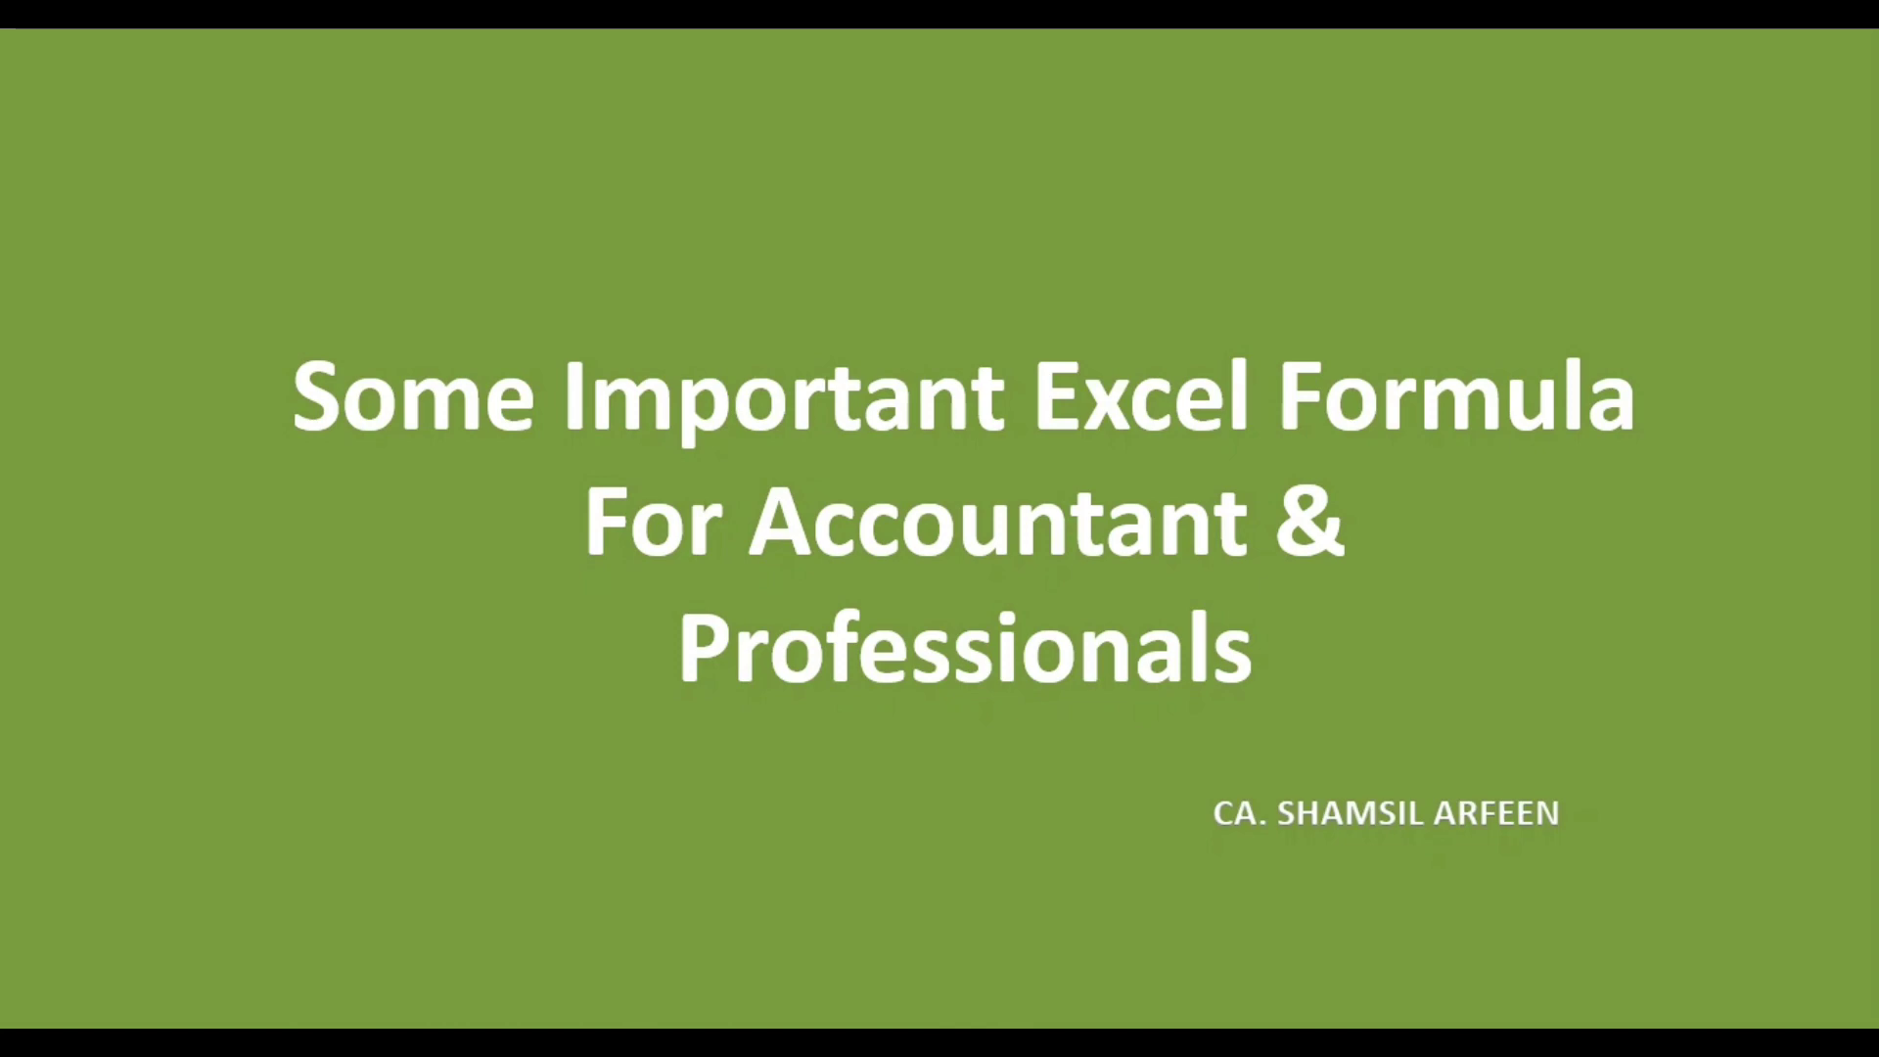
# Advance the slideshow to slide 3, Upcoming Courses, listing Investment Planner and the GSTR 9 & 9C course.
pyautogui.press('Right')
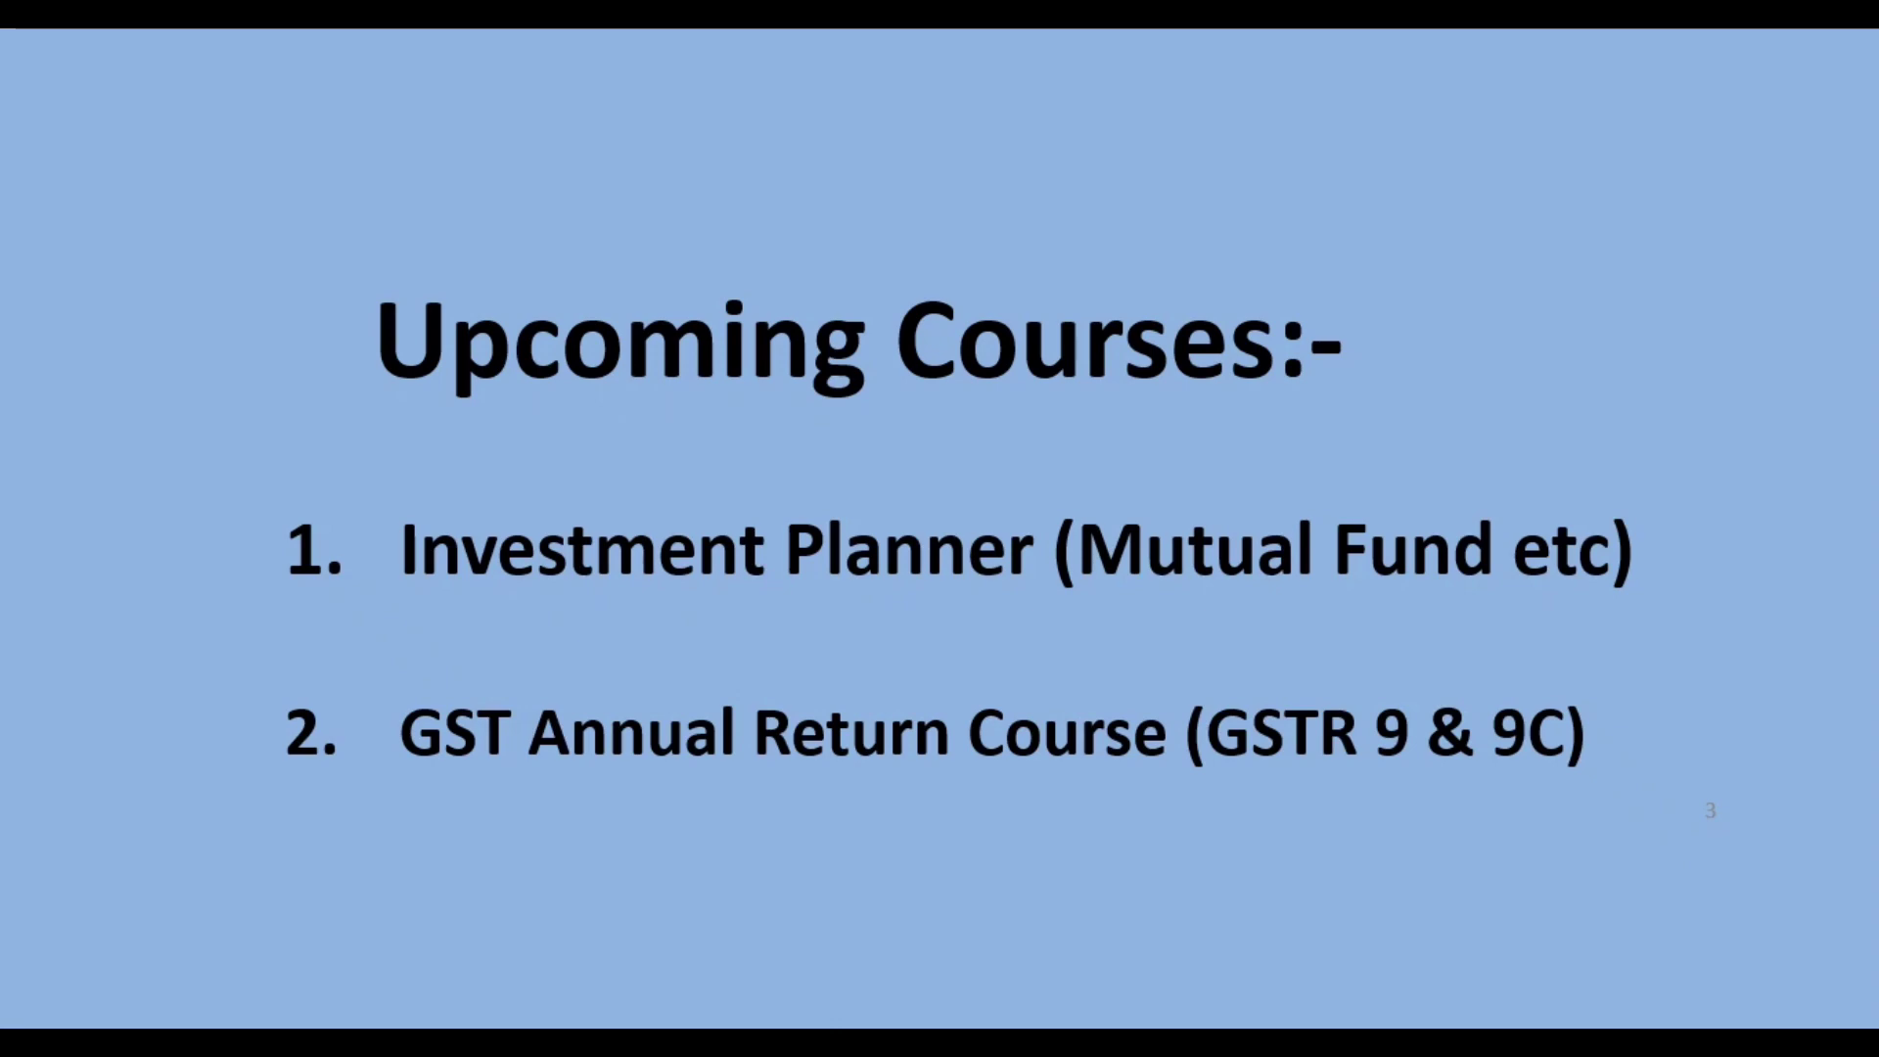
# Advance past the Upcoming Courses slide to reach the PROPRIETORSHIP workbook's PnL sheet.
pyautogui.press('Right')
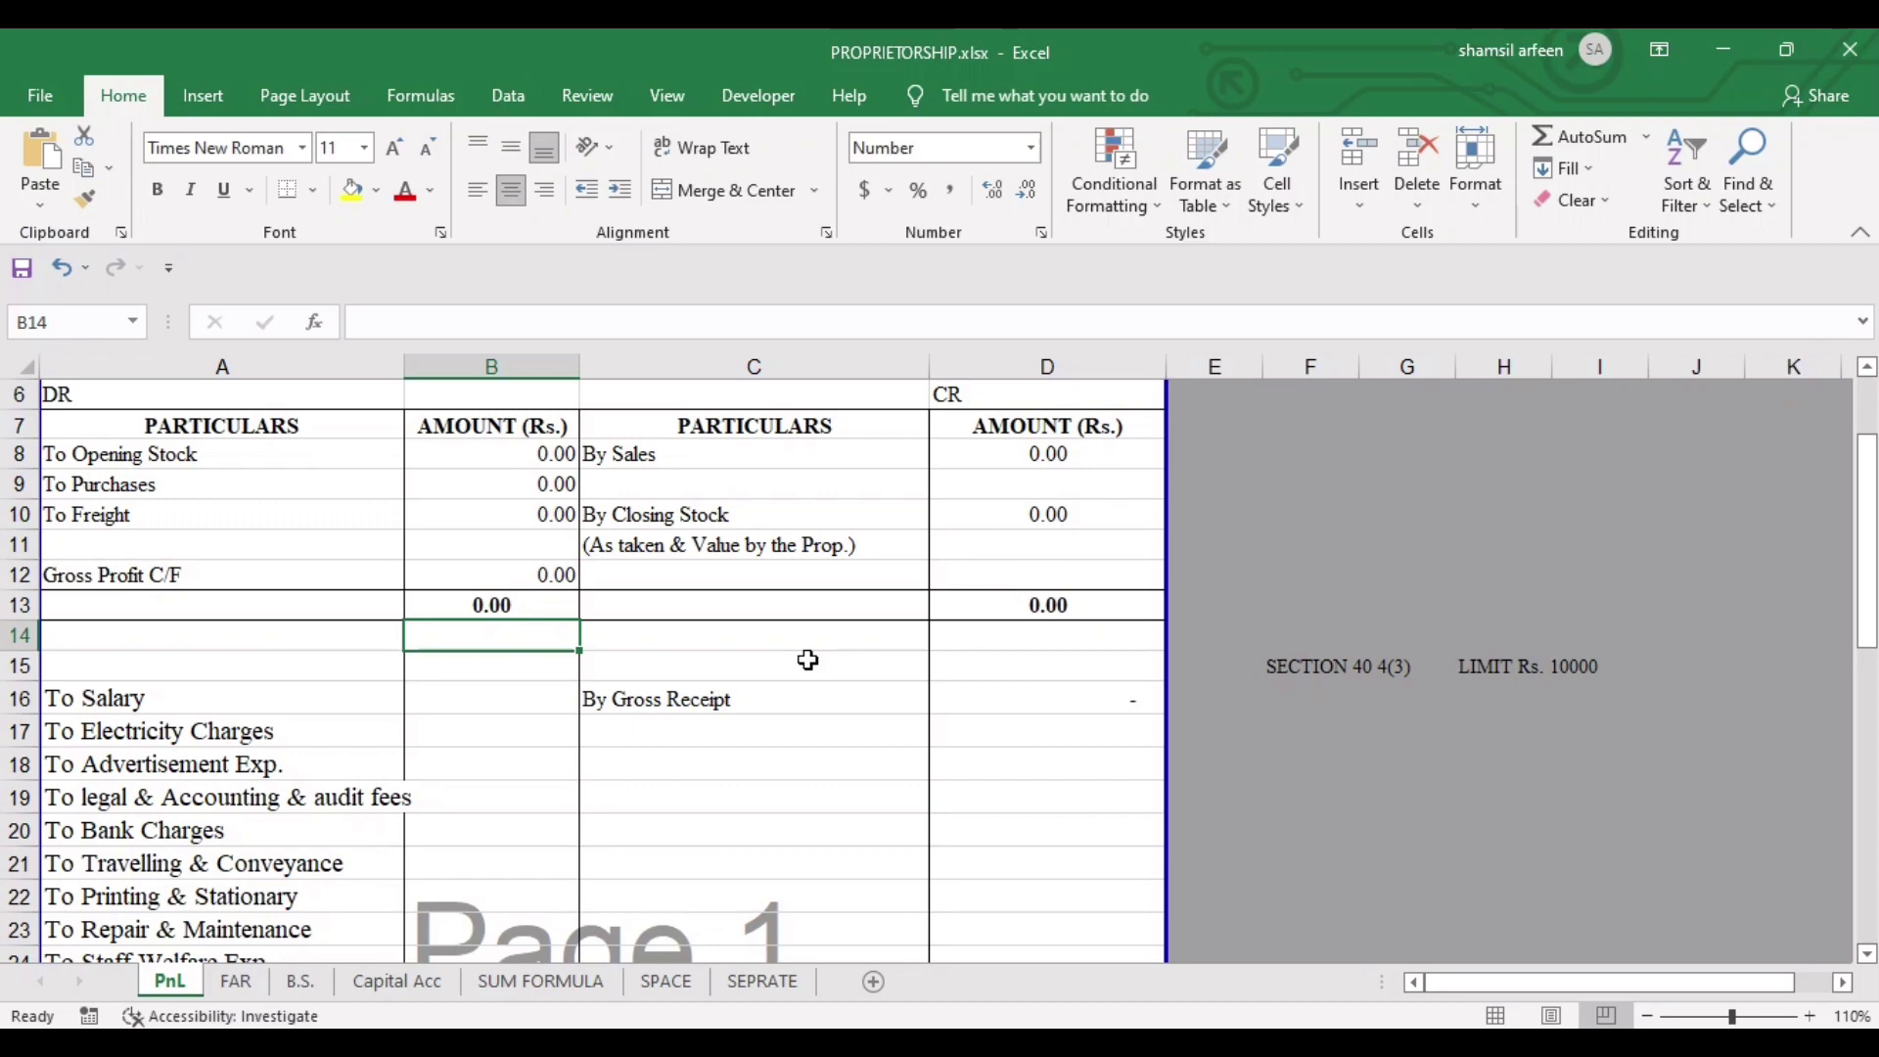
# Review the B.S., Capital Acc and PnL sheets, checking the Gross Receipt and Electricity Charges entries.
pyautogui.click(301, 981)
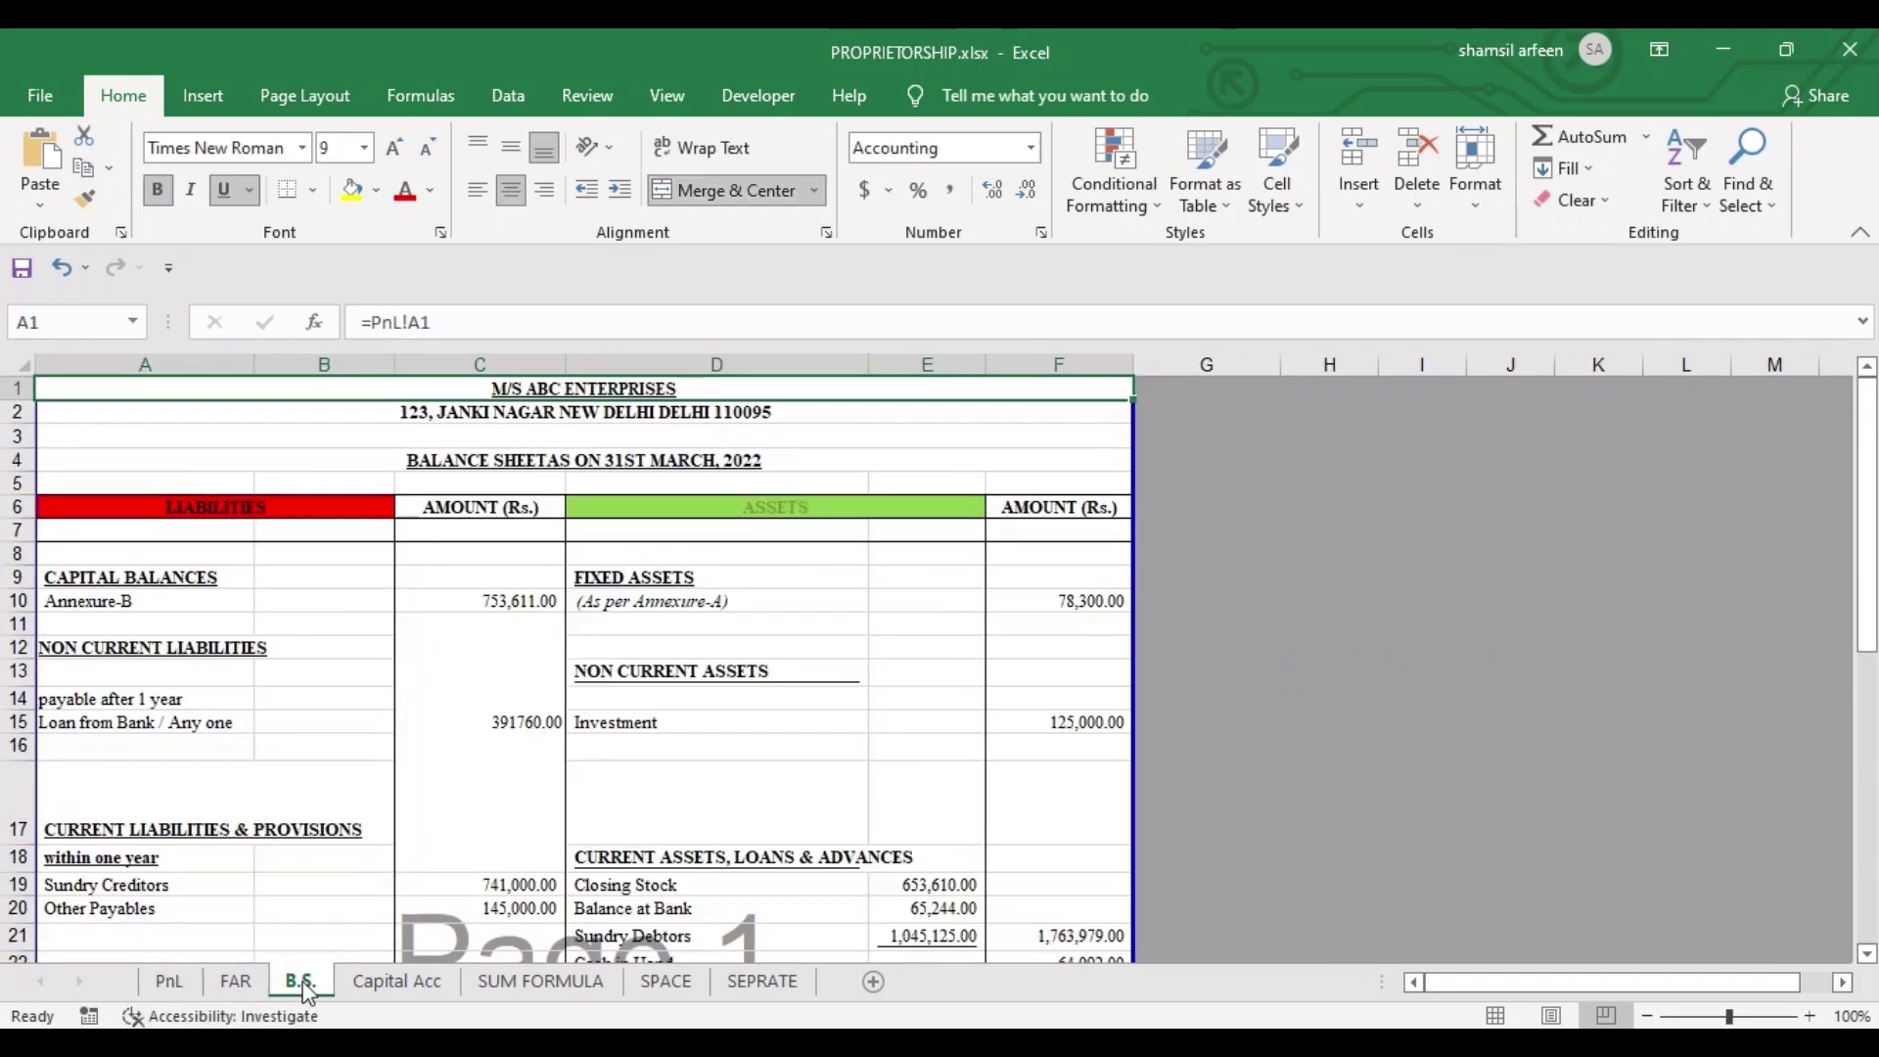
pyautogui.click(392, 981)
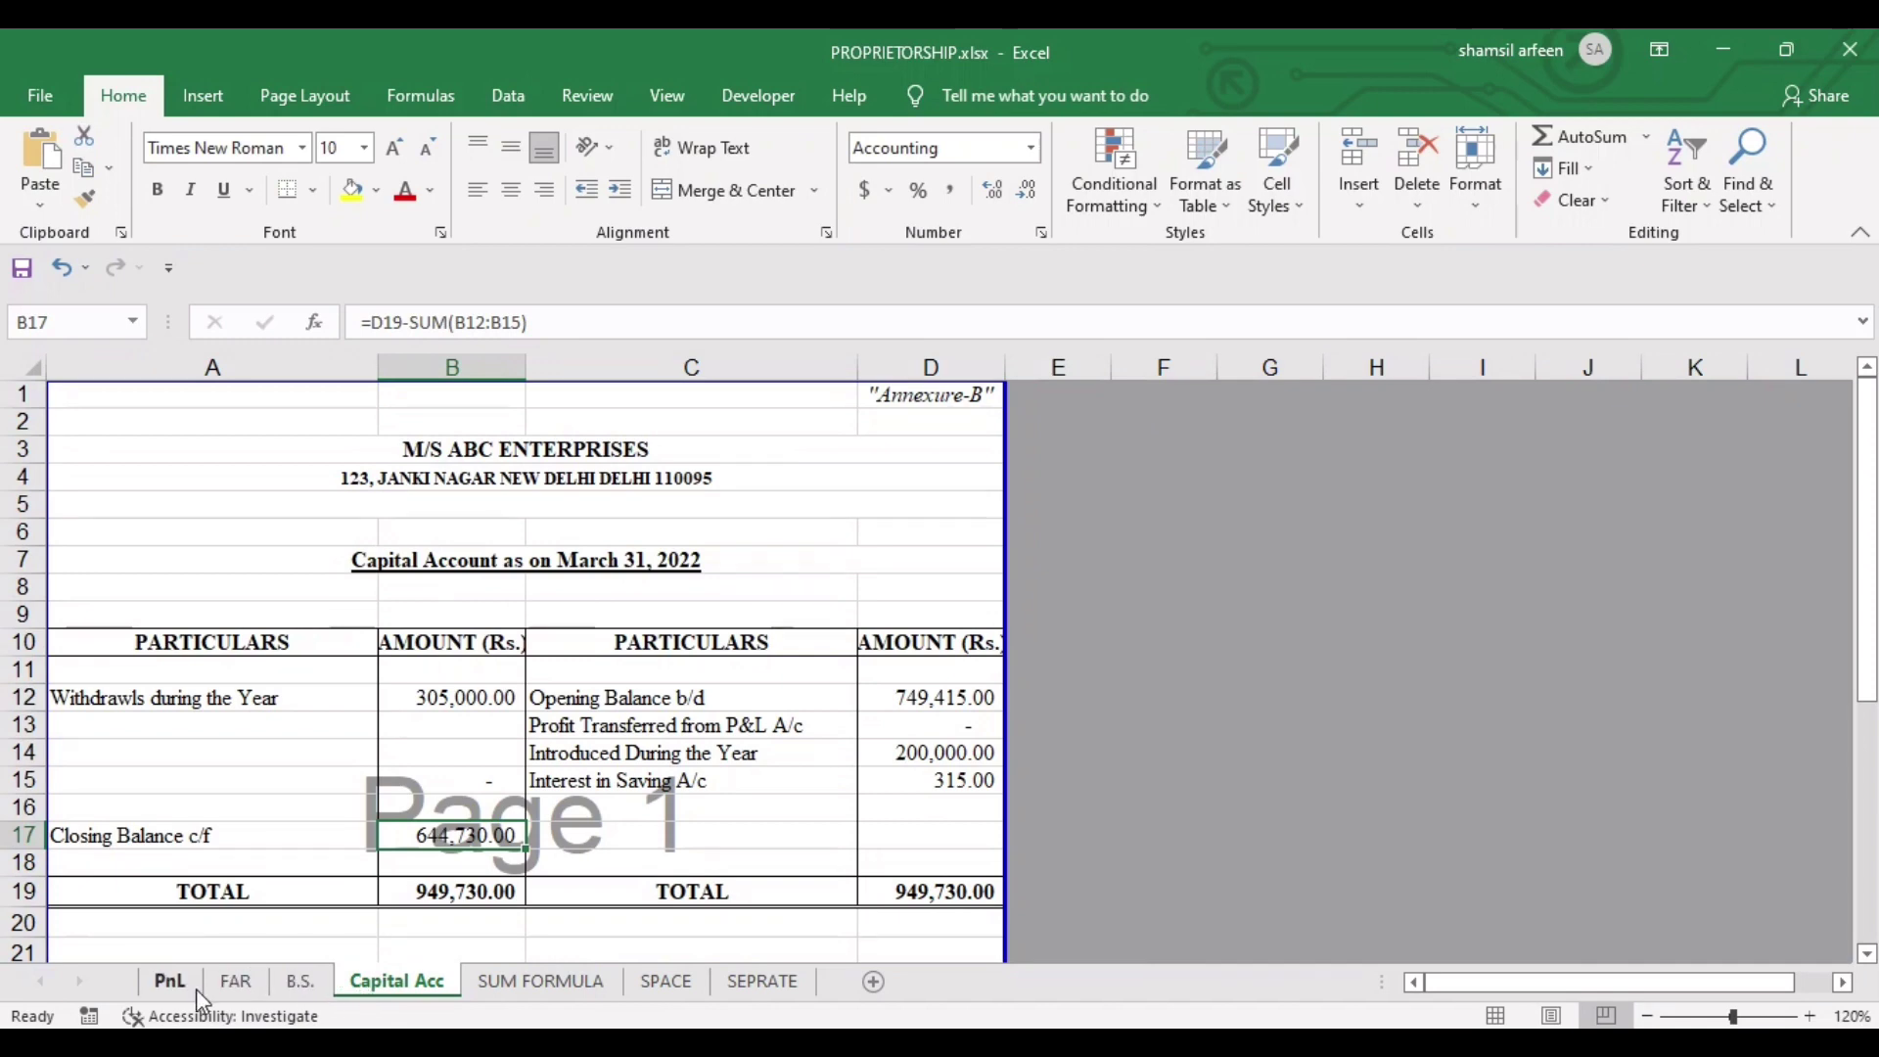
pyautogui.click(166, 983)
pyautogui.click(688, 702)
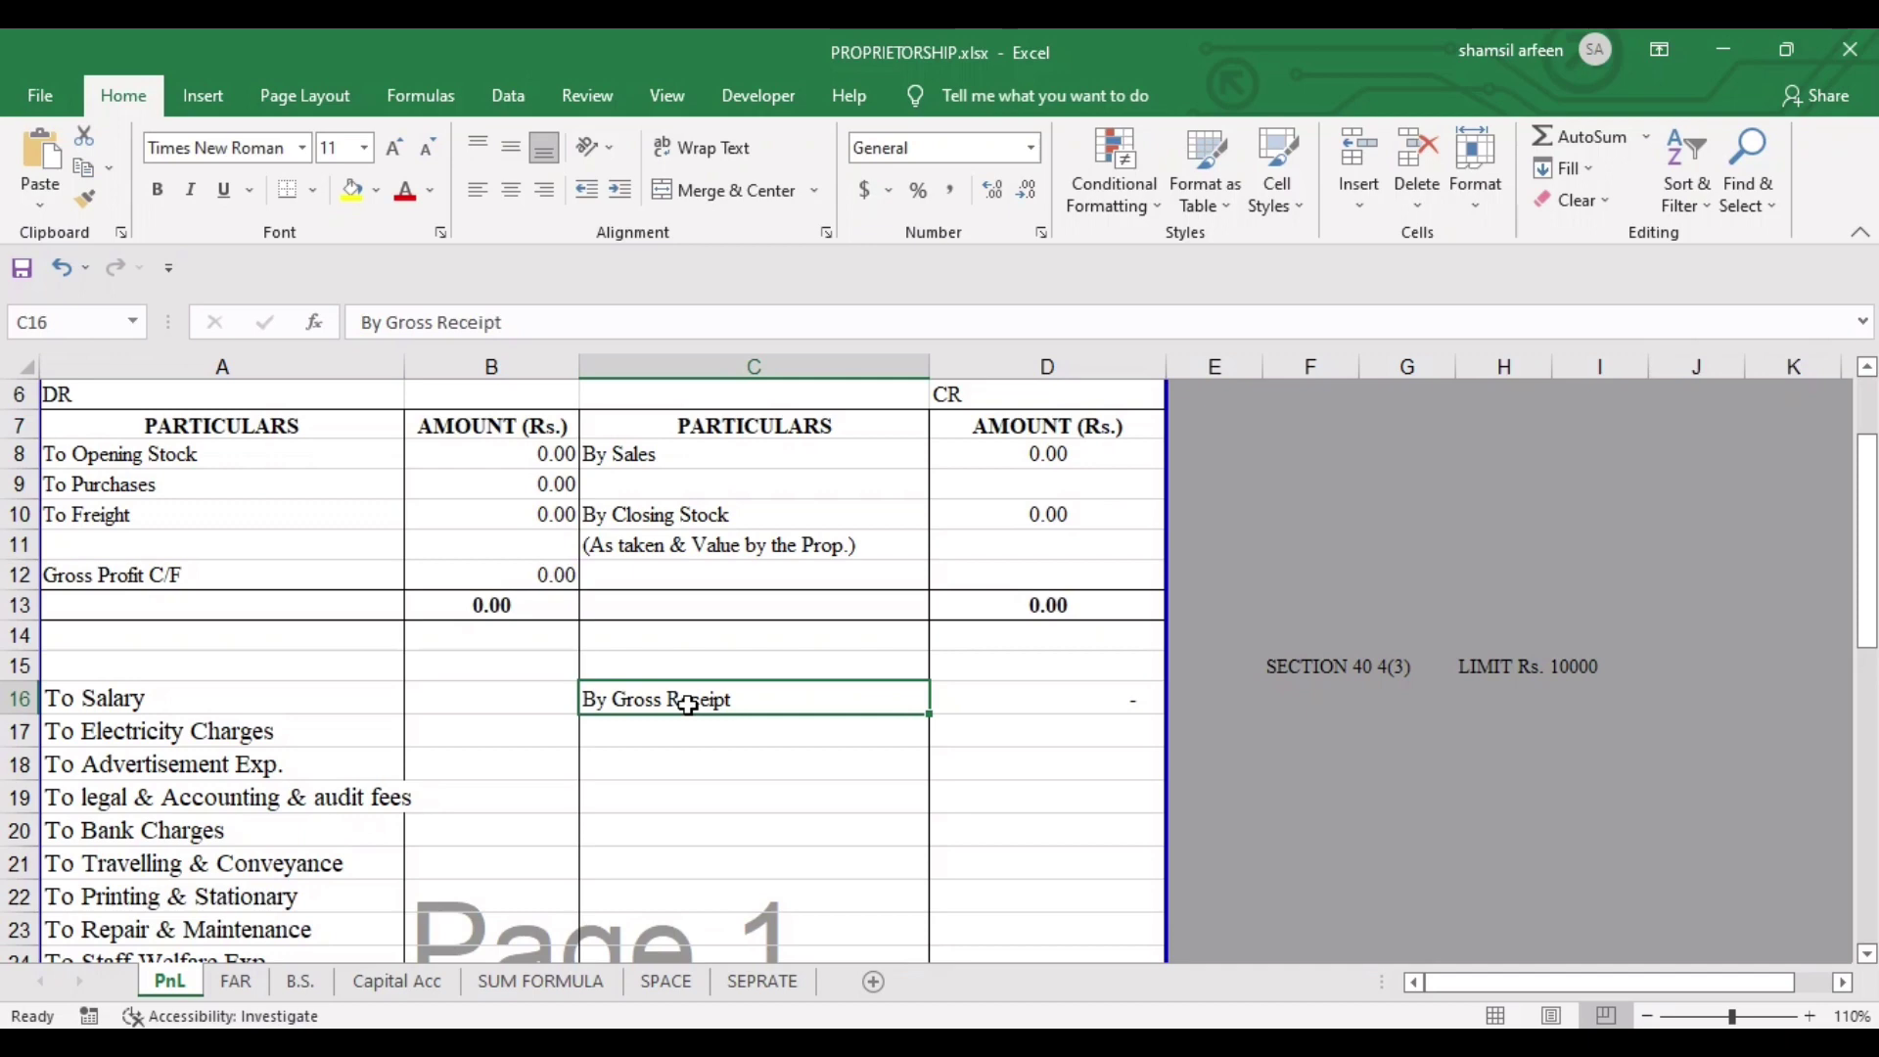
pyautogui.click(440, 742)
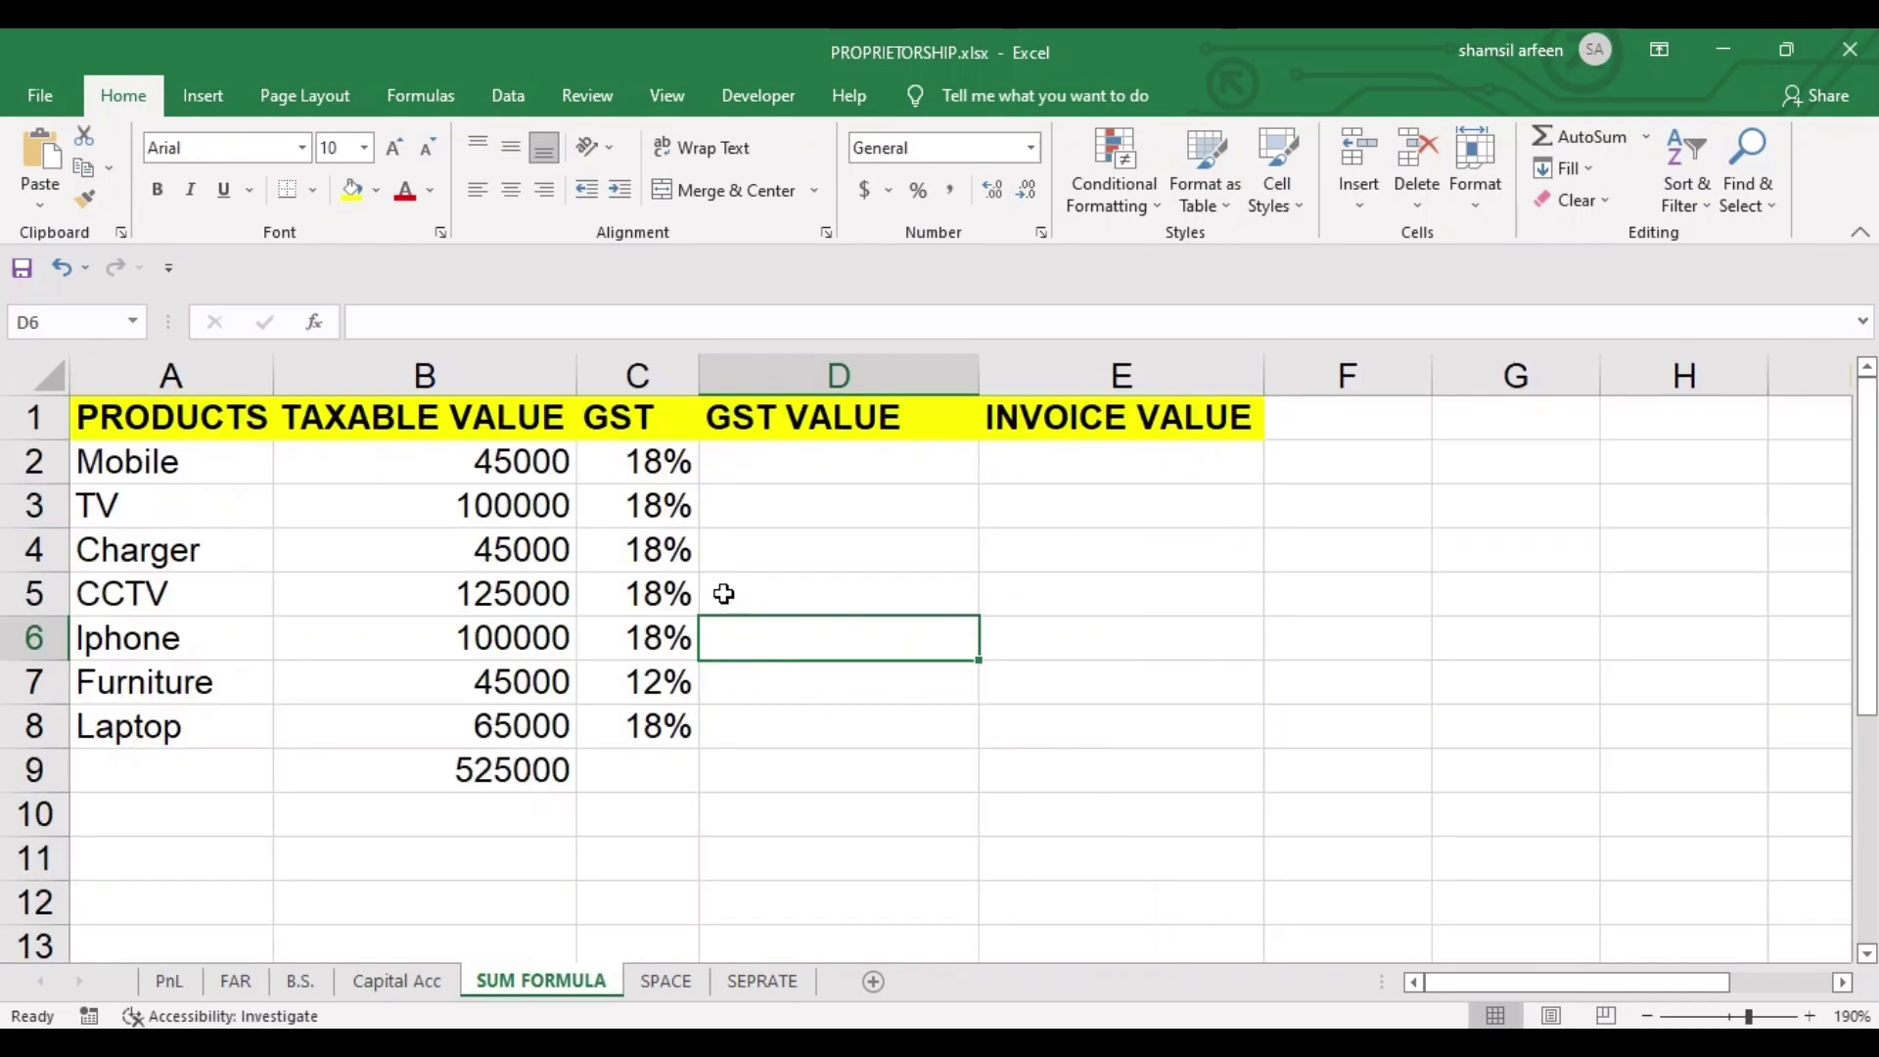
# Look over the Mobile row's taxable value, GST rate, GST value and invoice value cells.
pyautogui.click(671, 592)
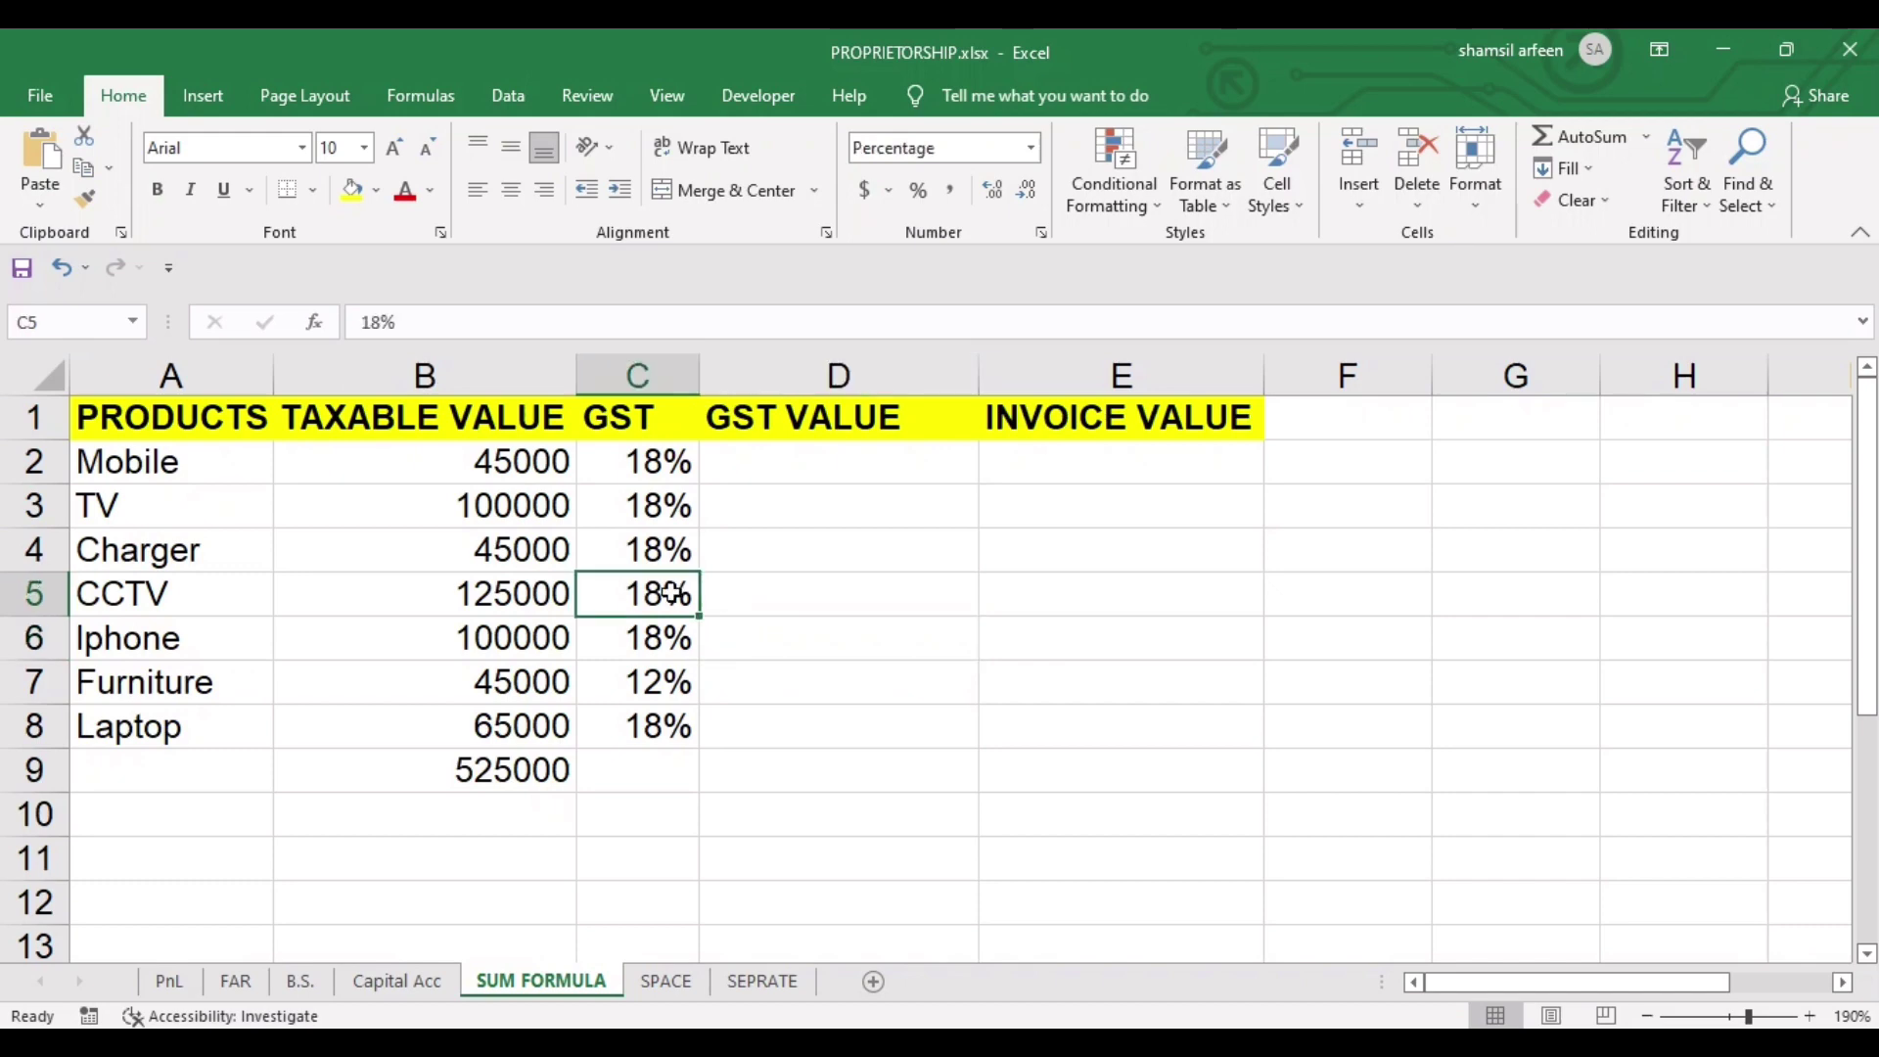
pyautogui.click(825, 474)
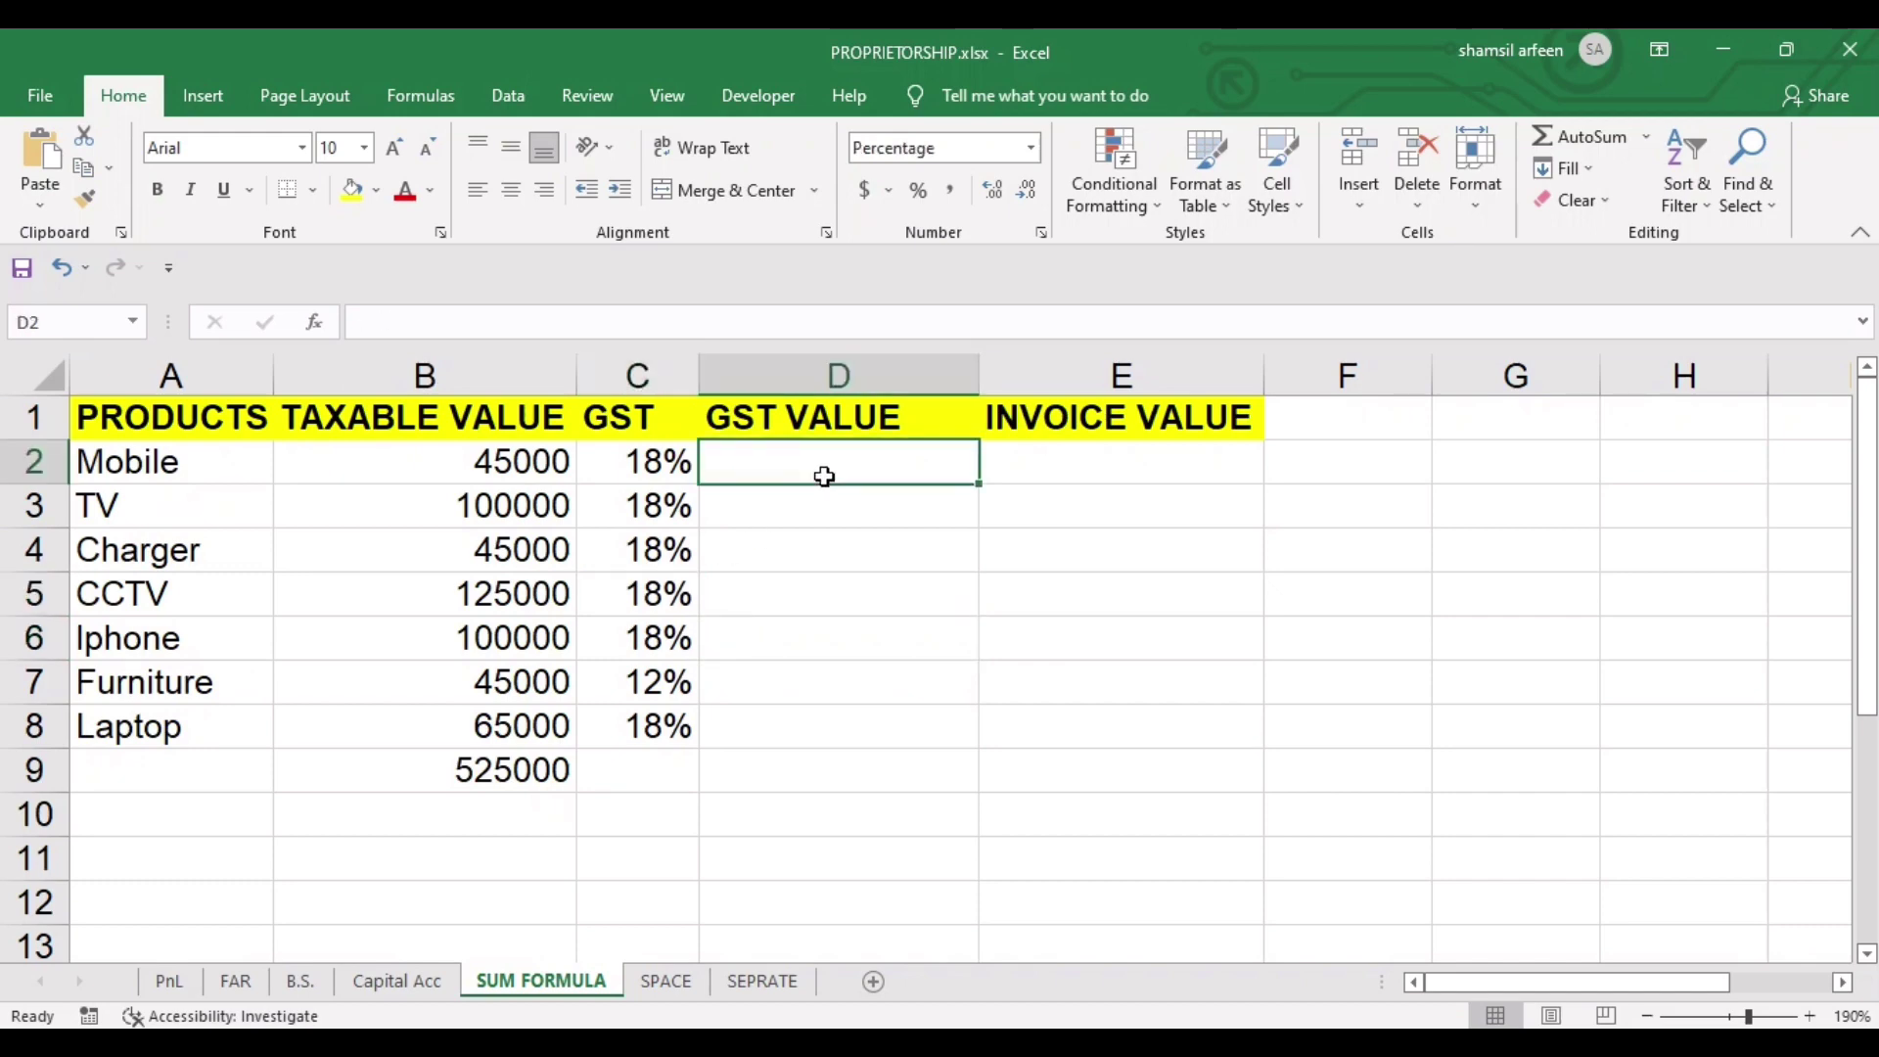
pyautogui.click(1128, 481)
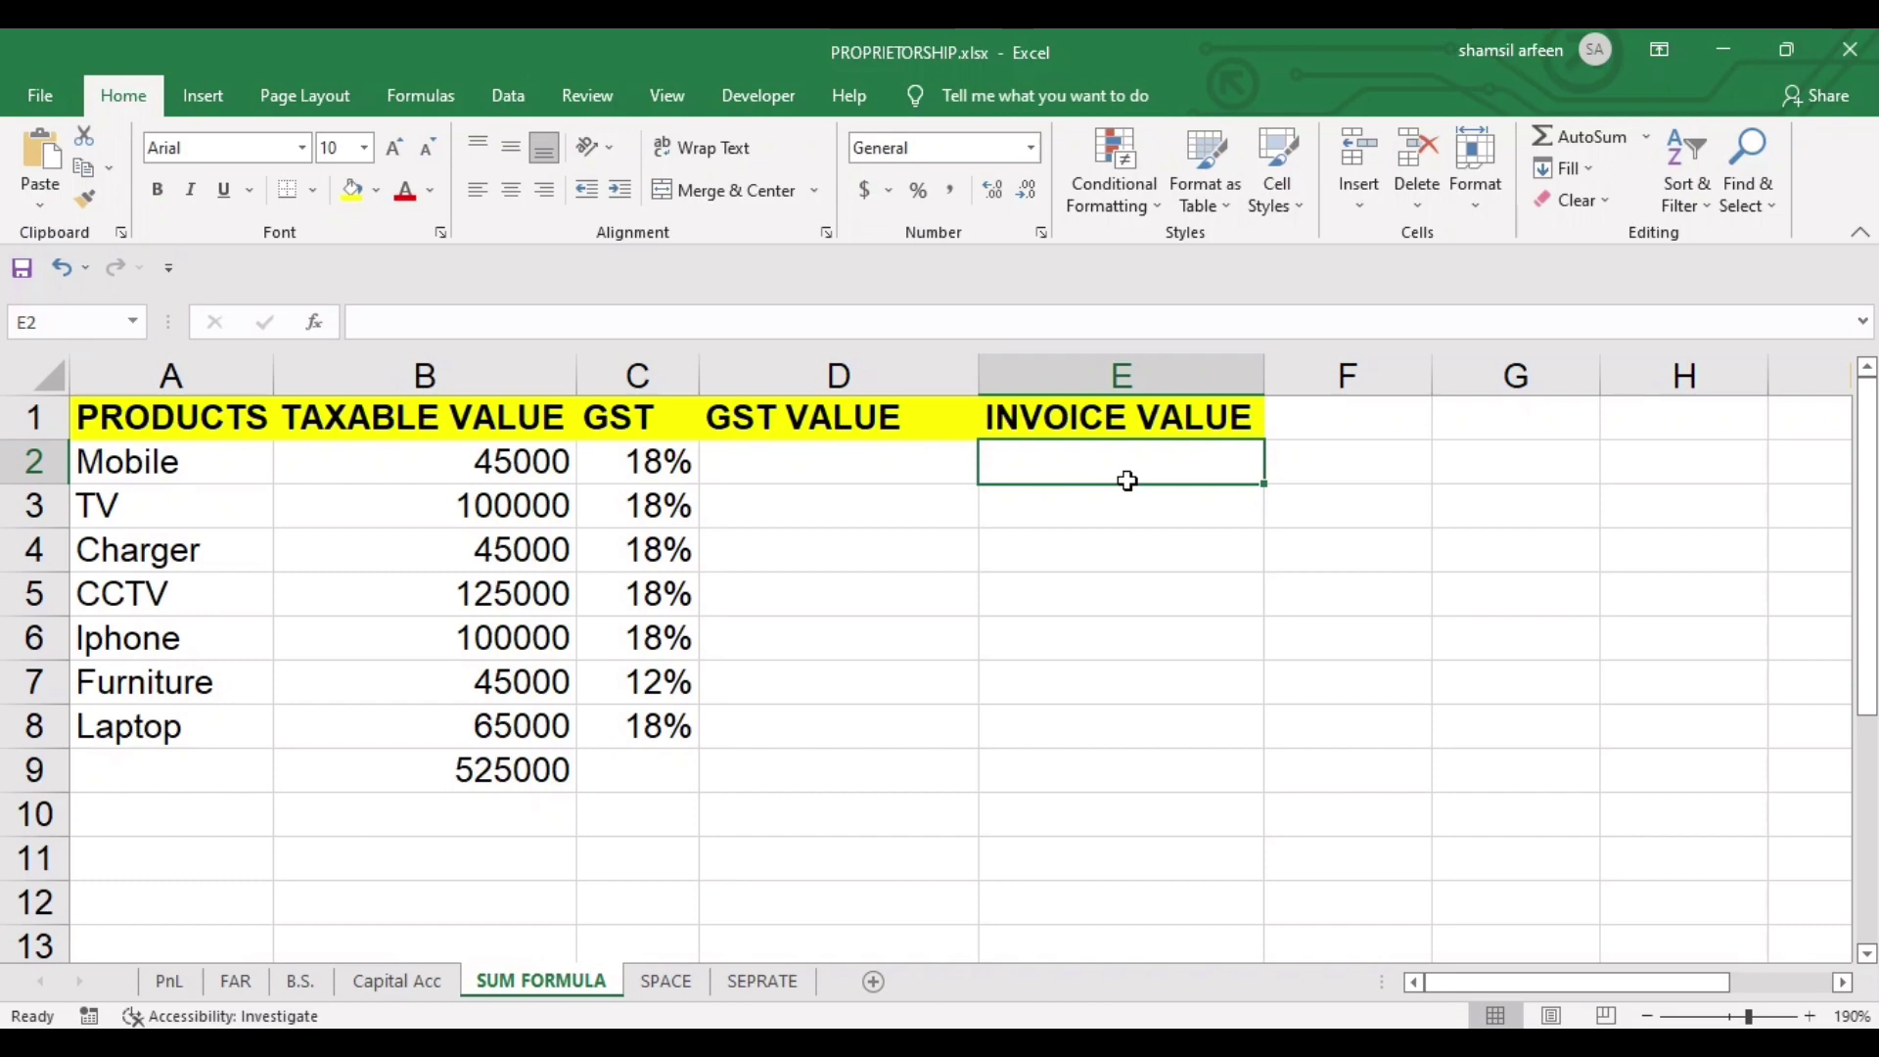
pyautogui.press('Left')
pyautogui.press('Left')
pyautogui.press('Right')
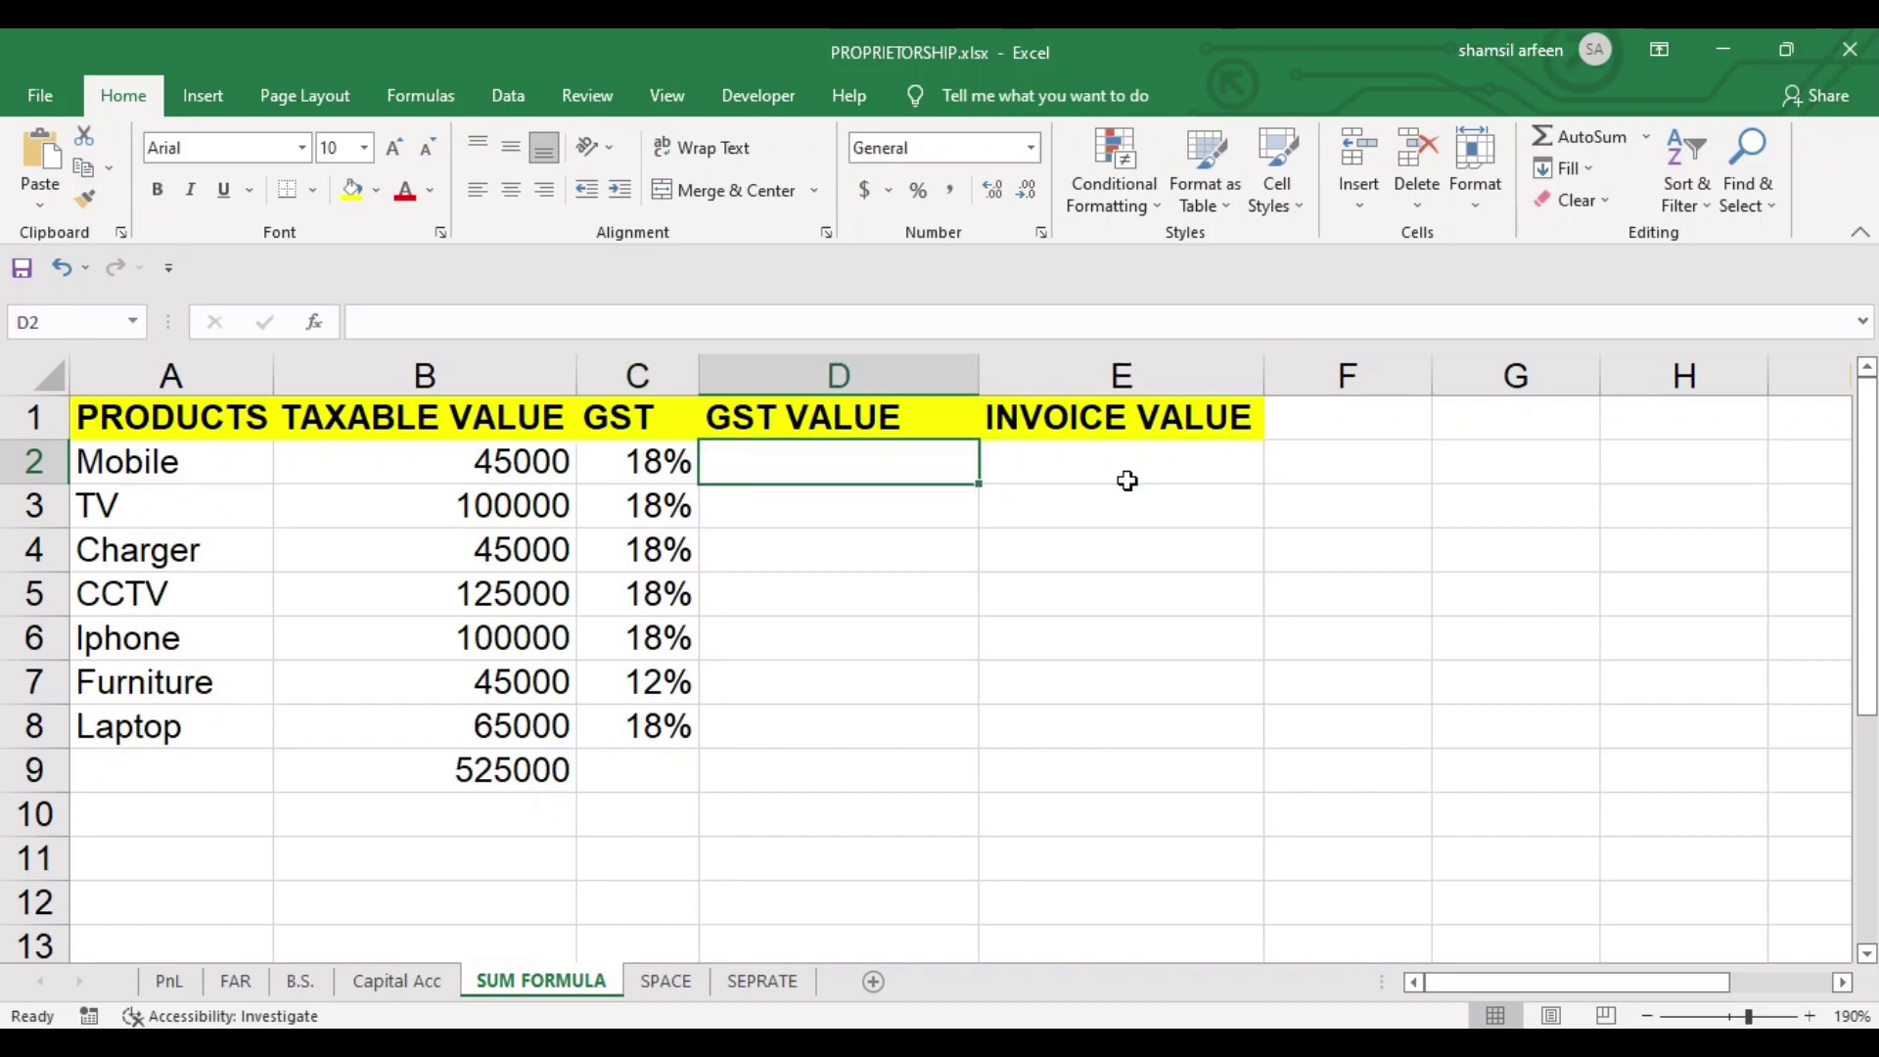
pyautogui.press('Left')
pyautogui.press('Left')
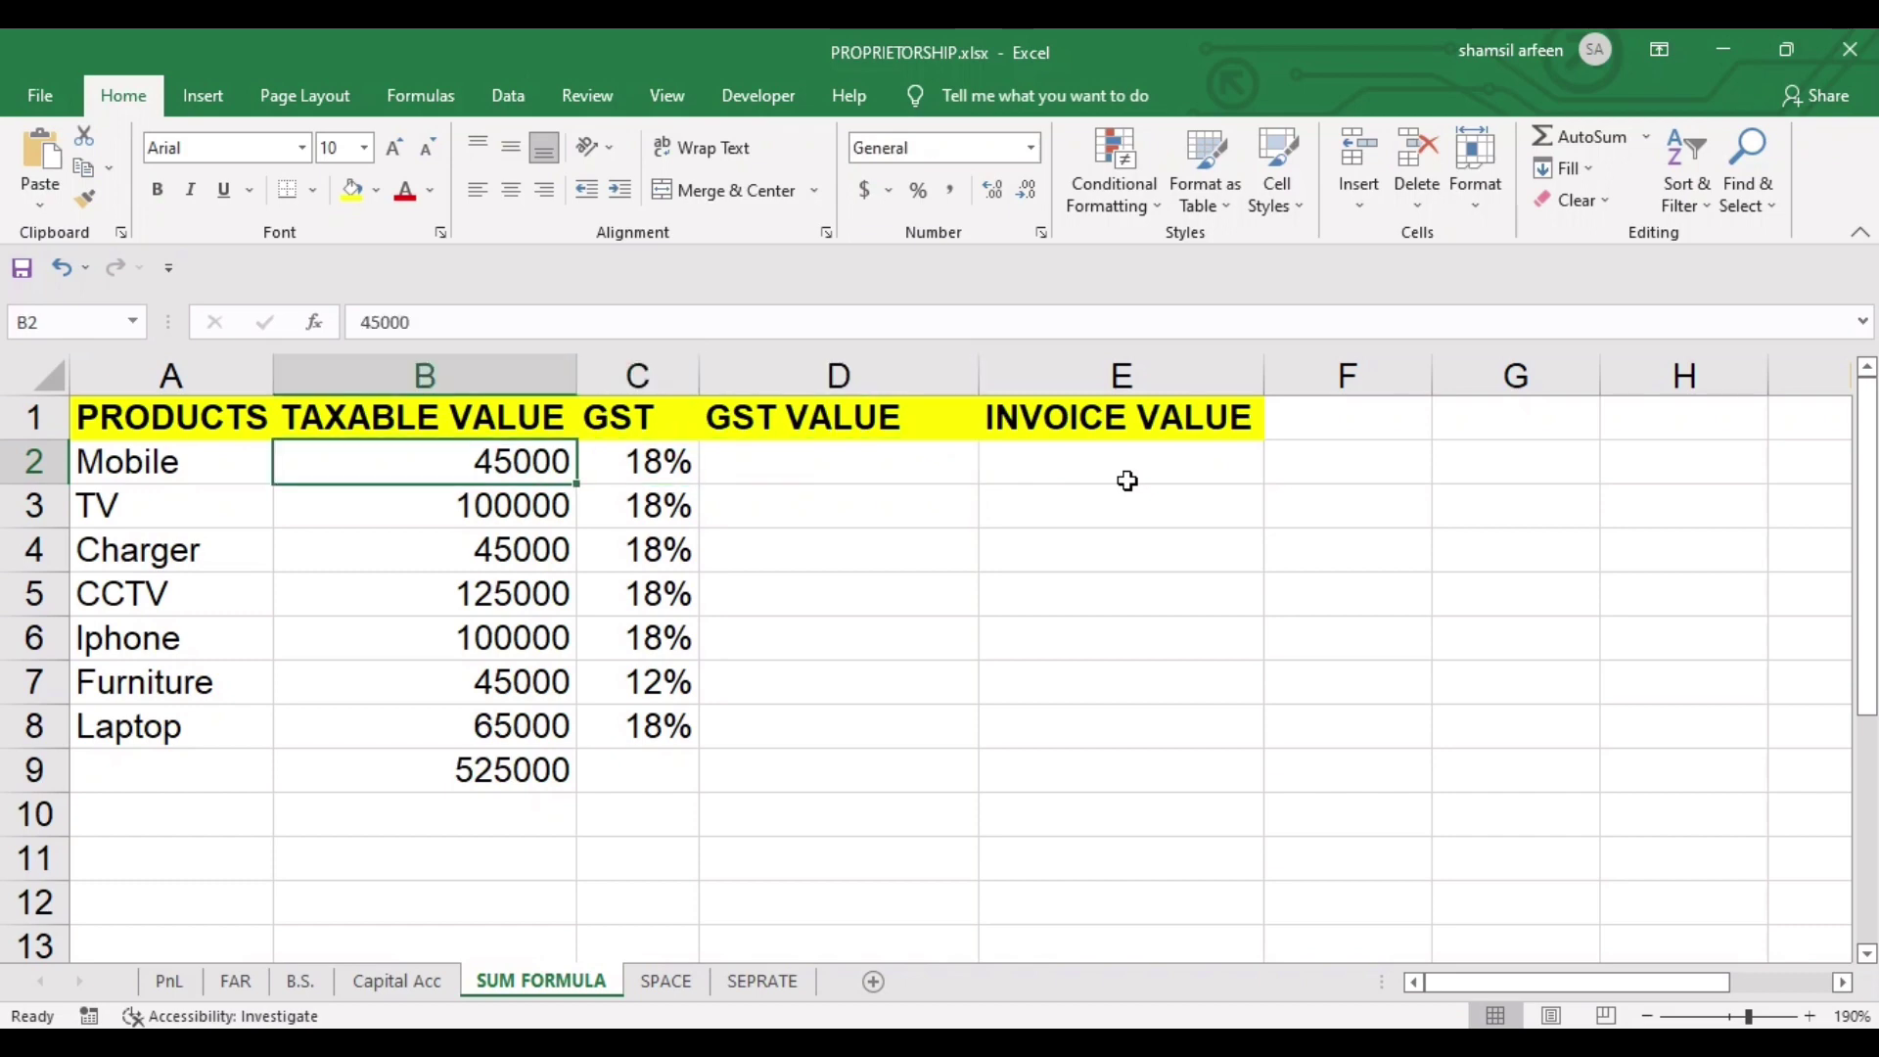
pyautogui.press('Right')
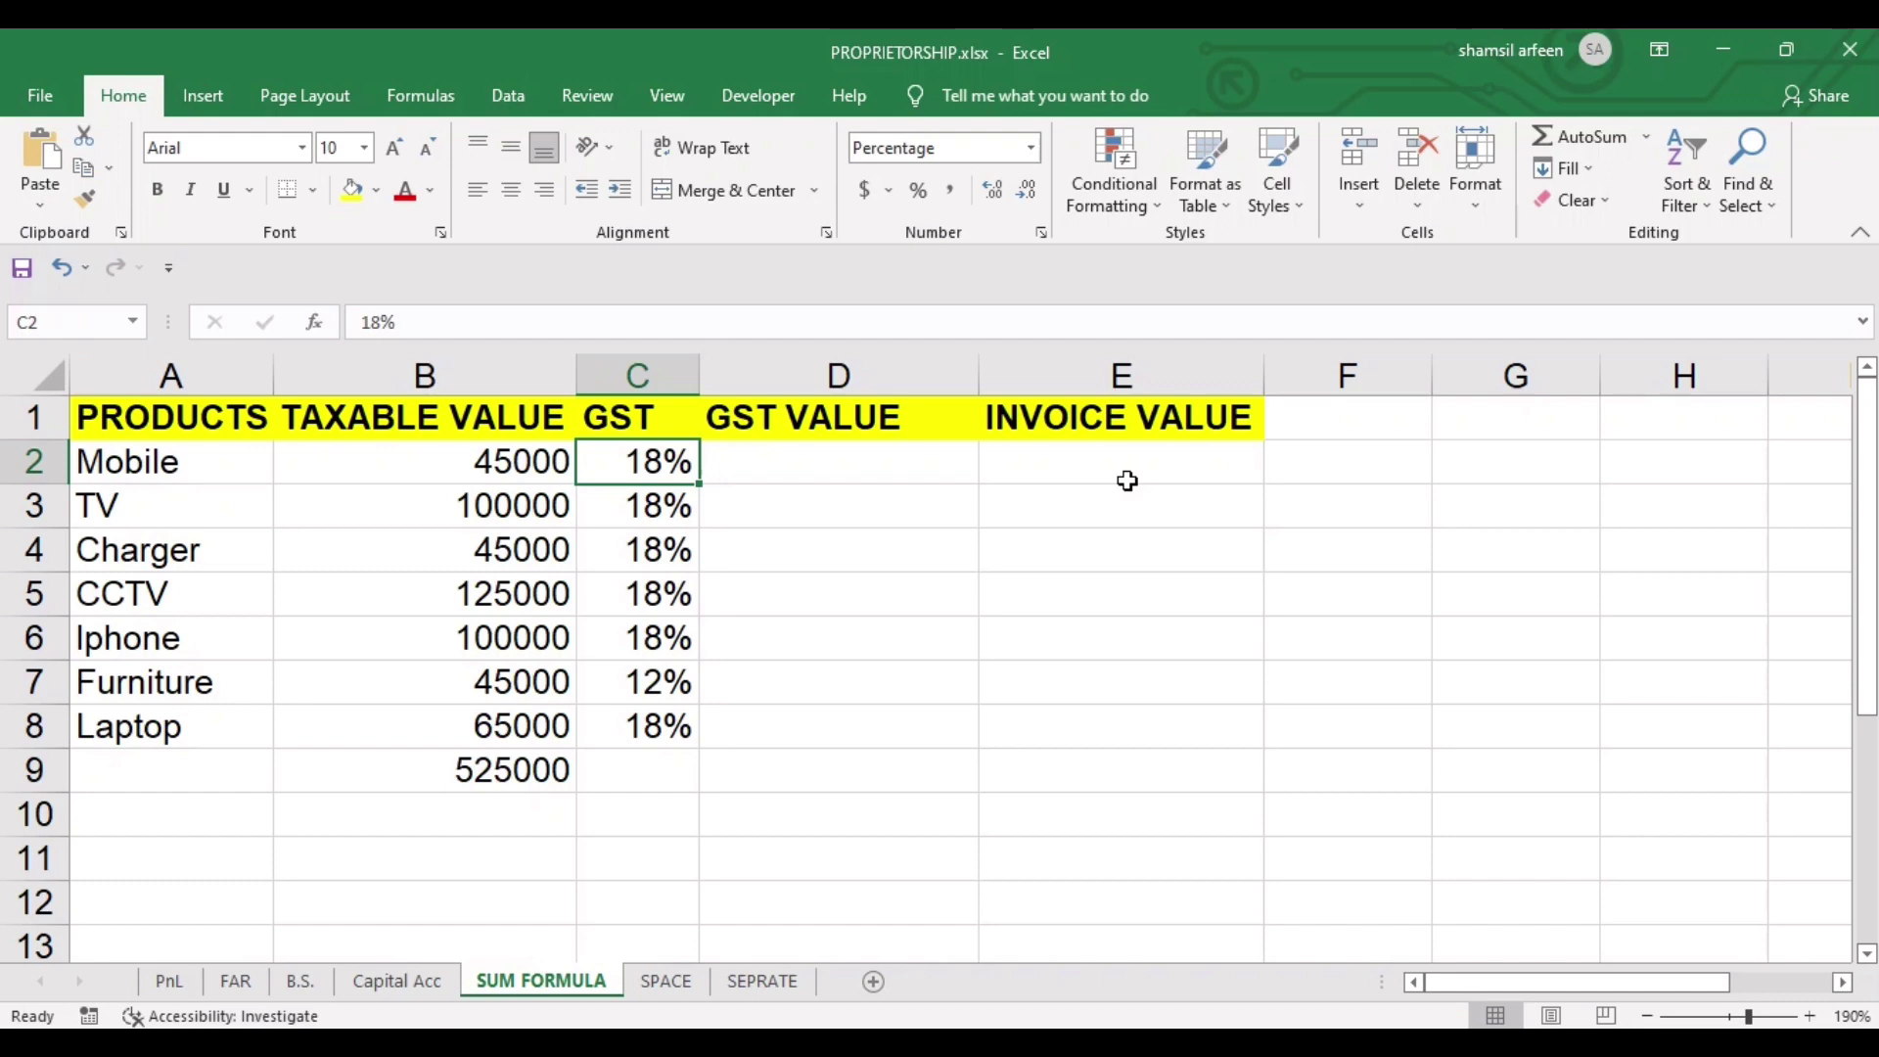
pyautogui.press('Right')
# Enter =B2*C2 in D2 to get the Mobile GST value of 8100.
pyautogui.write('=')
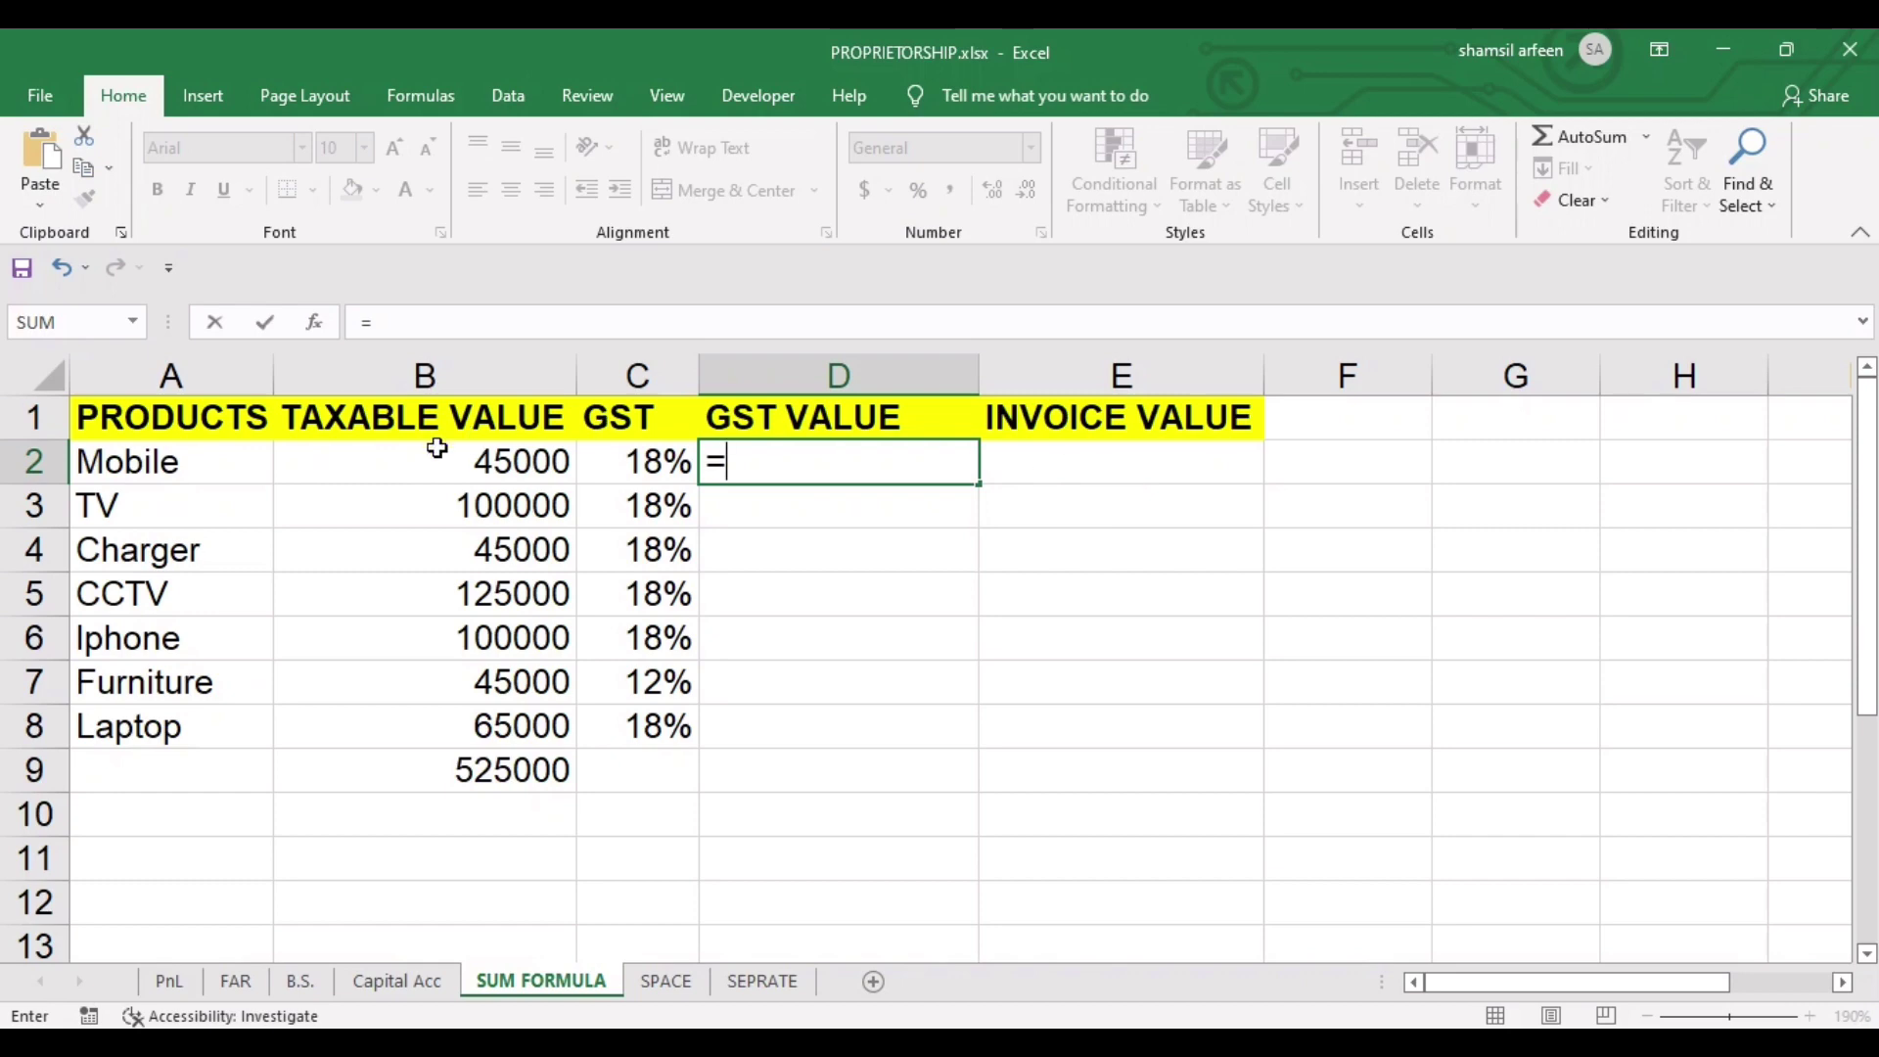
pyautogui.click(461, 470)
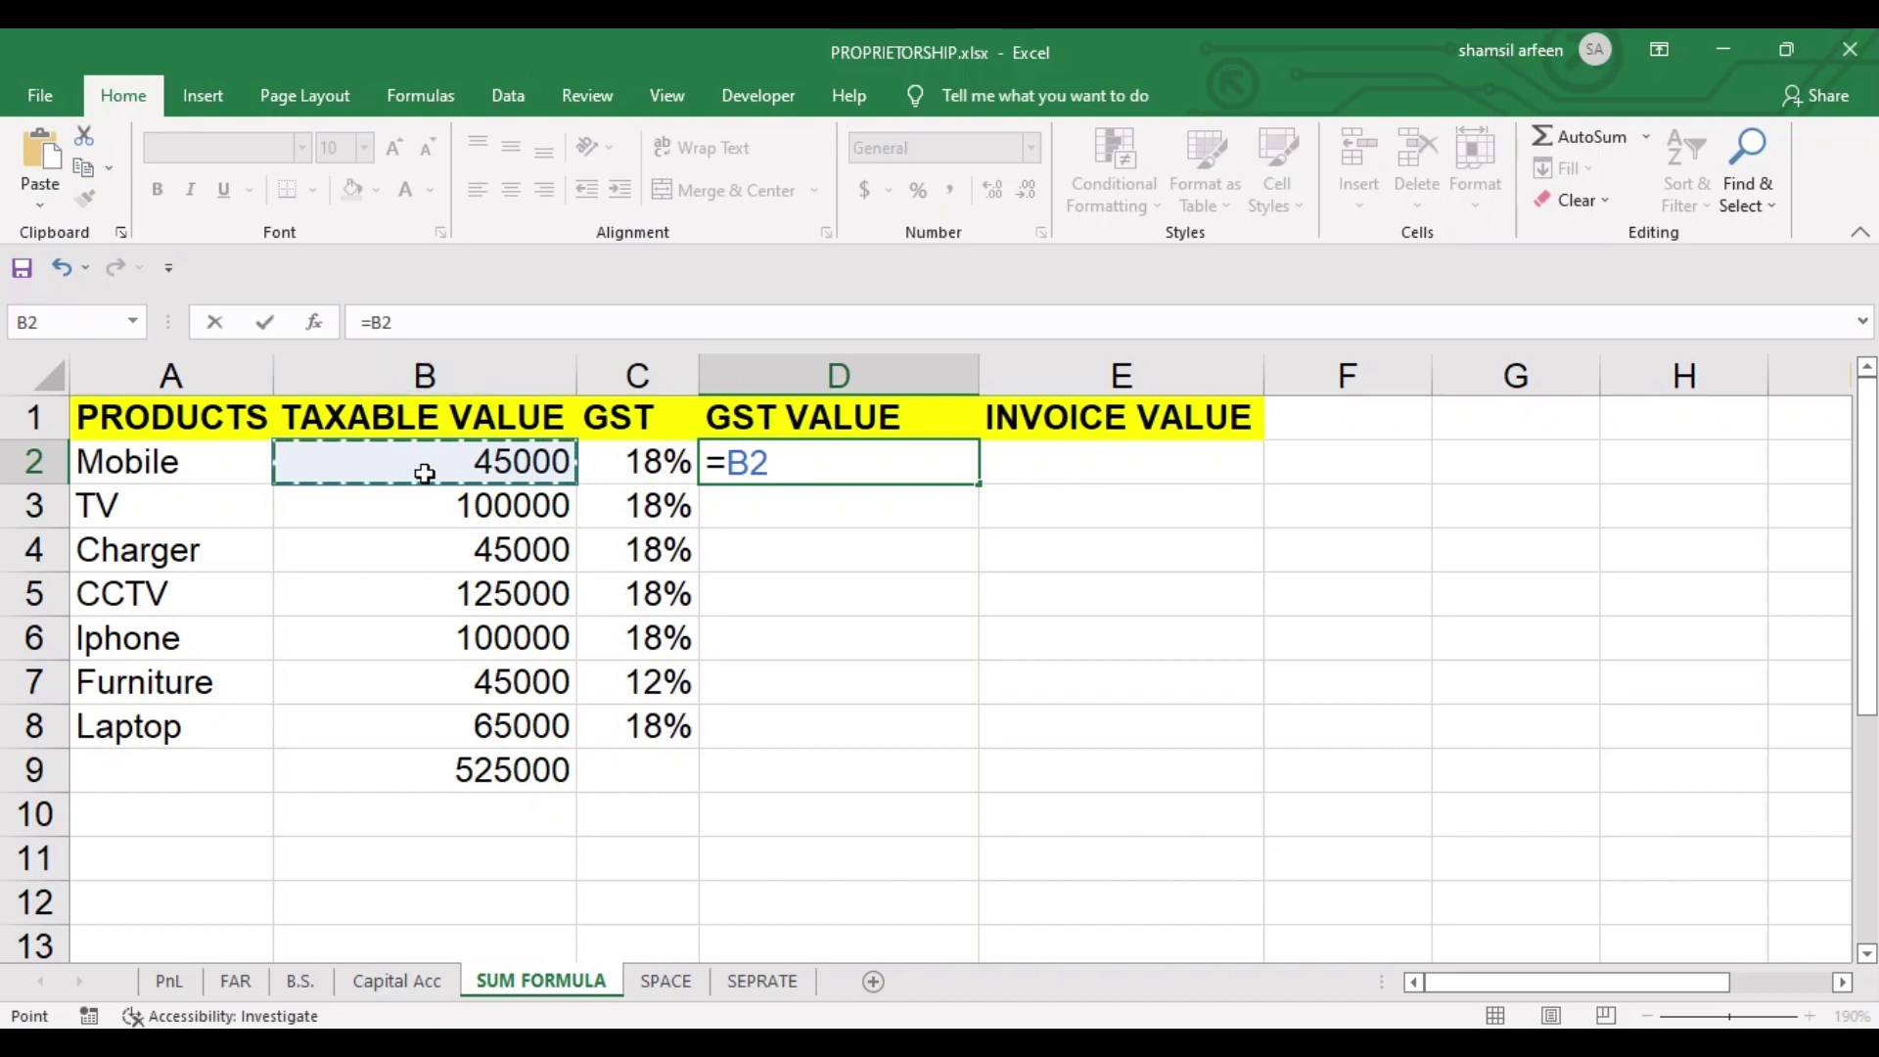
pyautogui.write('*')
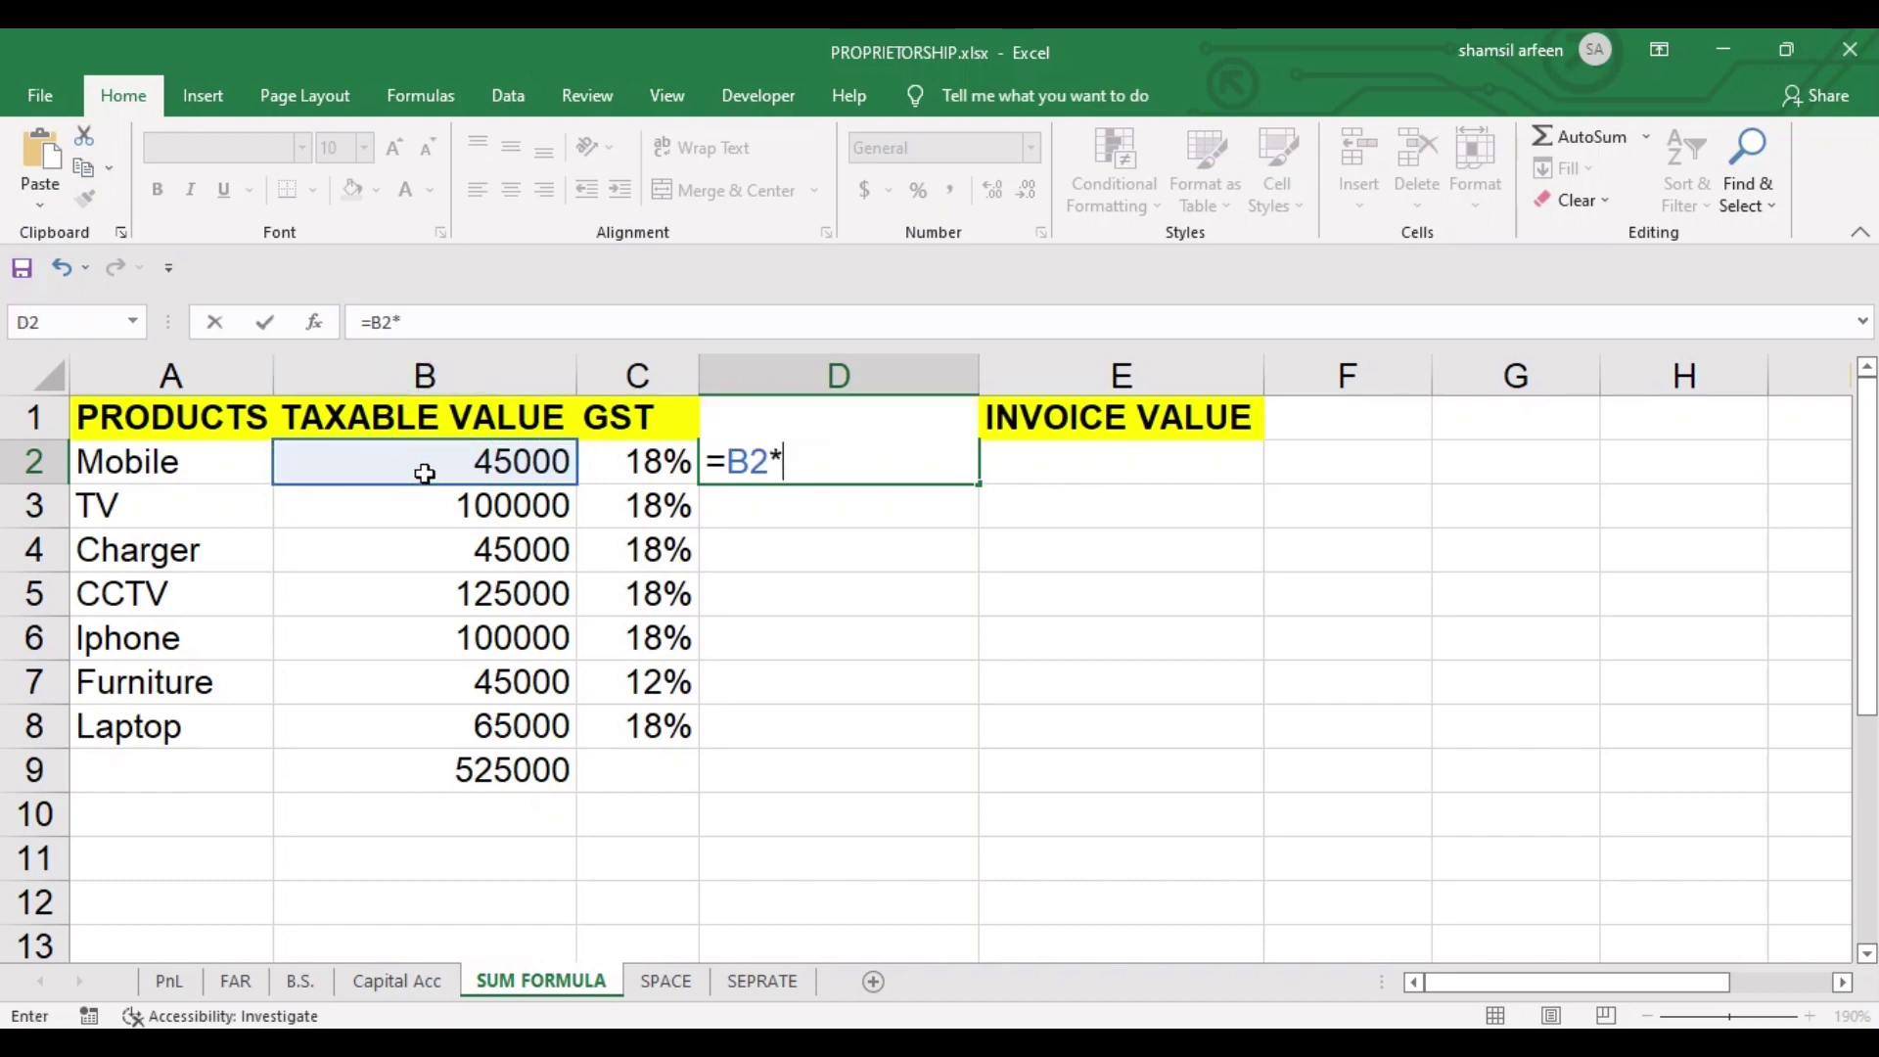
pyautogui.click(634, 462)
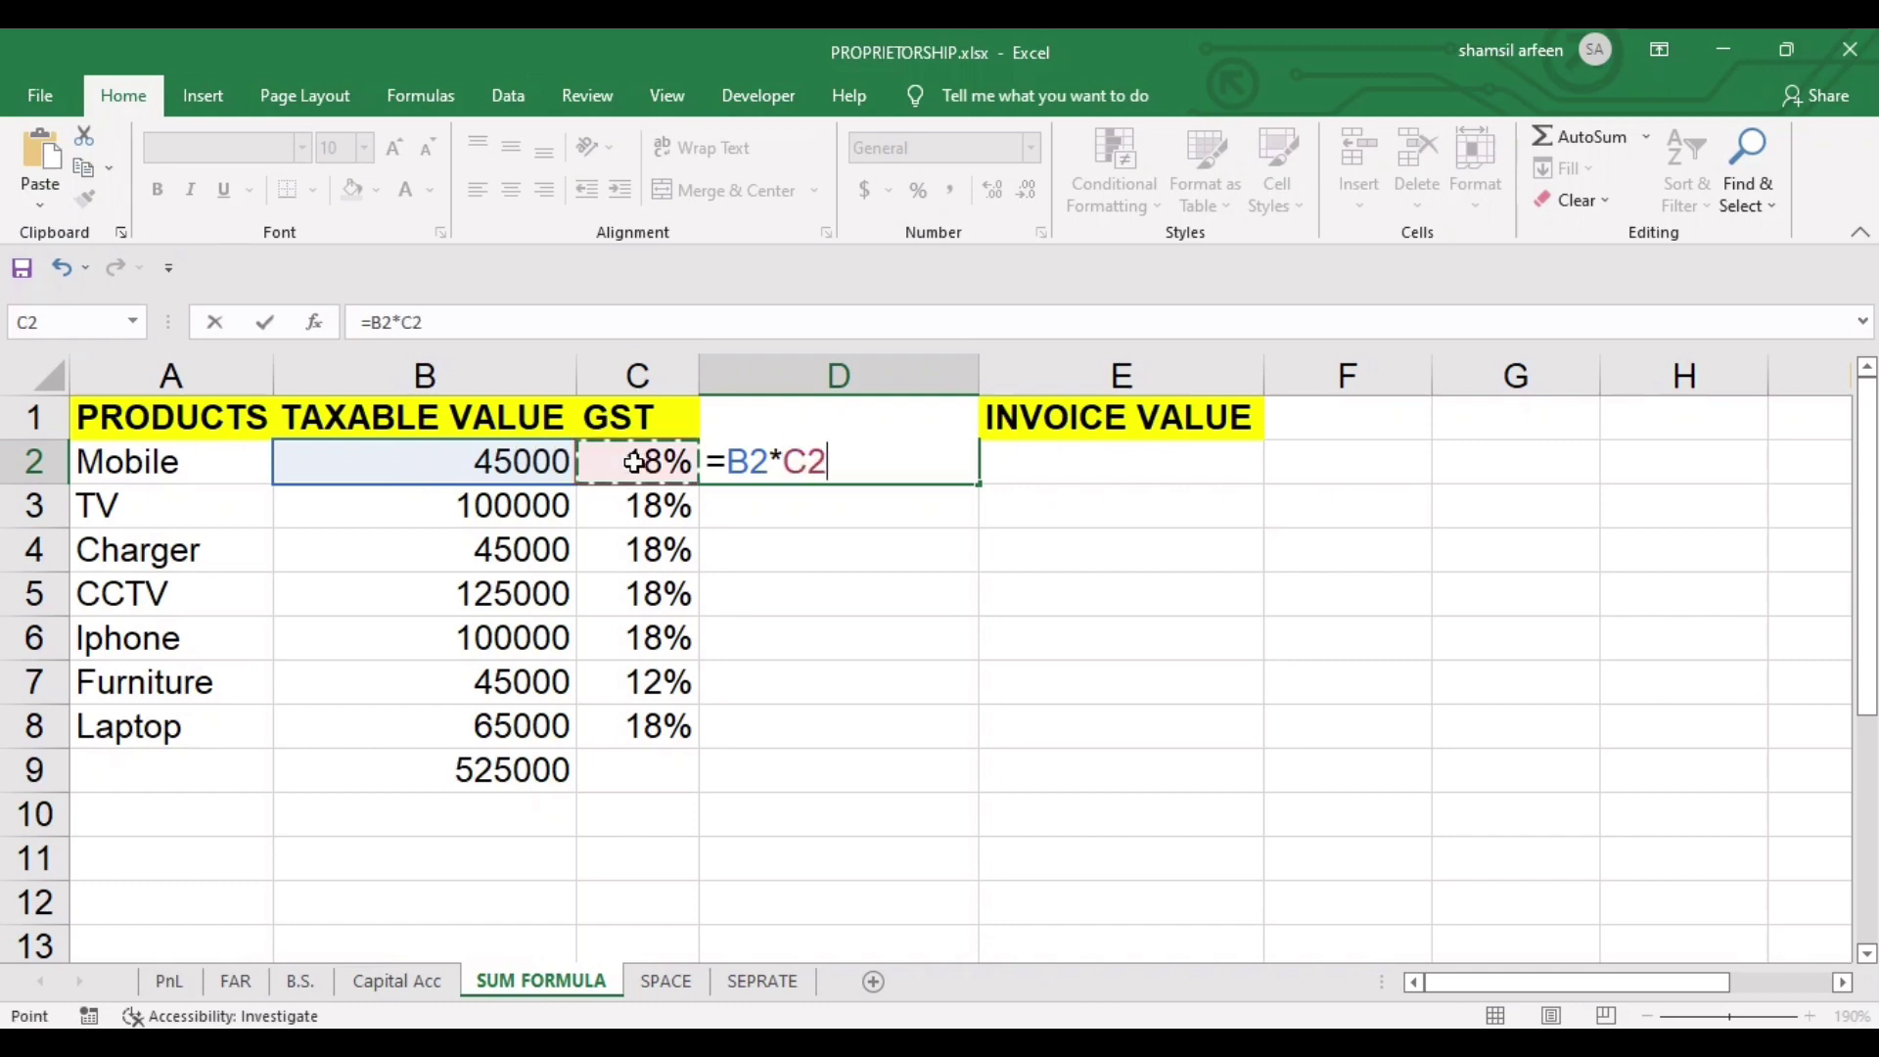
pyautogui.press('Return')
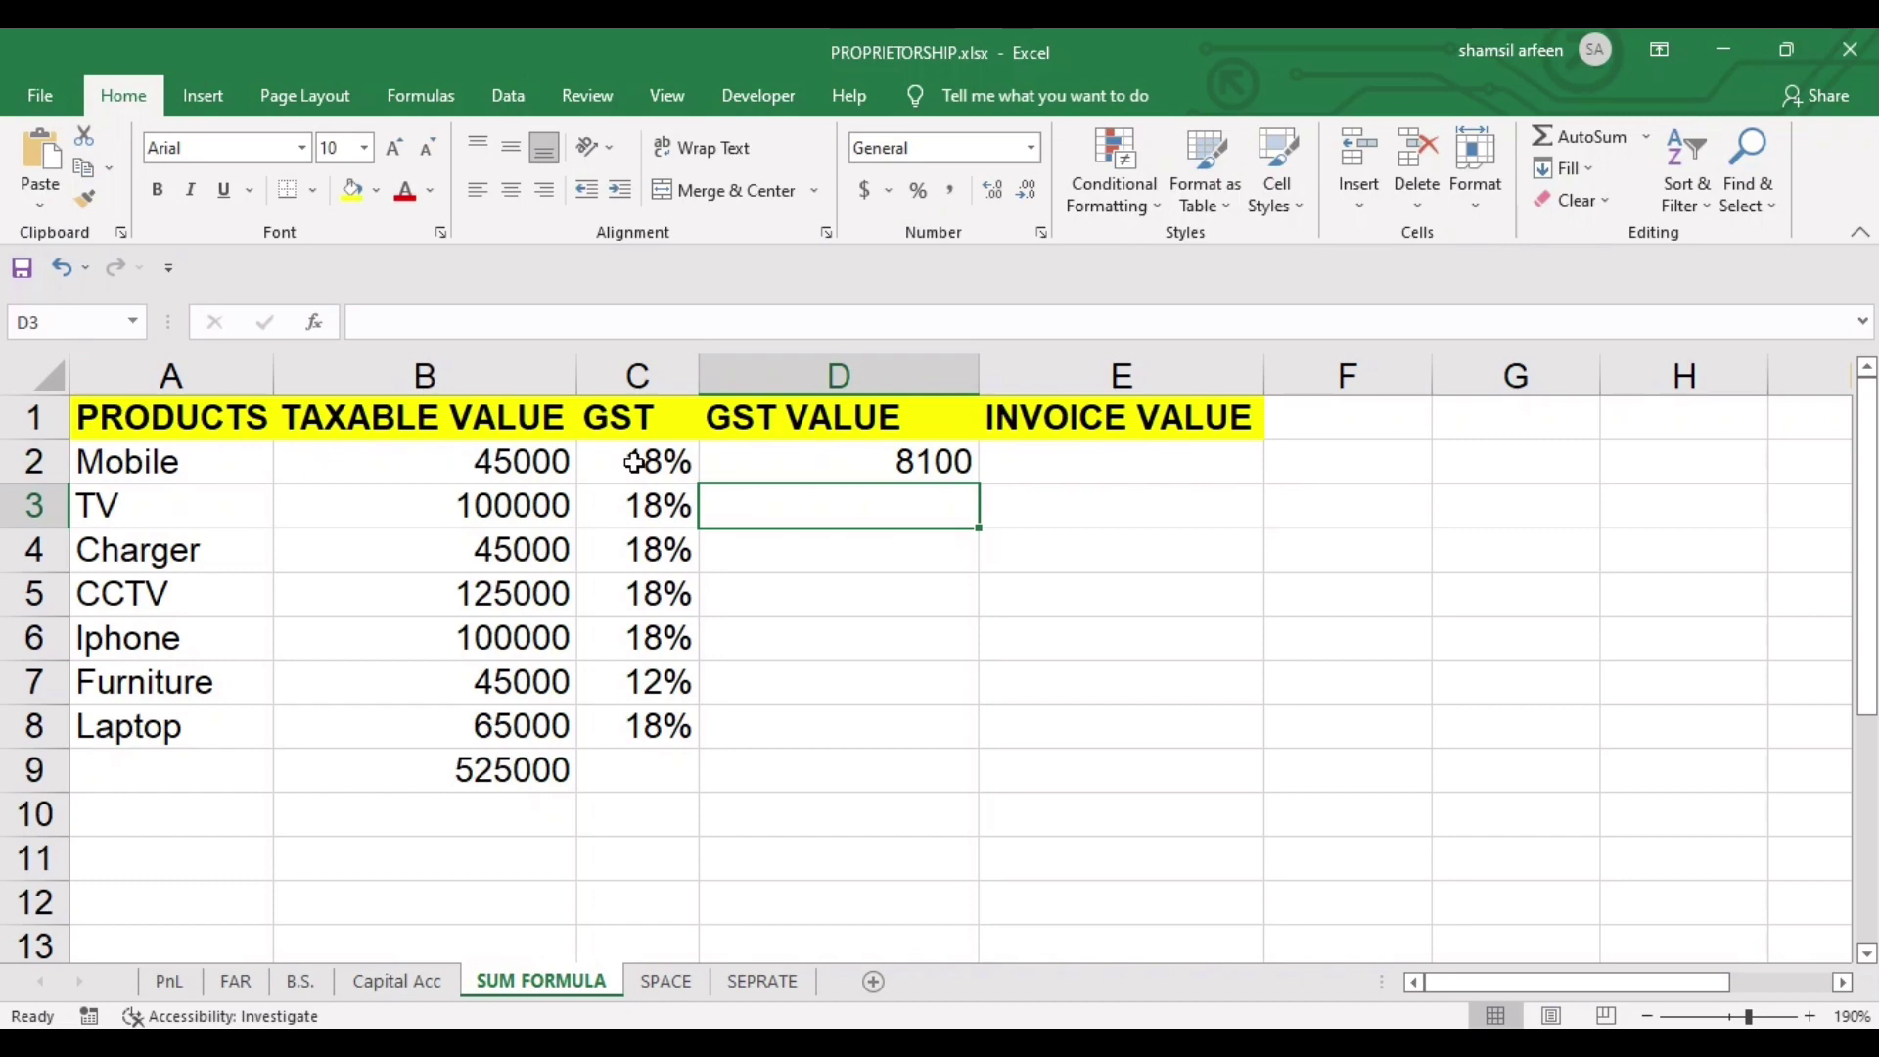
# Fill the D2 GST formula down column D to the Laptop row.
pyautogui.press('Down')
pyautogui.press('Down')
pyautogui.press('Down')
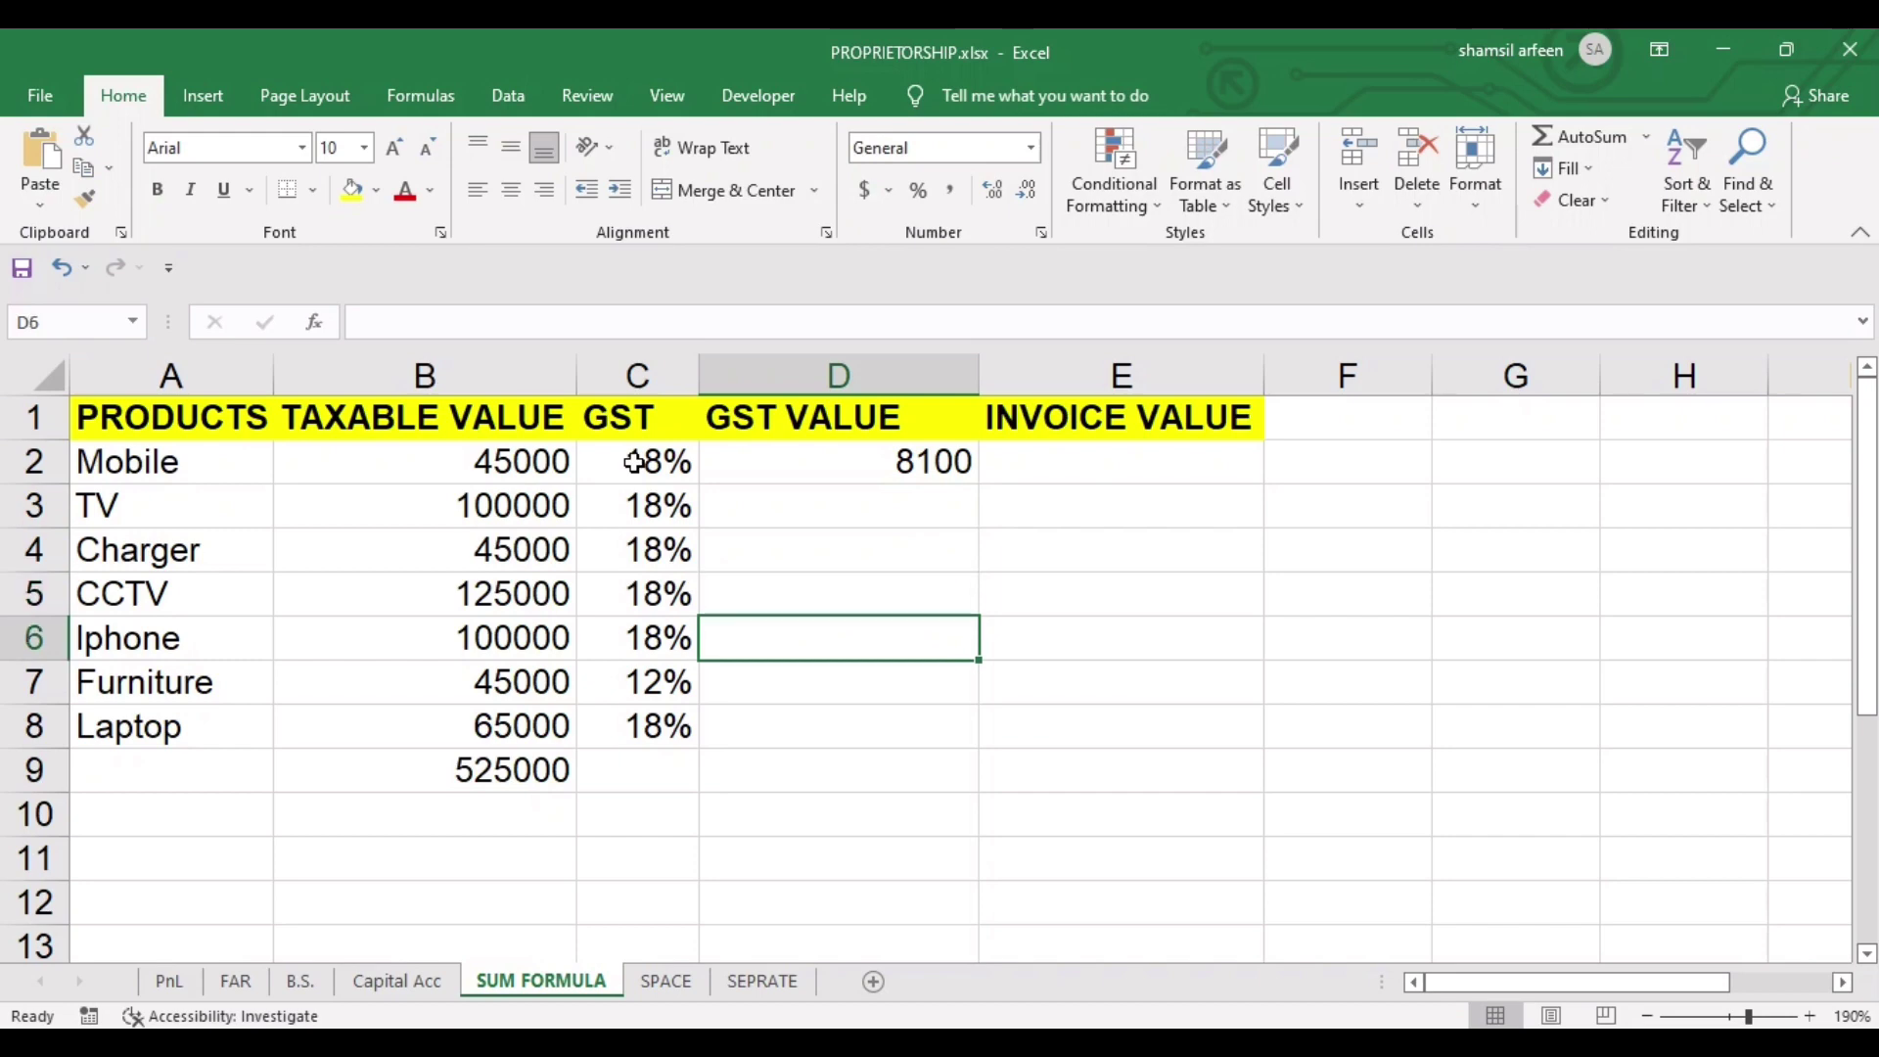
pyautogui.press('Down')
pyautogui.press('Down')
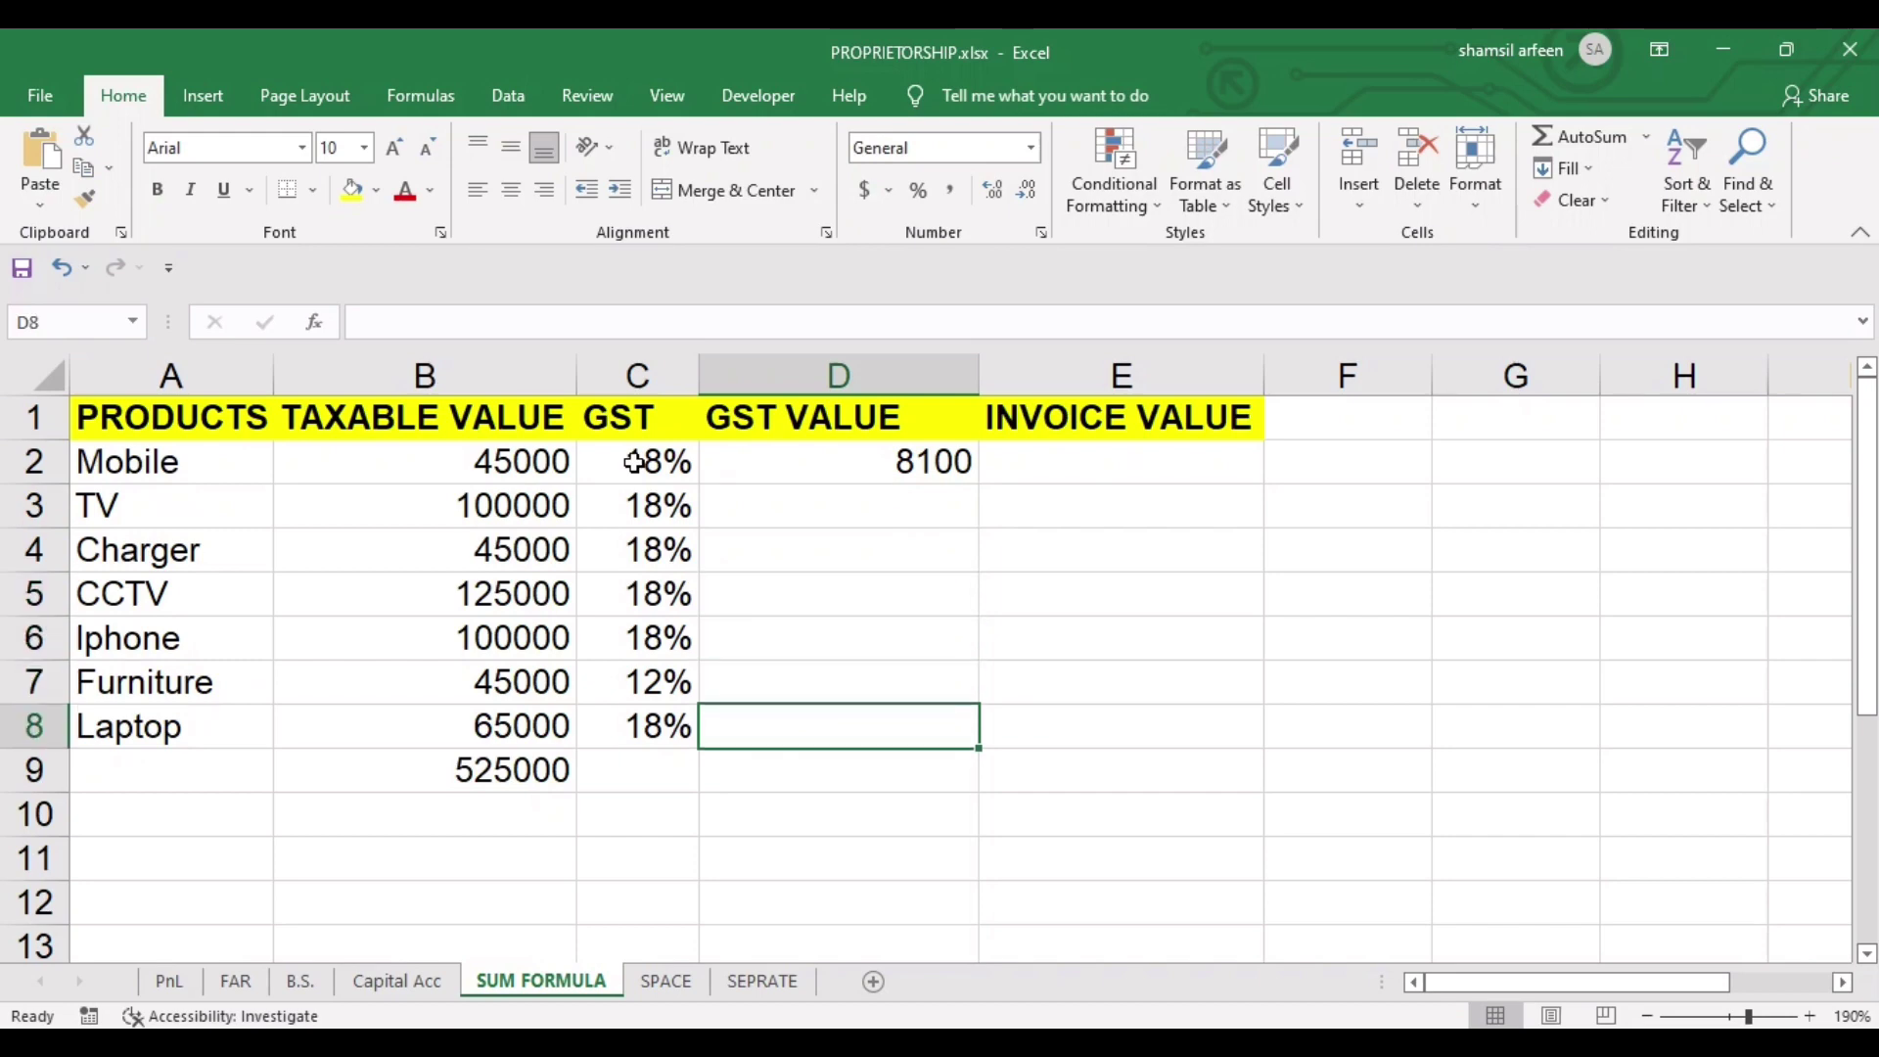
pyautogui.press('Up')
pyautogui.press('Up')
pyautogui.press('Up')
pyautogui.press('Up')
pyautogui.press('Up')
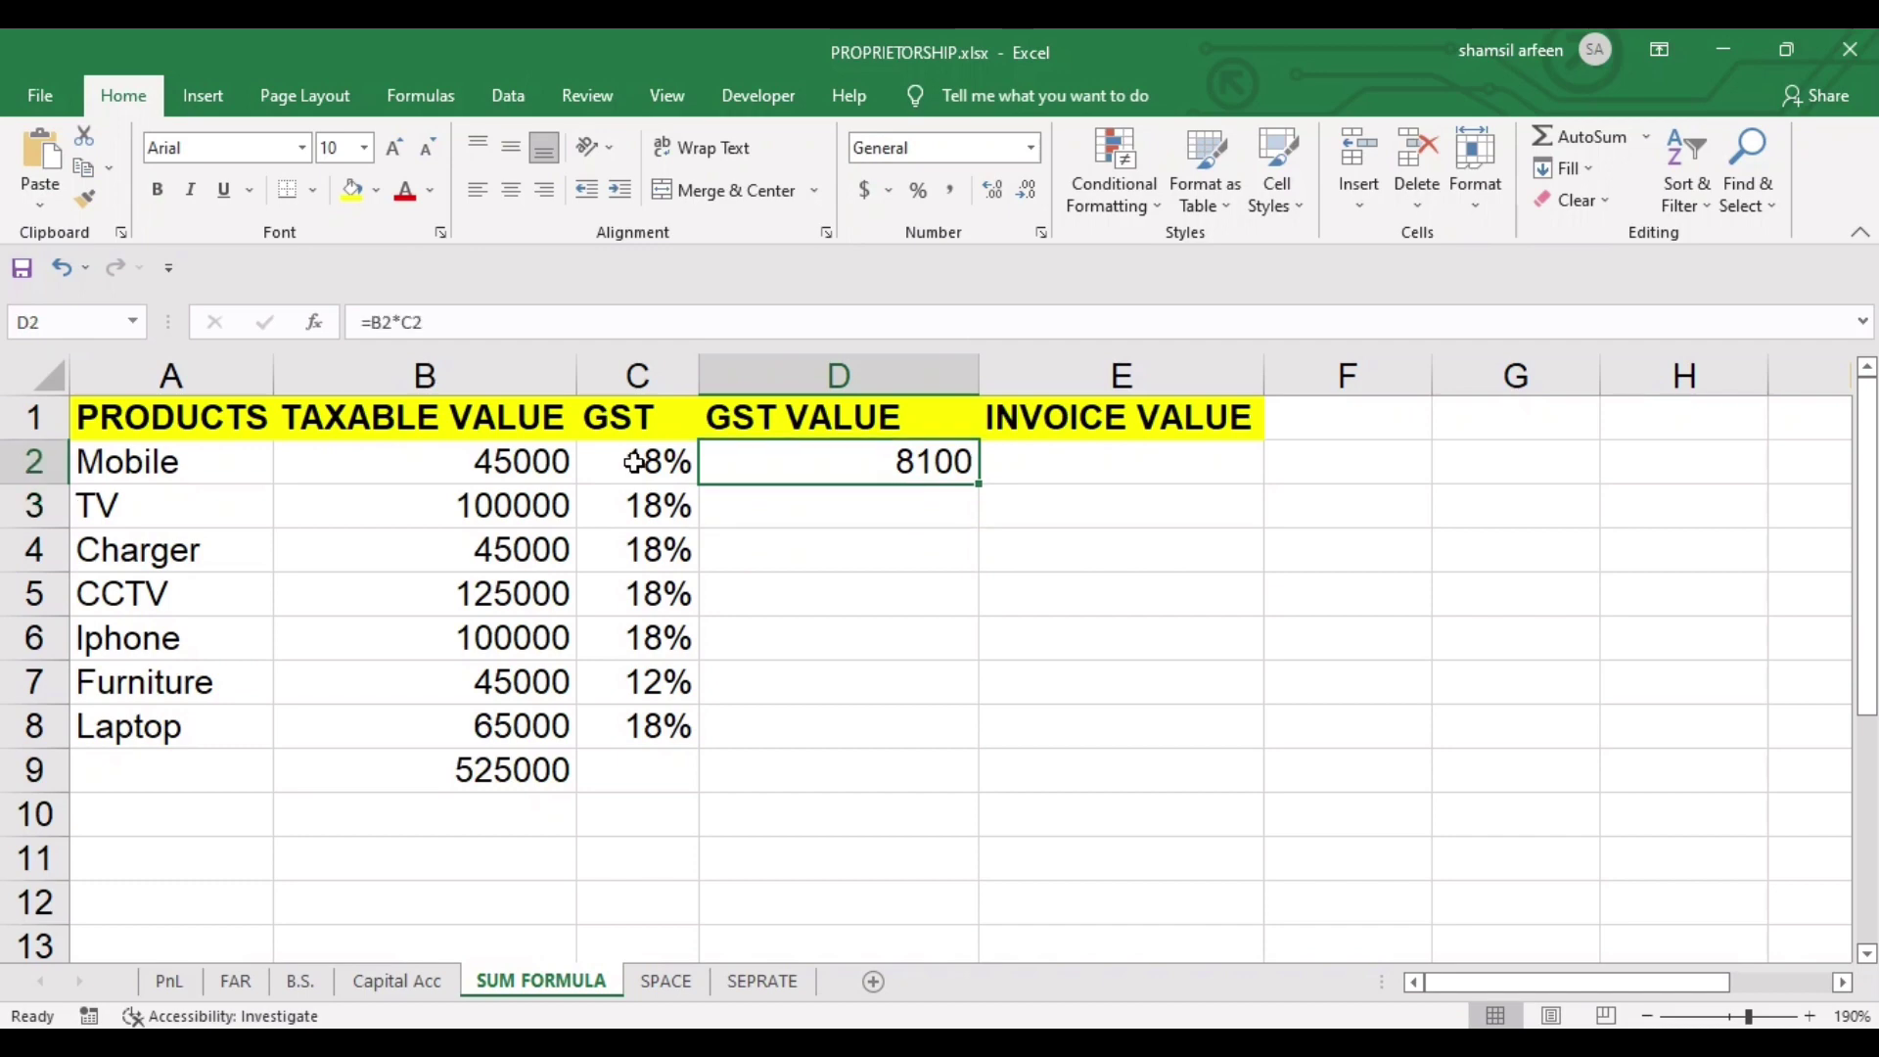
pyautogui.hotkey('shift', 'Down')
pyautogui.hotkey('shift', 'Down')
pyautogui.hotkey('shift', 'Down')
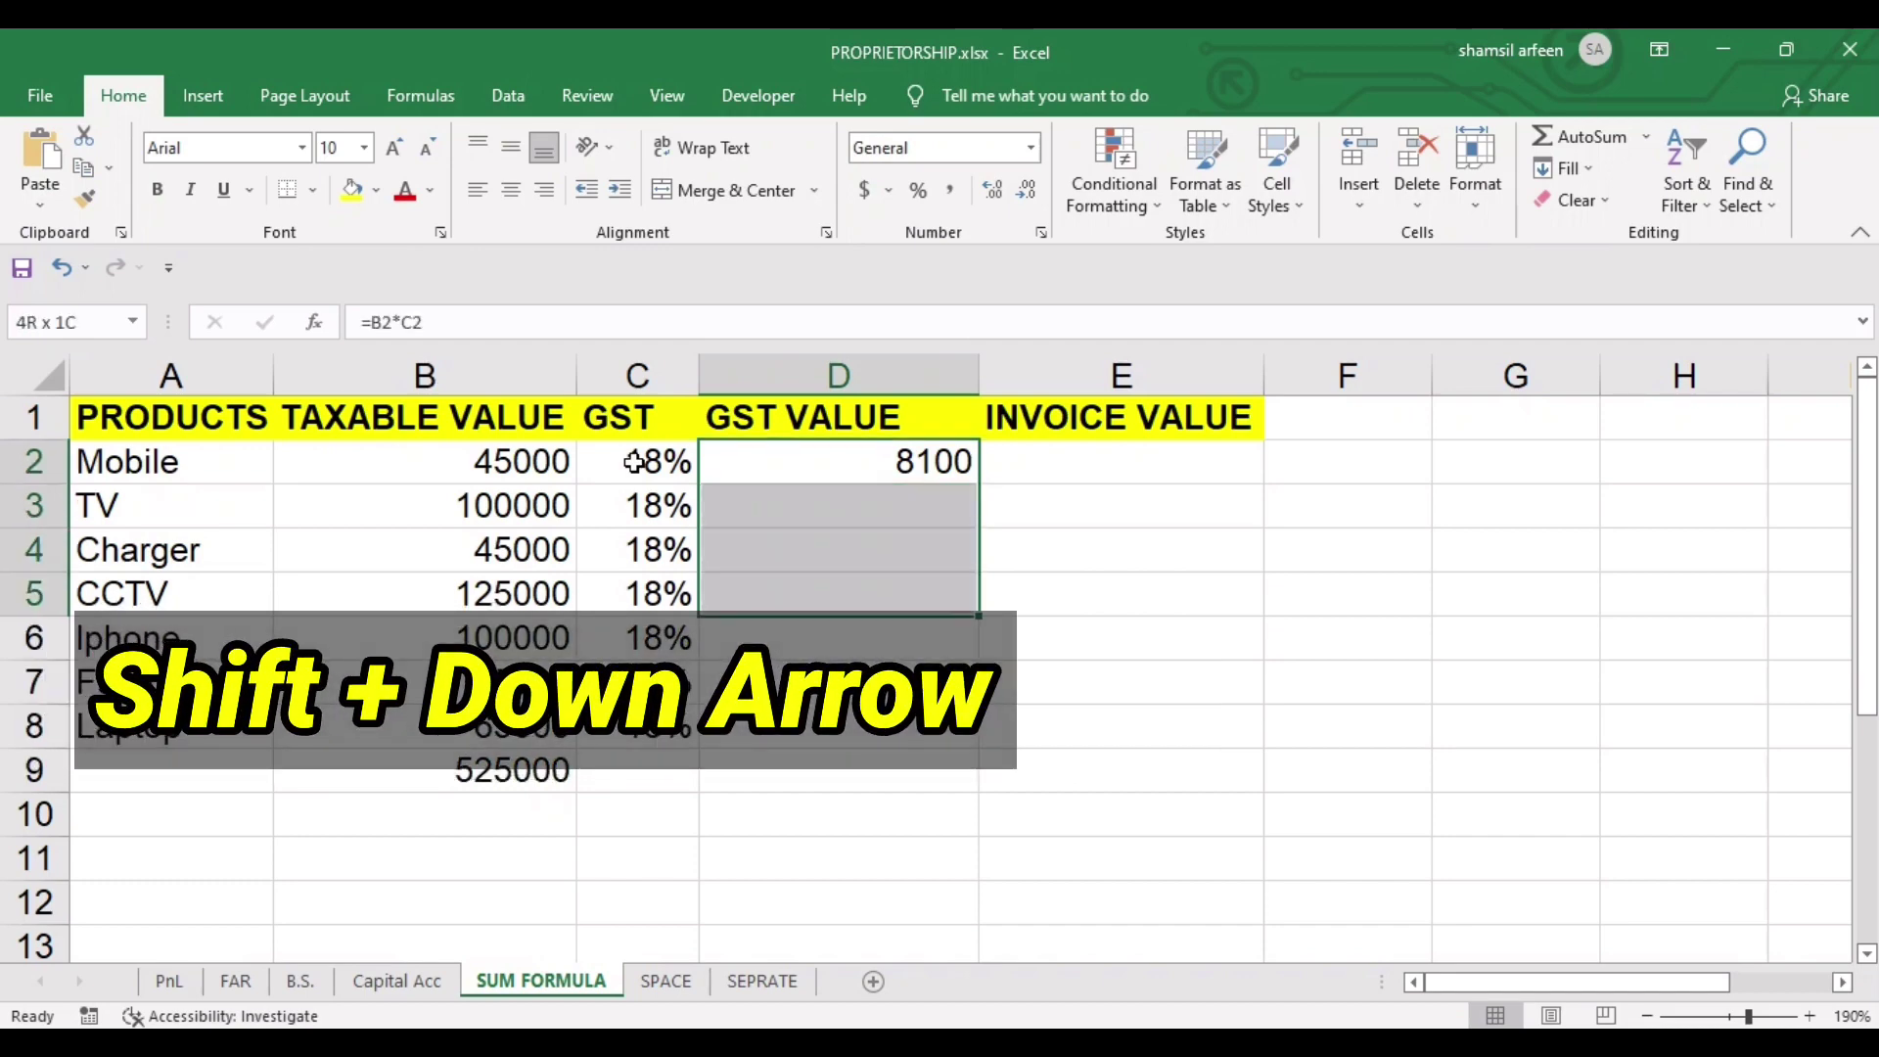
pyautogui.hotkey('shift', 'Down')
pyautogui.hotkey('shift', 'Down')
pyautogui.hotkey('shift', 'Down')
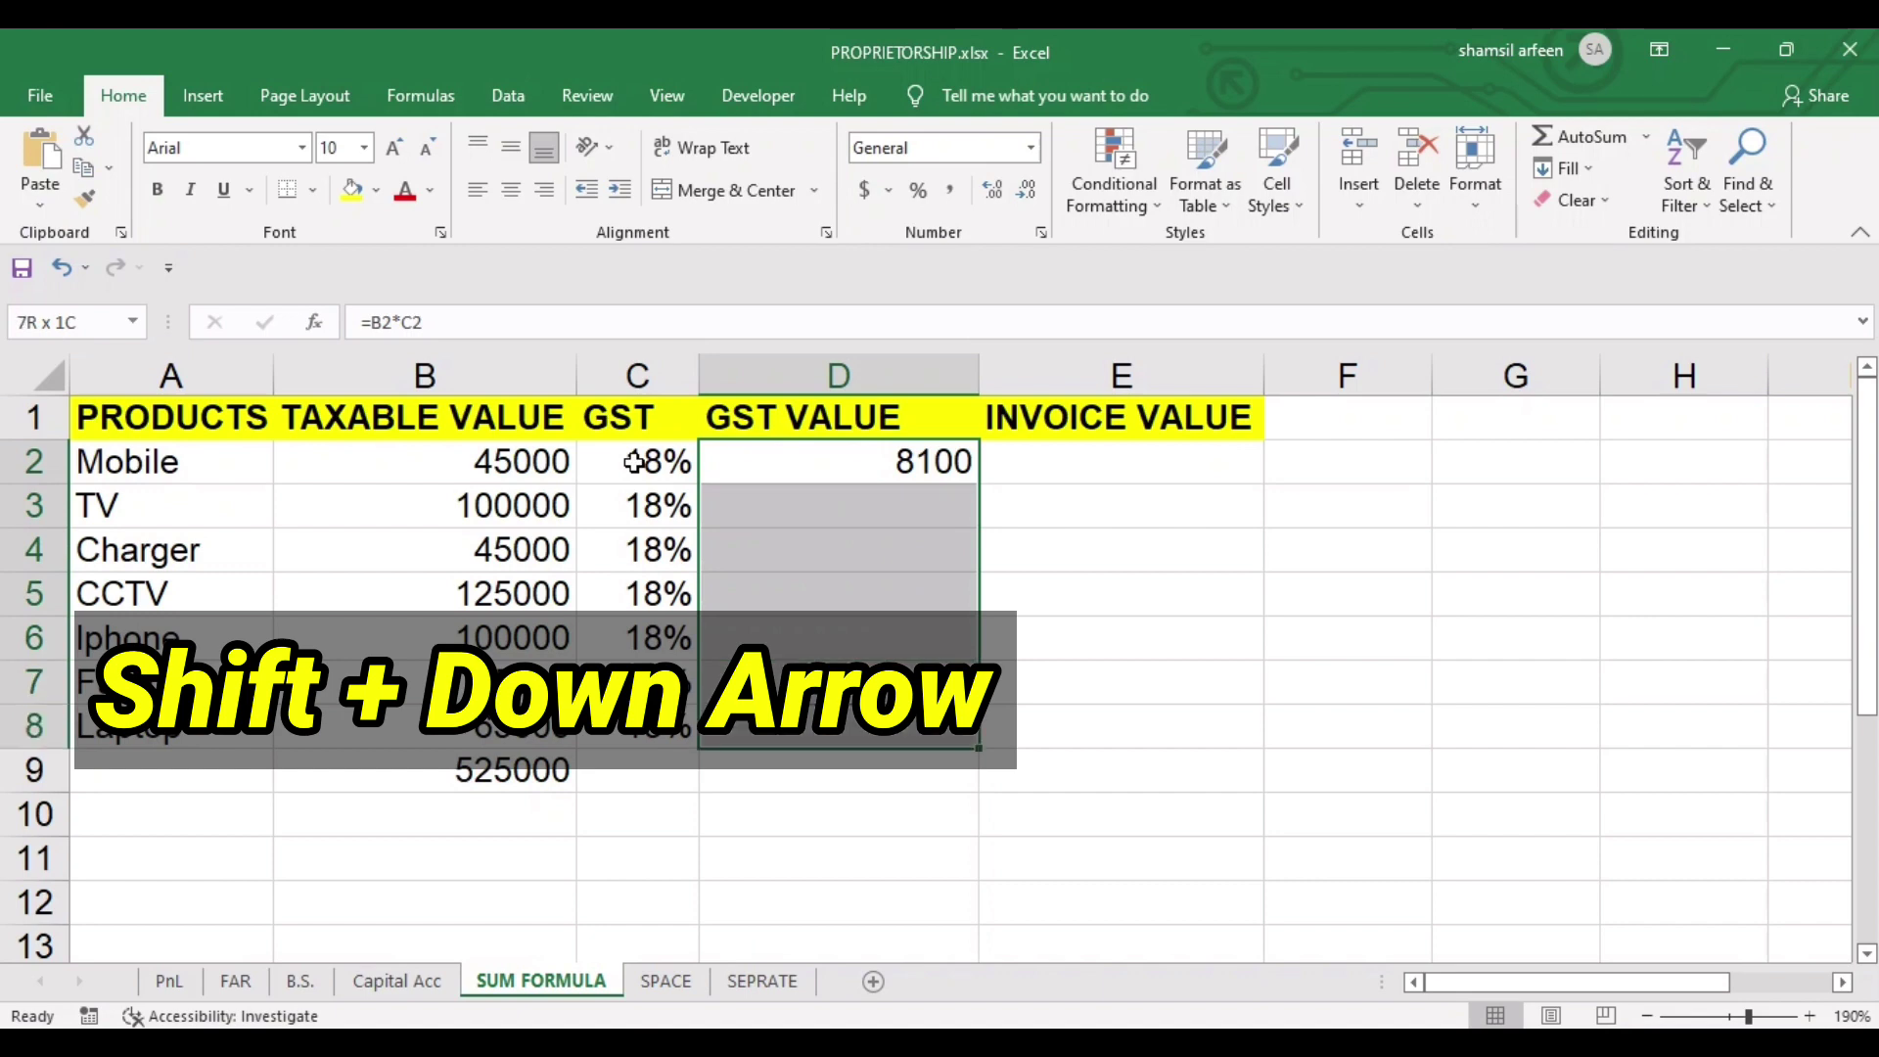
pyautogui.hotkey('ctrl', 'd')
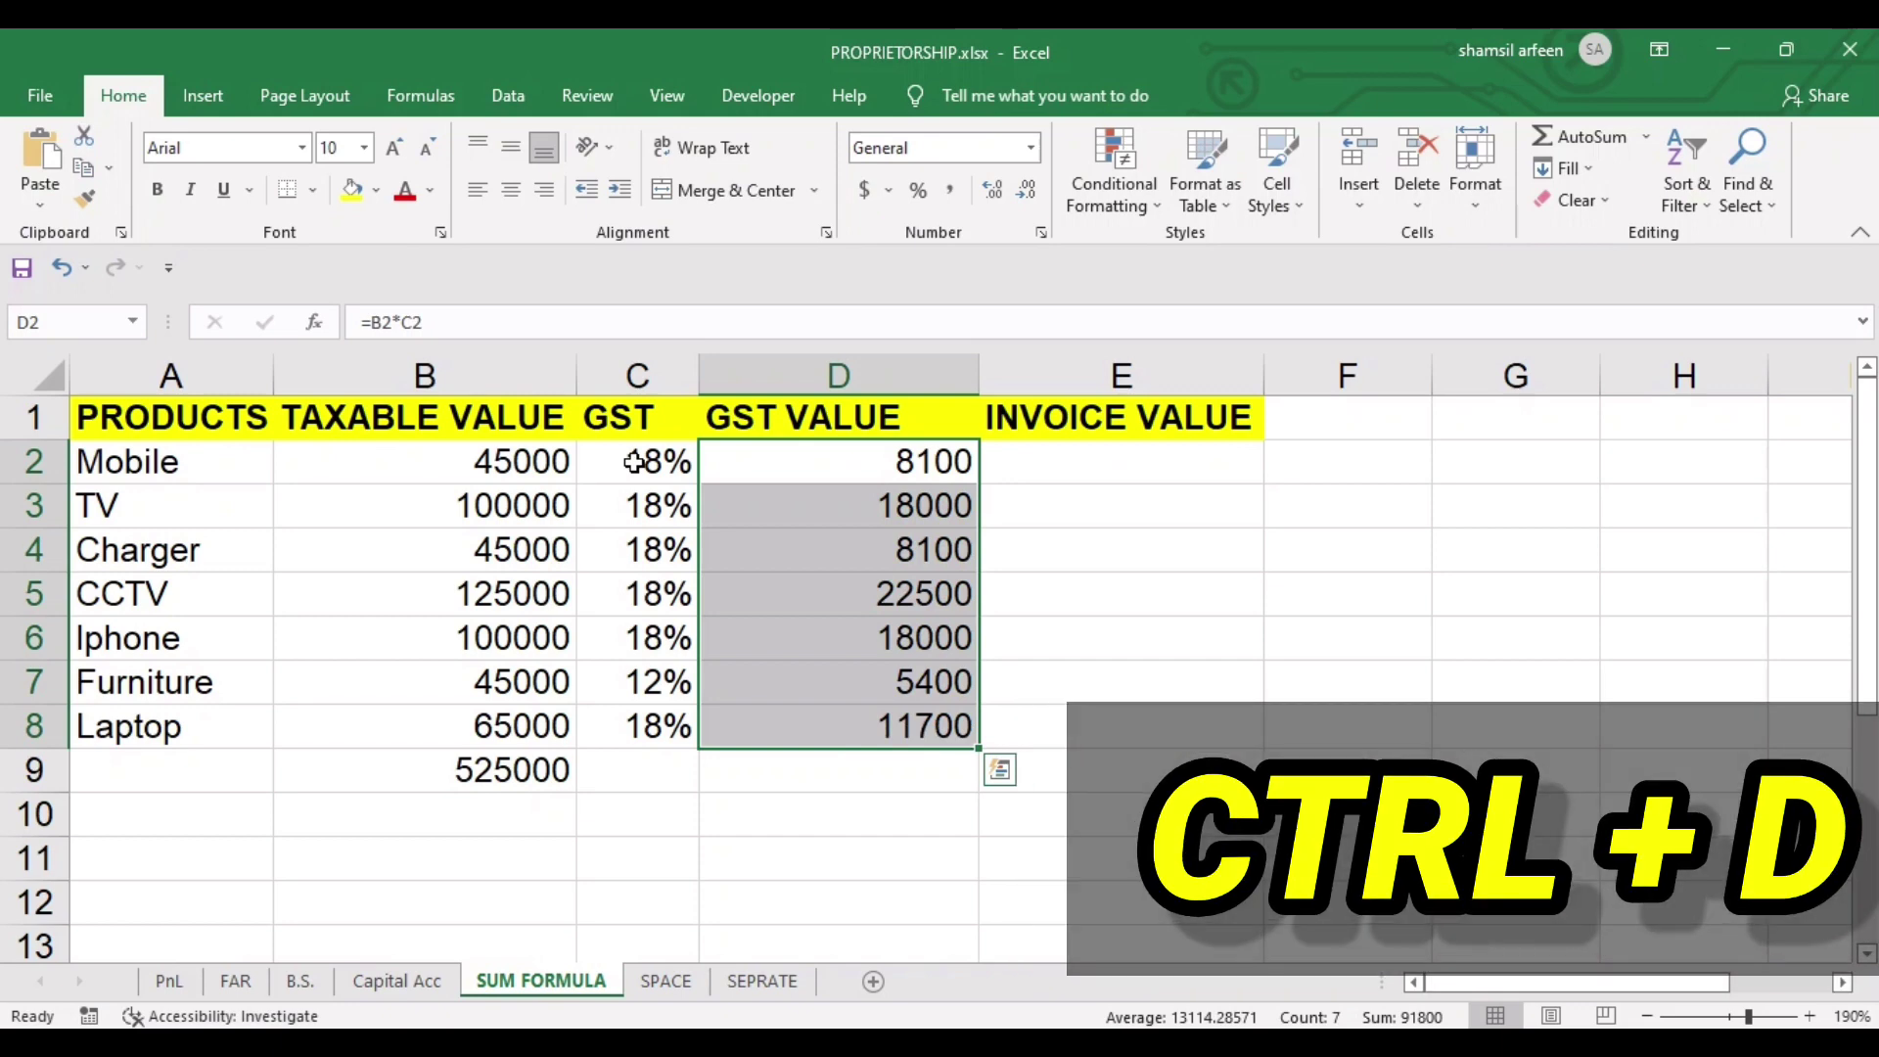
# Extend the GST formula further down column D to row 46, giving zeros in empty rows.
pyautogui.press('Up')
pyautogui.press('Down')
pyautogui.press('Down')
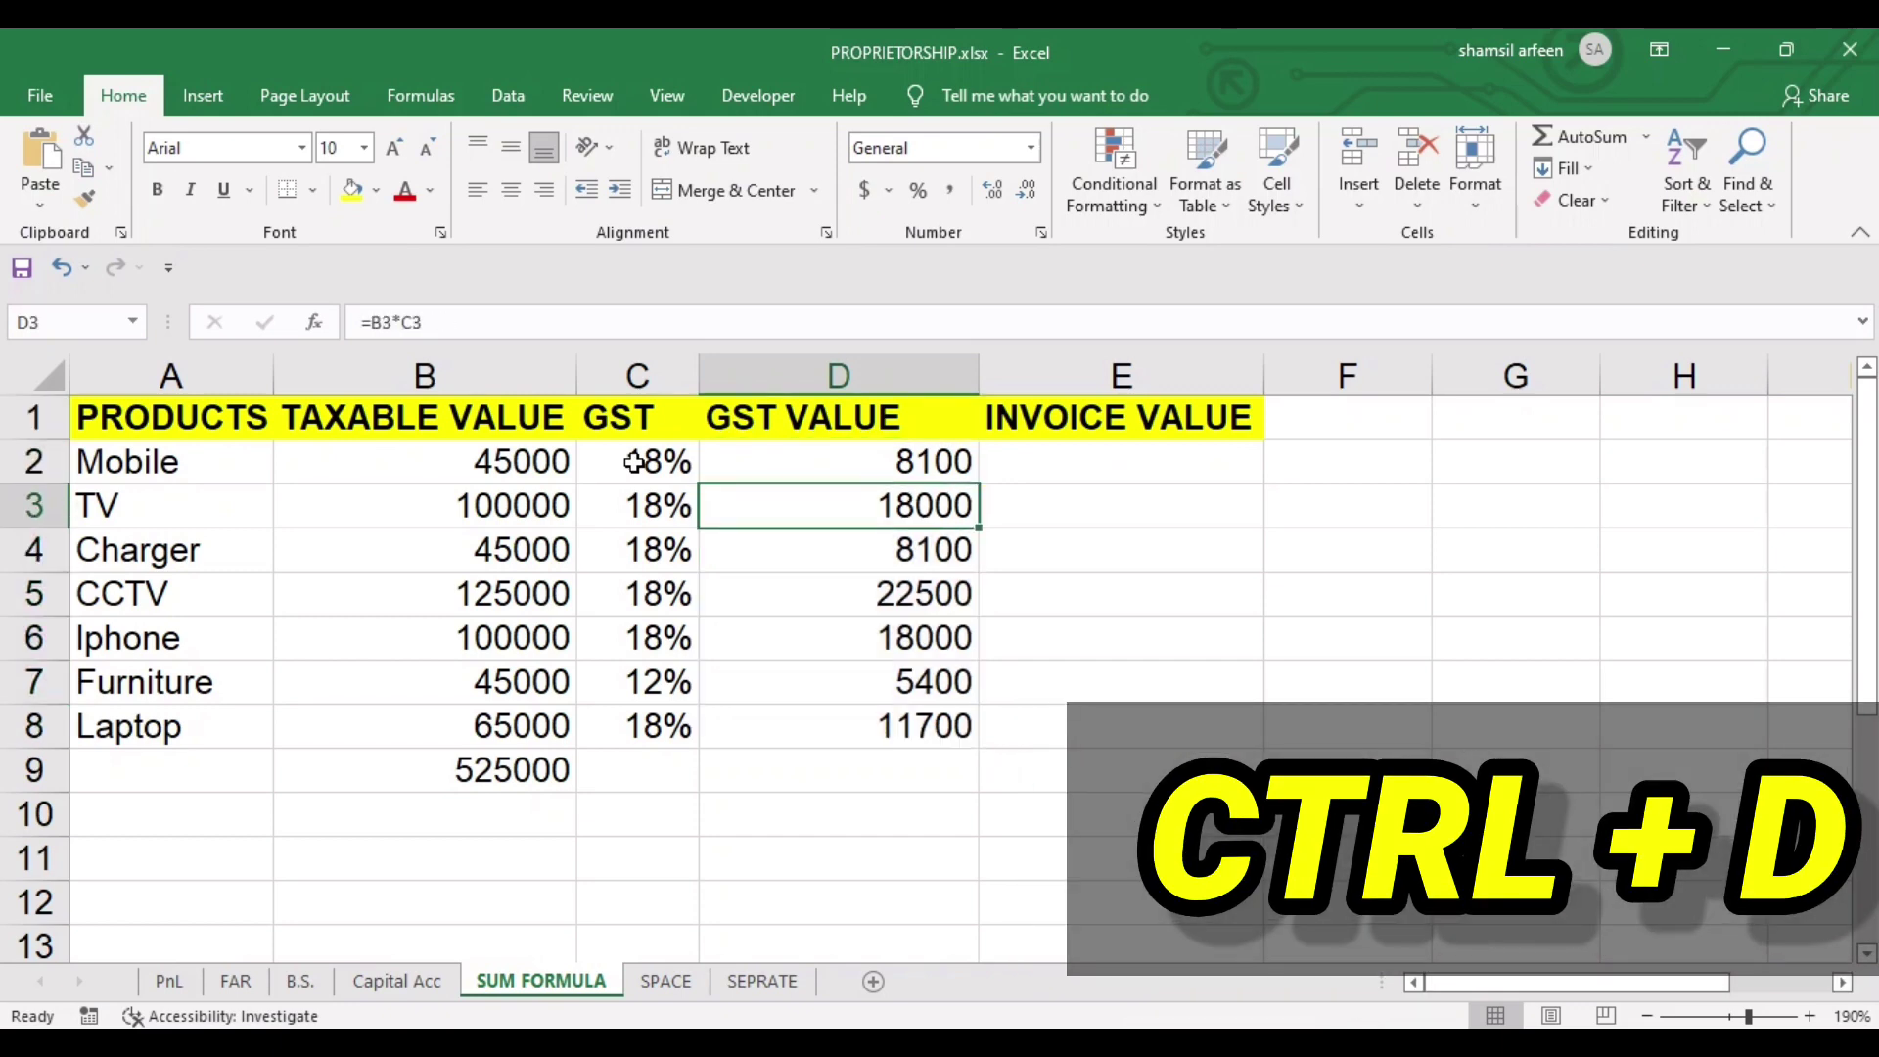
pyautogui.hotkey('shift', 'Down')
pyautogui.hotkey('shift', 'Down')
pyautogui.hotkey('shift', 'Down')
pyautogui.hotkey('shift', 'Down')
pyautogui.hotkey('shift', 'Down')
pyautogui.hotkey('shift', 'Down')
pyautogui.hotkey('shift', 'Down')
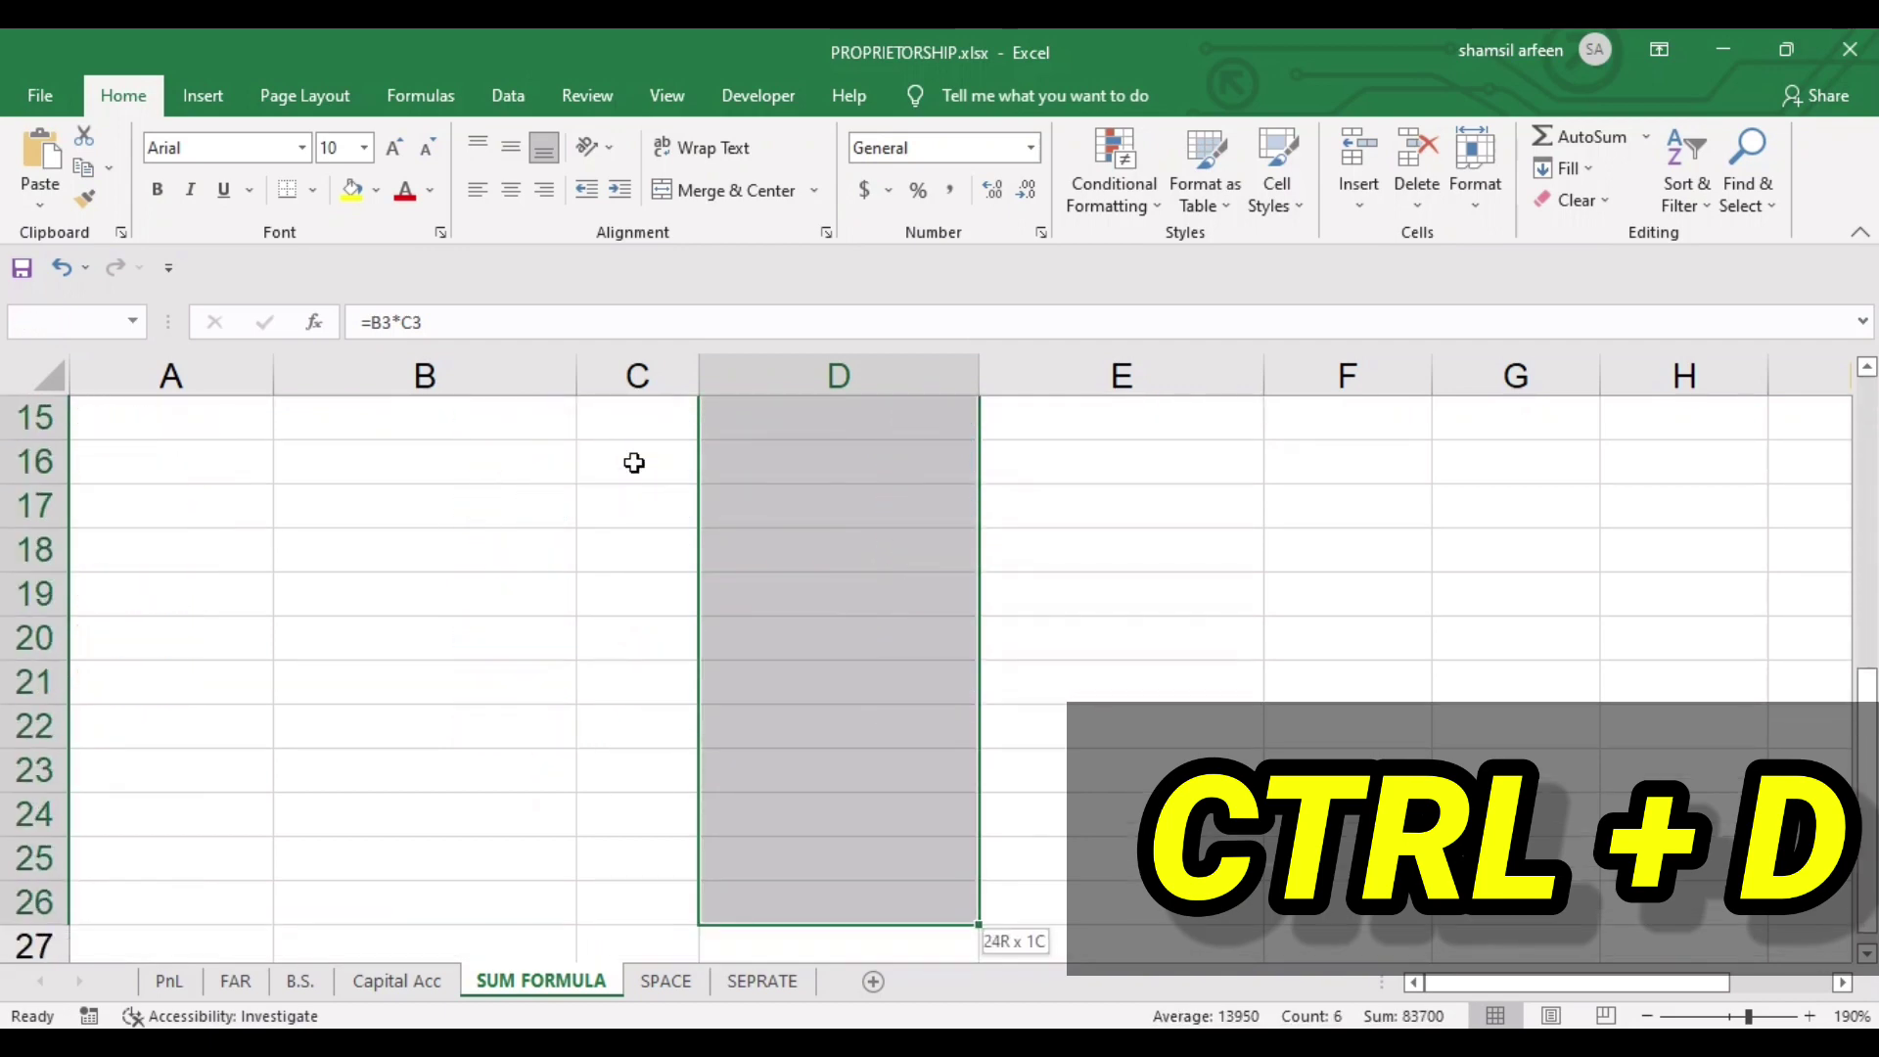
pyautogui.hotkey('shift', 'Down')
pyautogui.hotkey('shift', 'Down')
pyautogui.hotkey('shift', 'Down')
pyautogui.hotkey('shift', 'Down')
pyautogui.hotkey('shift', 'Down')
pyautogui.hotkey('shift', 'Down')
pyautogui.hotkey('ctrl', 'd')
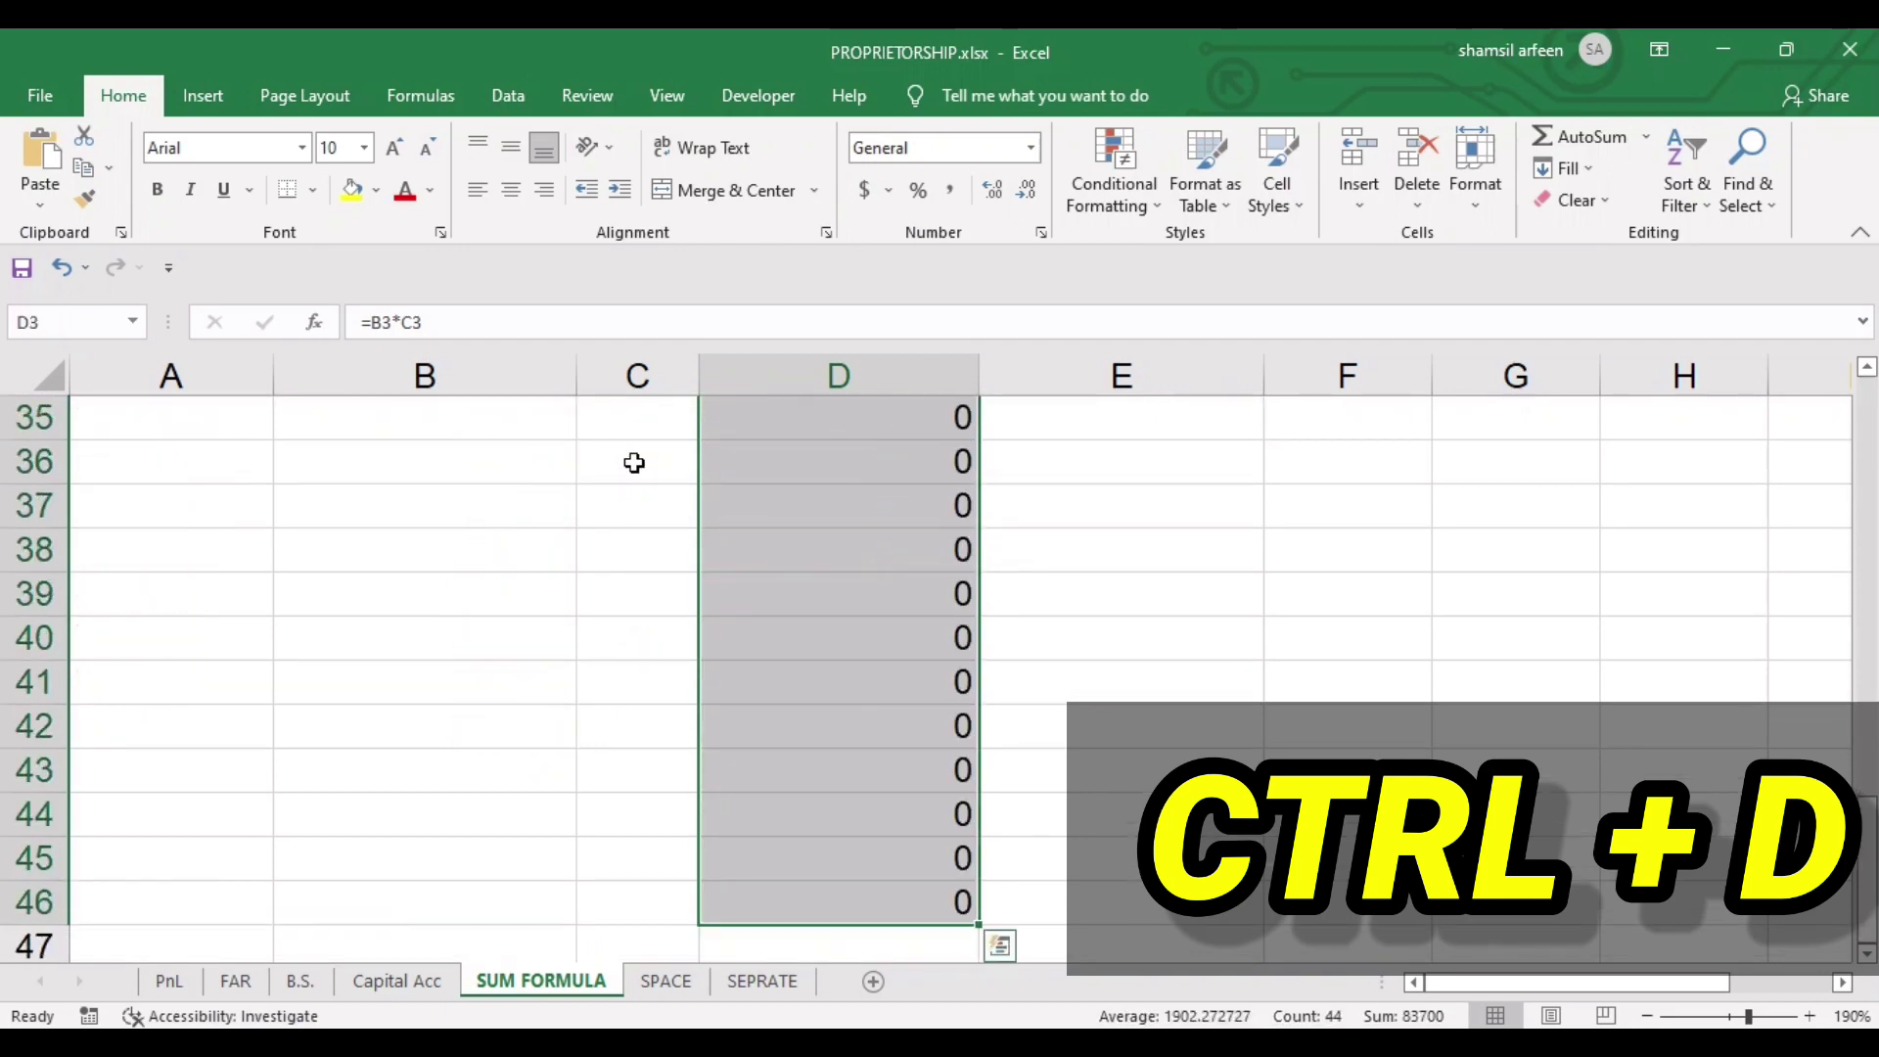
pyautogui.click(404, 738)
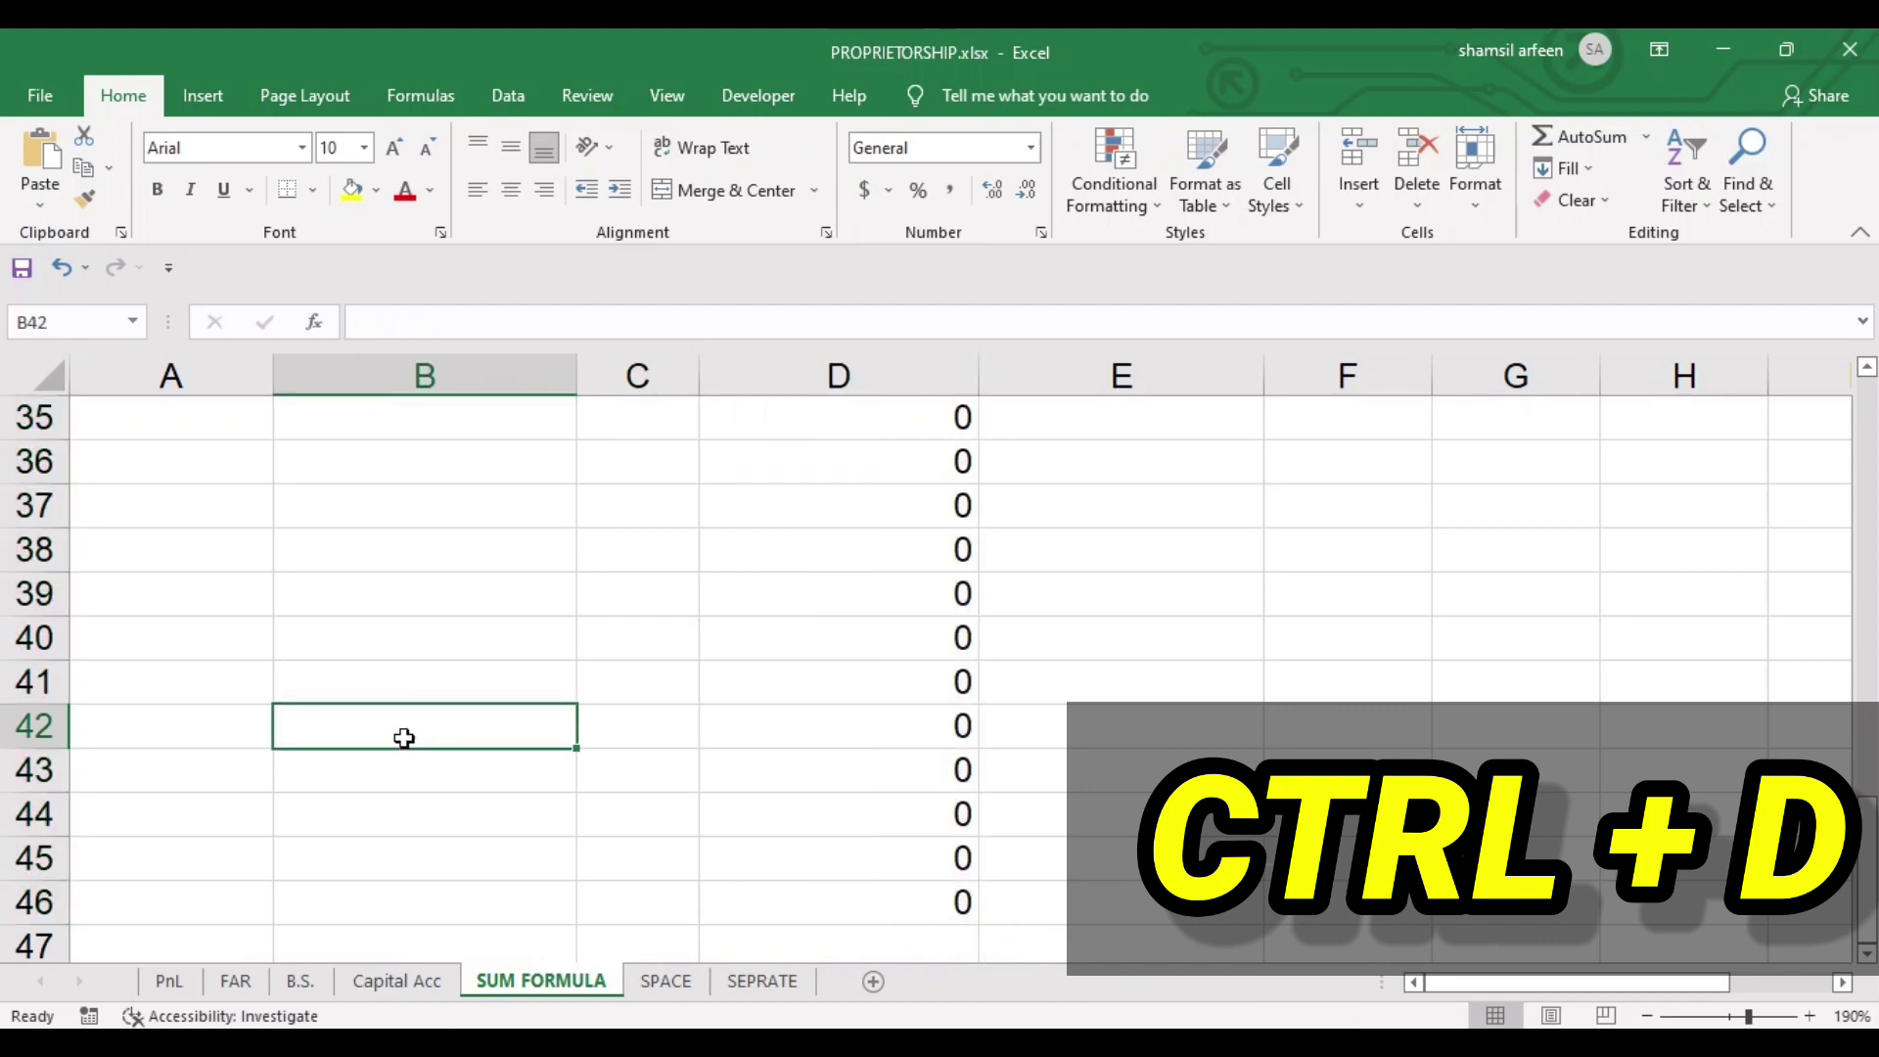
# Enter a test taxable value of 45000 in B42 with a 28% rate in C42.
pyautogui.write('45000')
pyautogui.press('Tab')
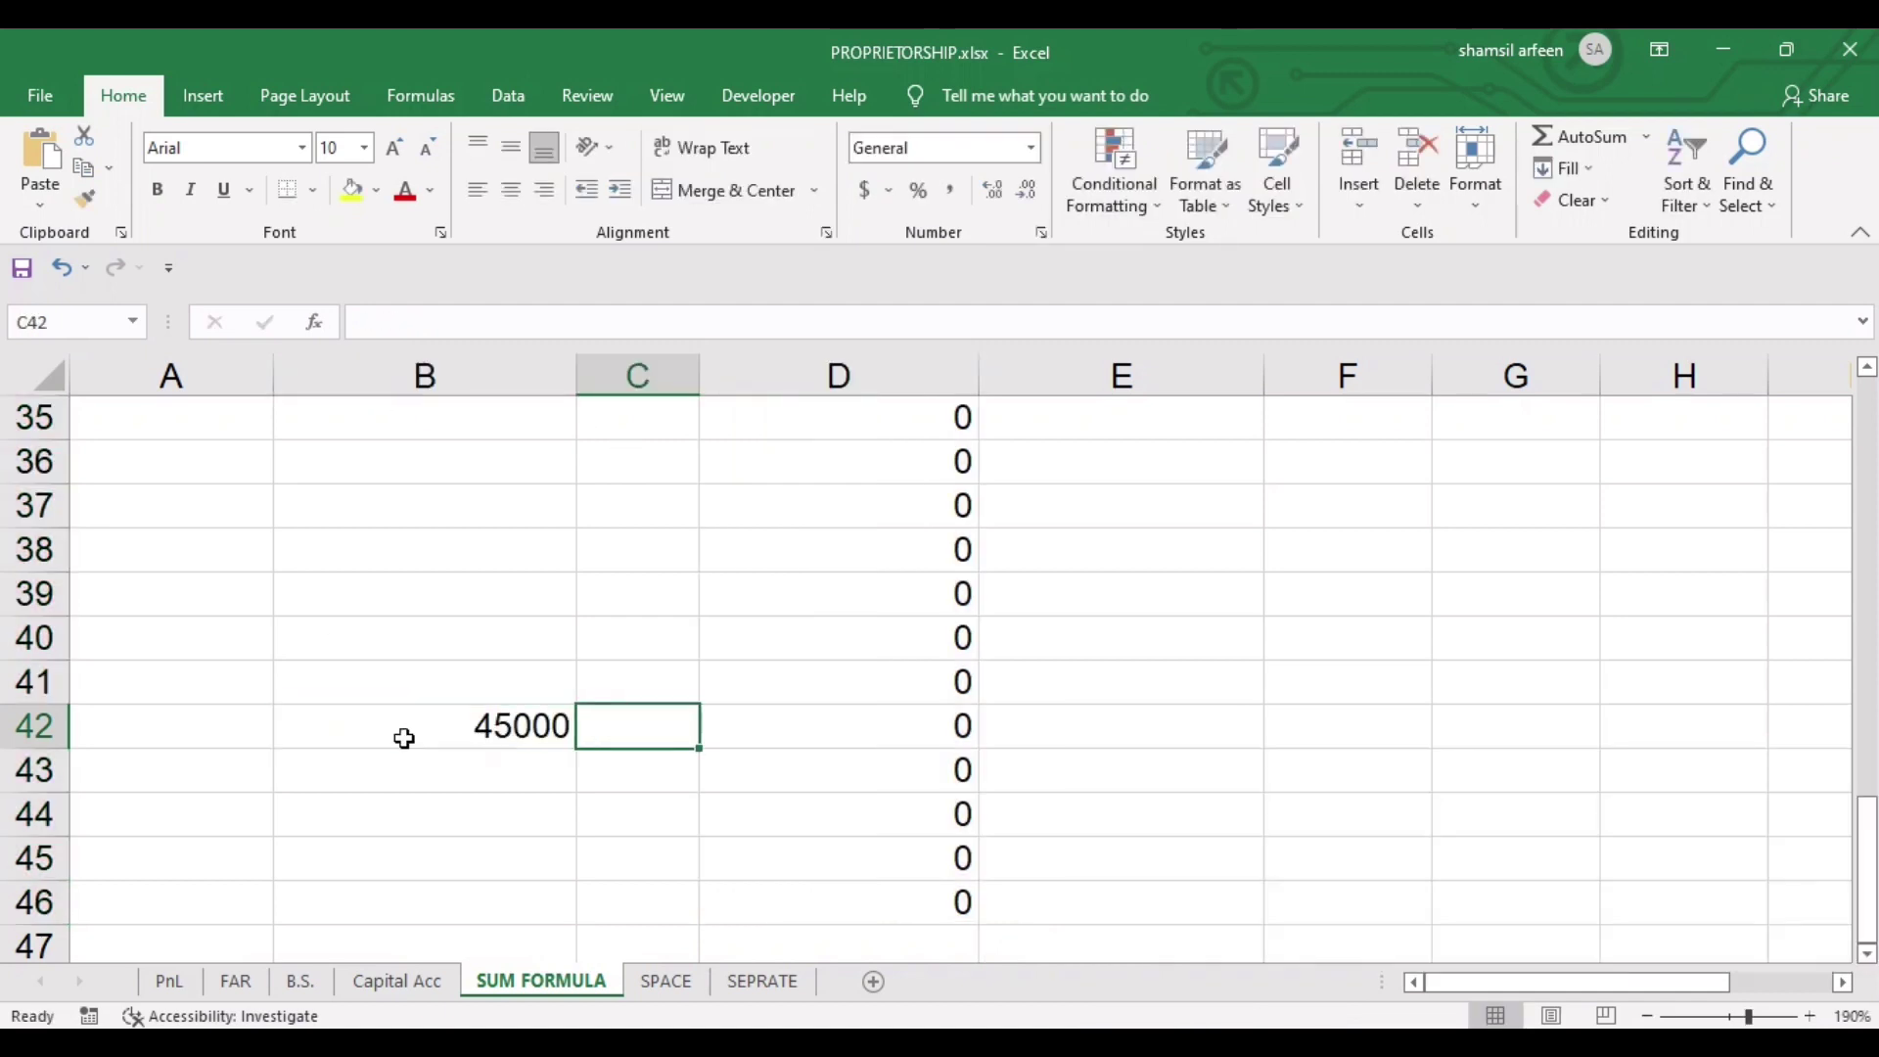
pyautogui.write('25')
pyautogui.press('Return')
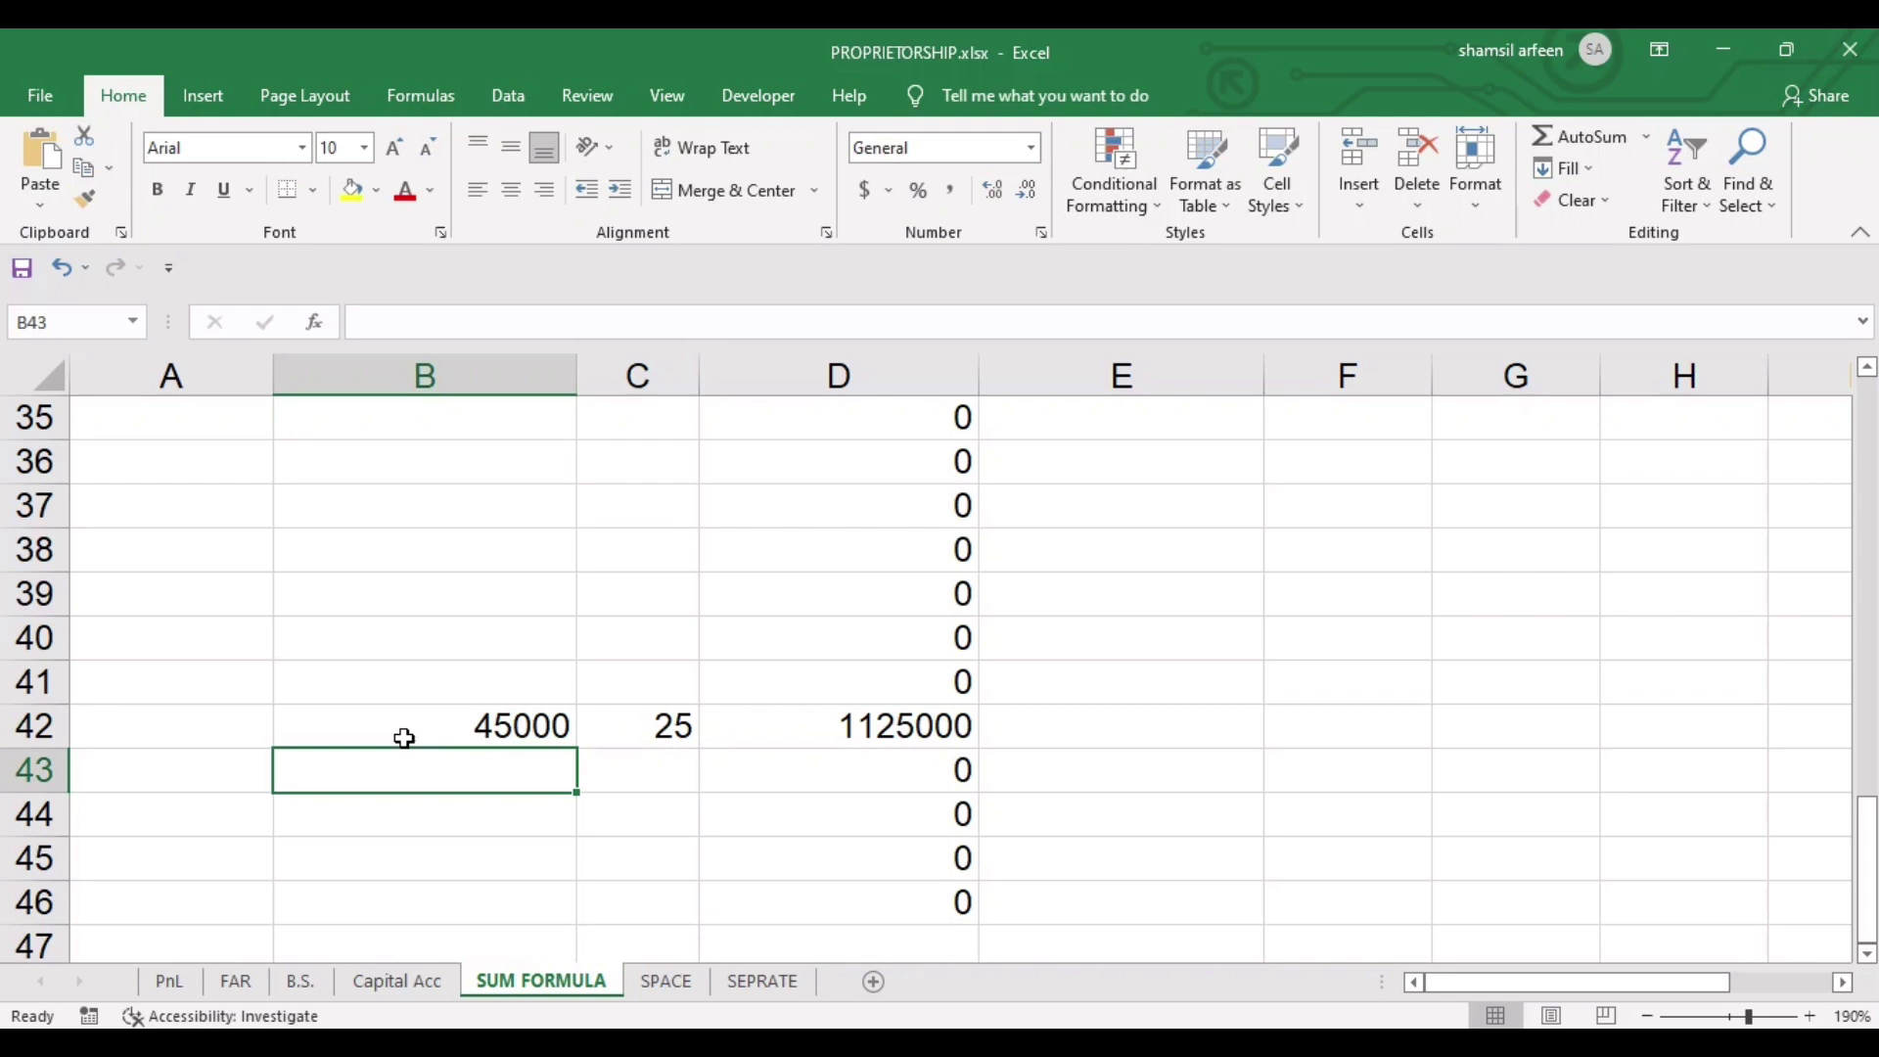
pyautogui.click(404, 738)
pyautogui.press('Right')
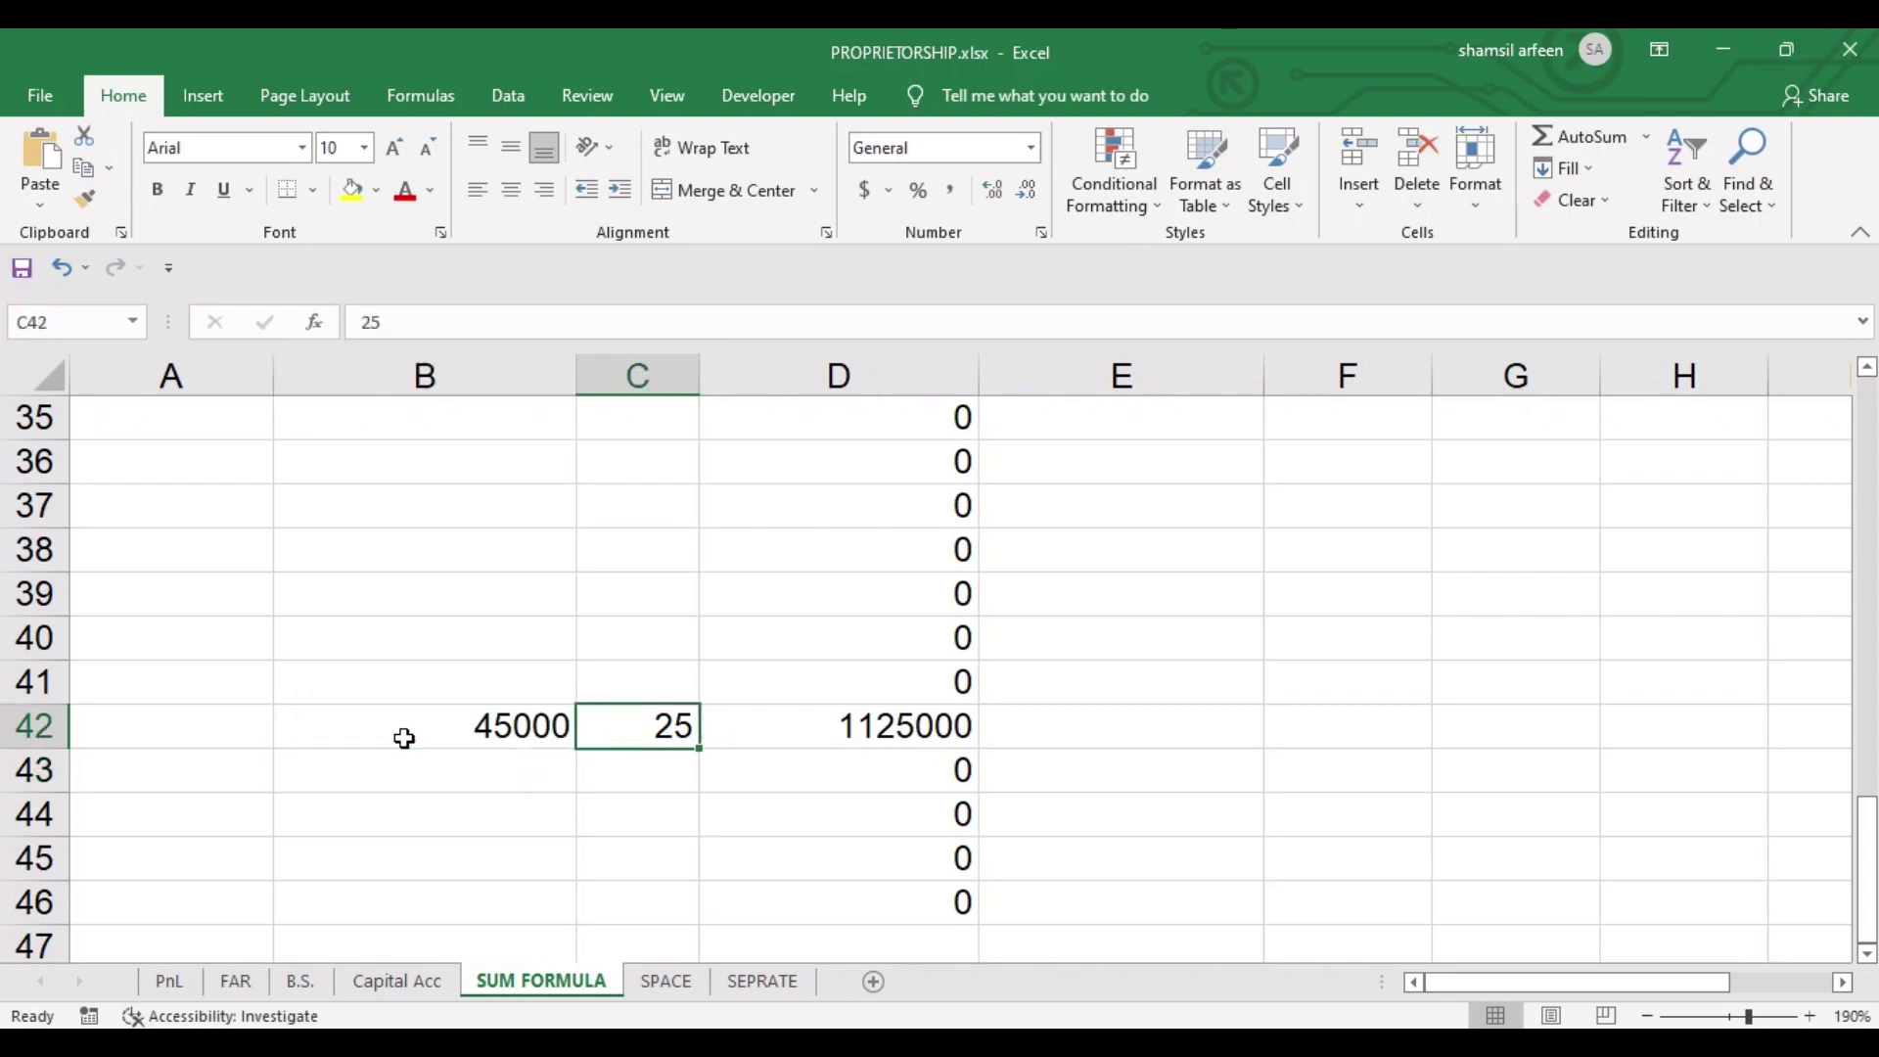
pyautogui.write('28%')
pyautogui.press('Return')
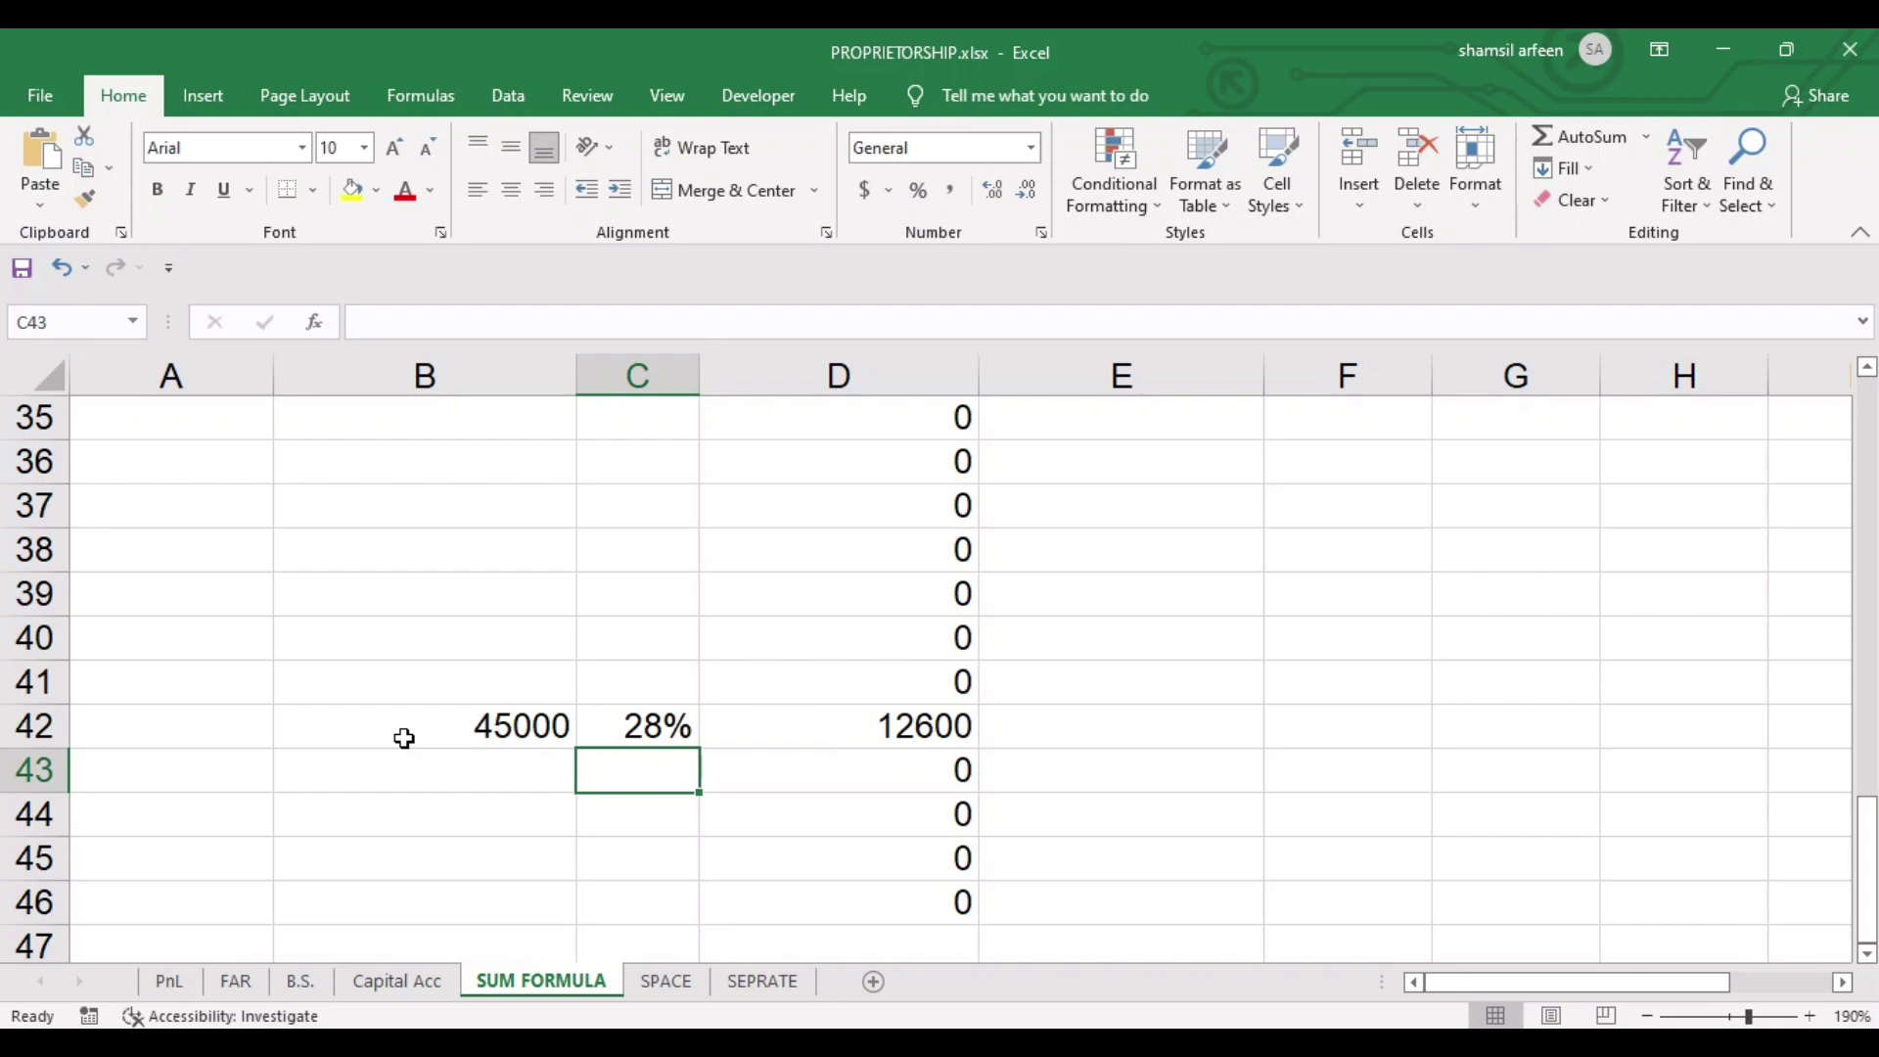
# Clear the leftover zero formulas in column D from row 9 downward.
pyautogui.press('Up')
pyautogui.press('Up')
pyautogui.press('Up')
pyautogui.press('Up')
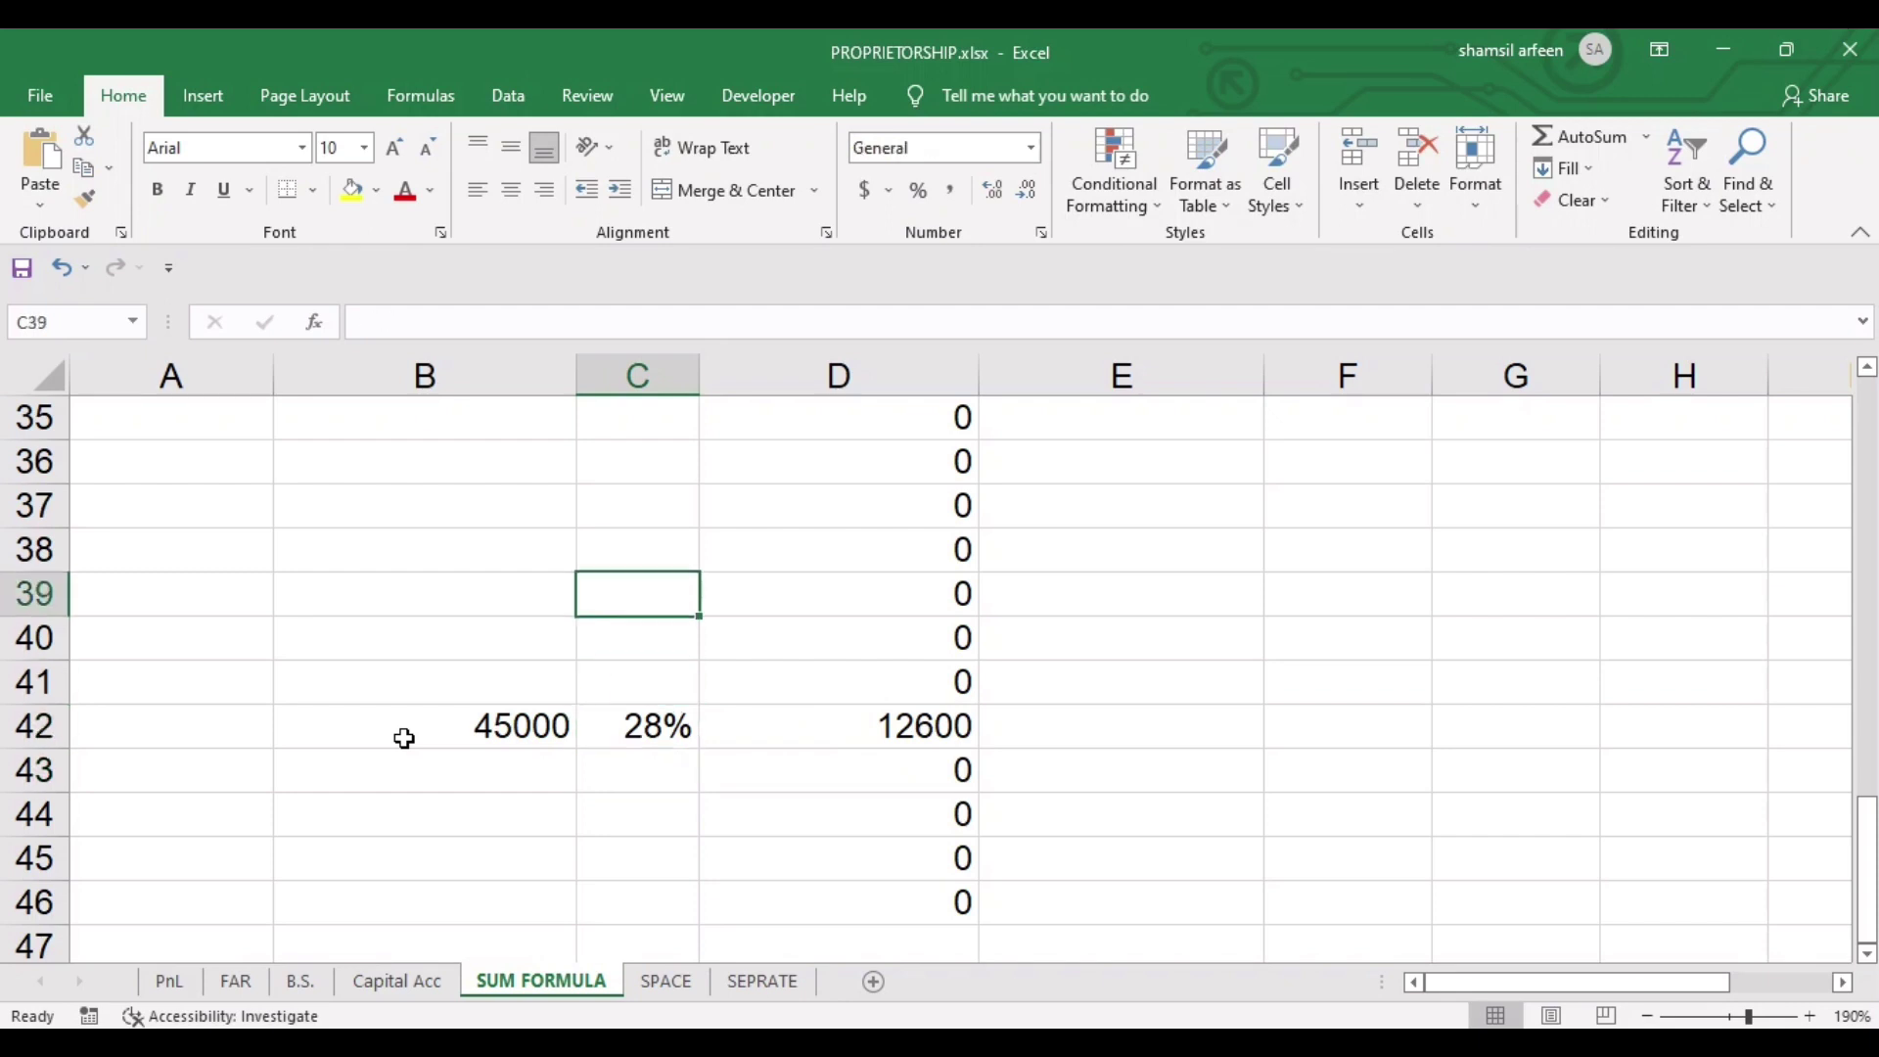
pyautogui.press('Up')
pyautogui.press('Up')
pyautogui.press('Up')
pyautogui.press('Up')
pyautogui.press('Up')
pyautogui.press('Up')
pyautogui.press('Up')
pyautogui.press('Up')
pyautogui.press('Up')
pyautogui.press('Down')
pyautogui.press('Down')
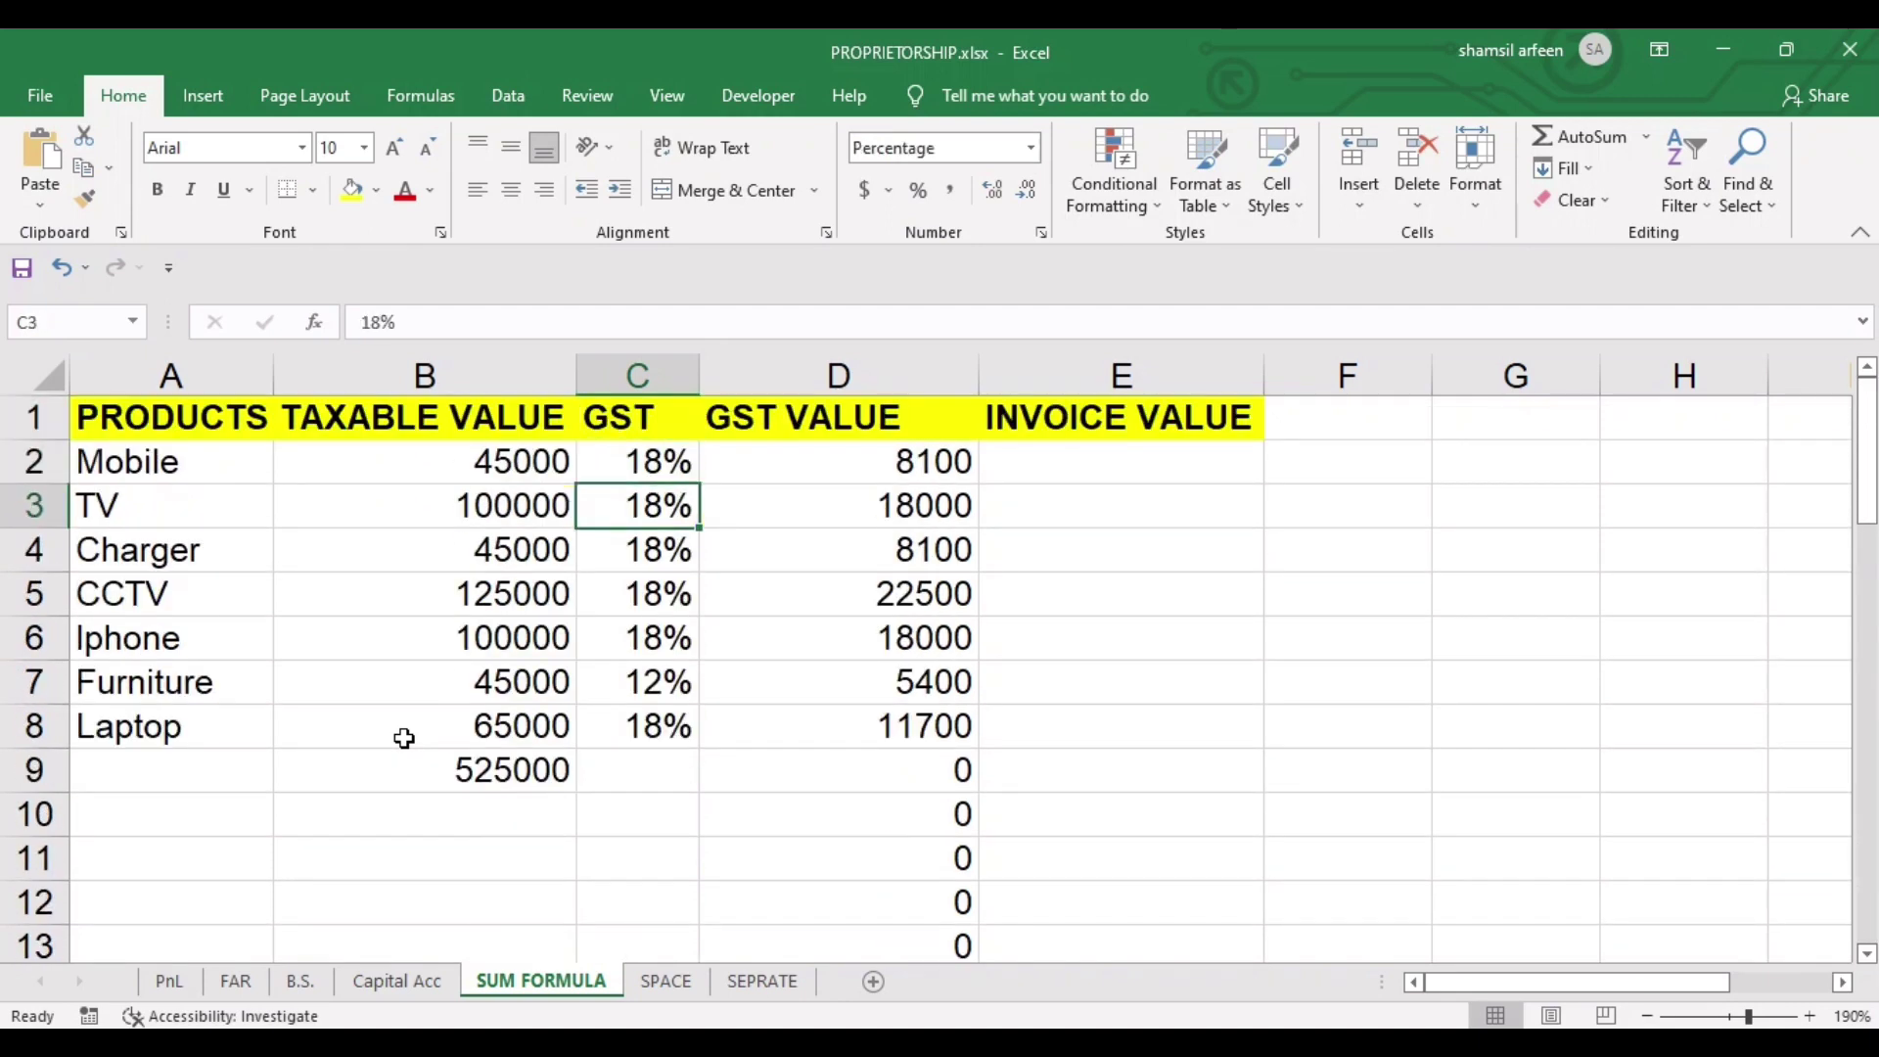
pyautogui.press('Down')
pyautogui.press('Down')
pyautogui.press('Down')
pyautogui.press('Down')
pyautogui.press('Down')
pyautogui.press('Down')
pyautogui.press('Right')
pyautogui.press('Right')
pyautogui.press('Left')
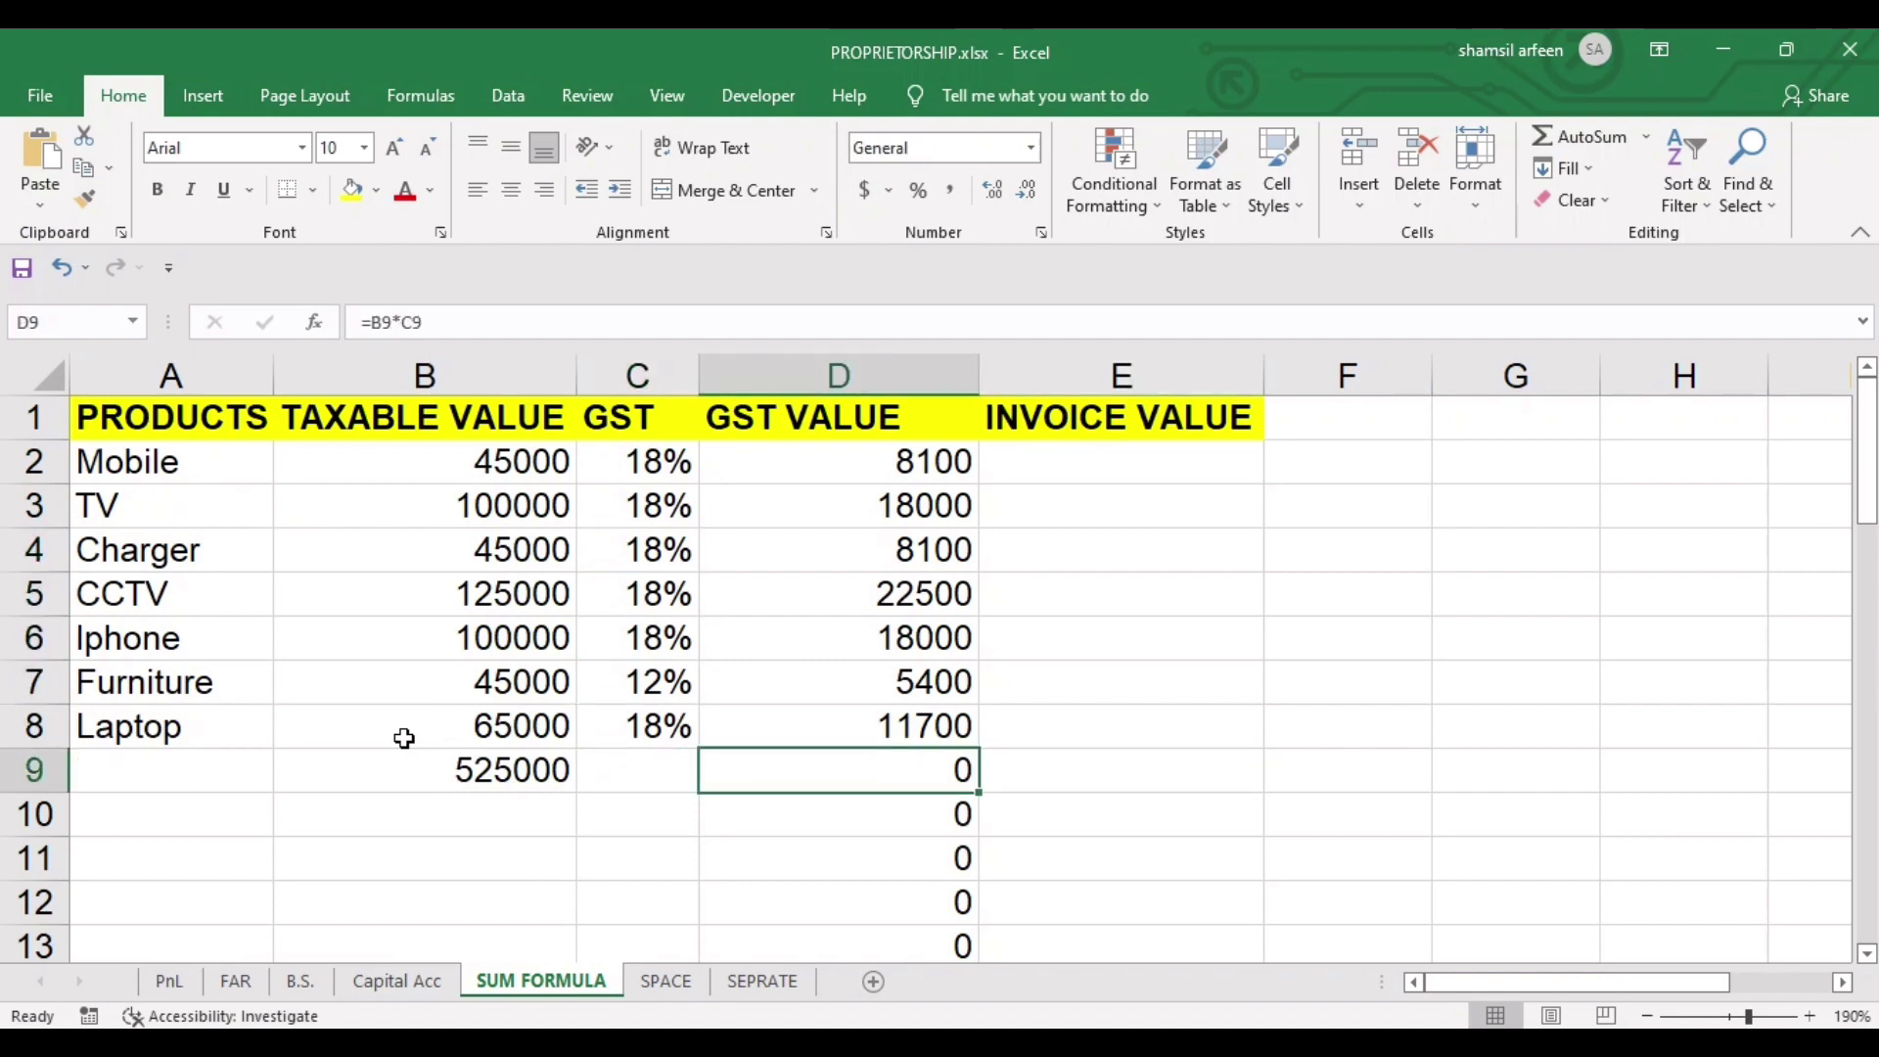
pyautogui.hotkey('shift', 'Down')
pyautogui.hotkey('shift', 'Down')
pyautogui.hotkey('shift', 'Down')
pyautogui.hotkey('shift', 'Down')
pyautogui.hotkey('shift', 'Down')
pyautogui.hotkey('shift', 'Down')
pyautogui.hotkey('shift', 'Down')
pyautogui.hotkey('shift', 'Down')
pyautogui.hotkey('shift', 'Down')
pyautogui.hotkey('shift', 'Down')
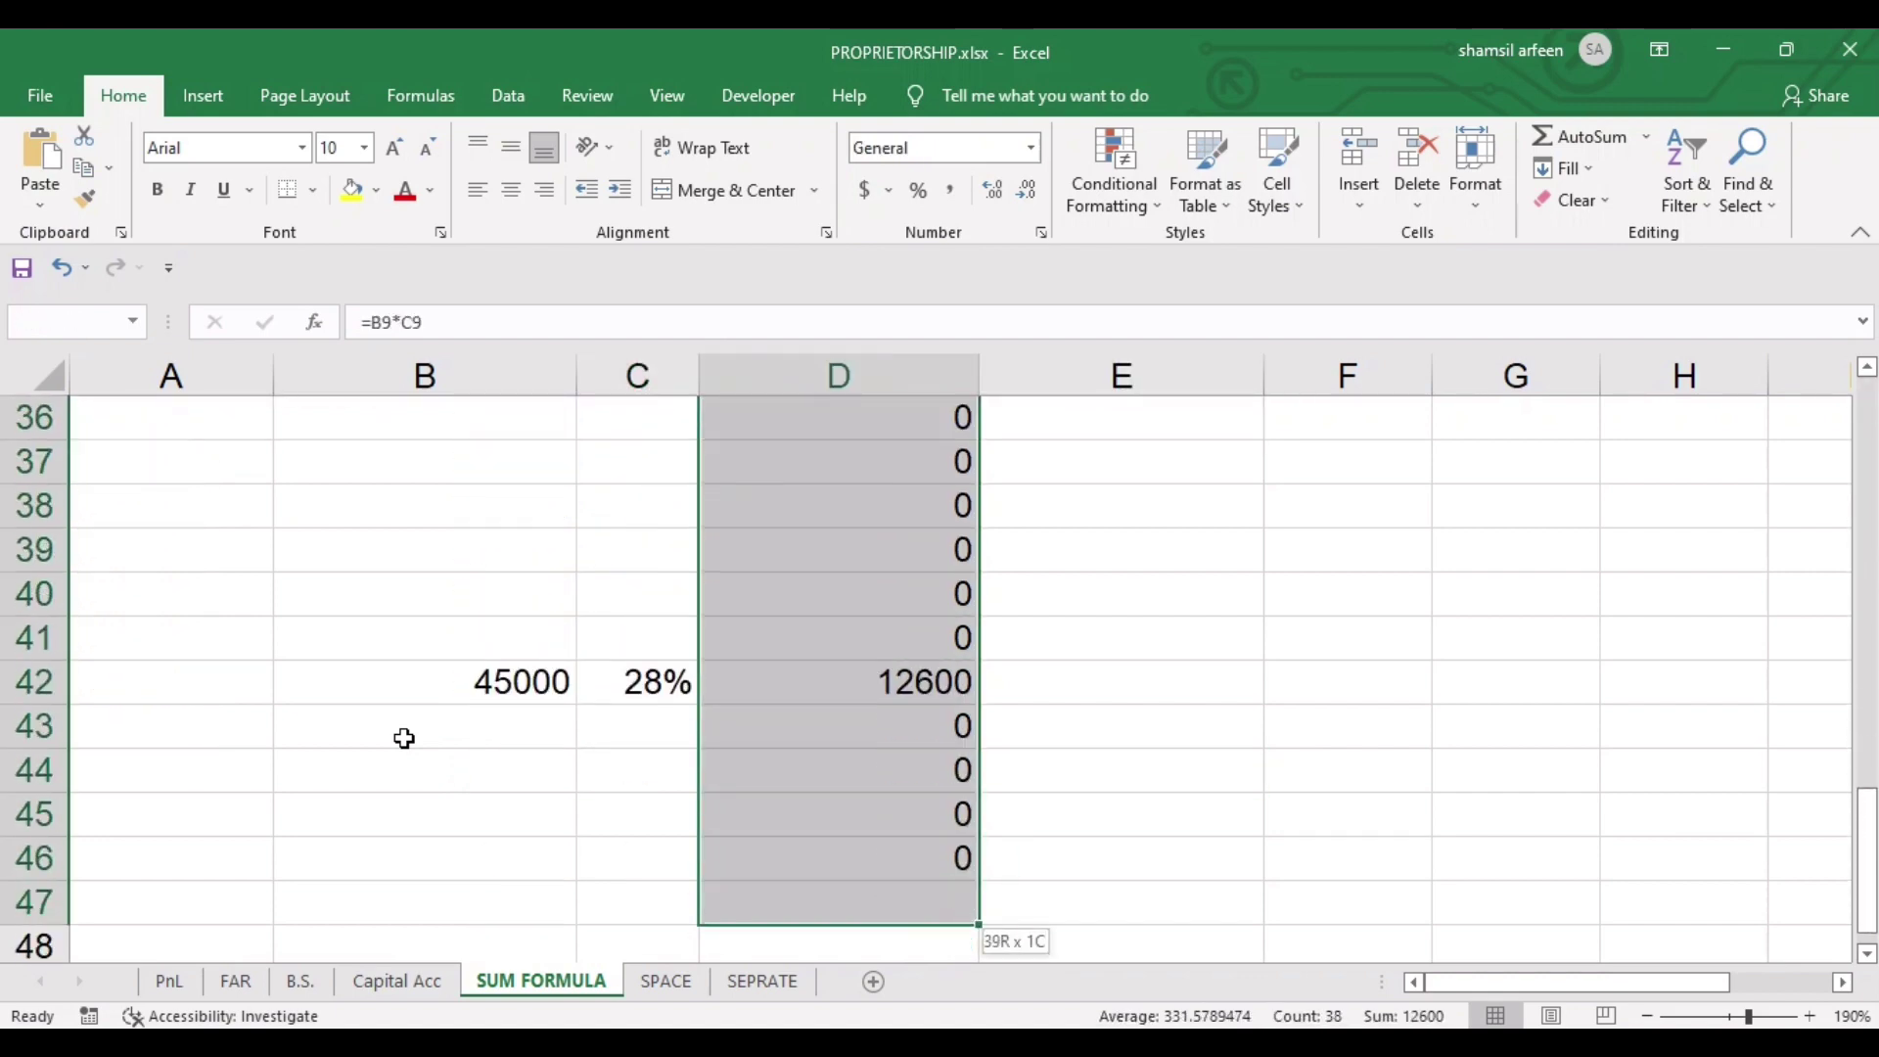
pyautogui.hotkey('shift', 'Down')
pyautogui.hotkey('shift', 'Down')
pyautogui.hotkey('shift', 'Down')
pyautogui.hotkey('shift', 'Up')
pyautogui.hotkey('shift', 'Up')
pyautogui.hotkey('shift', 'Up')
pyautogui.scroll(12, 405, 738)
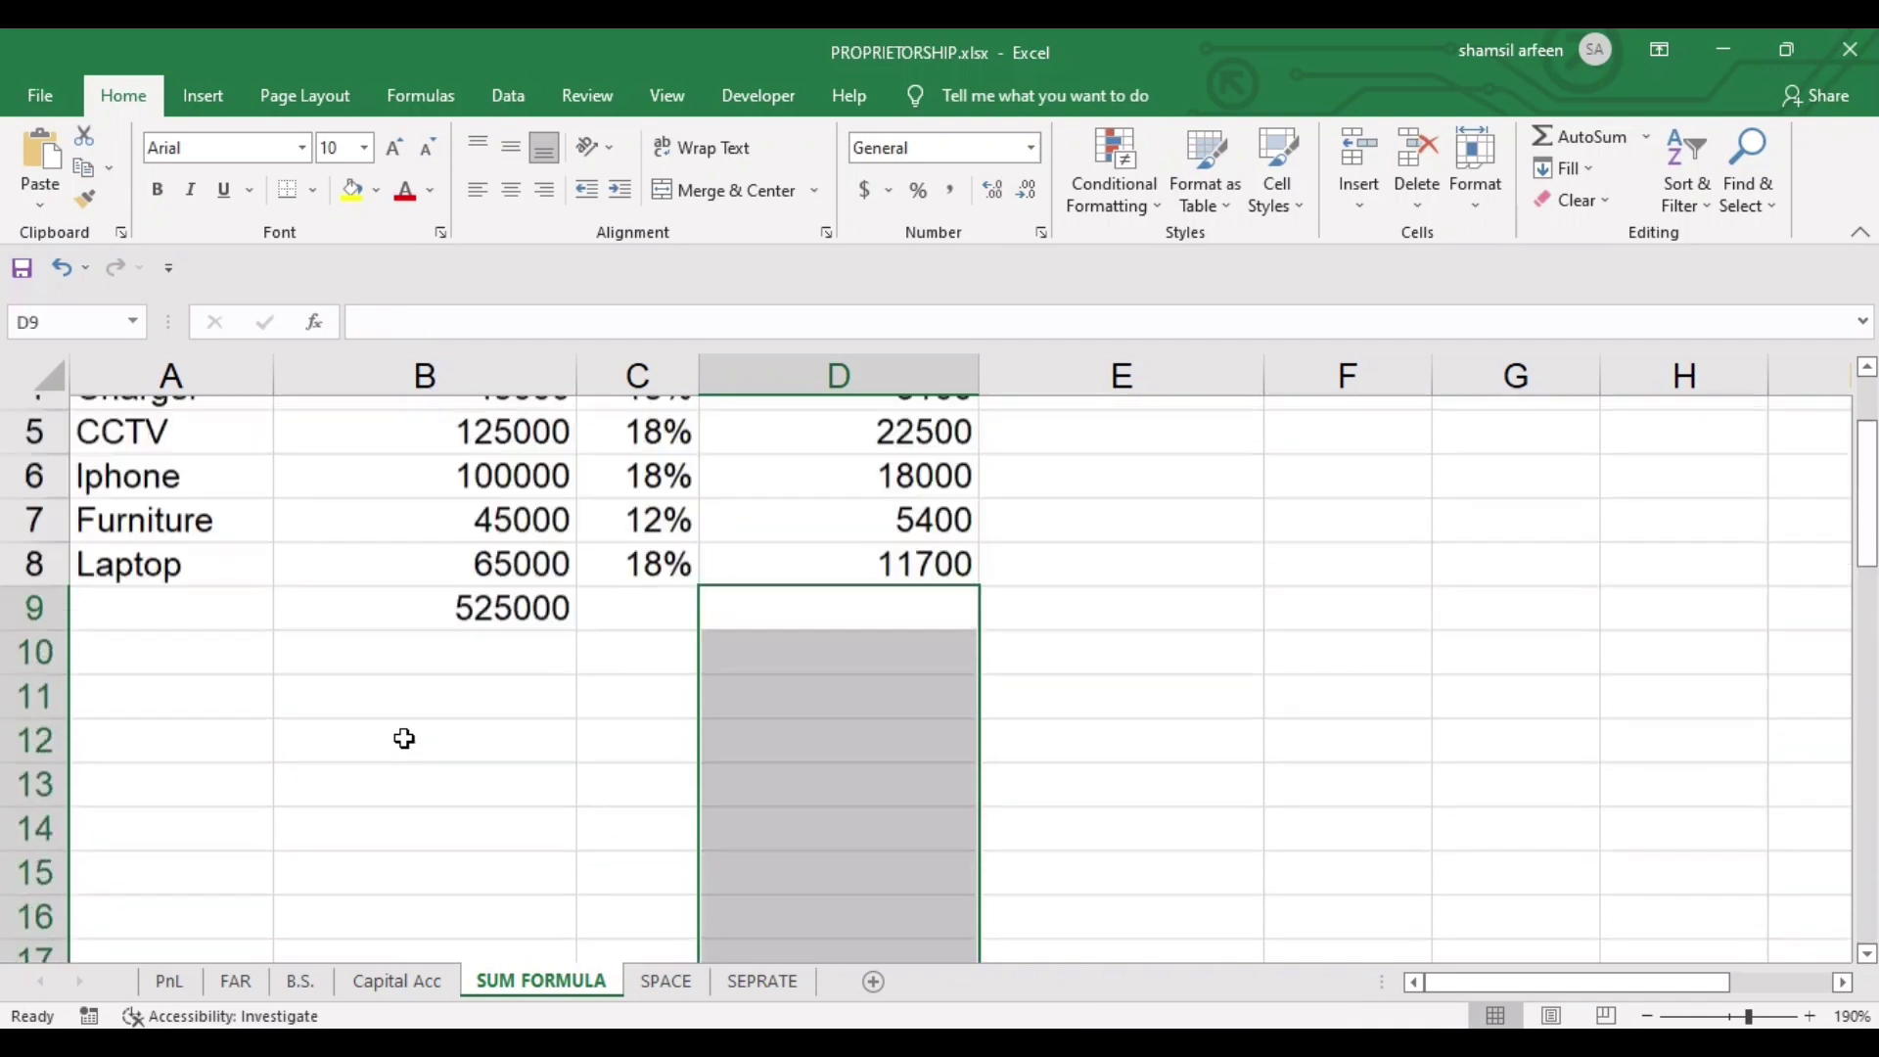
pyautogui.press('Up')
pyautogui.press('Up')
pyautogui.press('Up')
pyautogui.press('Up')
pyautogui.press('Up')
pyautogui.press('Down')
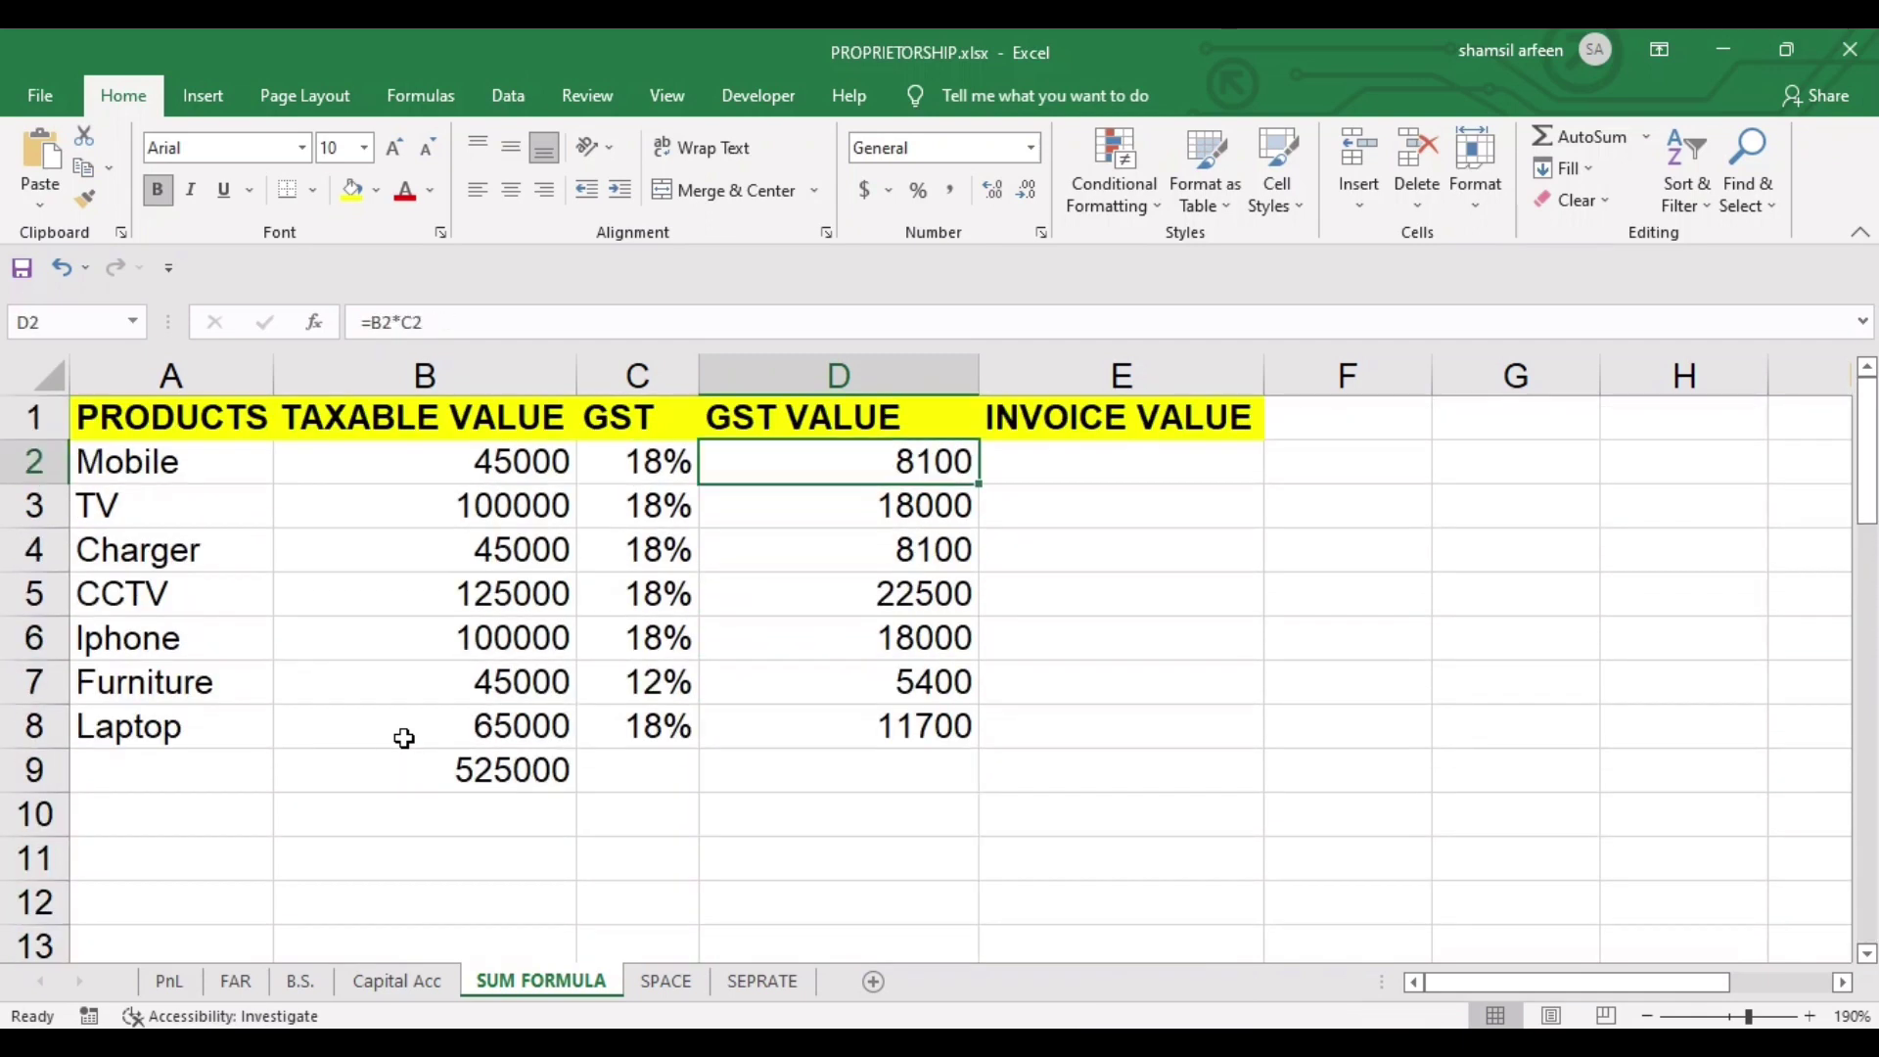
pyautogui.press('Right')
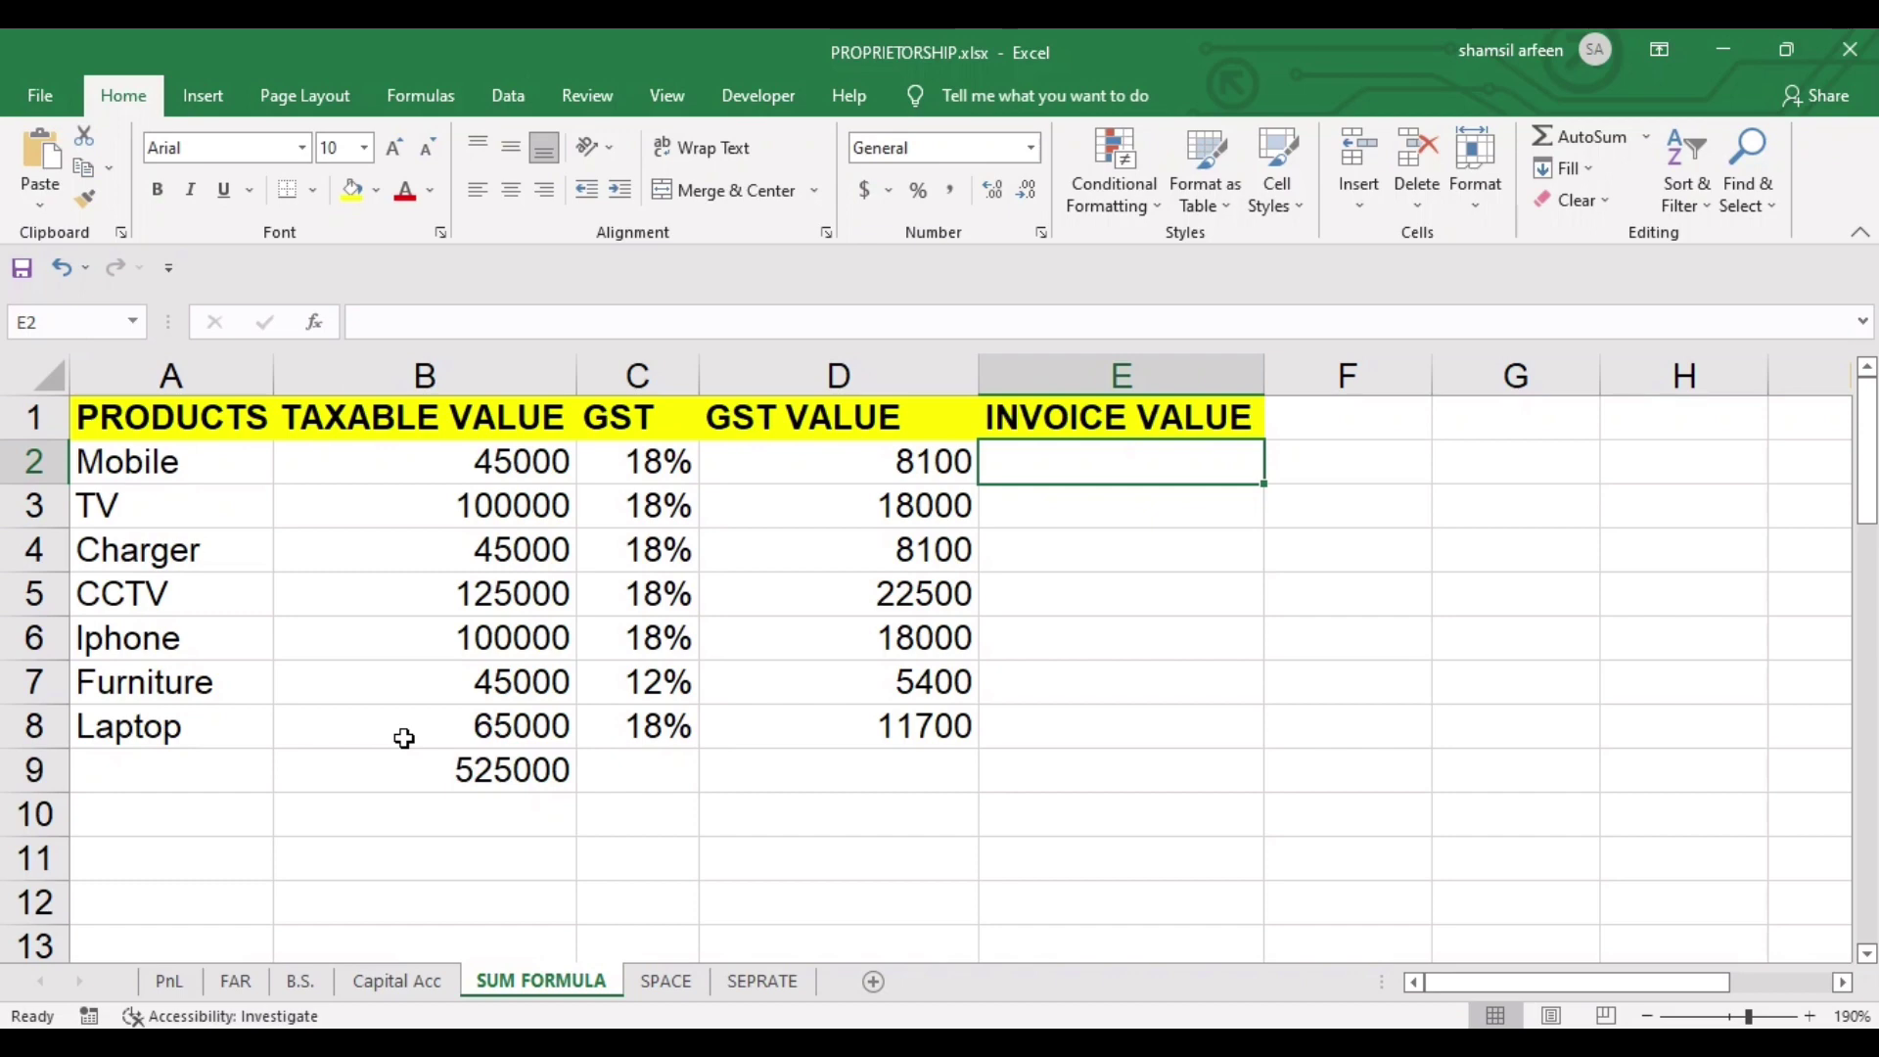
# Enter =B2+D2 in E2 for the Mobile invoice value of 53100.
pyautogui.write('=')
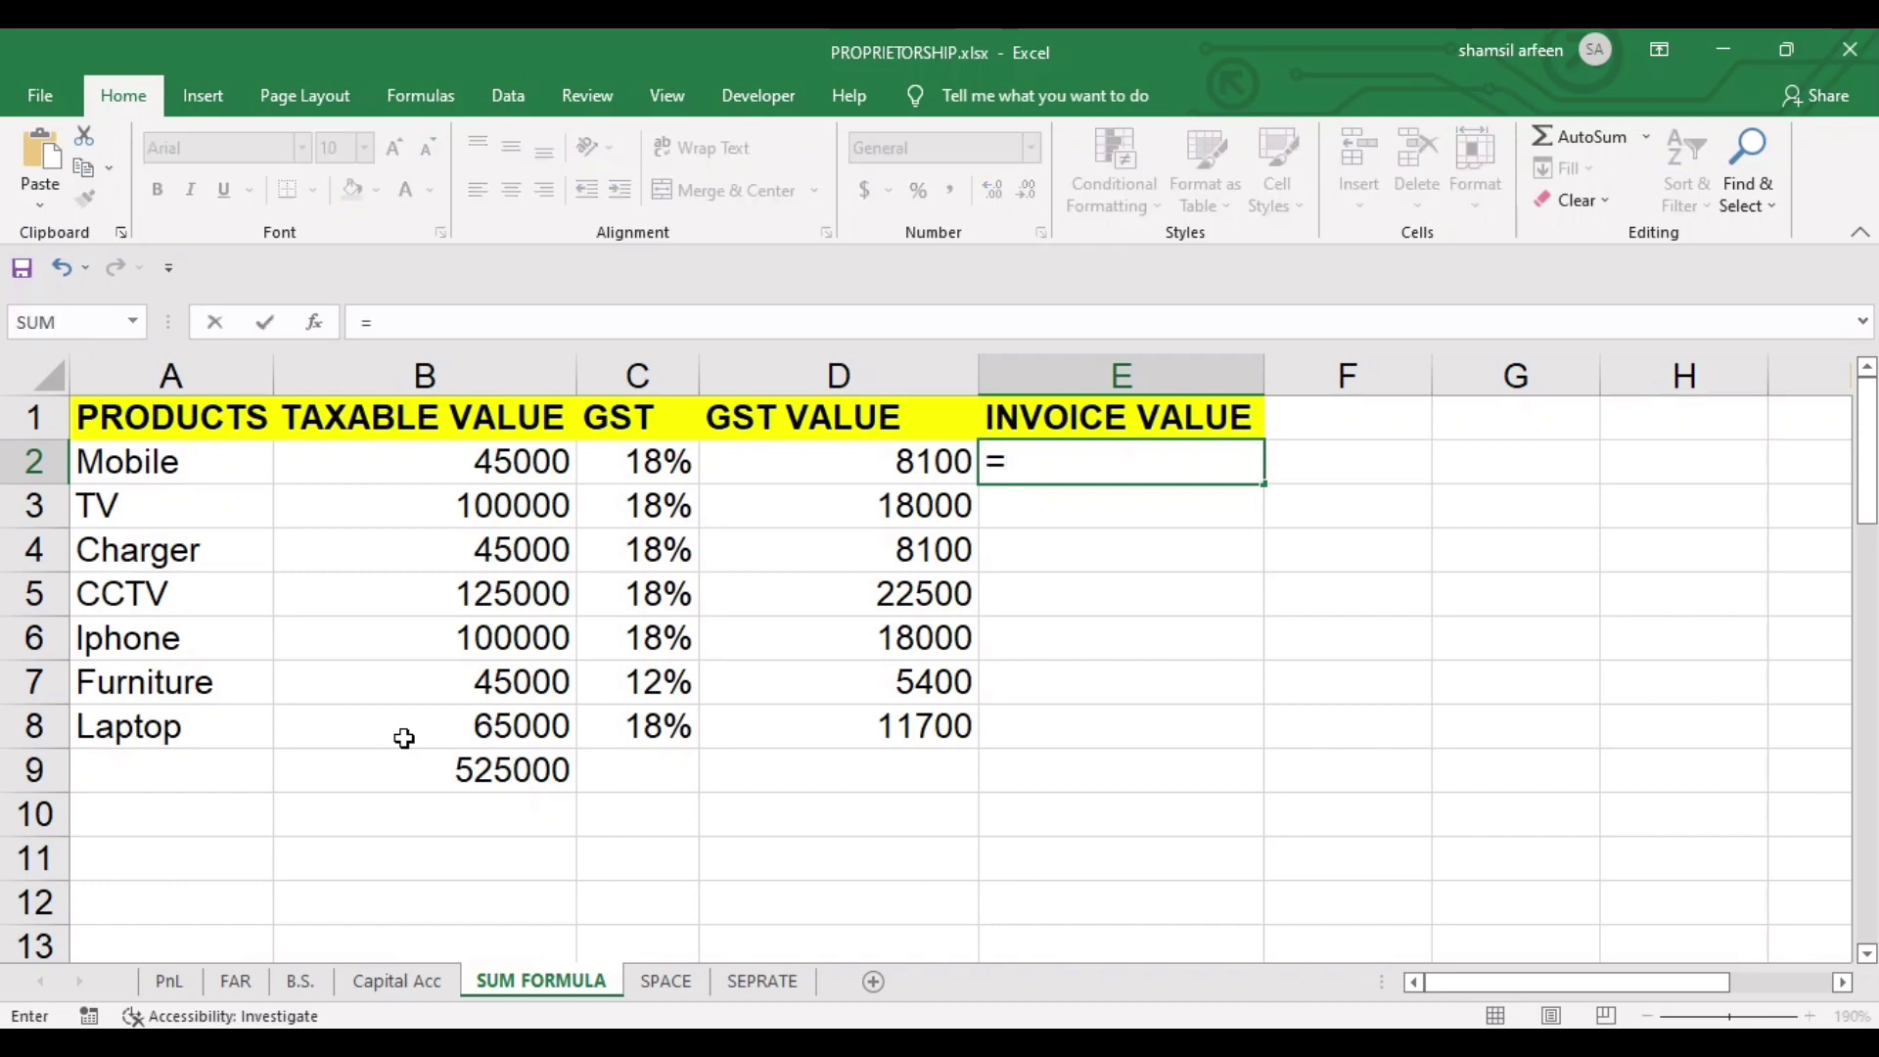
pyautogui.click(353, 461)
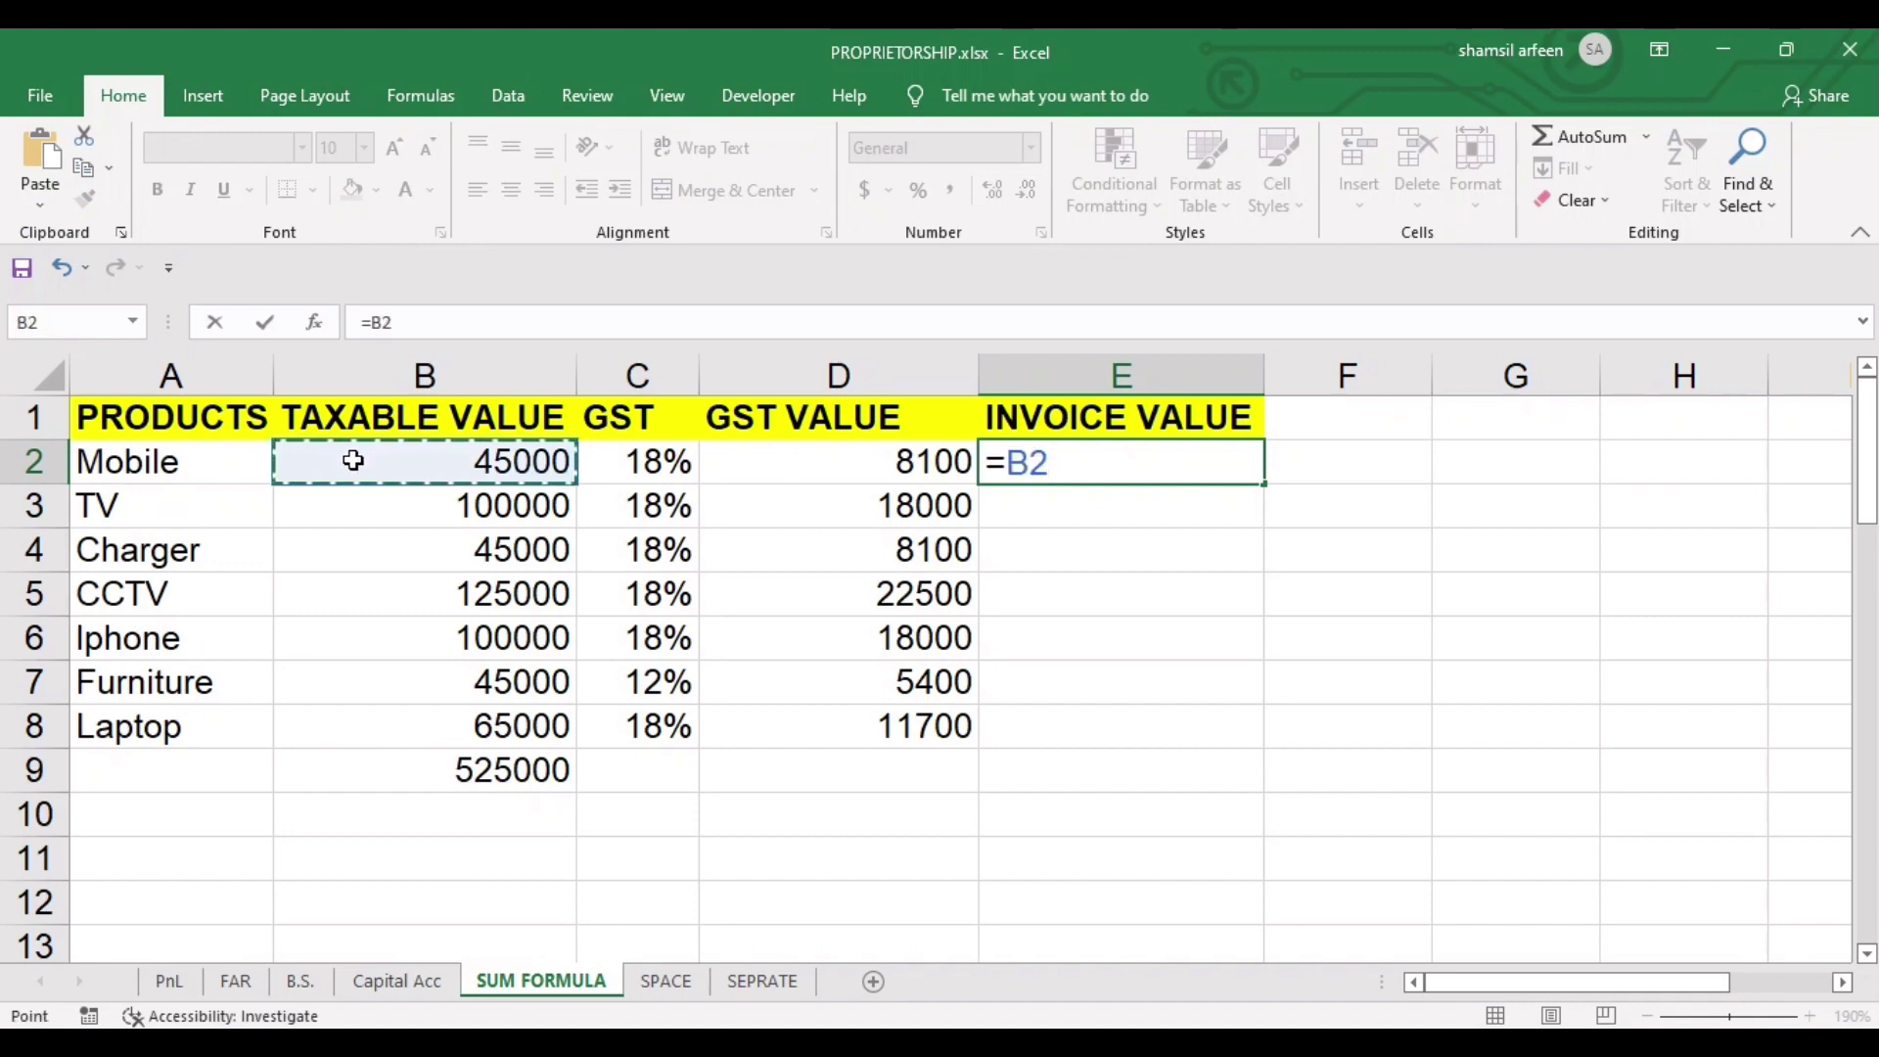
pyautogui.write('+')
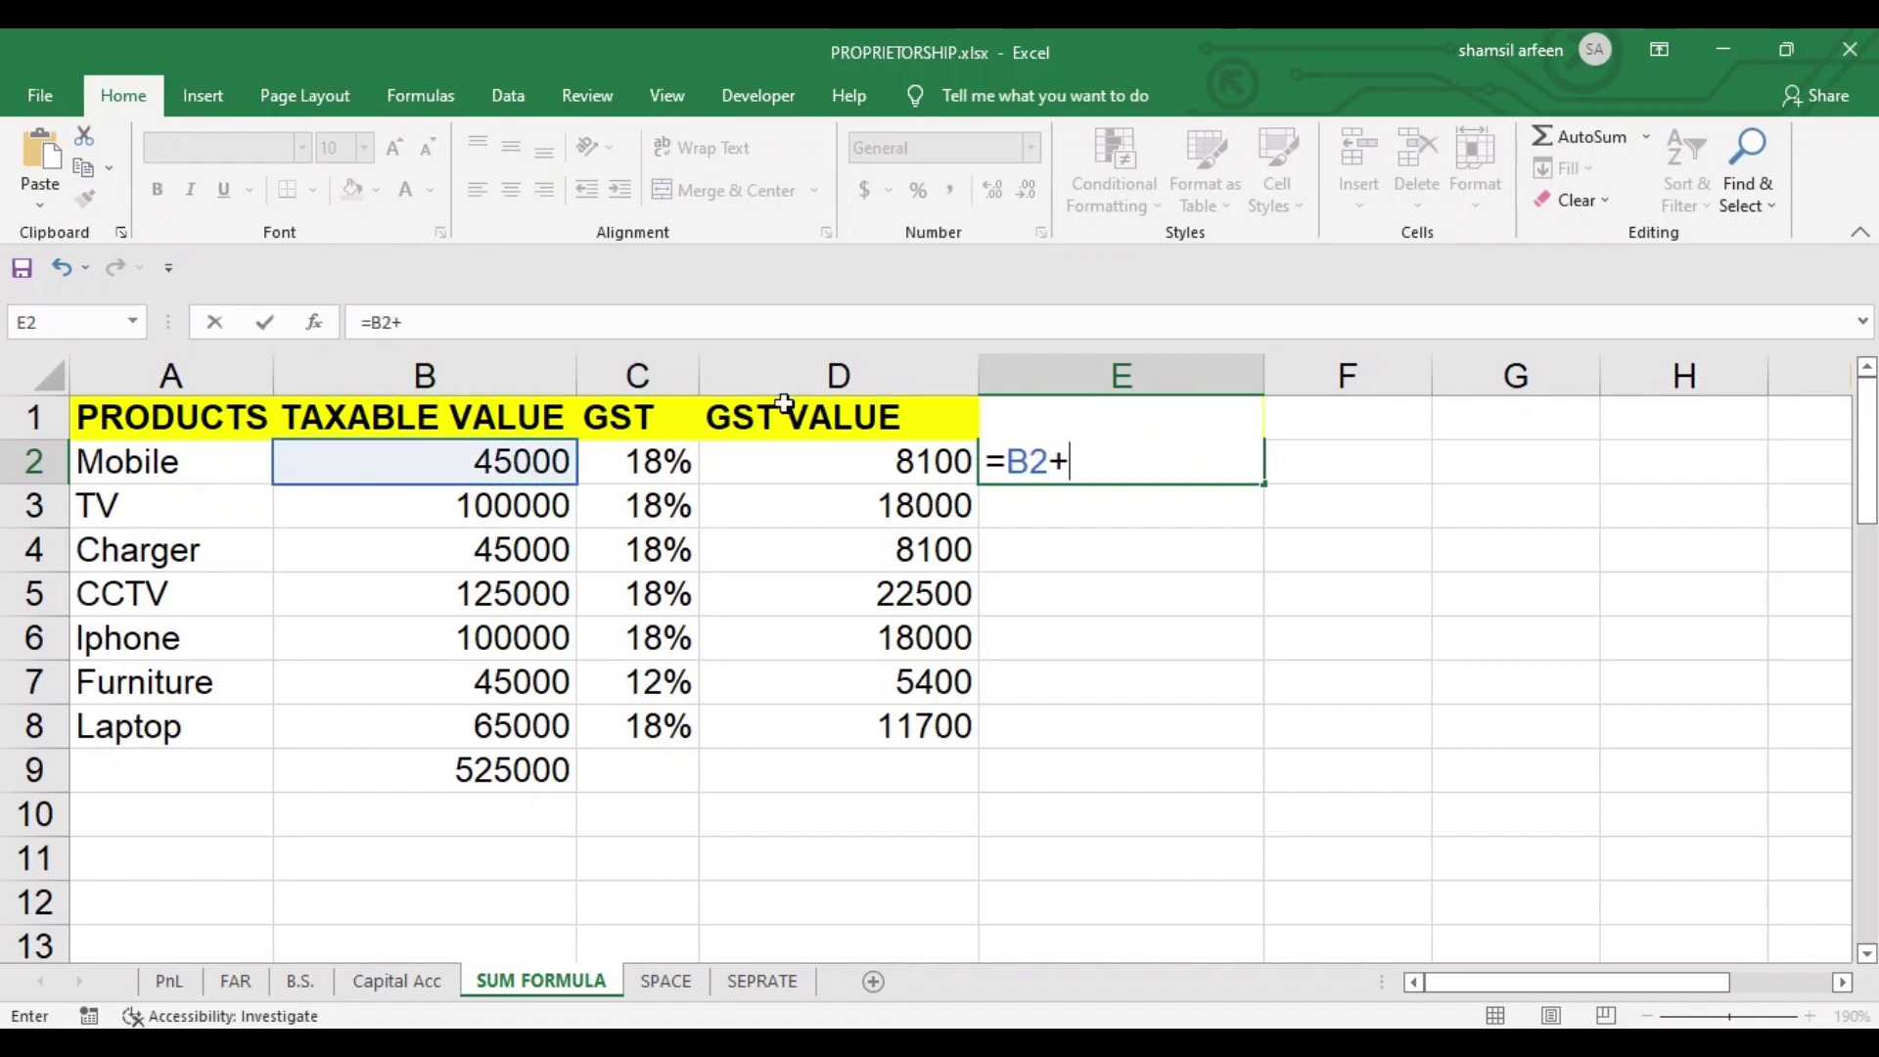
pyautogui.click(830, 461)
pyautogui.press('Return')
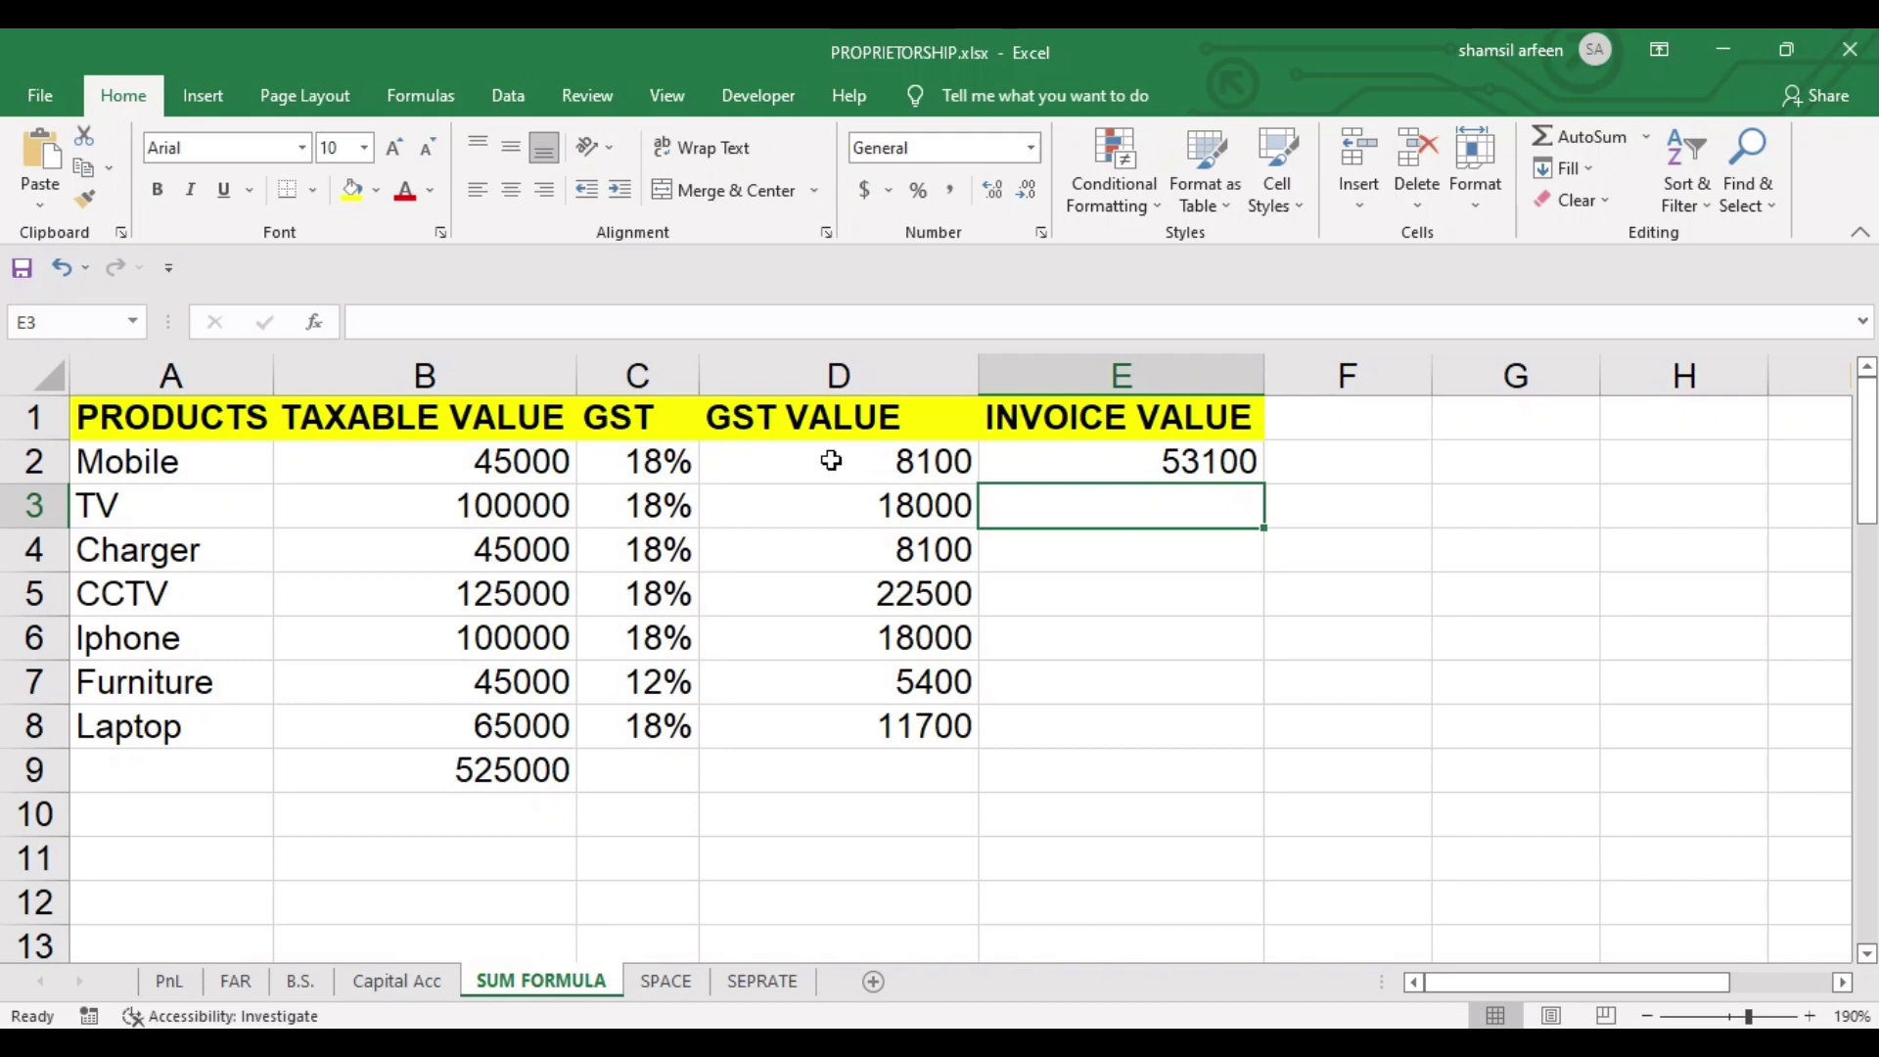
# Fill the invoice formula down to the Laptop row, giving values through 76700.
pyautogui.press('Up')
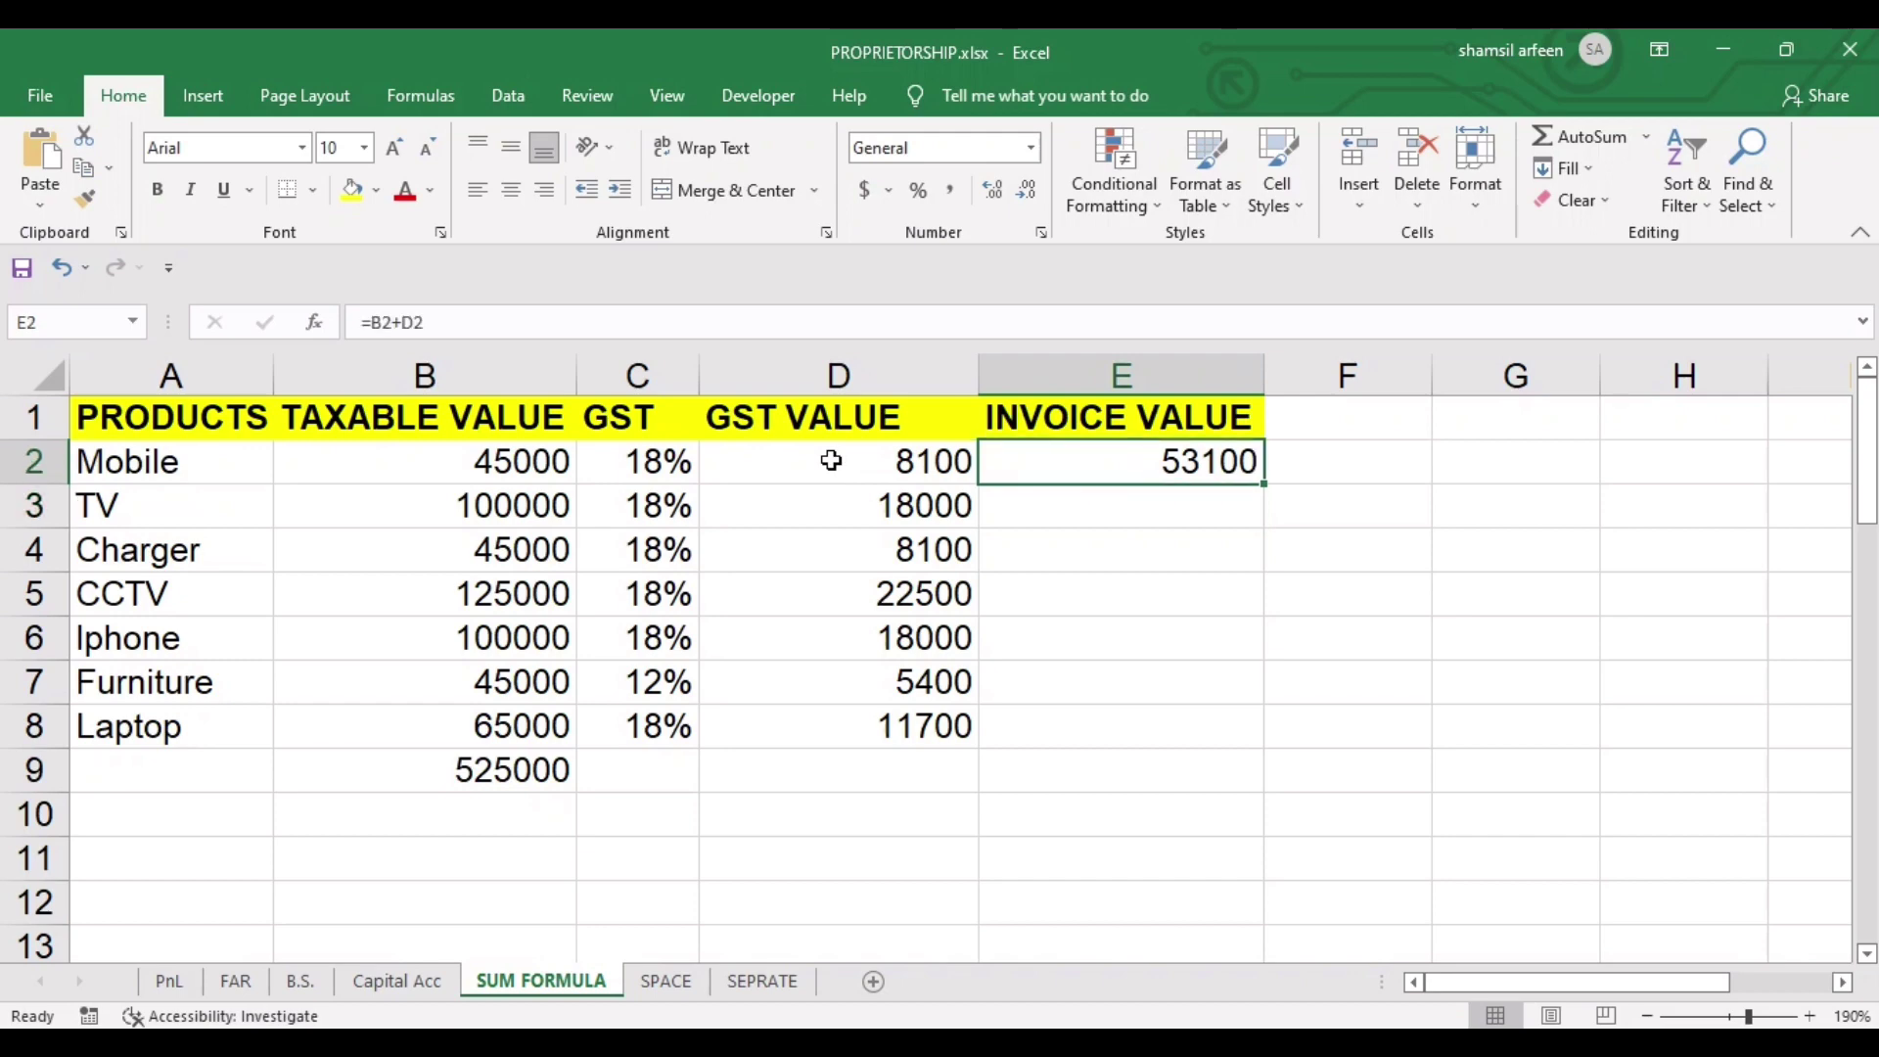
pyautogui.hotkey('shift', 'Down')
pyautogui.hotkey('shift', 'Down')
pyautogui.hotkey('shift', 'Down')
pyautogui.hotkey('shift', 'Down')
pyautogui.hotkey('shift', 'Down')
pyautogui.hotkey('shift', 'Down')
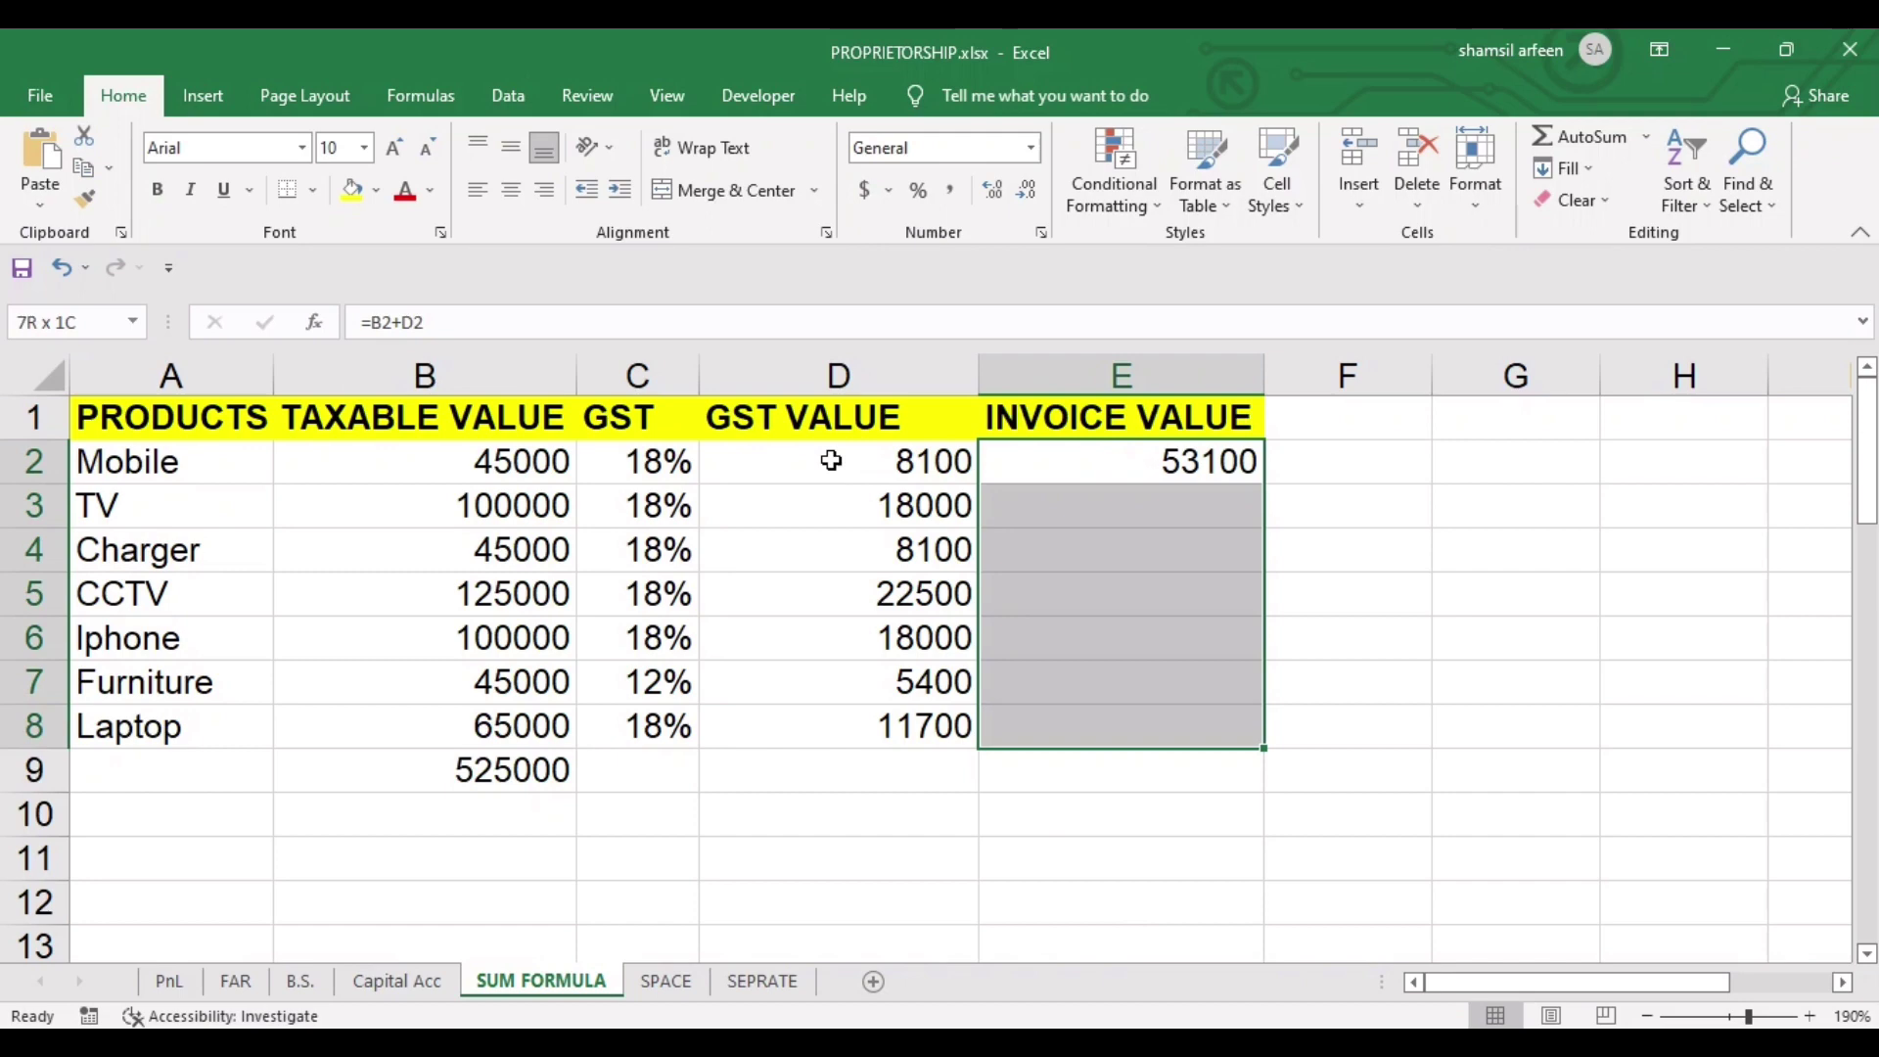
pyautogui.hotkey('ctrl', 'd')
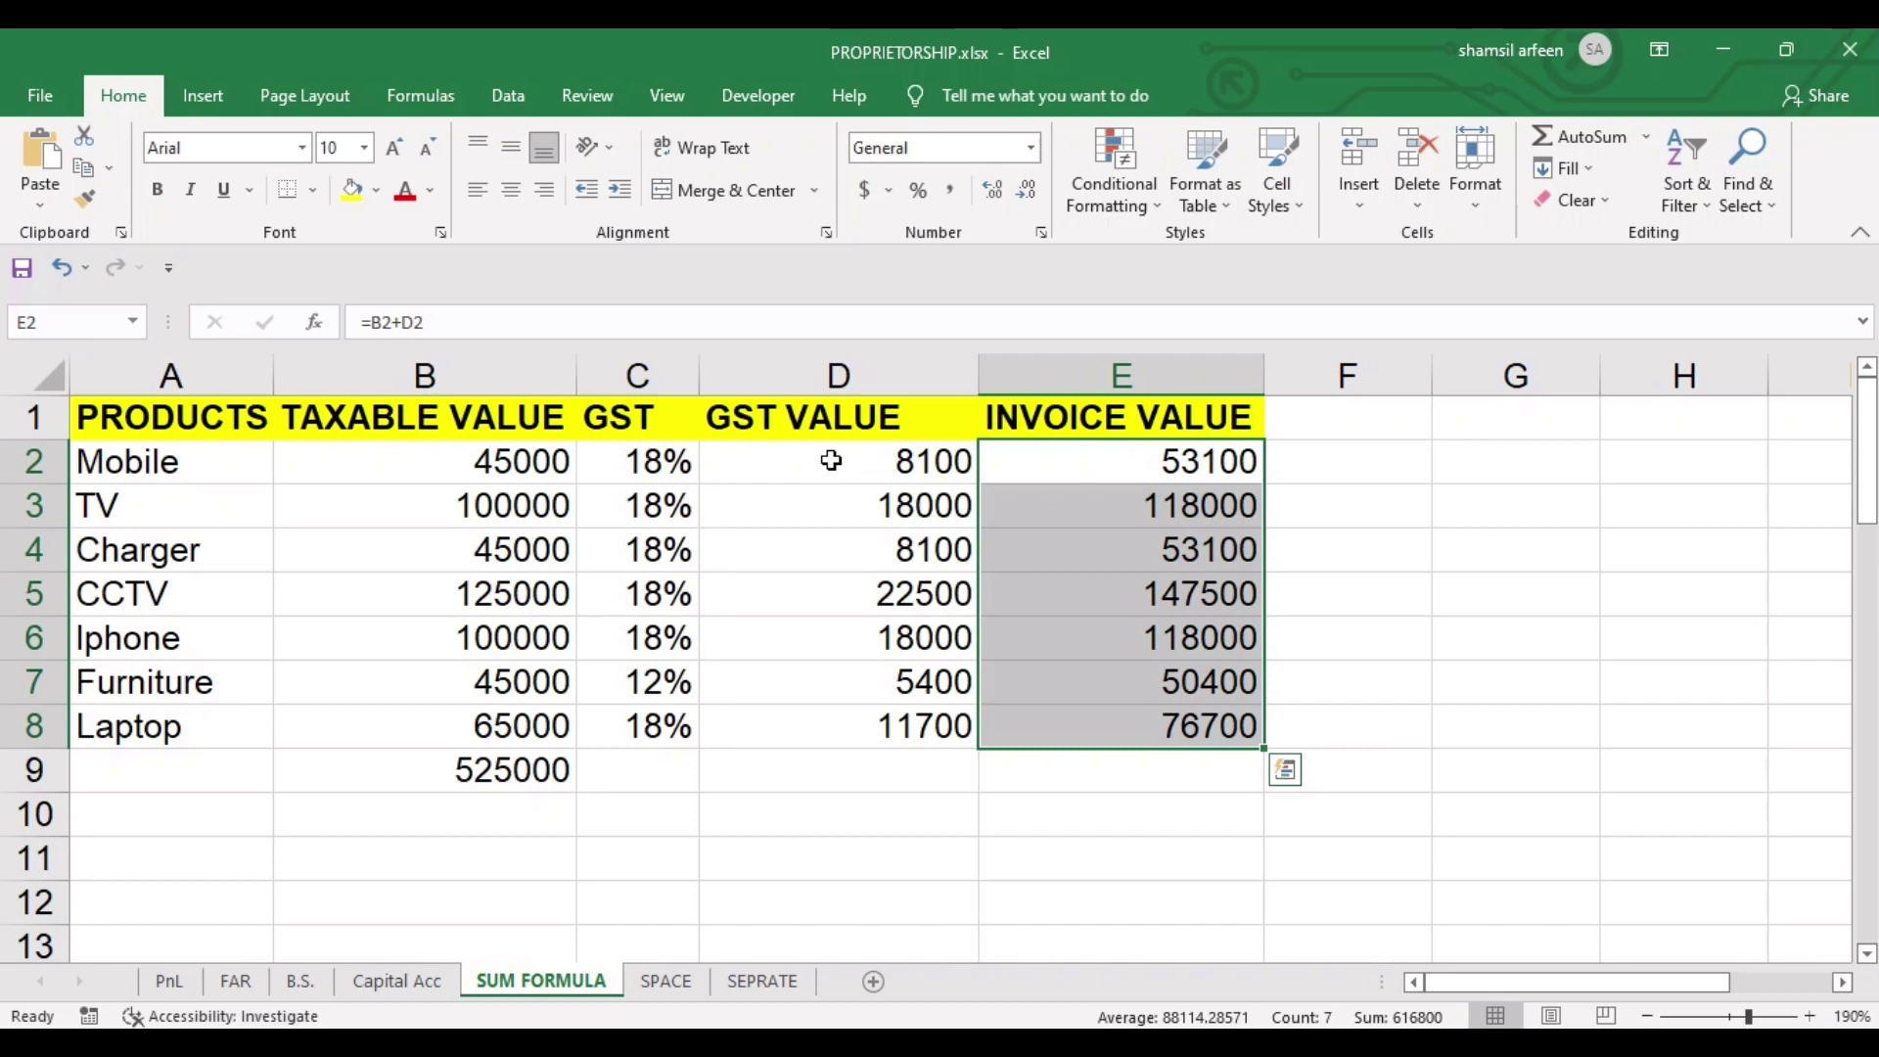
pyautogui.click(876, 769)
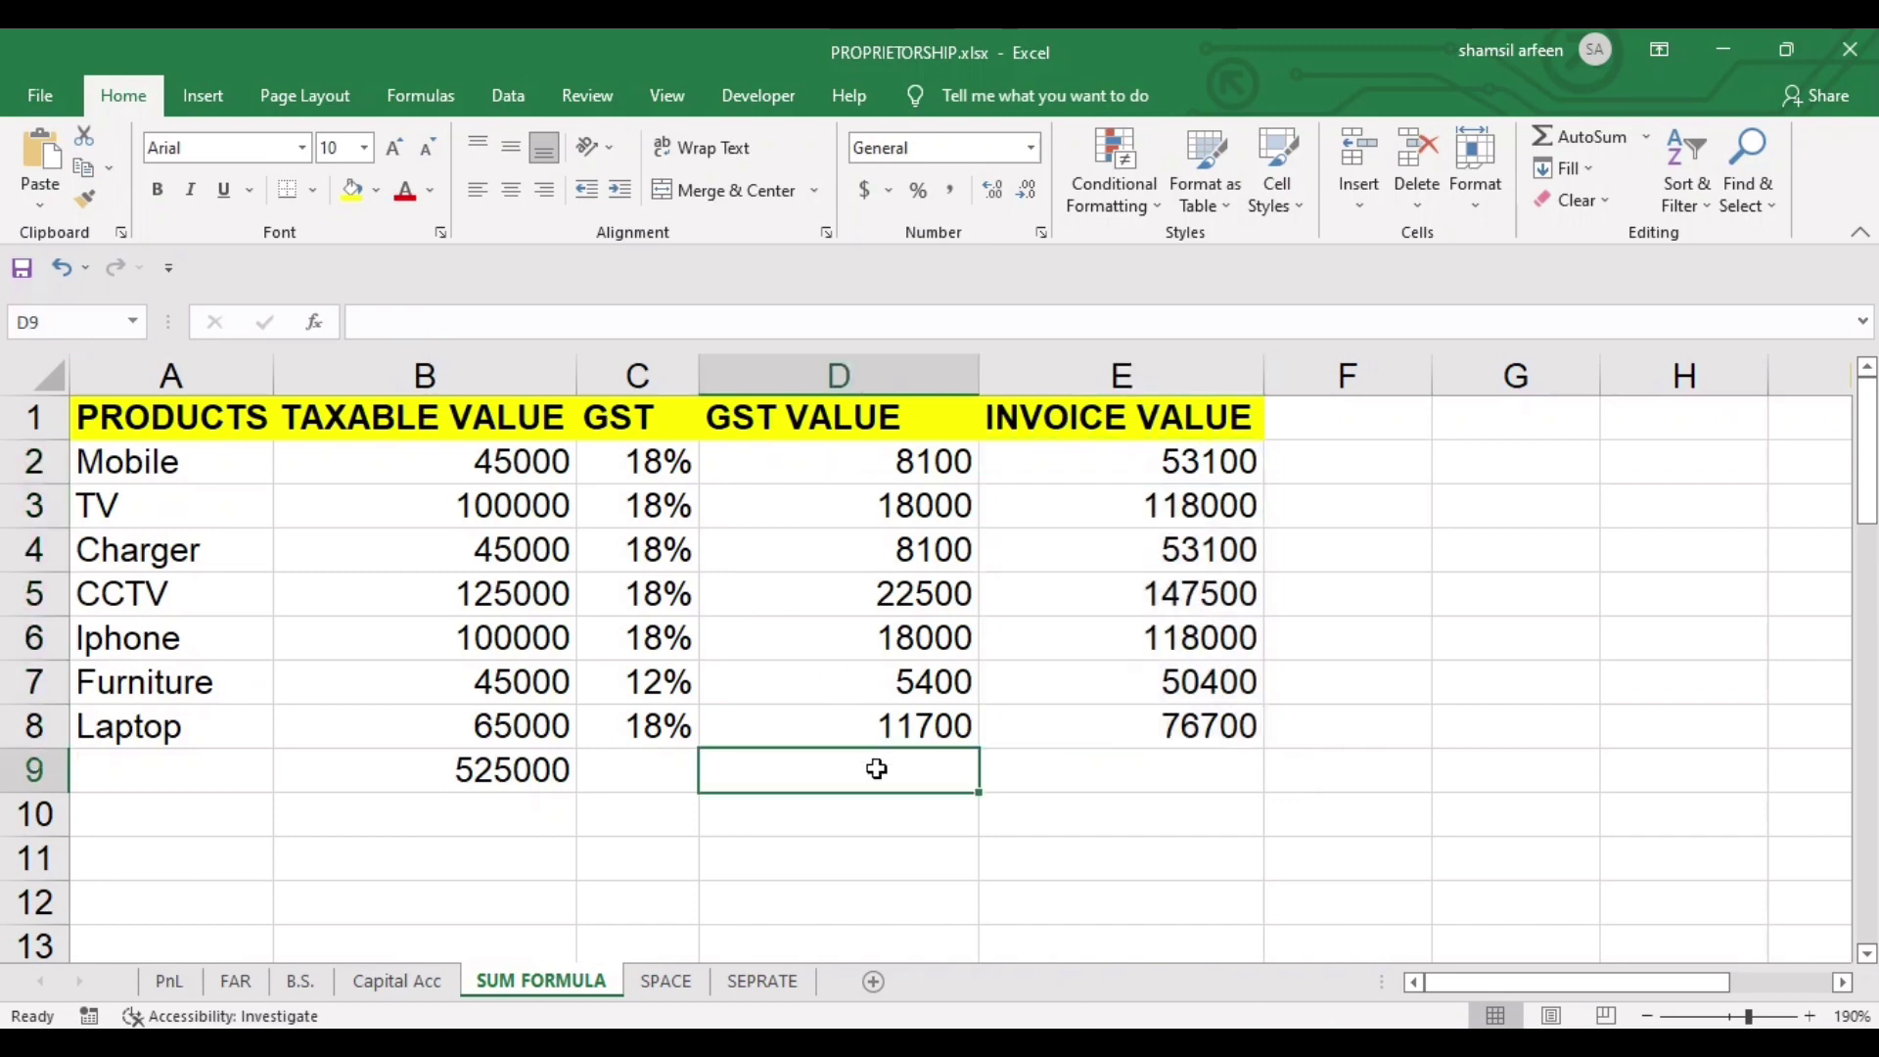
pyautogui.moveTo(861, 464); pyautogui.dragTo(903, 760)
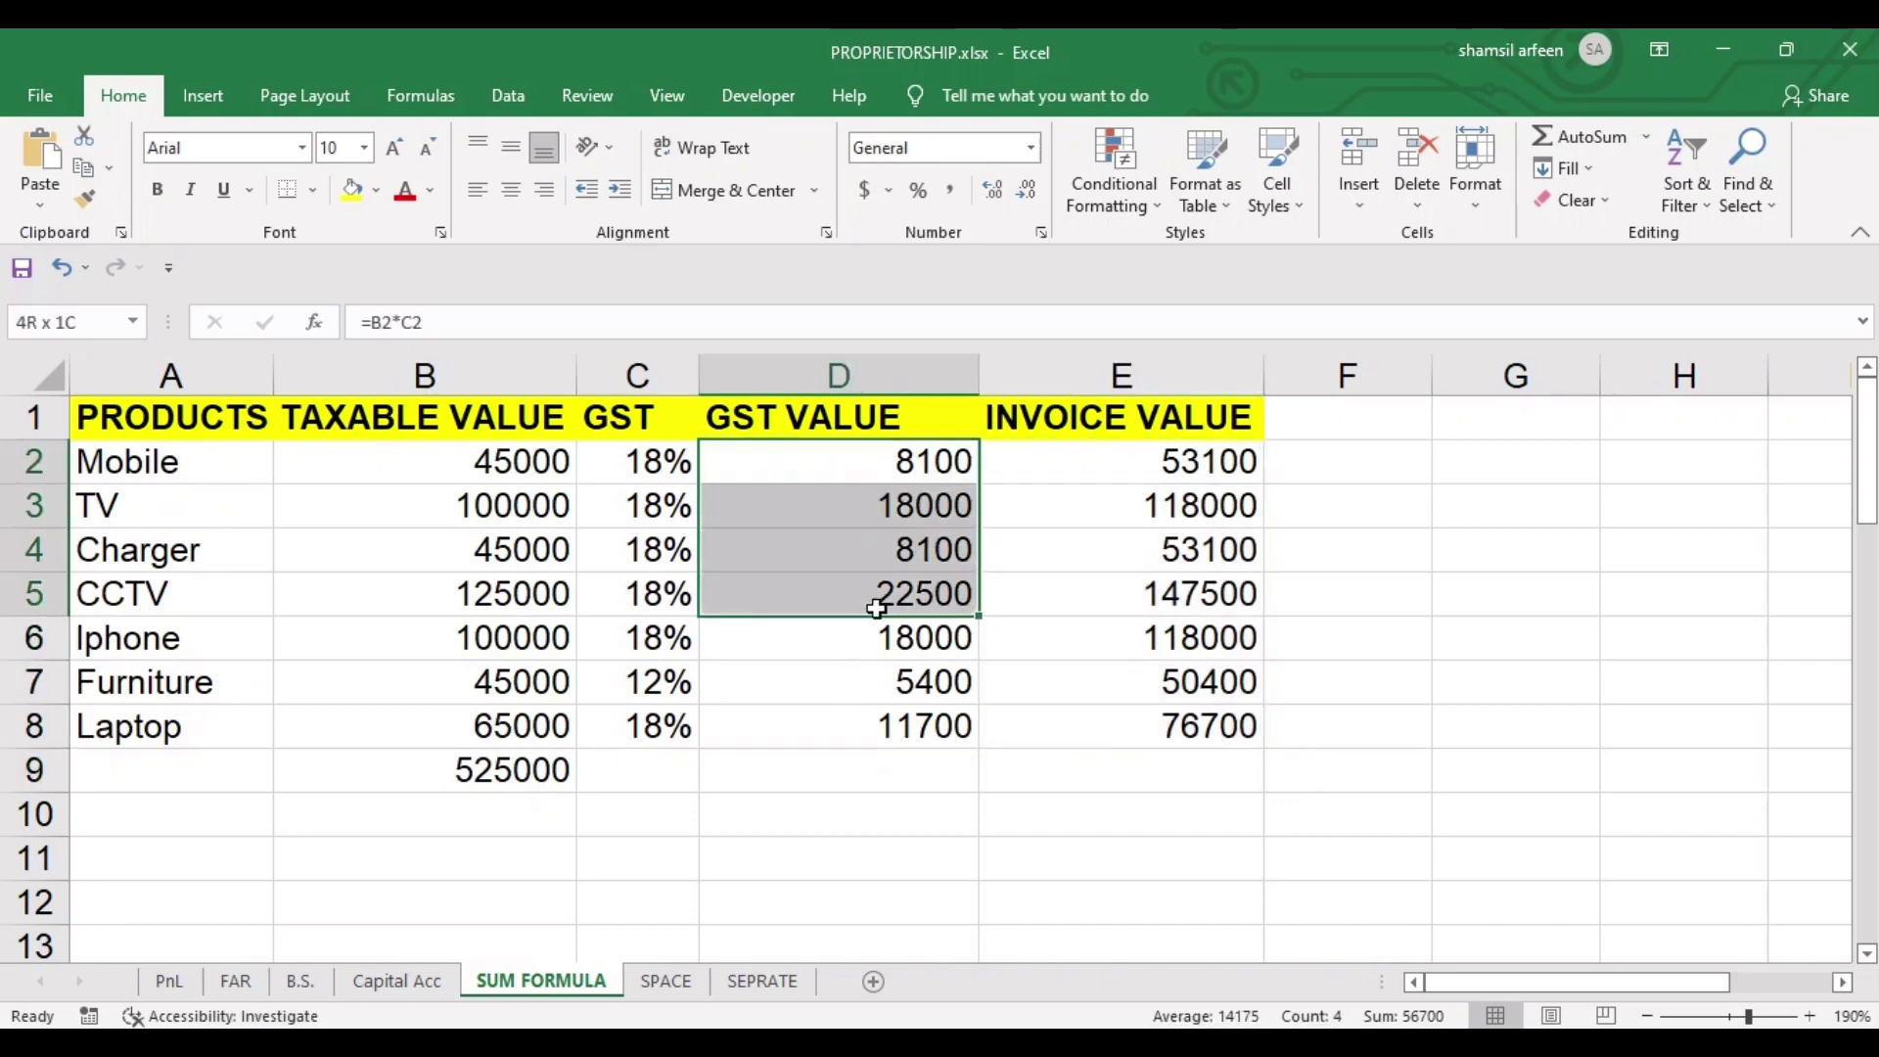
pyautogui.click(903, 759)
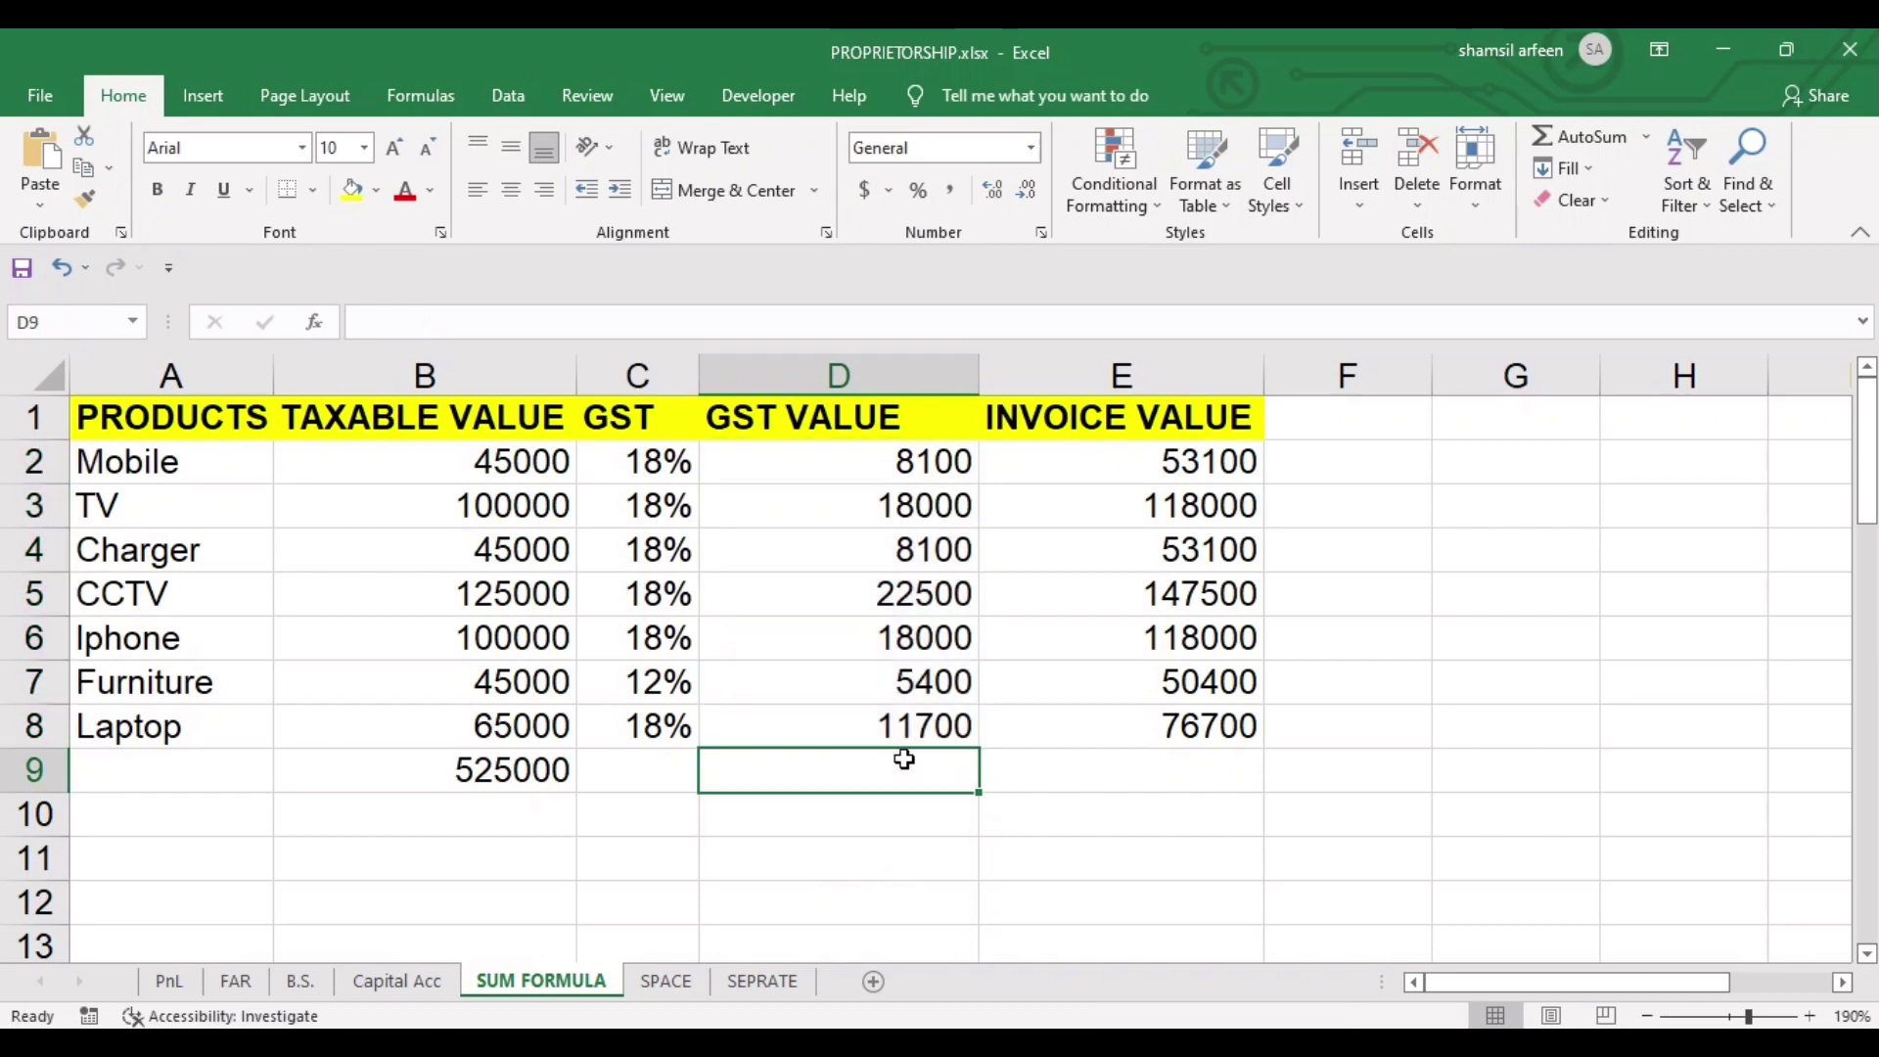
pyautogui.click(1573, 127)
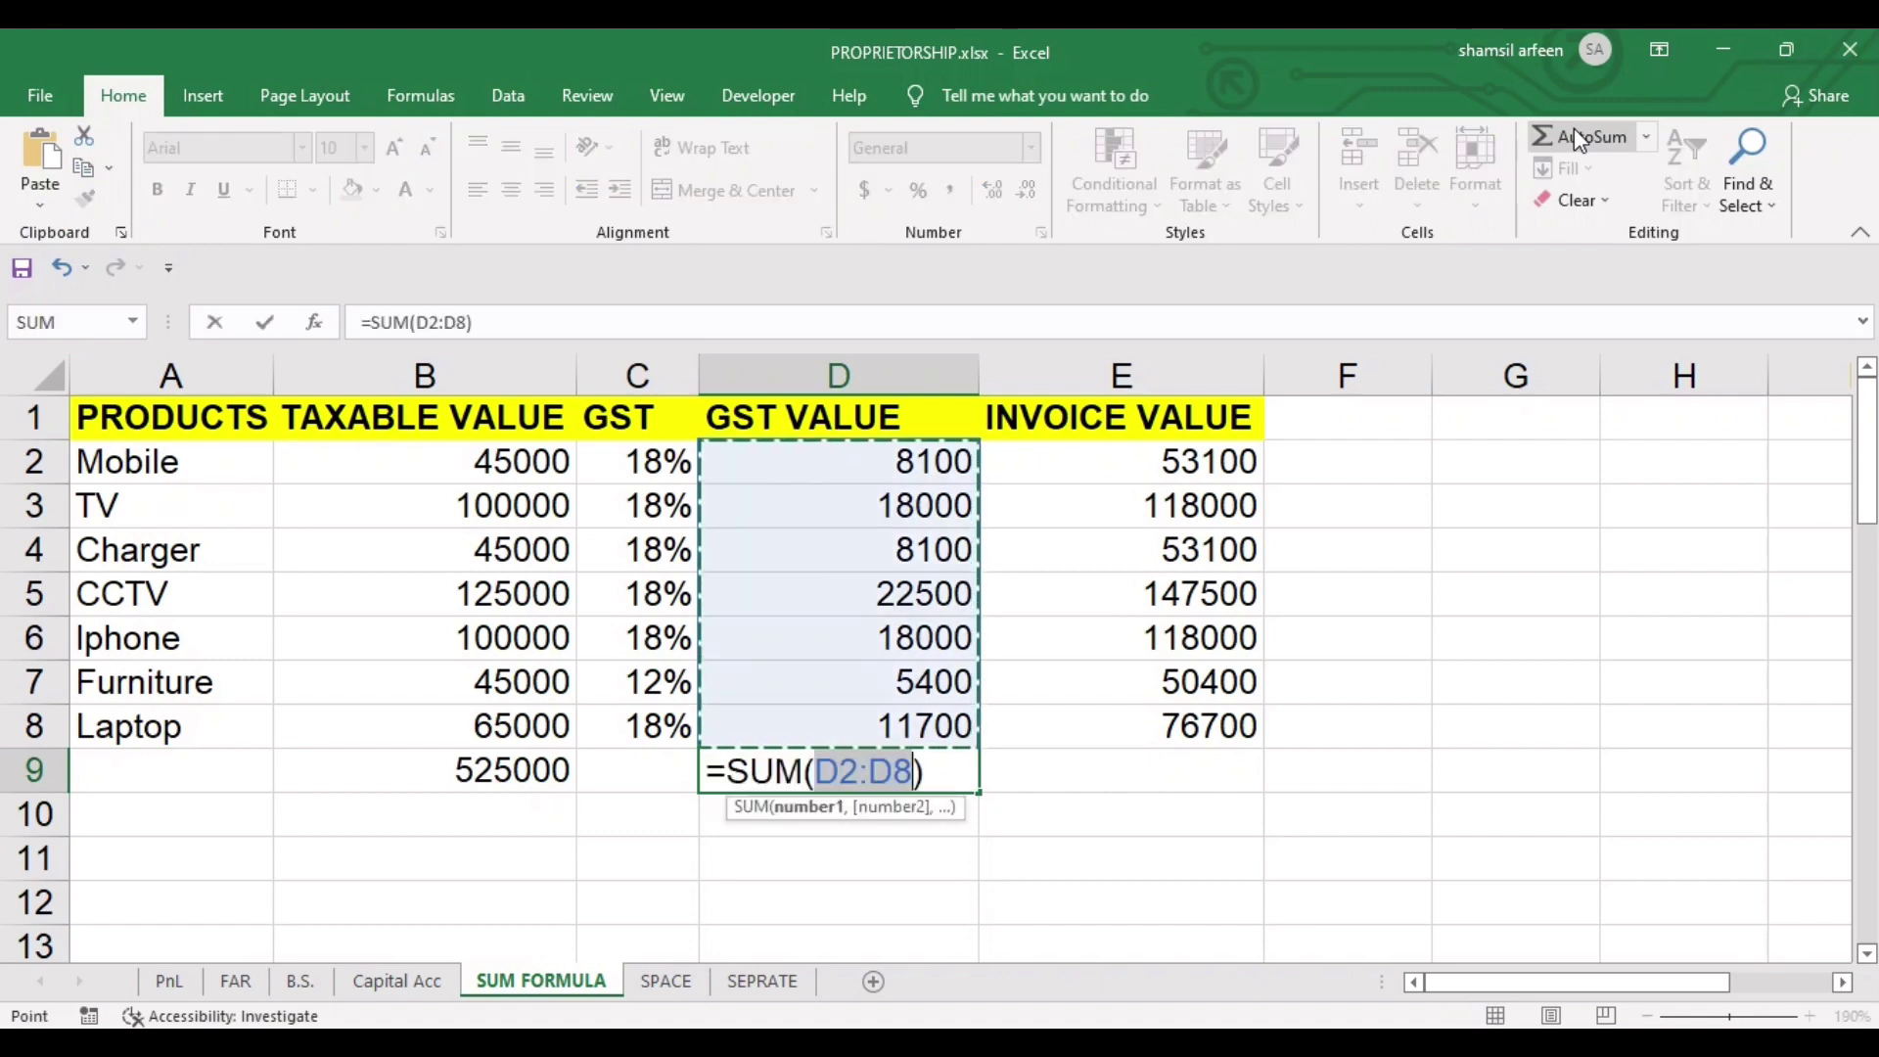
pyautogui.press('Return')
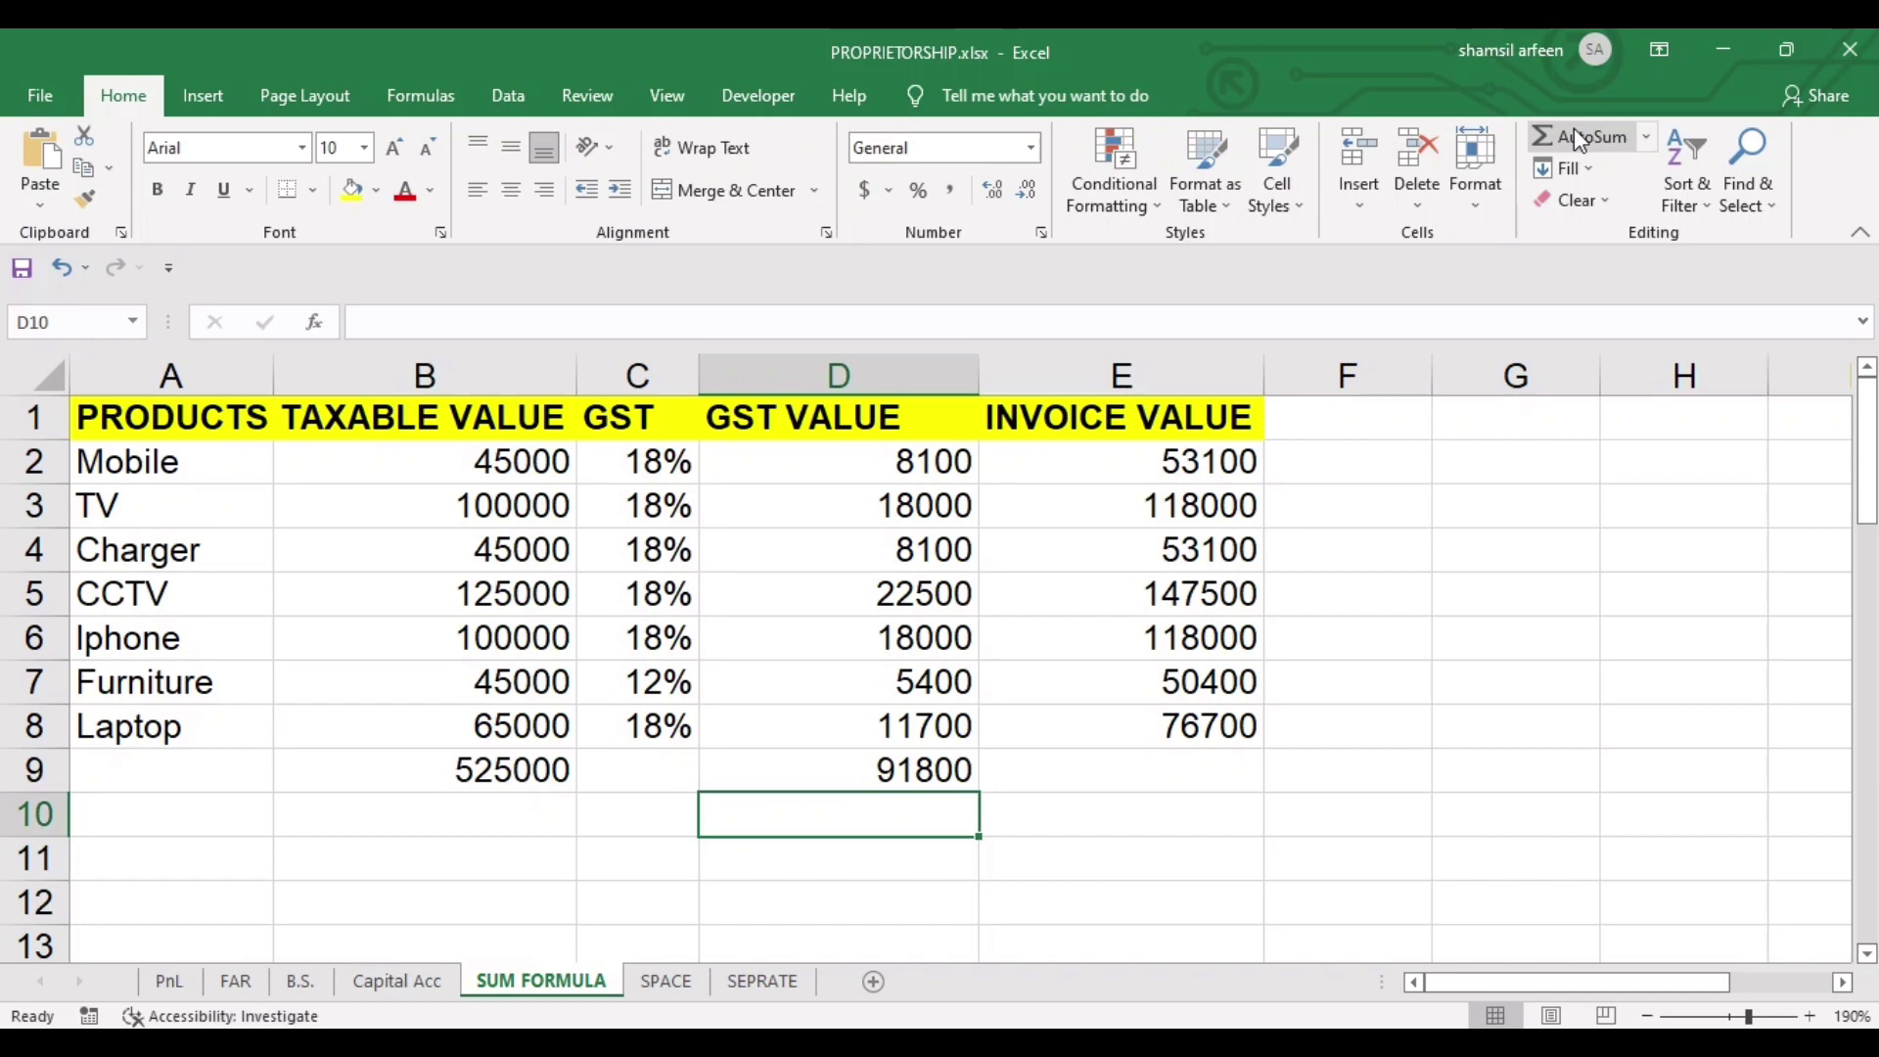
pyautogui.press('Up')
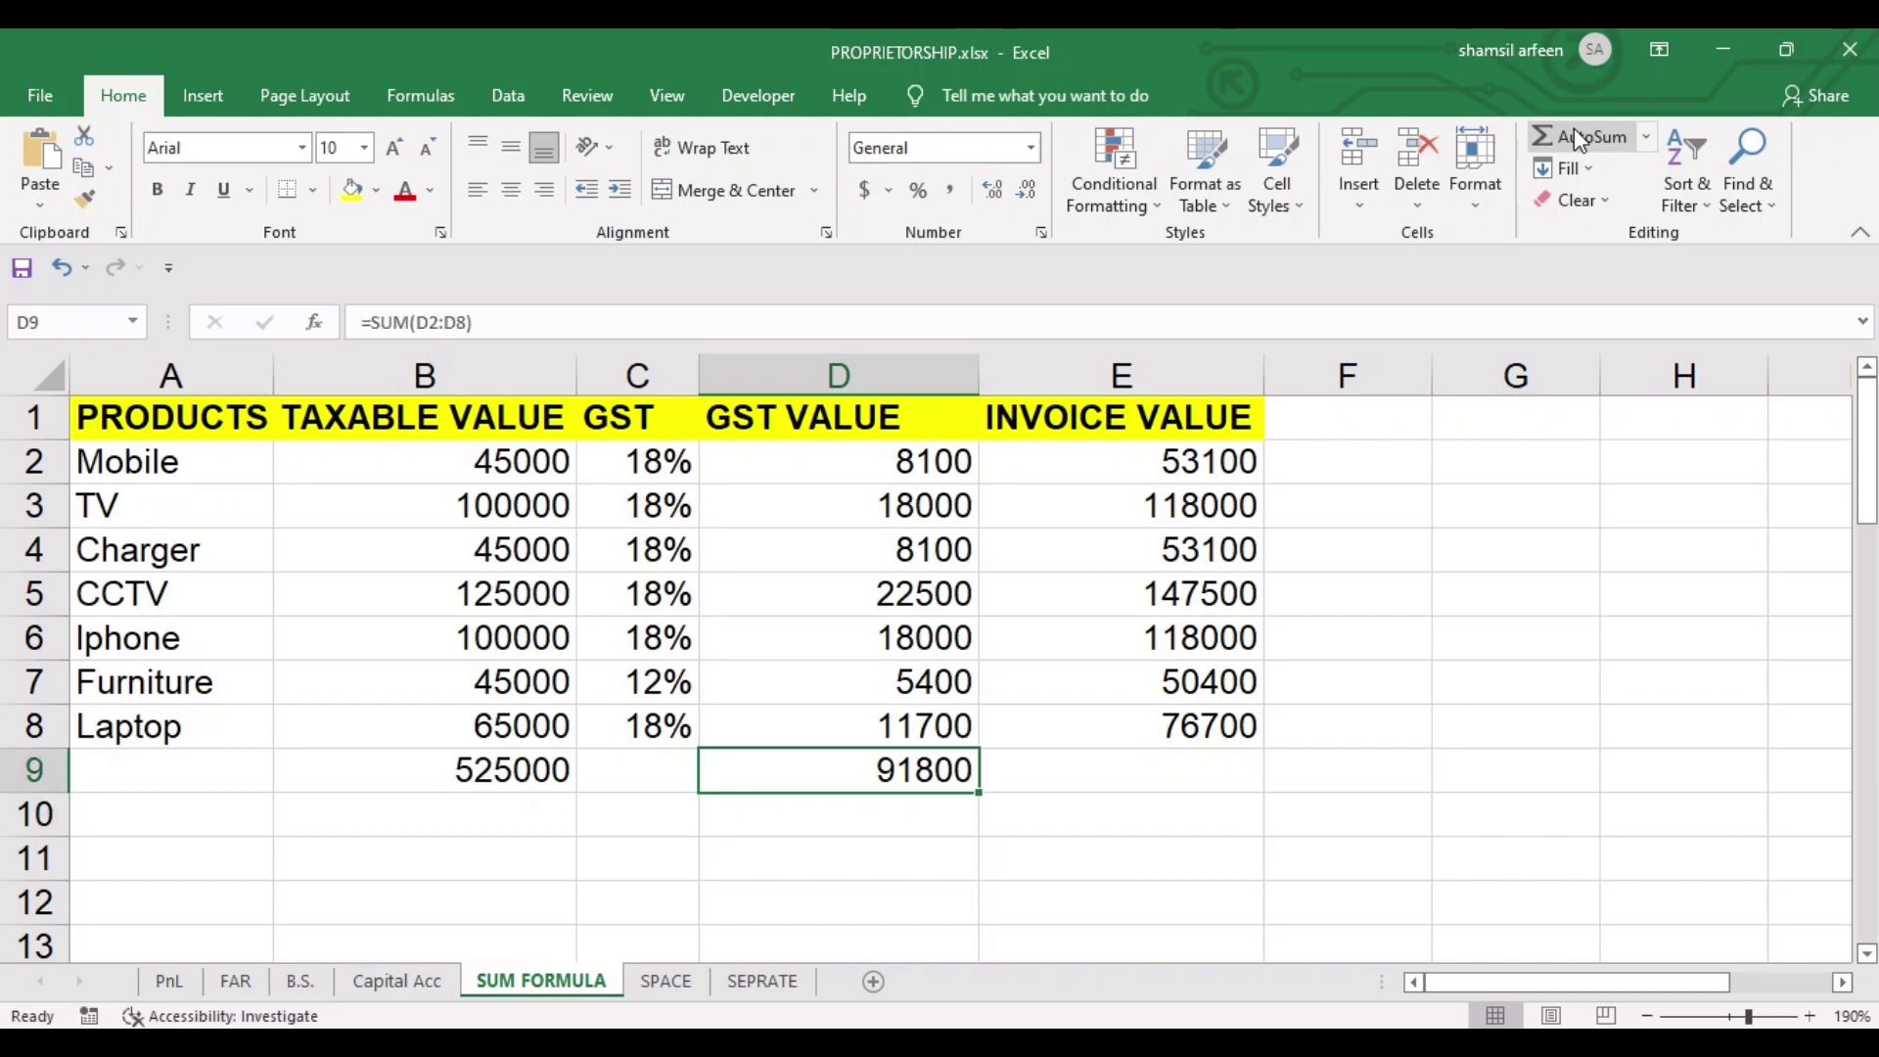
pyautogui.press('Delete')
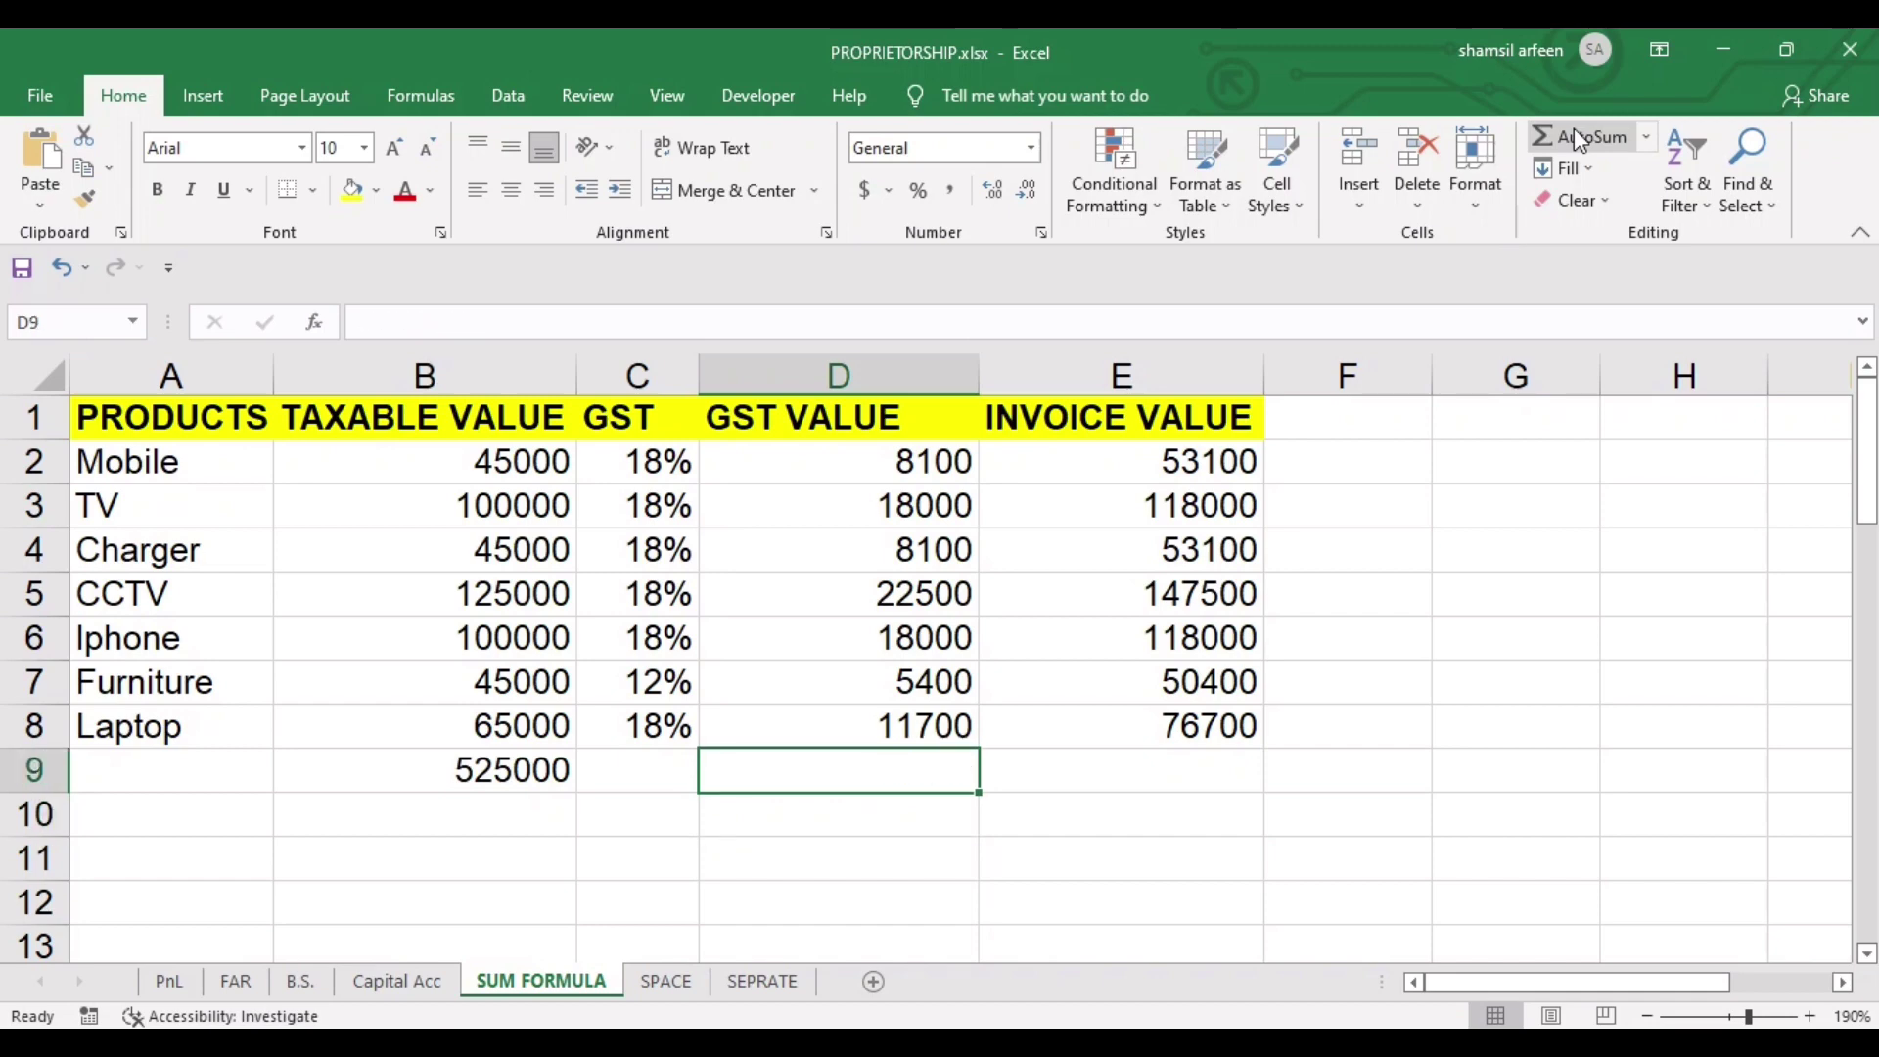
# AutoSum the GST VALUE column with Alt+=, giving 91800 in D9.
pyautogui.moveTo(929, 461)
pyautogui.mouseDown()
pyautogui.moveTo(910, 587)
pyautogui.moveTo(930, 738)
pyautogui.mouseUp()
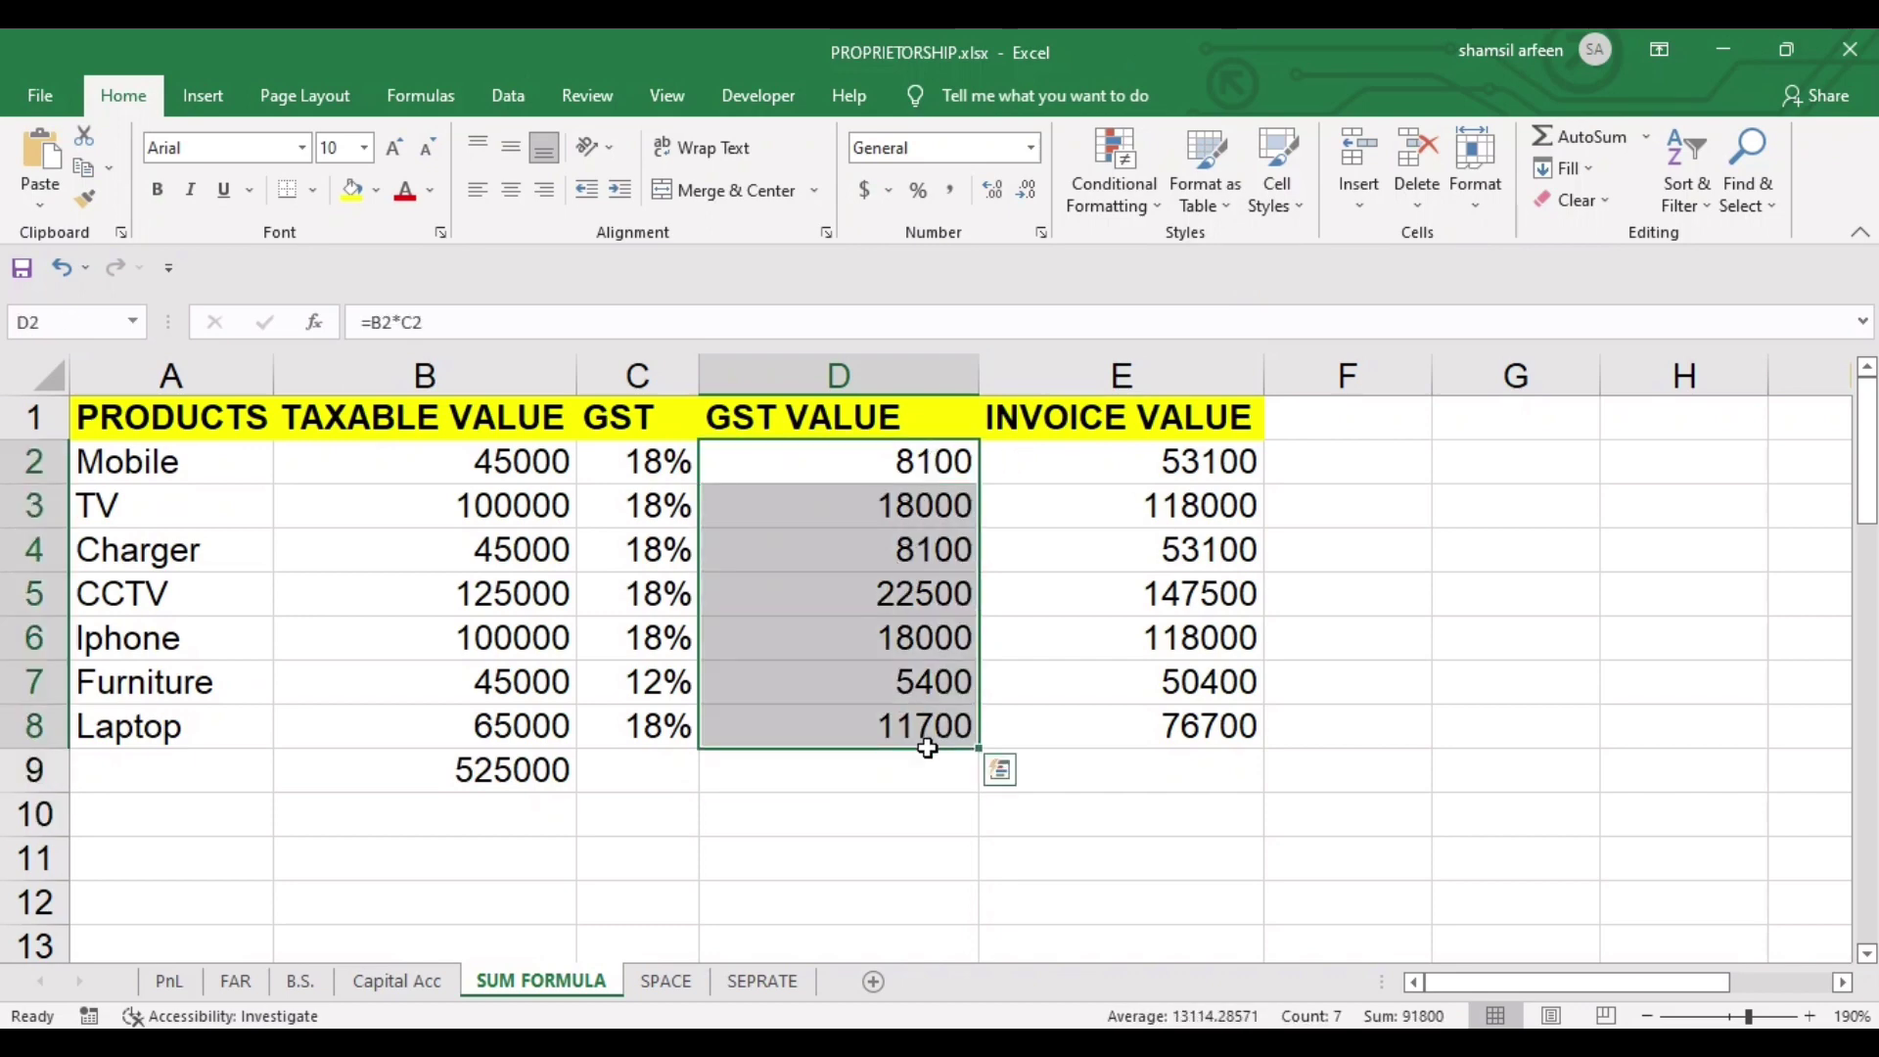
pyautogui.click(923, 767)
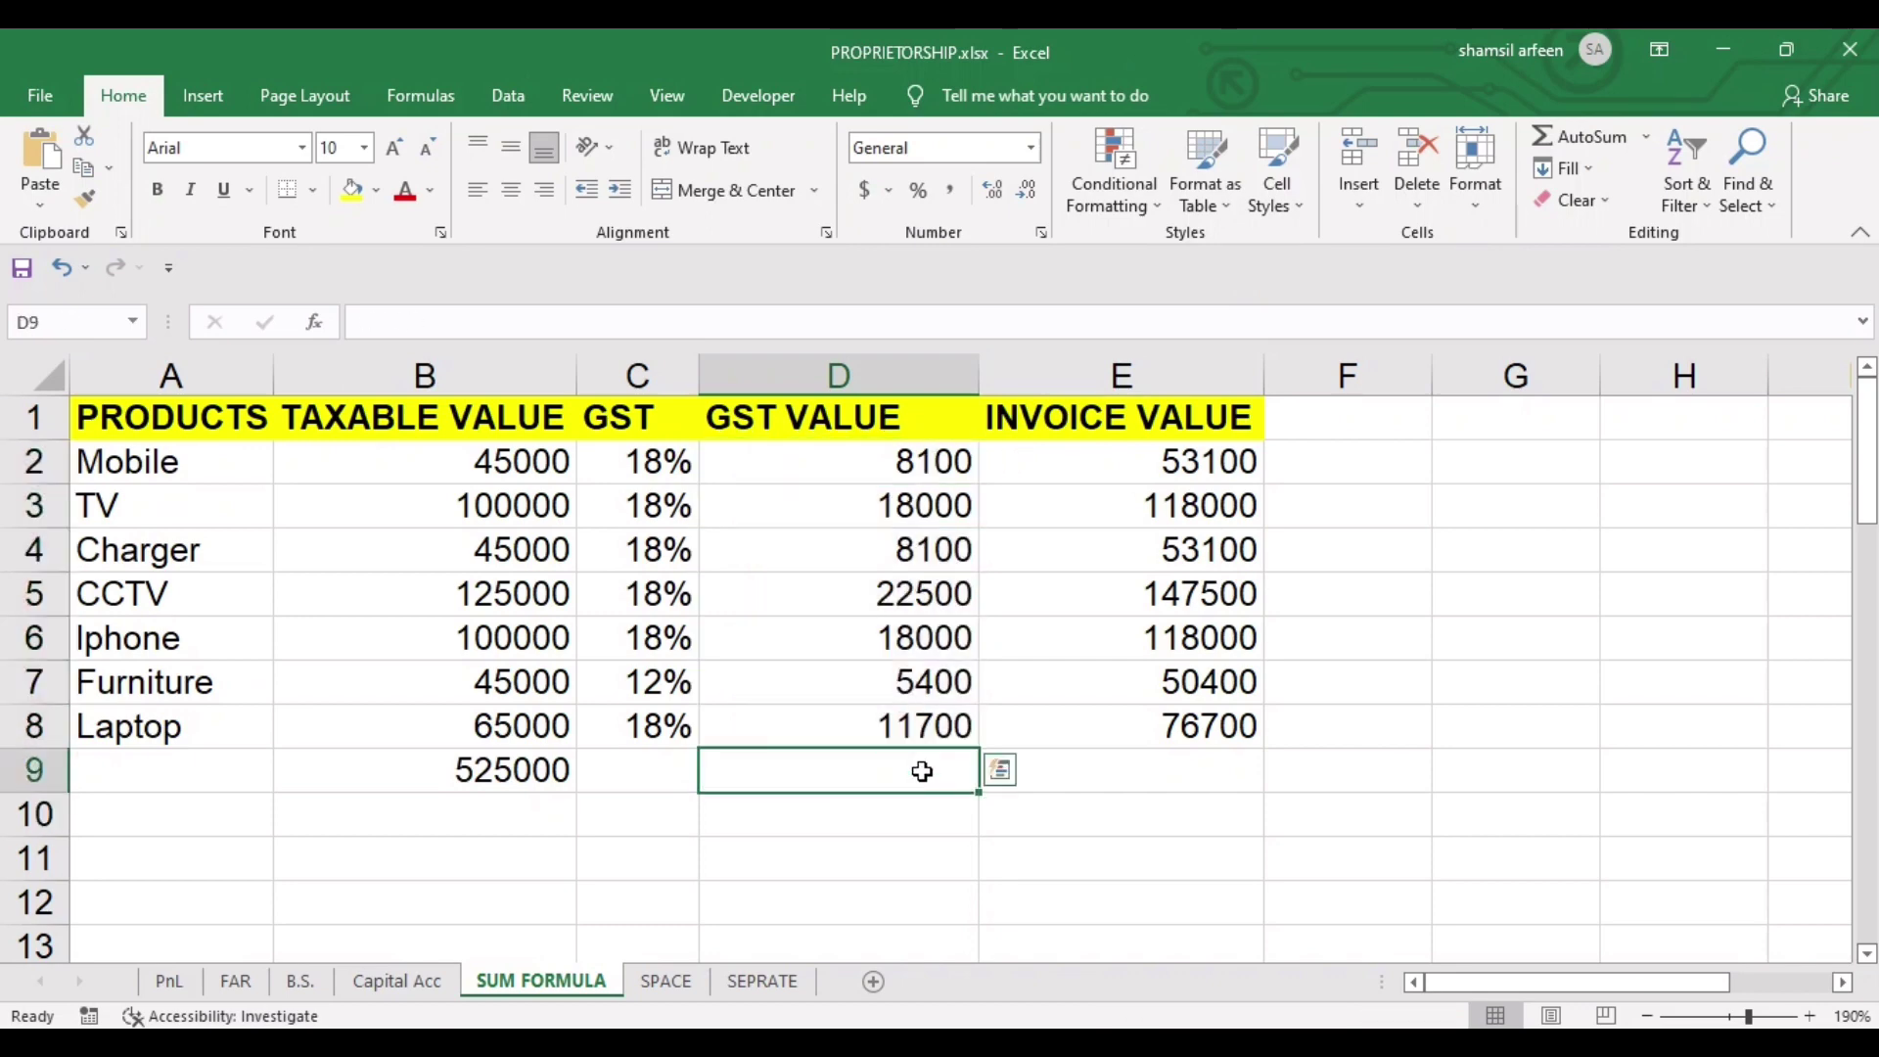
pyautogui.click(865, 461)
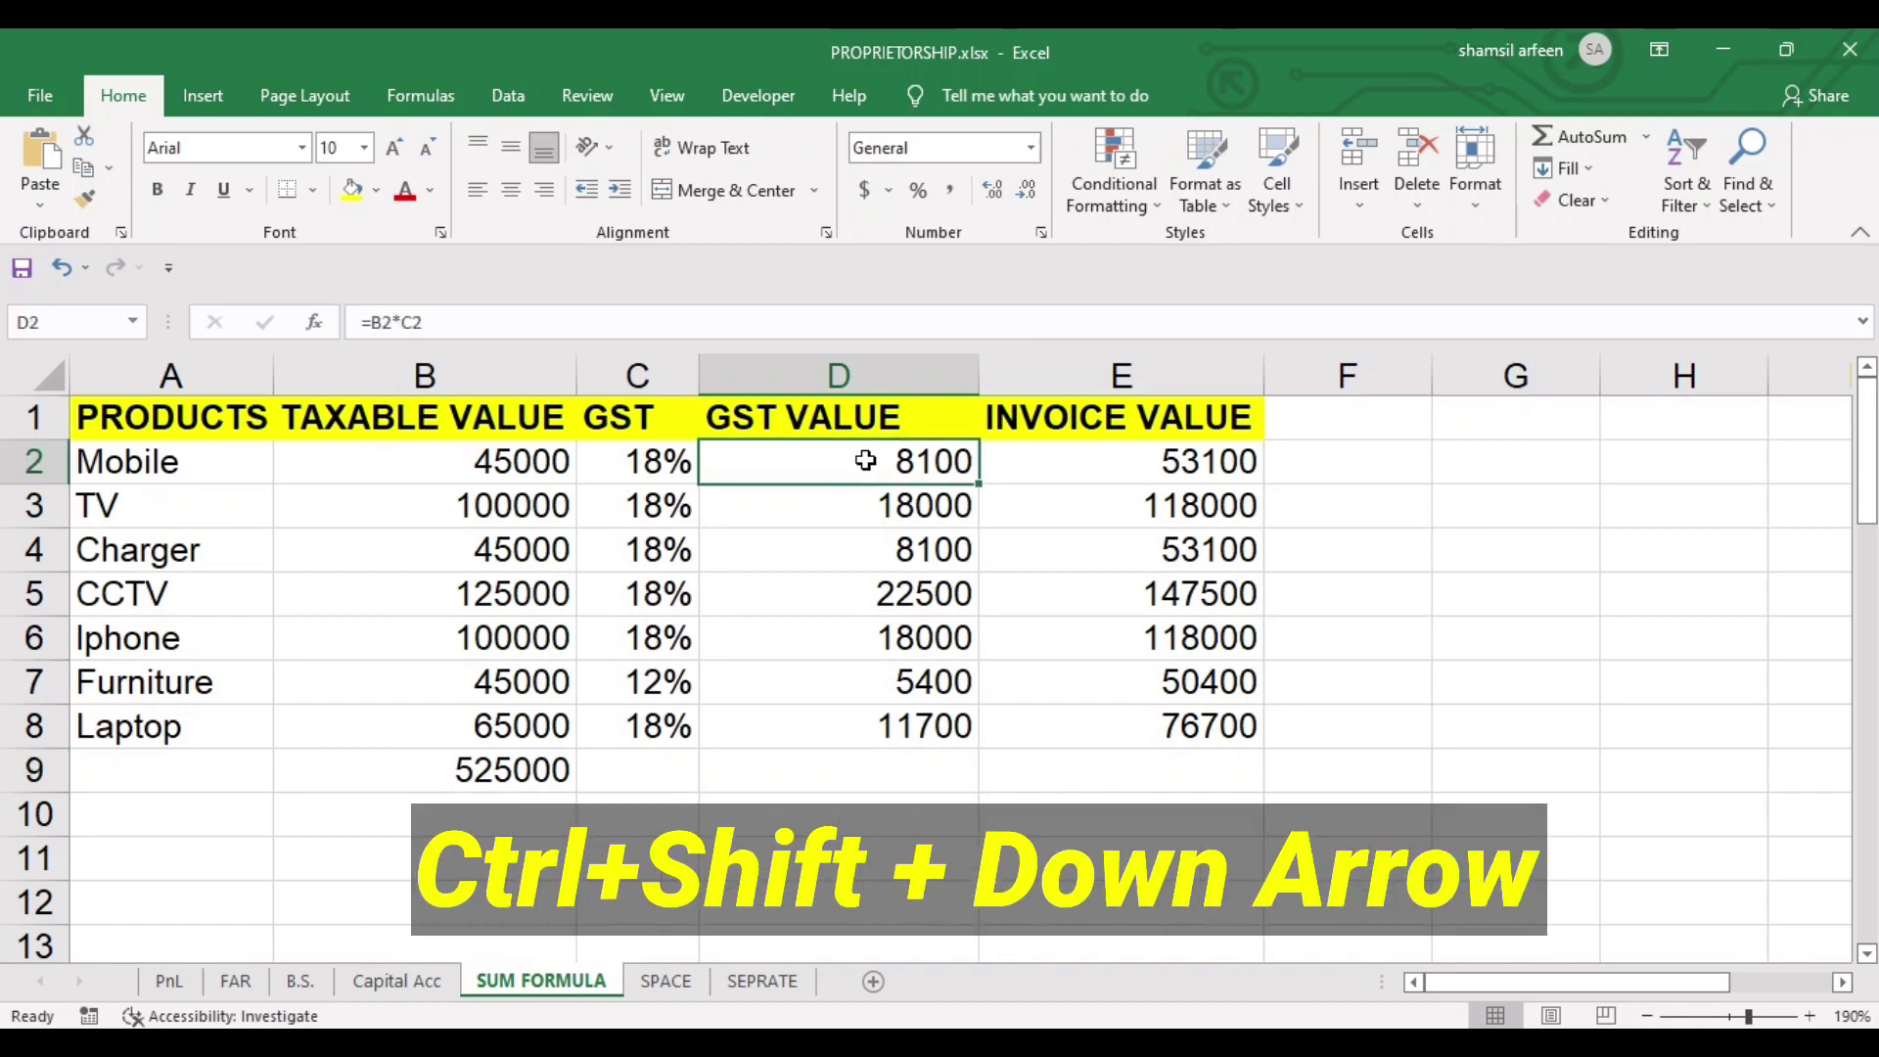
pyautogui.hotkey('ctrl', 'shift', 'Down')
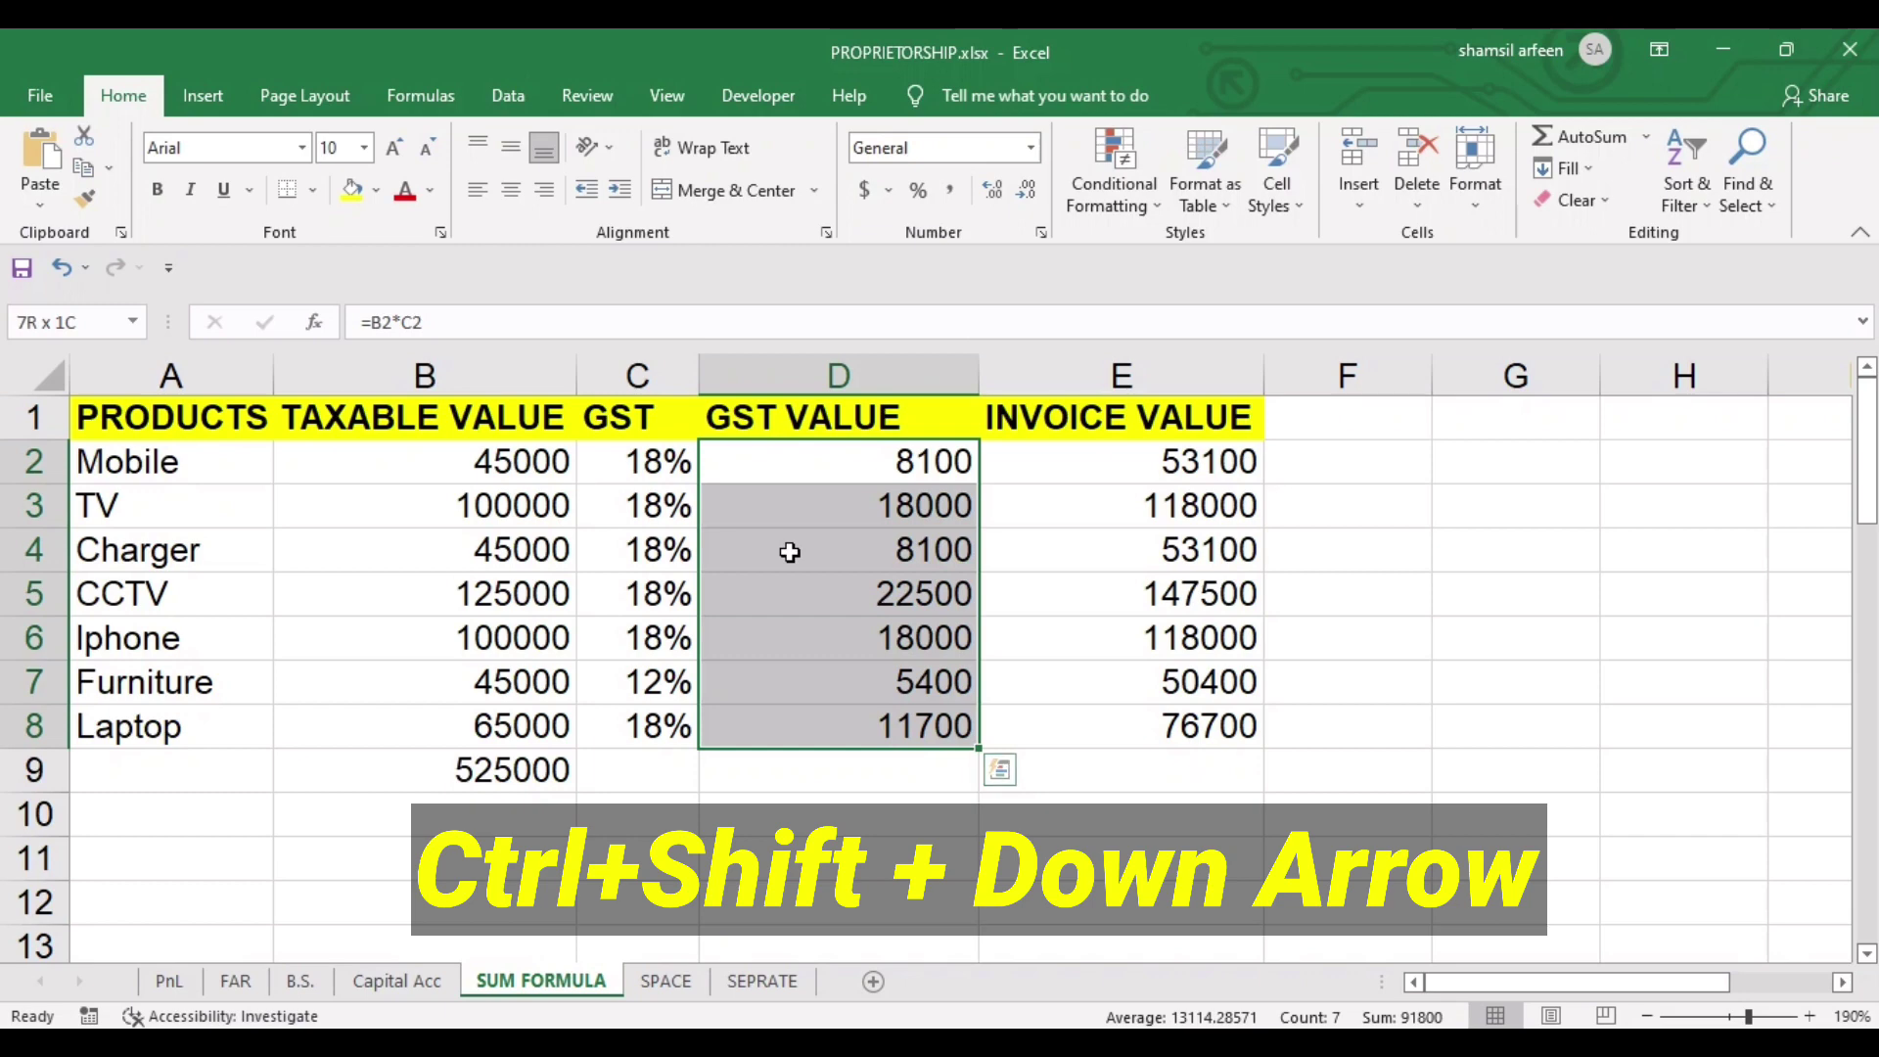
pyautogui.hotkey('alt', '=')
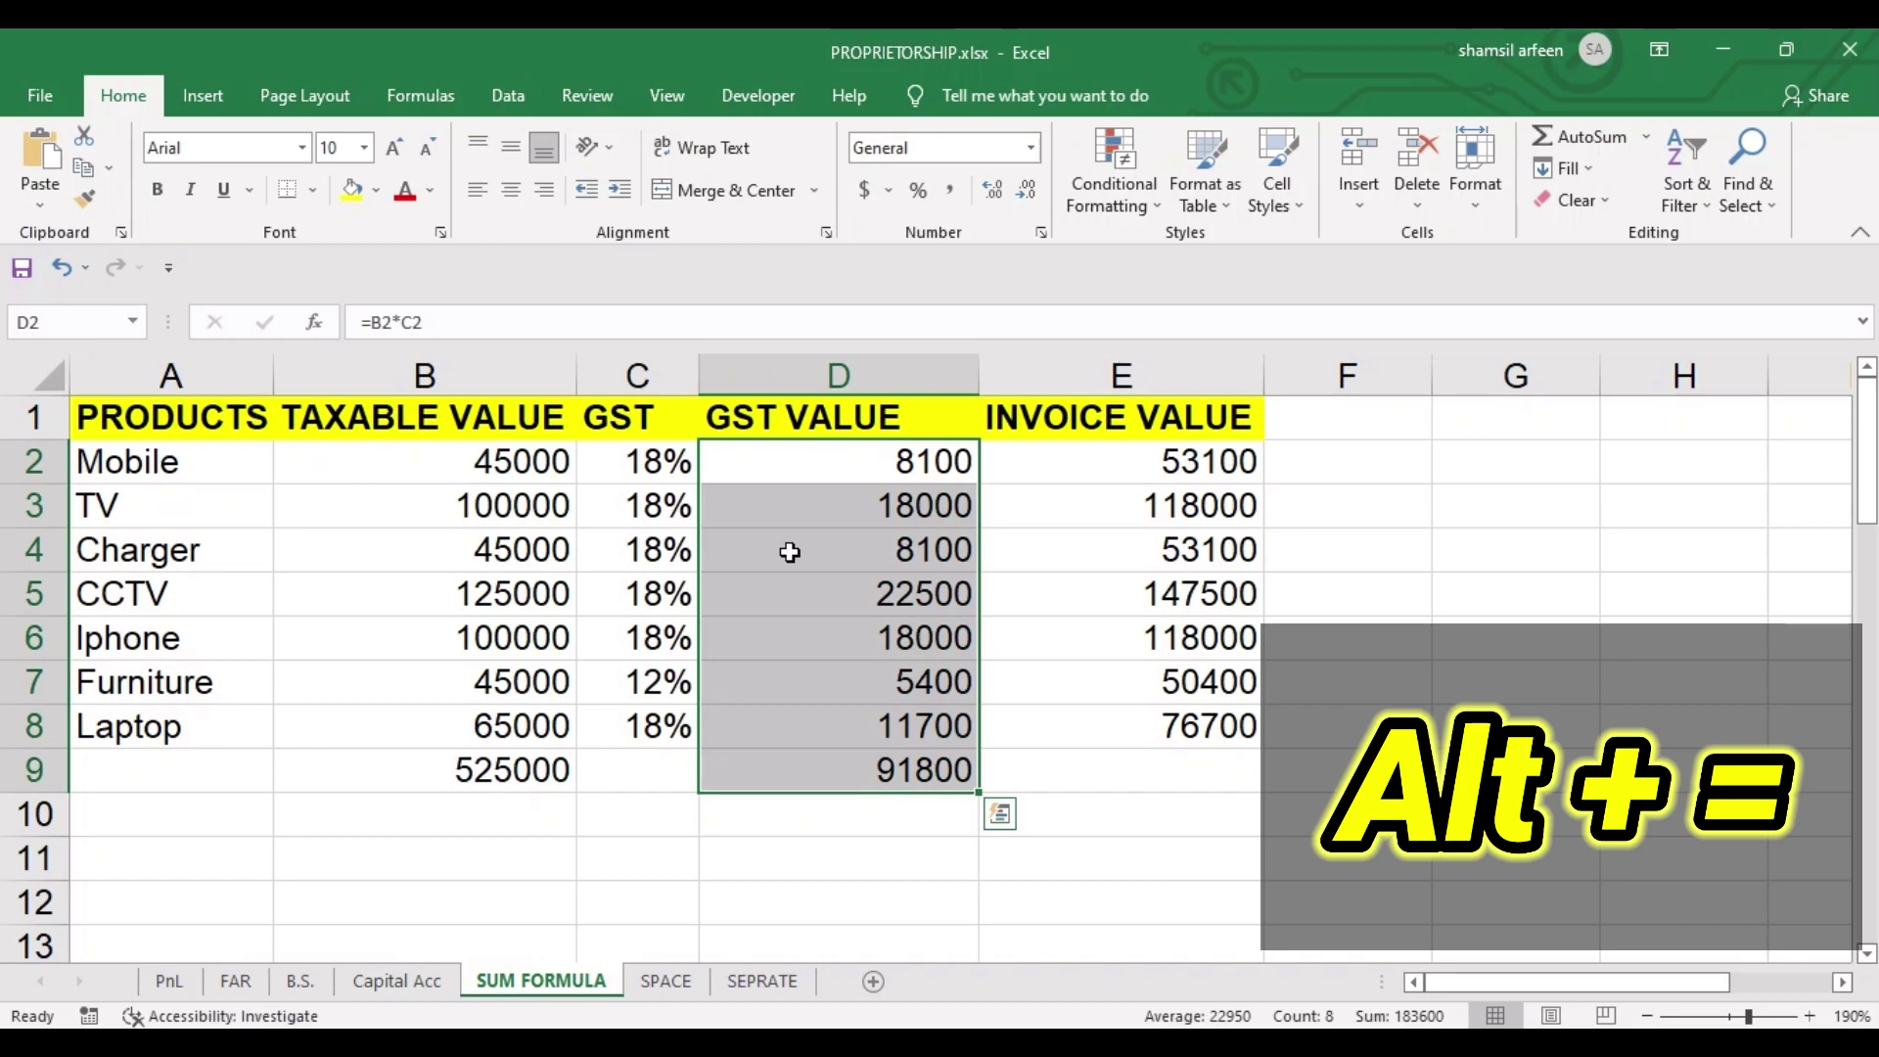
pyautogui.click(848, 764)
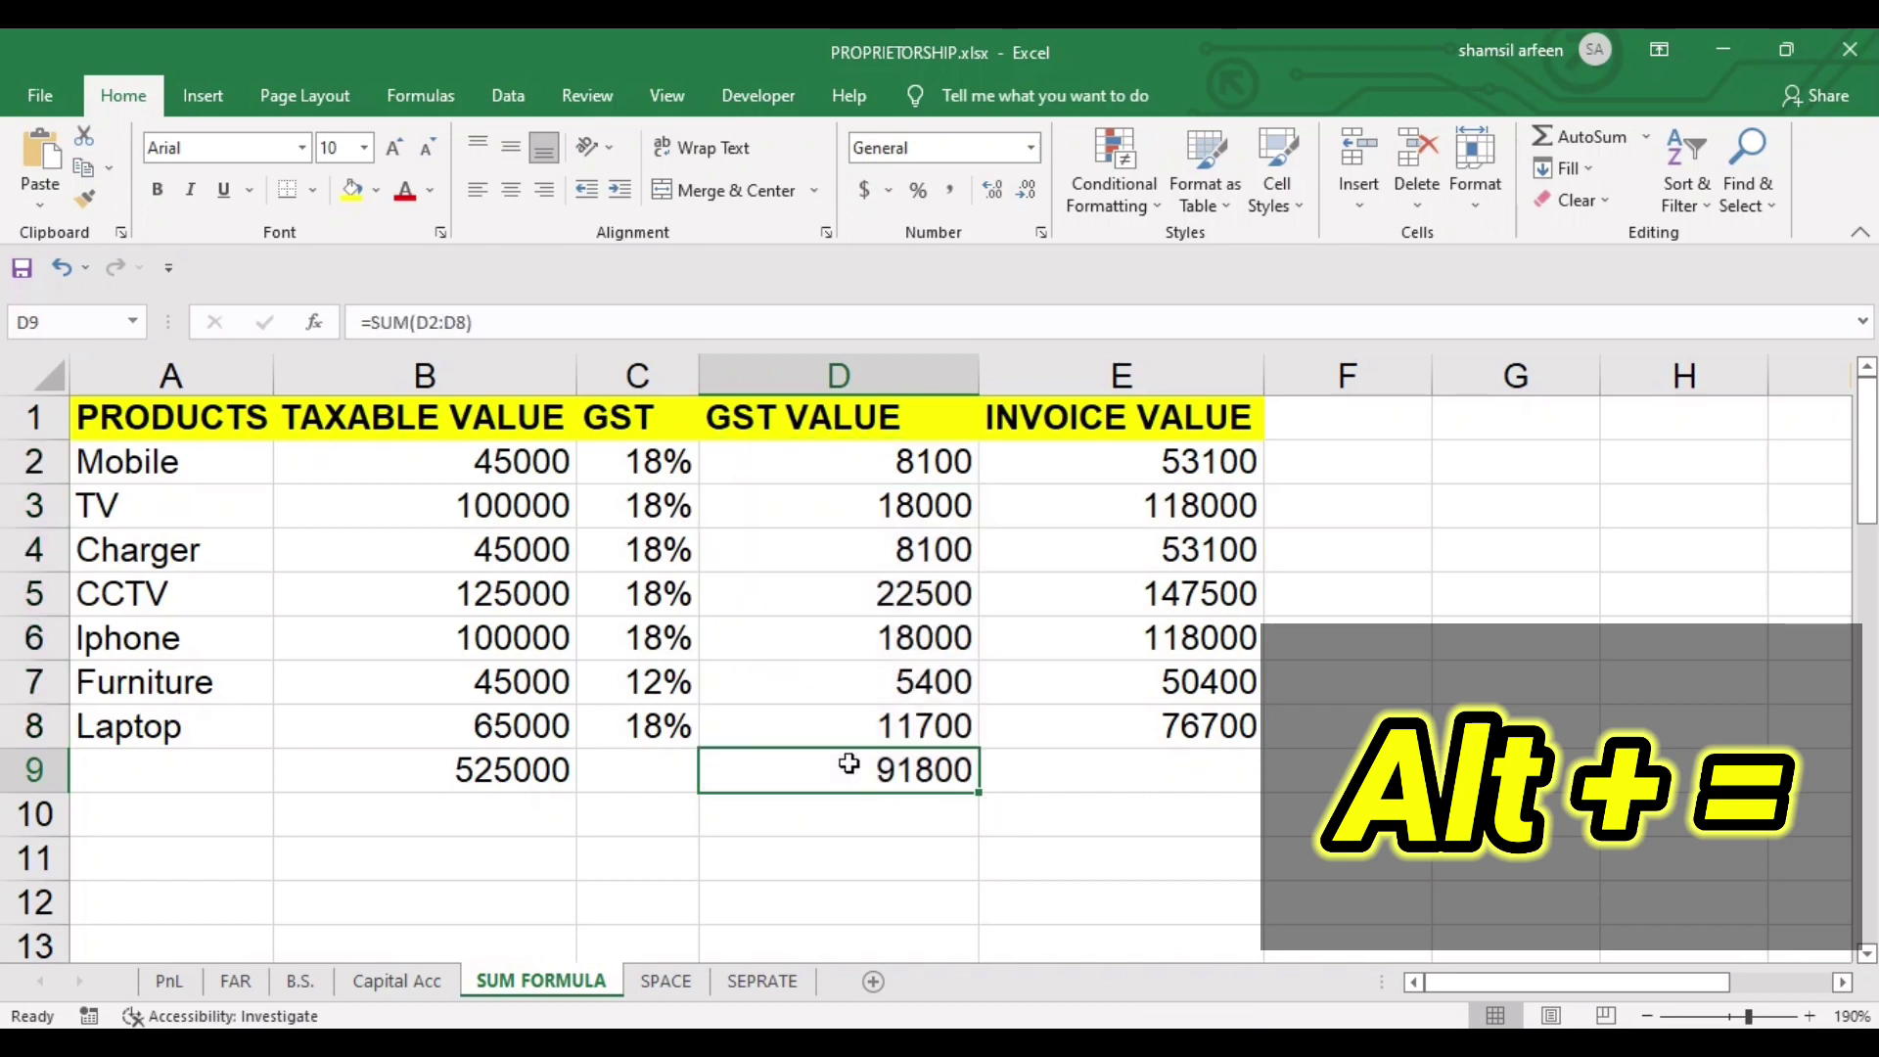
# AutoSum the INVOICE VALUE column, giving 616800 in E9.
pyautogui.click(1119, 471)
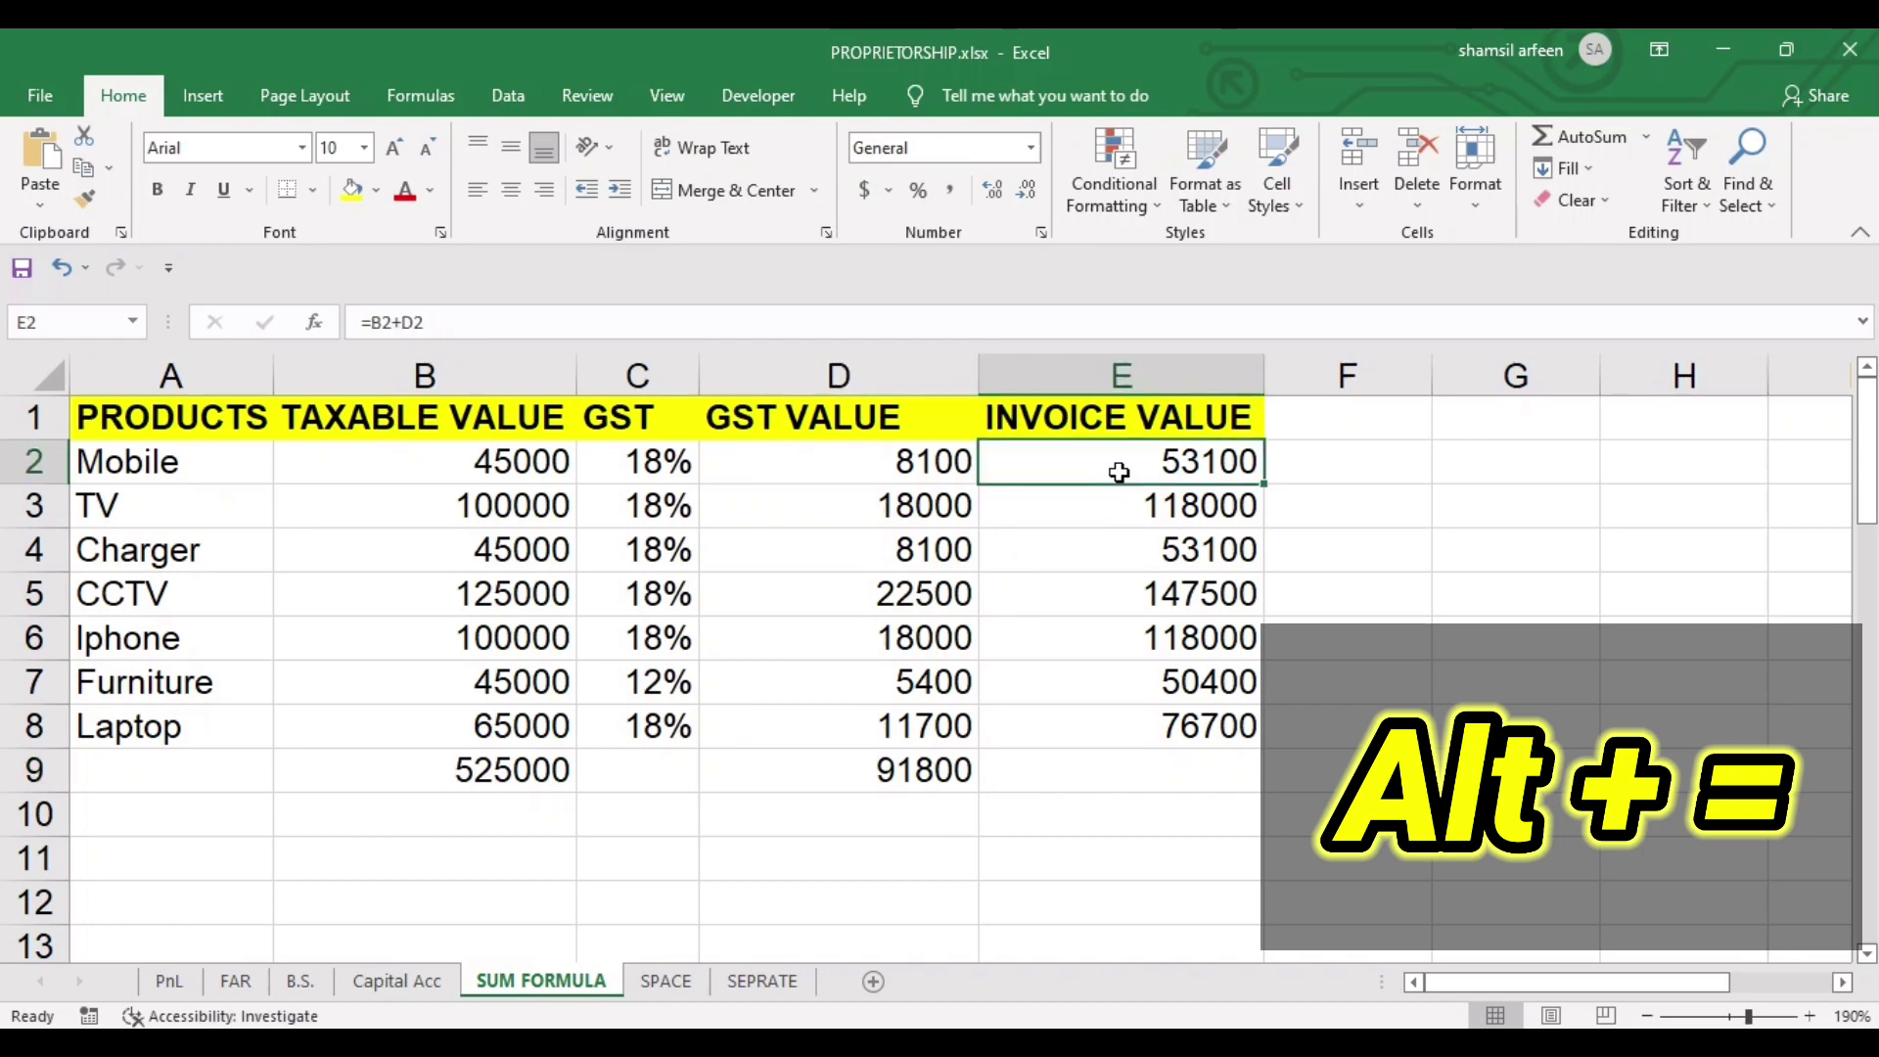
pyautogui.hotkey('ctrl', 'shift', 'Down')
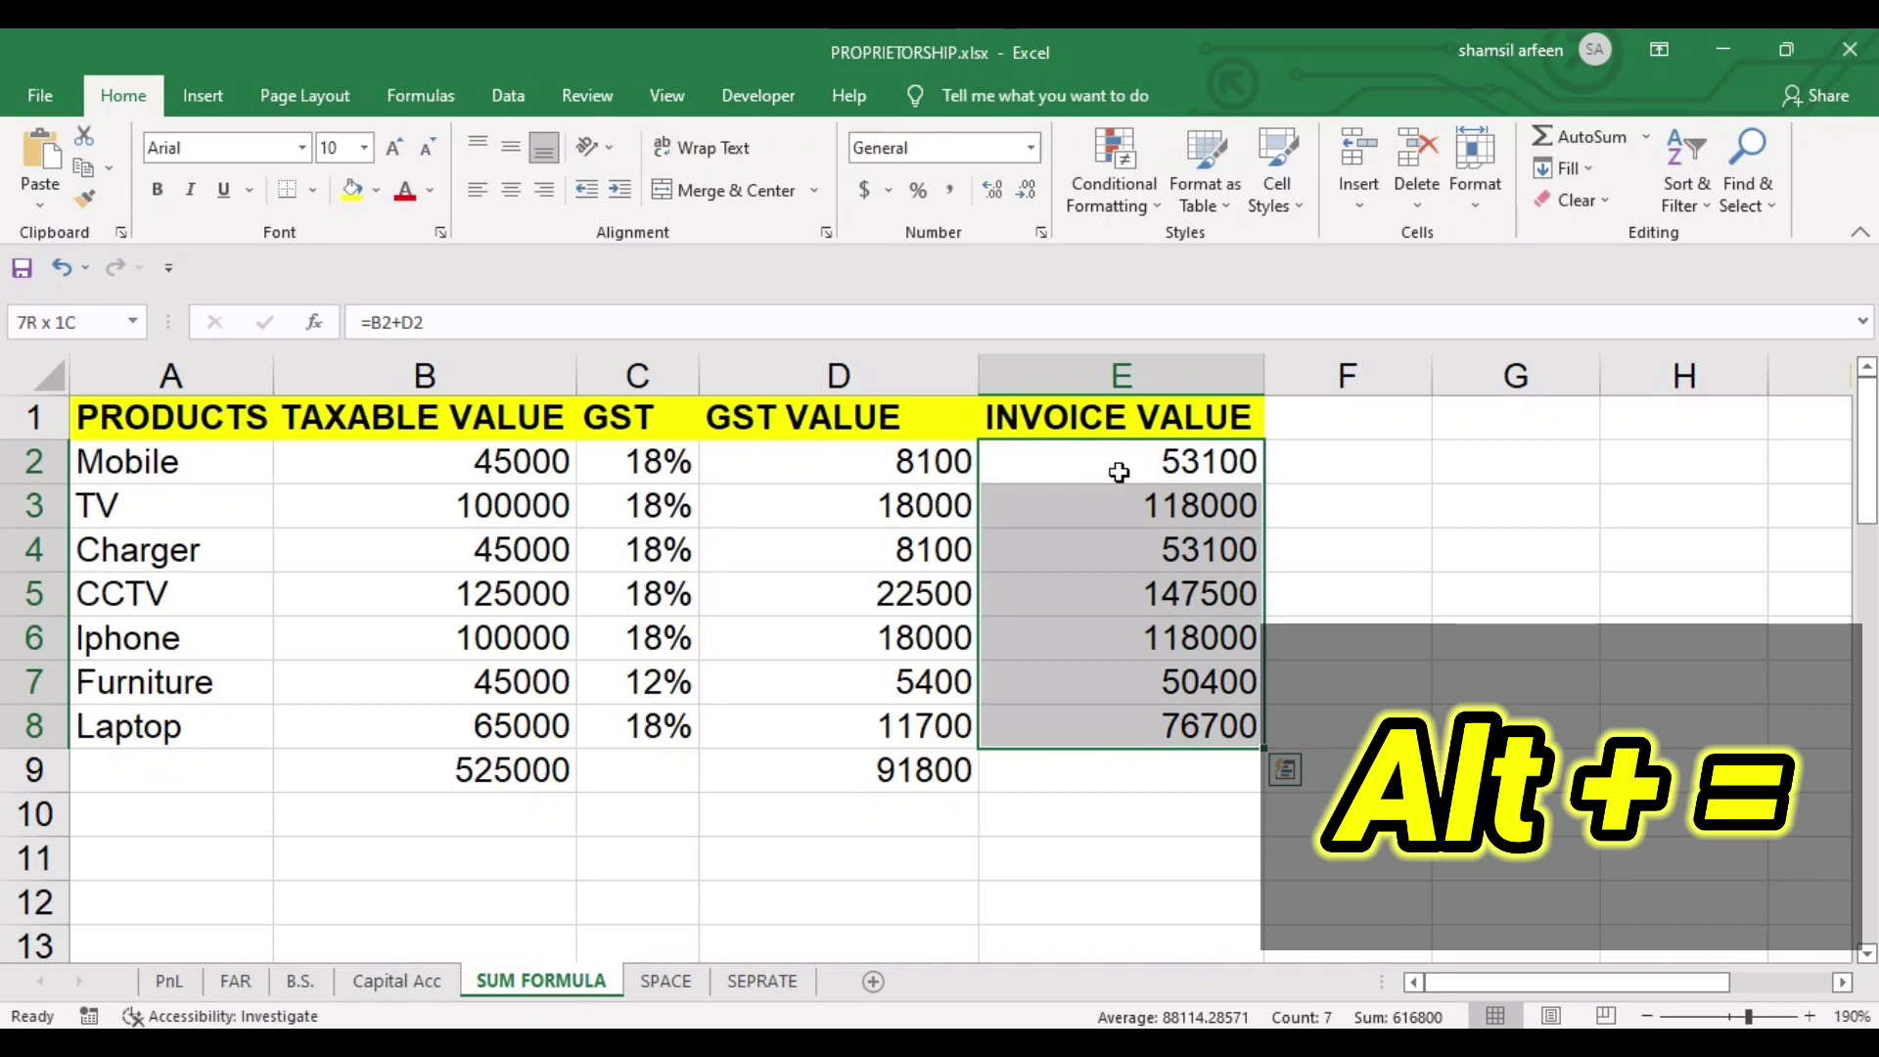
pyautogui.hotkey('alt', '=')
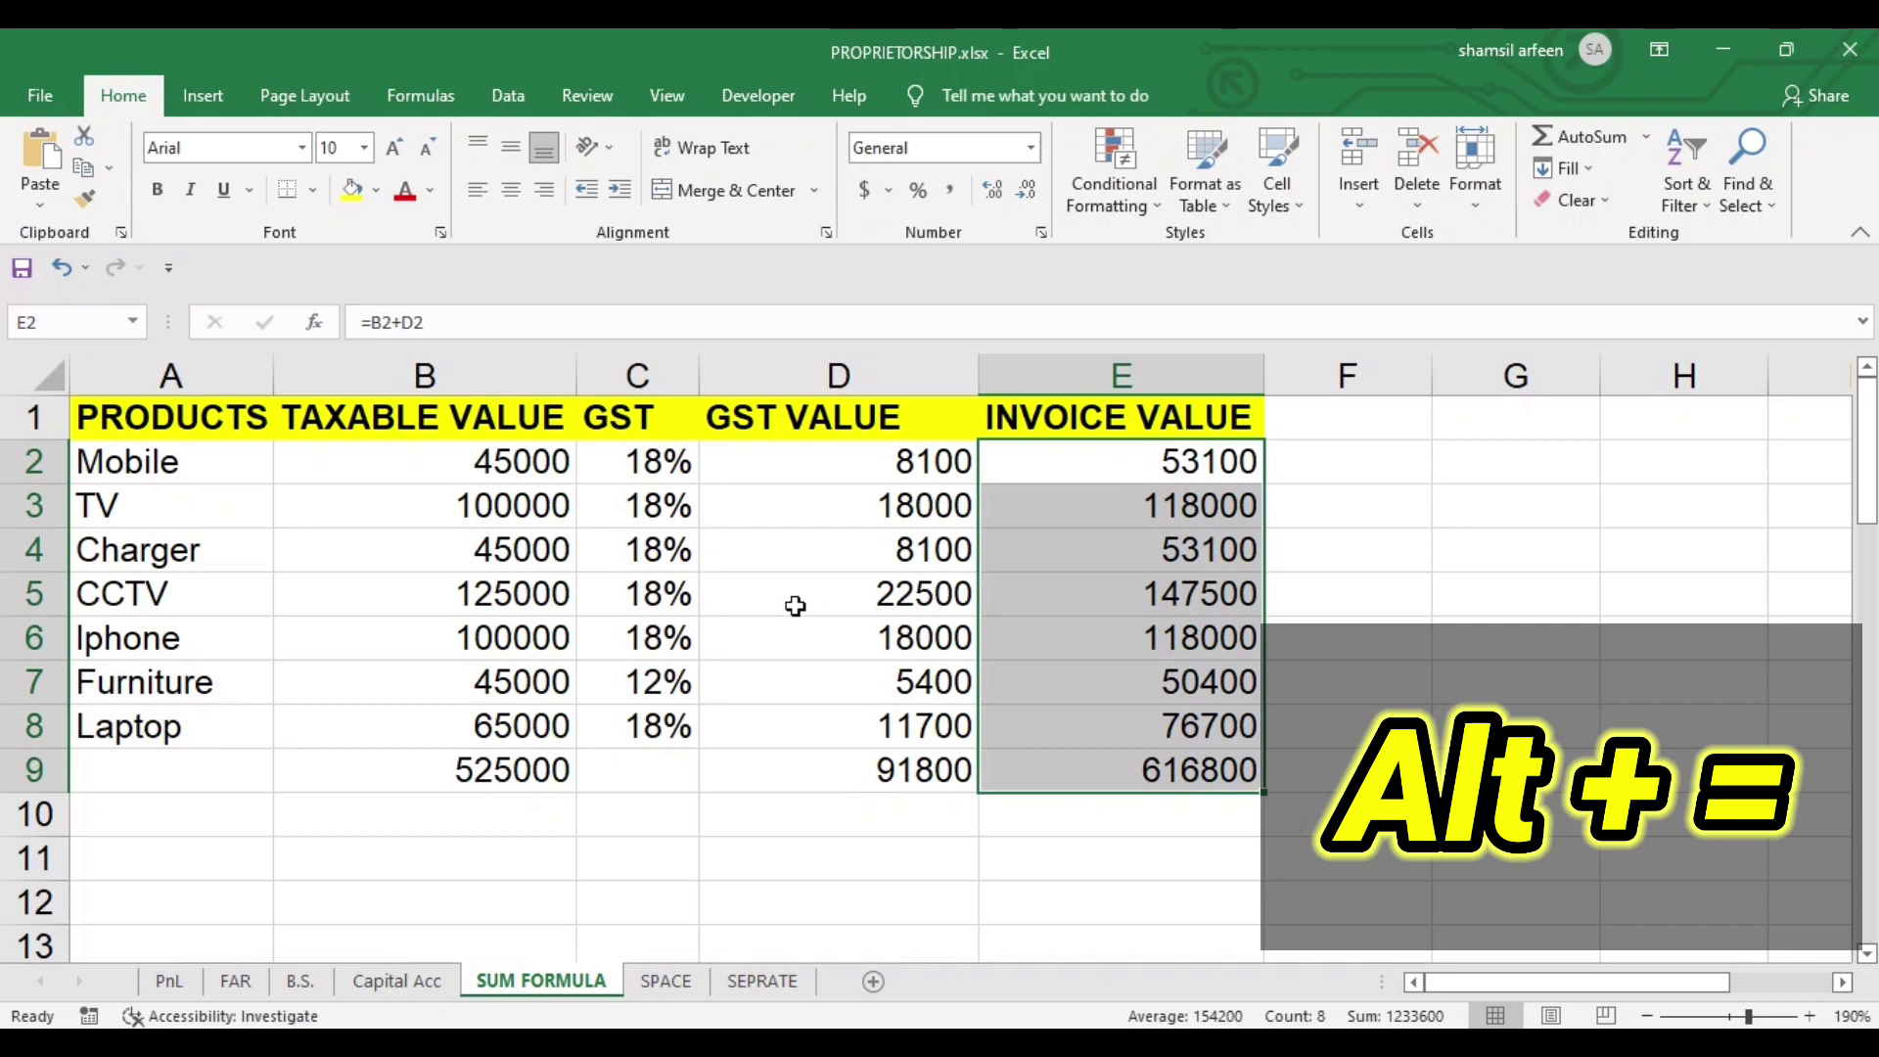
pyautogui.click(837, 792)
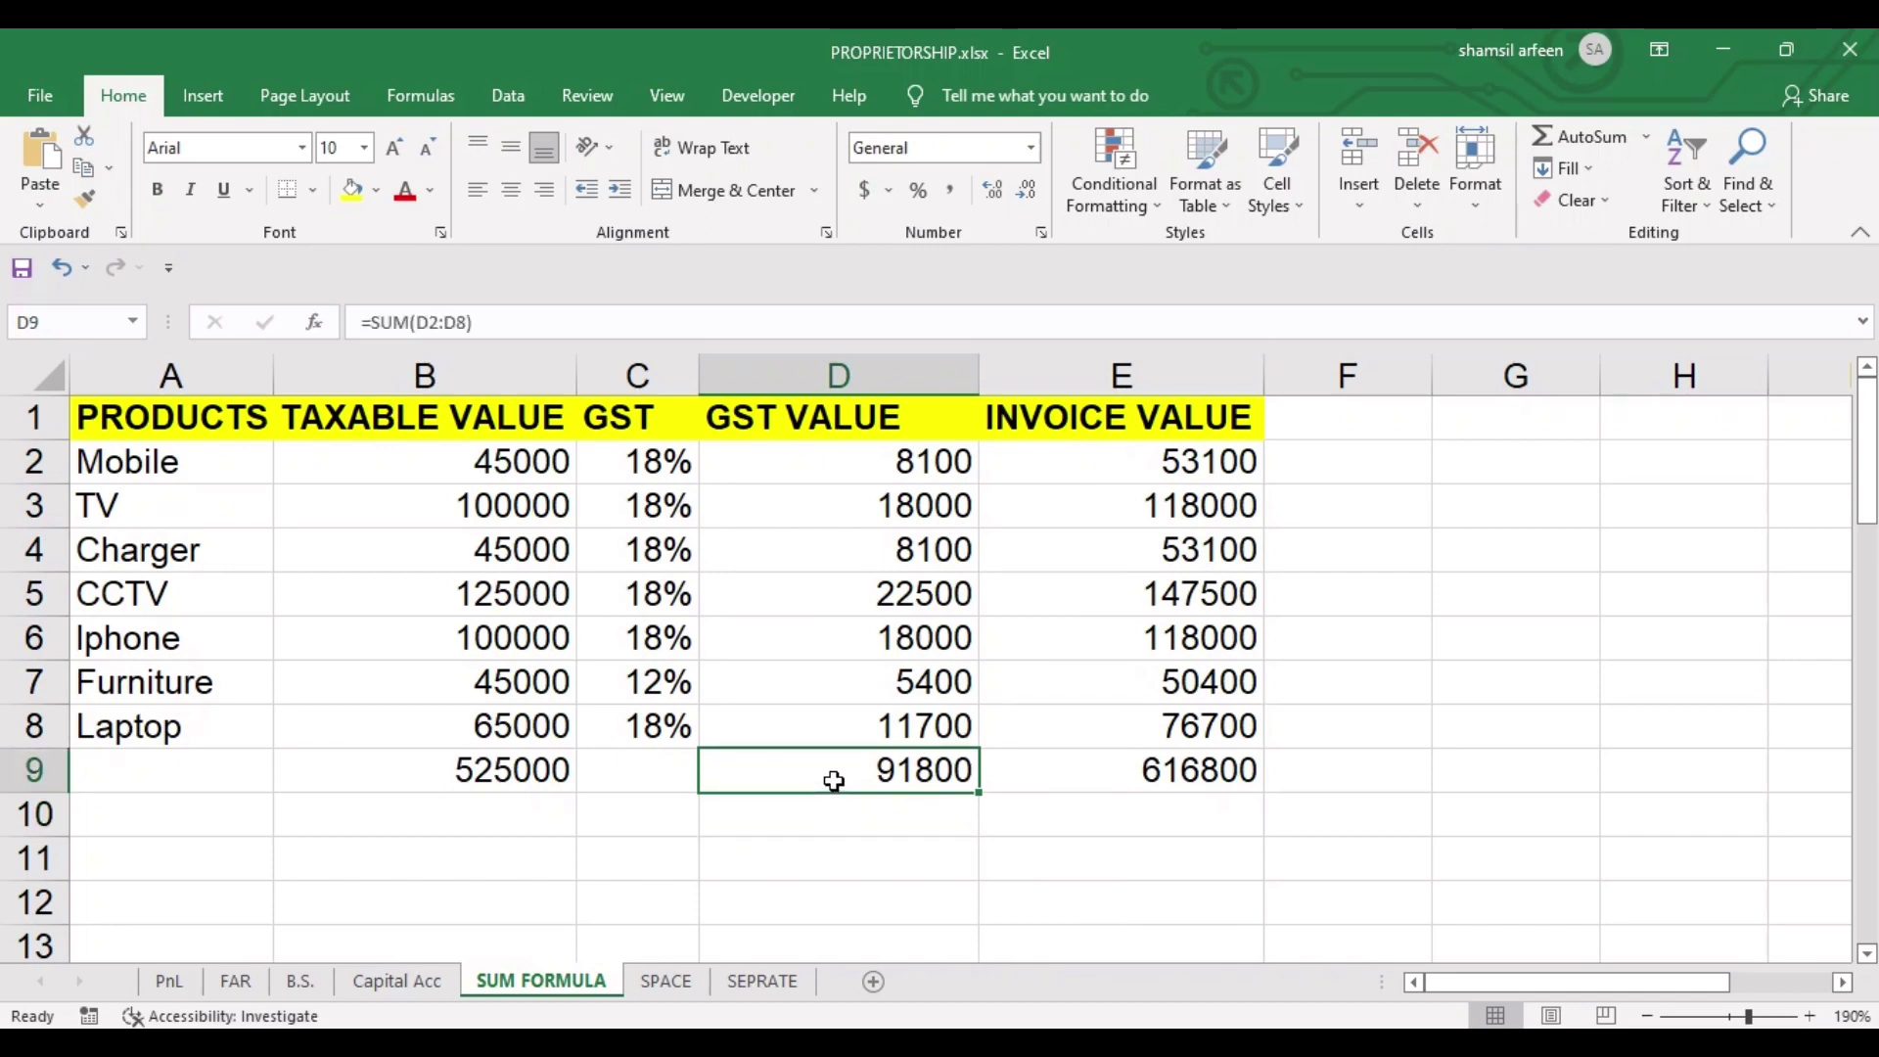
# Re-enter the D9 total by hand as =SUM(D2:D8), showing 91800.
pyautogui.write('=SU')
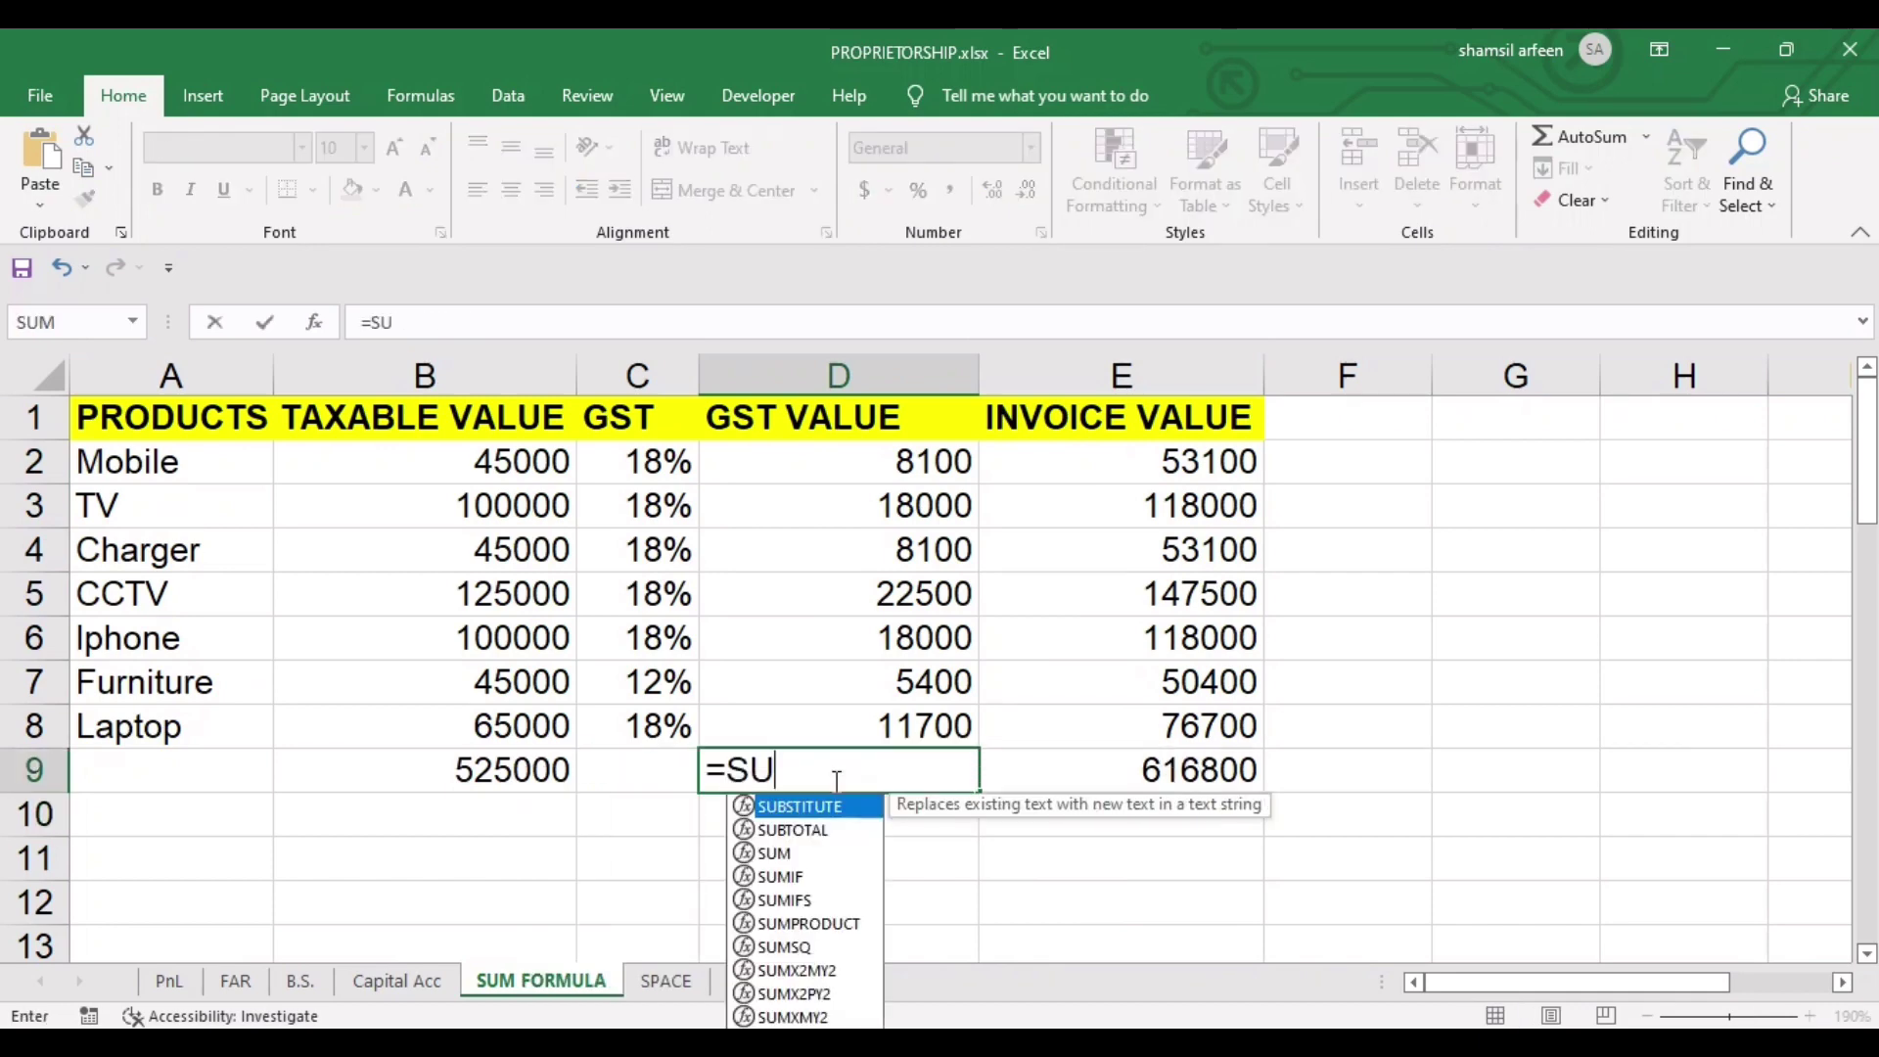
pyautogui.write('M(')
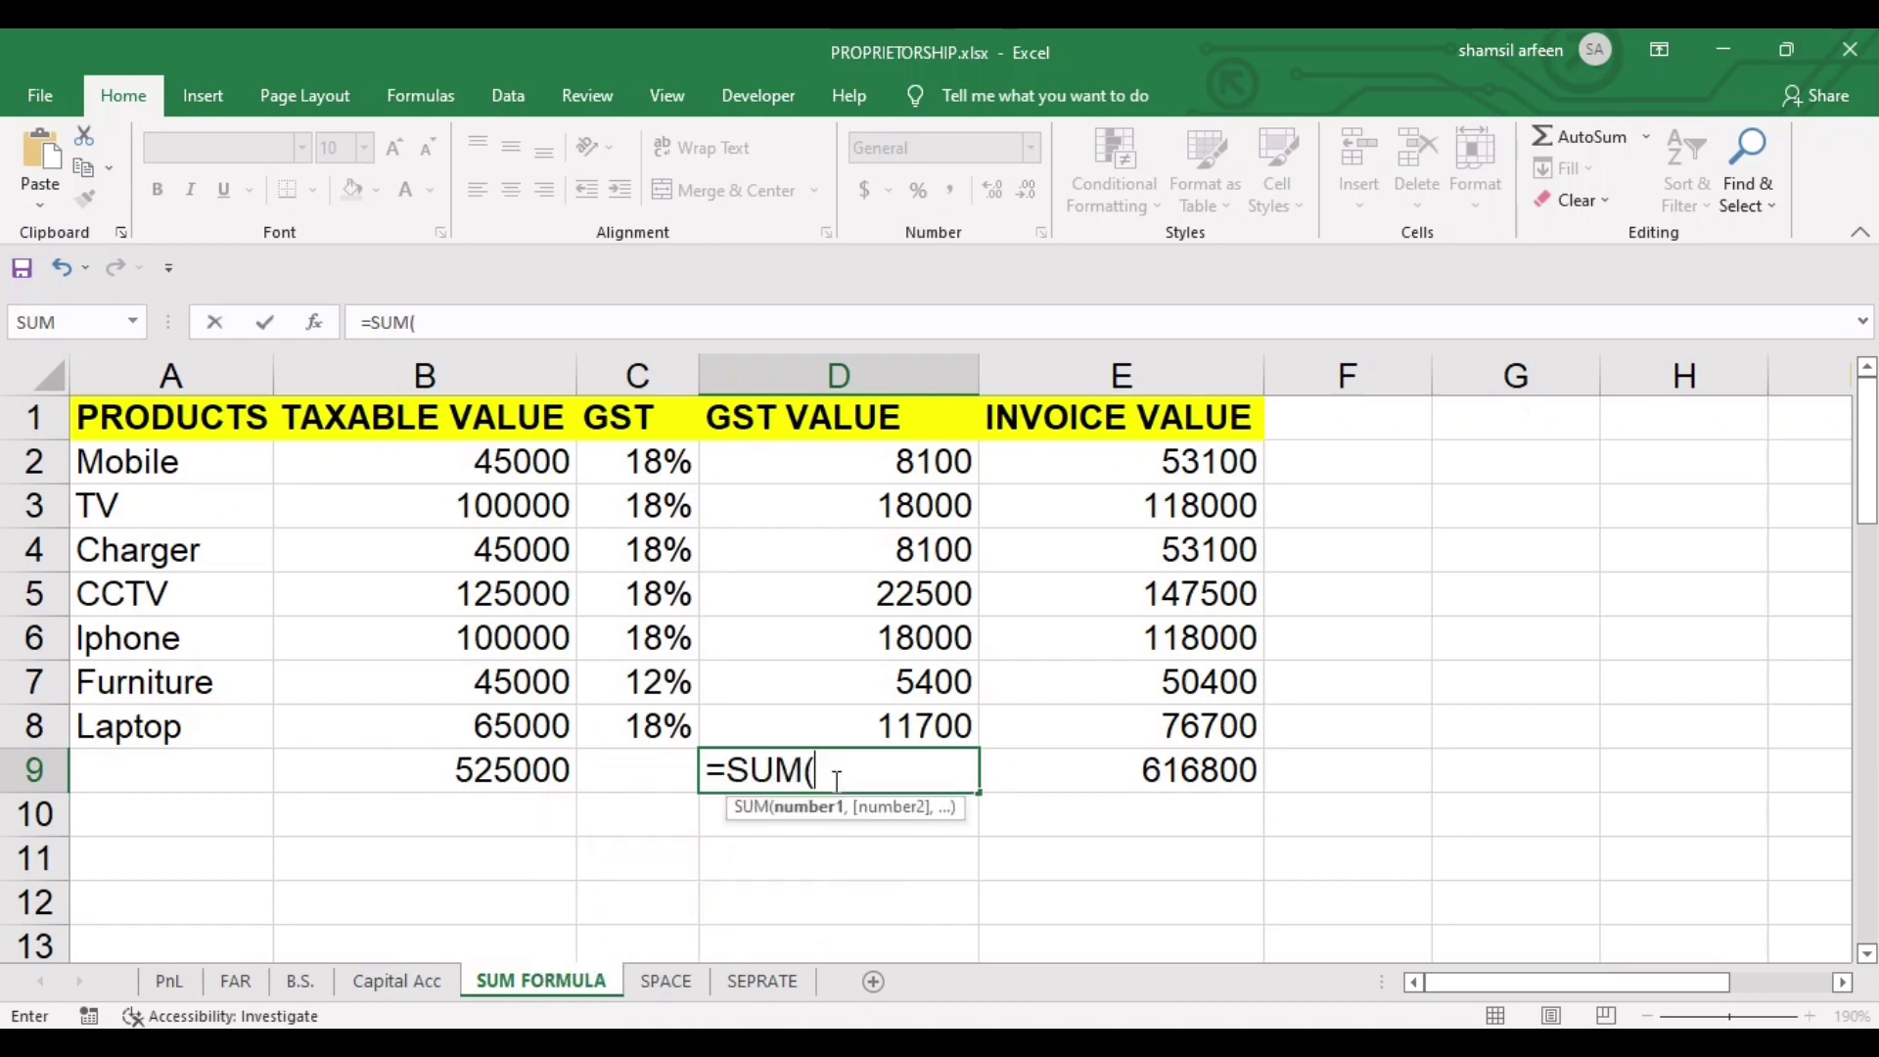
pyautogui.click(888, 461)
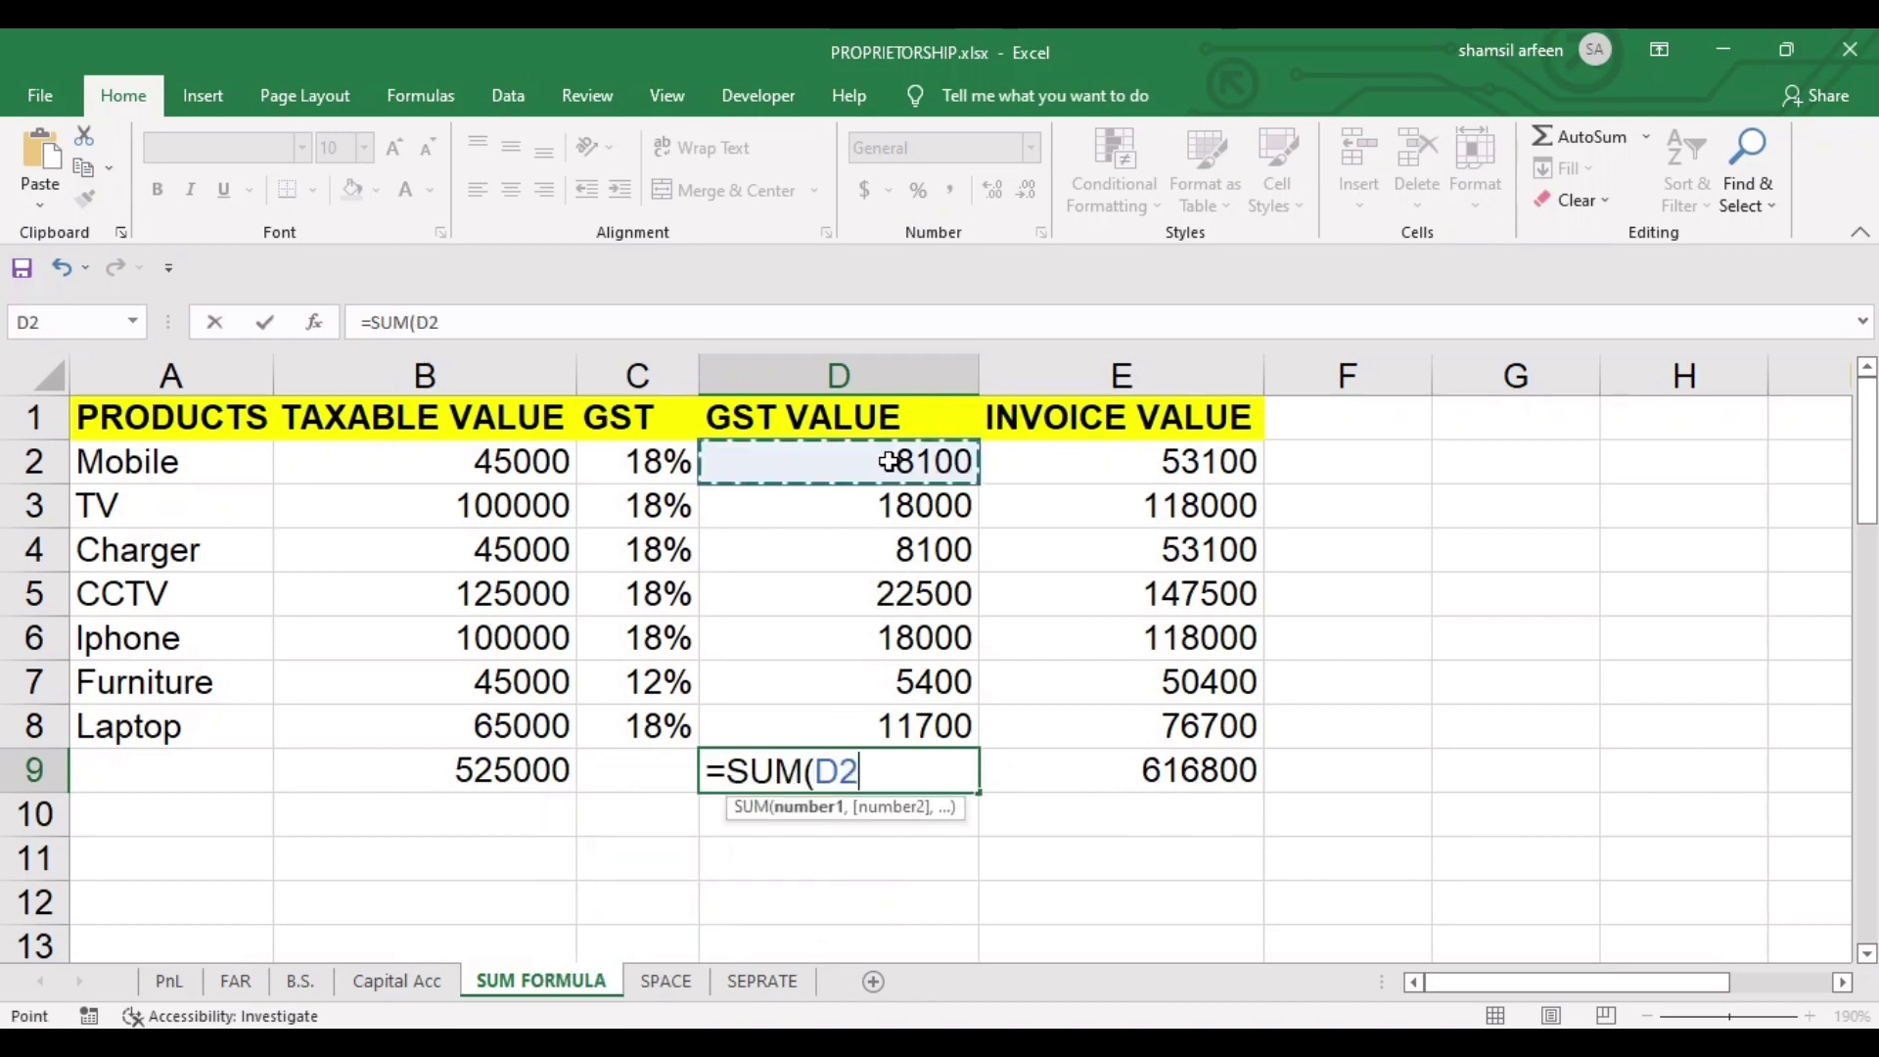
pyautogui.moveTo(888, 461); pyautogui.dragTo(920, 733)
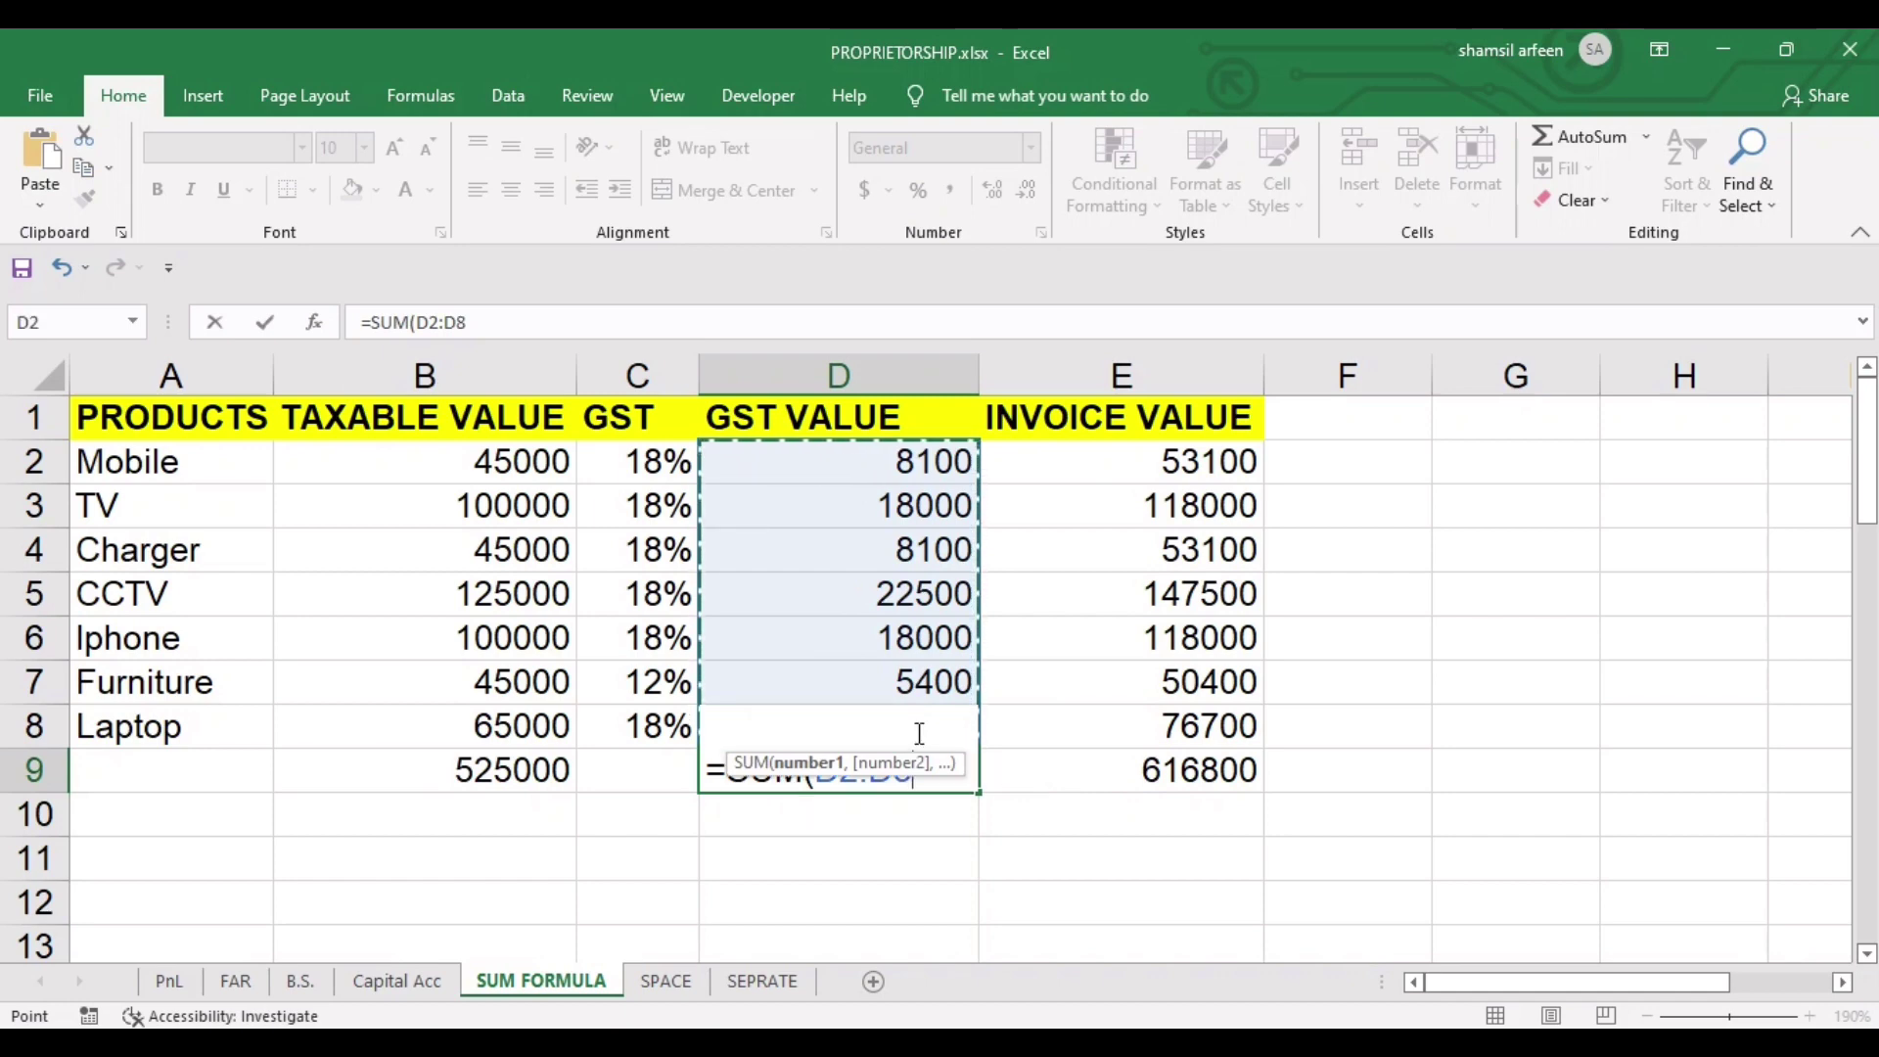
pyautogui.write(')')
pyautogui.press('Return')
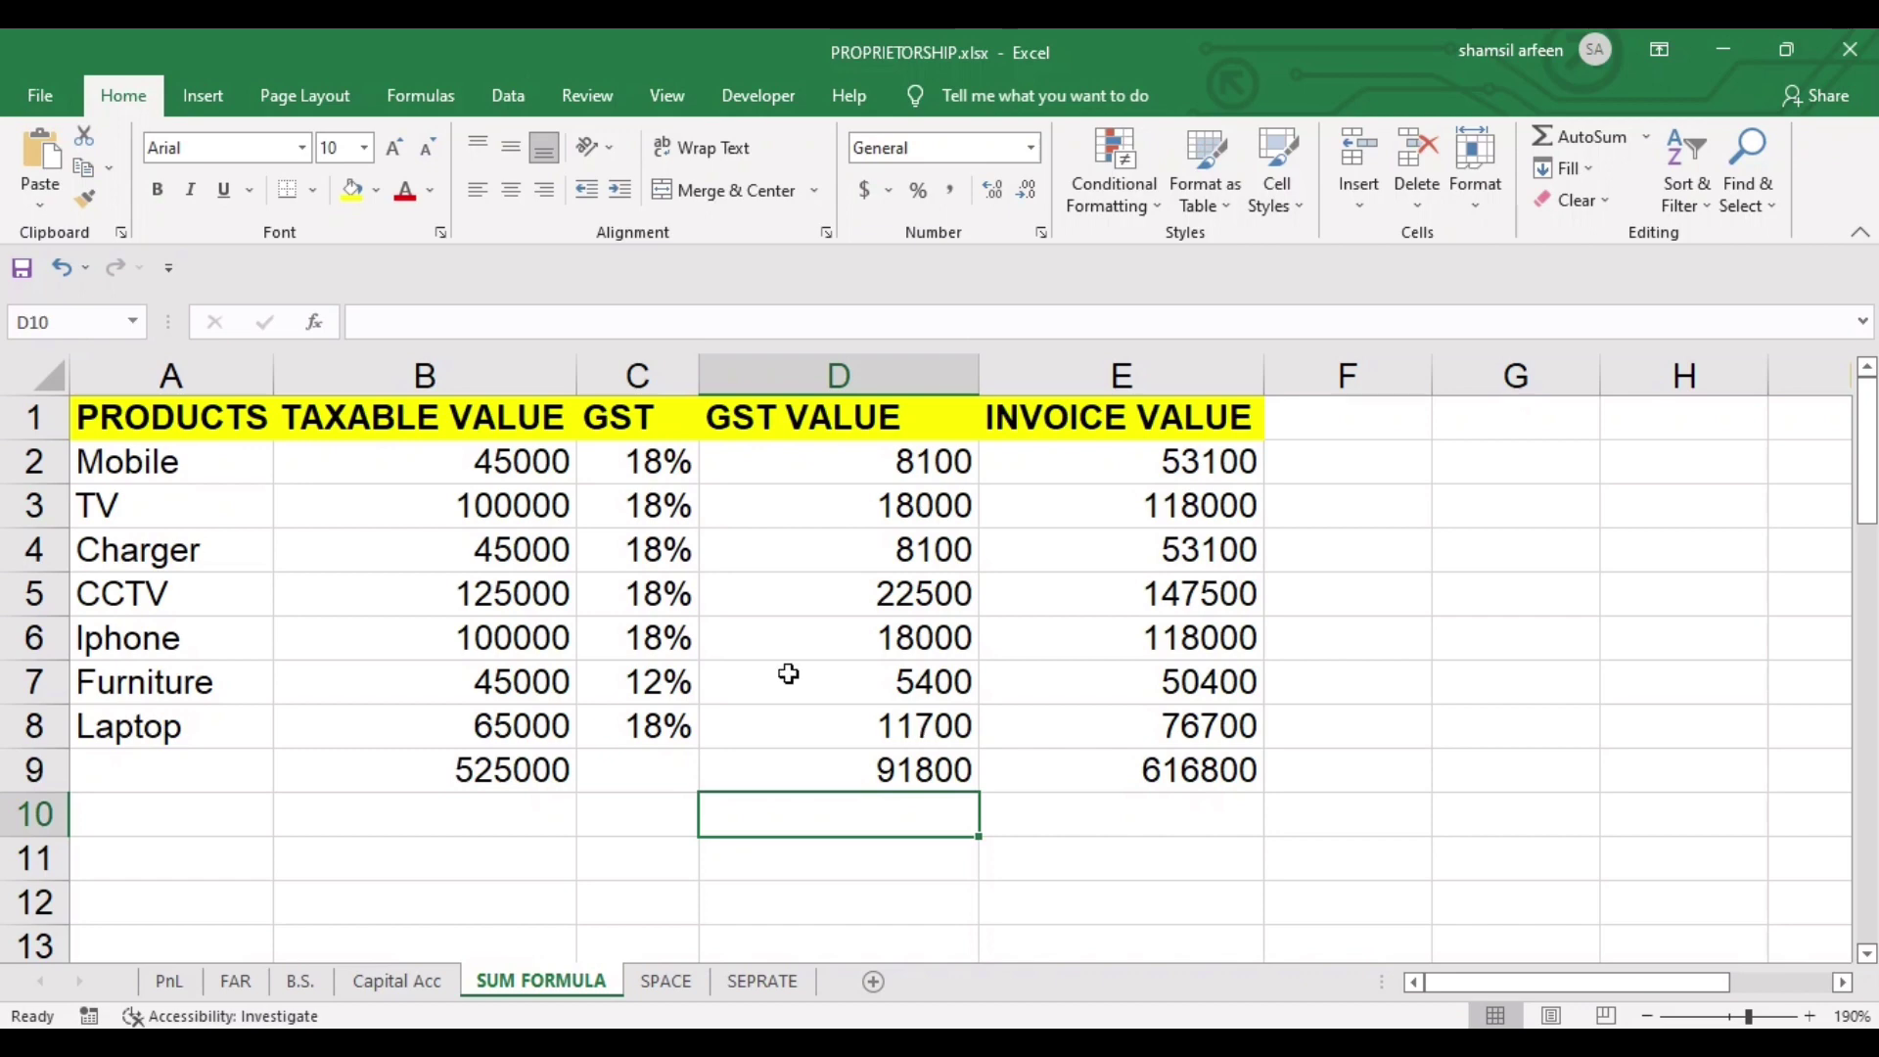
# Replace the Iphone taxable value in B6 with the text D and inspect the #VALUE! errors in D6 and D9.
pyautogui.click(475, 644)
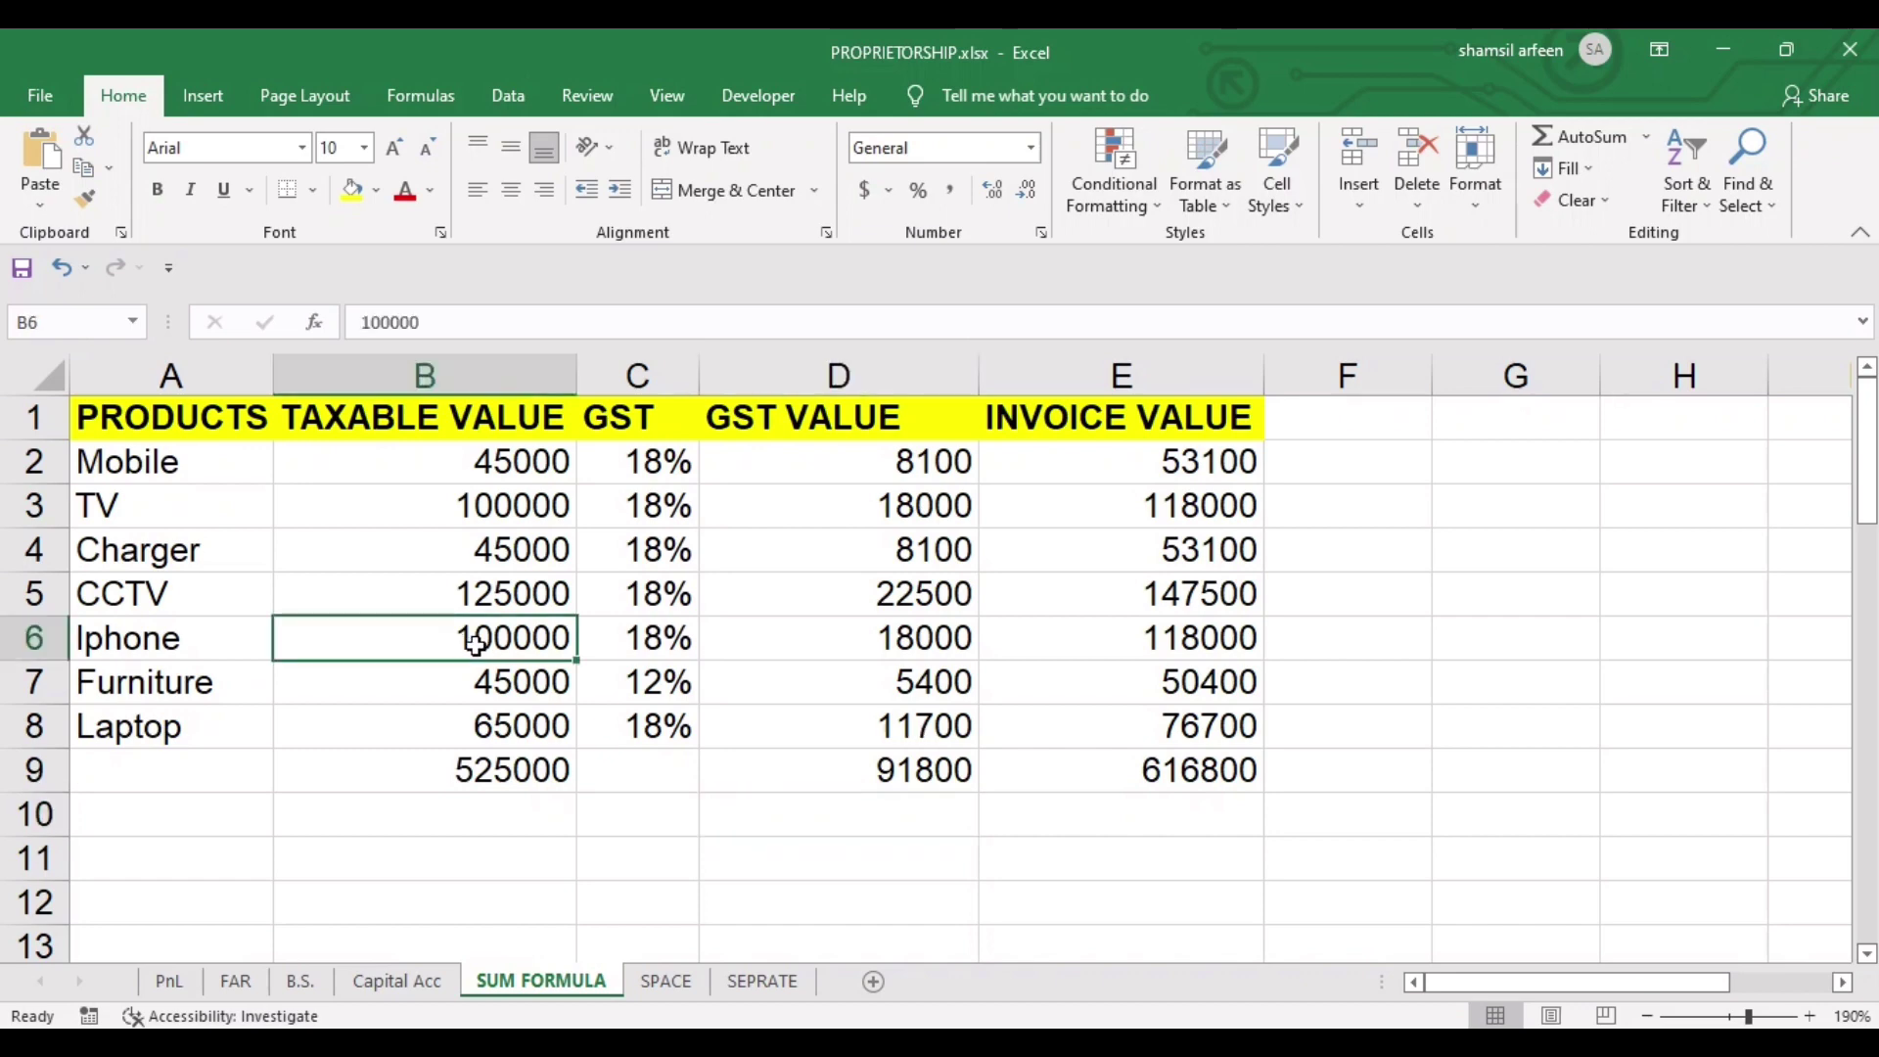
pyautogui.write('D')
pyautogui.press('Return')
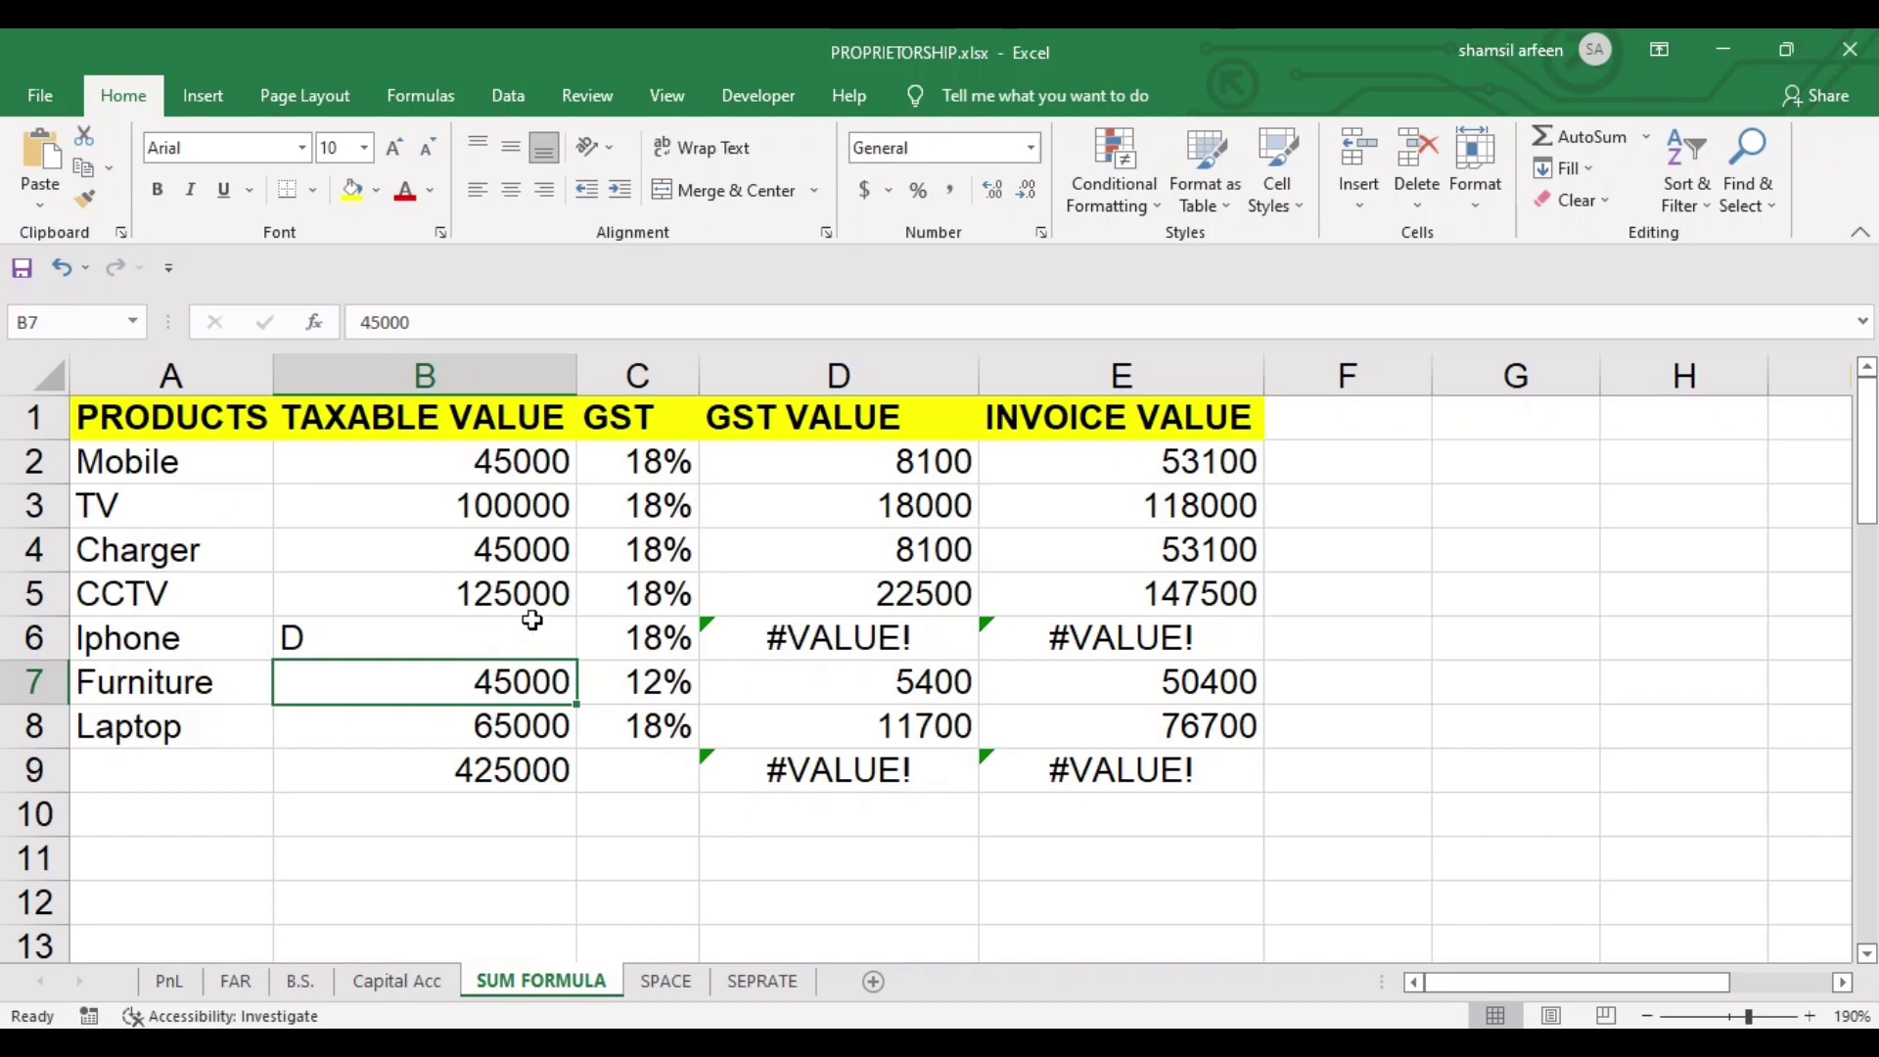
pyautogui.click(748, 619)
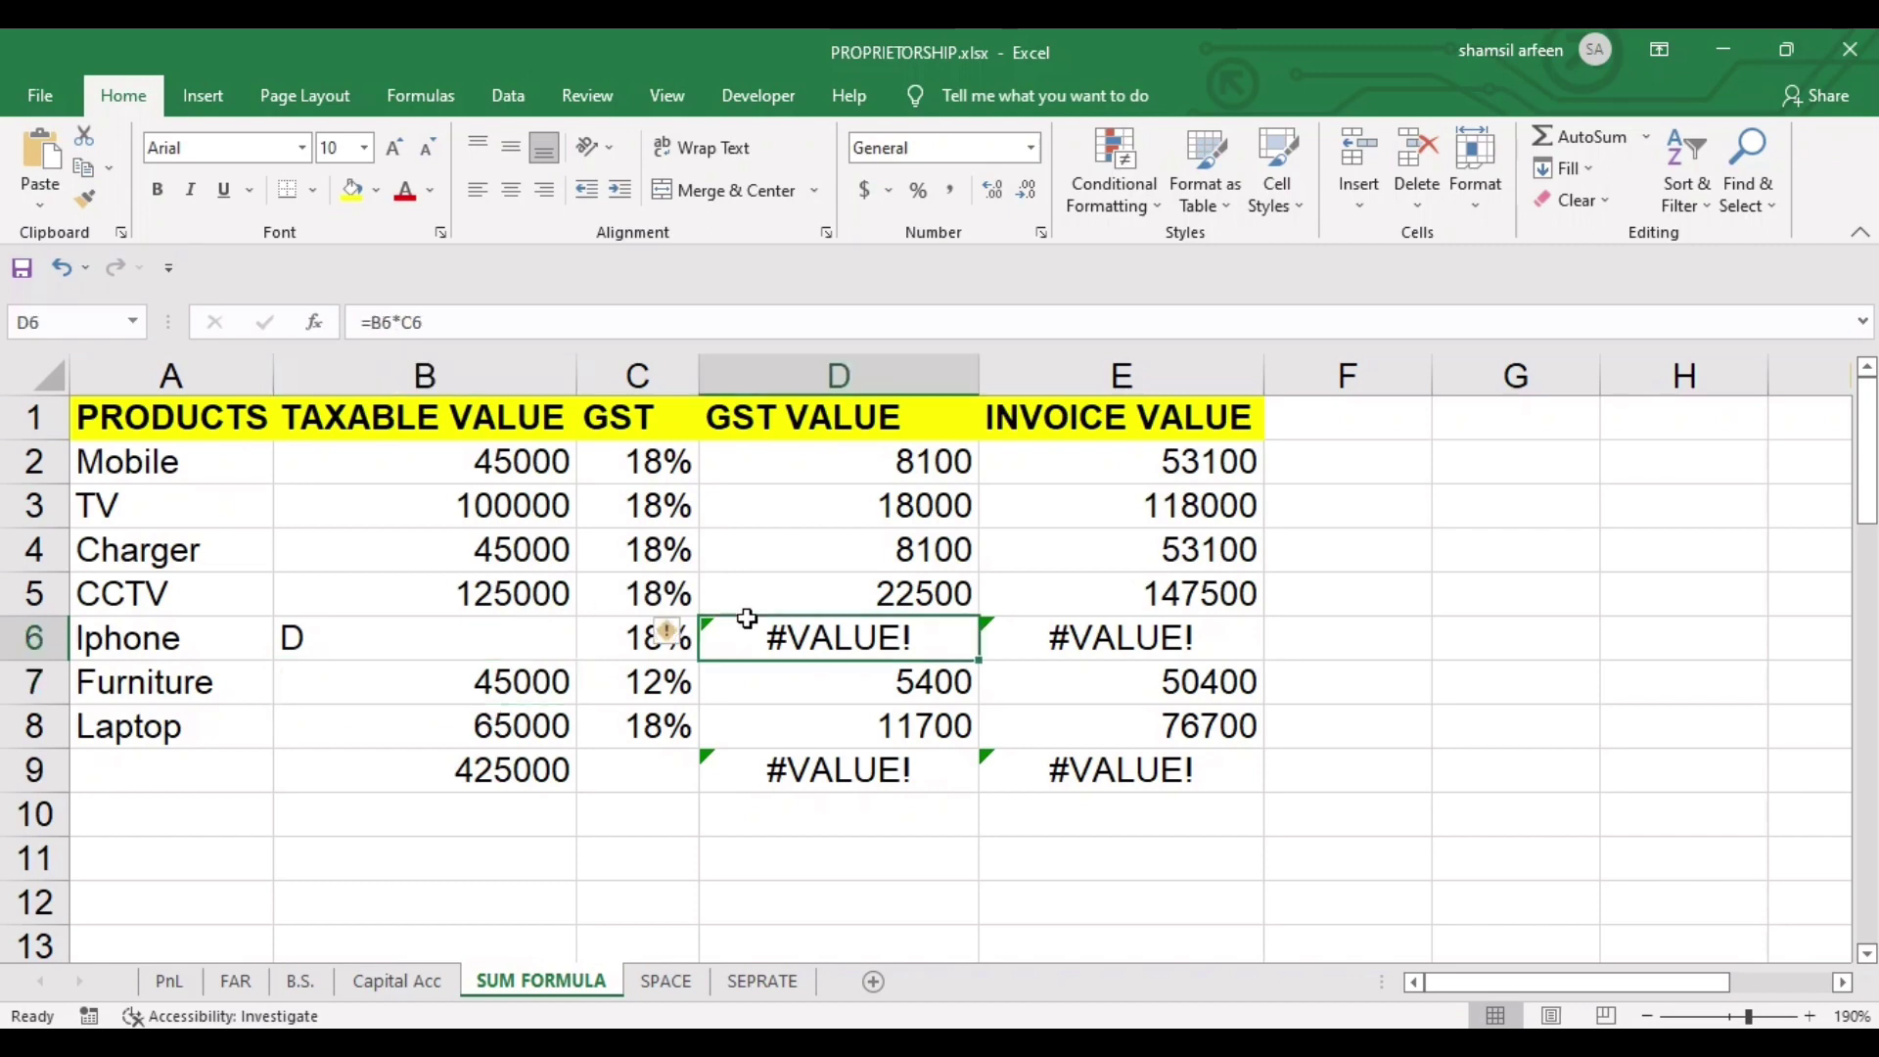
pyautogui.click(765, 764)
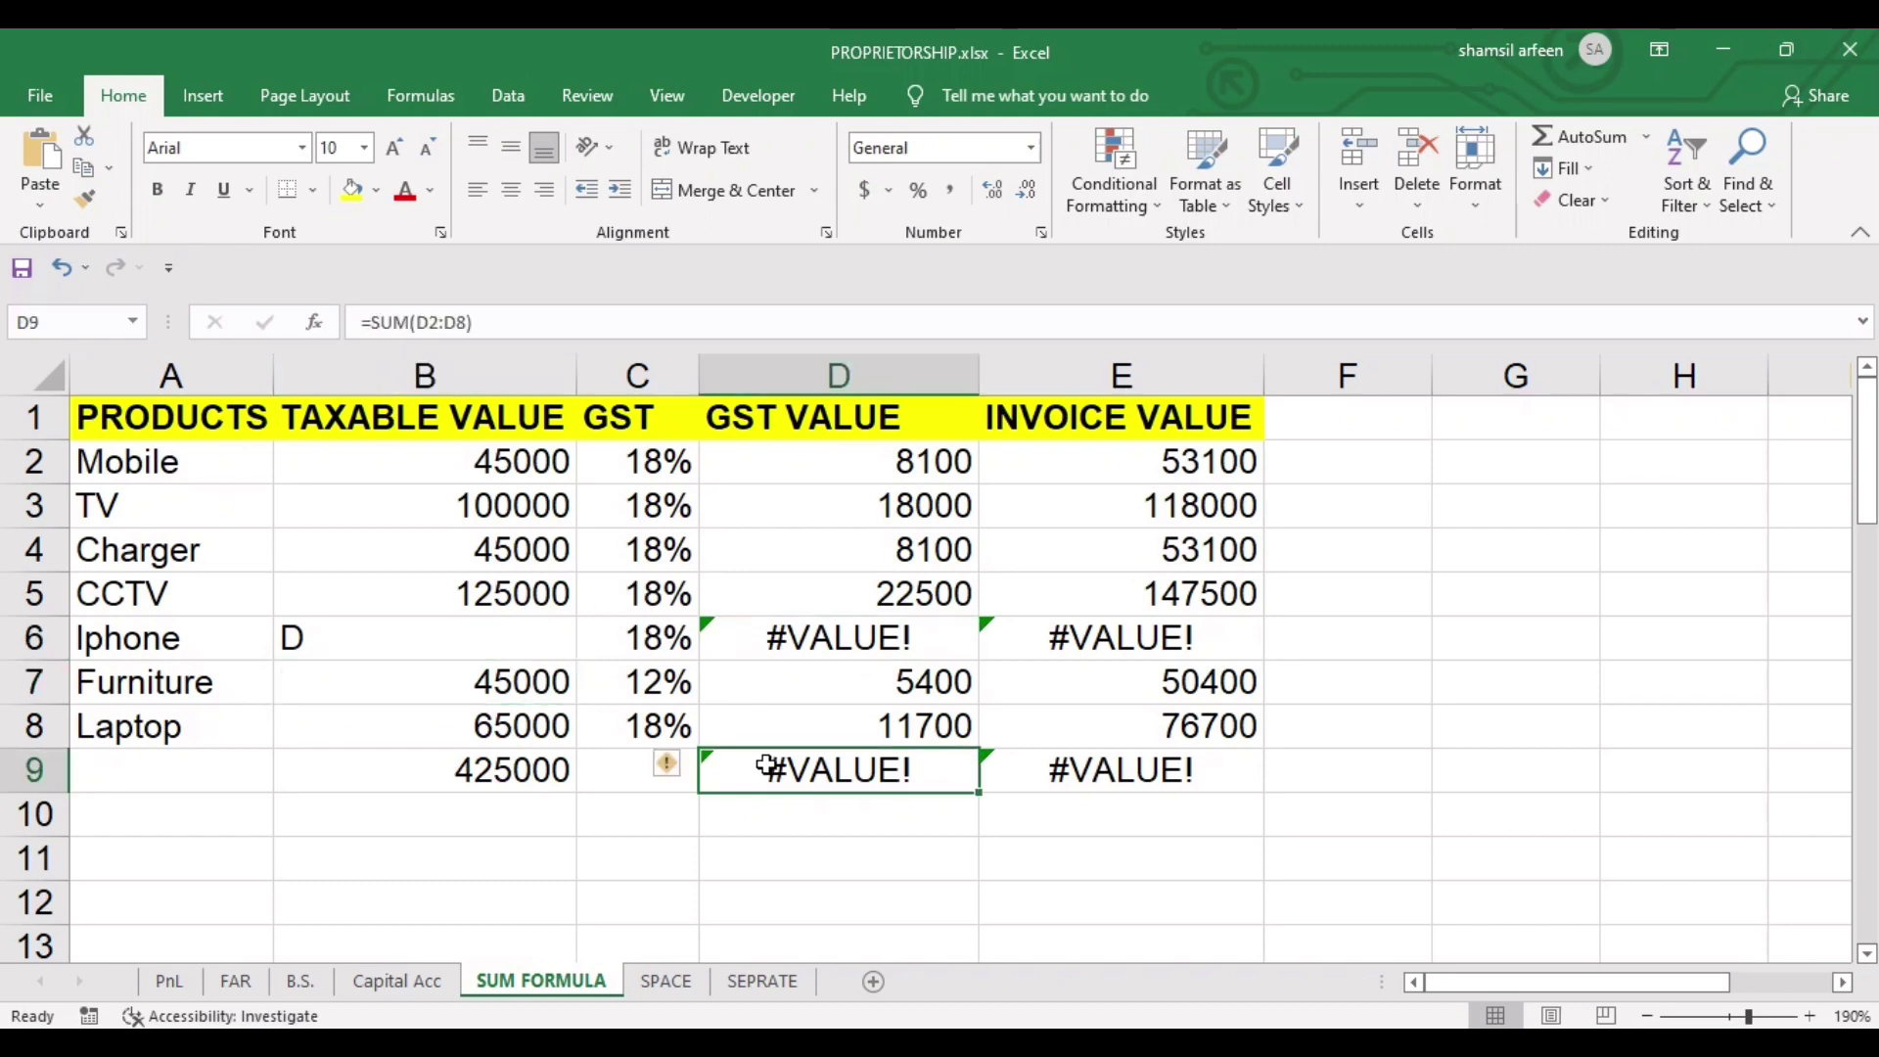
pyautogui.click(404, 635)
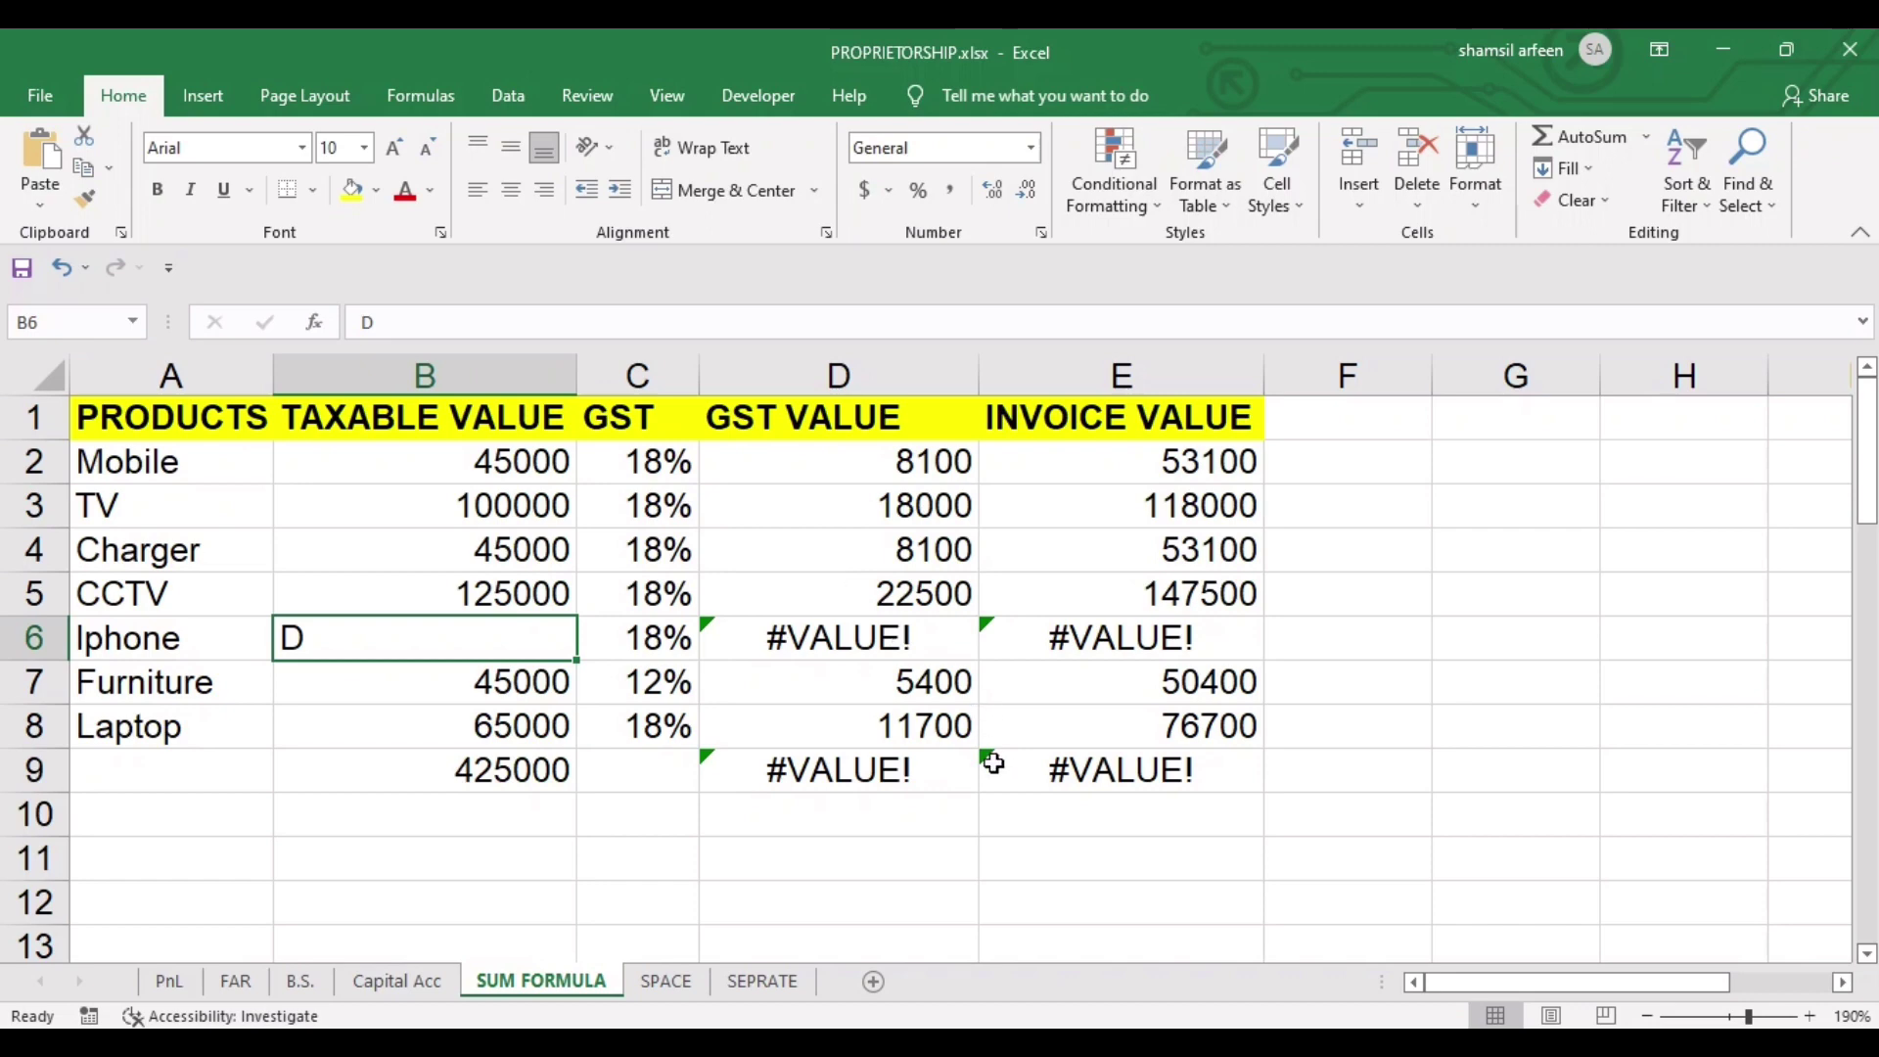
pyautogui.click(861, 773)
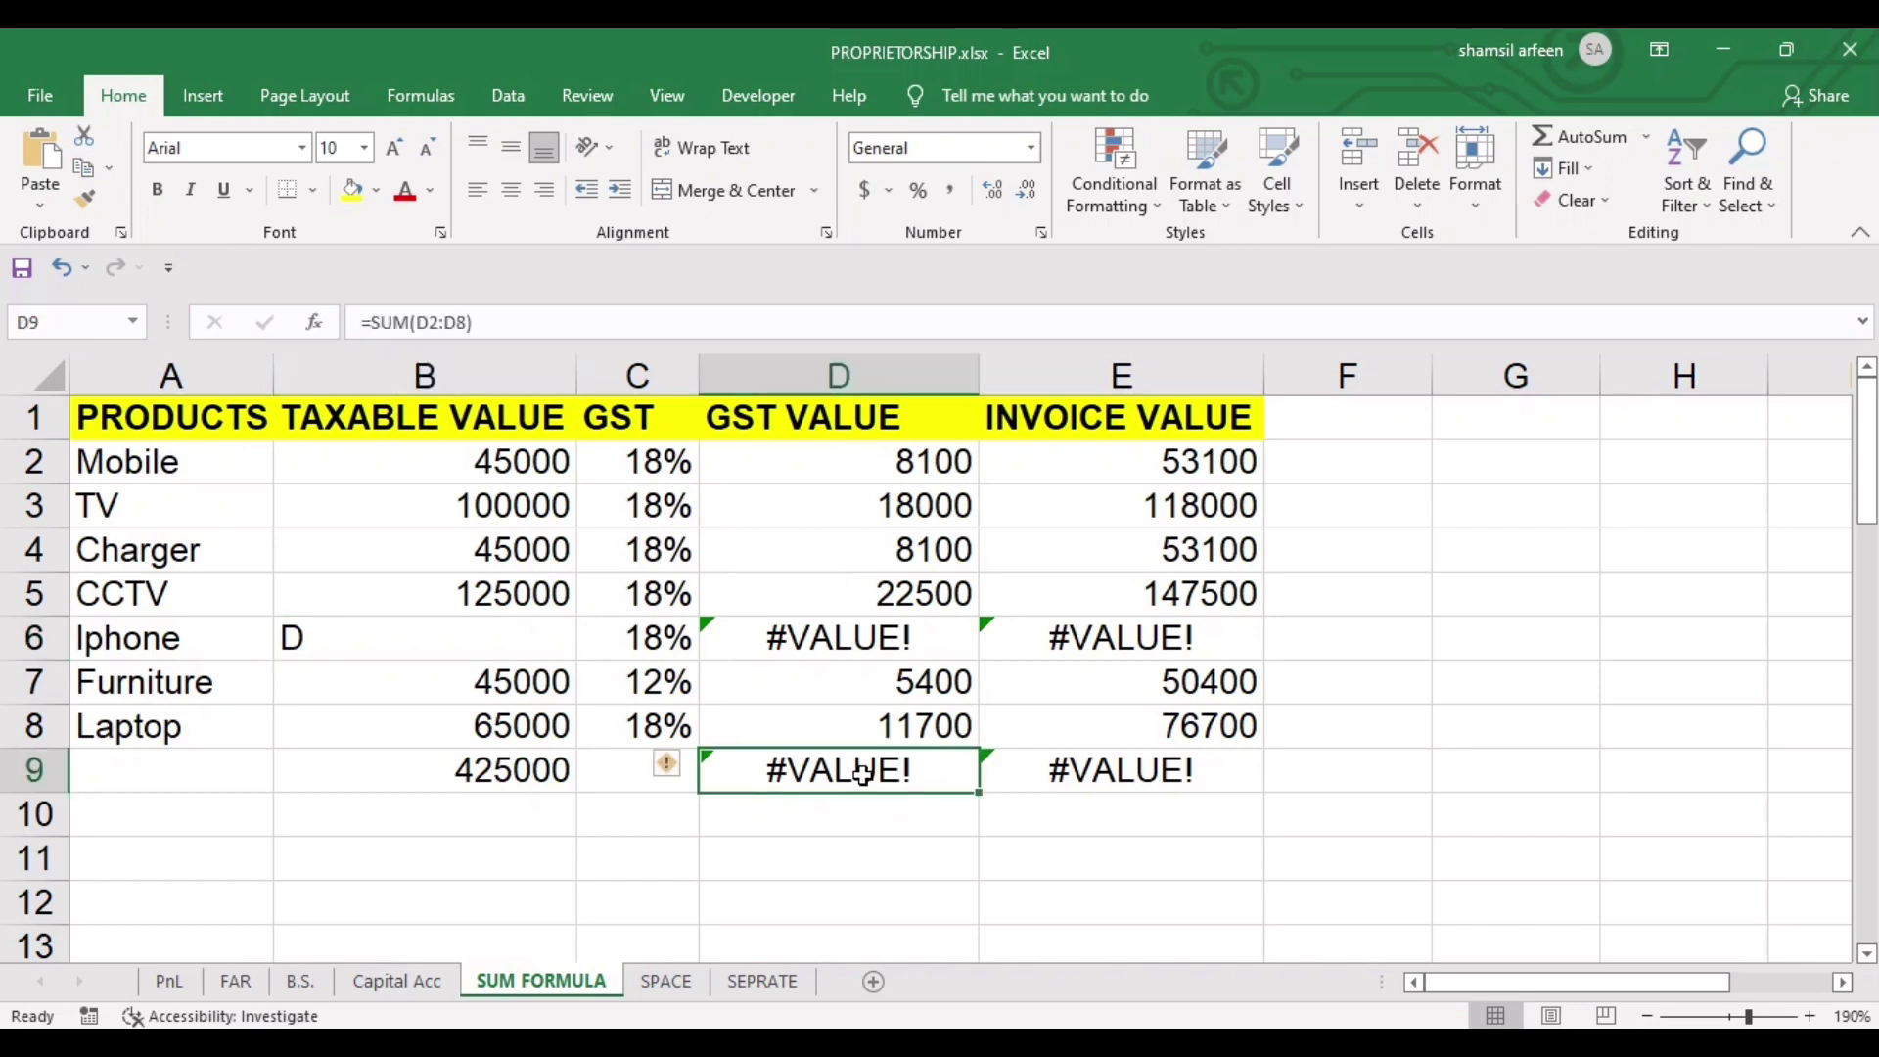
# Enter =AGGREGATE(9,6,D2:D8) in D9 so the GST VALUE total skips the error and shows 73800.
pyautogui.write('=A')
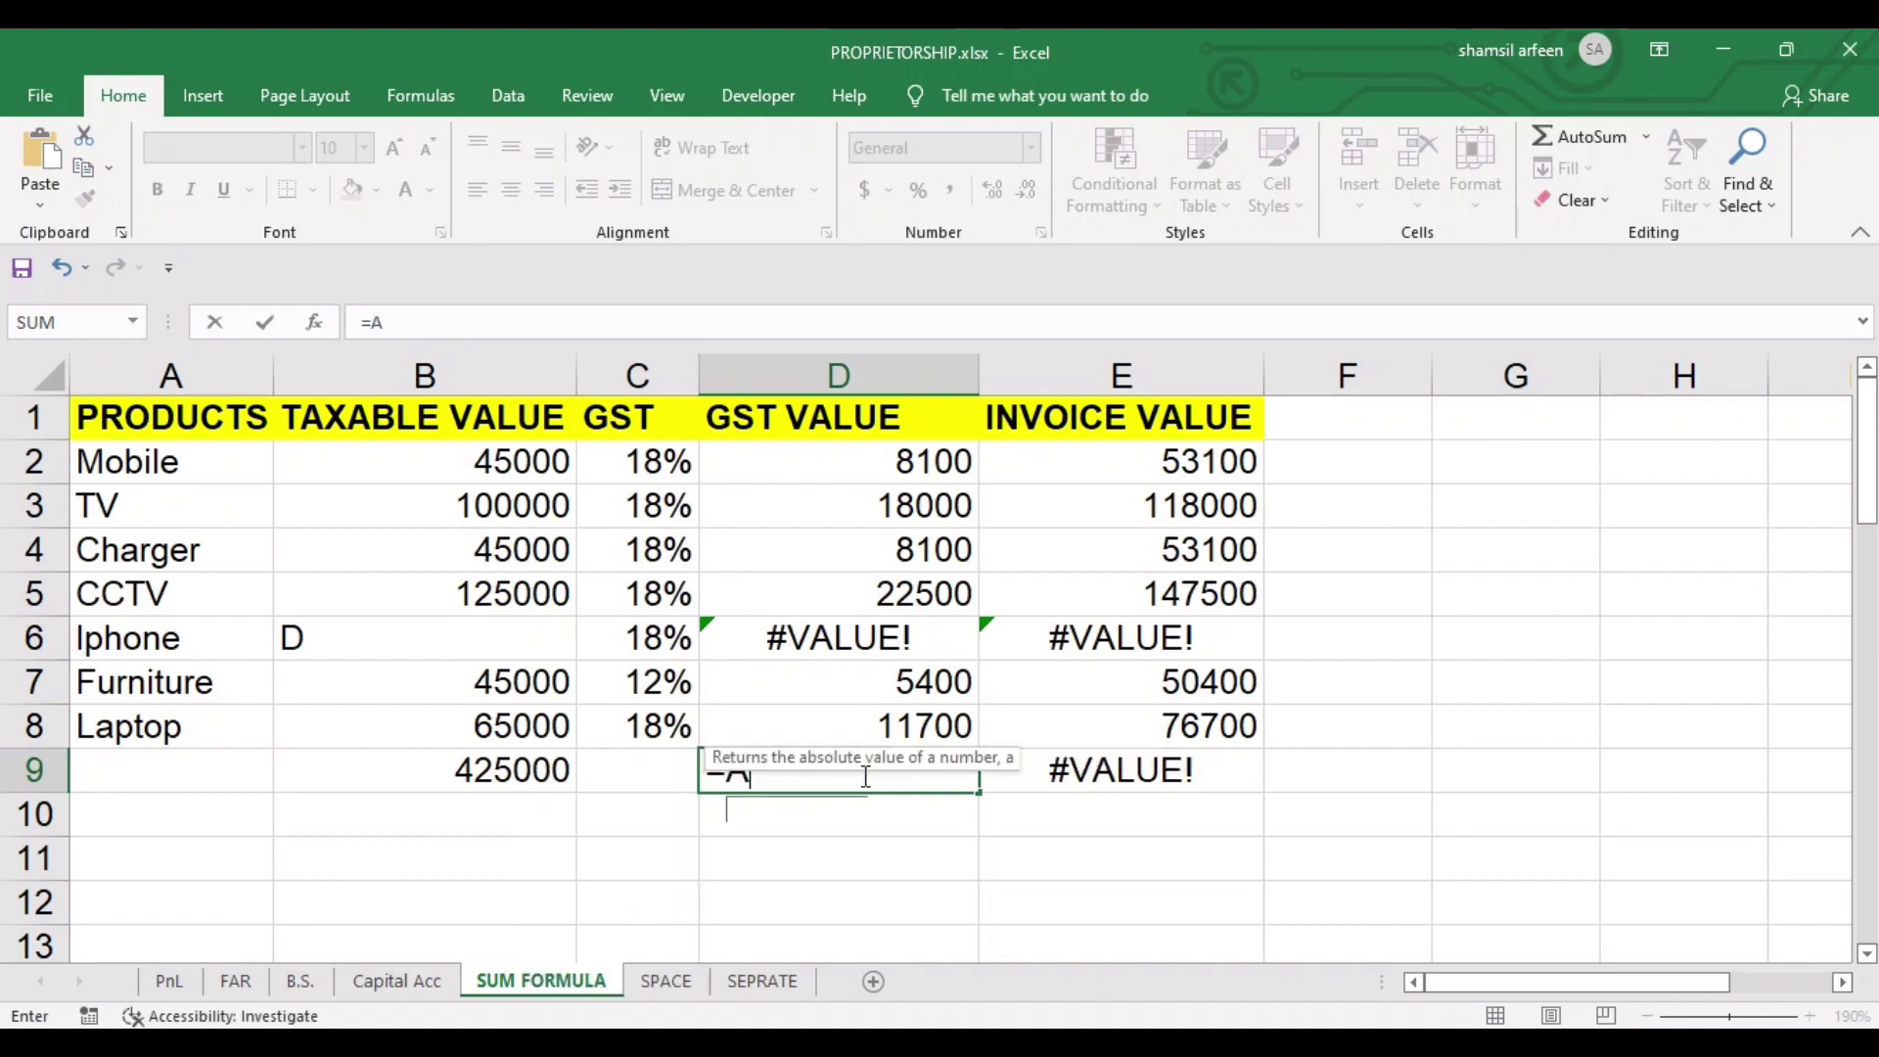
pyautogui.write('GGRE')
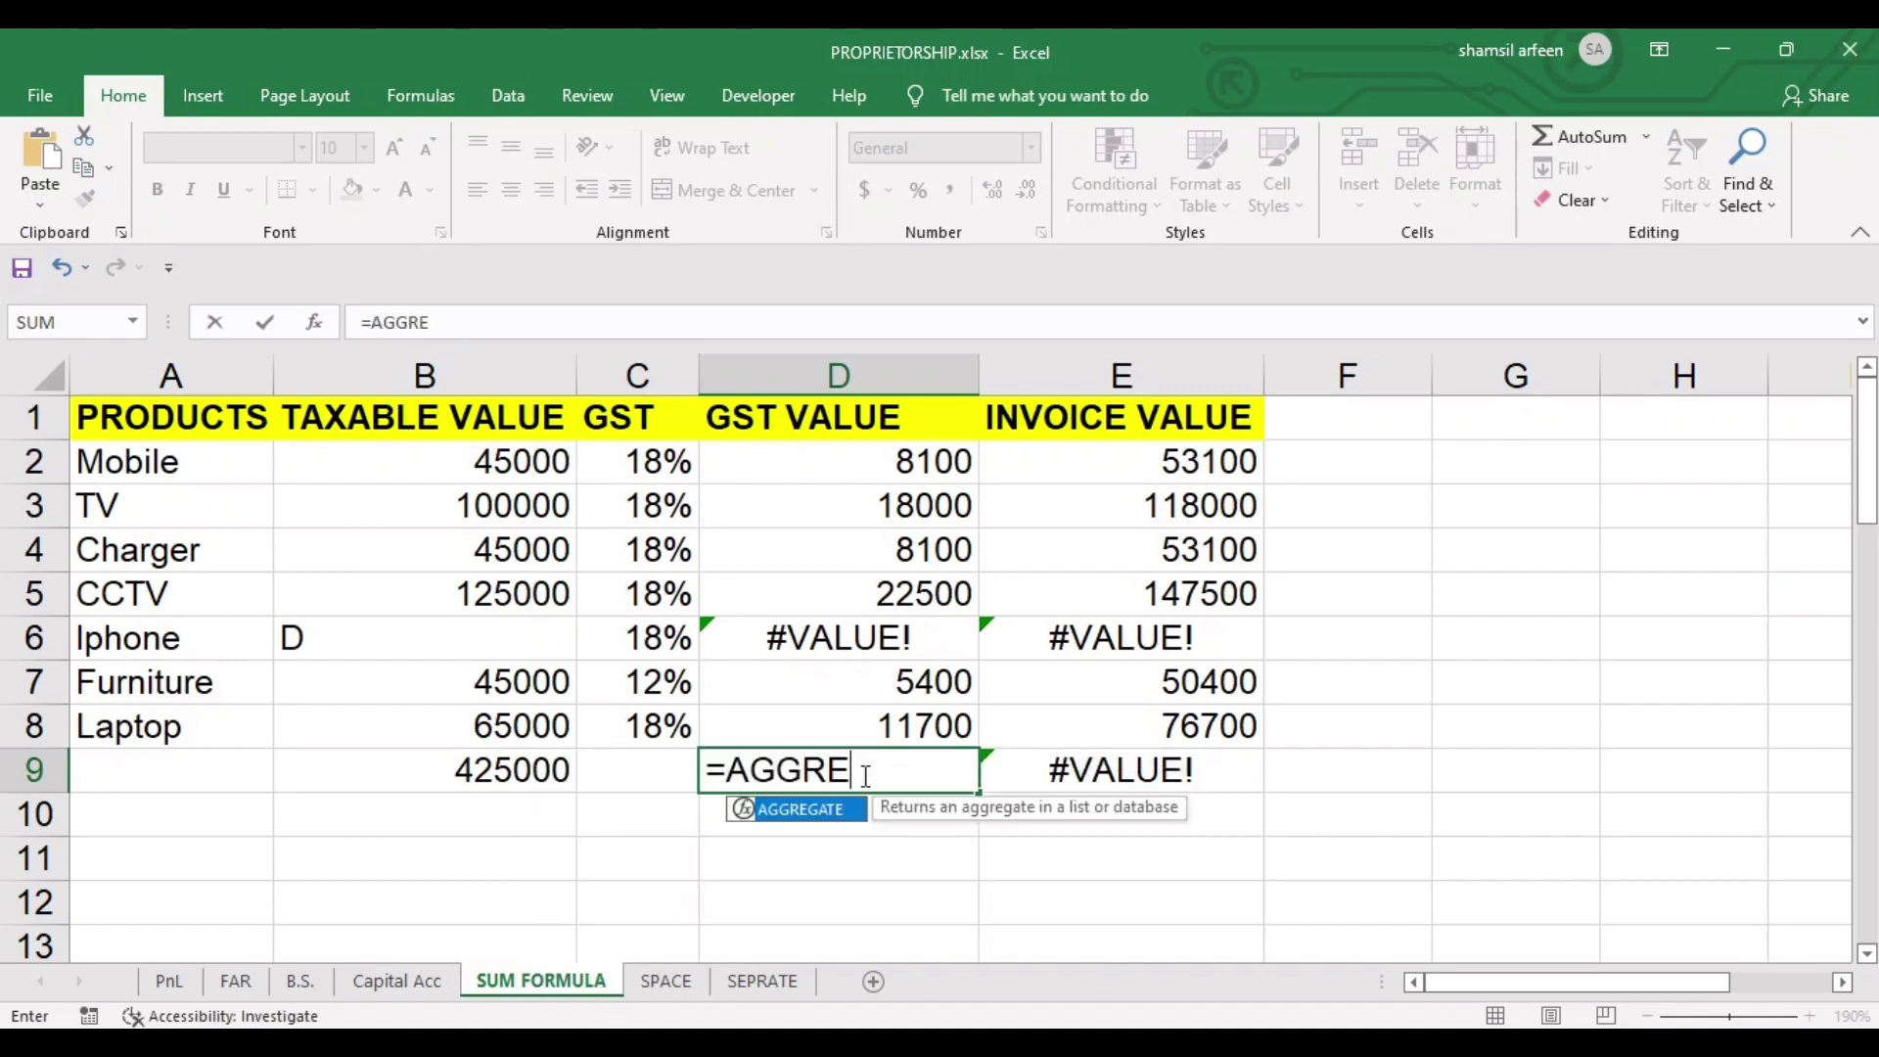
pyautogui.doubleClick(782, 813)
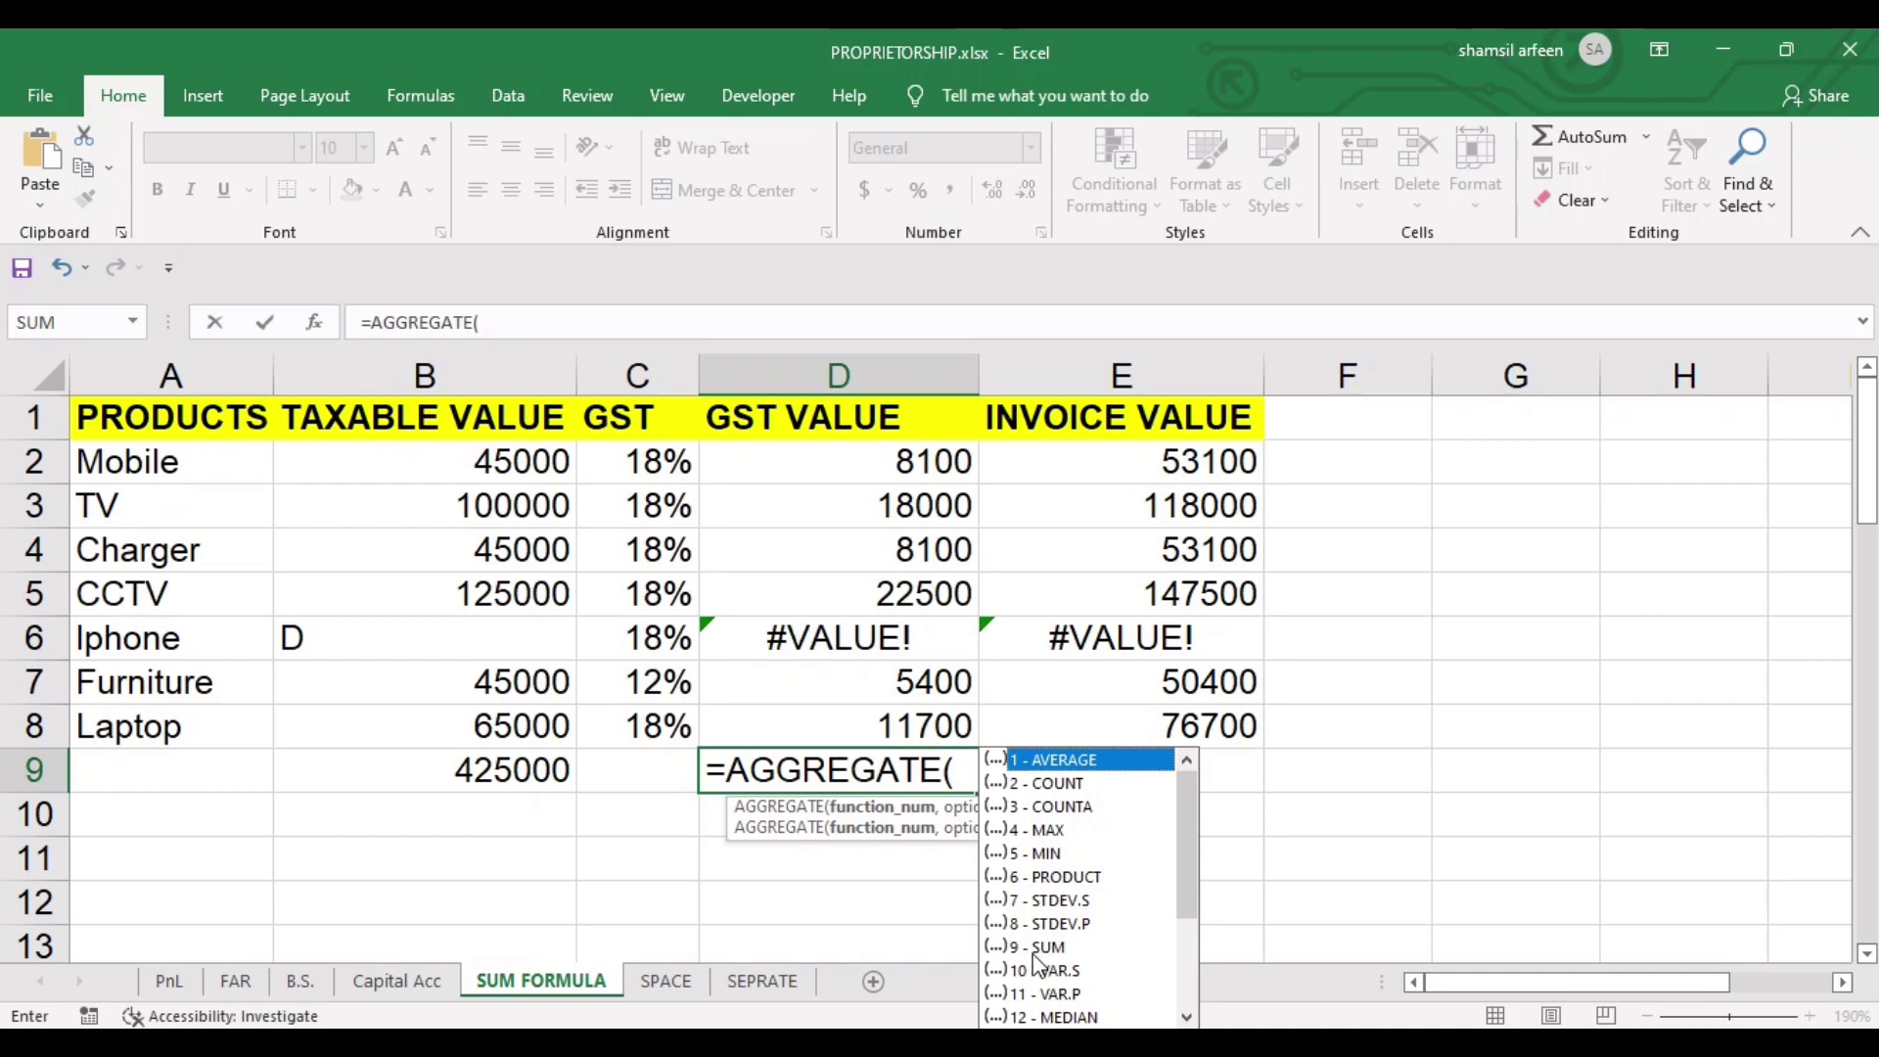
pyautogui.write('9')
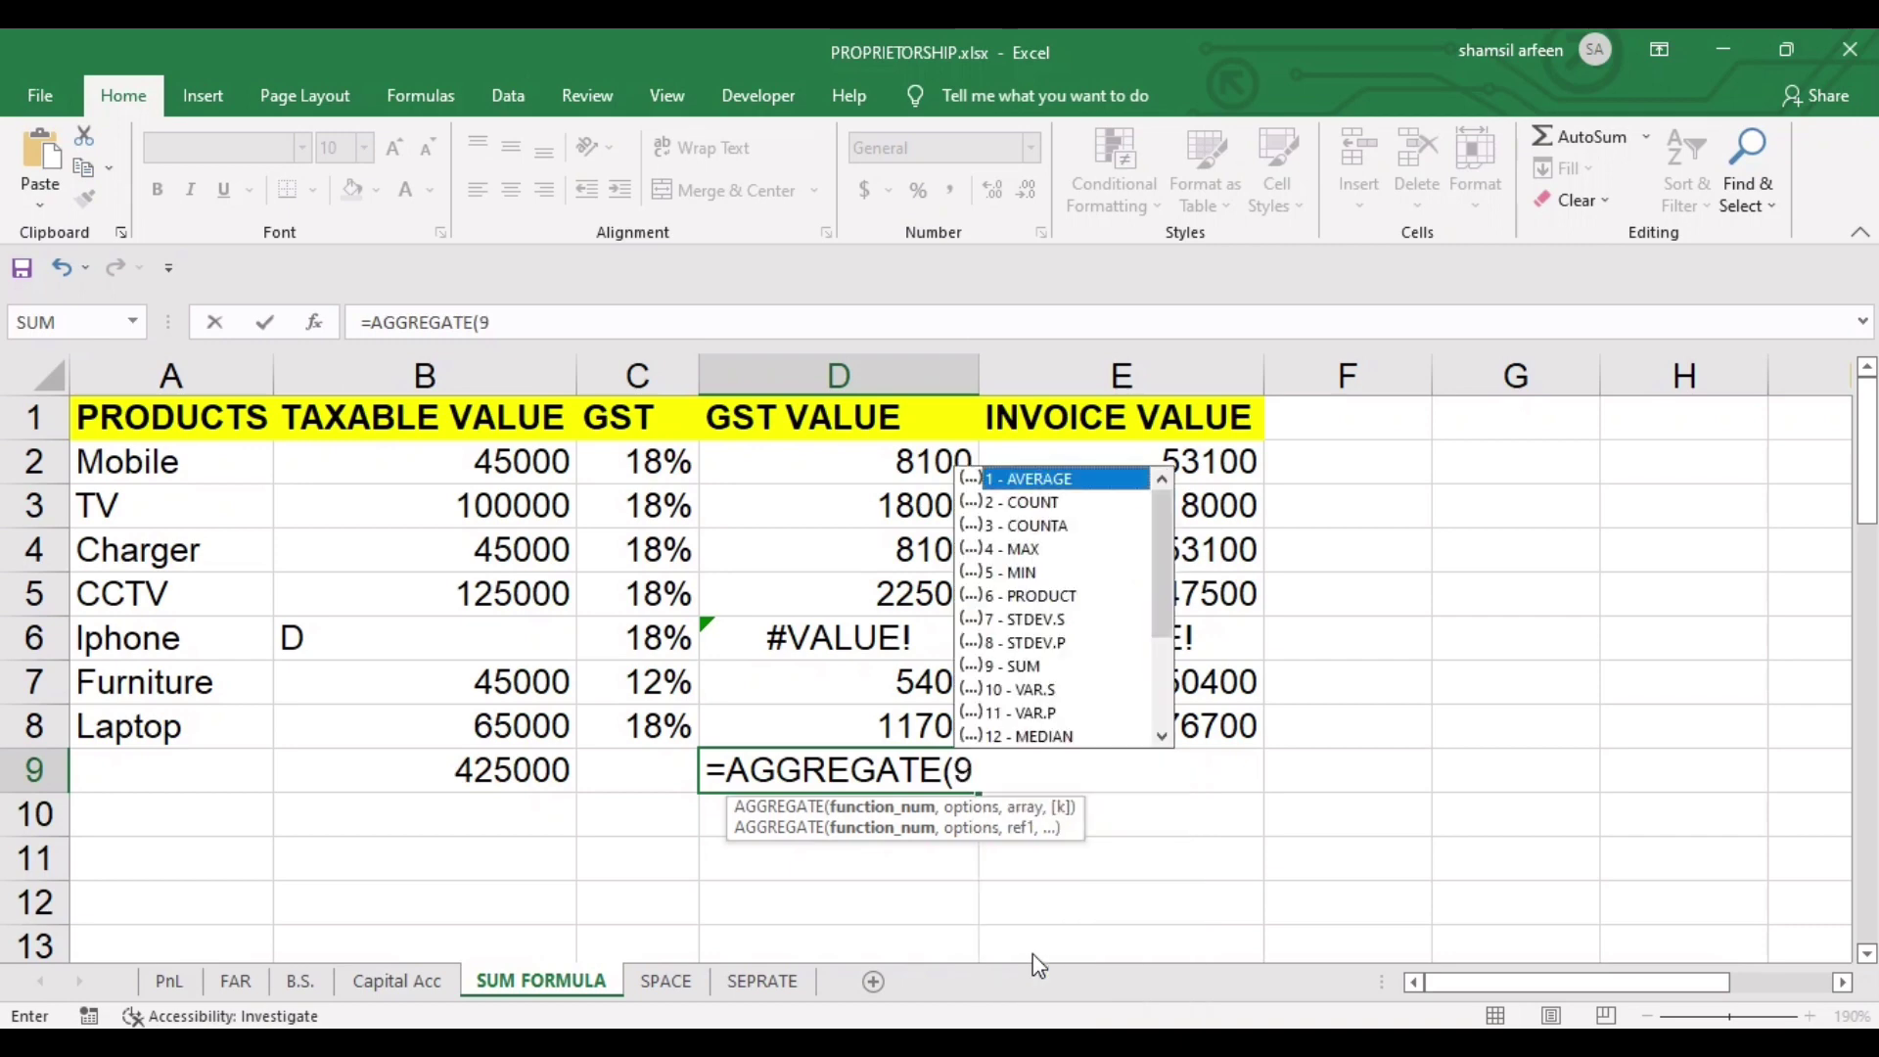
pyautogui.write(',')
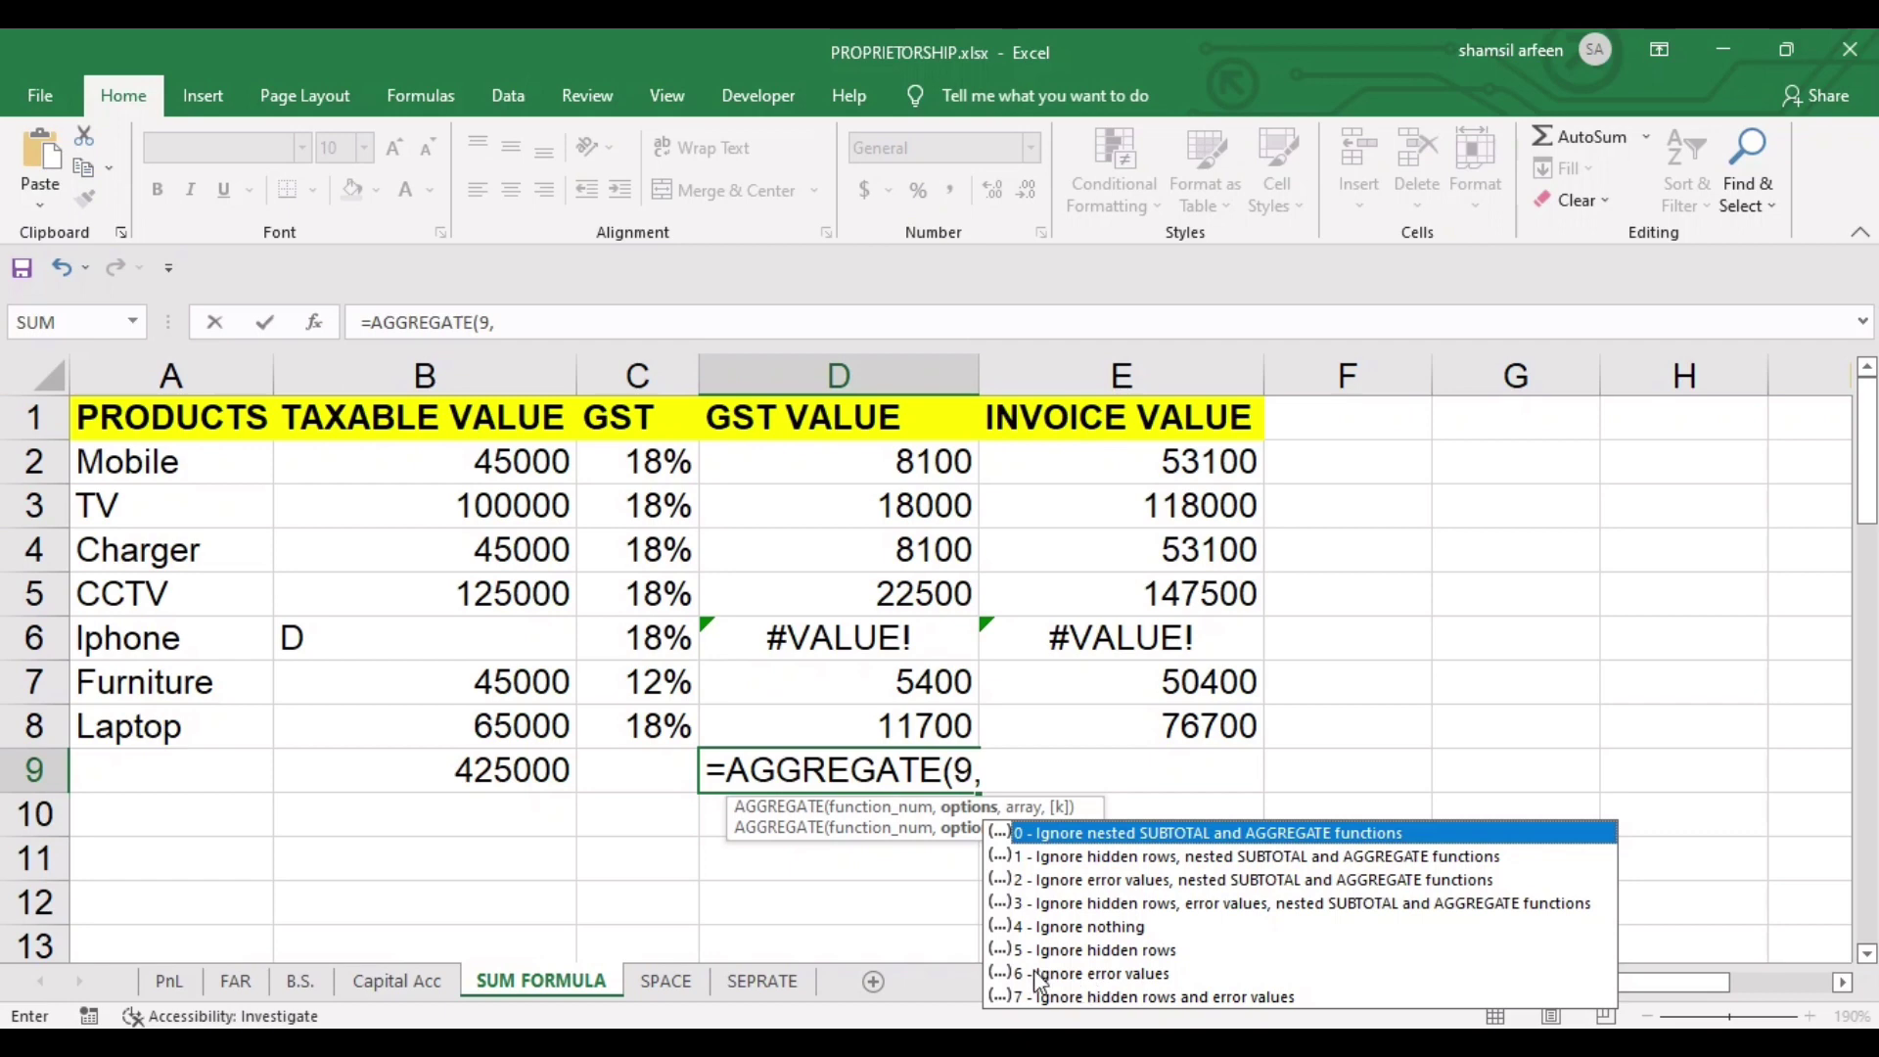
pyautogui.write('6')
pyautogui.write(',')
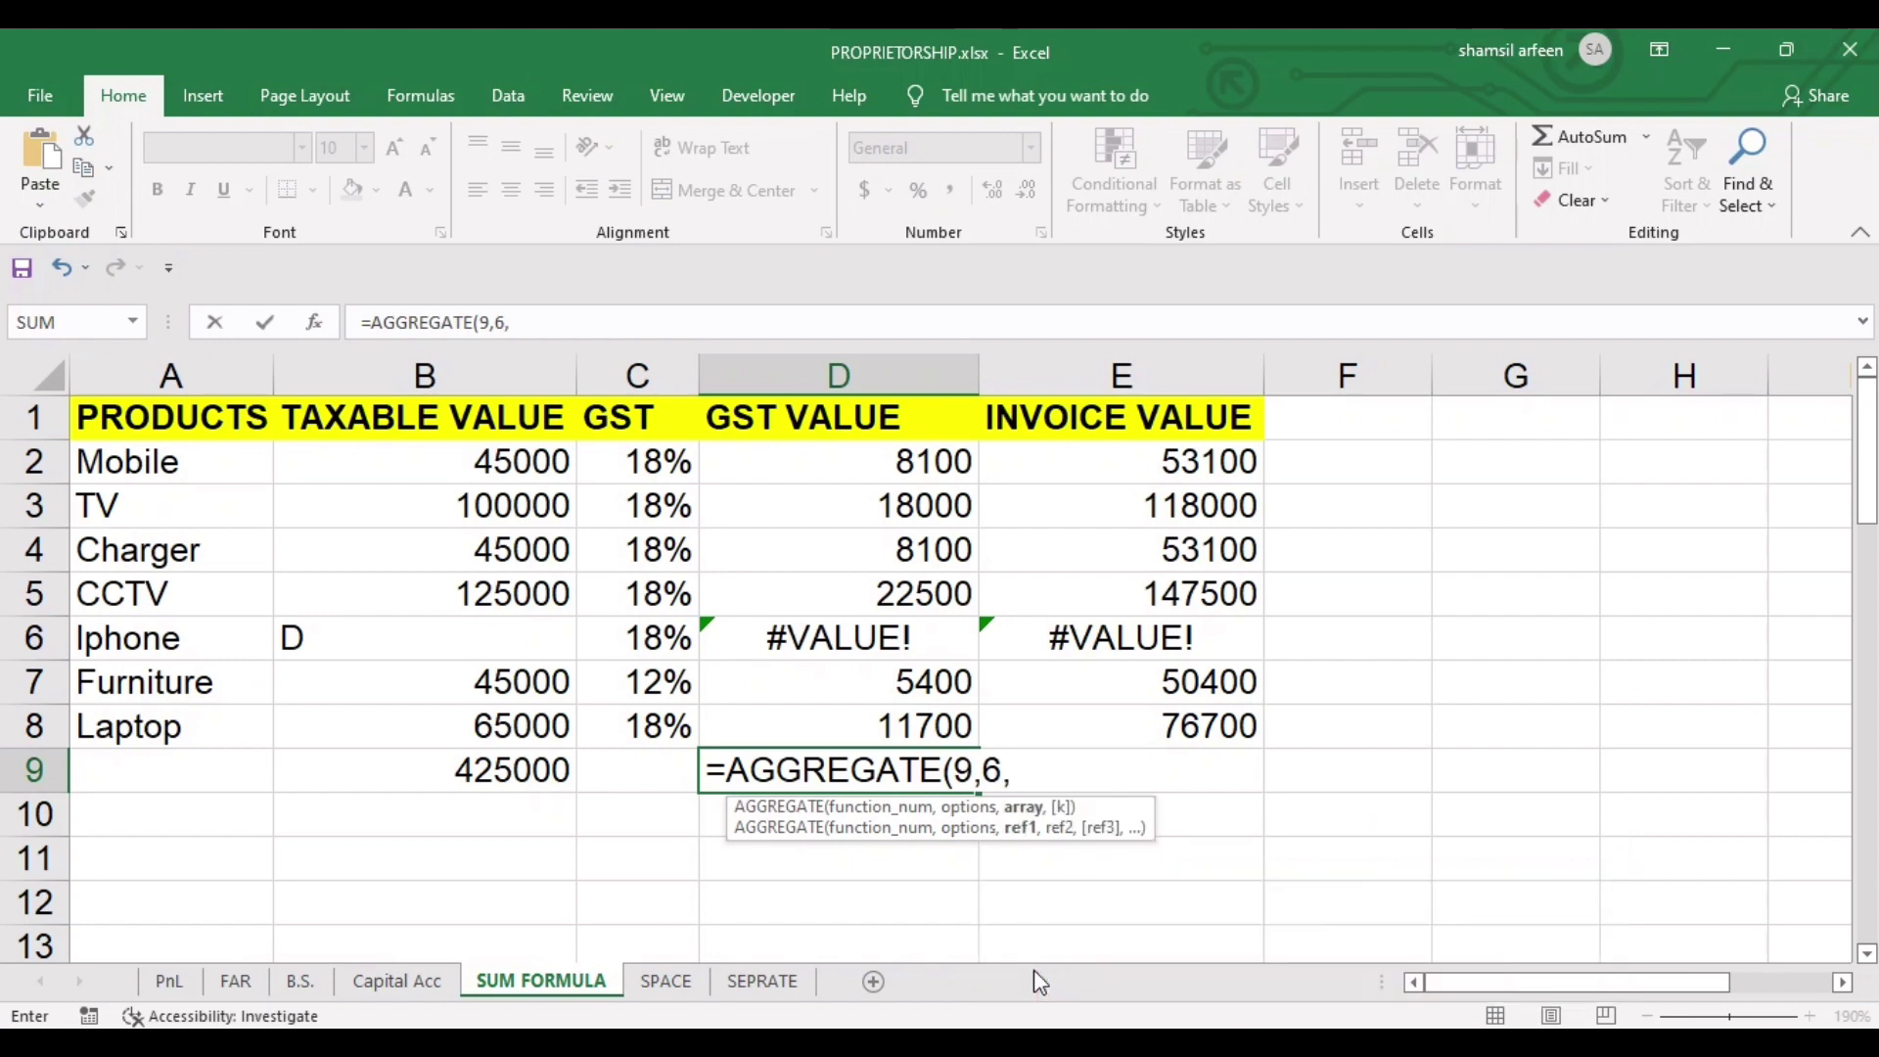
pyautogui.moveTo(874, 460); pyautogui.dragTo(913, 724)
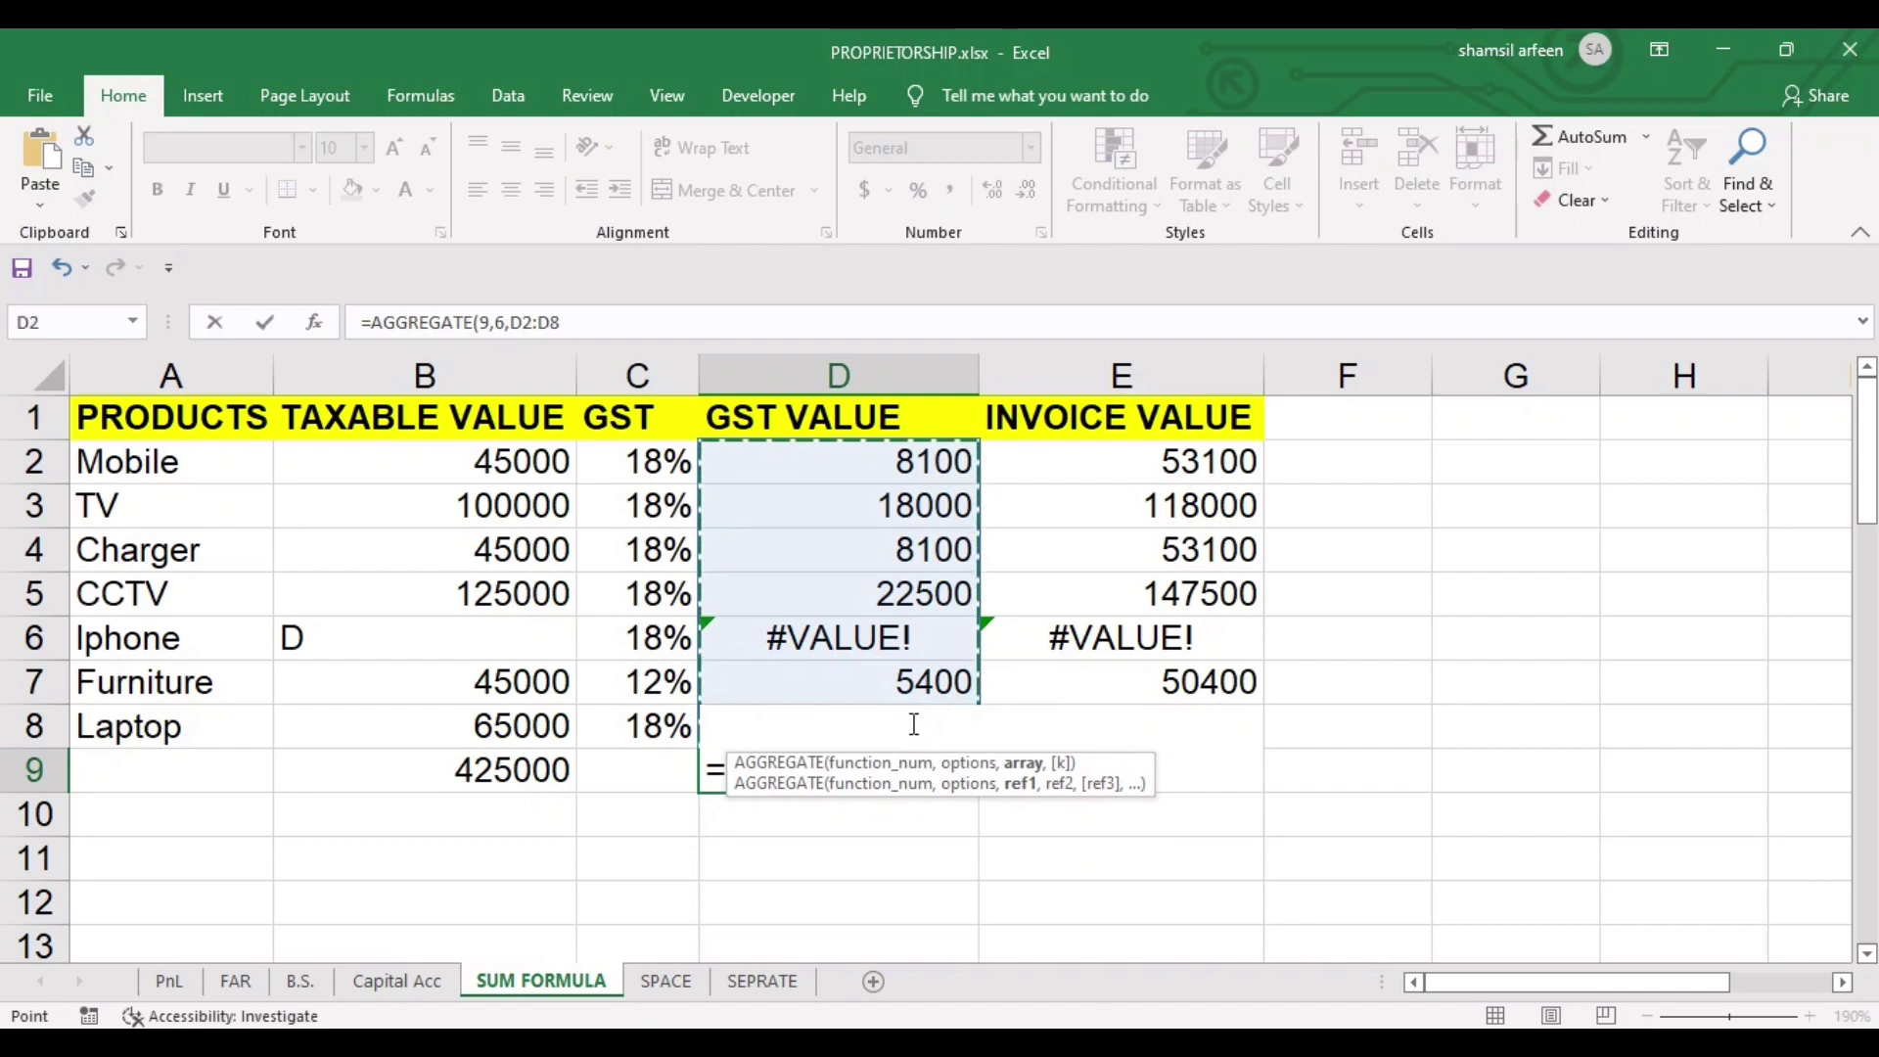
pyautogui.write(')')
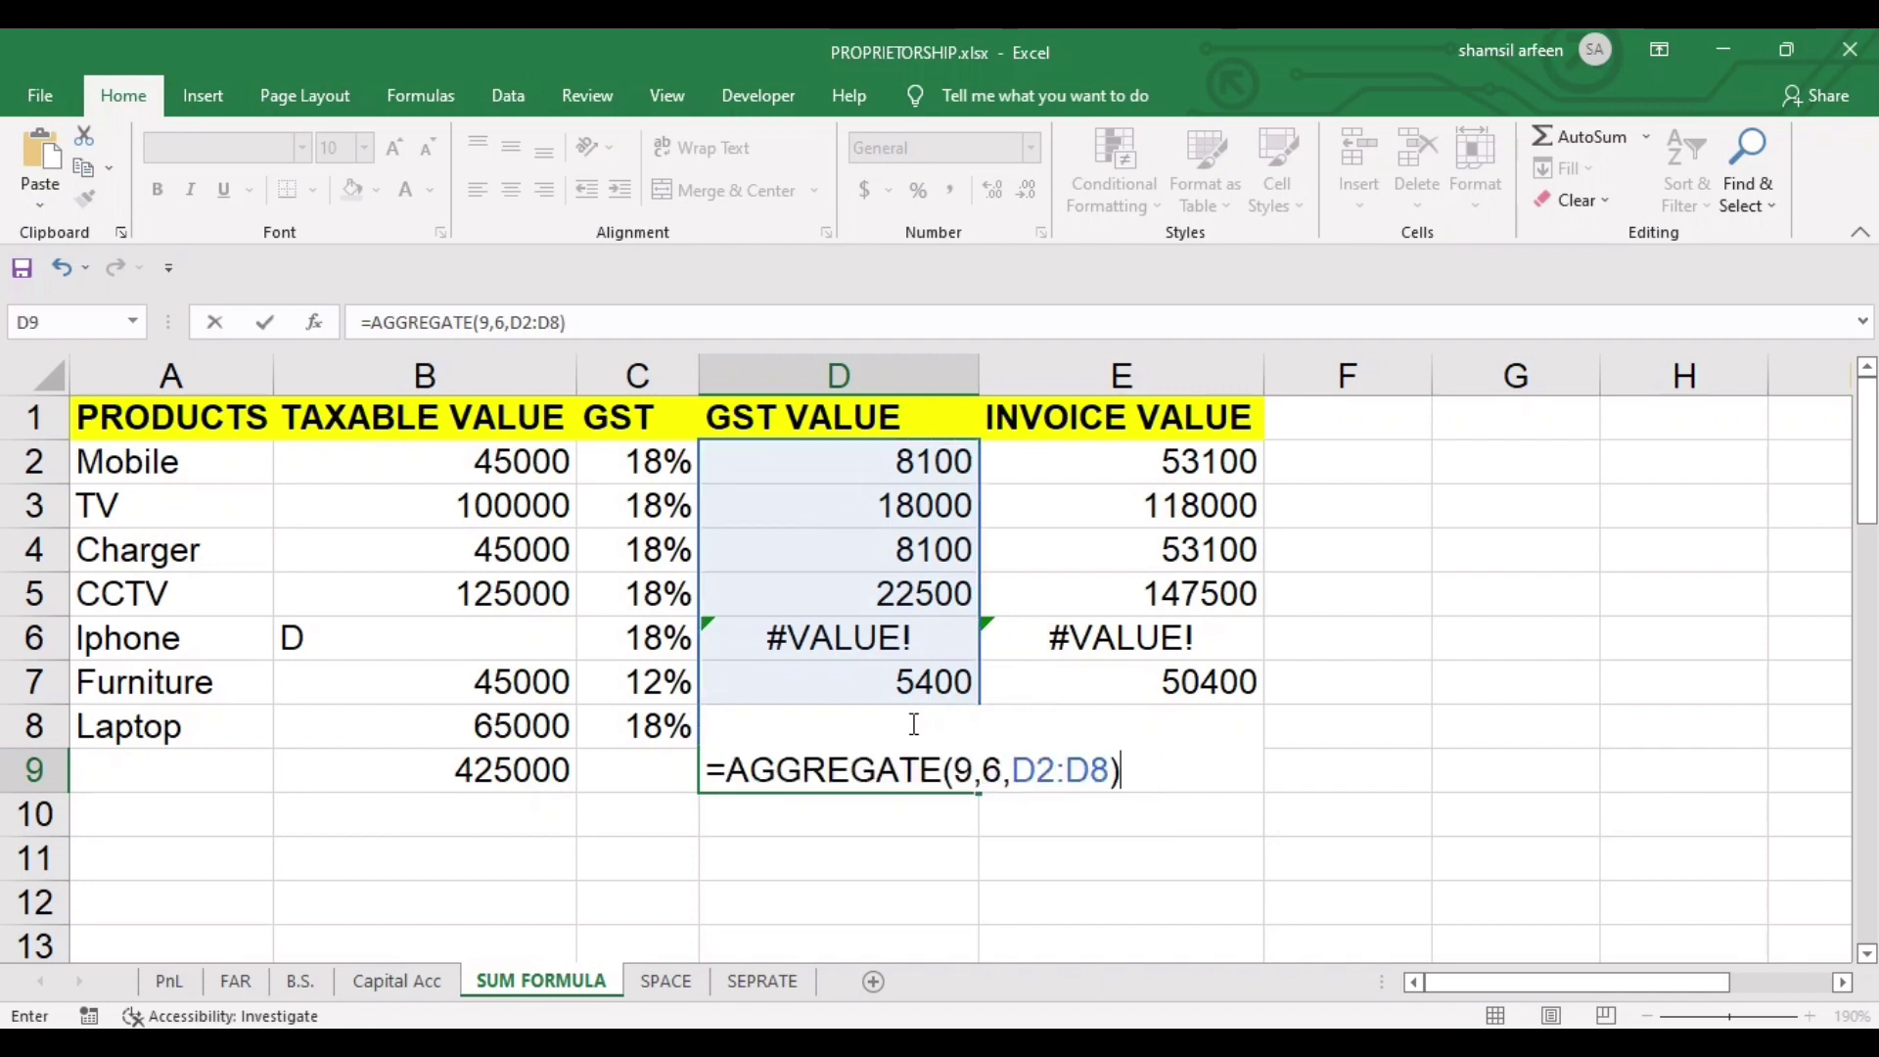
pyautogui.press('Return')
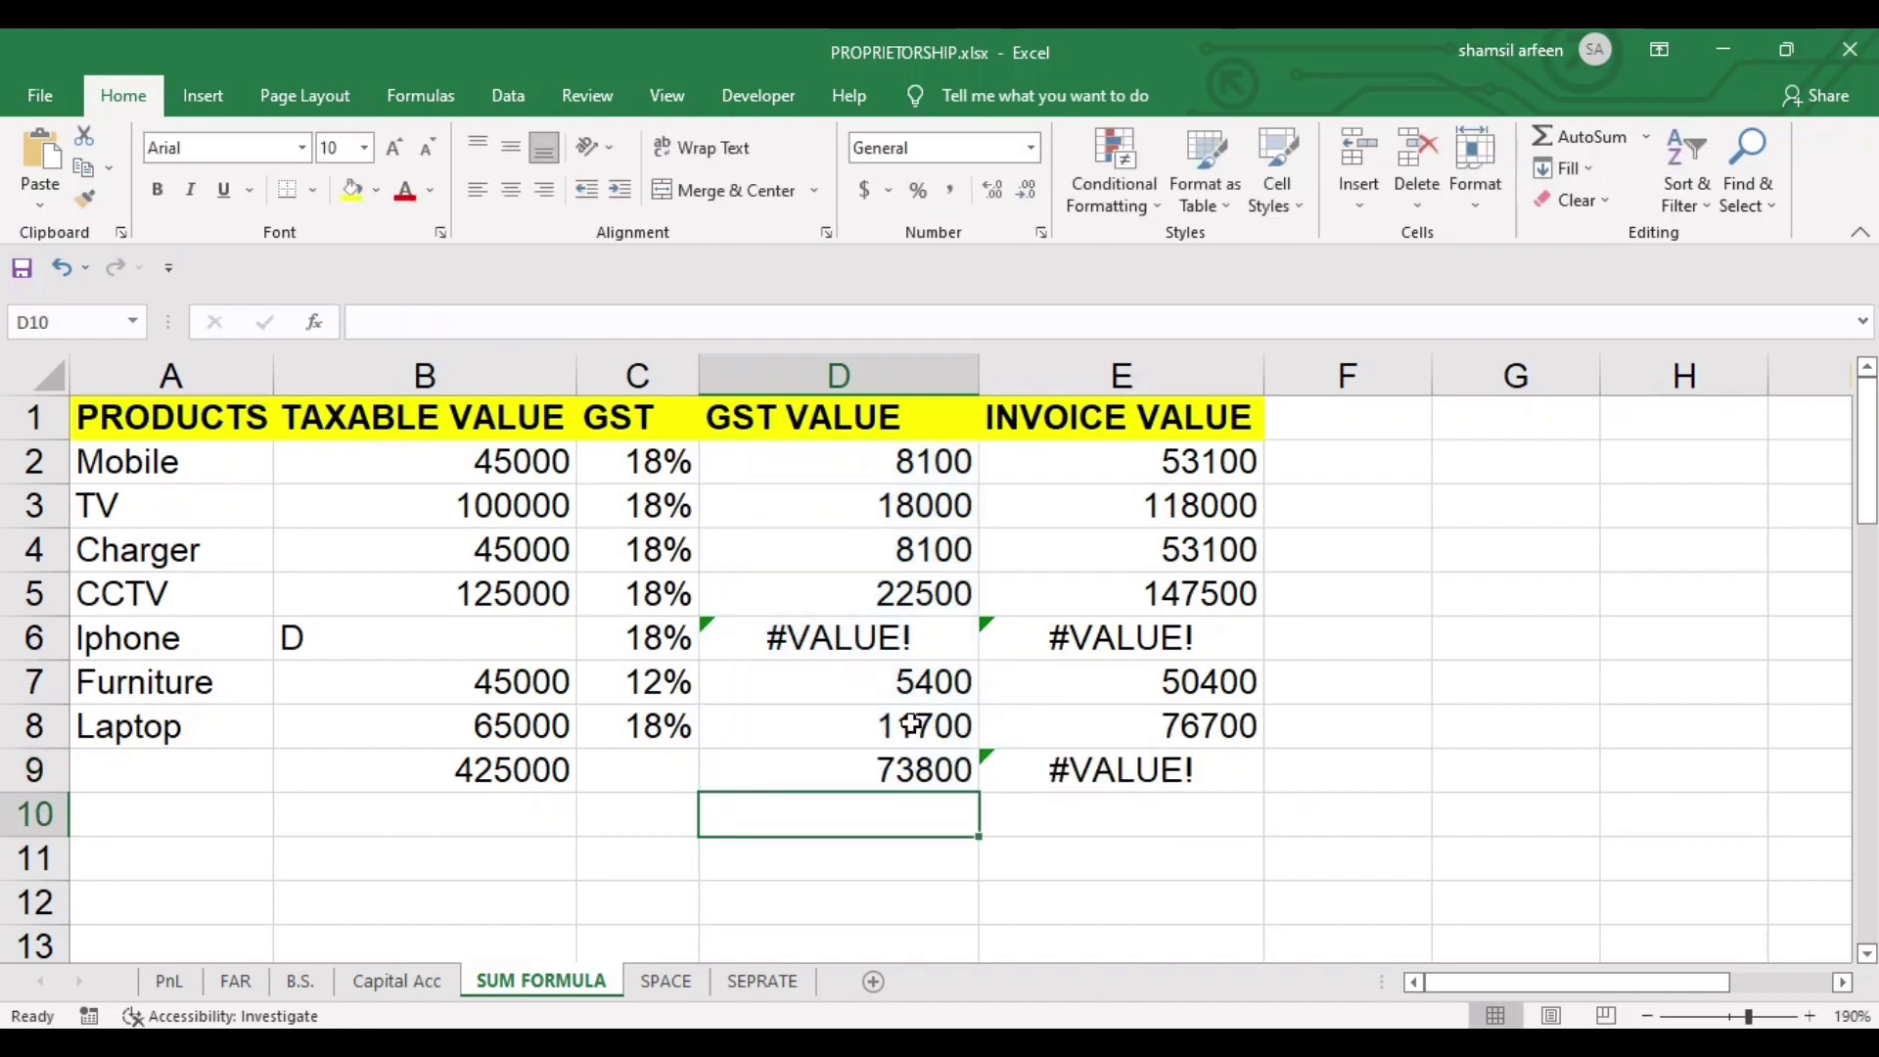
# Enter =AGGREGATE(9,6,E2:E8) in E9 so the INVOICE VALUE total ignores the error.
pyautogui.press('Right')
pyautogui.press('Up')
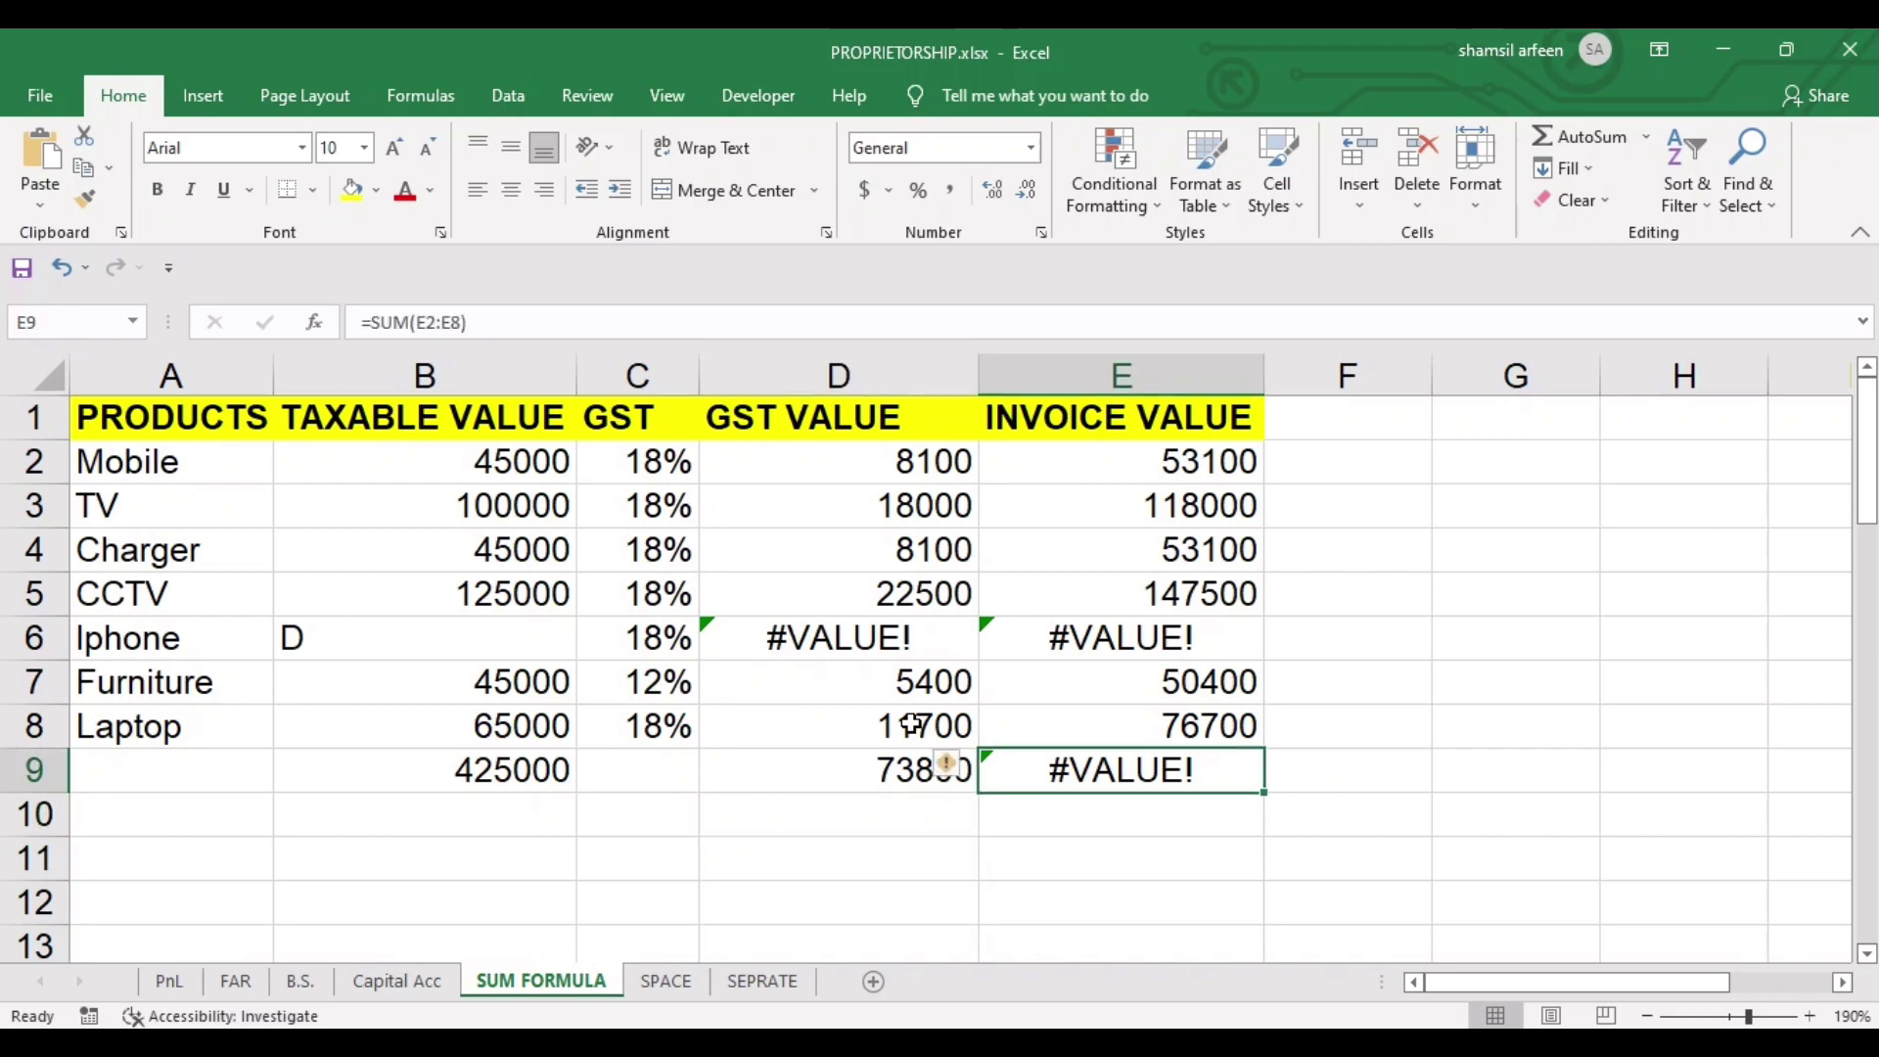
pyautogui.write('=AGG')
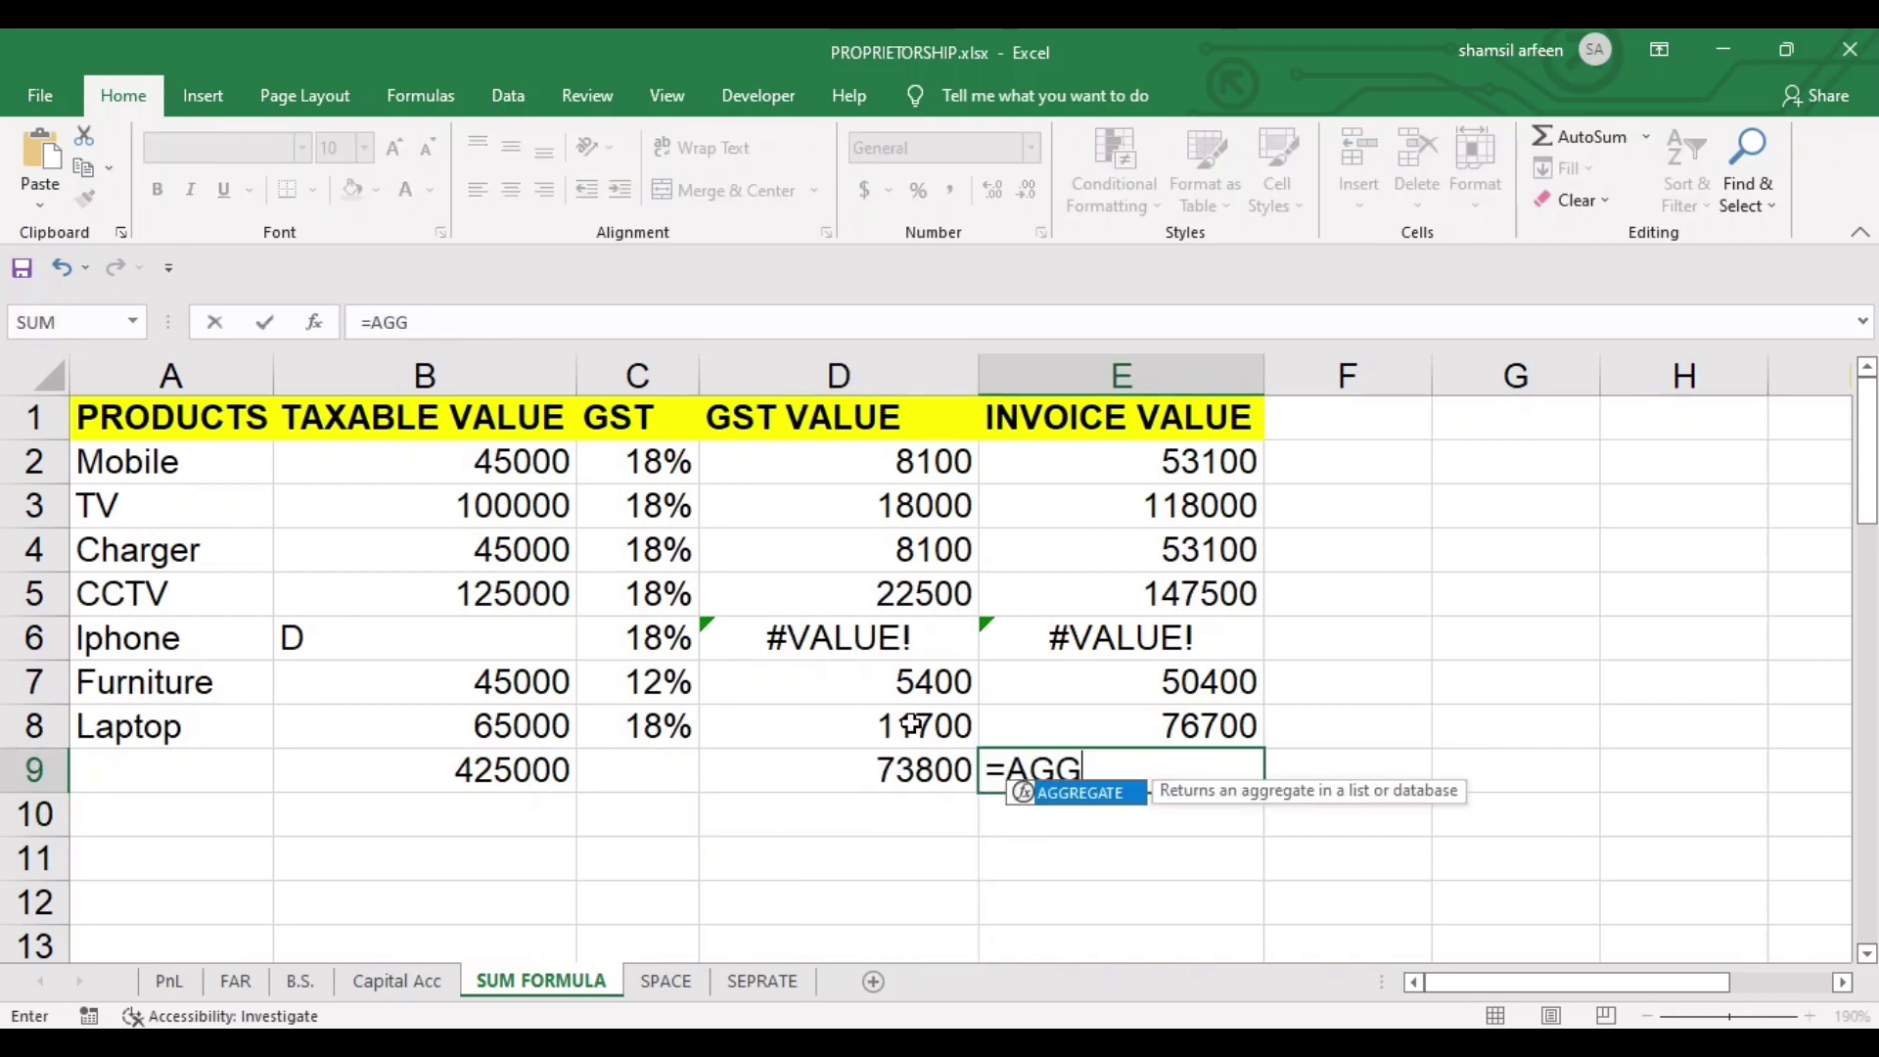
pyautogui.write('RE')
pyautogui.doubleClick(1059, 793)
pyautogui.write('9')
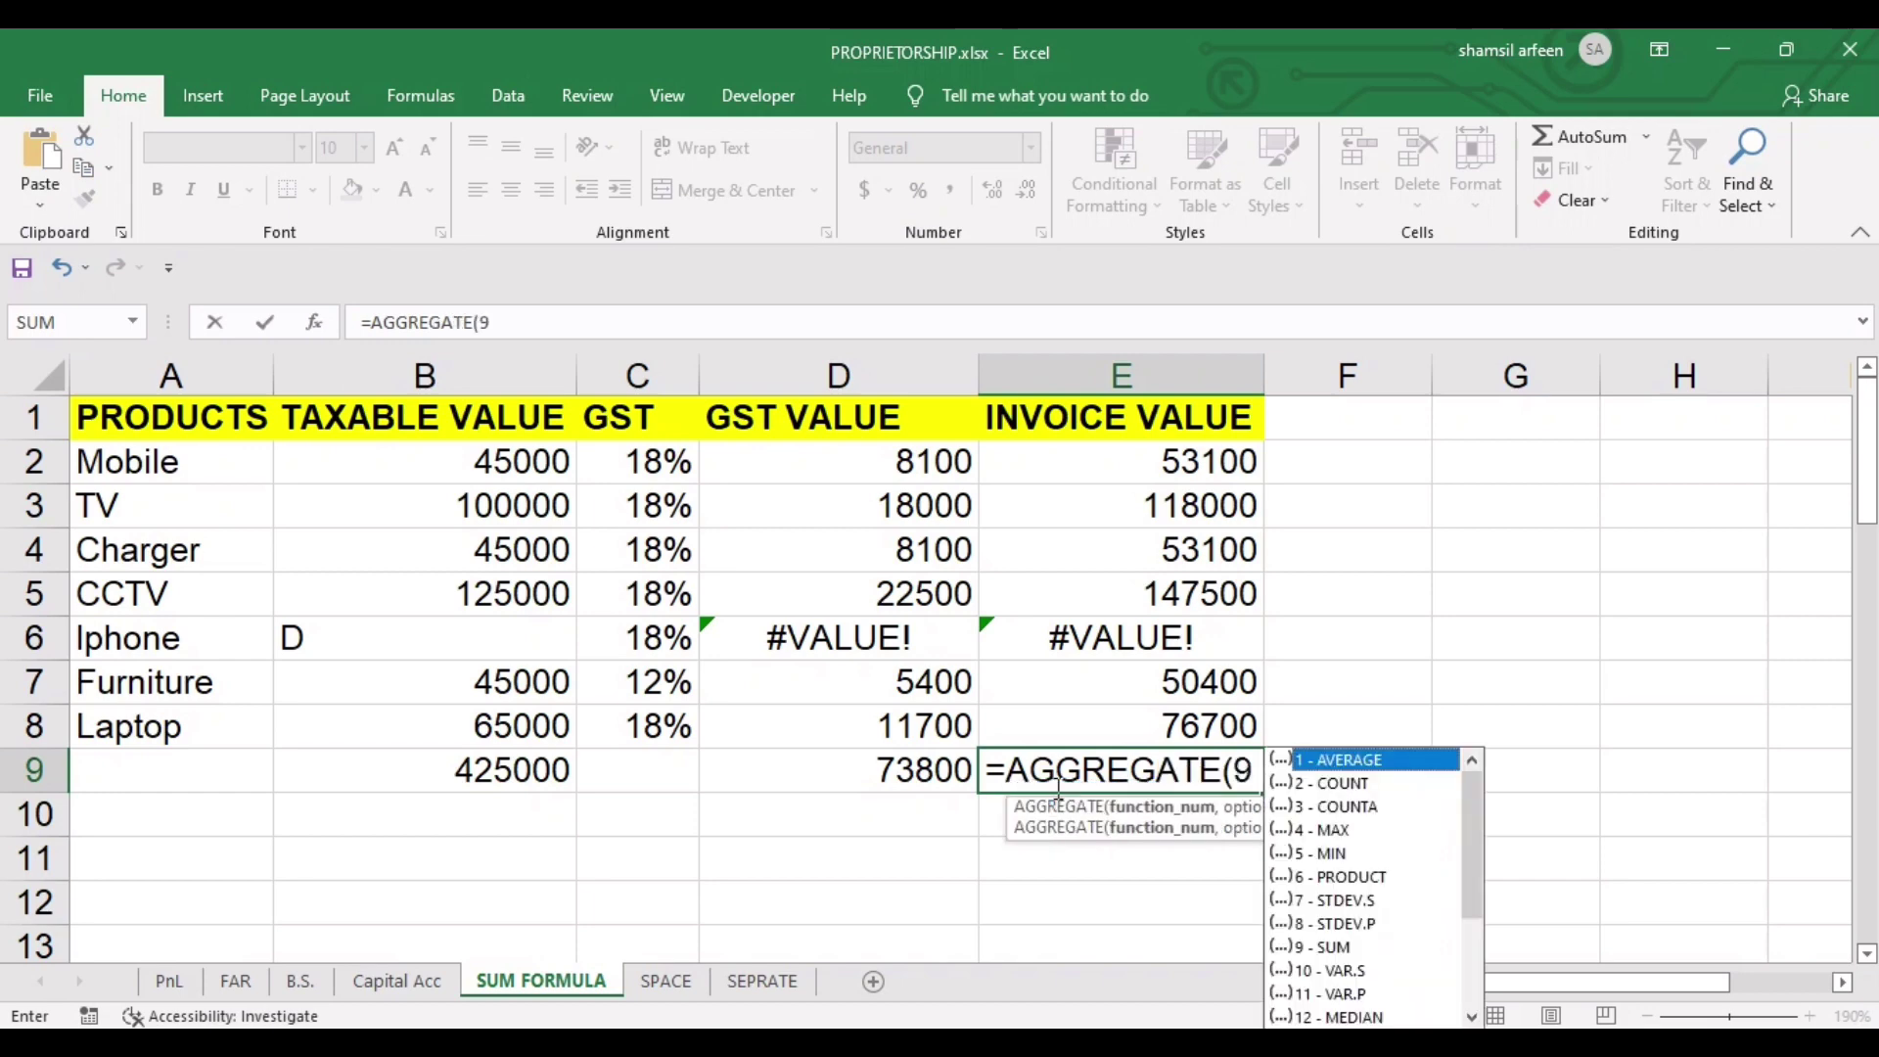
pyautogui.write(',6,')
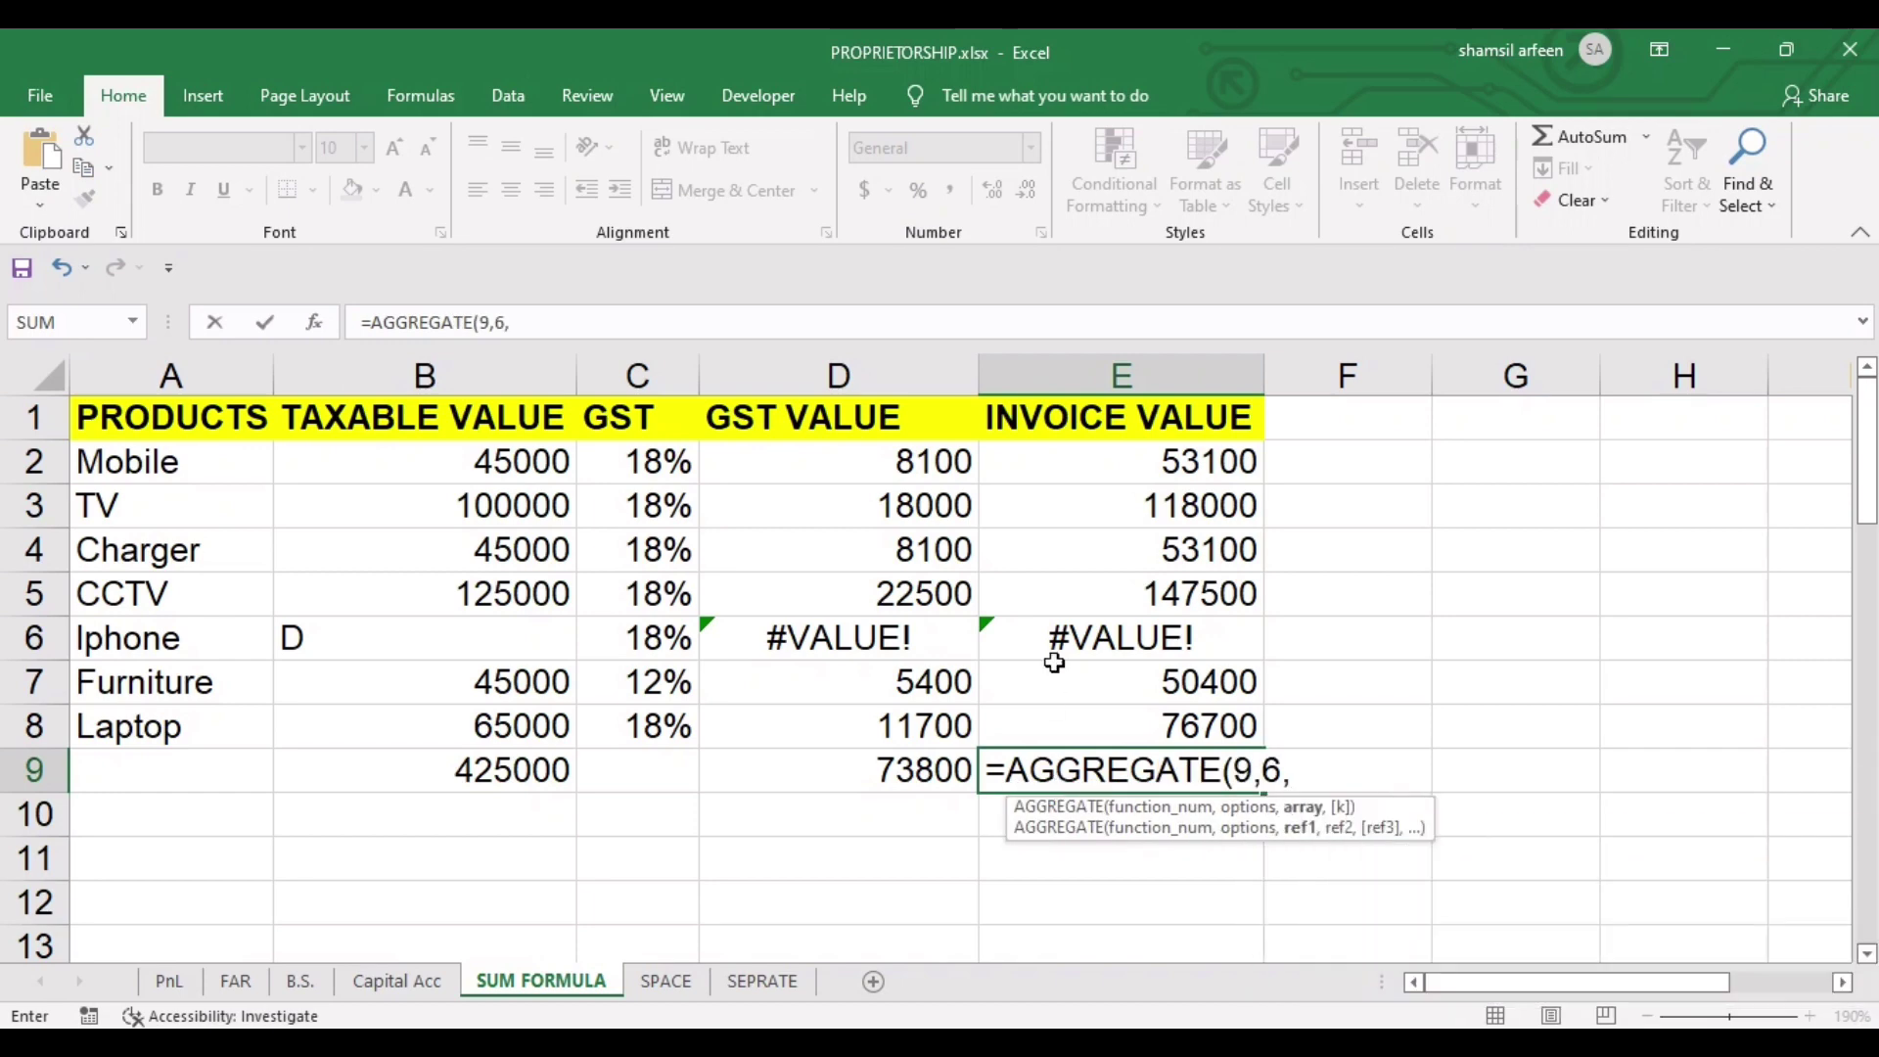
pyautogui.moveTo(1162, 450); pyautogui.dragTo(1192, 741)
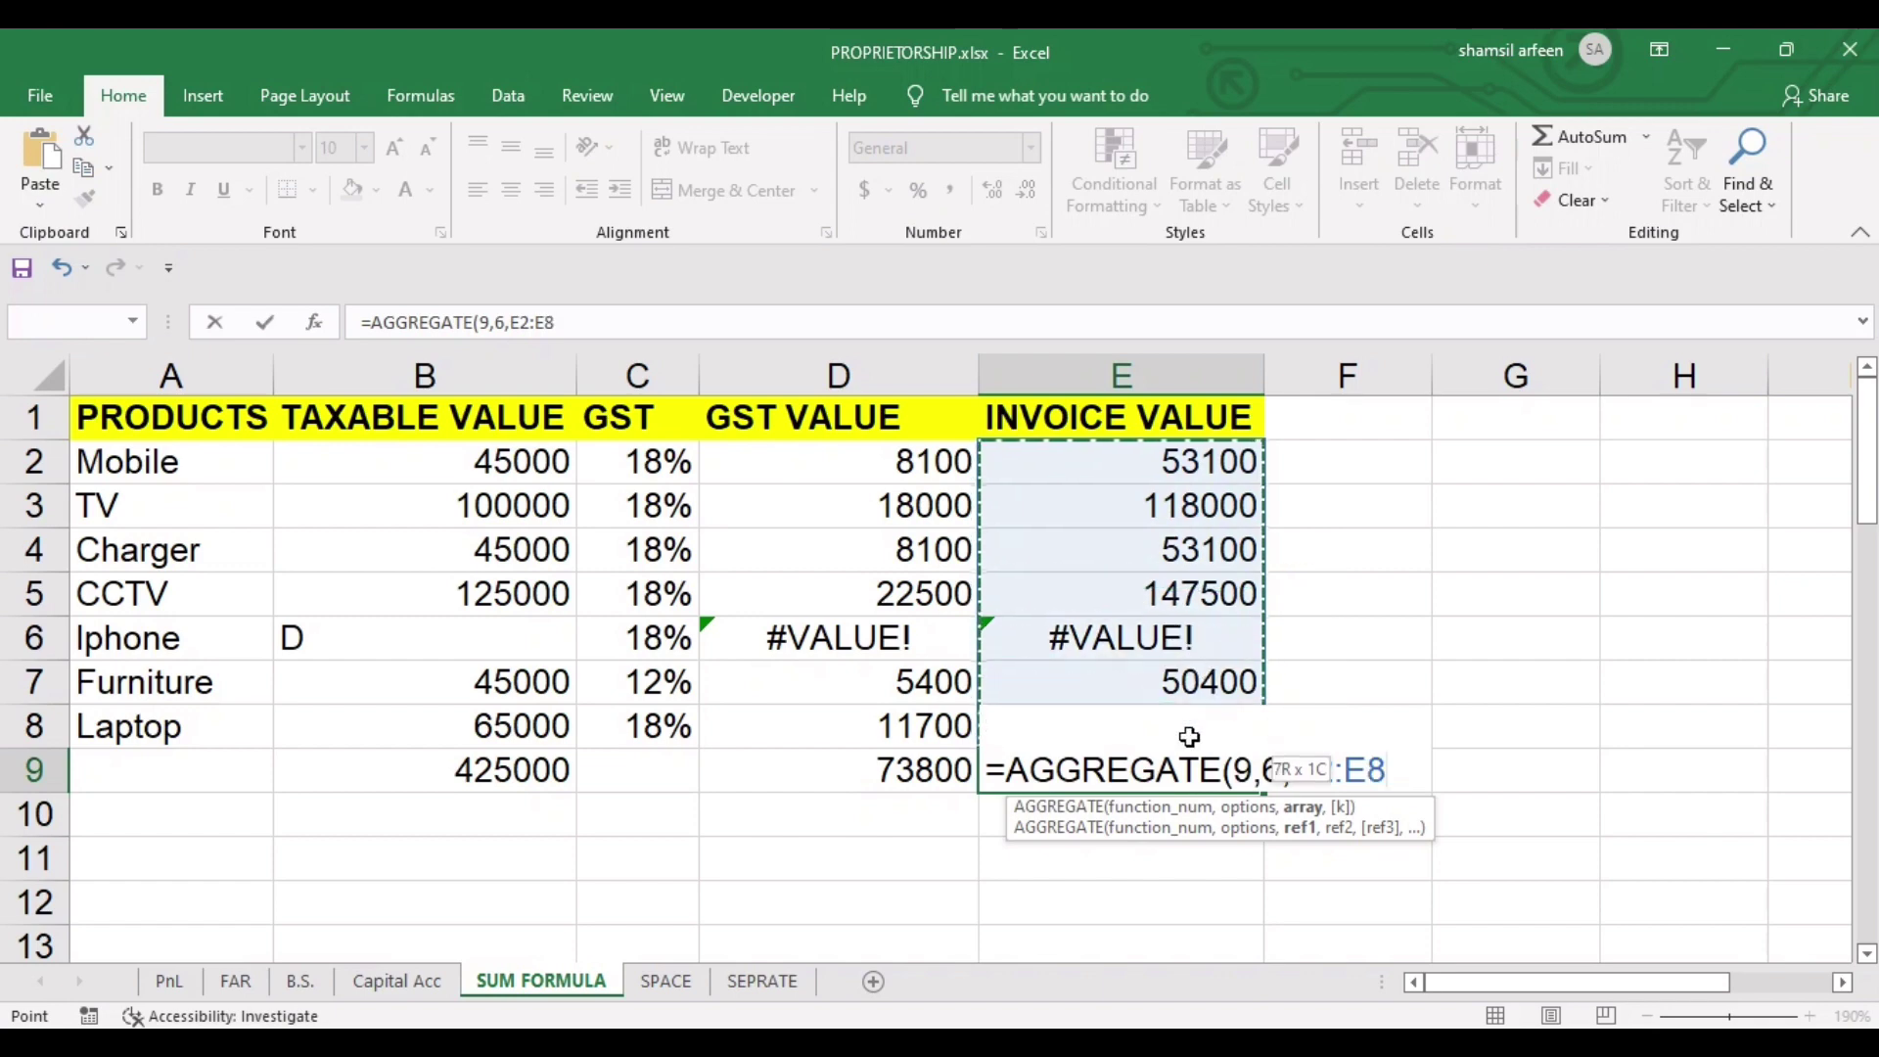
pyautogui.write(')')
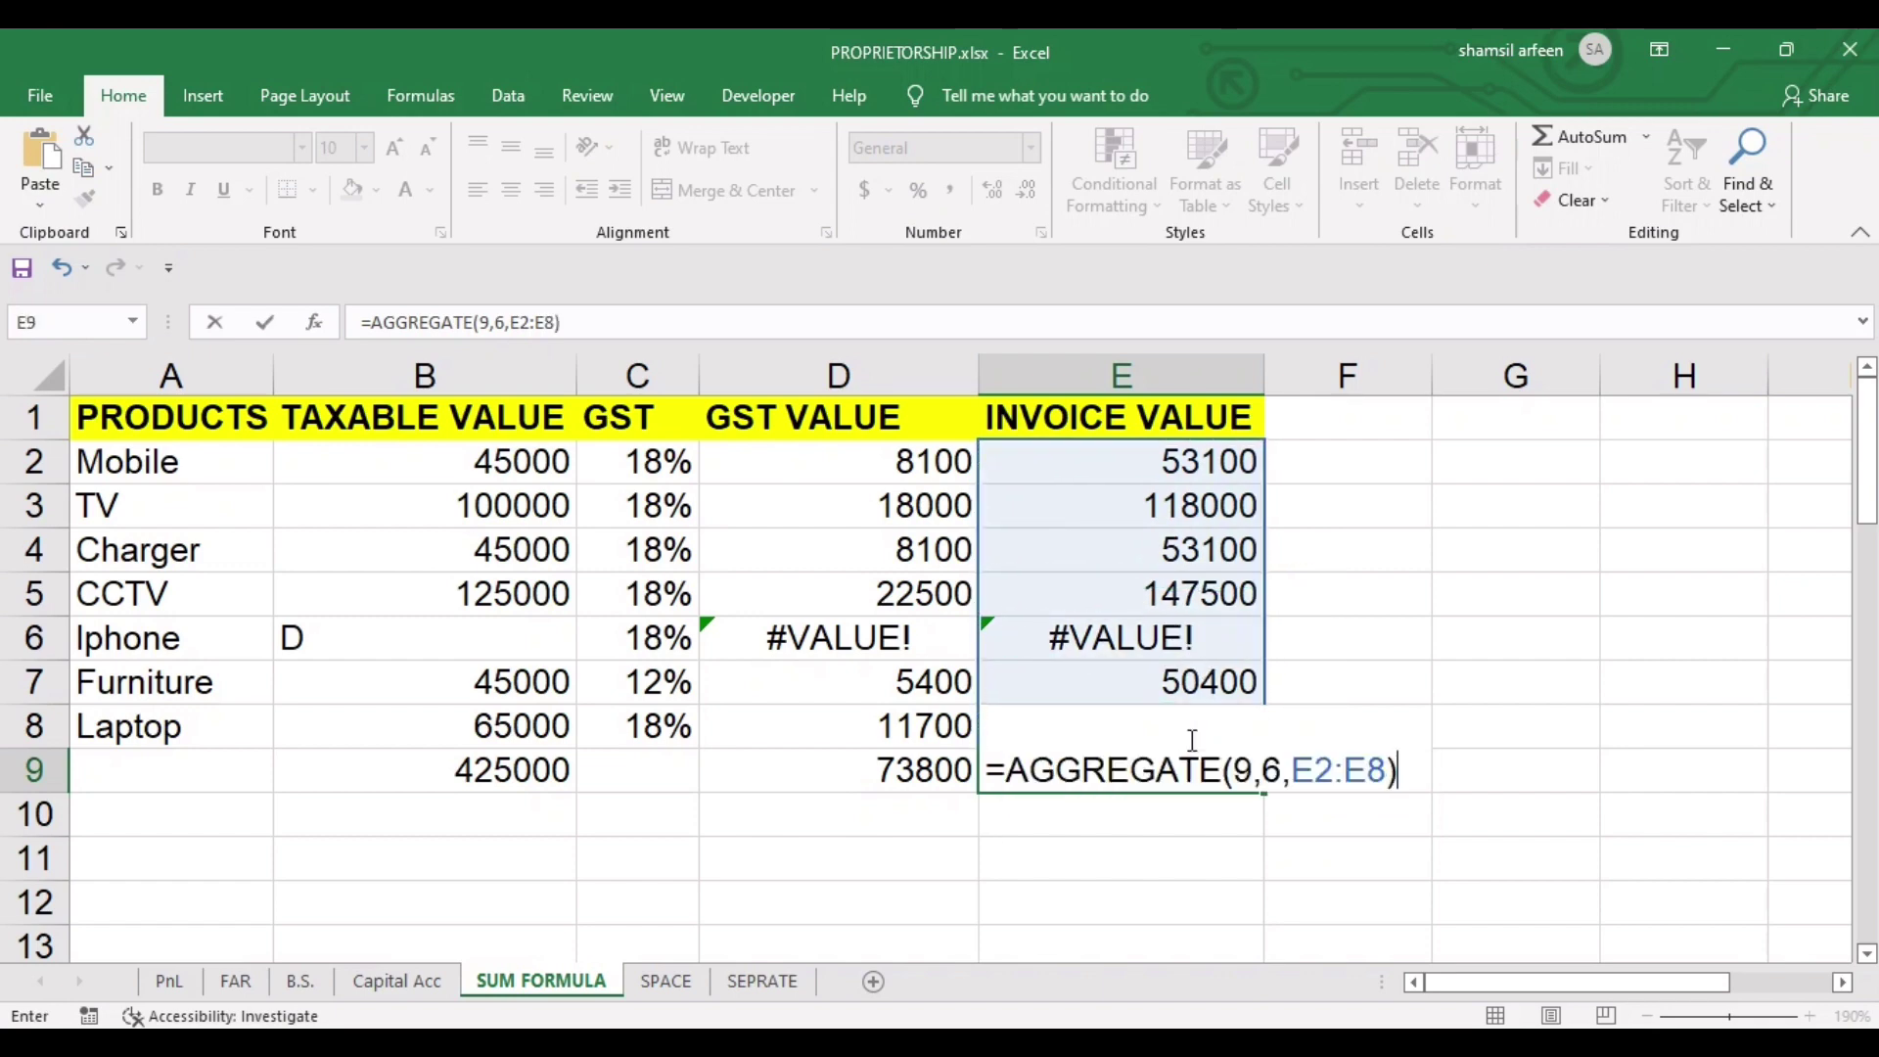
pyautogui.press('Return')
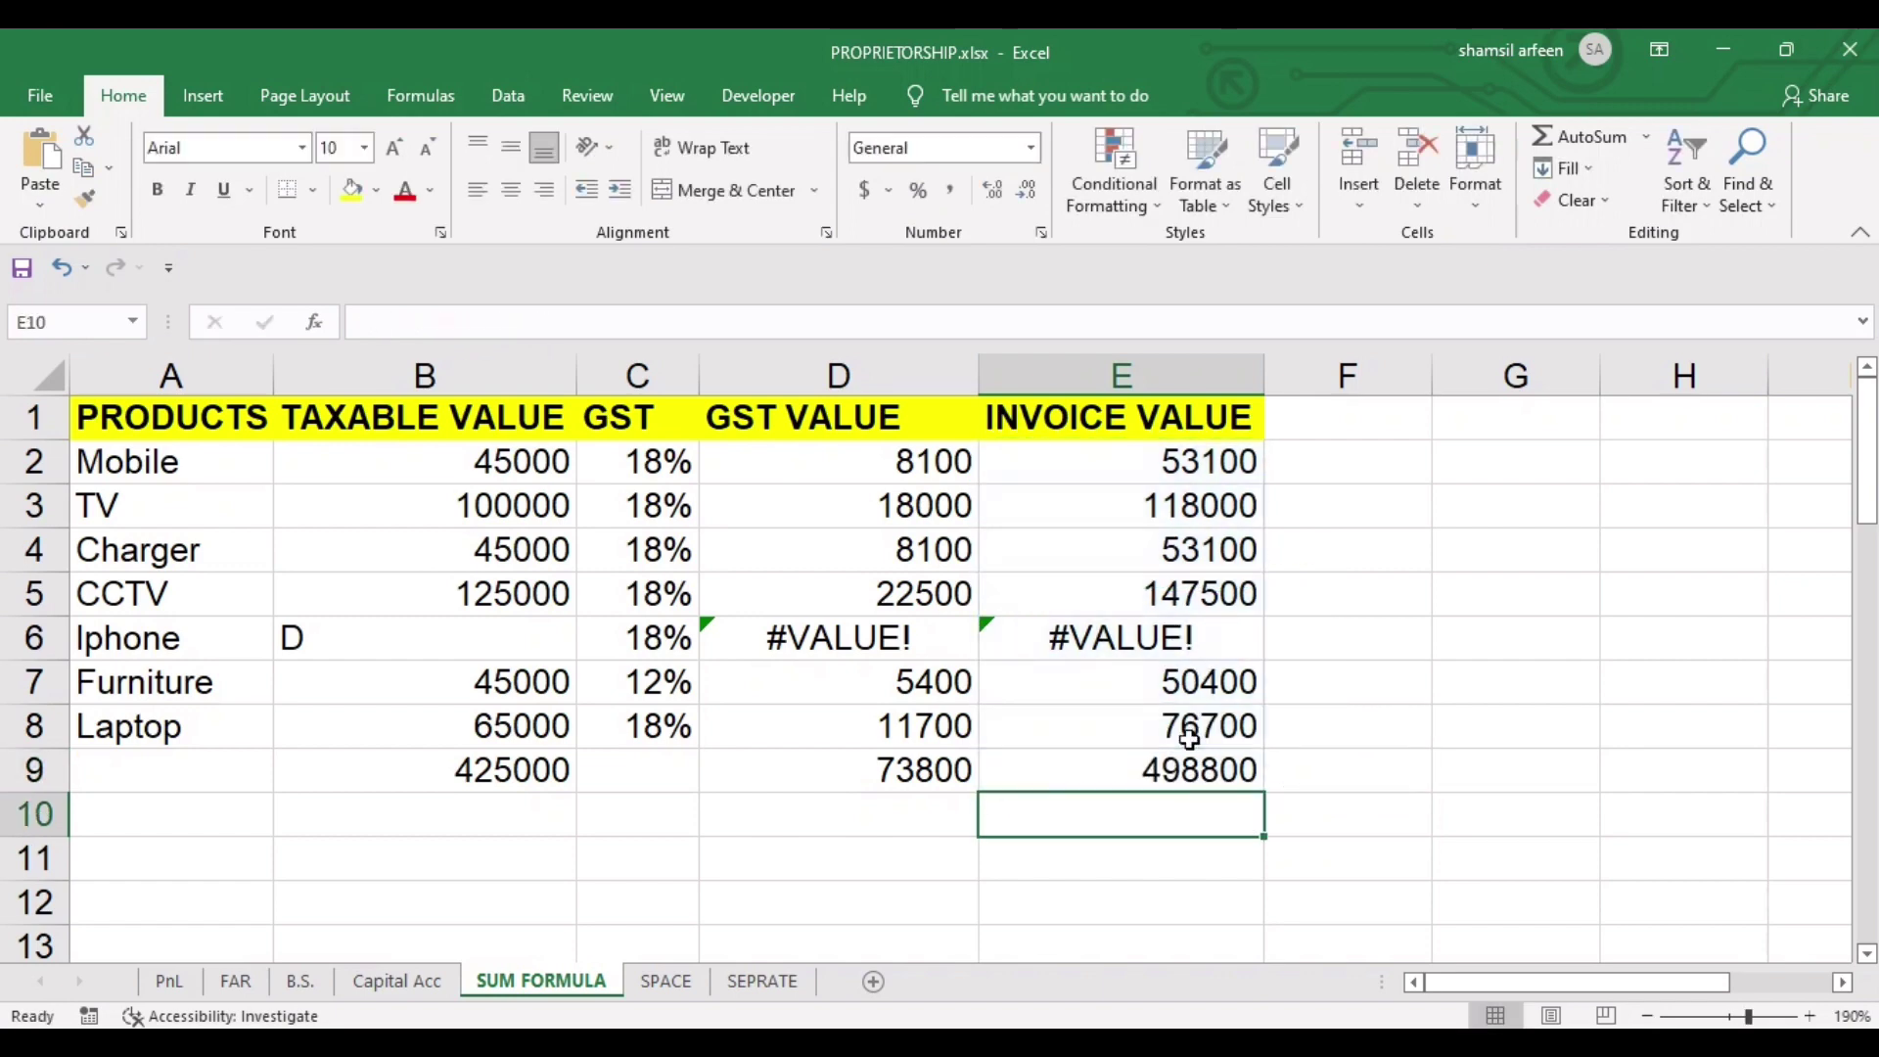
pyautogui.click(447, 551)
pyautogui.write('D')
pyautogui.press('Return')
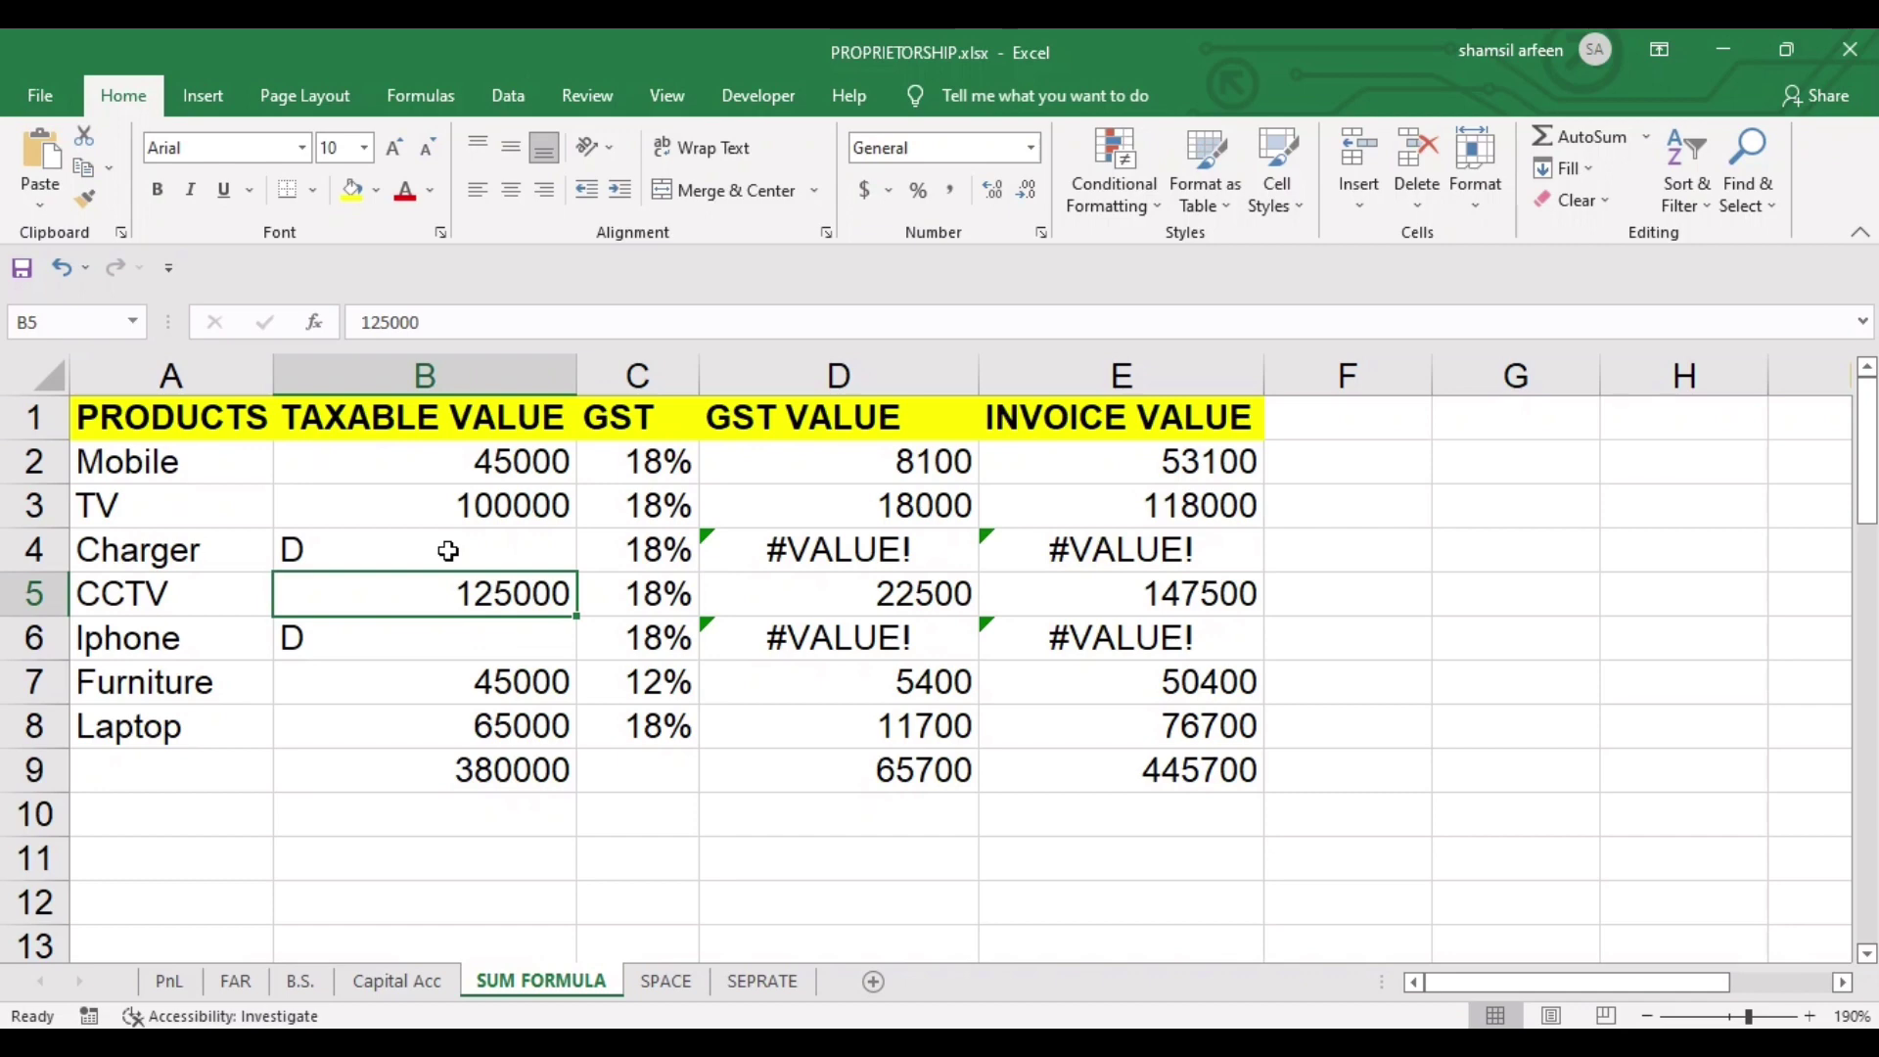
pyautogui.click(900, 769)
pyautogui.click(1096, 763)
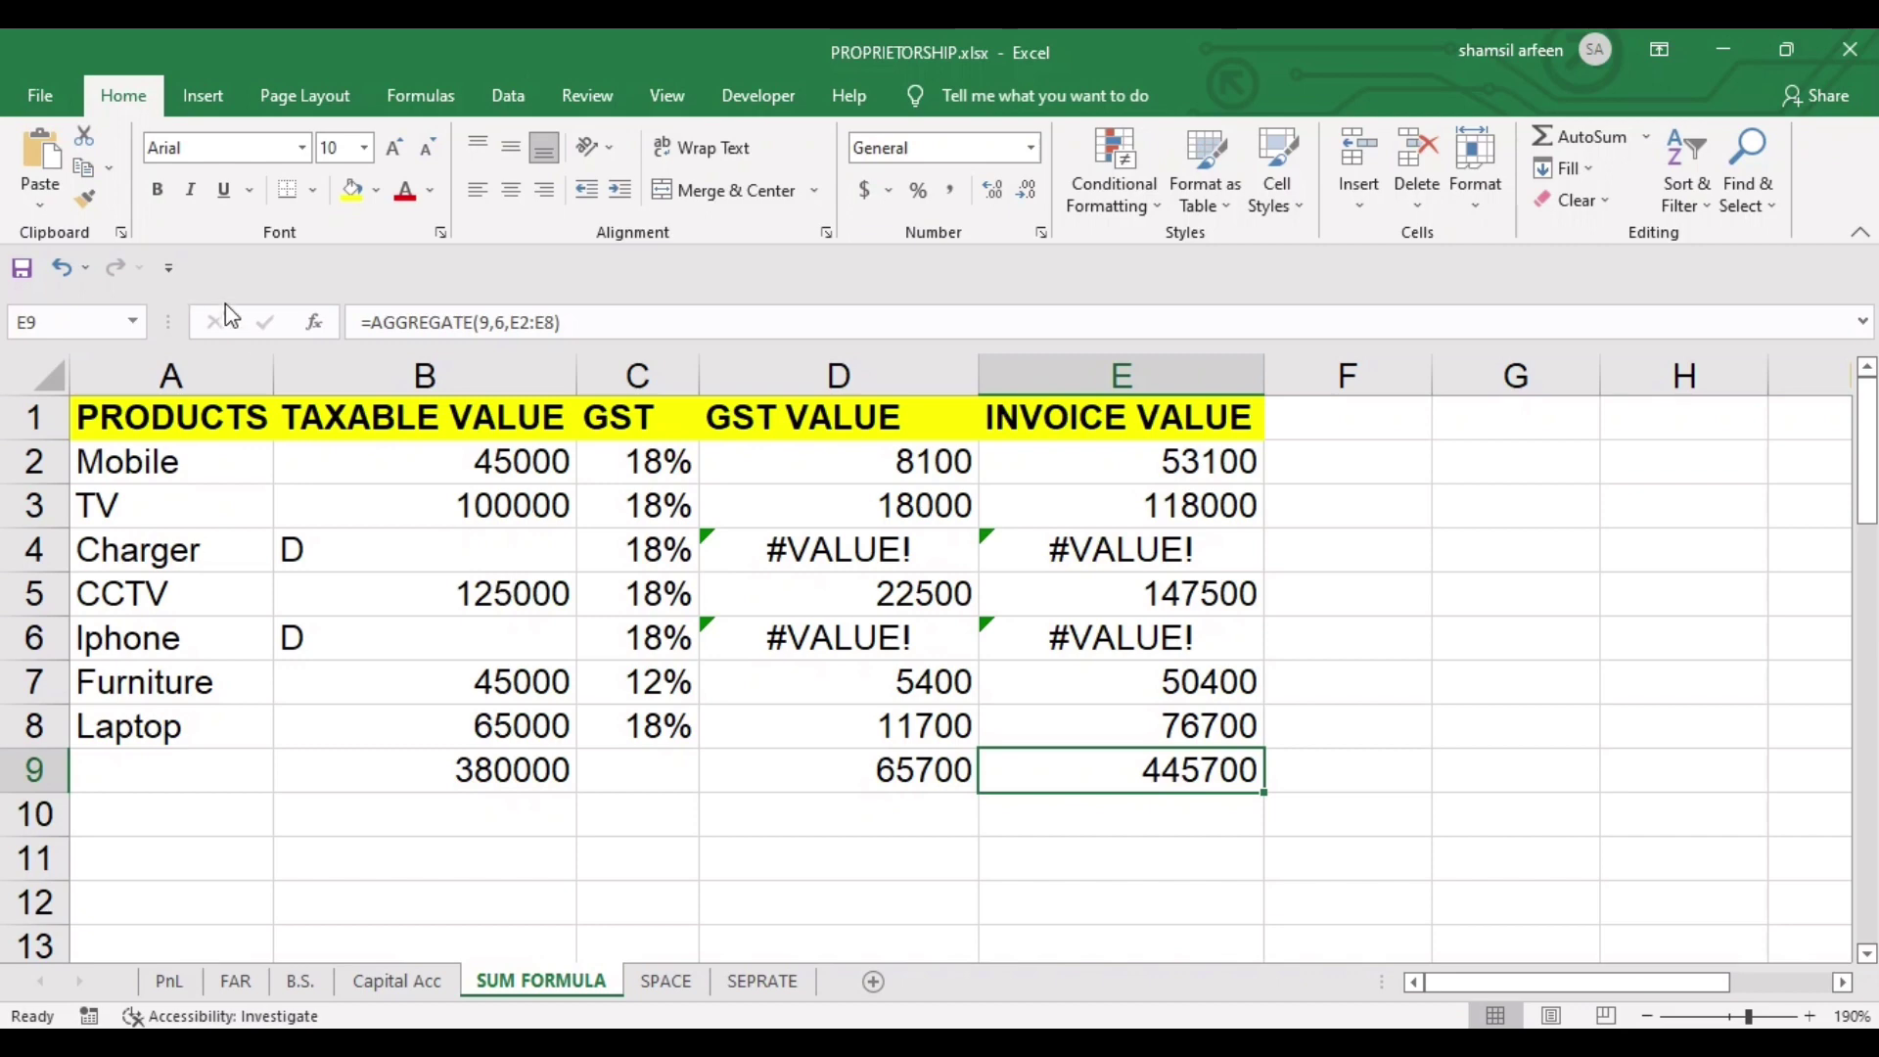
pyautogui.click(351, 550)
pyautogui.write('45')
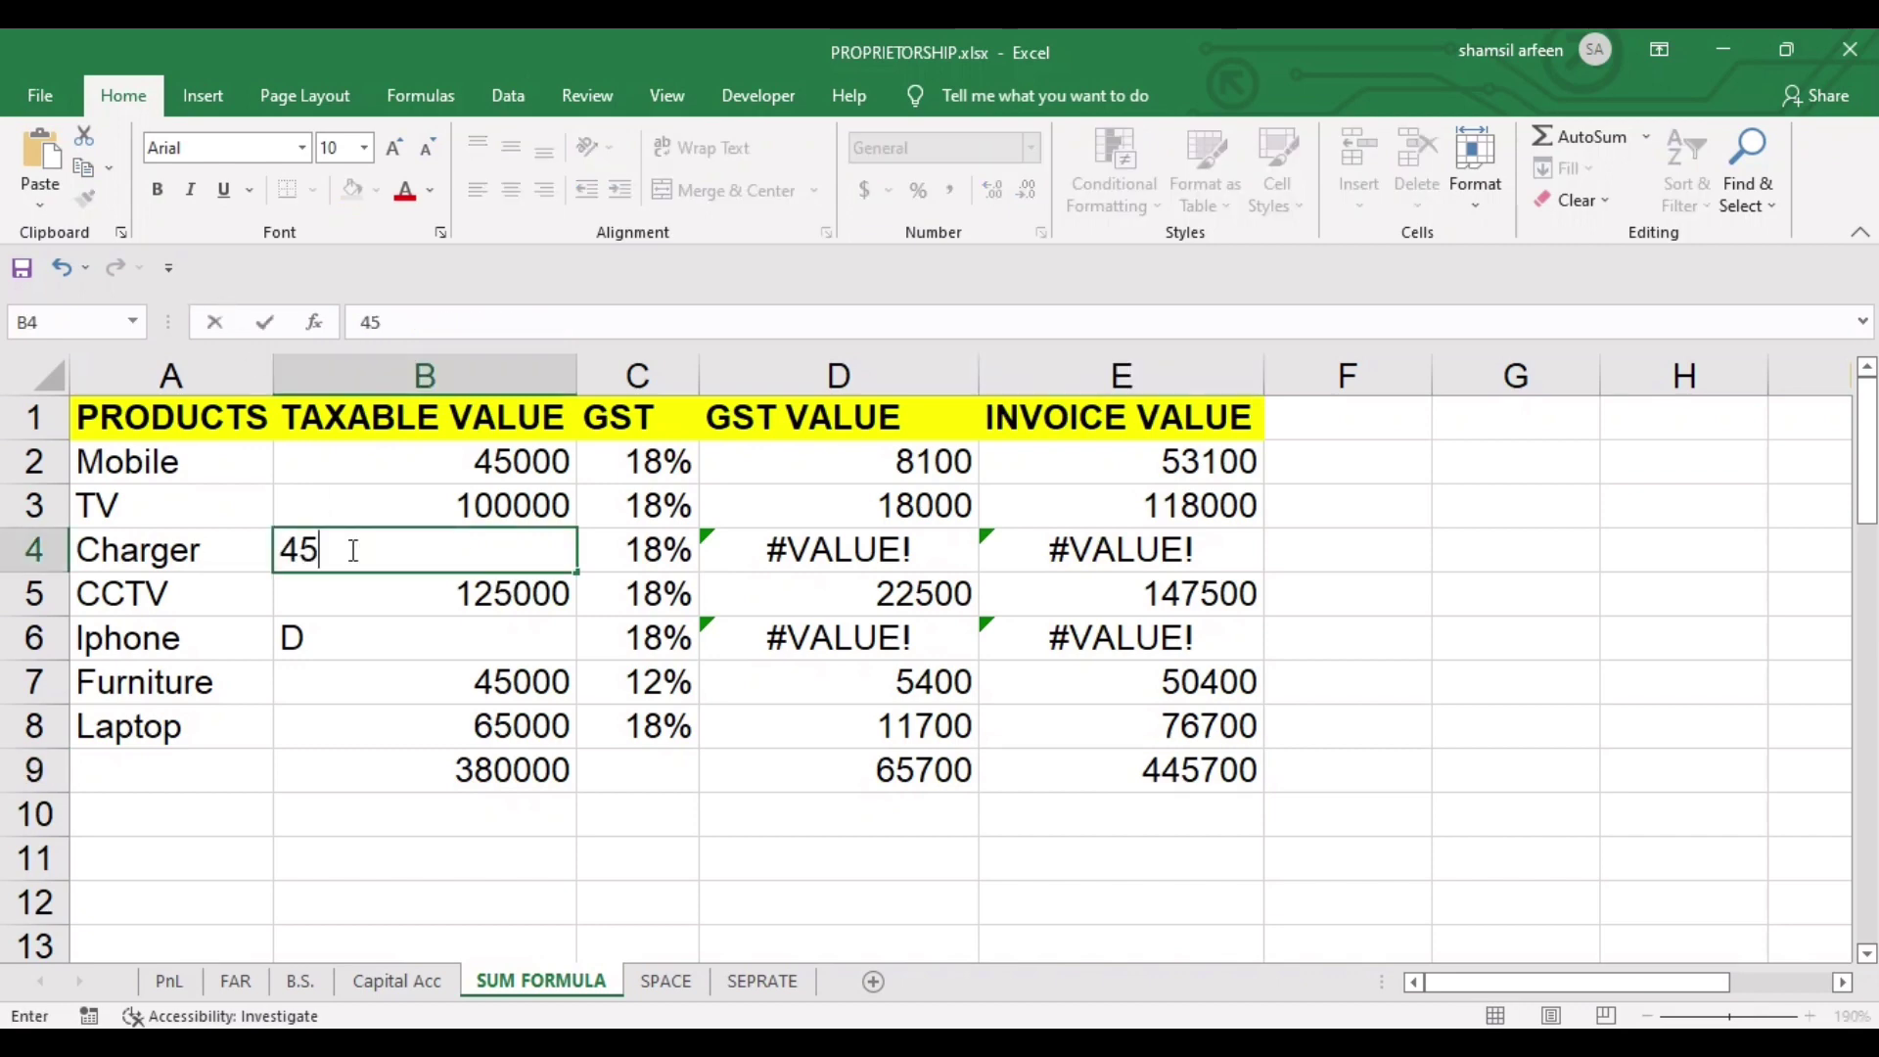
pyautogui.write('000')
pyautogui.press('Return')
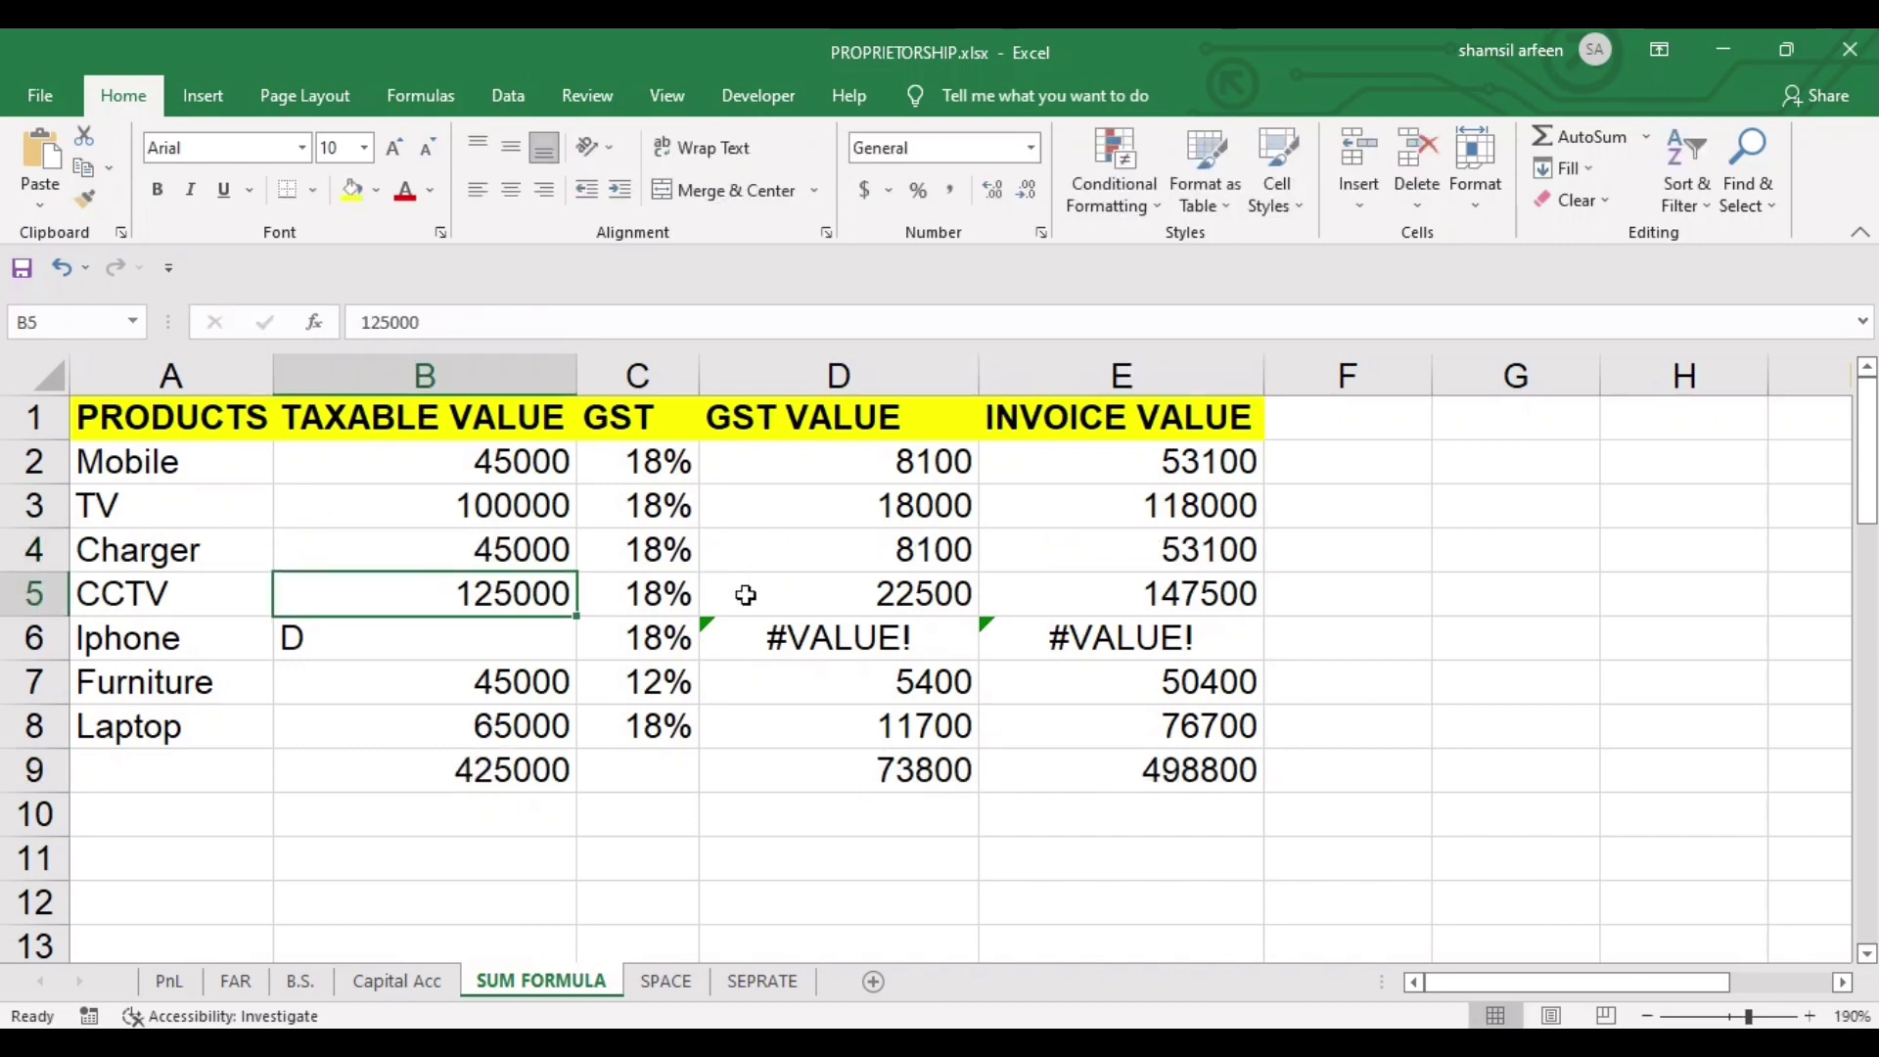
pyautogui.click(863, 654)
pyautogui.click(1042, 649)
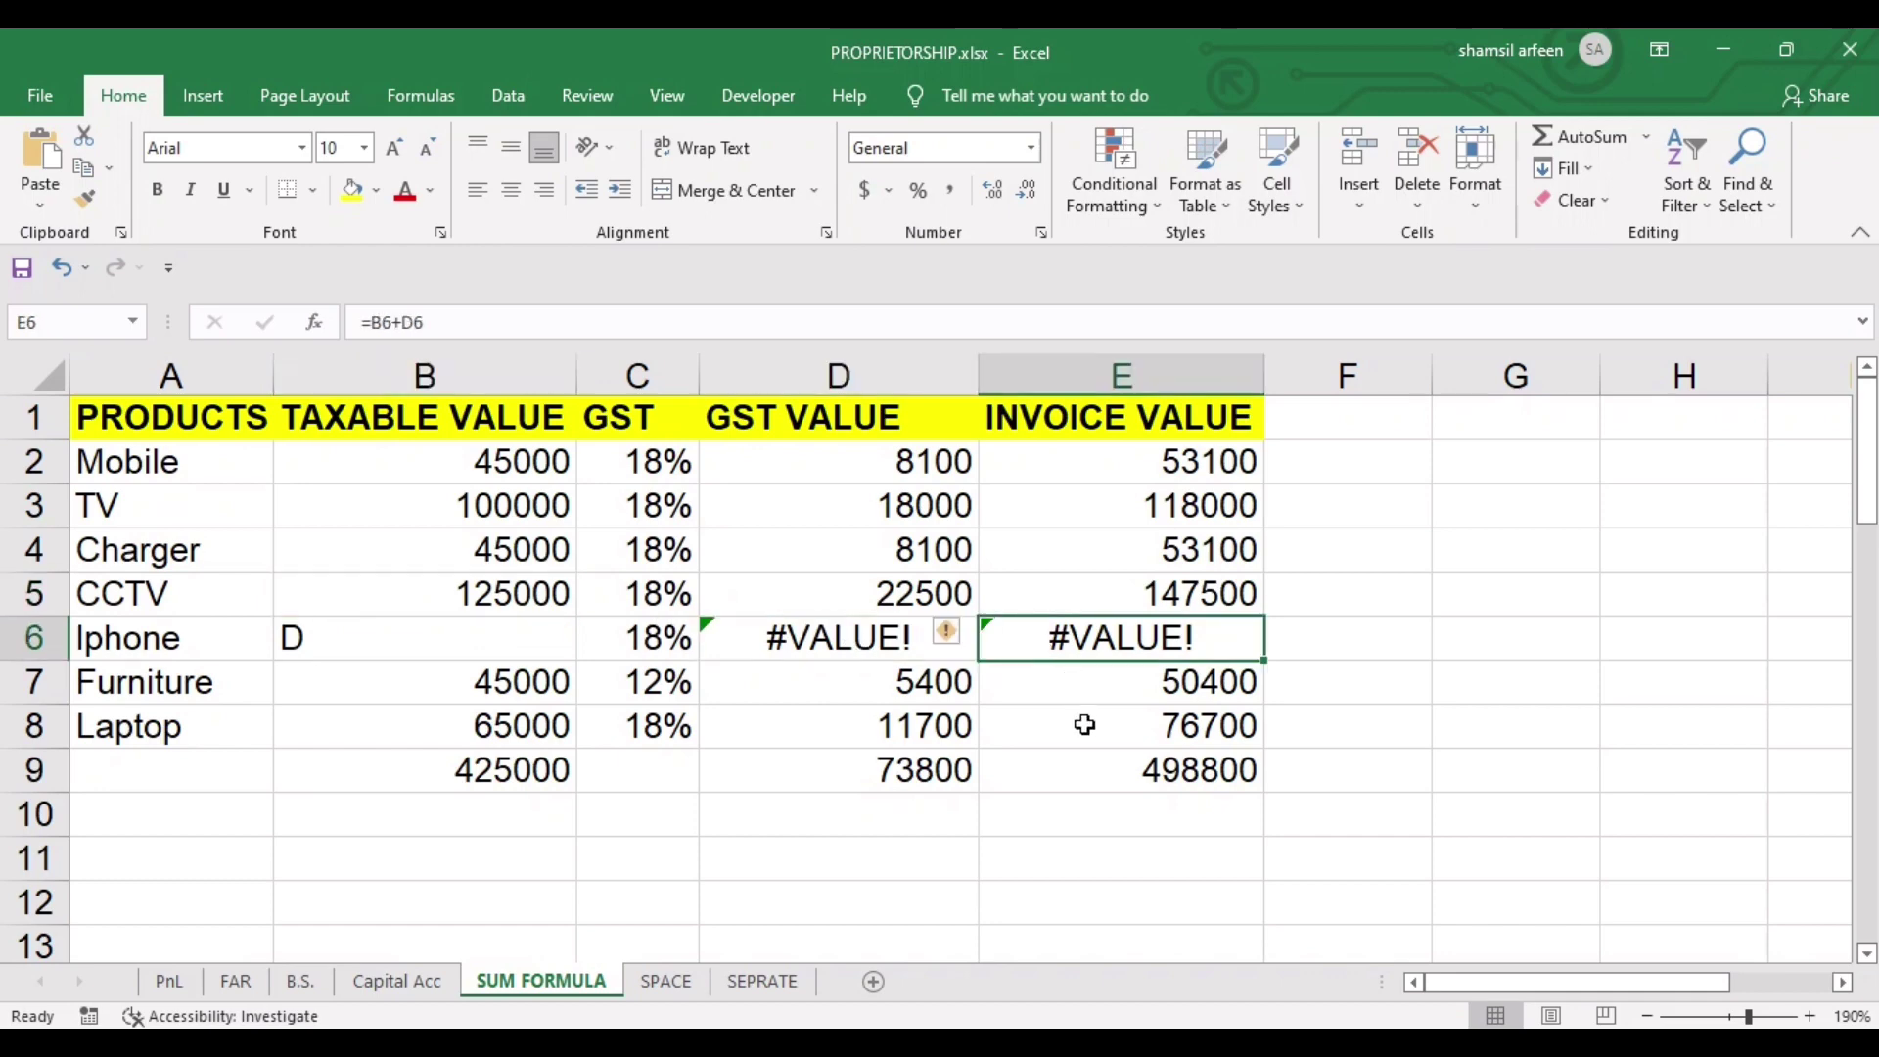
pyautogui.click(1104, 790)
pyautogui.click(950, 783)
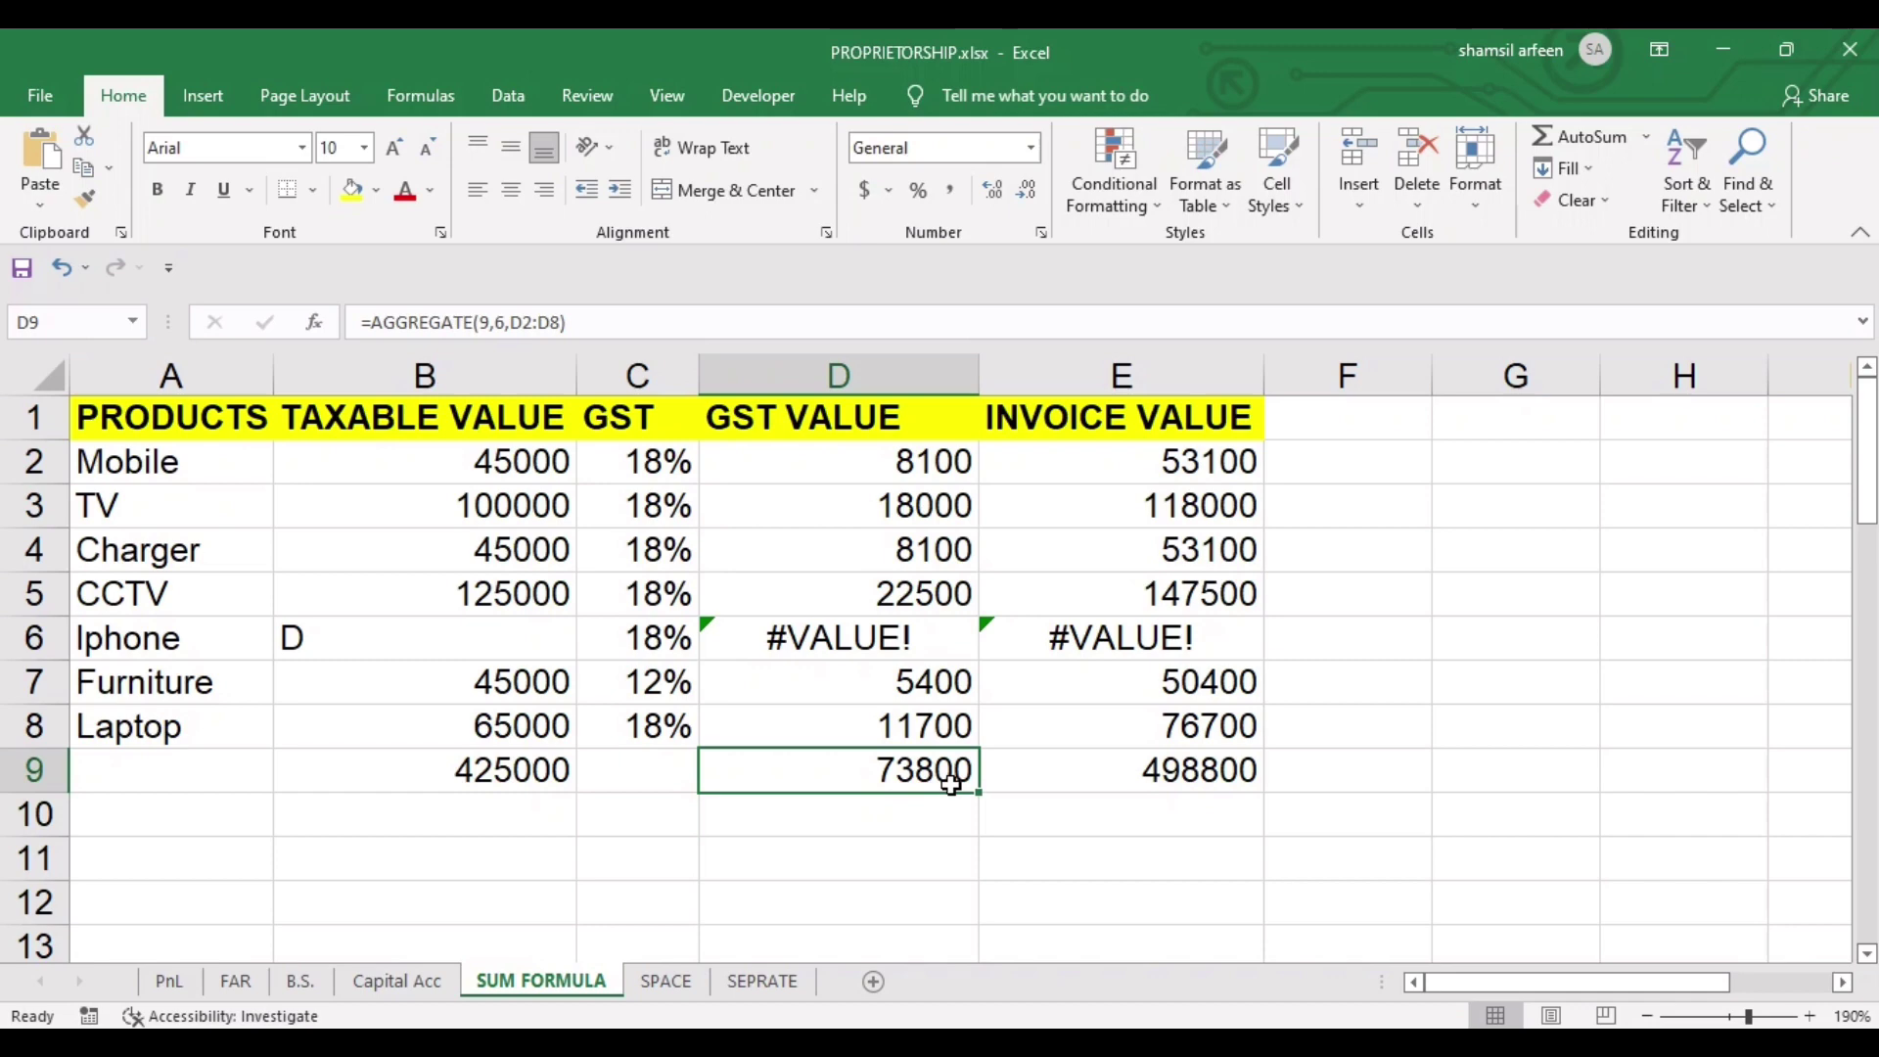
pyautogui.click(682, 983)
pyautogui.click(242, 537)
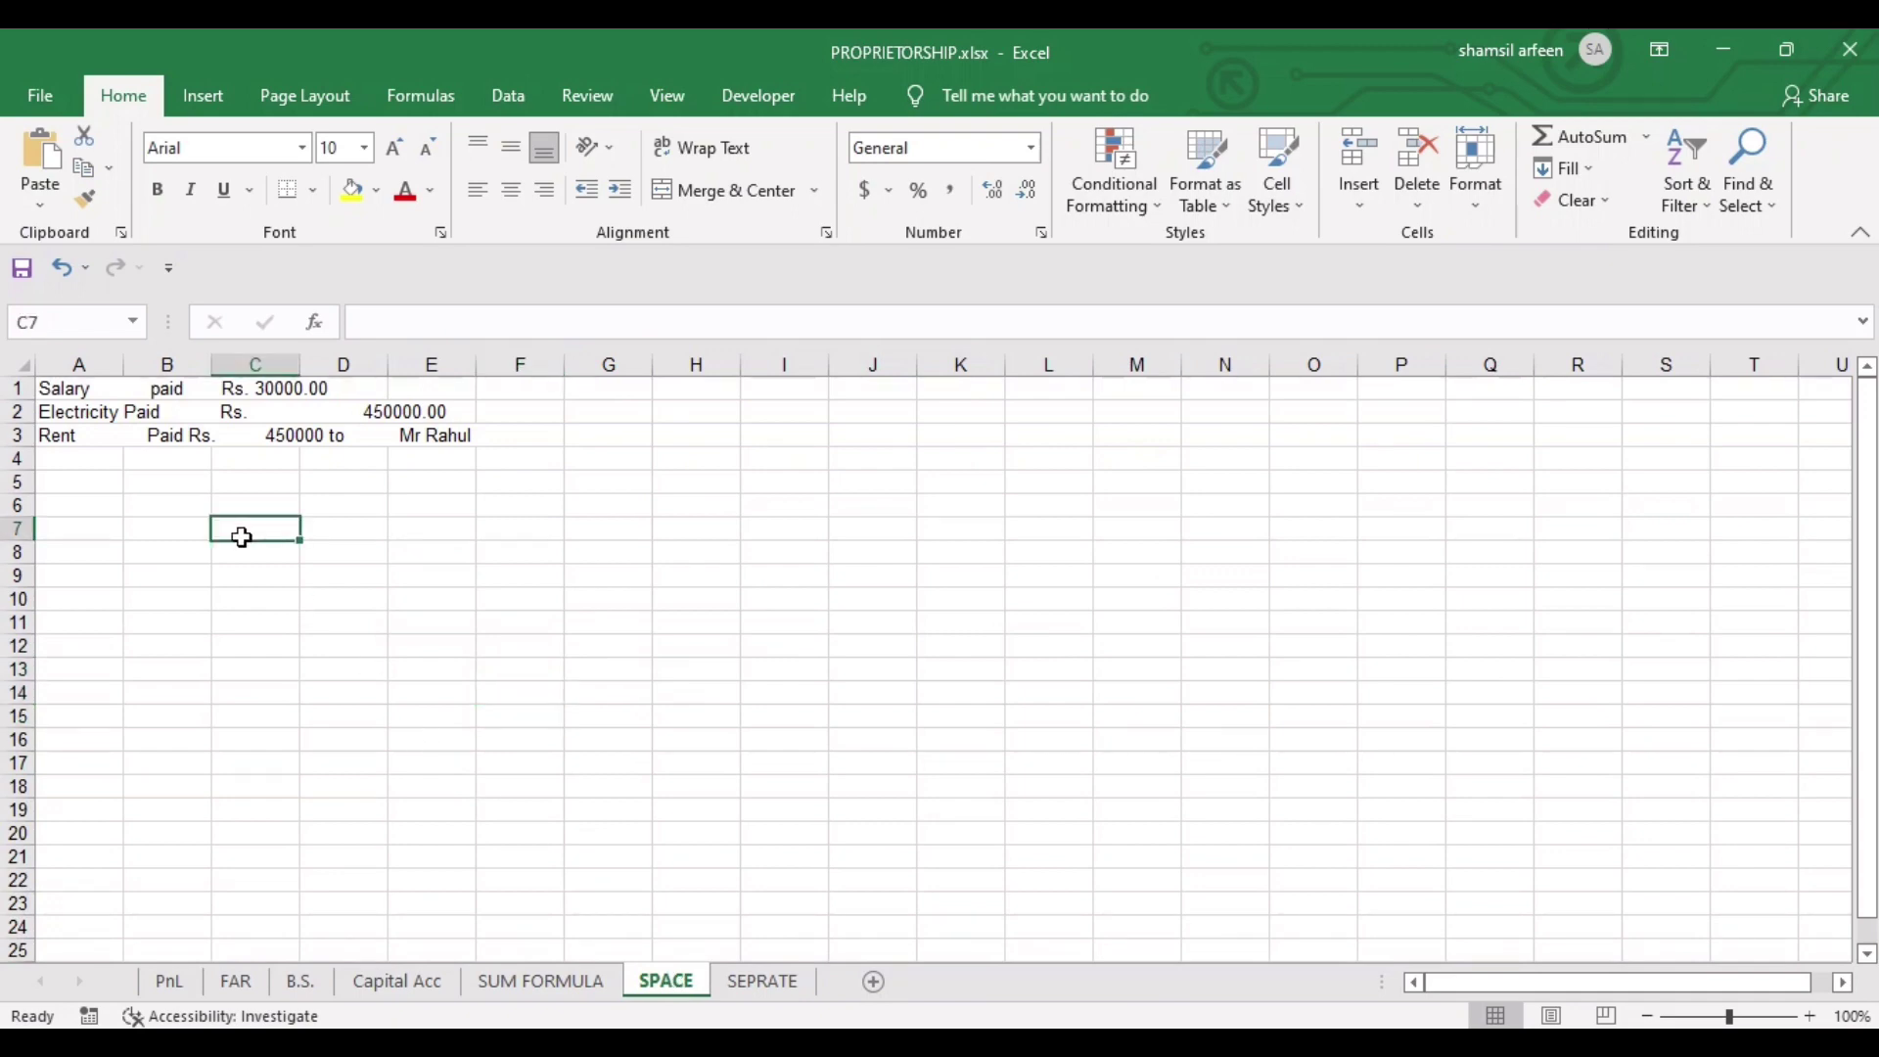
pyautogui.click(46, 390)
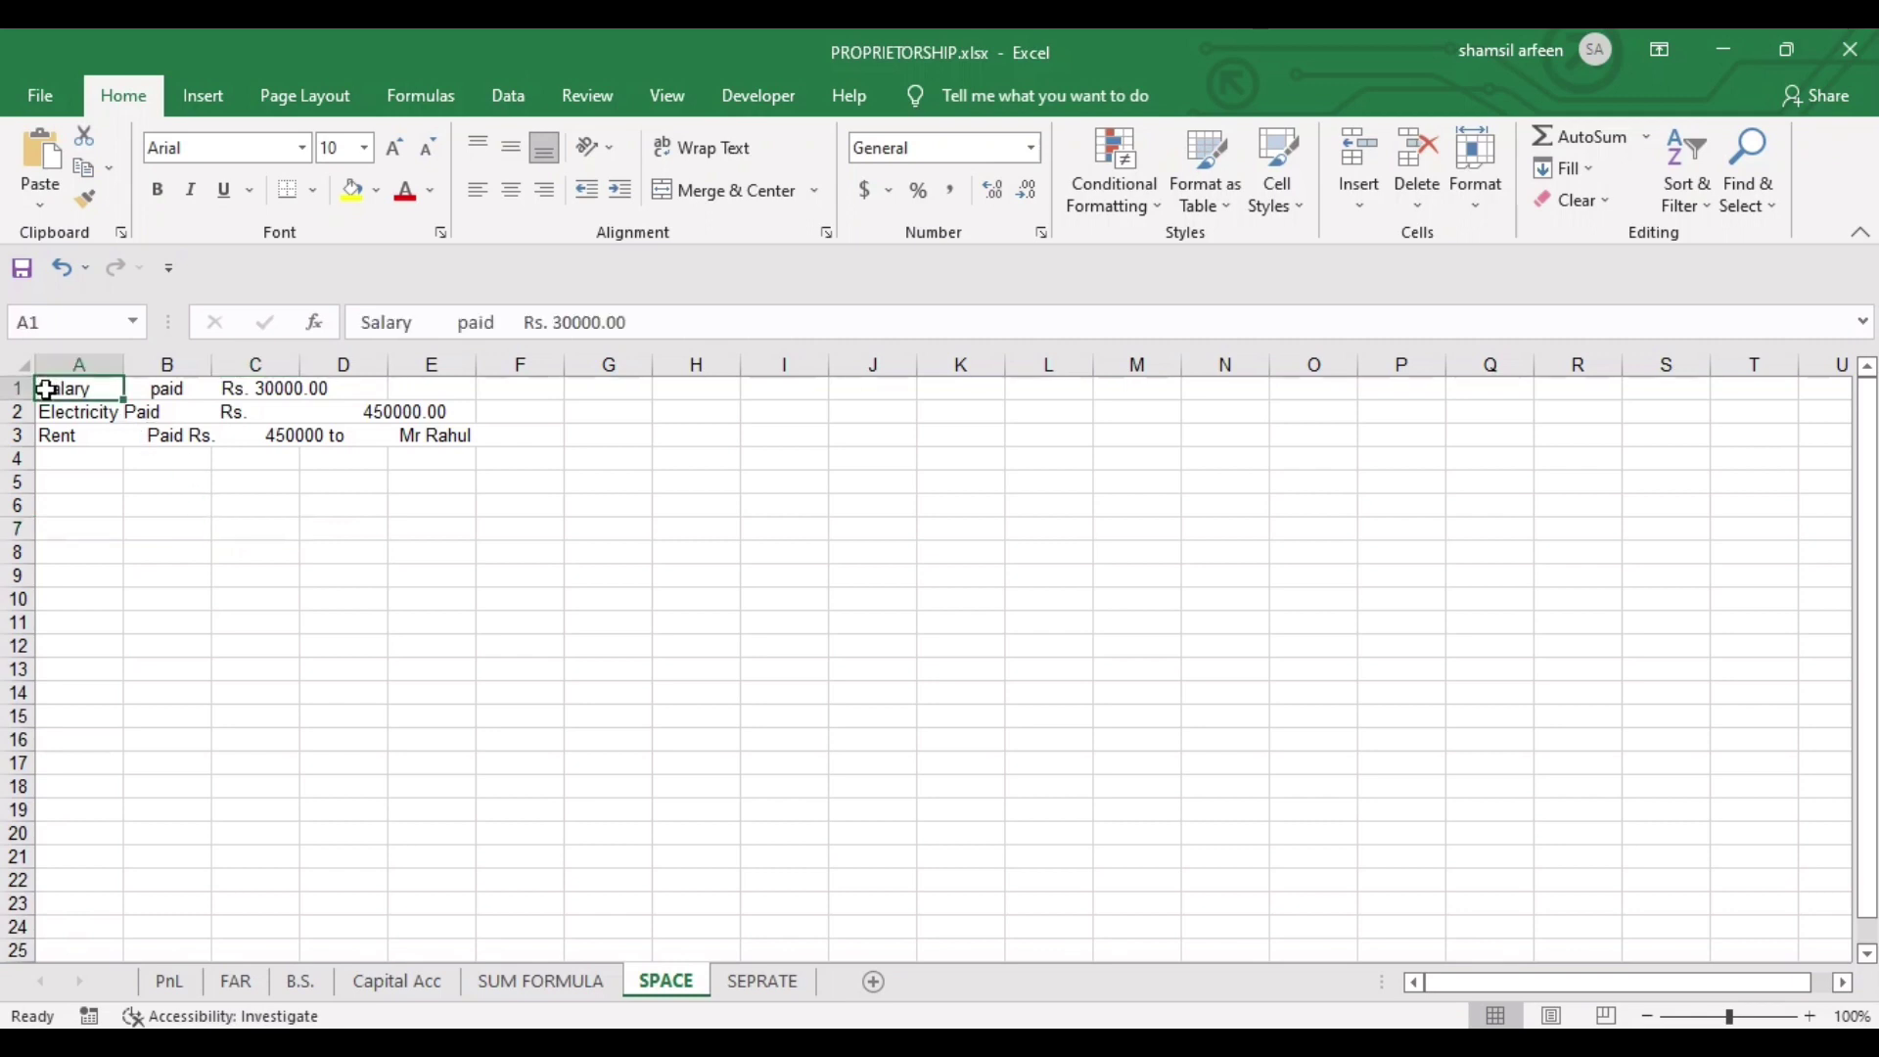
pyautogui.click(283, 523)
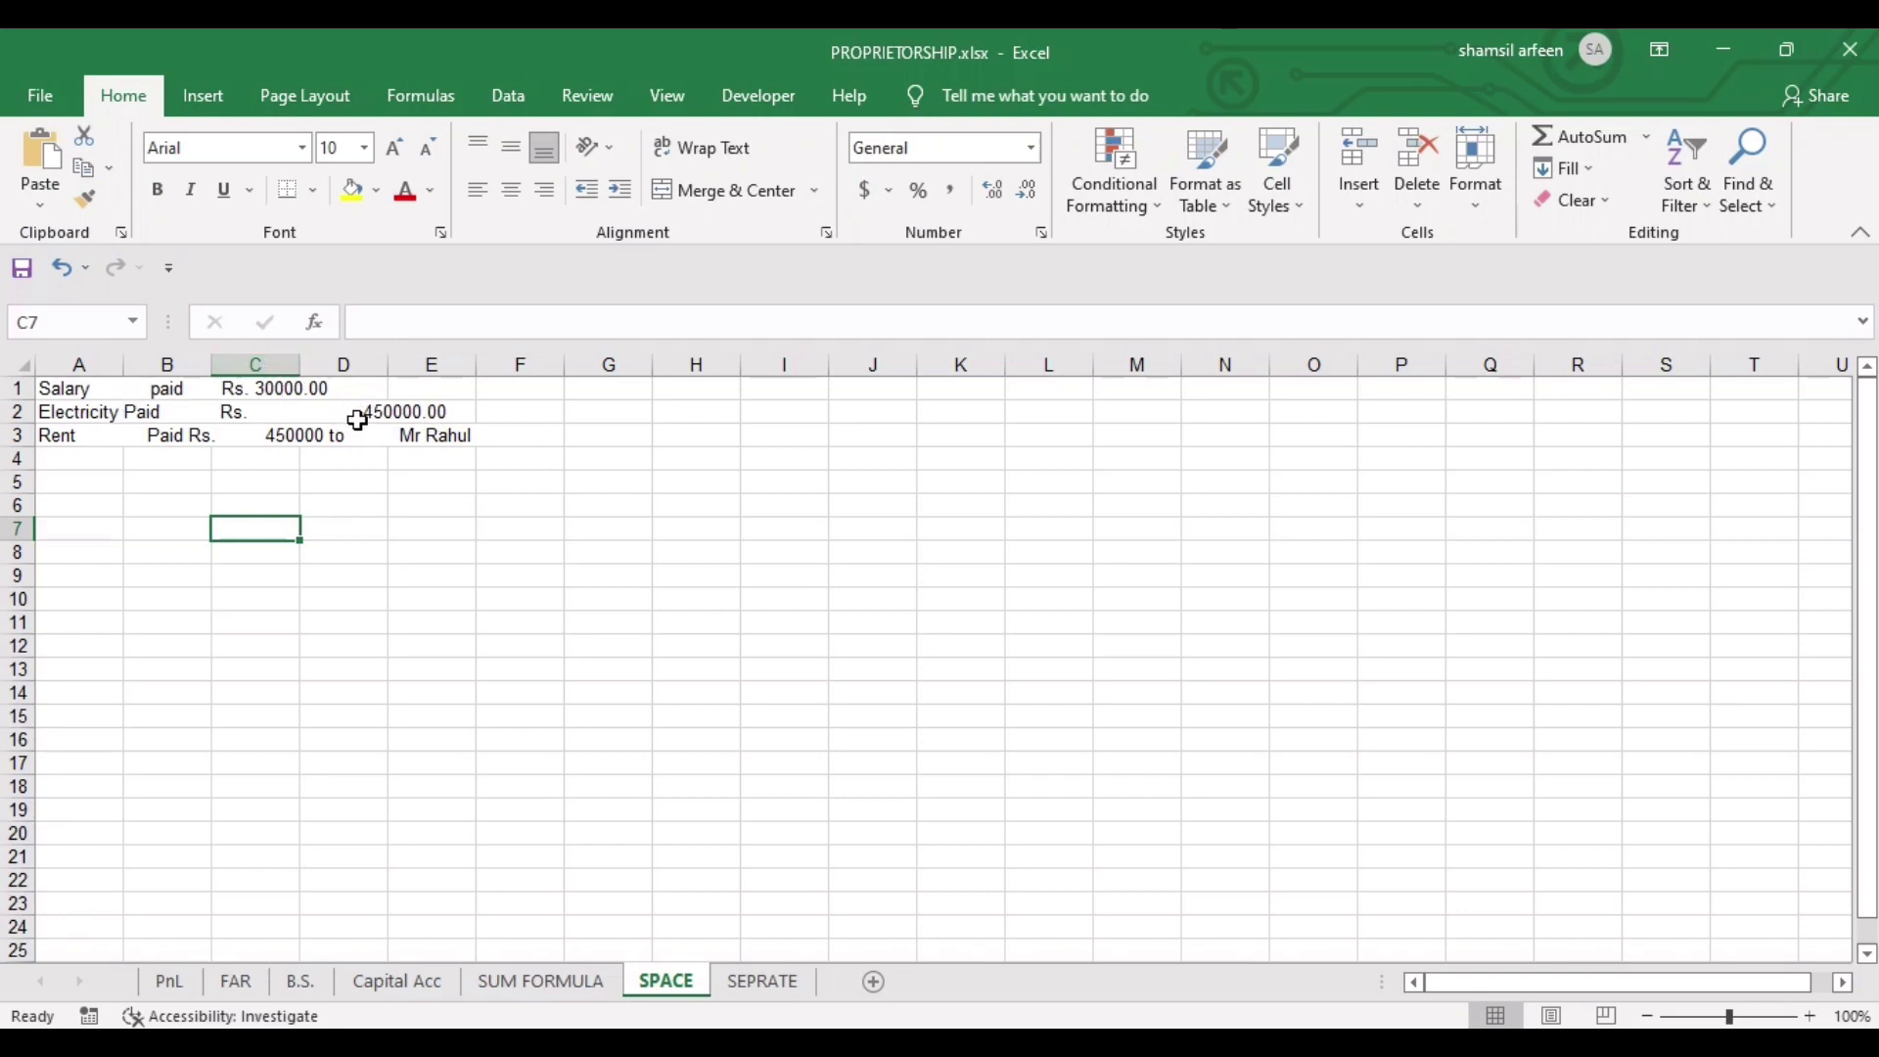
pyautogui.click(56, 432)
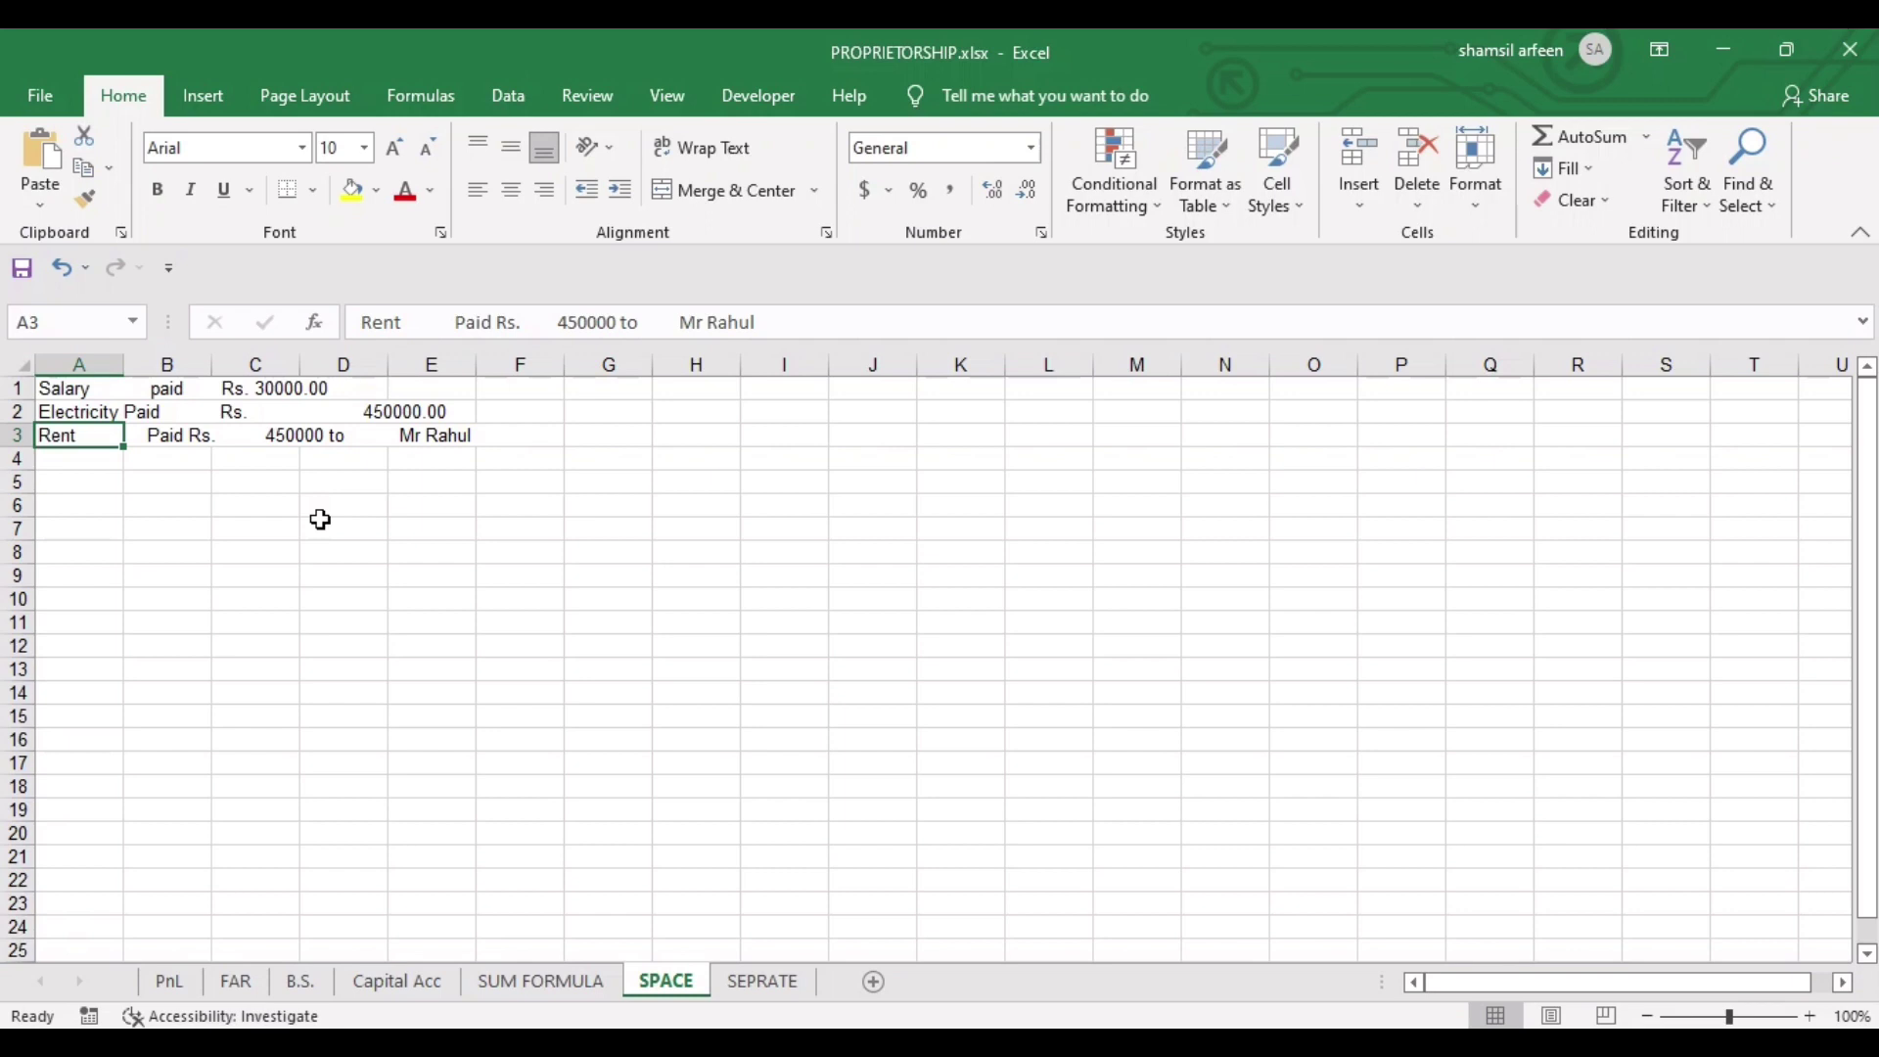
# Enter =TRIM(A1) in G1 to strip the extra spaces from the Salary line.
pyautogui.click(619, 391)
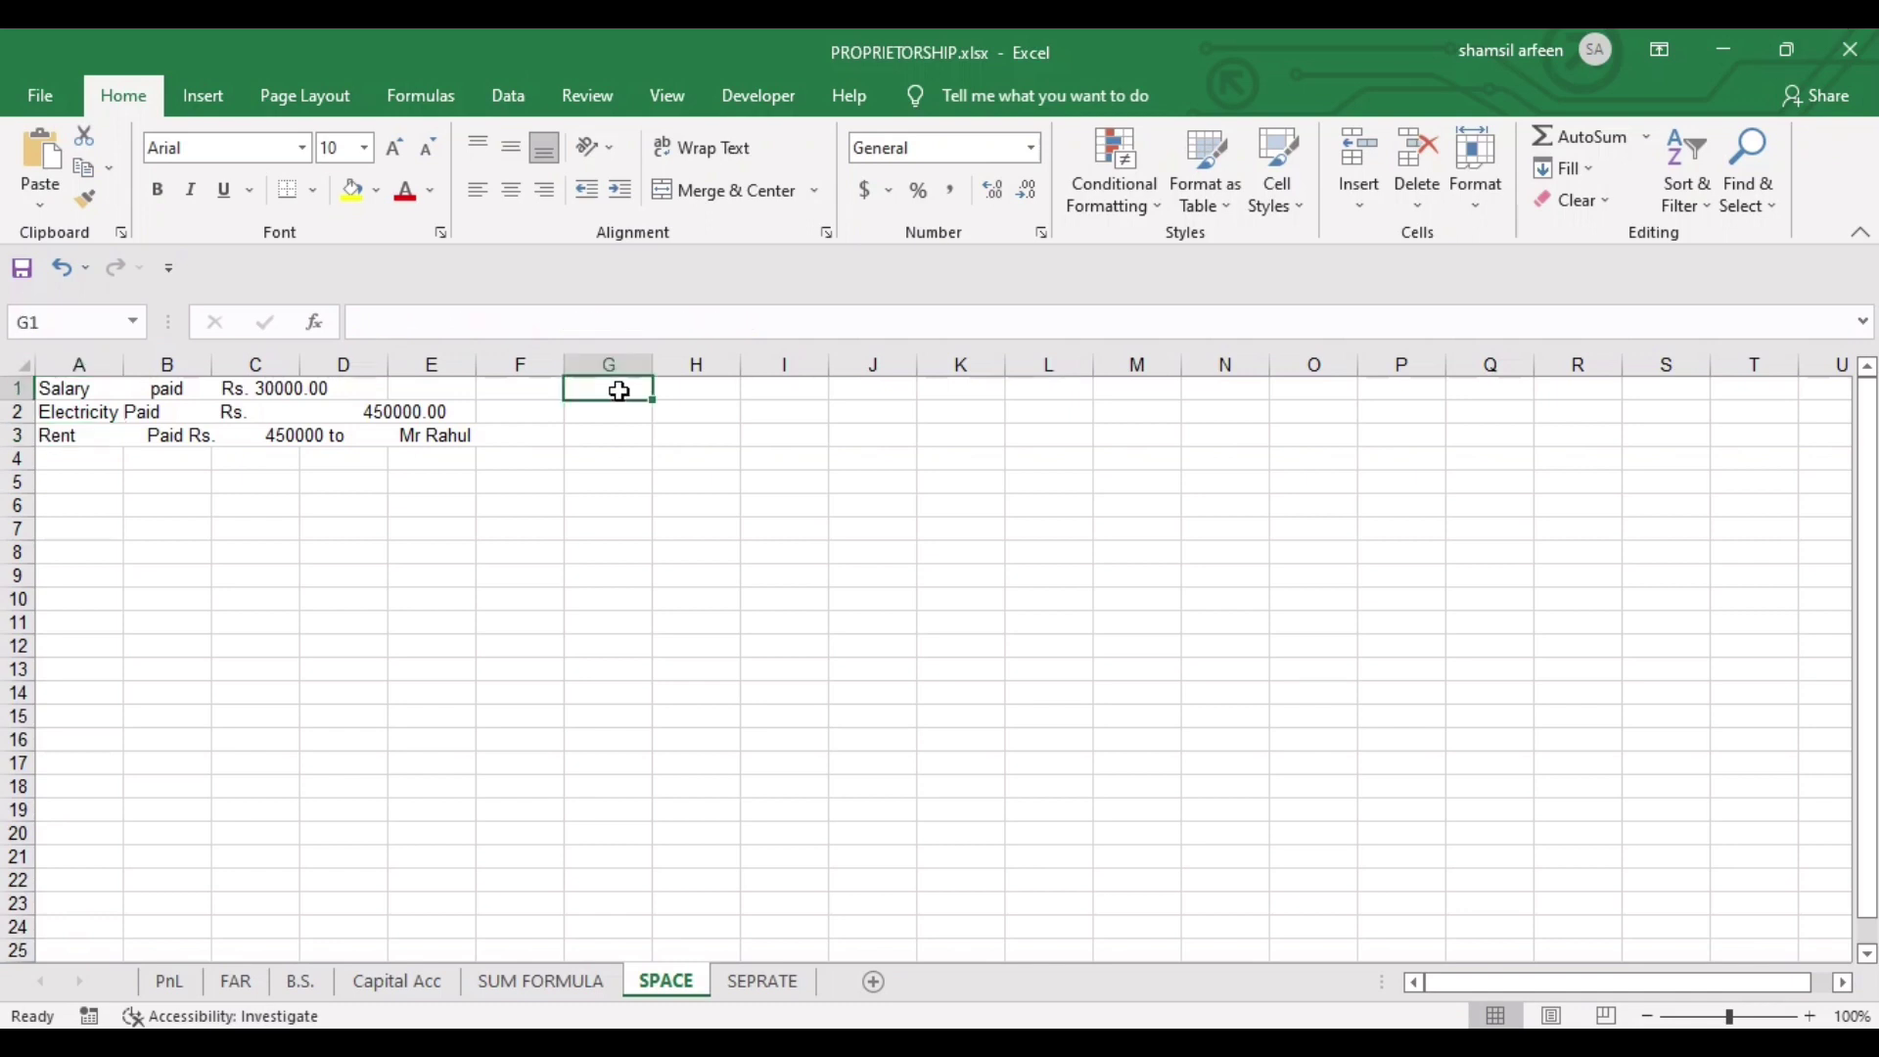
pyautogui.write('=TR')
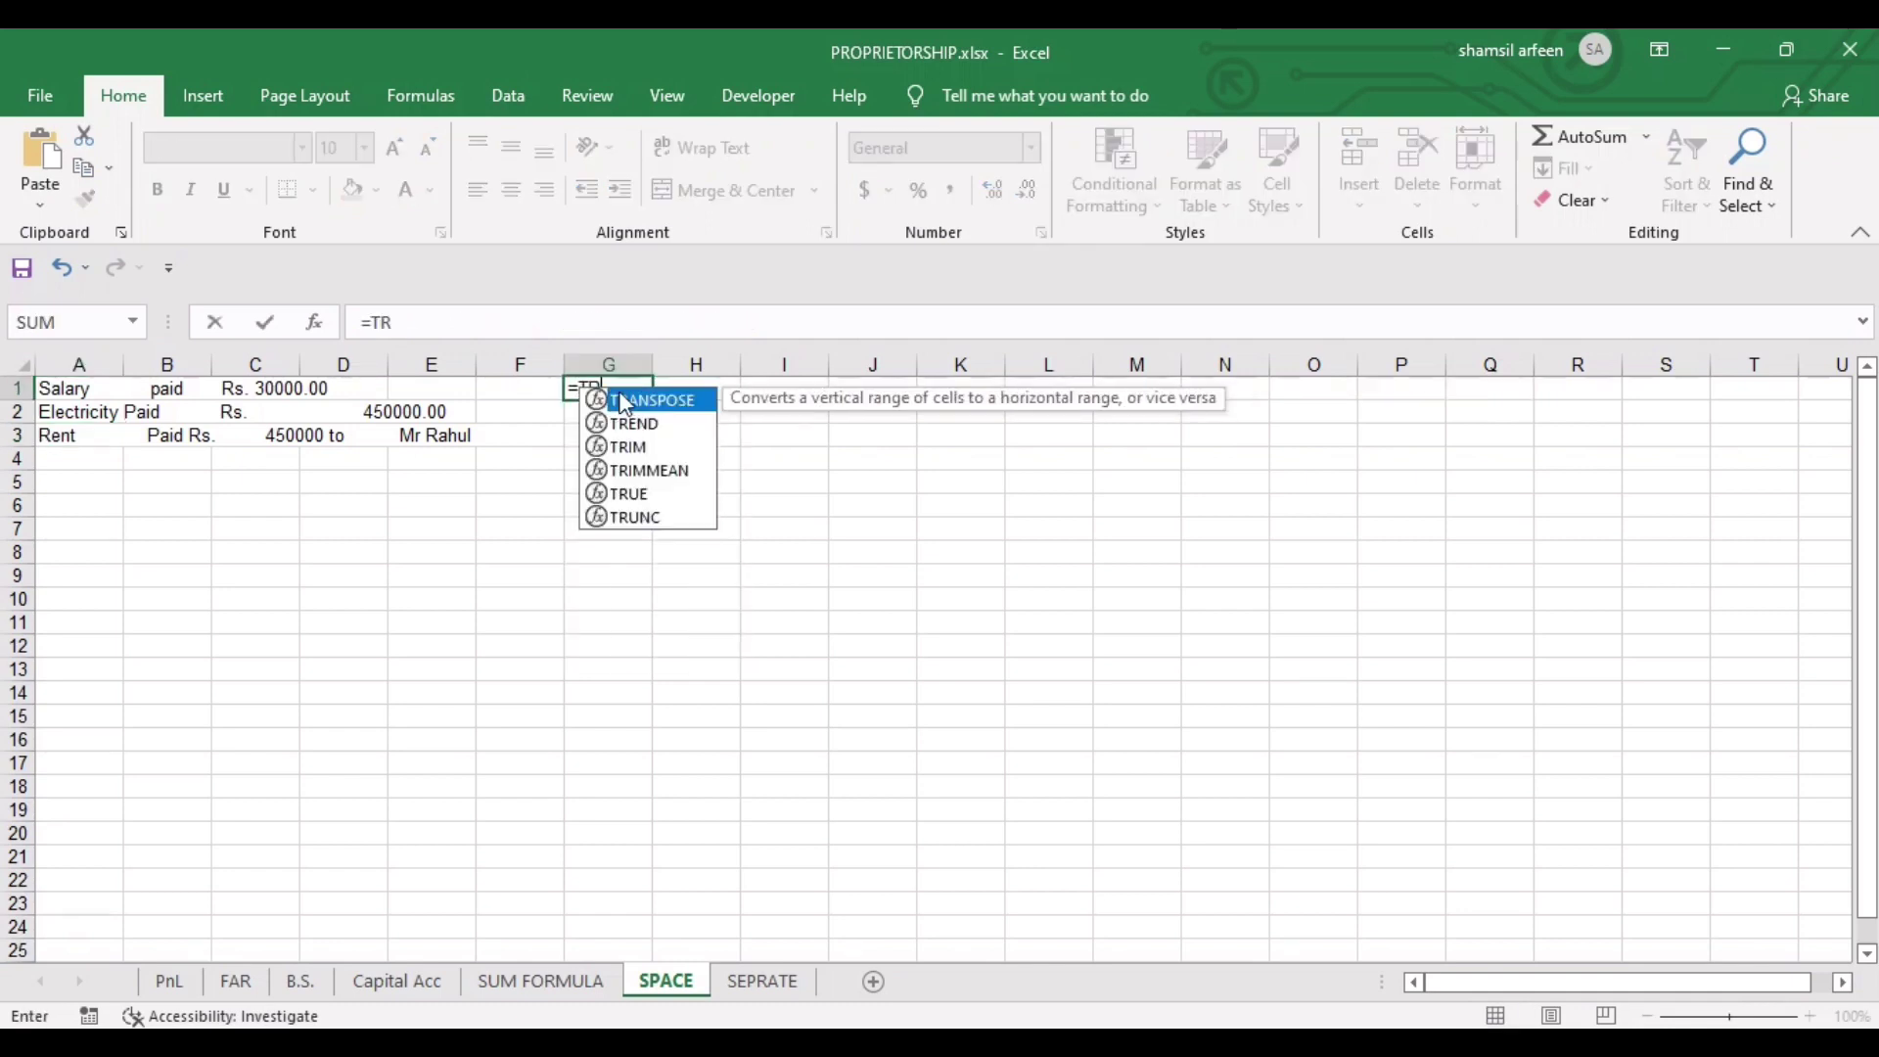
pyautogui.write('IM')
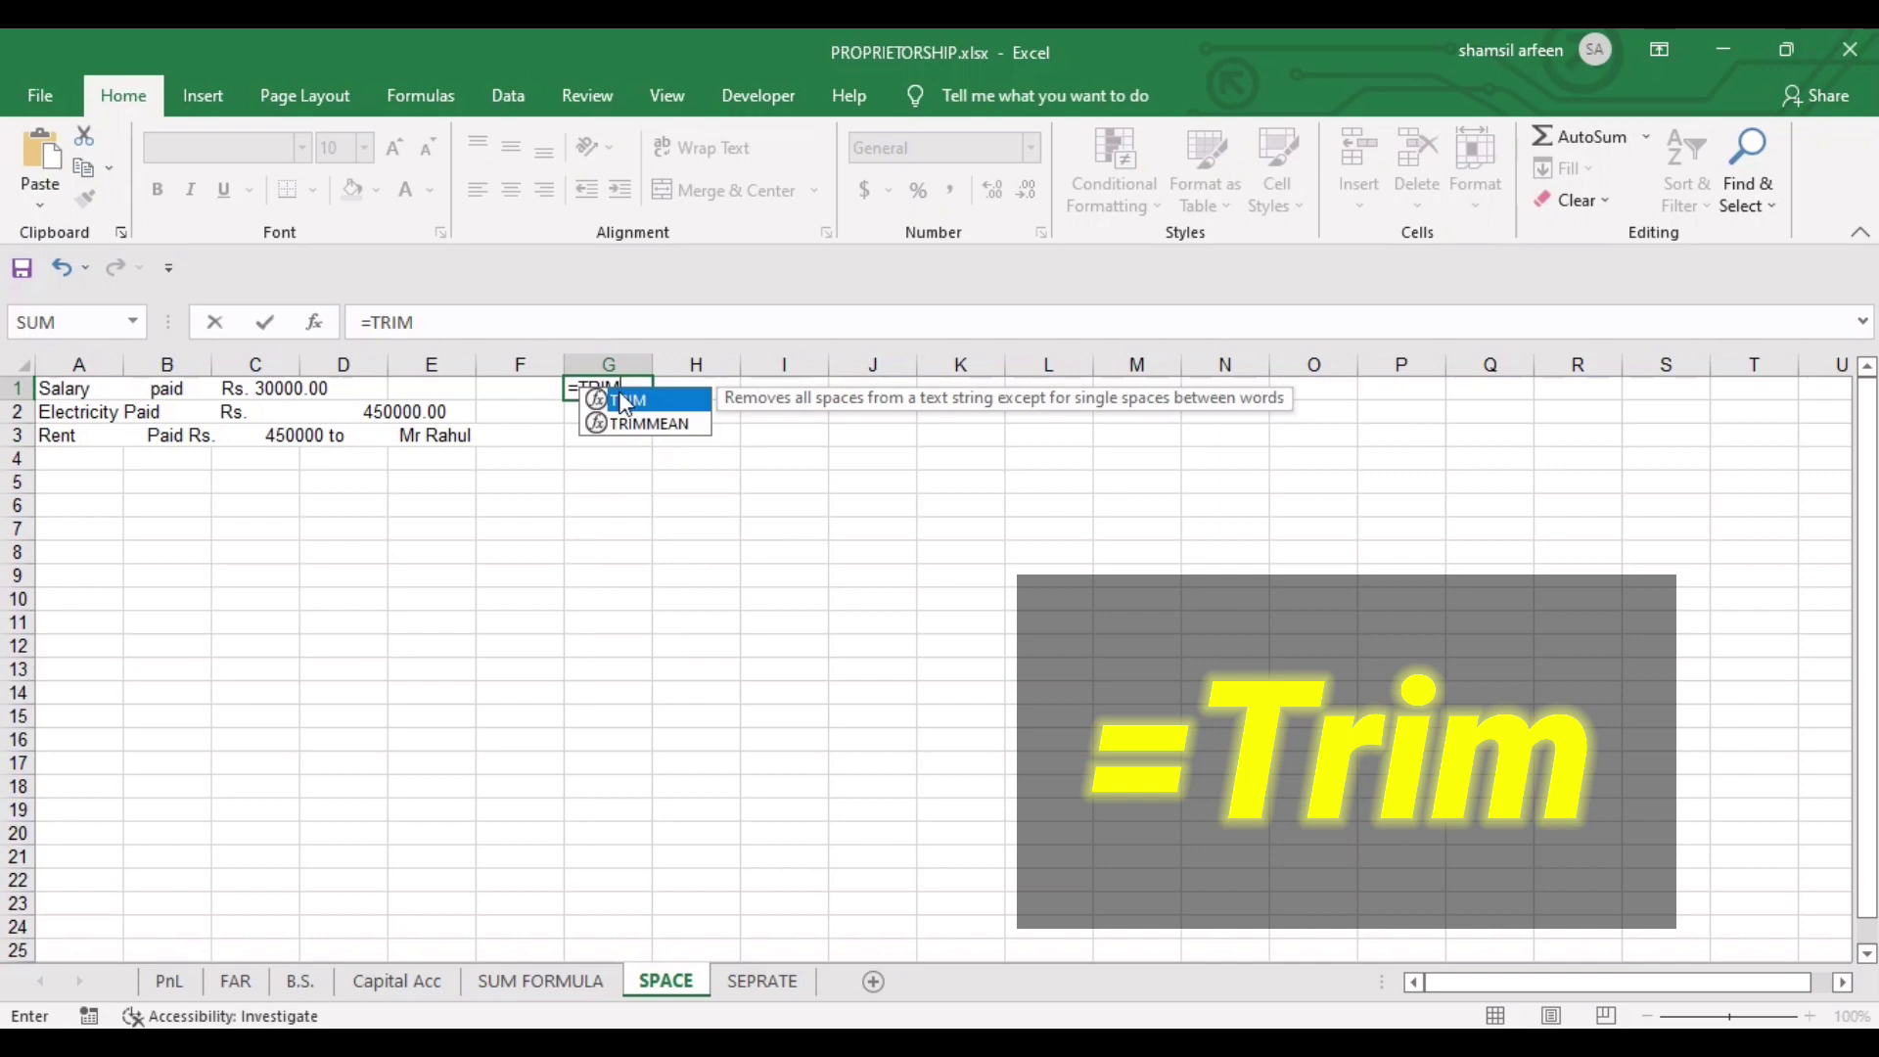
pyautogui.doubleClick(624, 402)
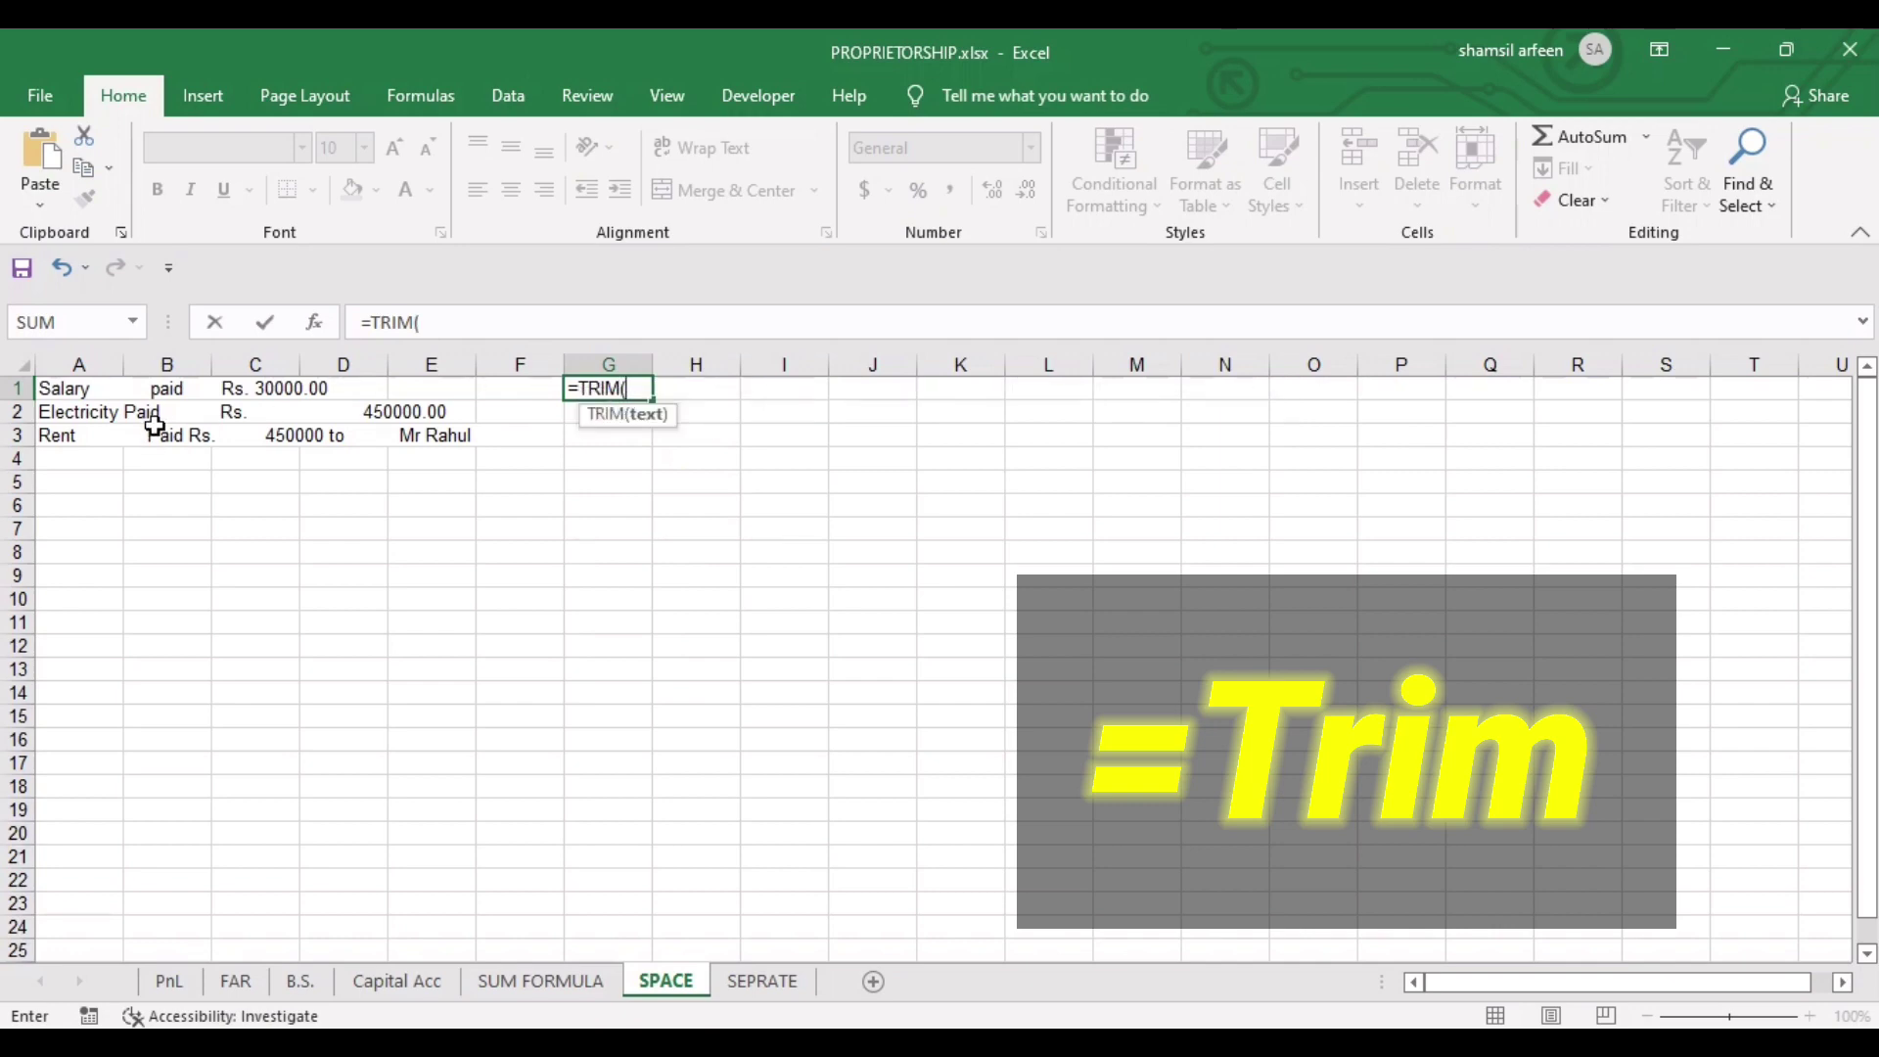
pyautogui.click(67, 388)
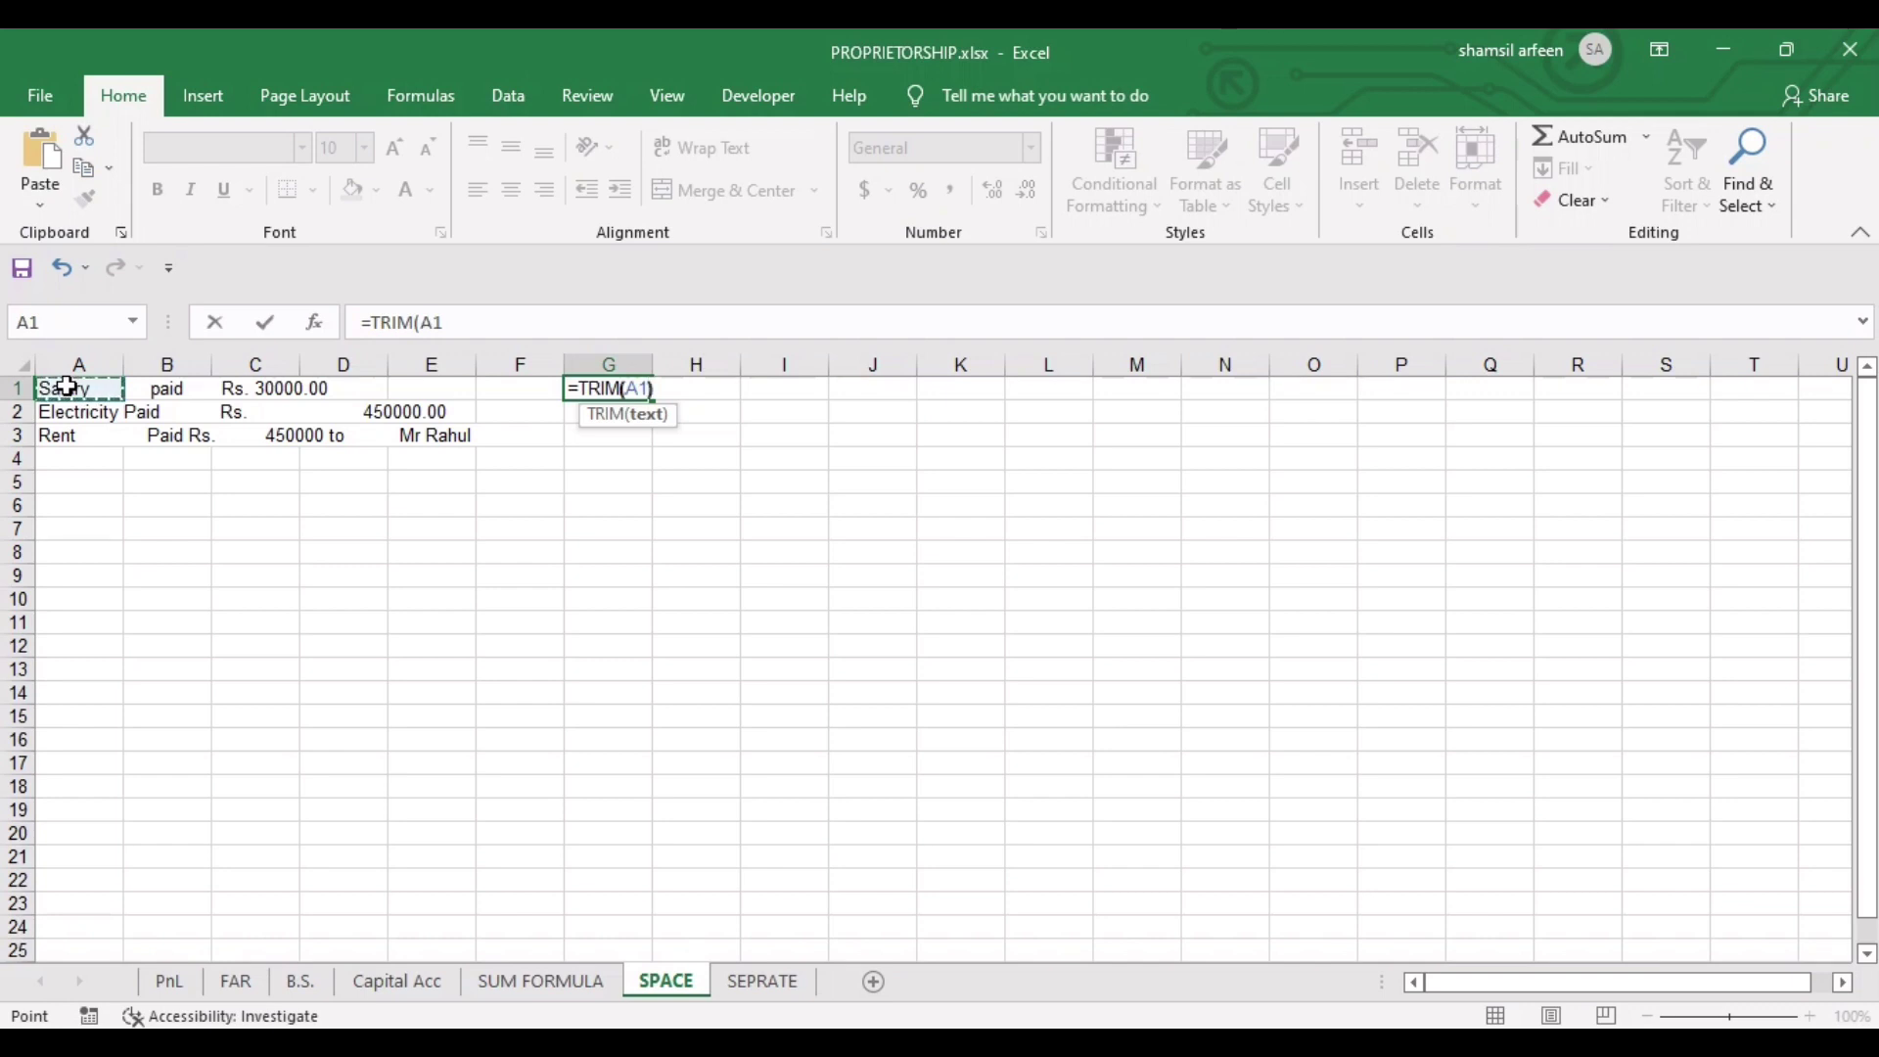
pyautogui.write(')')
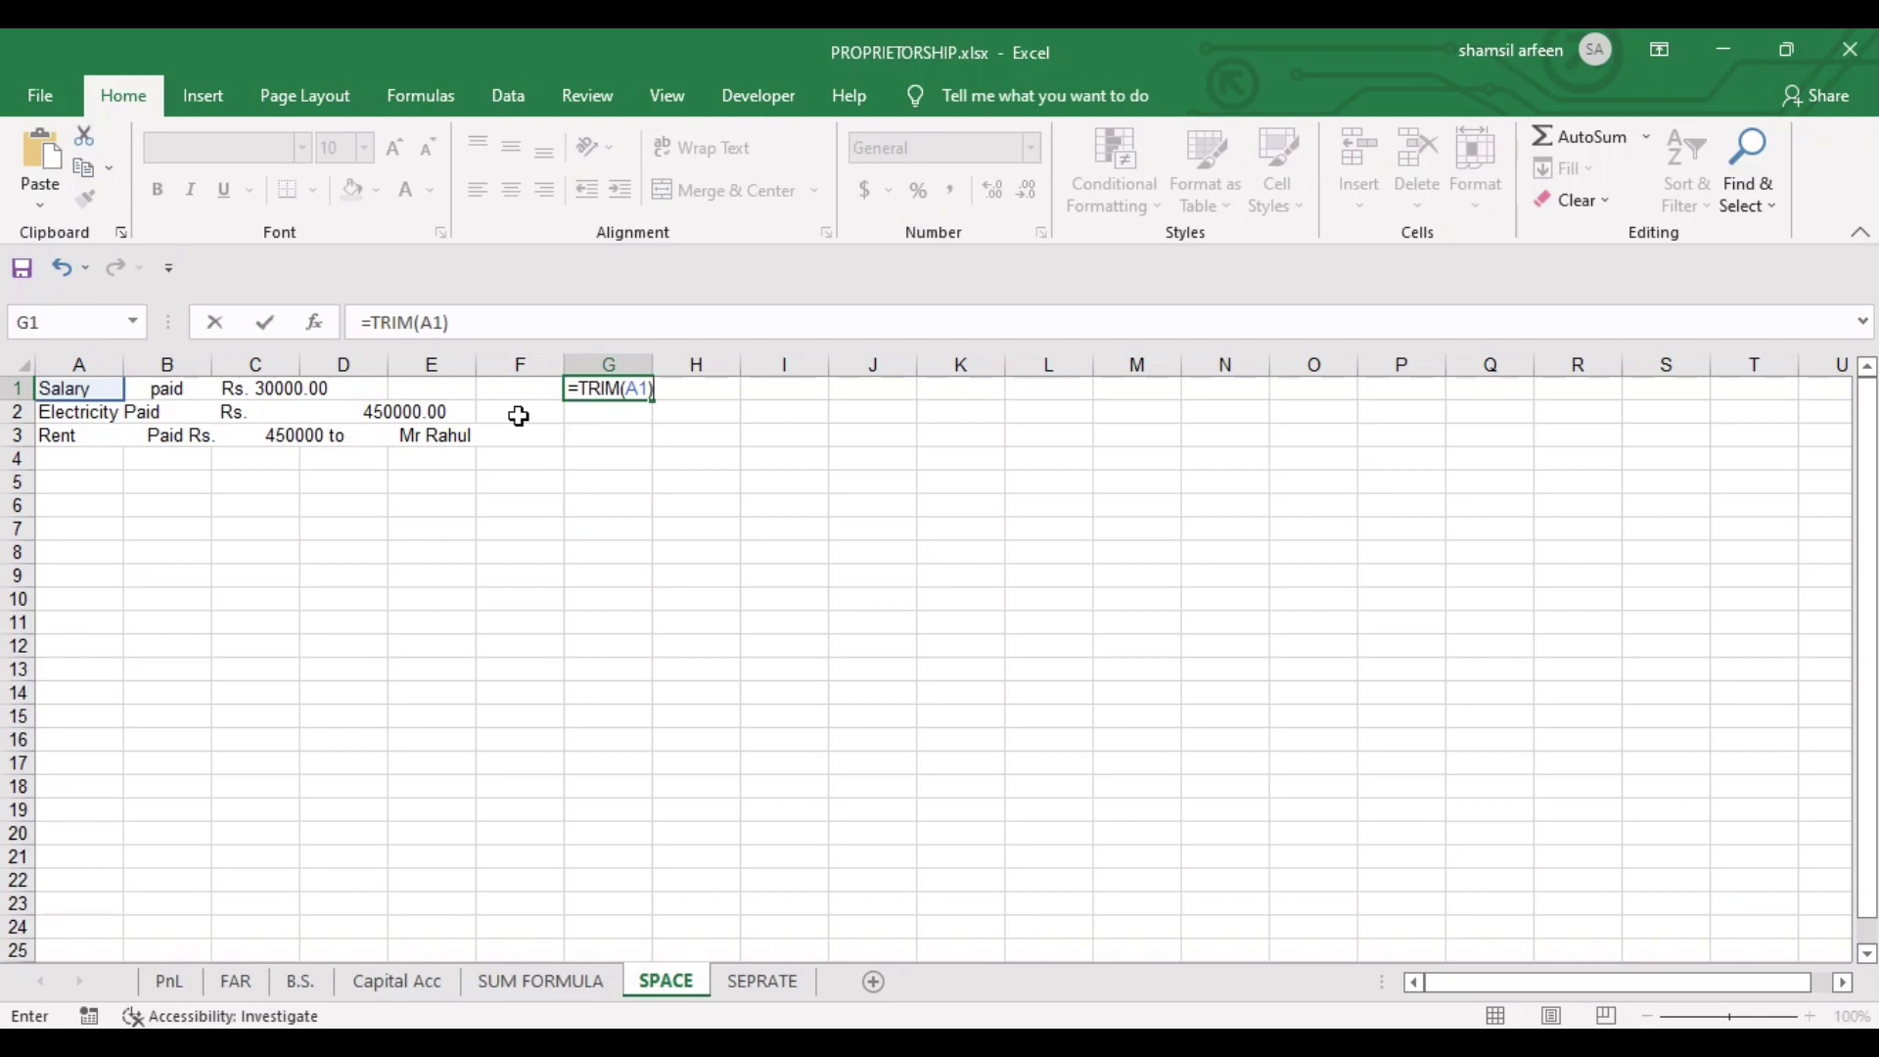
pyautogui.press('Return')
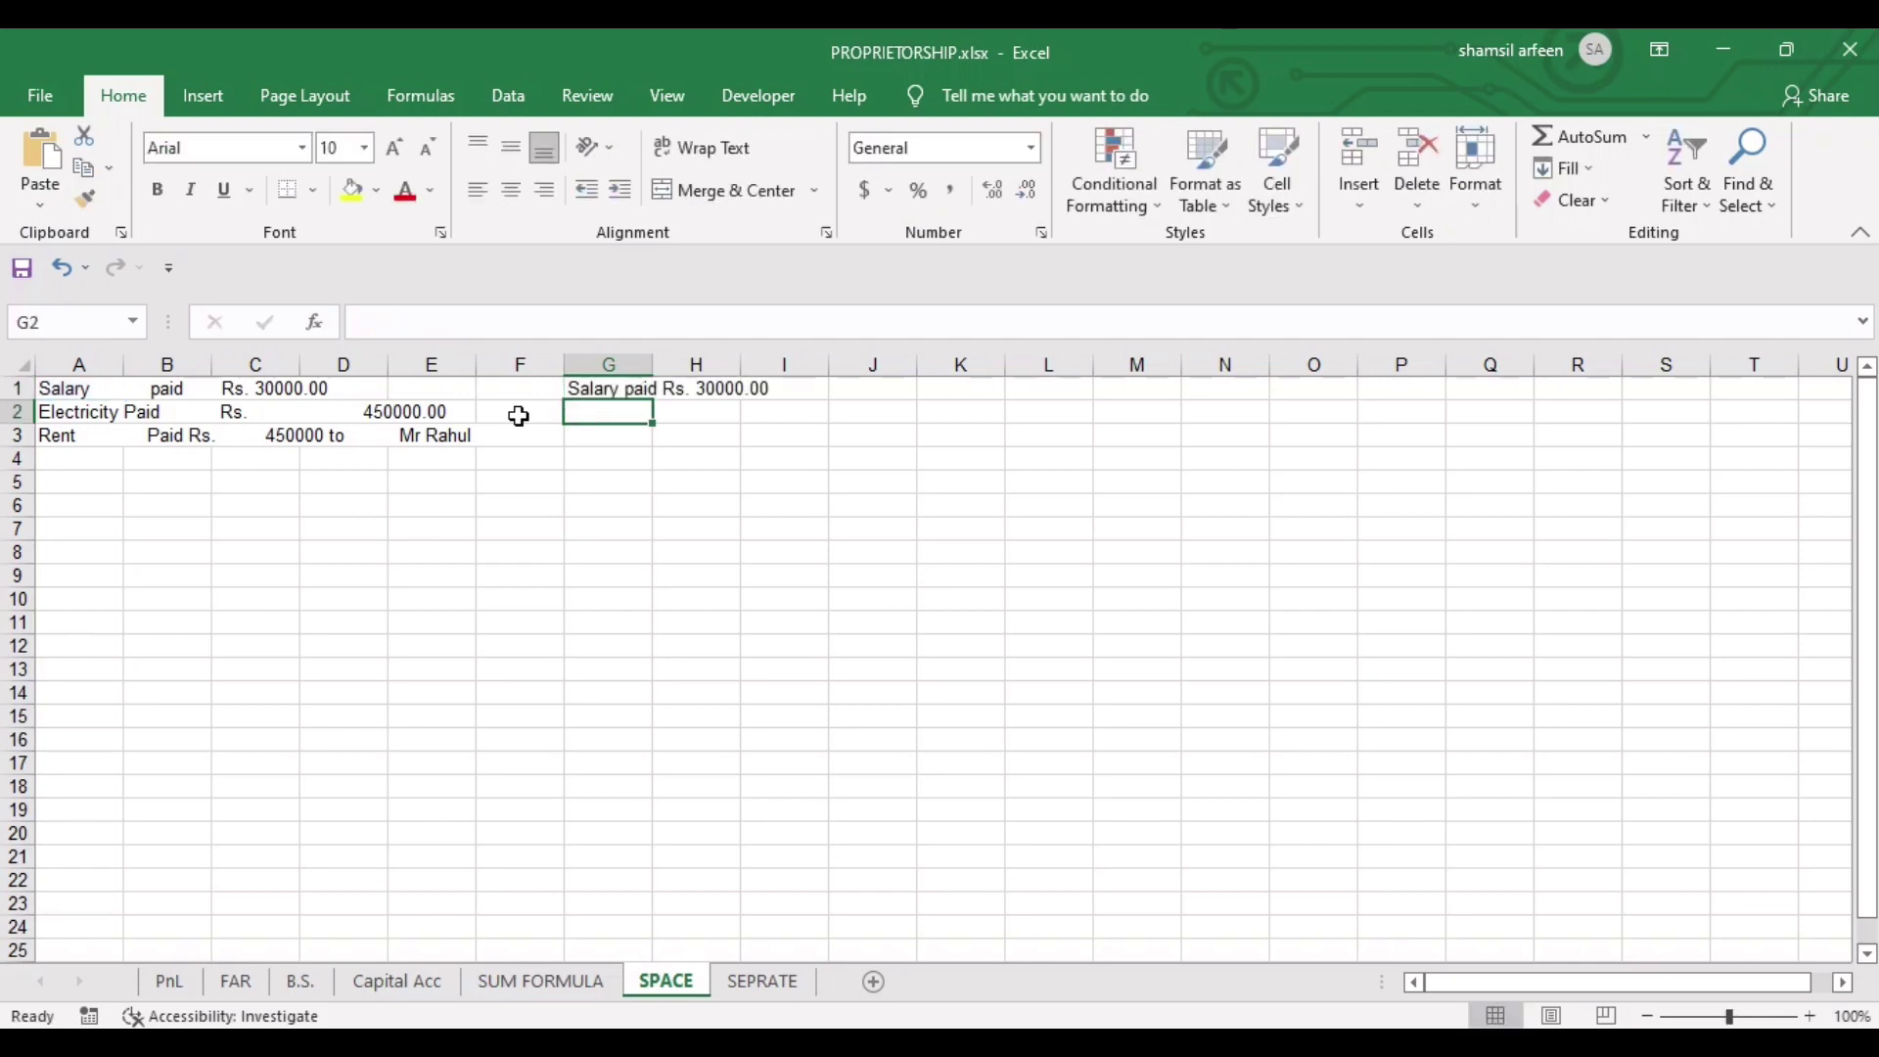
# Fill the TRIM formula down through G1:G3 with Ctrl+D.
pyautogui.press('Up')
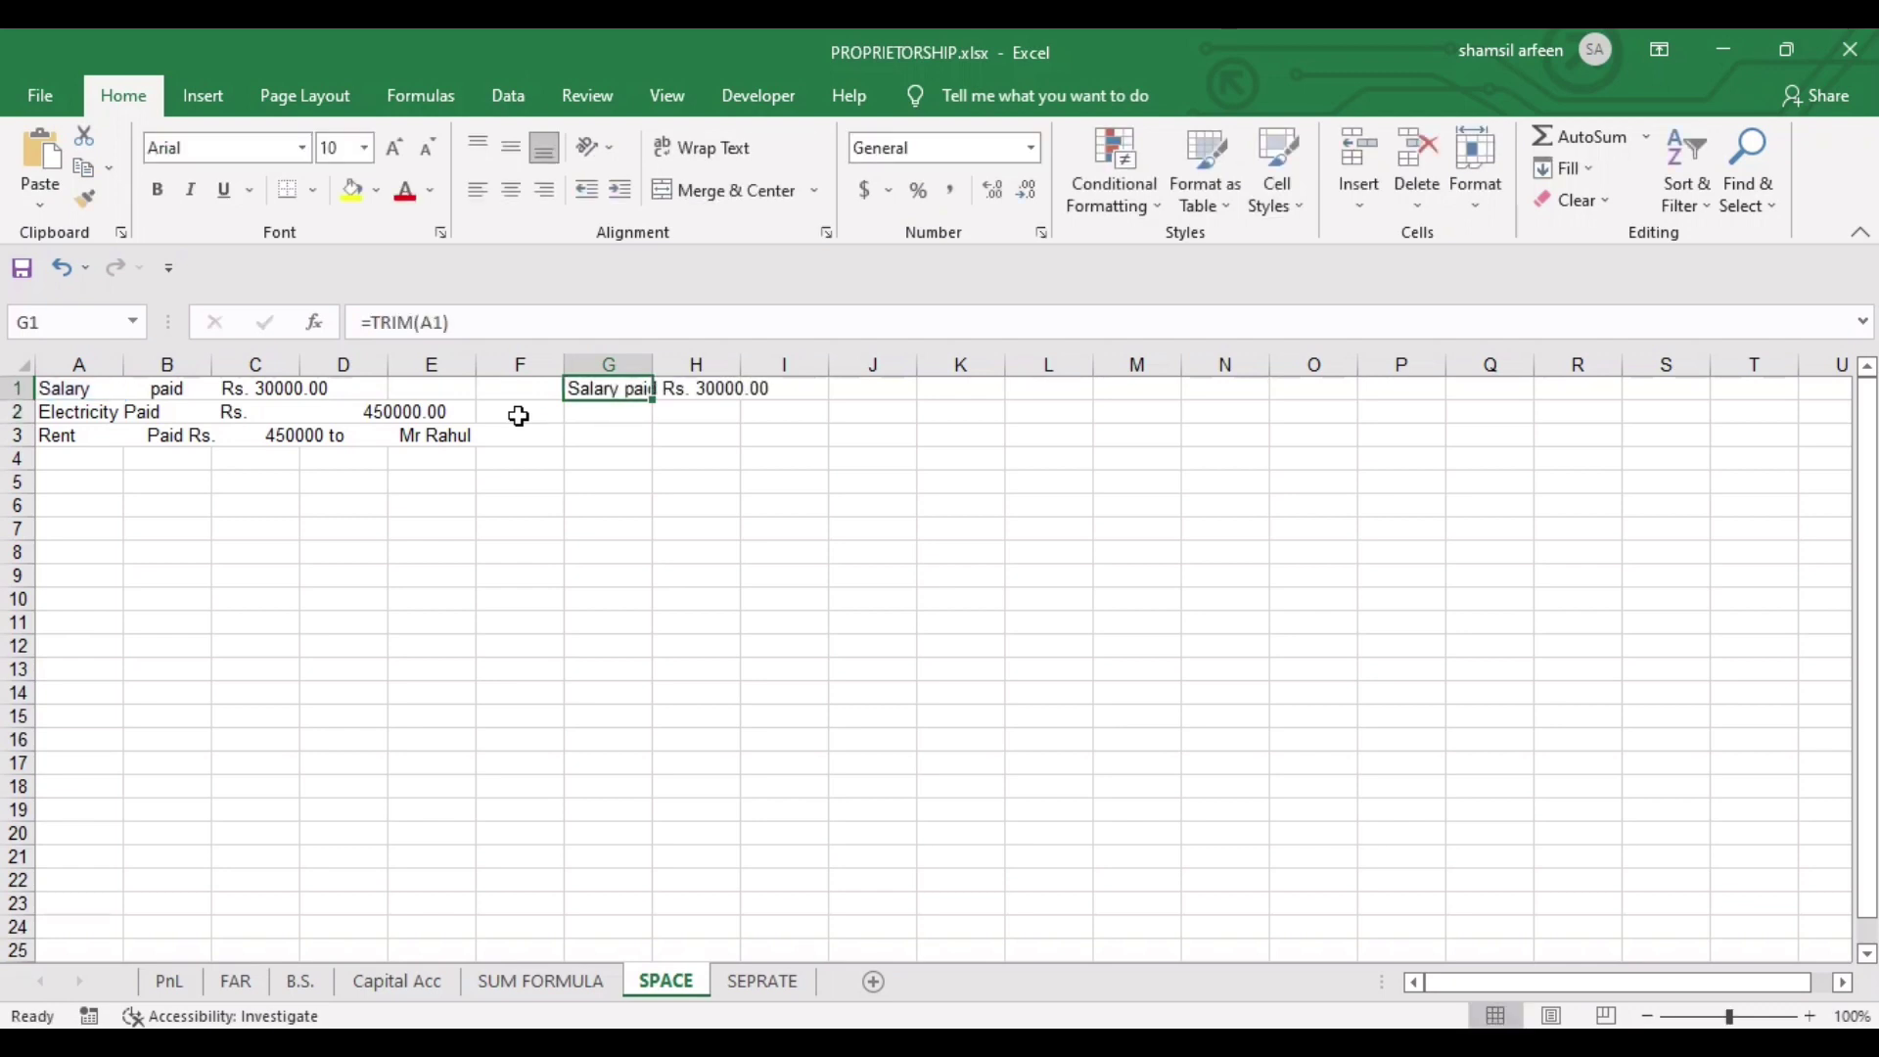
pyautogui.press('Down')
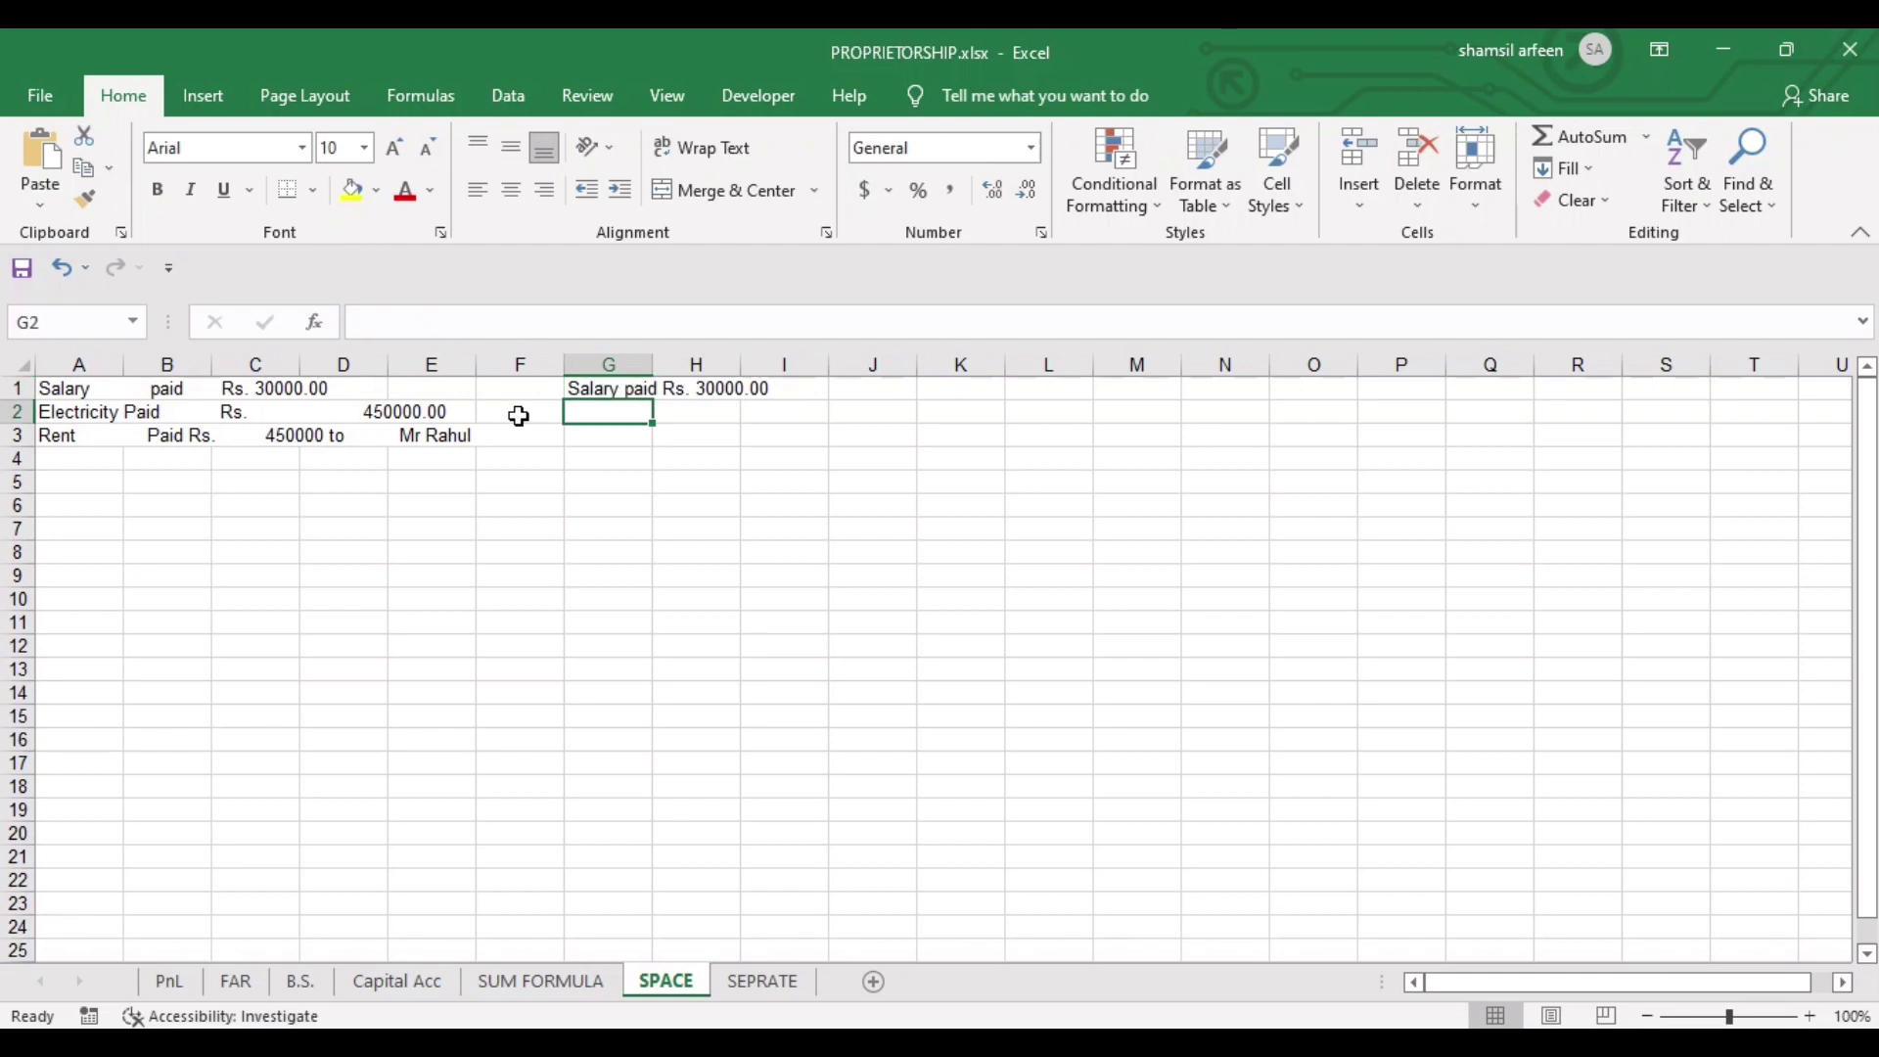
pyautogui.press('Up')
pyautogui.hotkey('shift', 'Down')
pyautogui.hotkey('shift', 'Down')
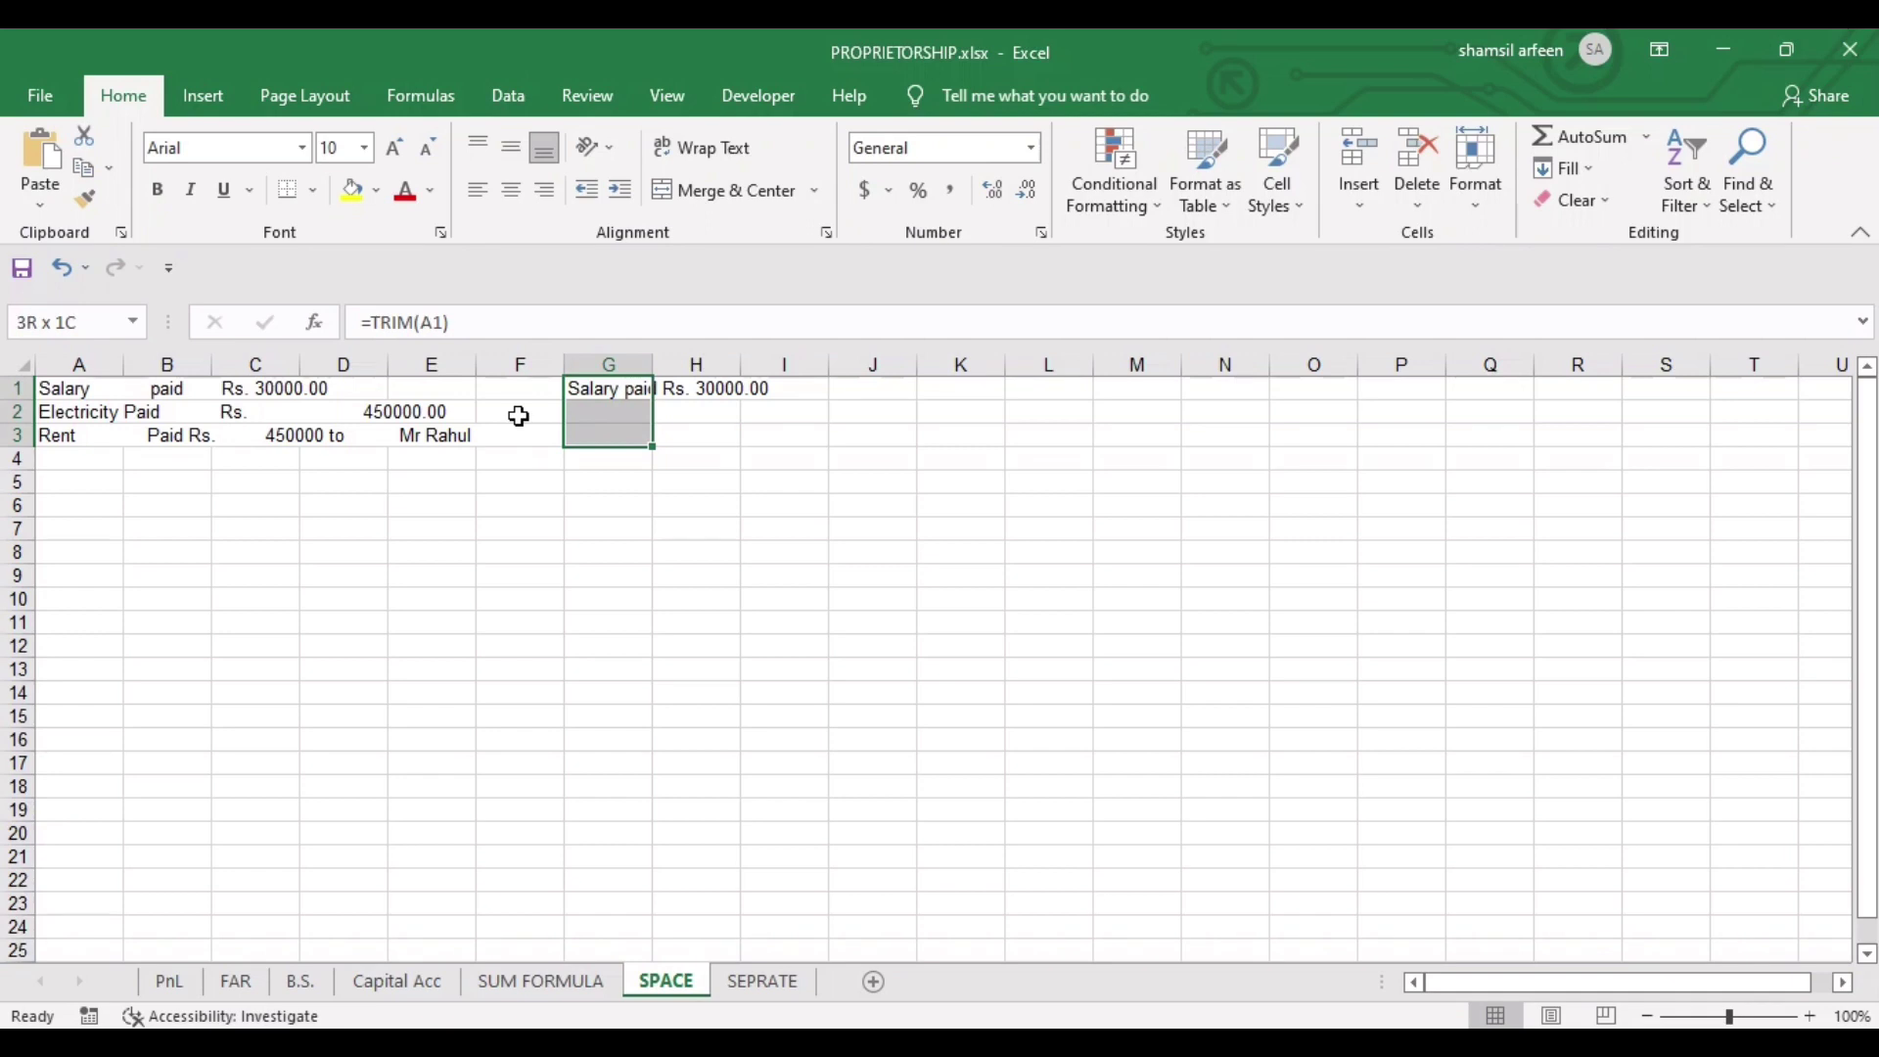
pyautogui.hotkey('ctrl', 'd')
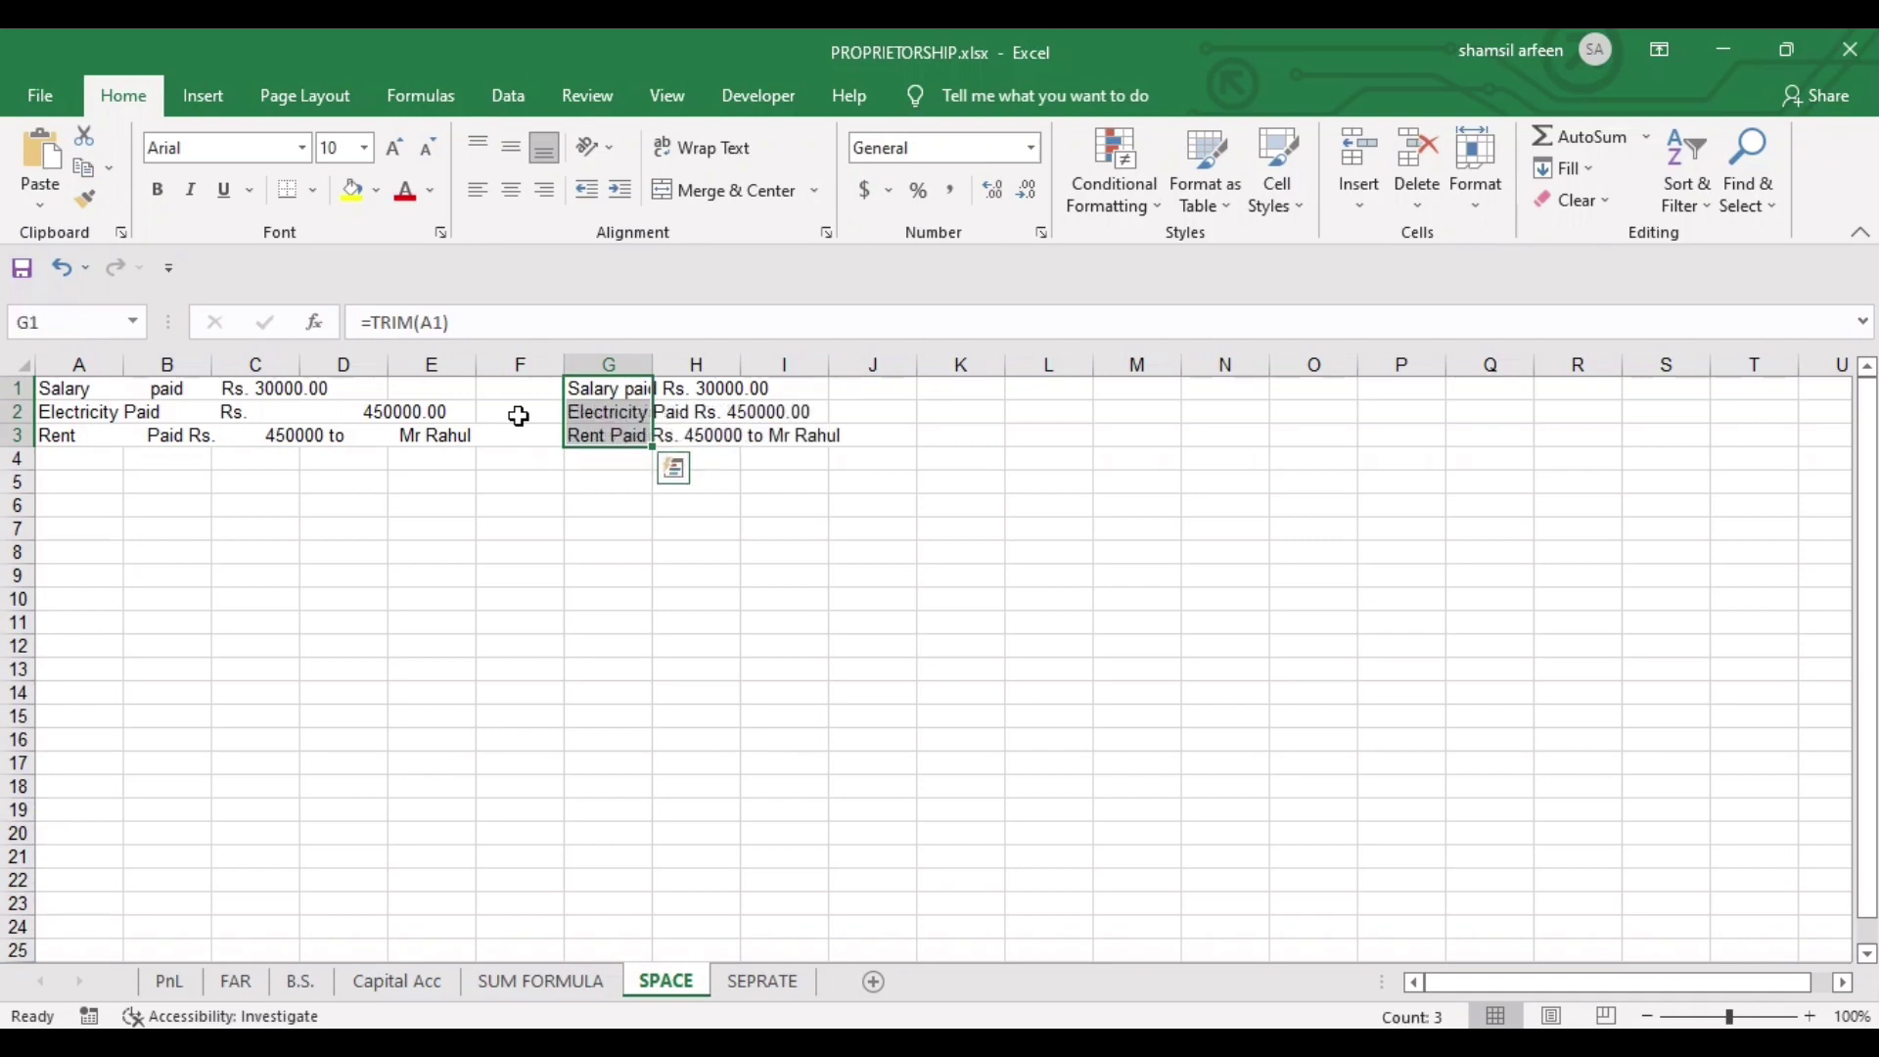
pyautogui.click(559, 507)
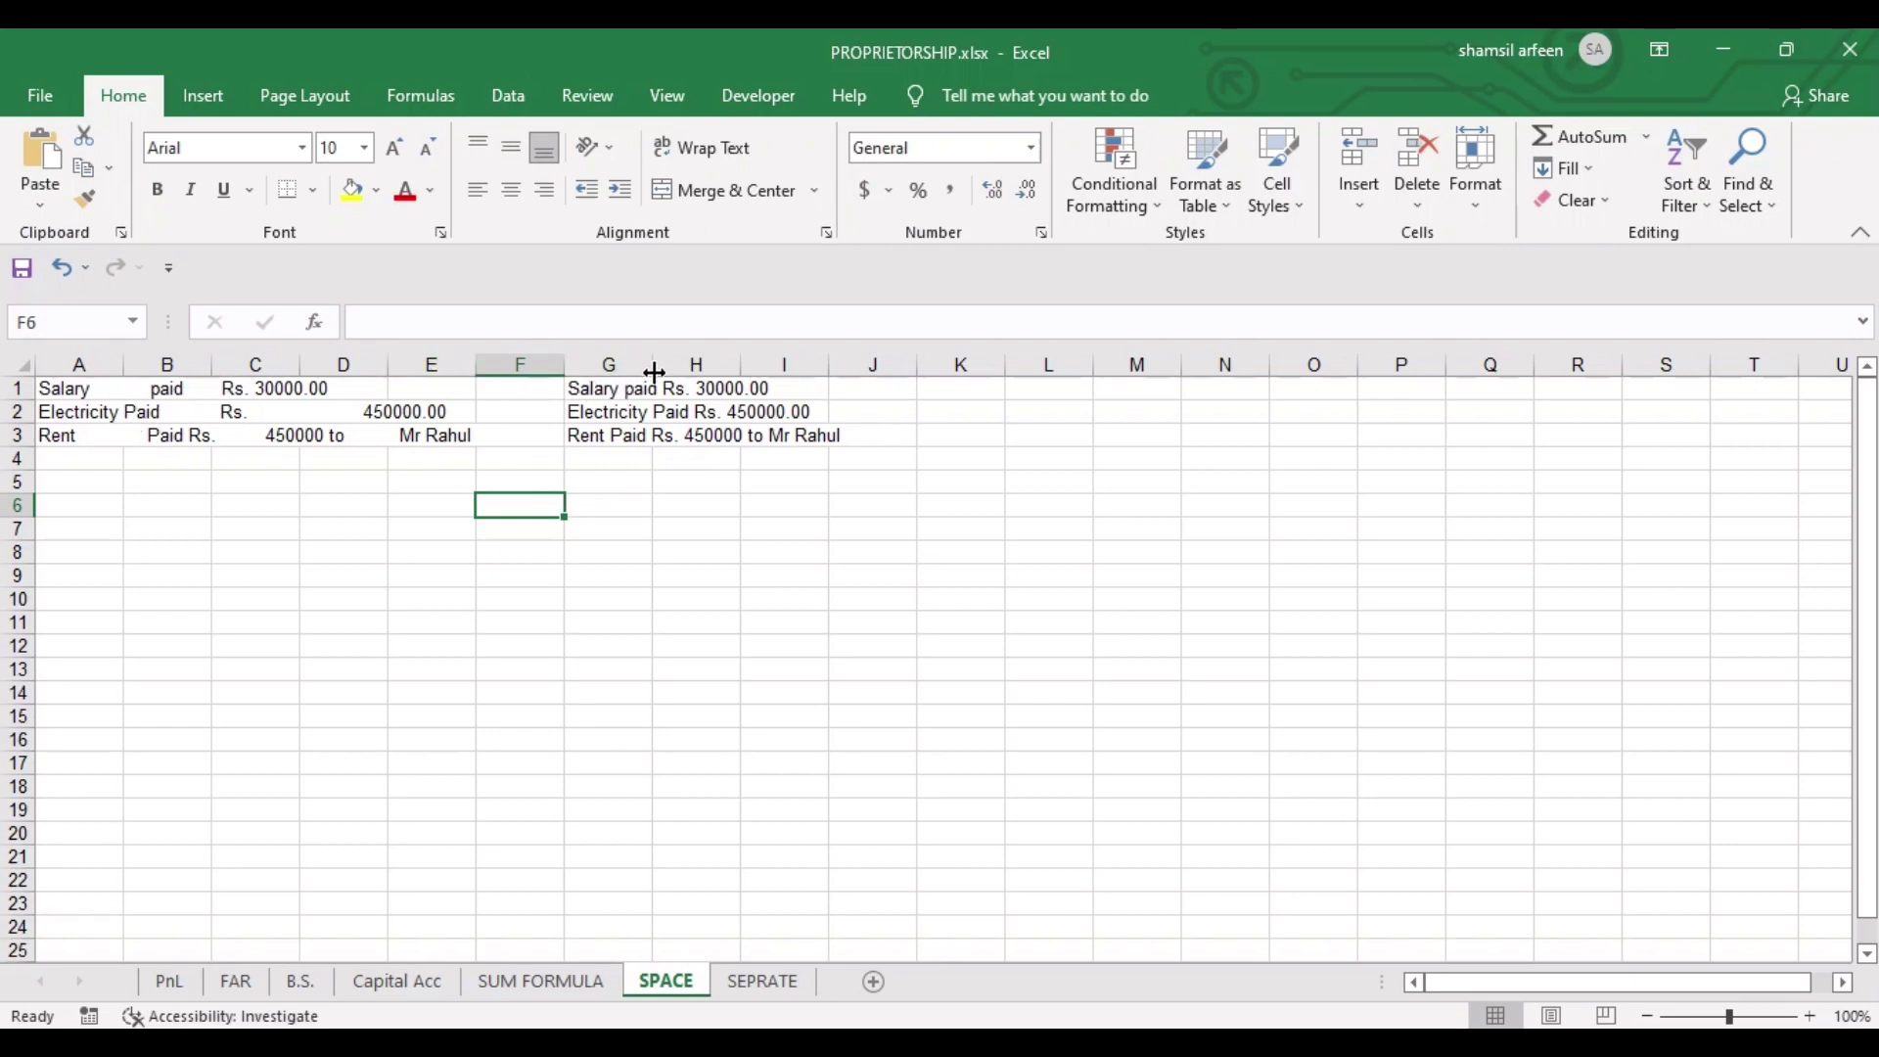
# Autofit column G to the trimmed lines and compare them with the original text in column A.
pyautogui.doubleClick(652, 365)
pyautogui.click(671, 456)
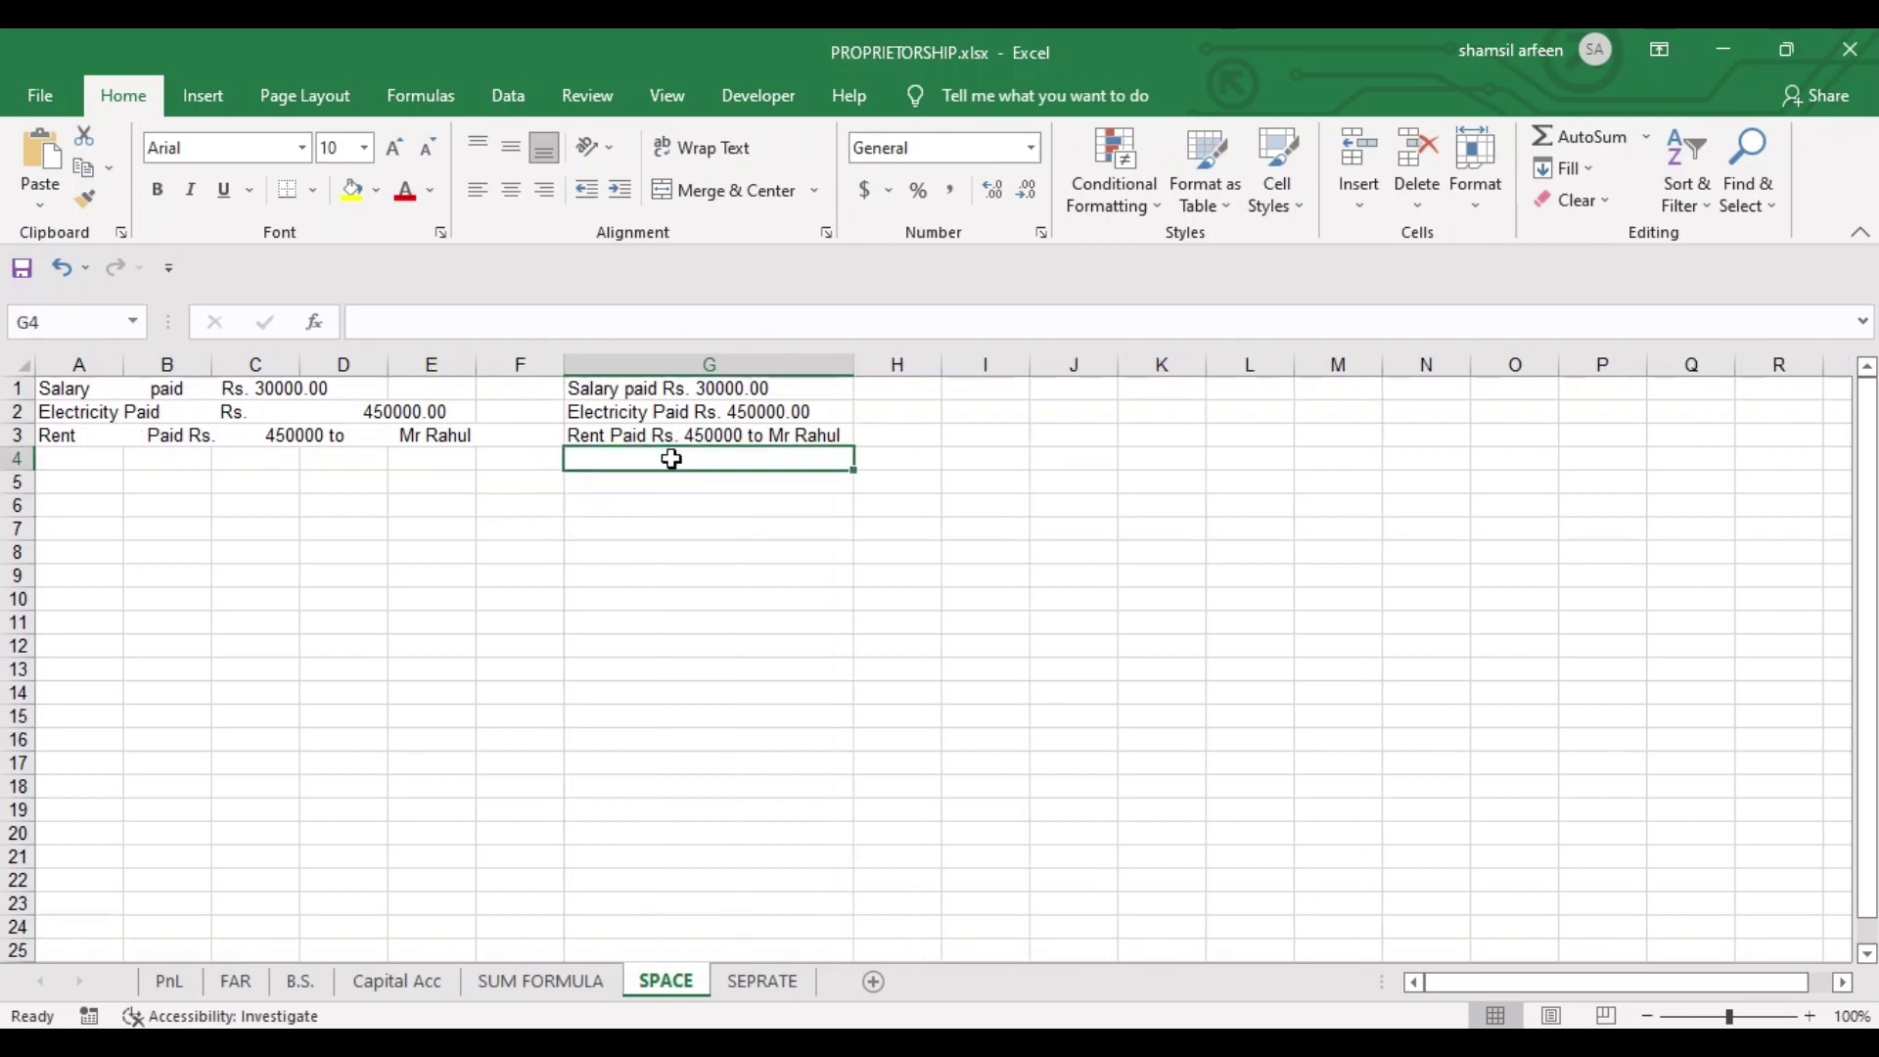
pyautogui.click(665, 509)
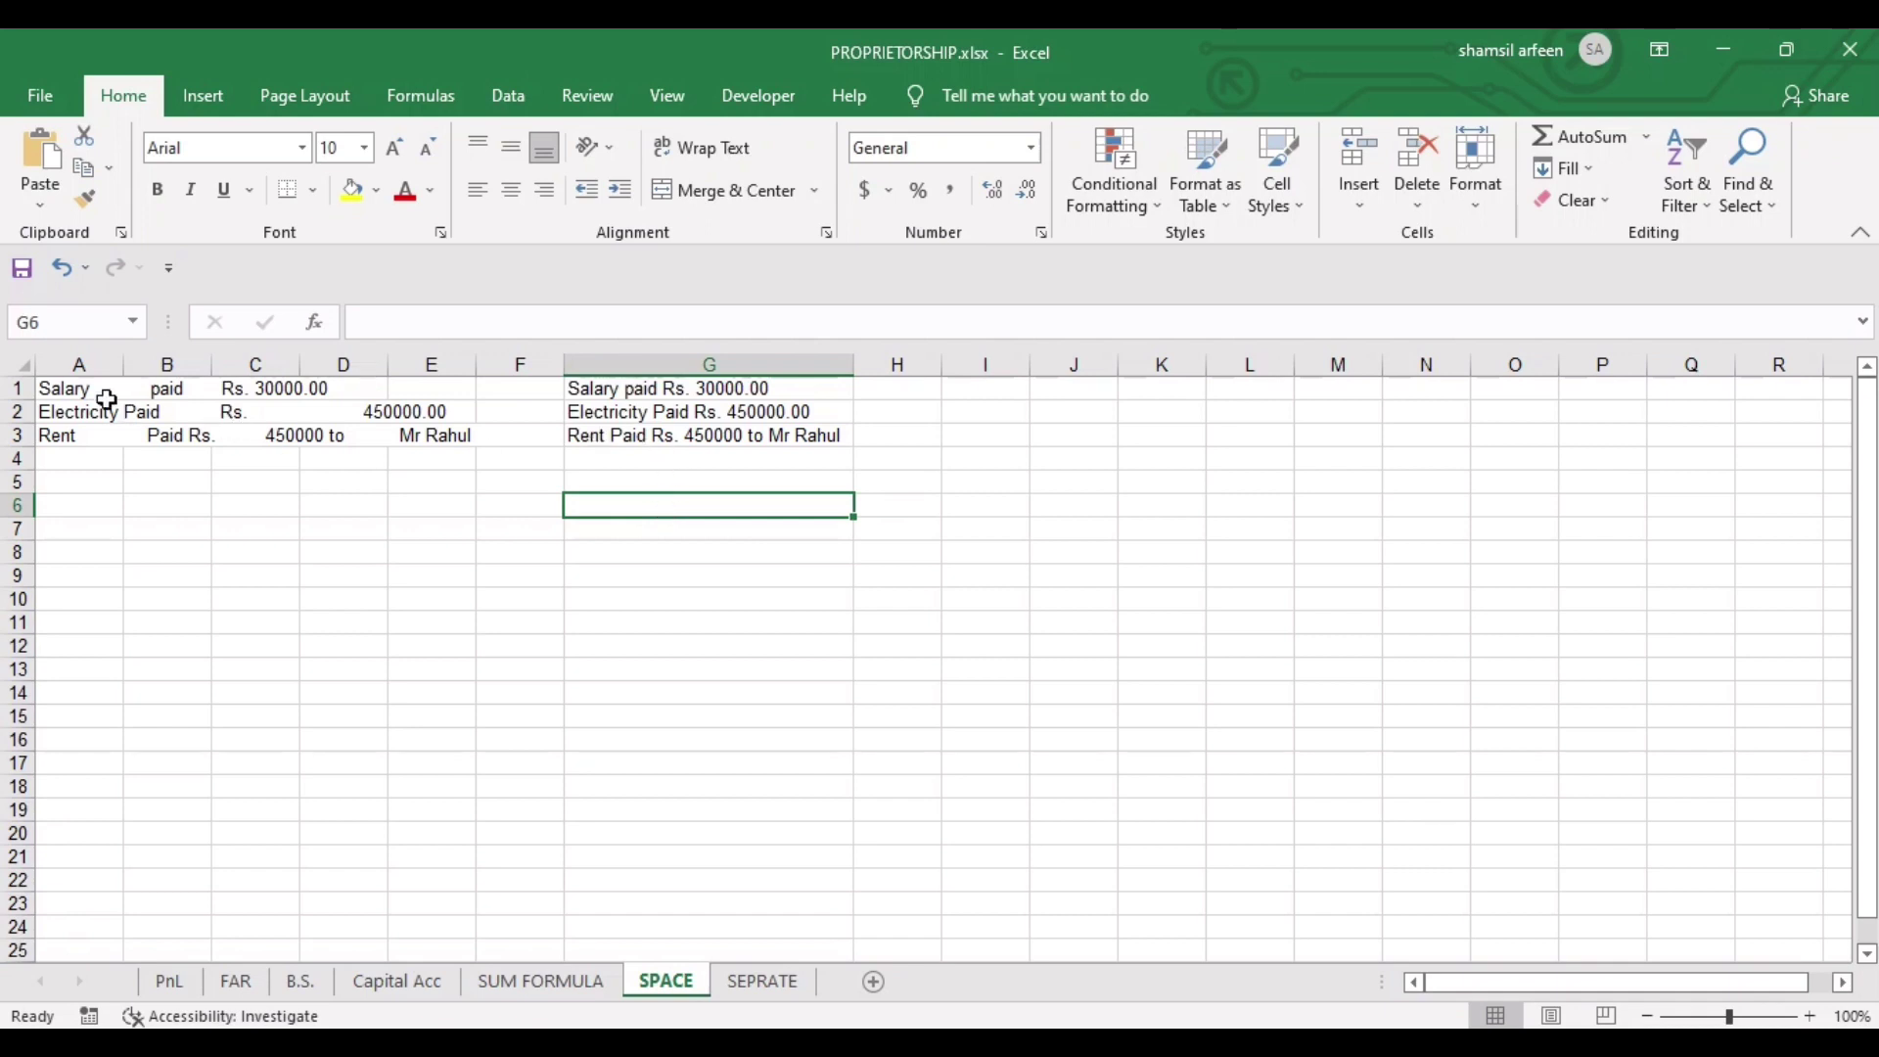
pyautogui.moveTo(79, 422)
pyautogui.mouseDown()
pyautogui.moveTo(58, 379)
pyautogui.moveTo(80, 168)
pyautogui.mouseUp()
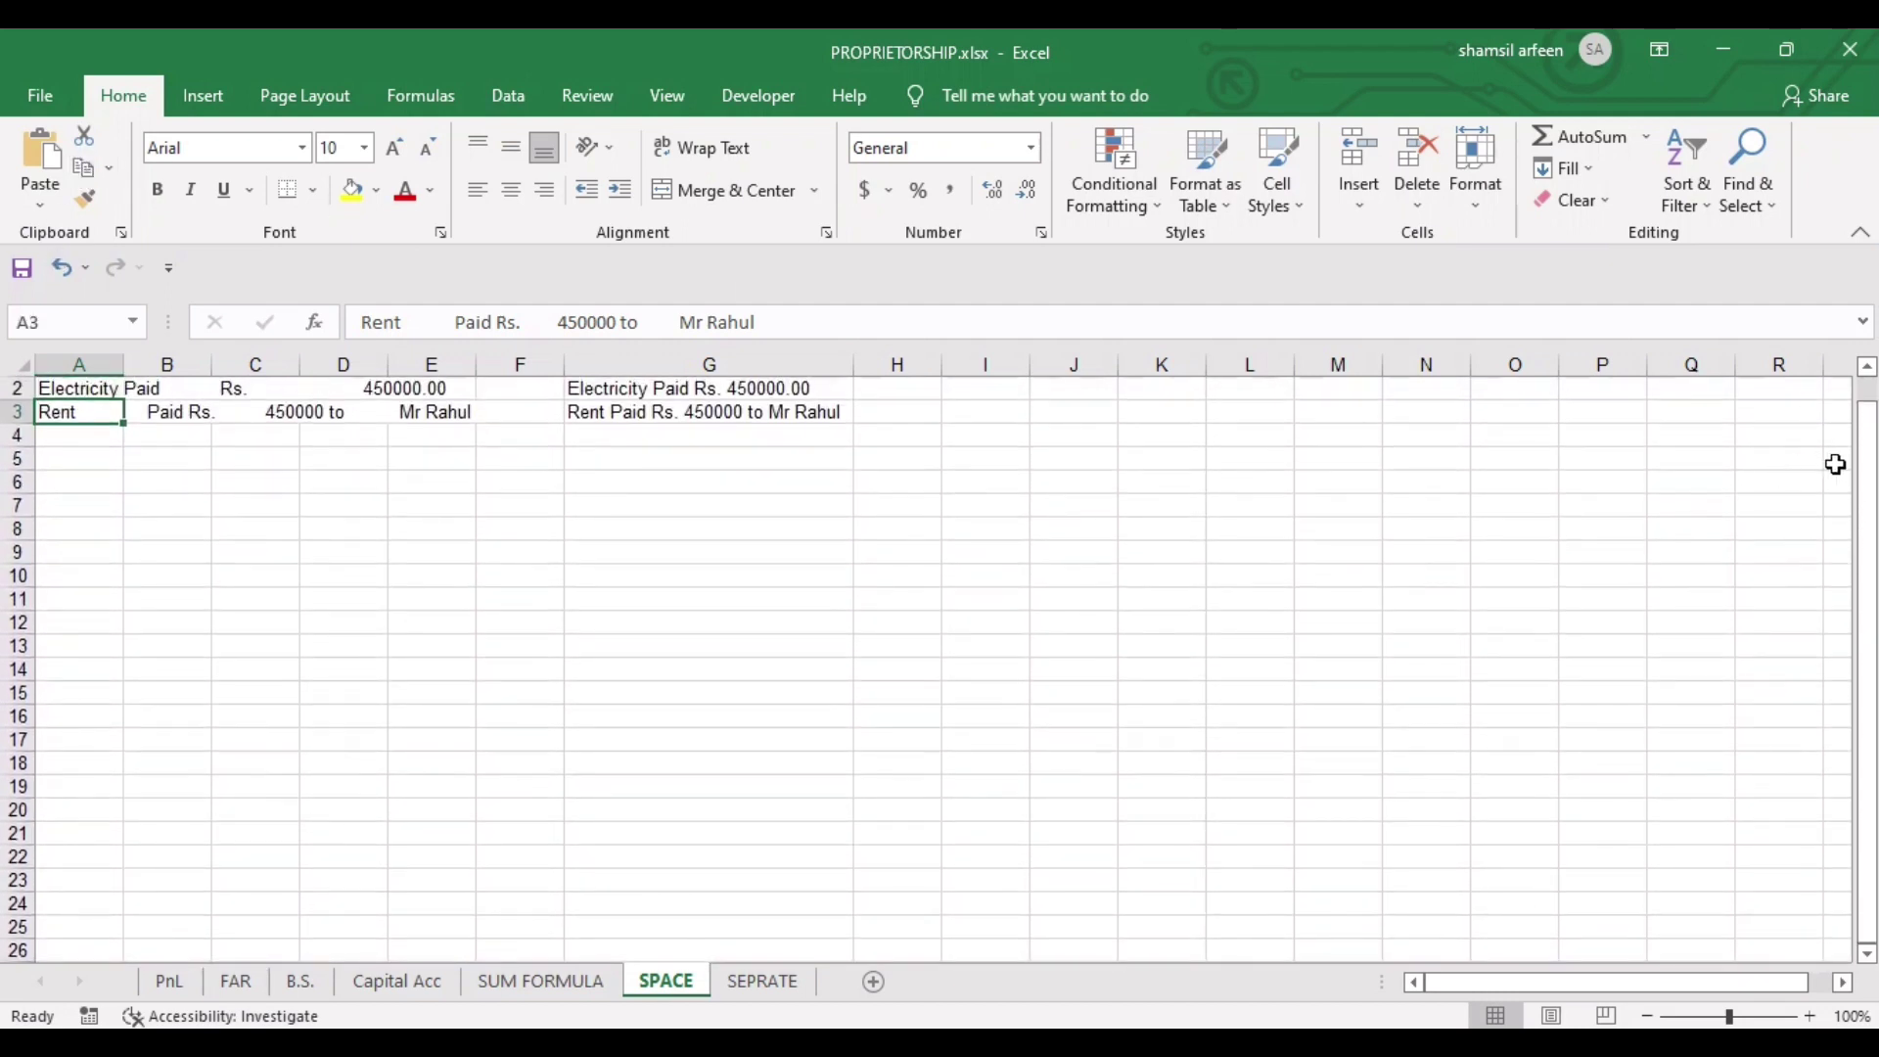
pyautogui.moveTo(1864, 469); pyautogui.dragTo(1864, 450)
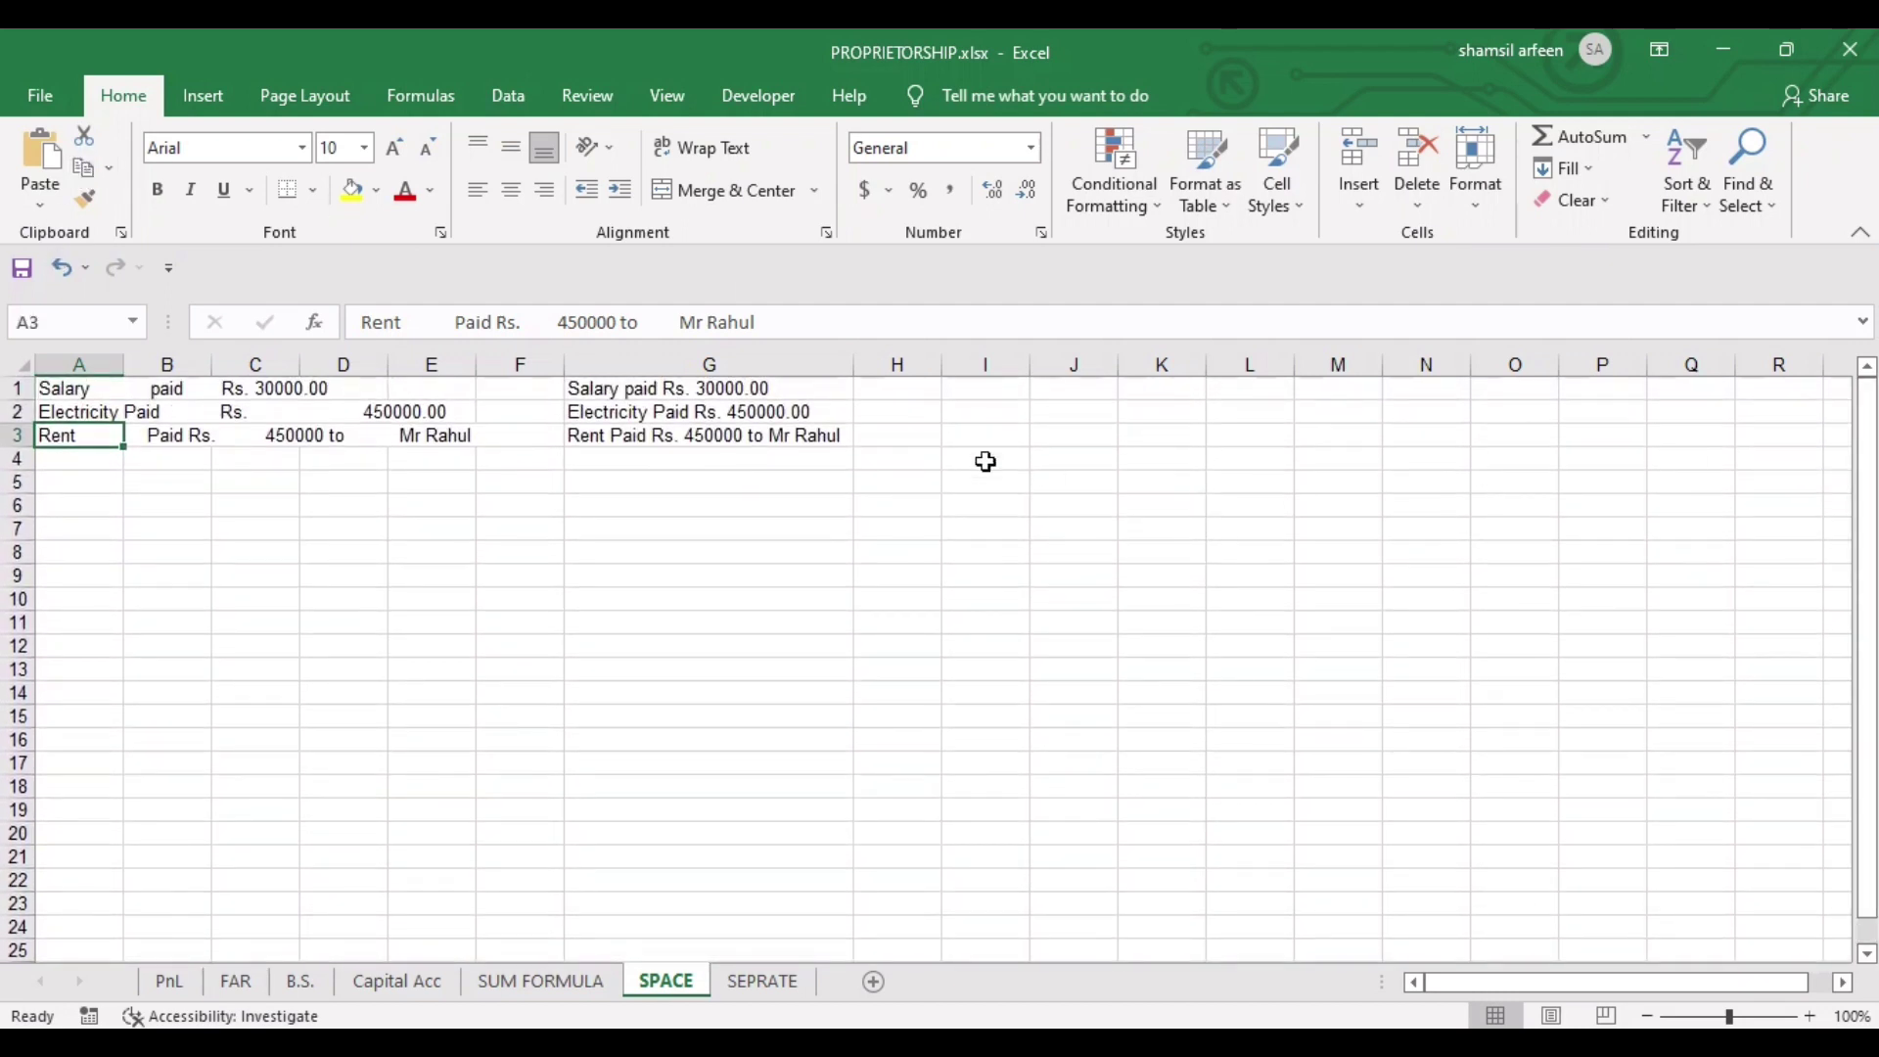
pyautogui.click(697, 390)
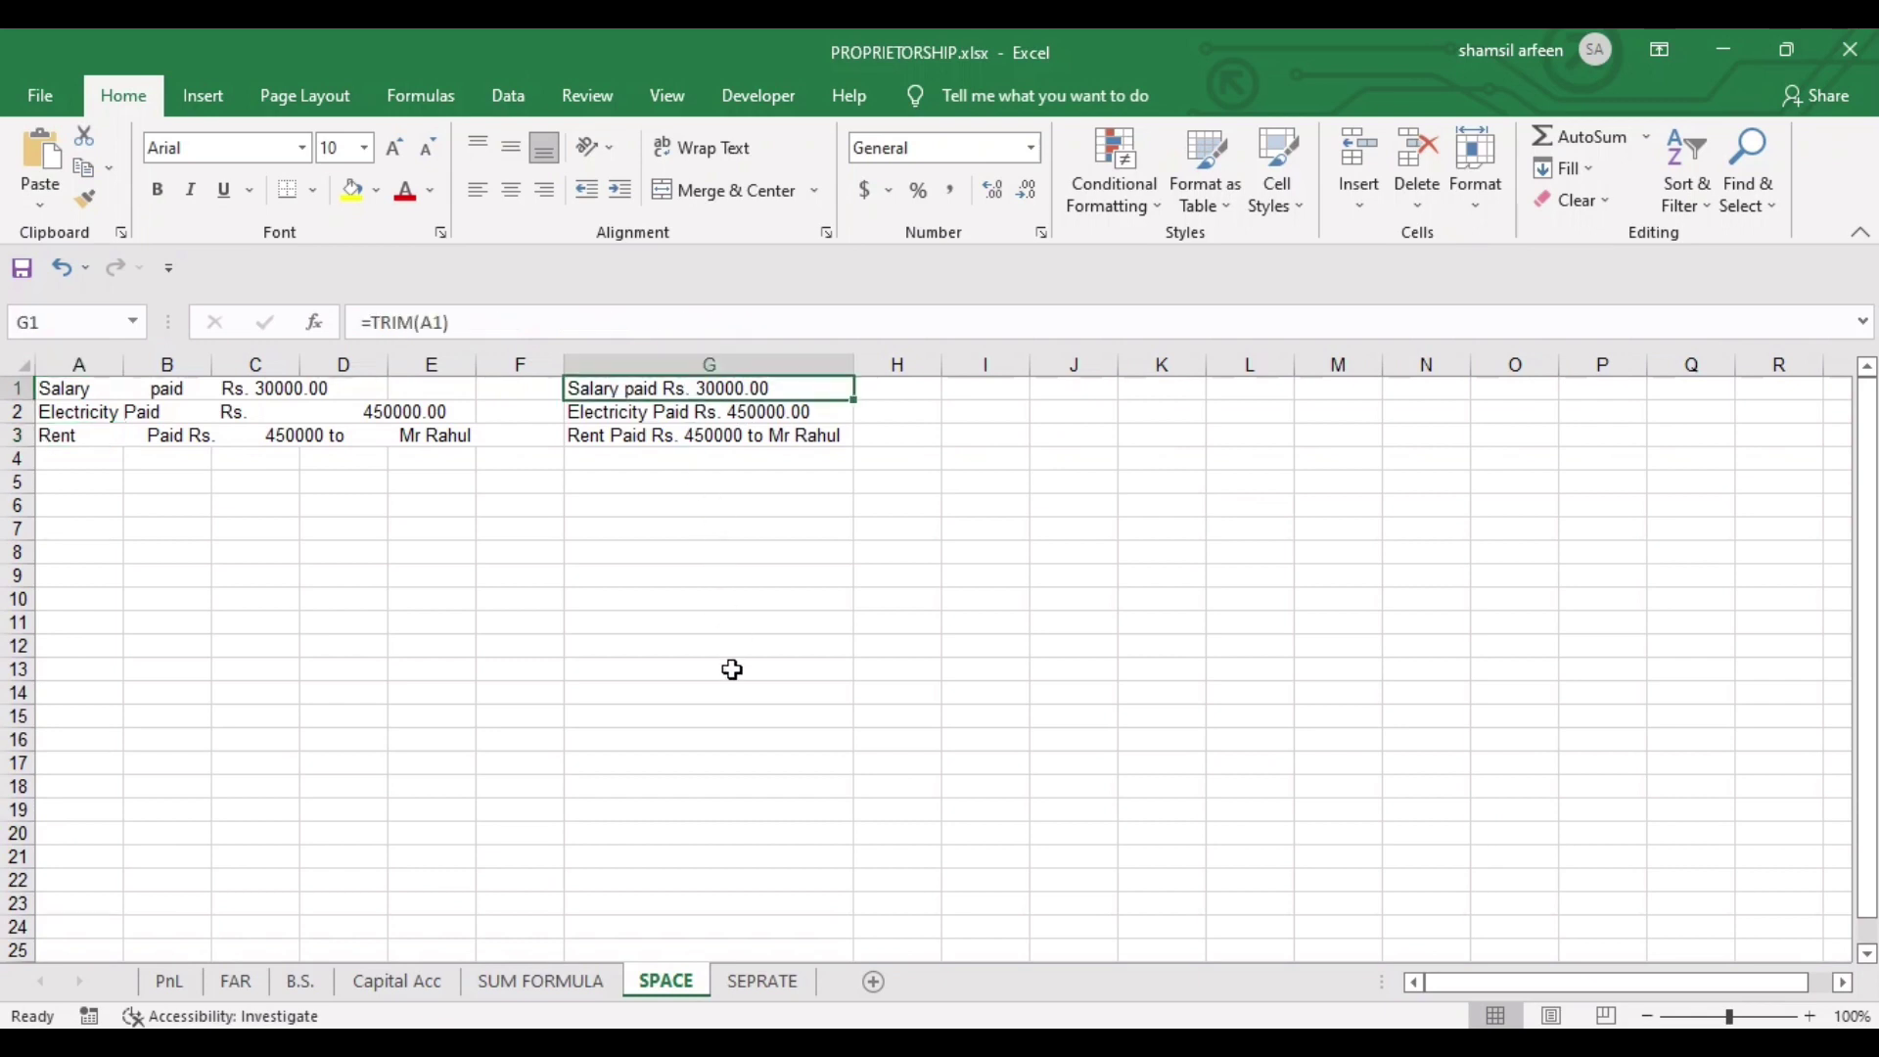
pyautogui.click(633, 464)
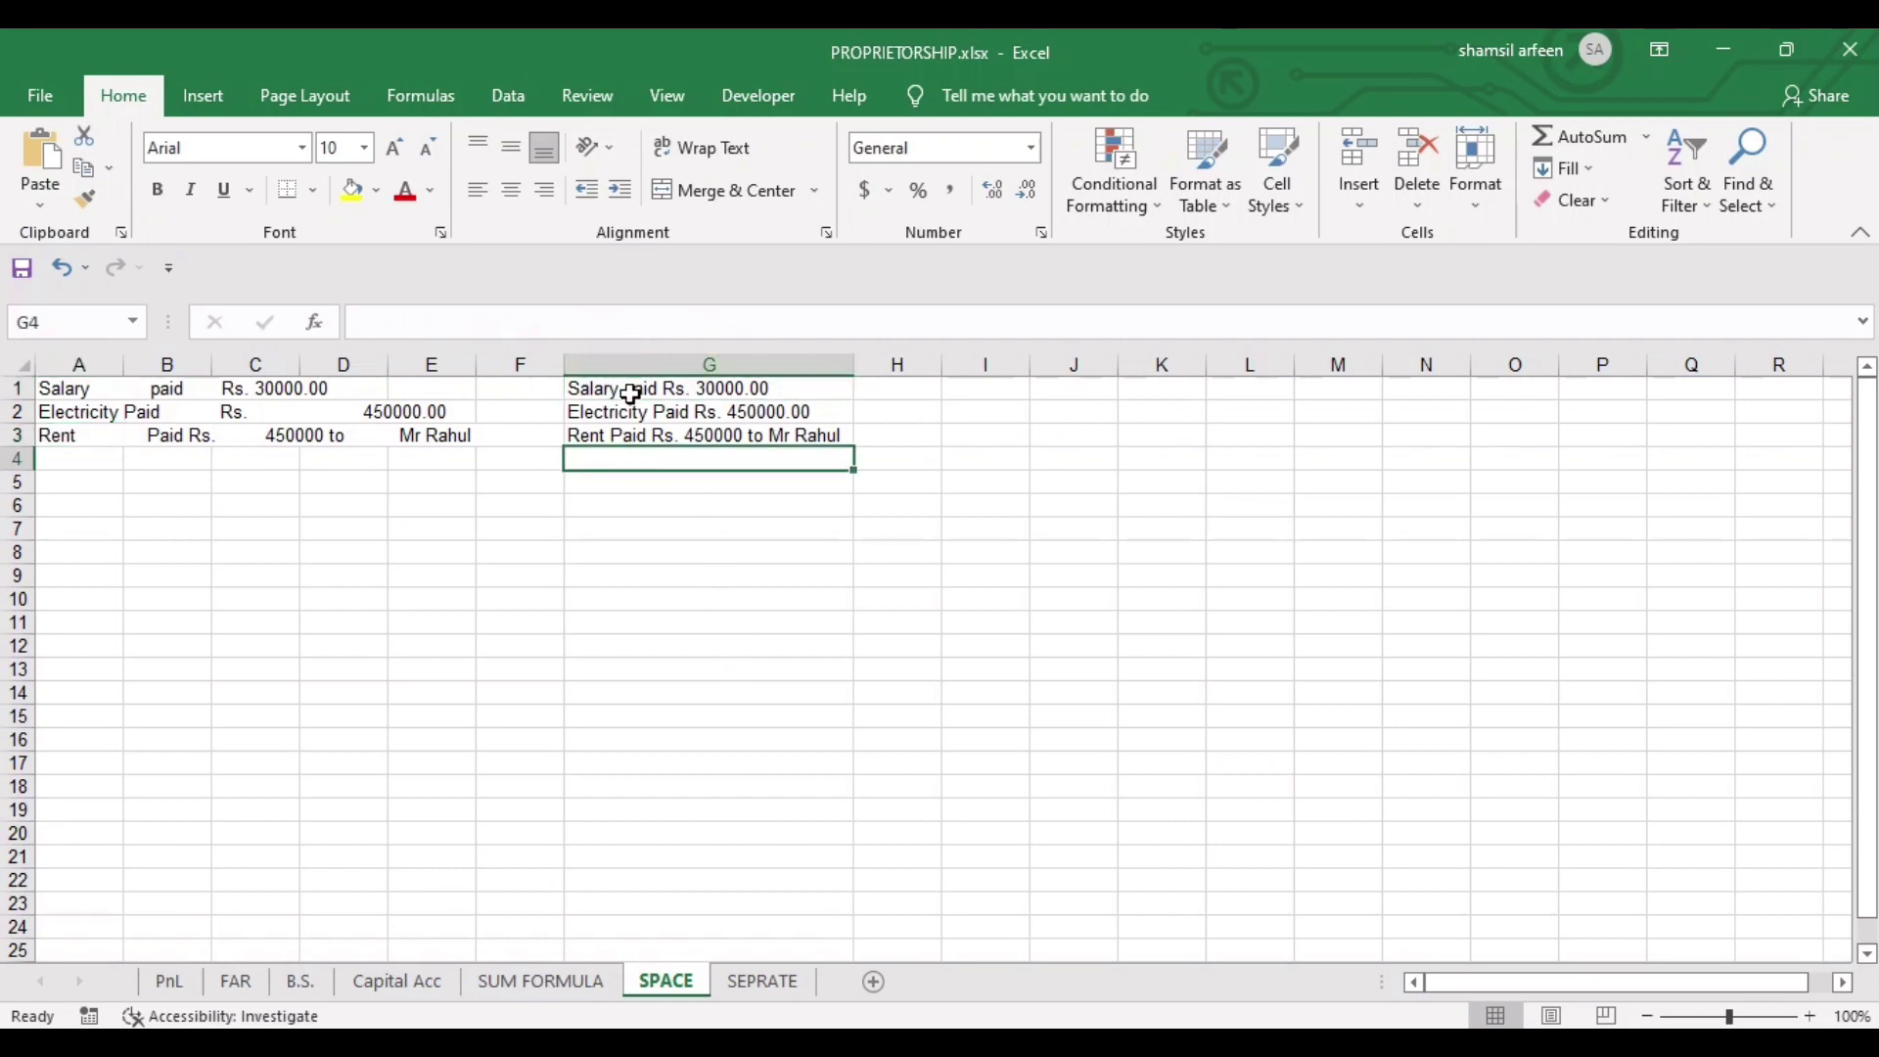
pyautogui.click(632, 393)
pyautogui.moveTo(631, 392); pyautogui.dragTo(645, 603)
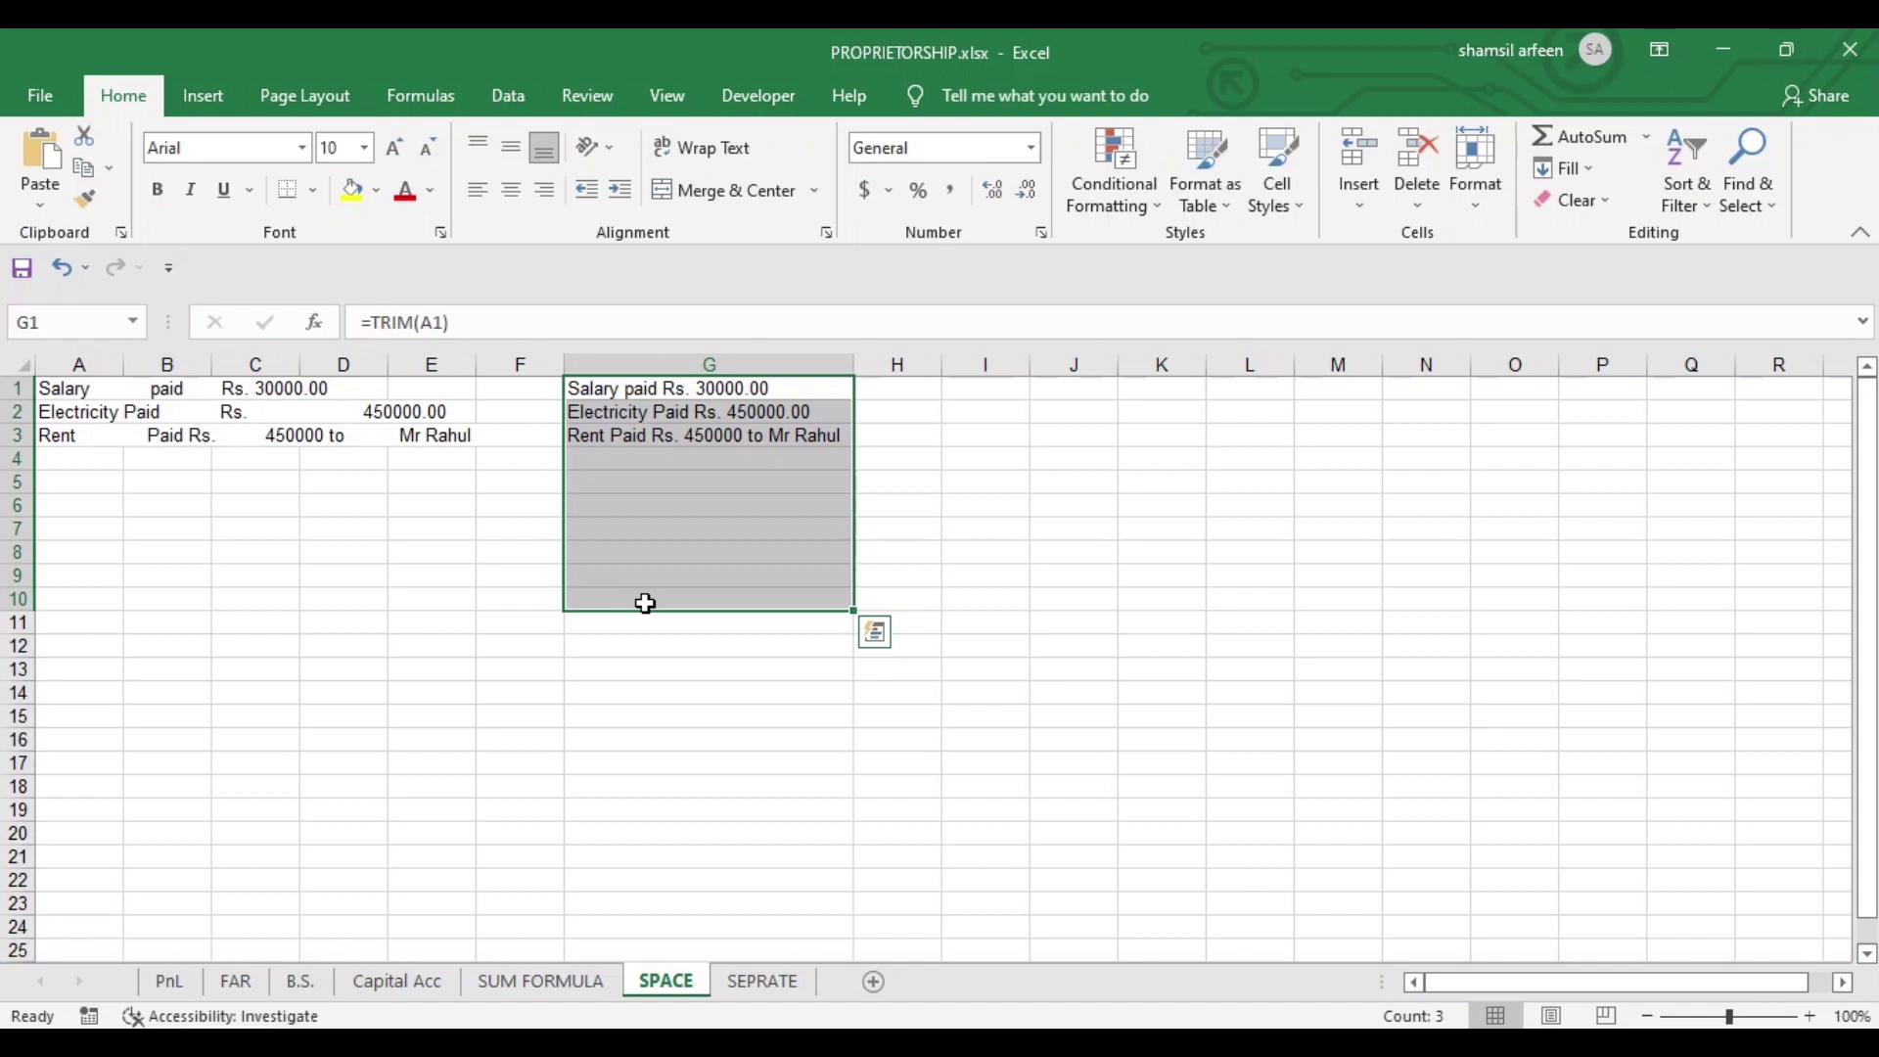
pyautogui.click(574, 763)
# Switch to the SEPRATE sheet and widen column A to fit the item entries.
pyautogui.click(748, 982)
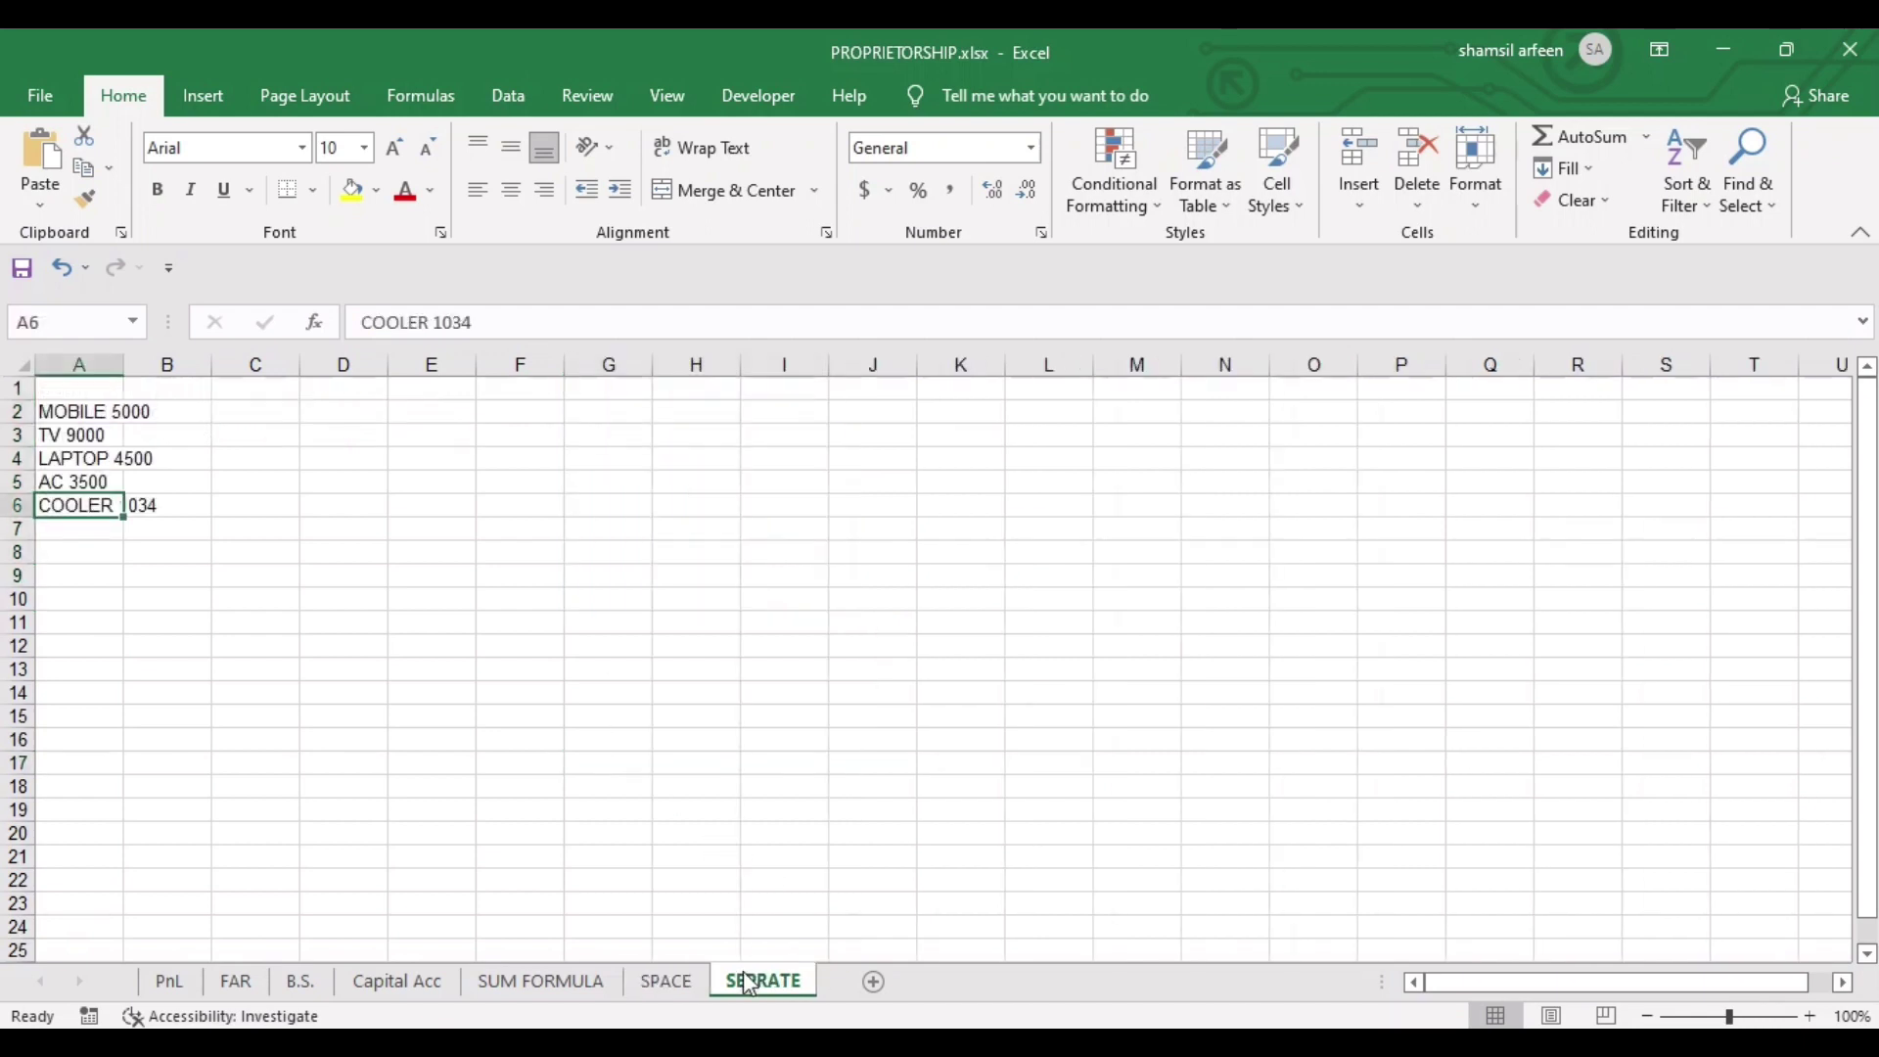
pyautogui.click(539, 762)
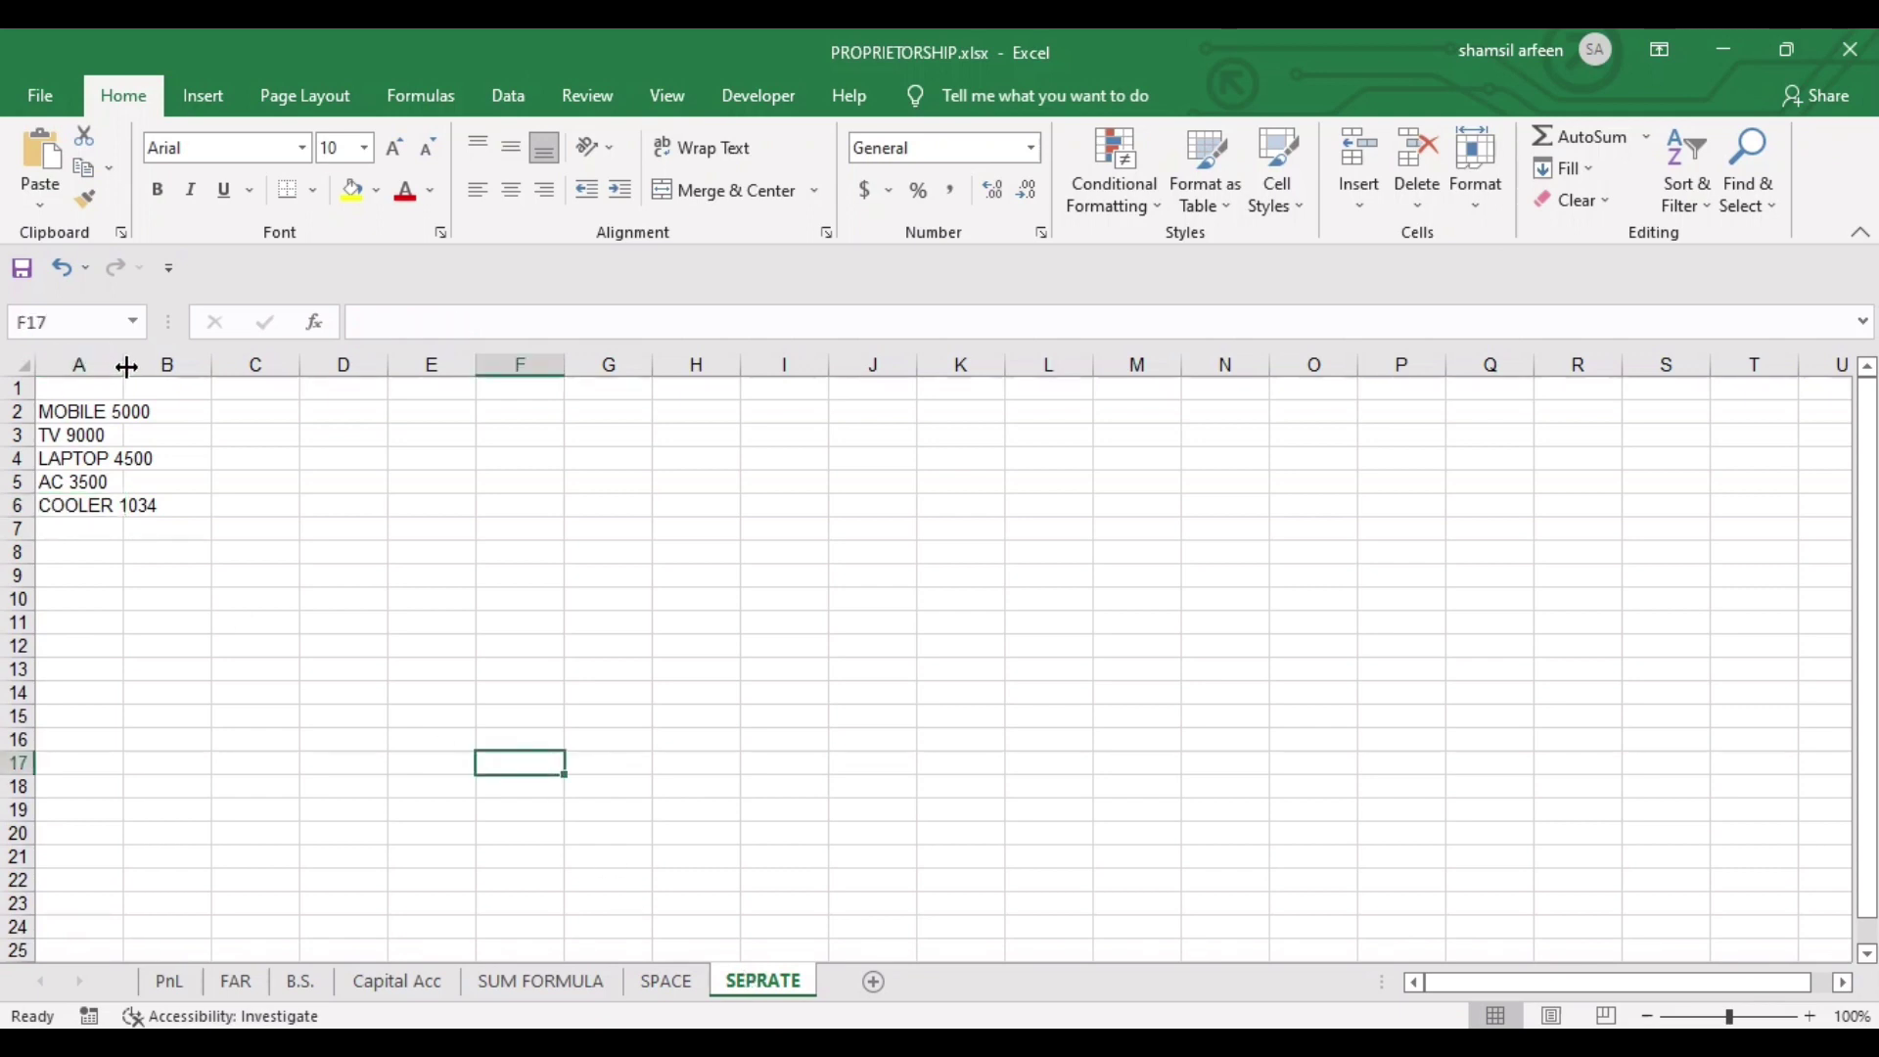
pyautogui.moveTo(127, 362); pyautogui.dragTo(168, 362)
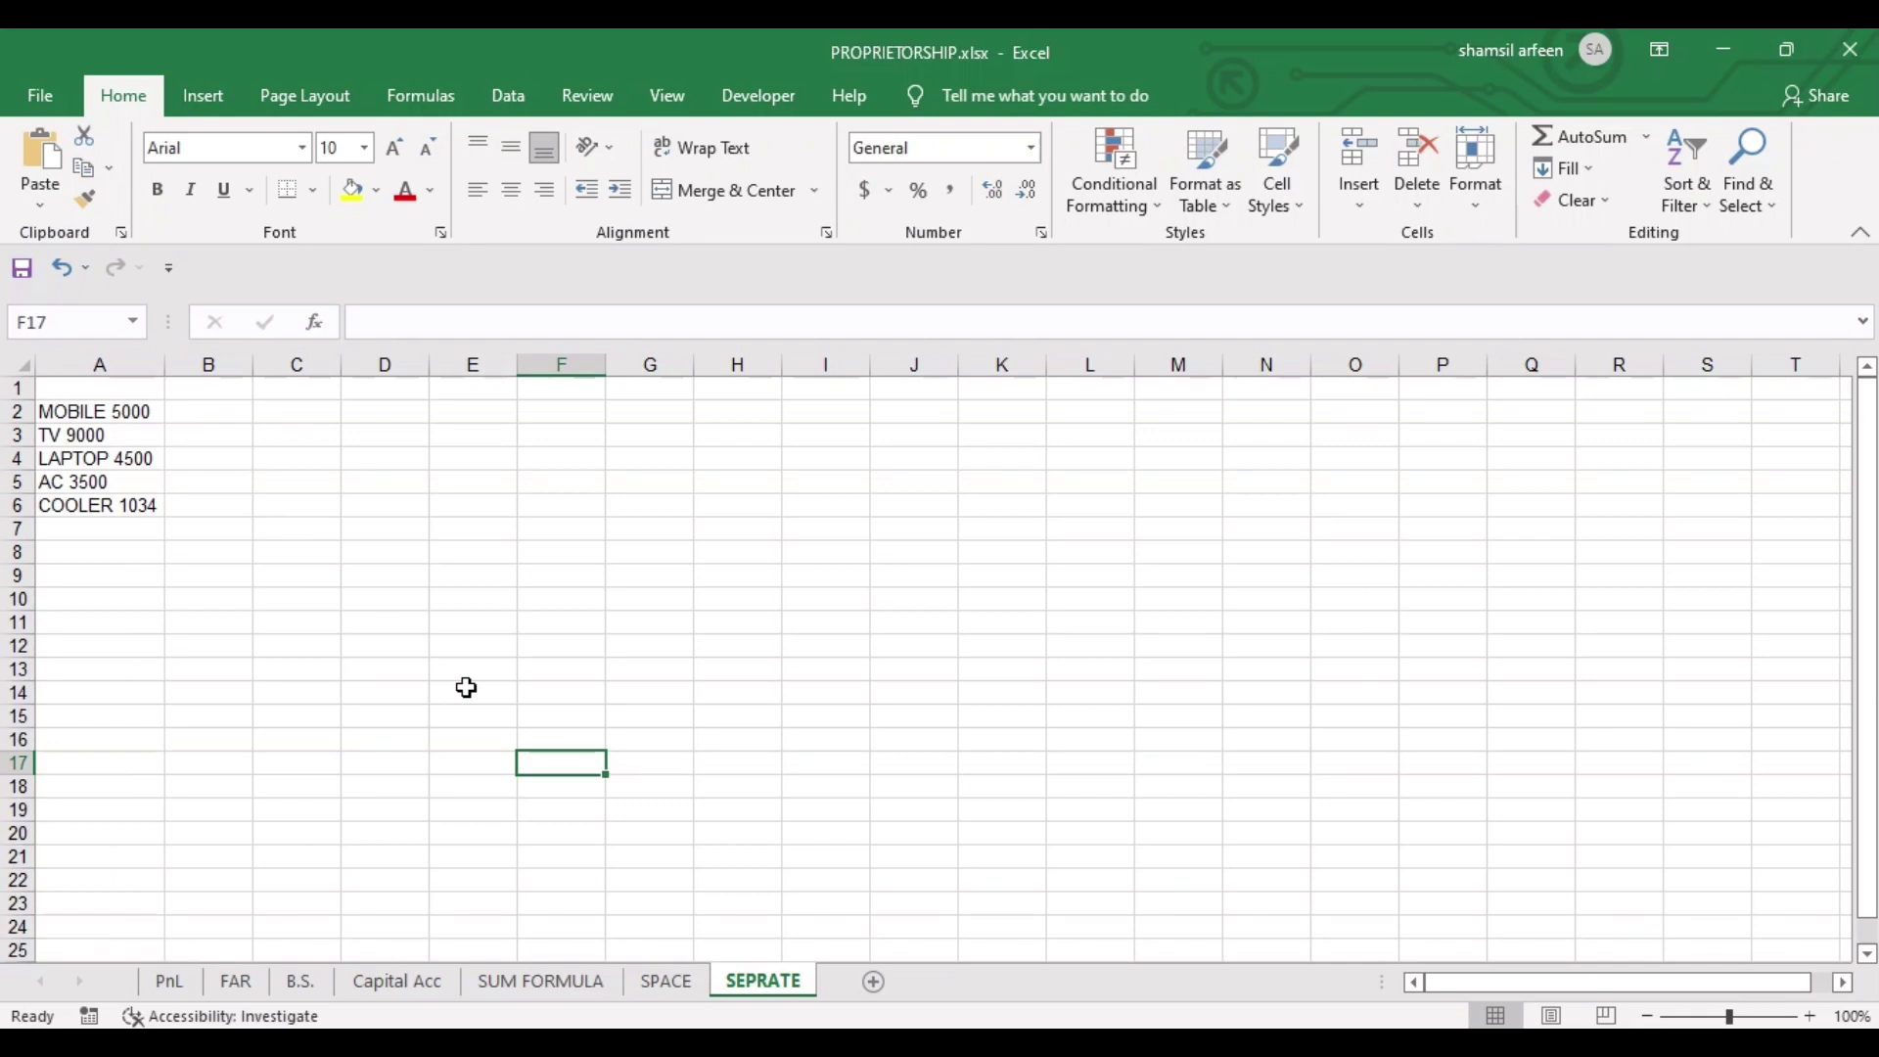
# Review the item entries in A2:A6, from MOBILE 5000 to COOLER 1034.
pyautogui.click(49, 410)
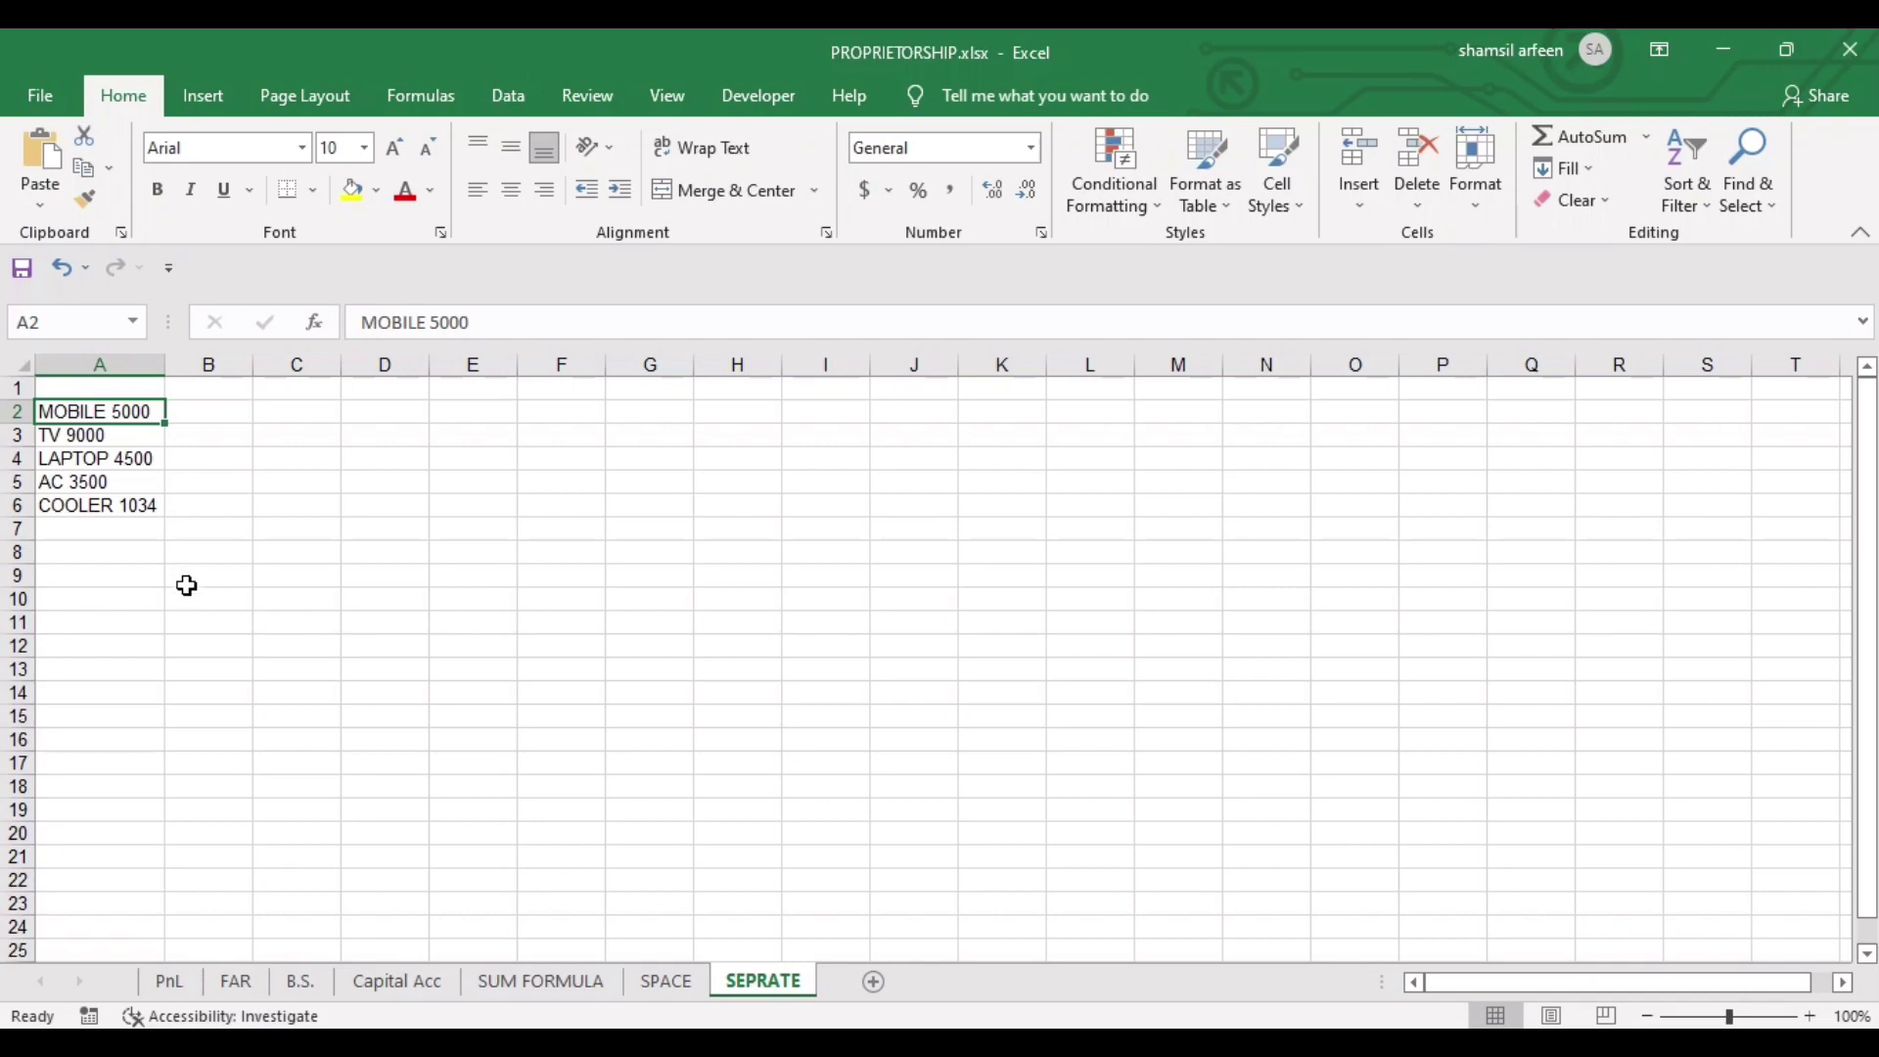
pyautogui.click(83, 432)
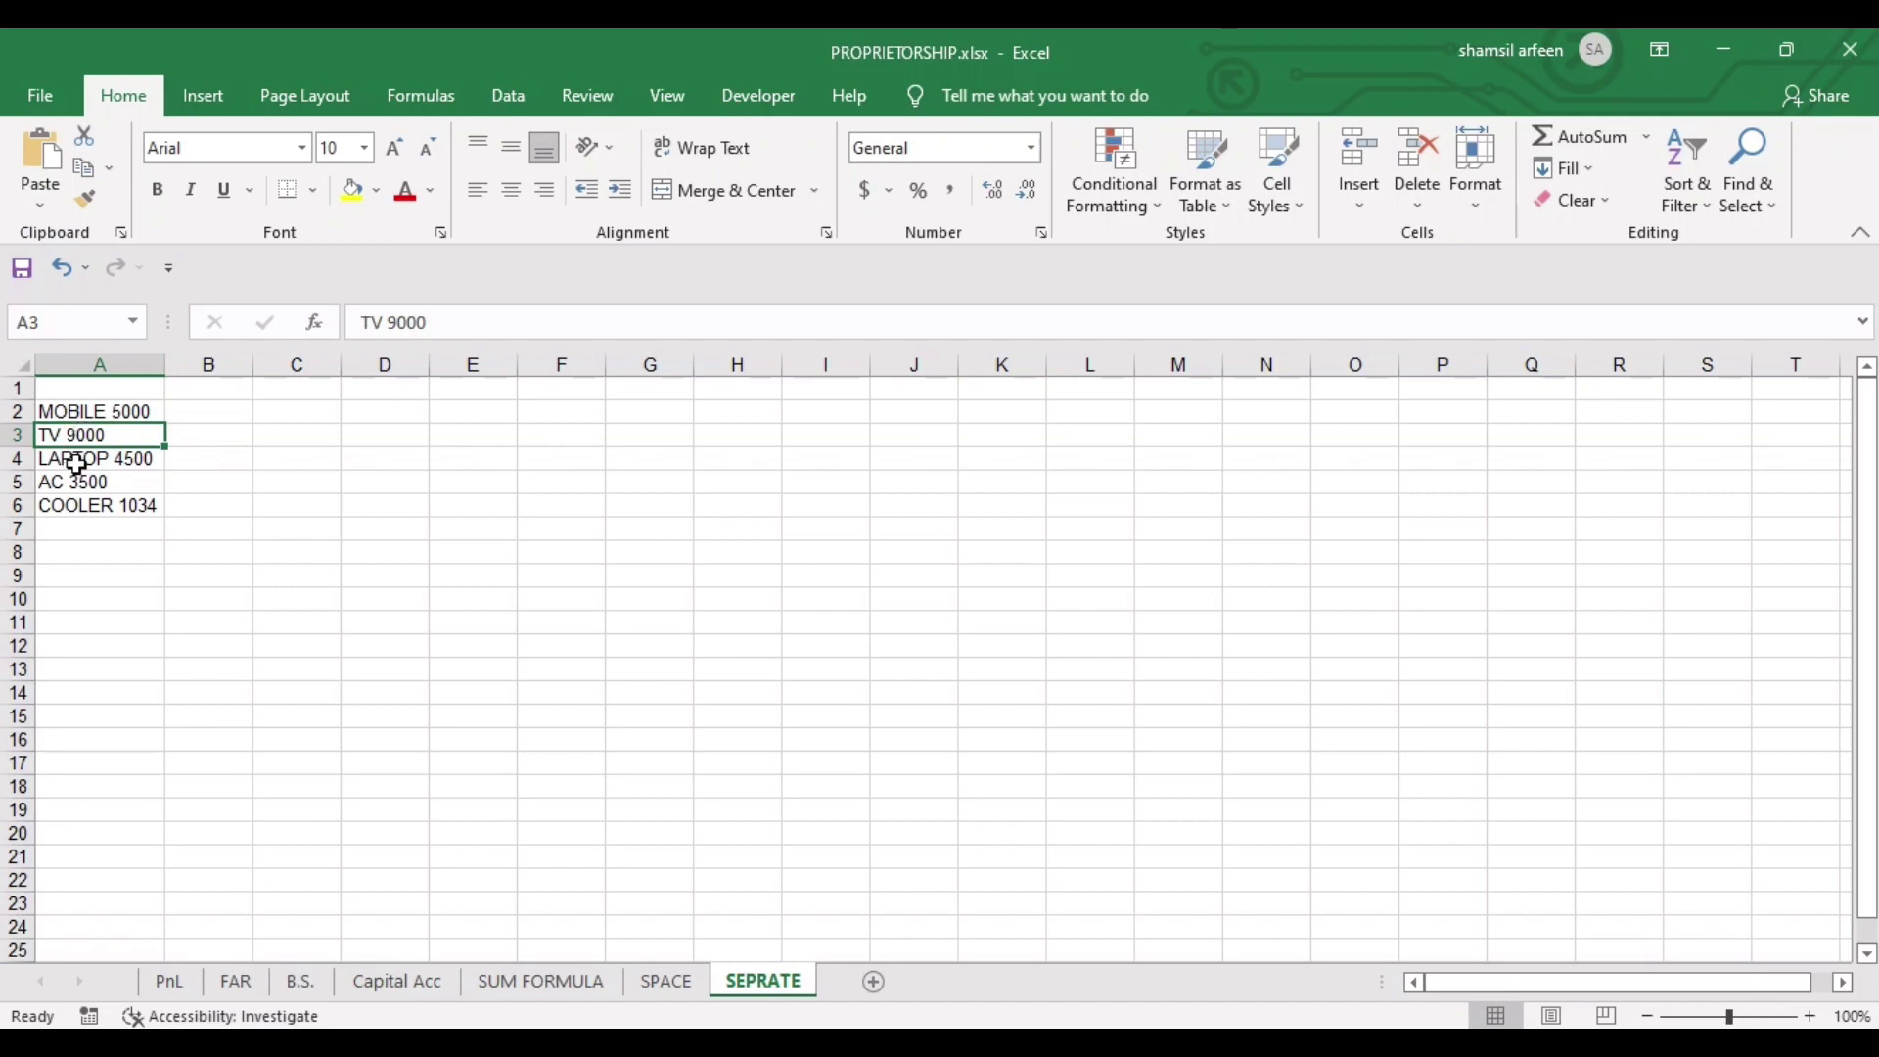
pyautogui.click(73, 482)
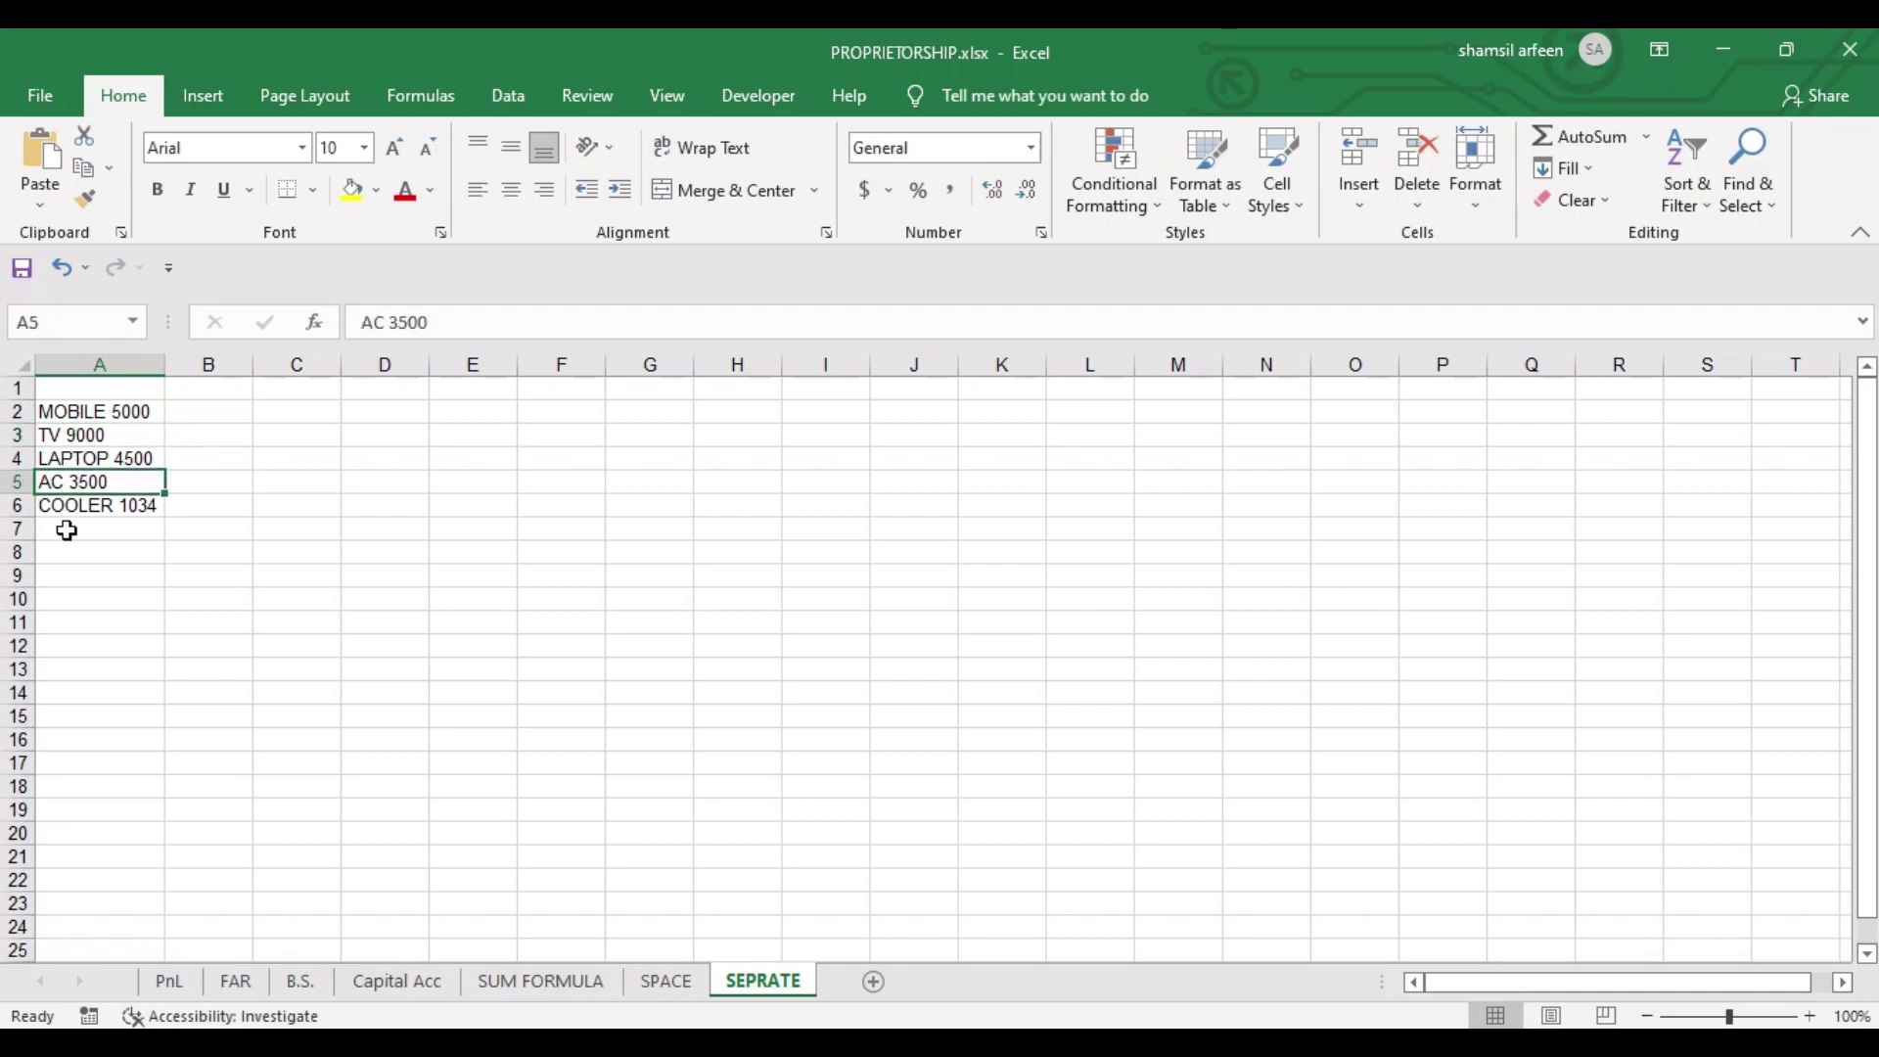
pyautogui.click(70, 507)
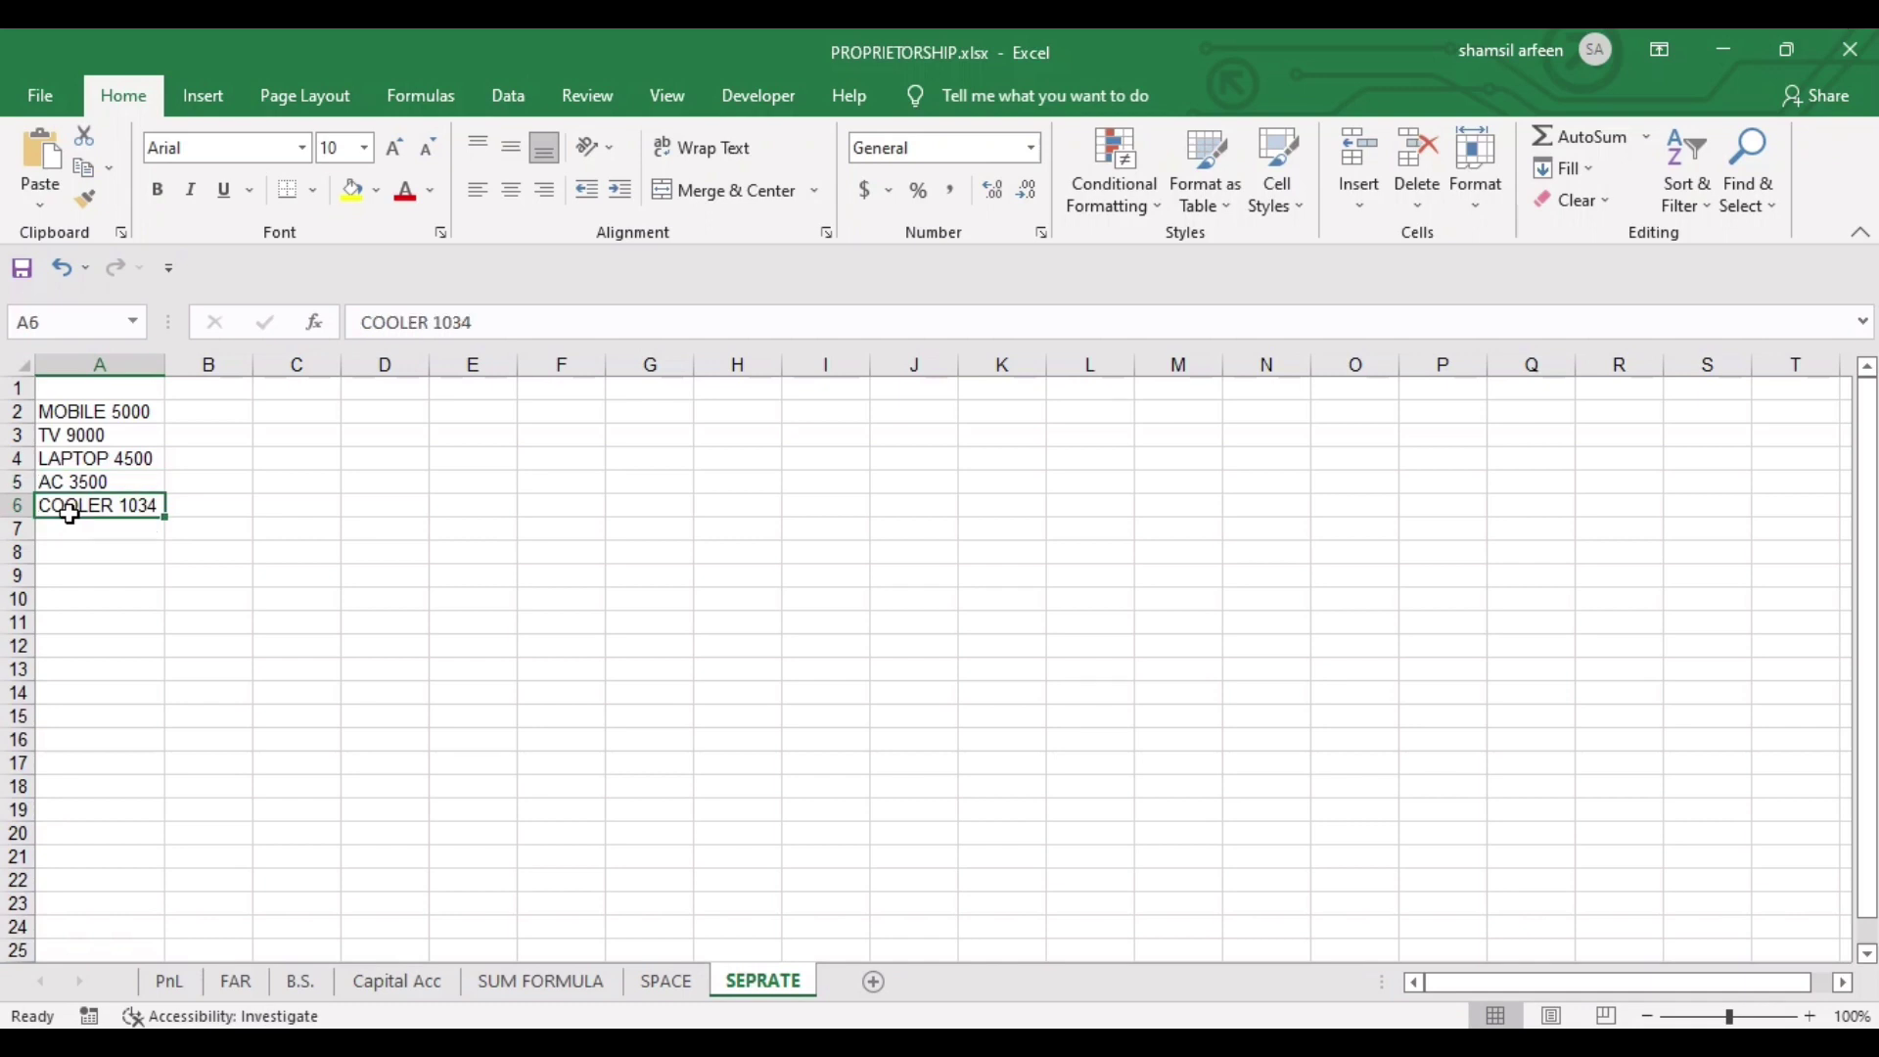
pyautogui.click(110, 617)
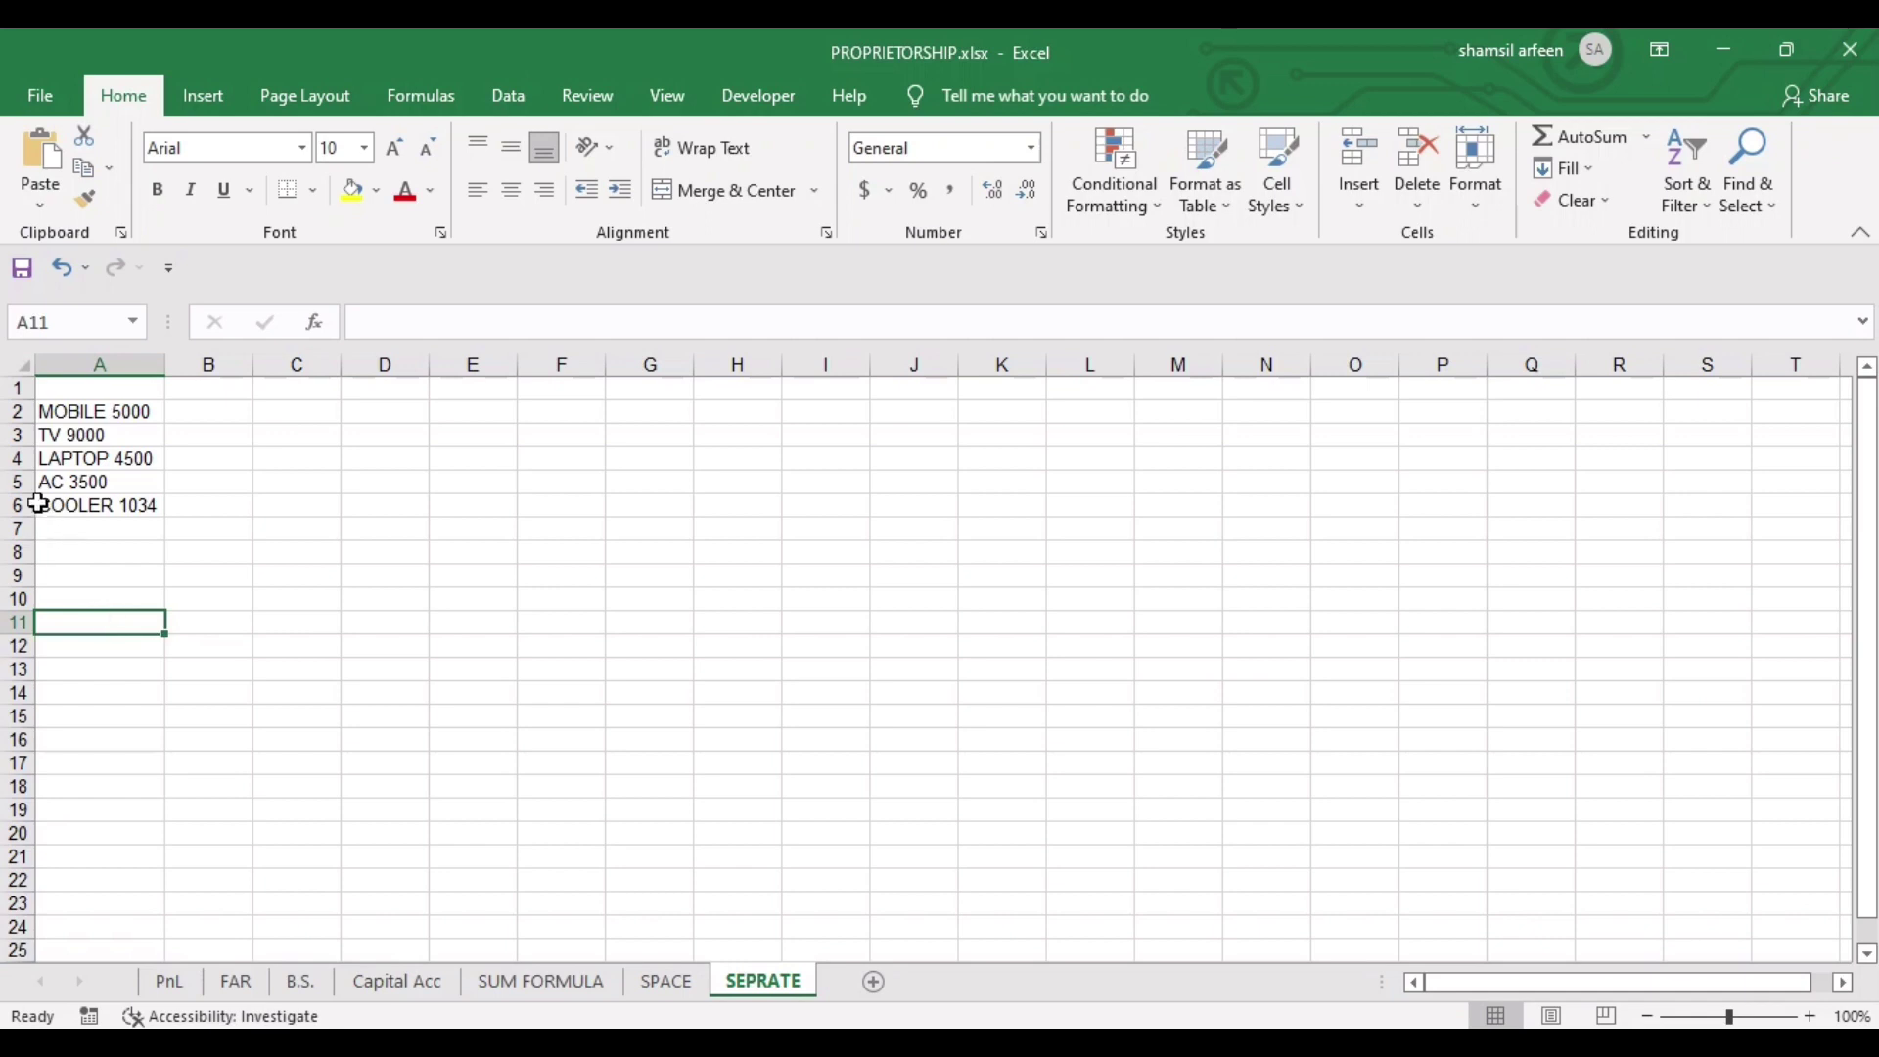
pyautogui.moveTo(60, 411); pyautogui.dragTo(73, 505)
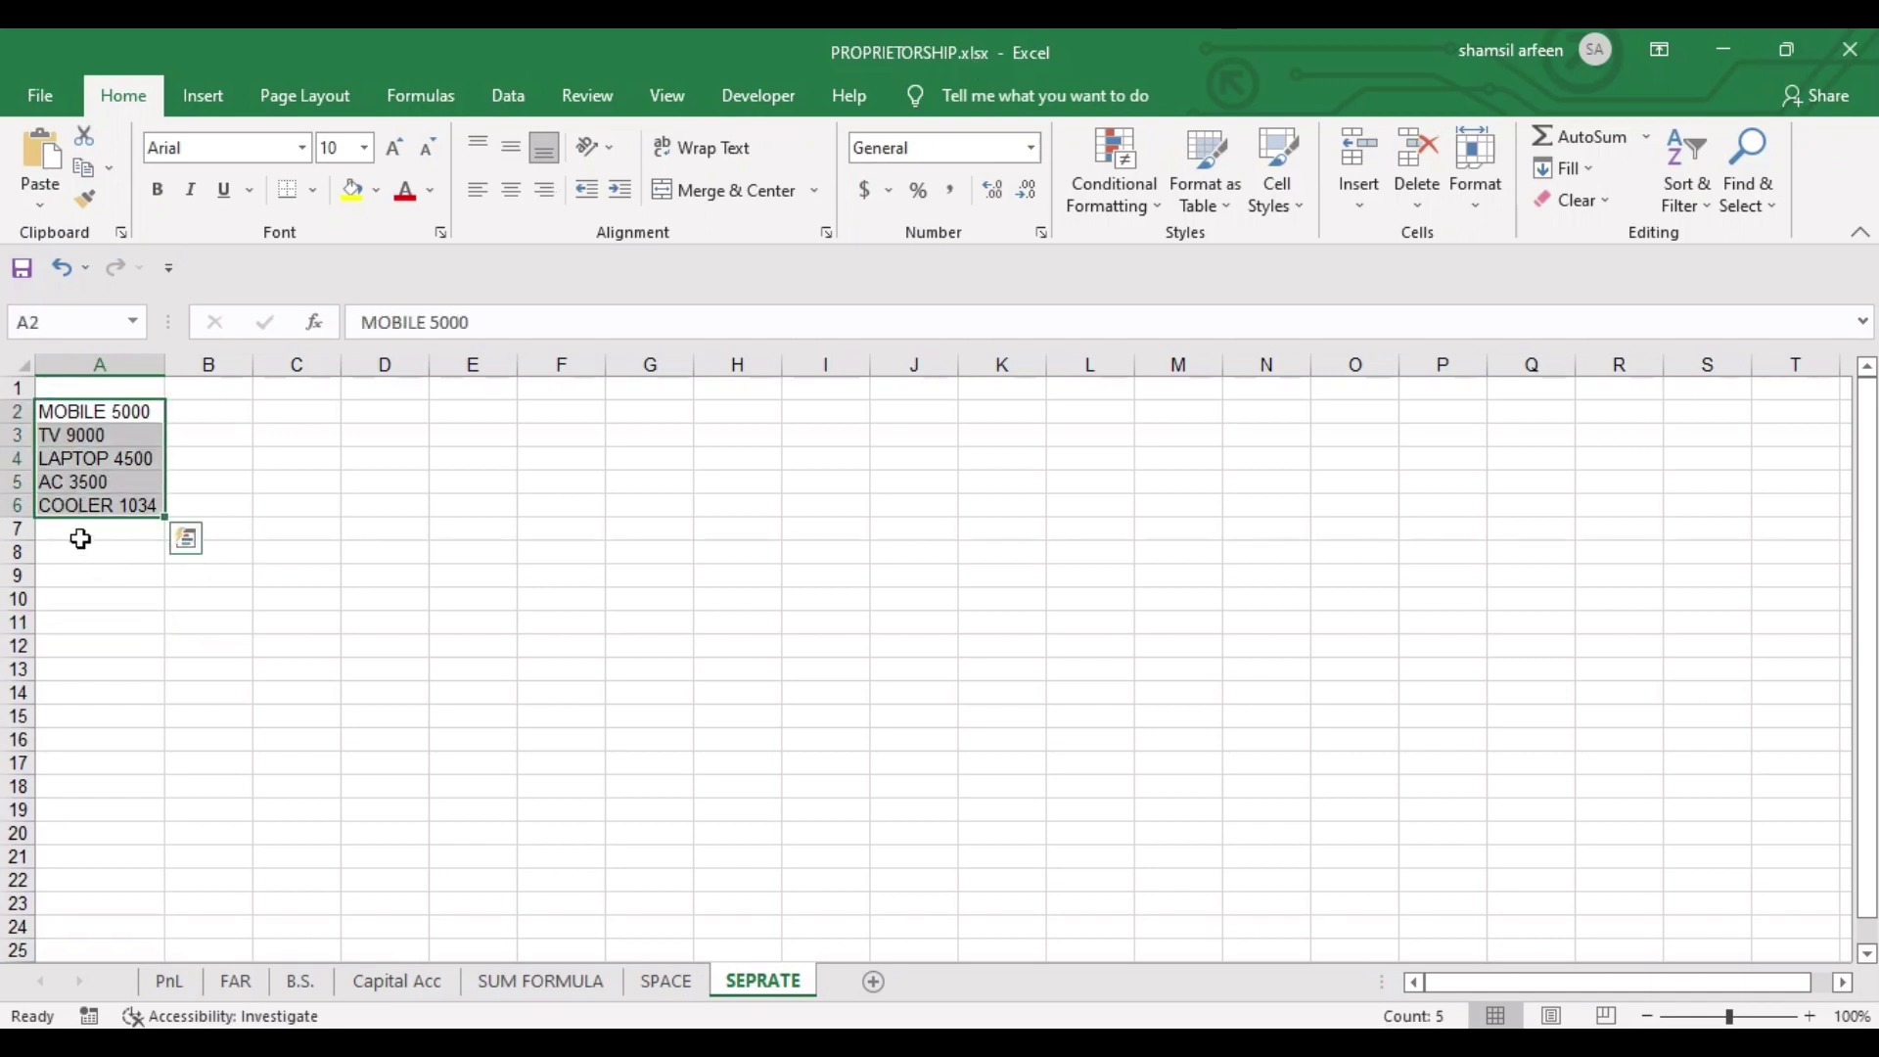
pyautogui.click(78, 532)
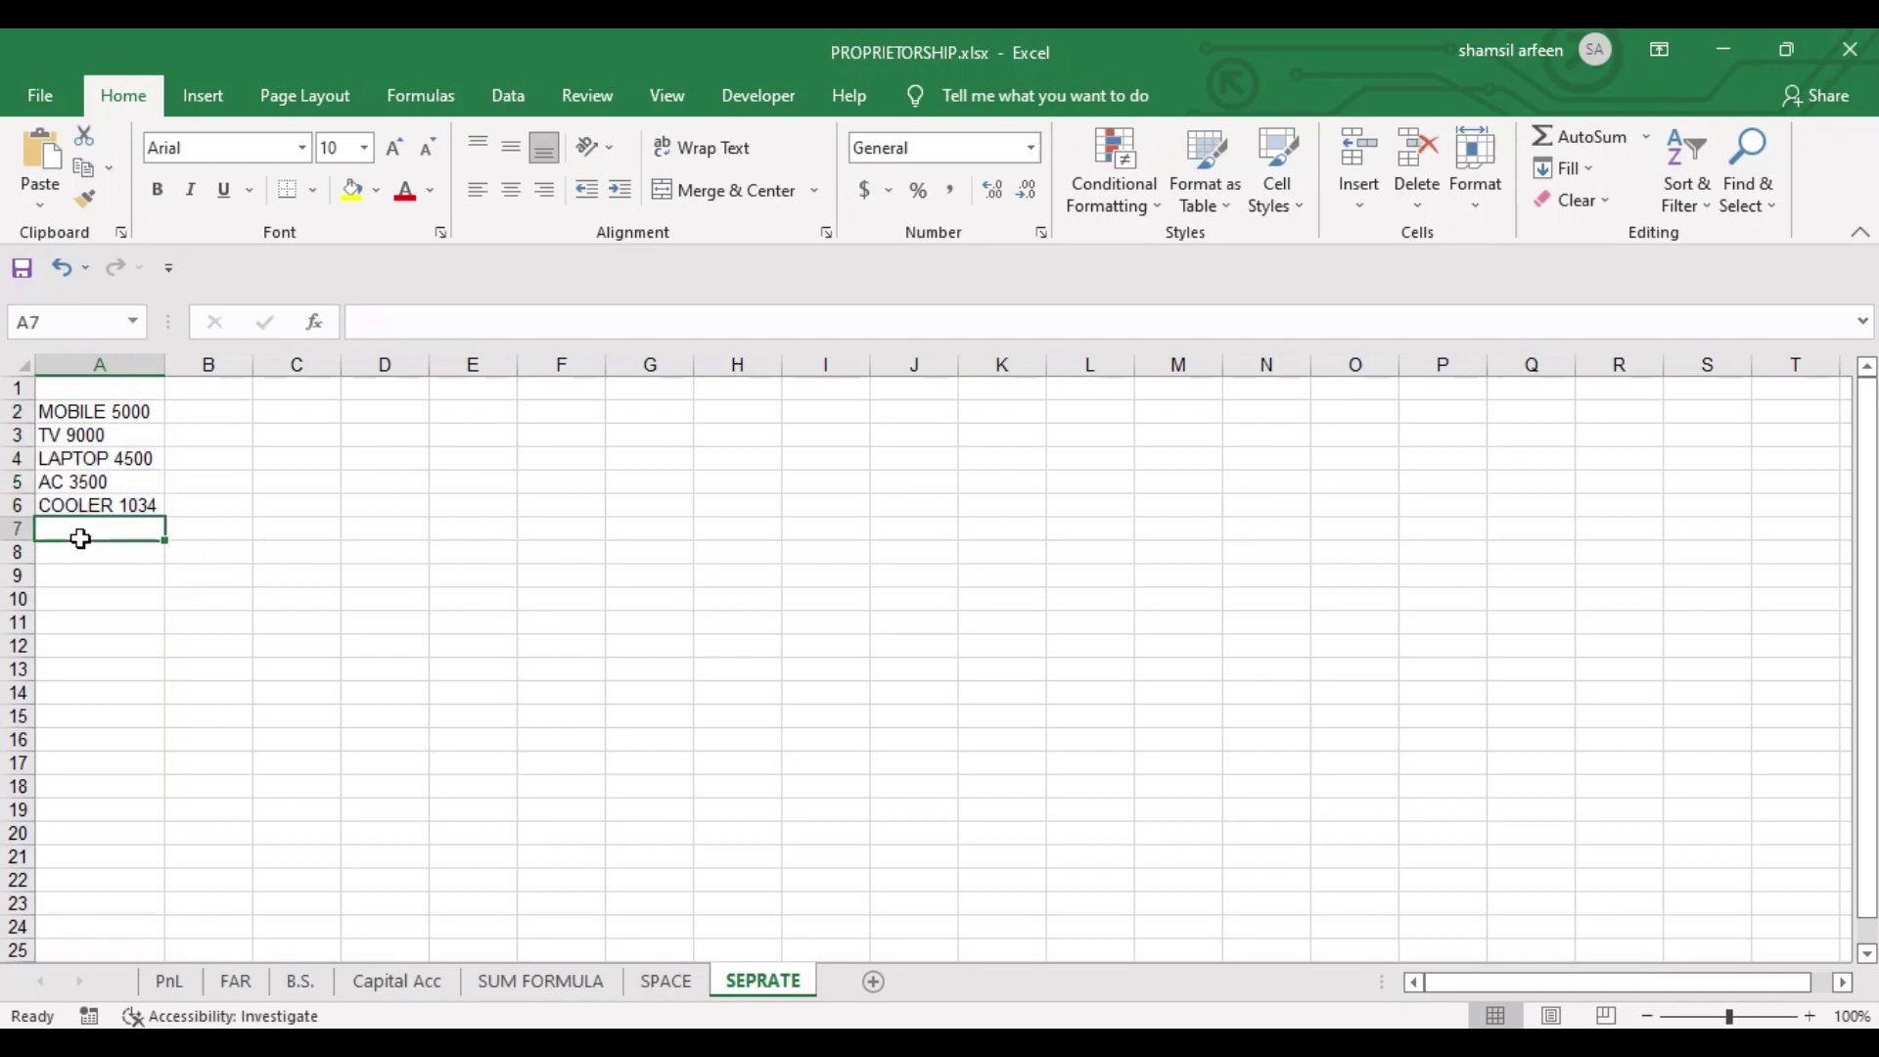
pyautogui.click(1541, 138)
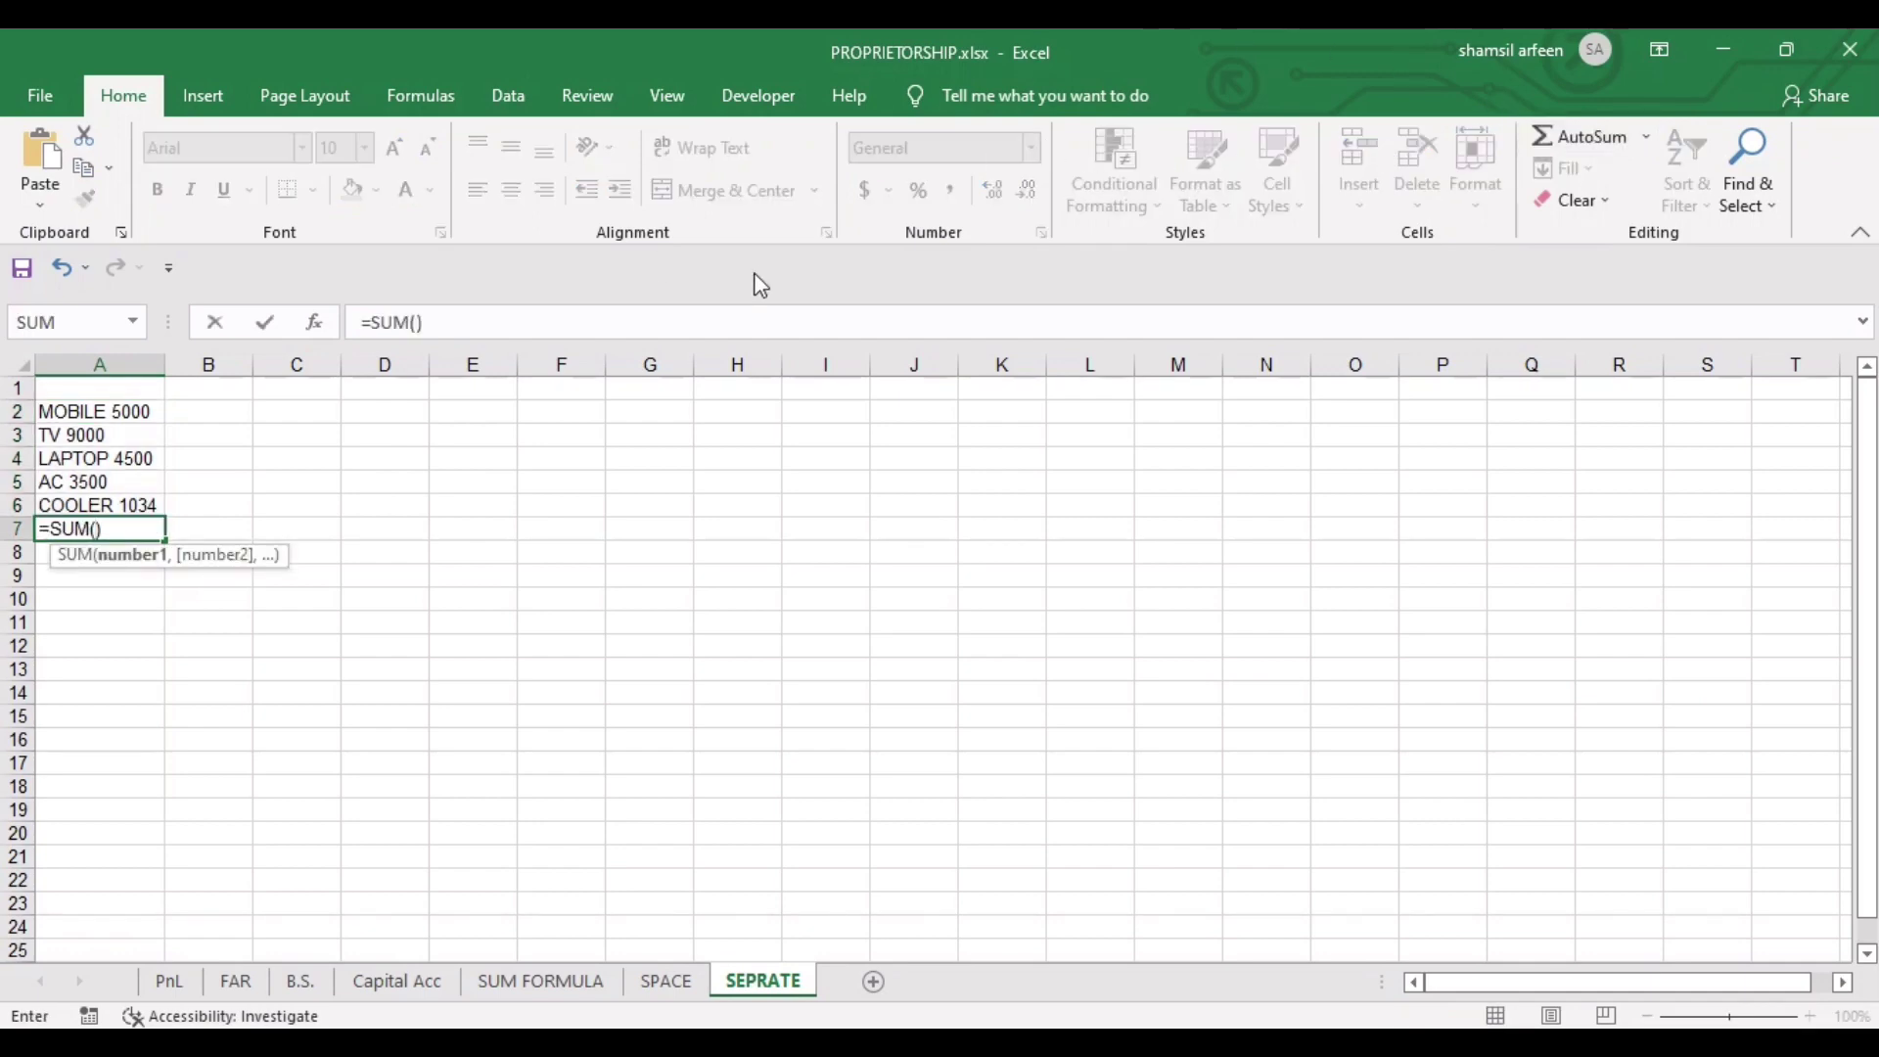
pyautogui.click(131, 416)
pyautogui.moveTo(131, 416); pyautogui.dragTo(121, 500)
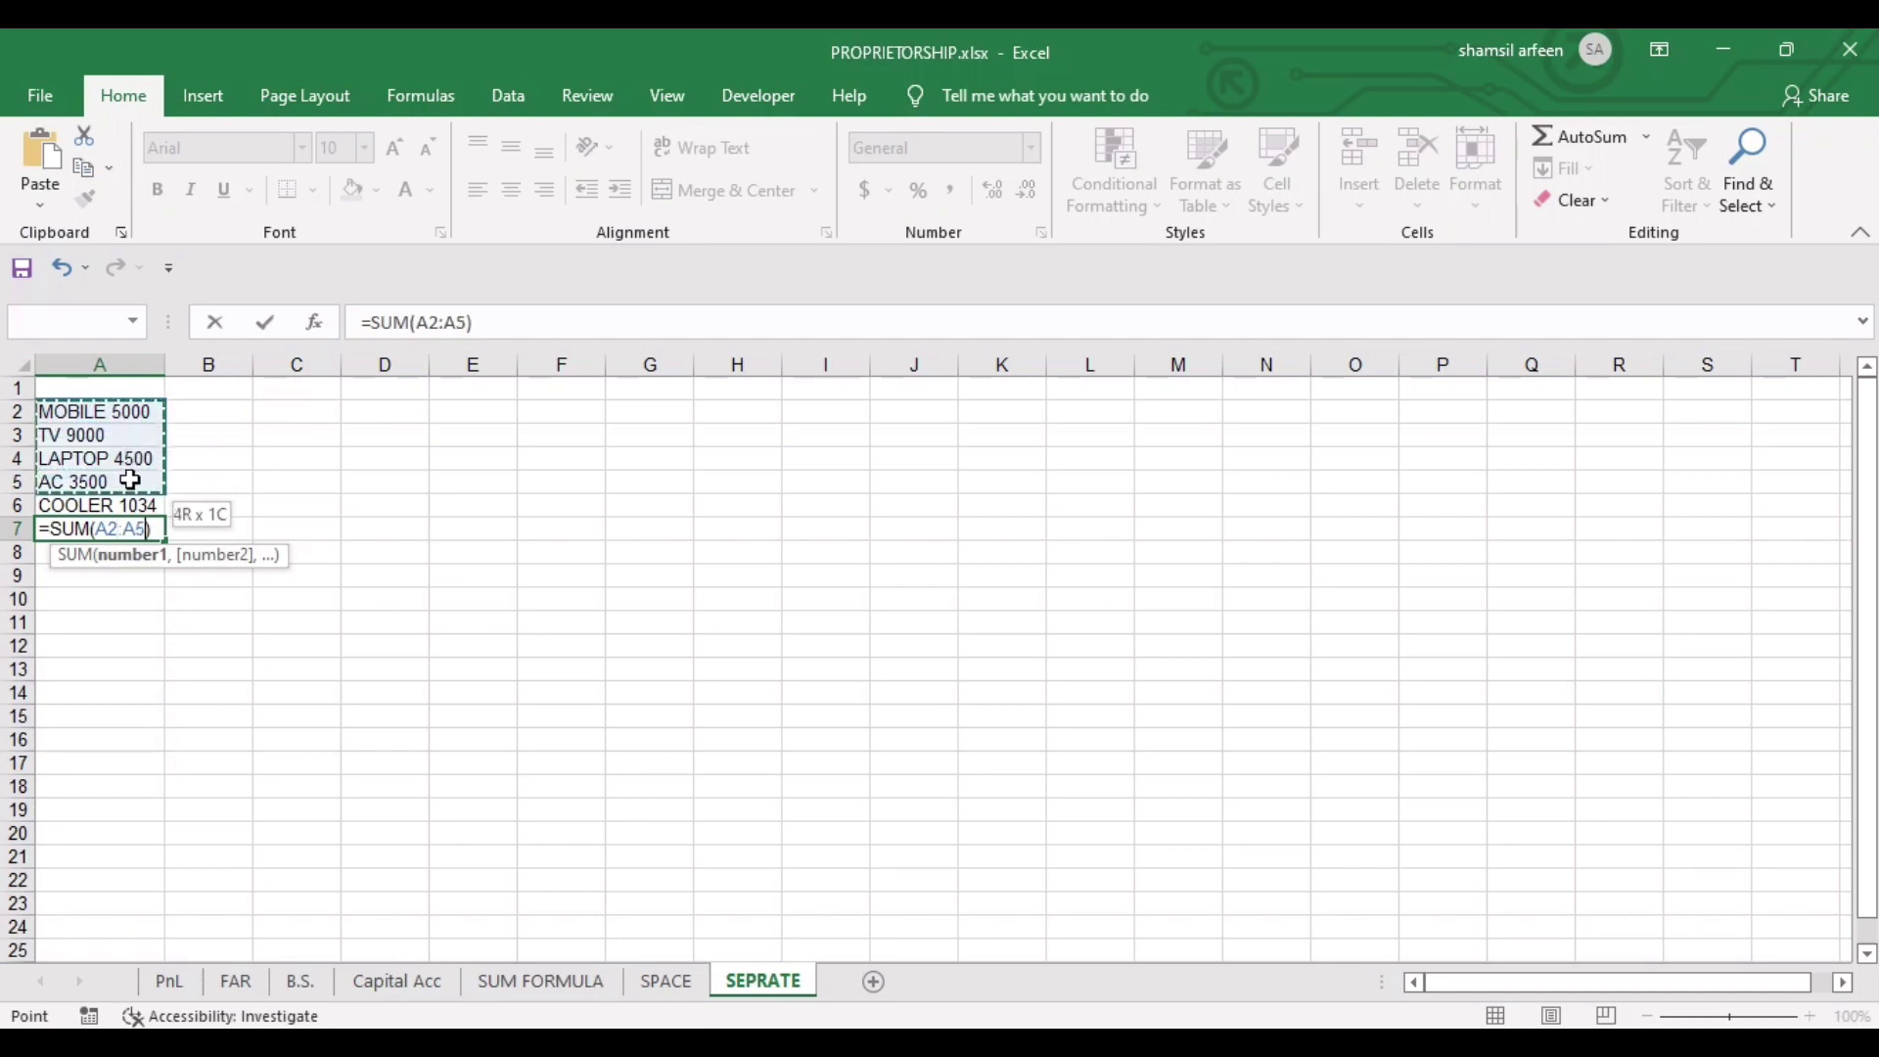
pyautogui.press('Return')
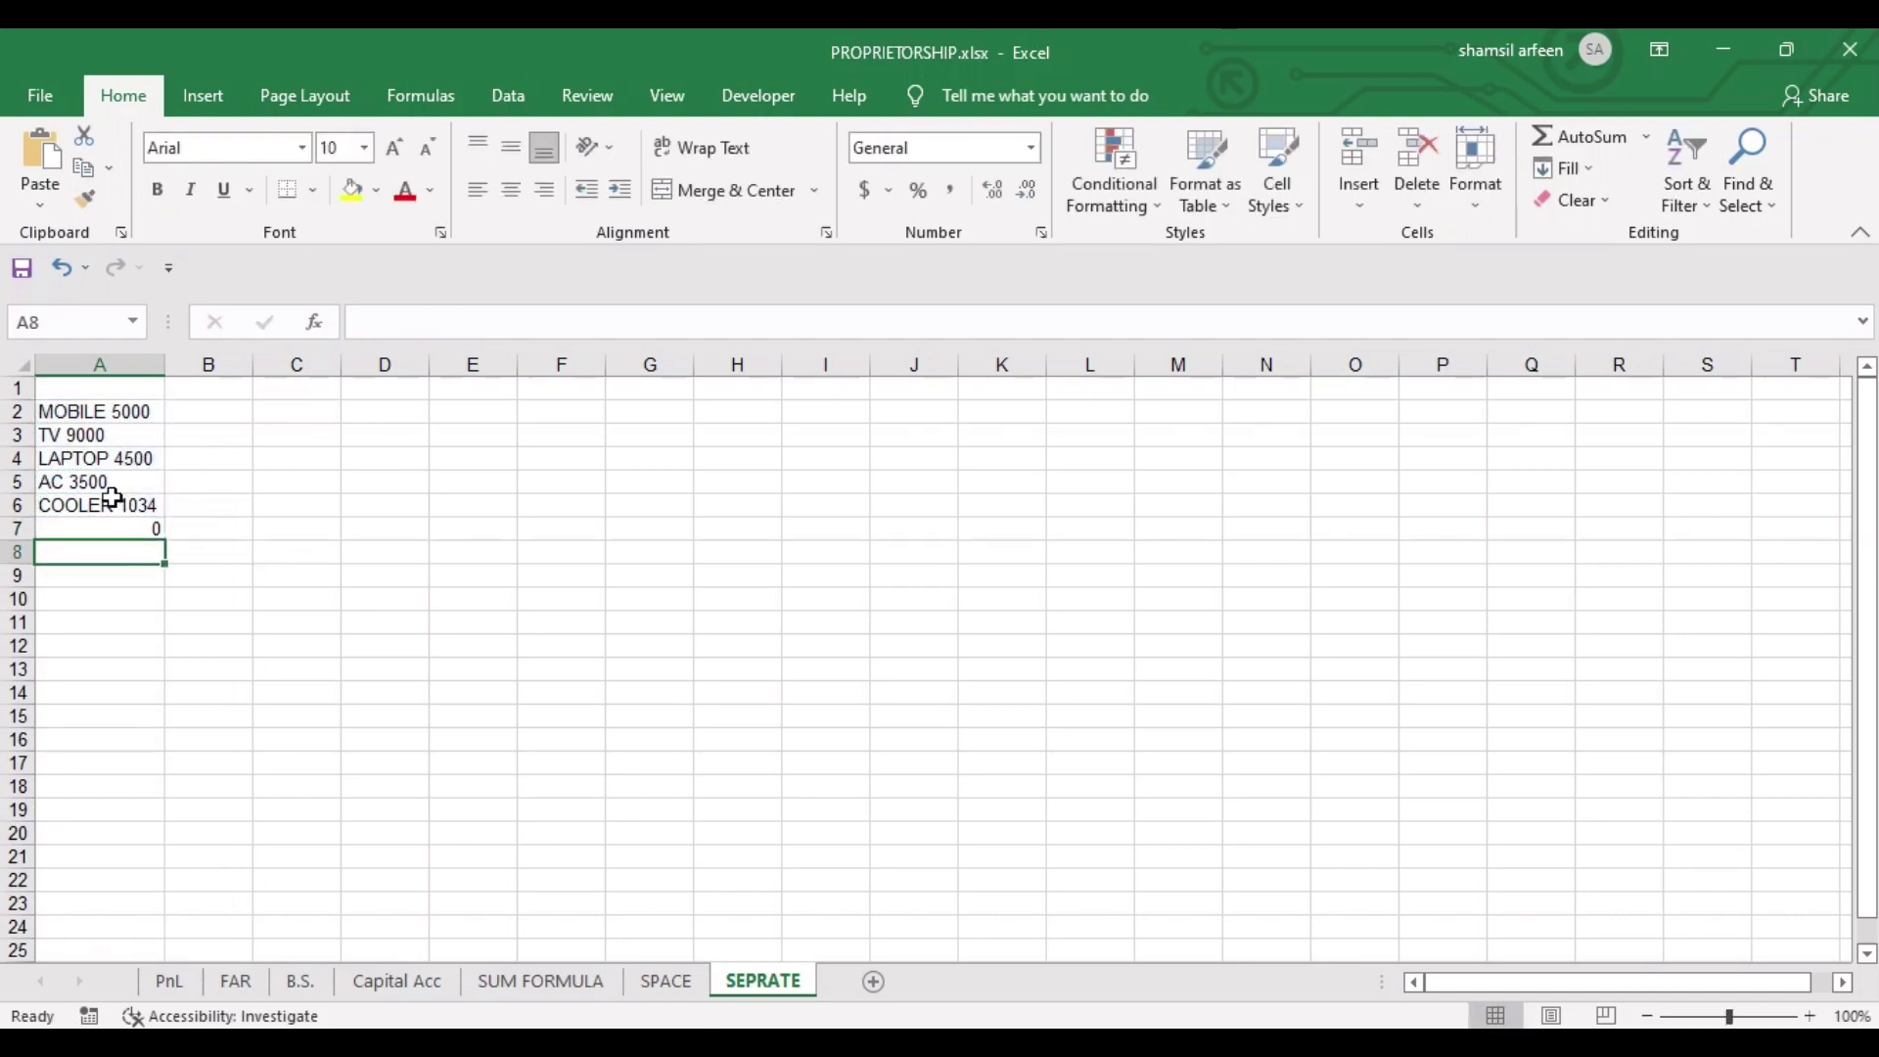
pyautogui.click(90, 533)
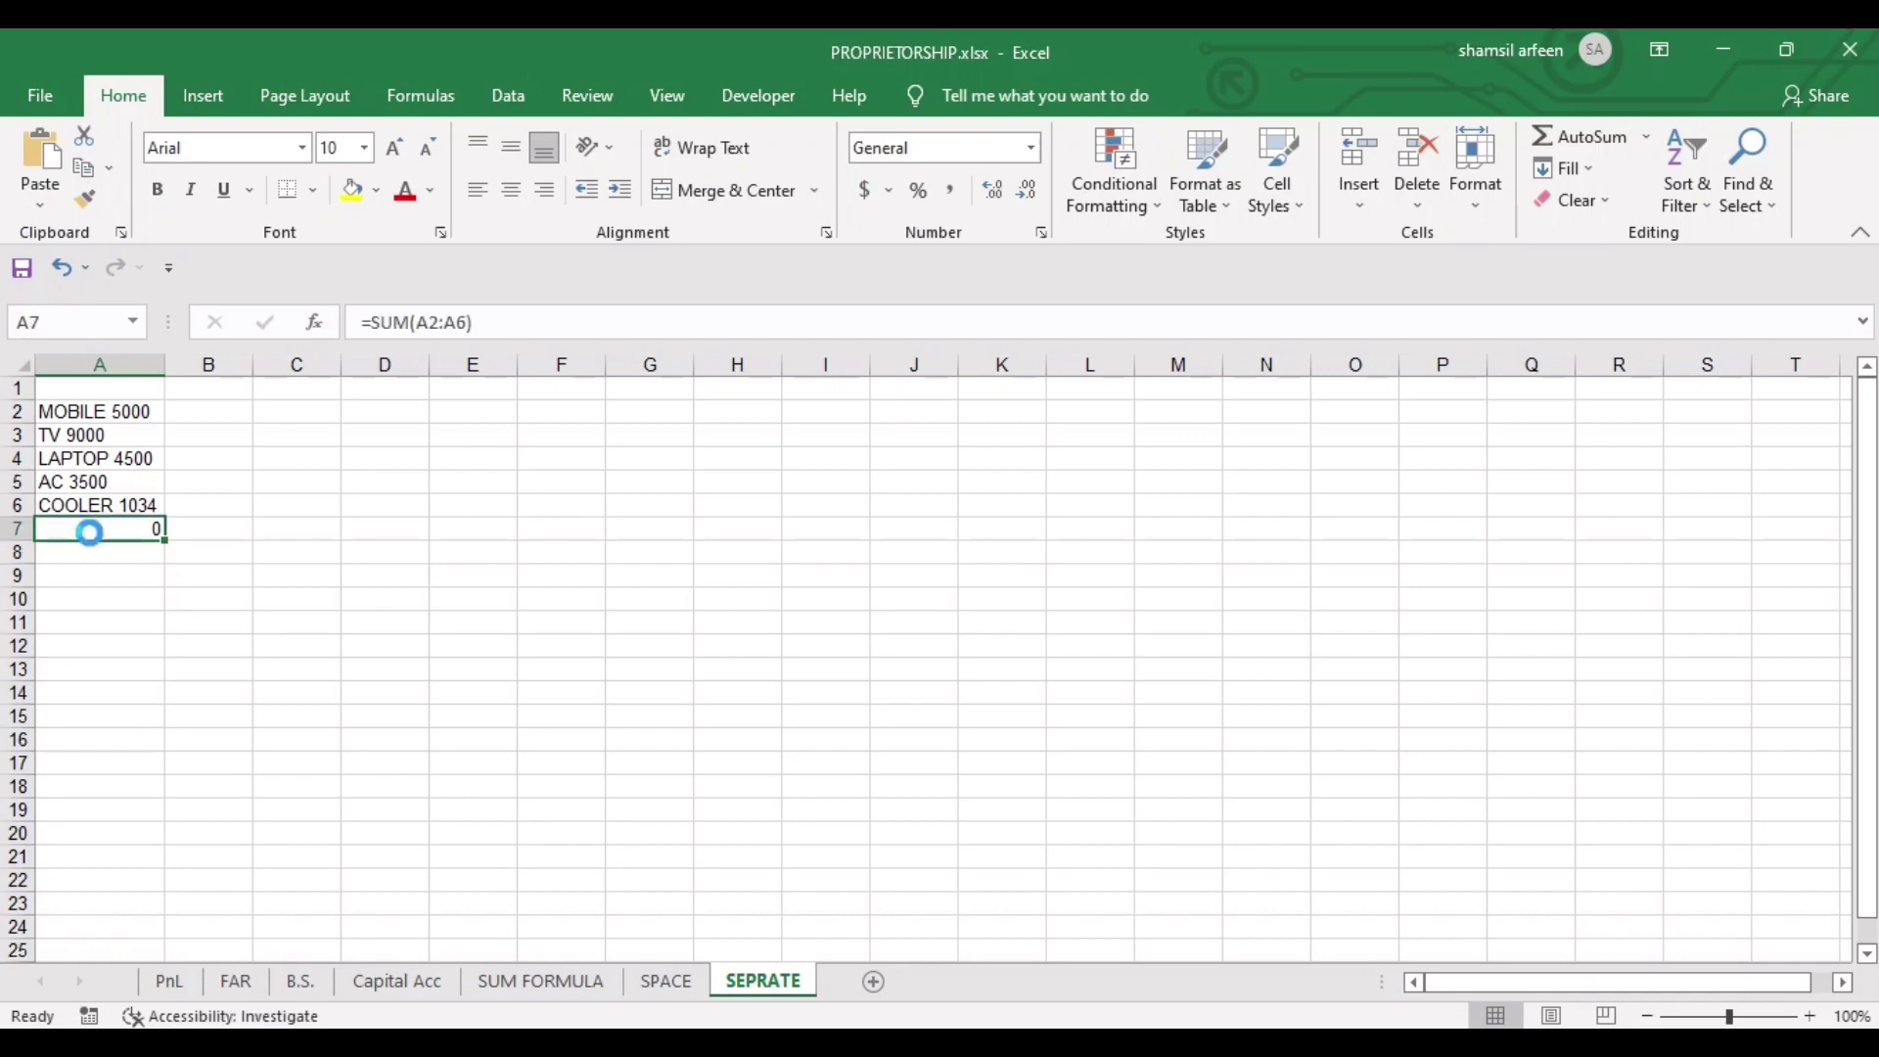
pyautogui.press('Delete')
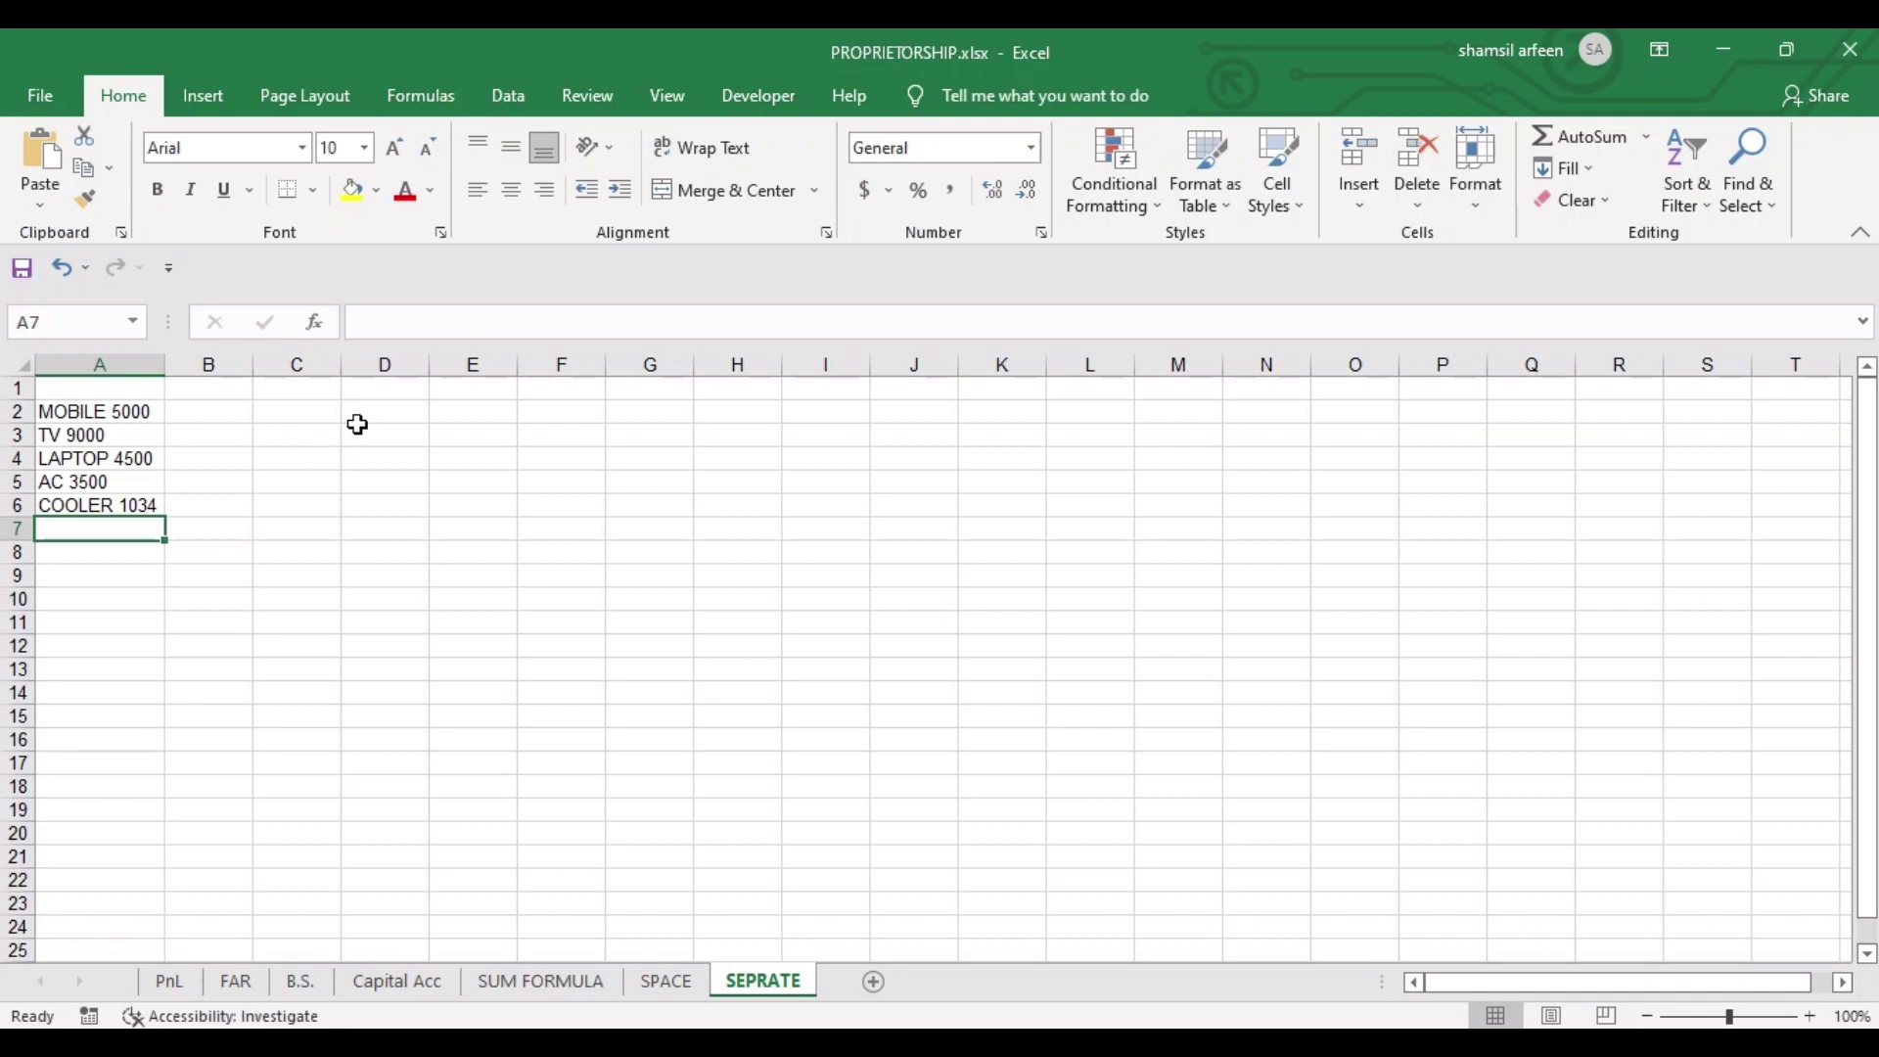
pyautogui.click(212, 414)
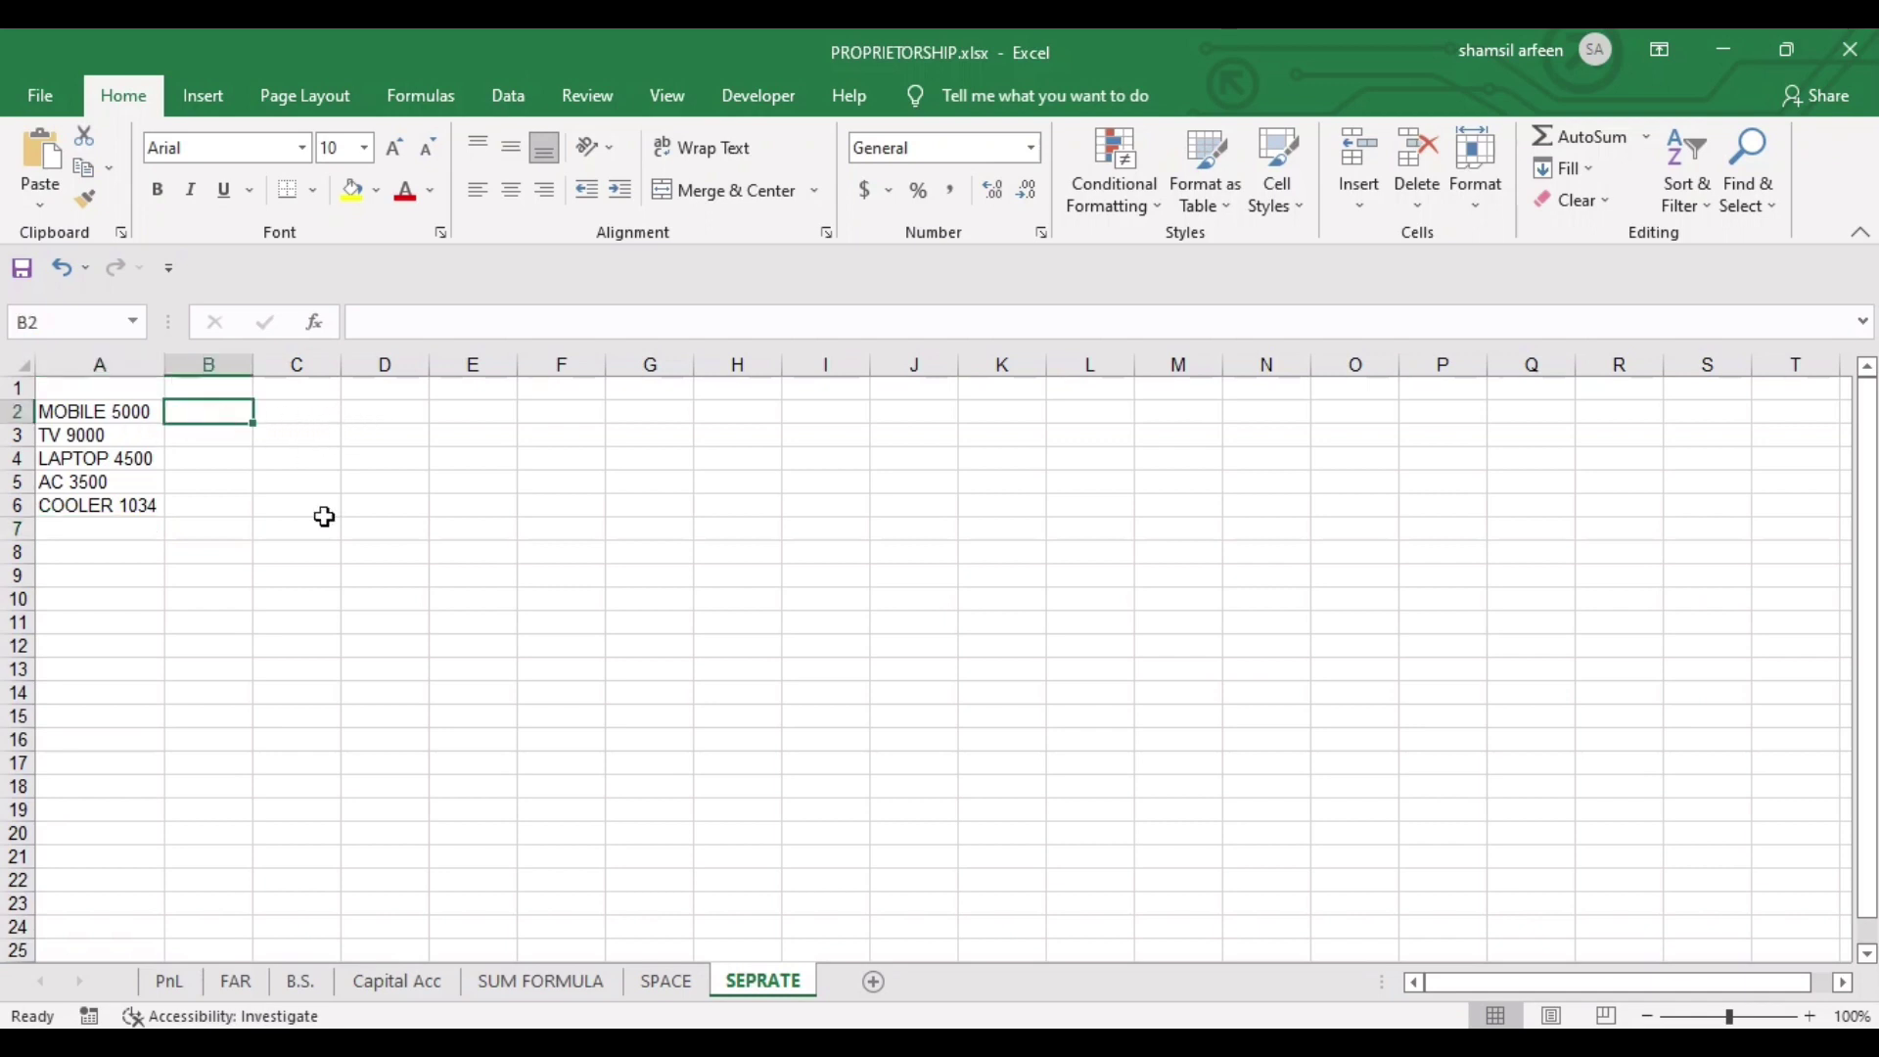
# Enter =RIGHT(A2,4) in B2 to extract the amount from the MOBILE entry.
pyautogui.write('=')
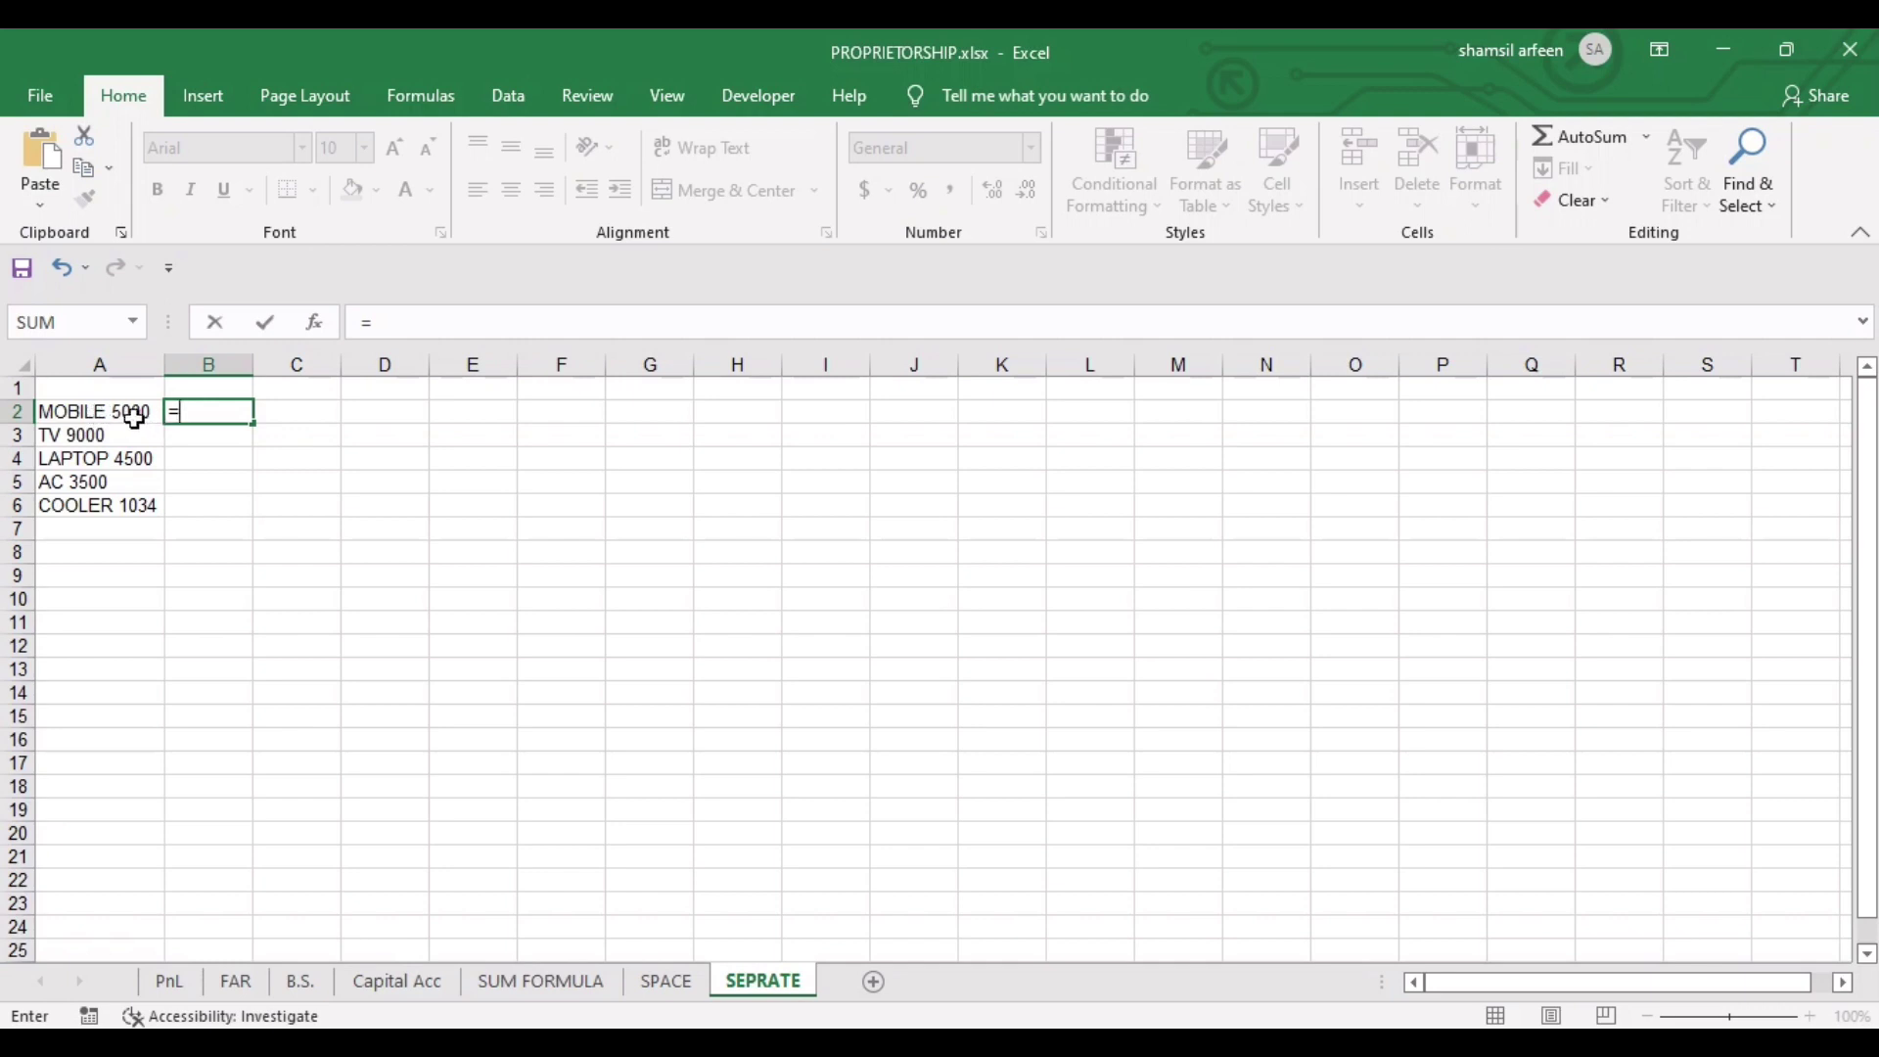
pyautogui.write('RIGH')
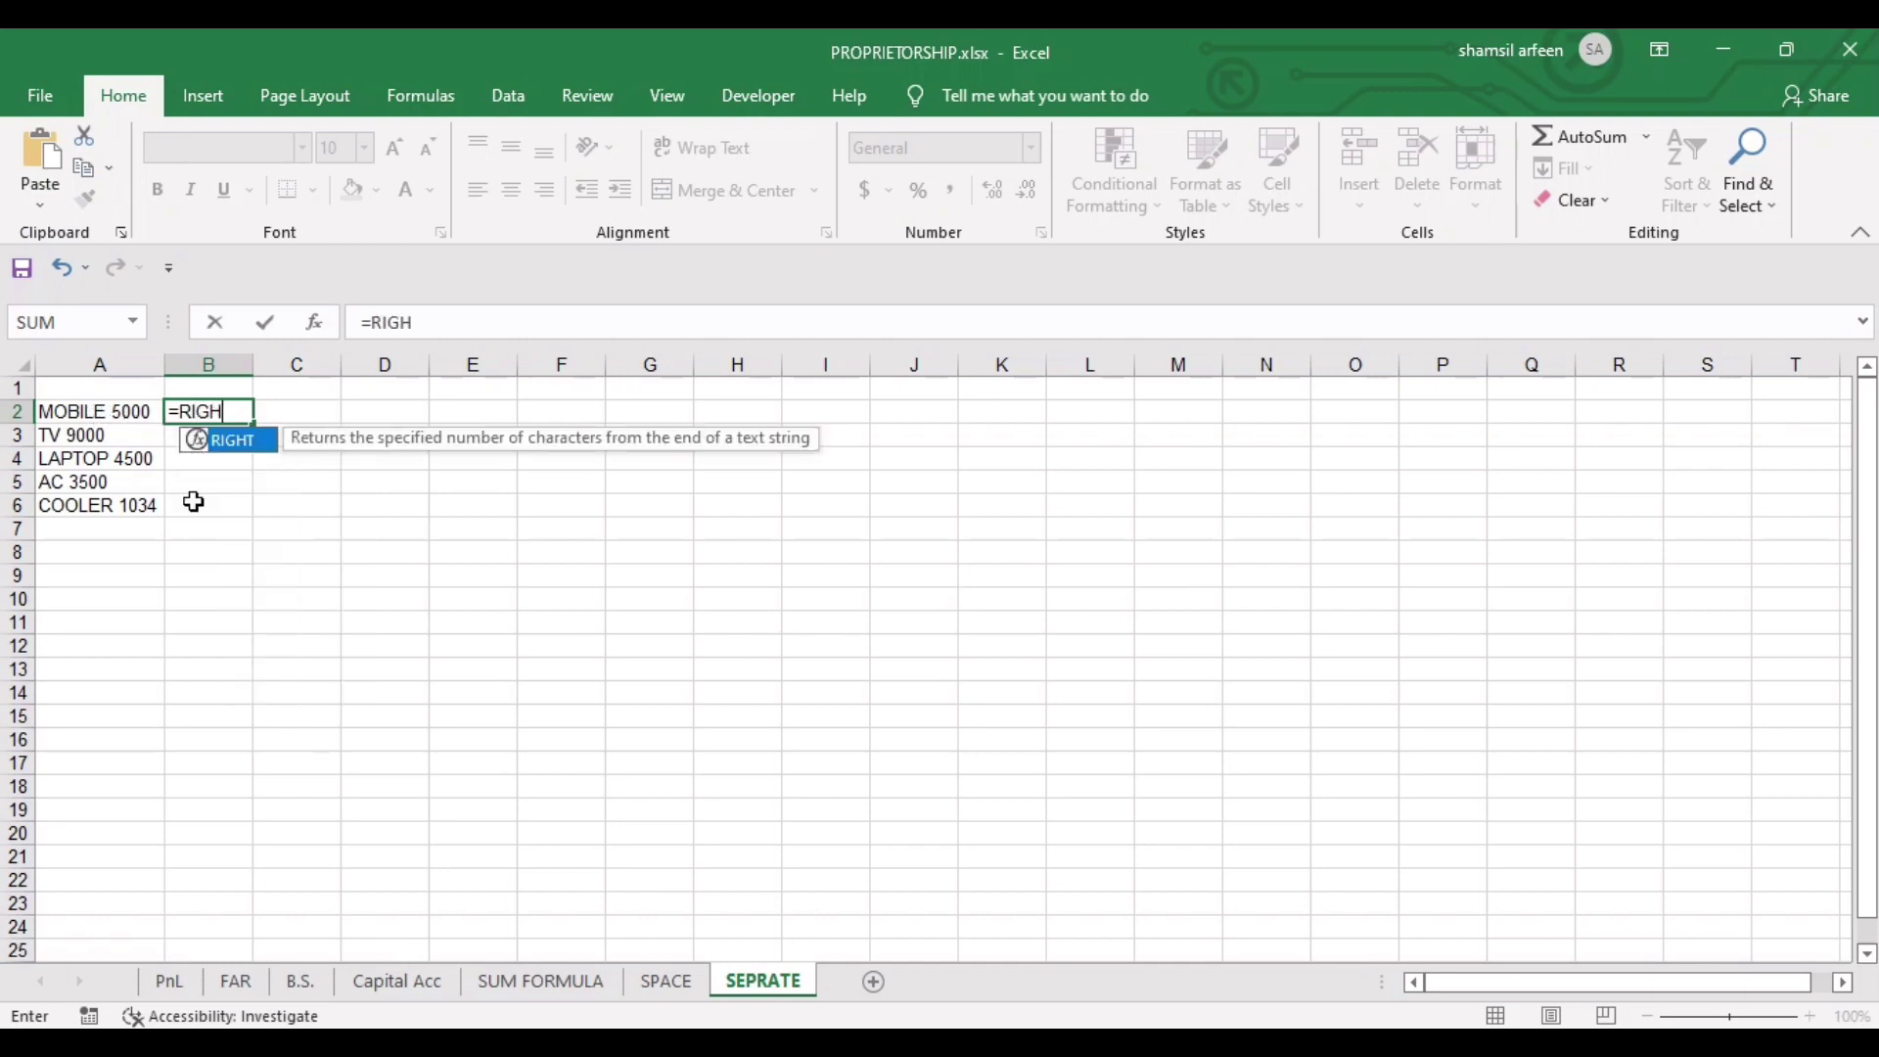
pyautogui.write('T')
pyautogui.doubleClick(233, 439)
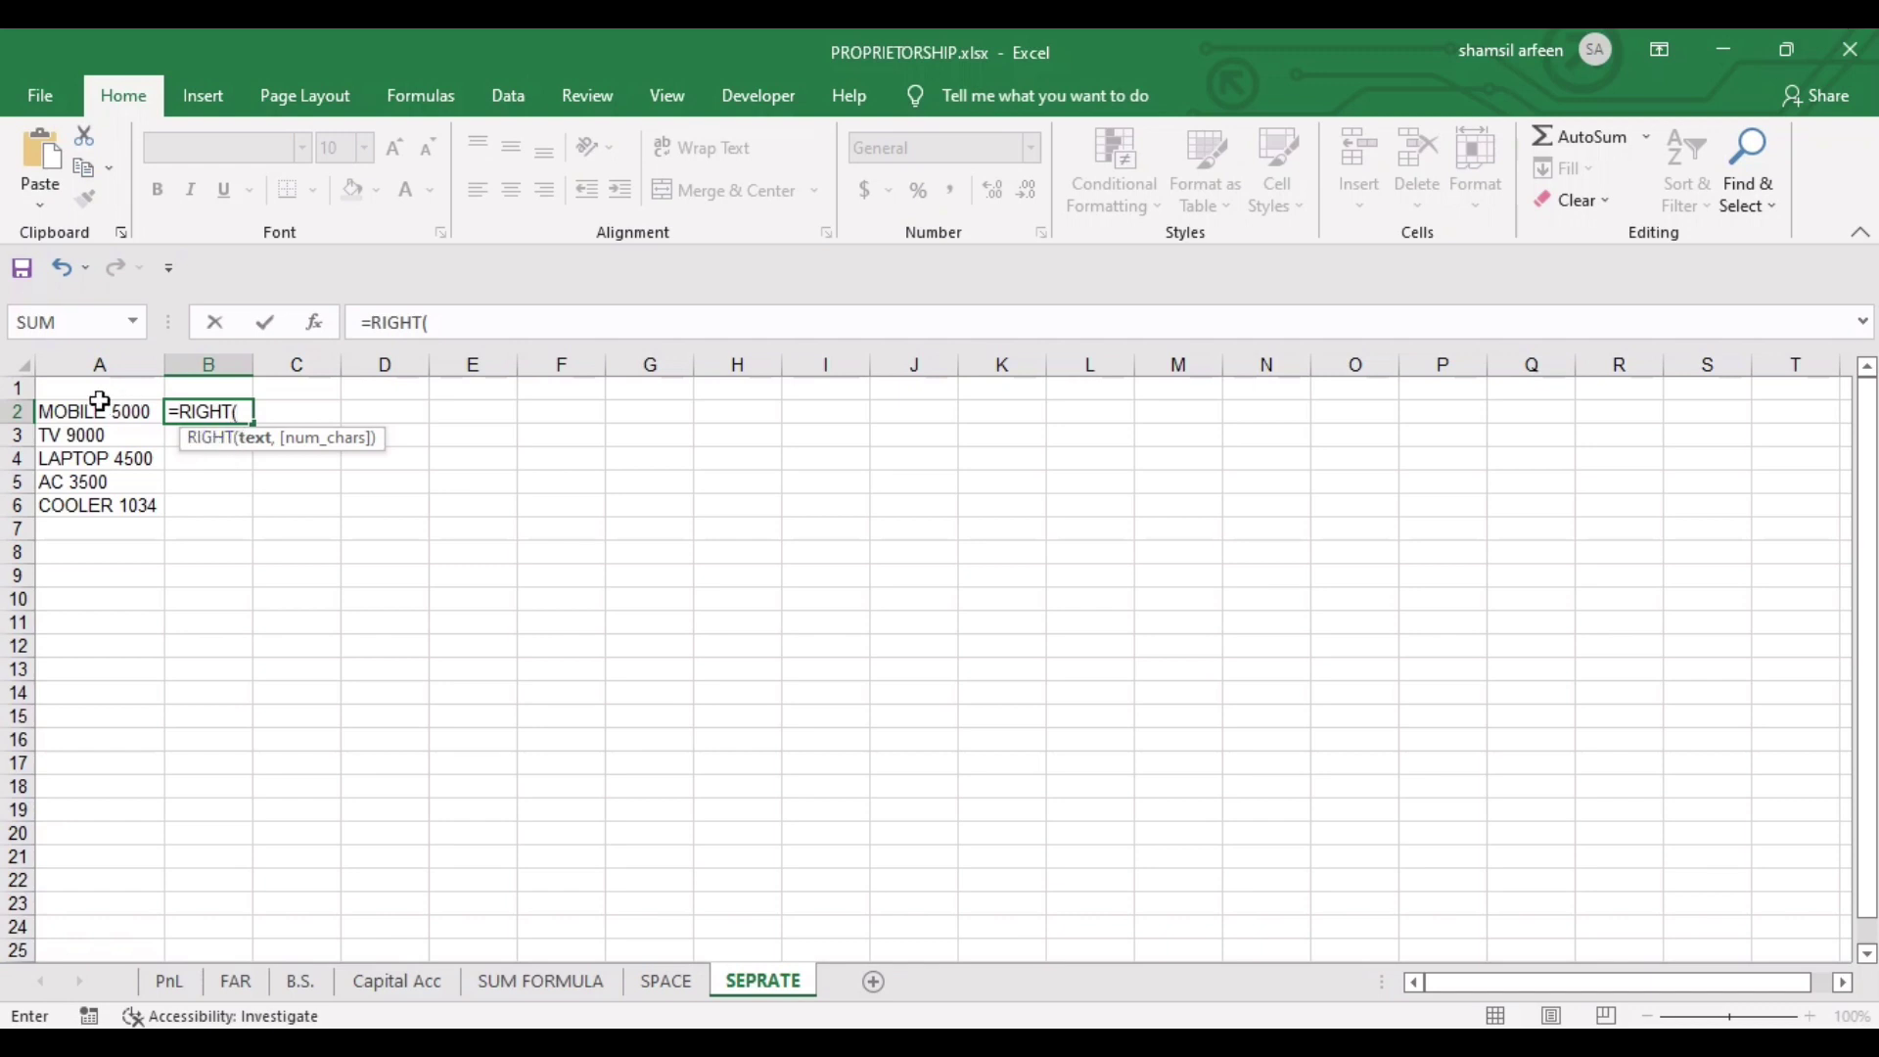
pyautogui.click(74, 408)
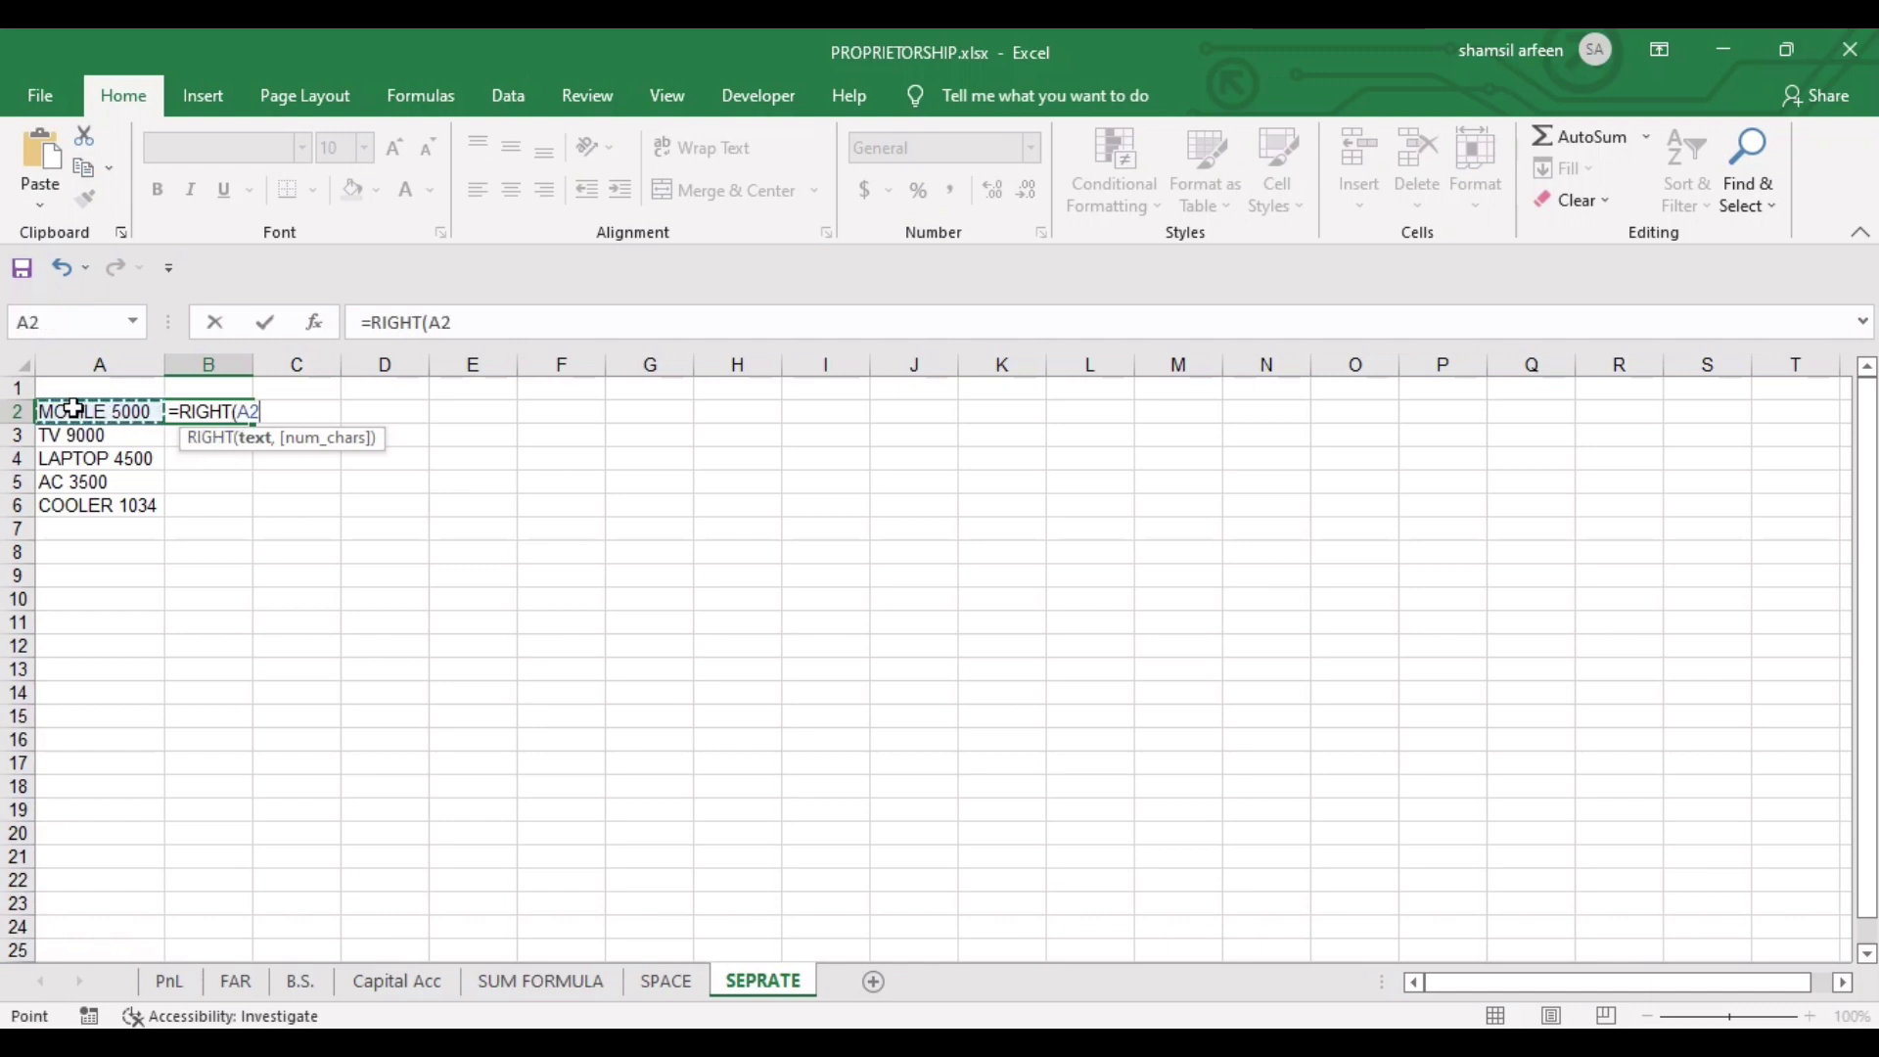
pyautogui.write(',')
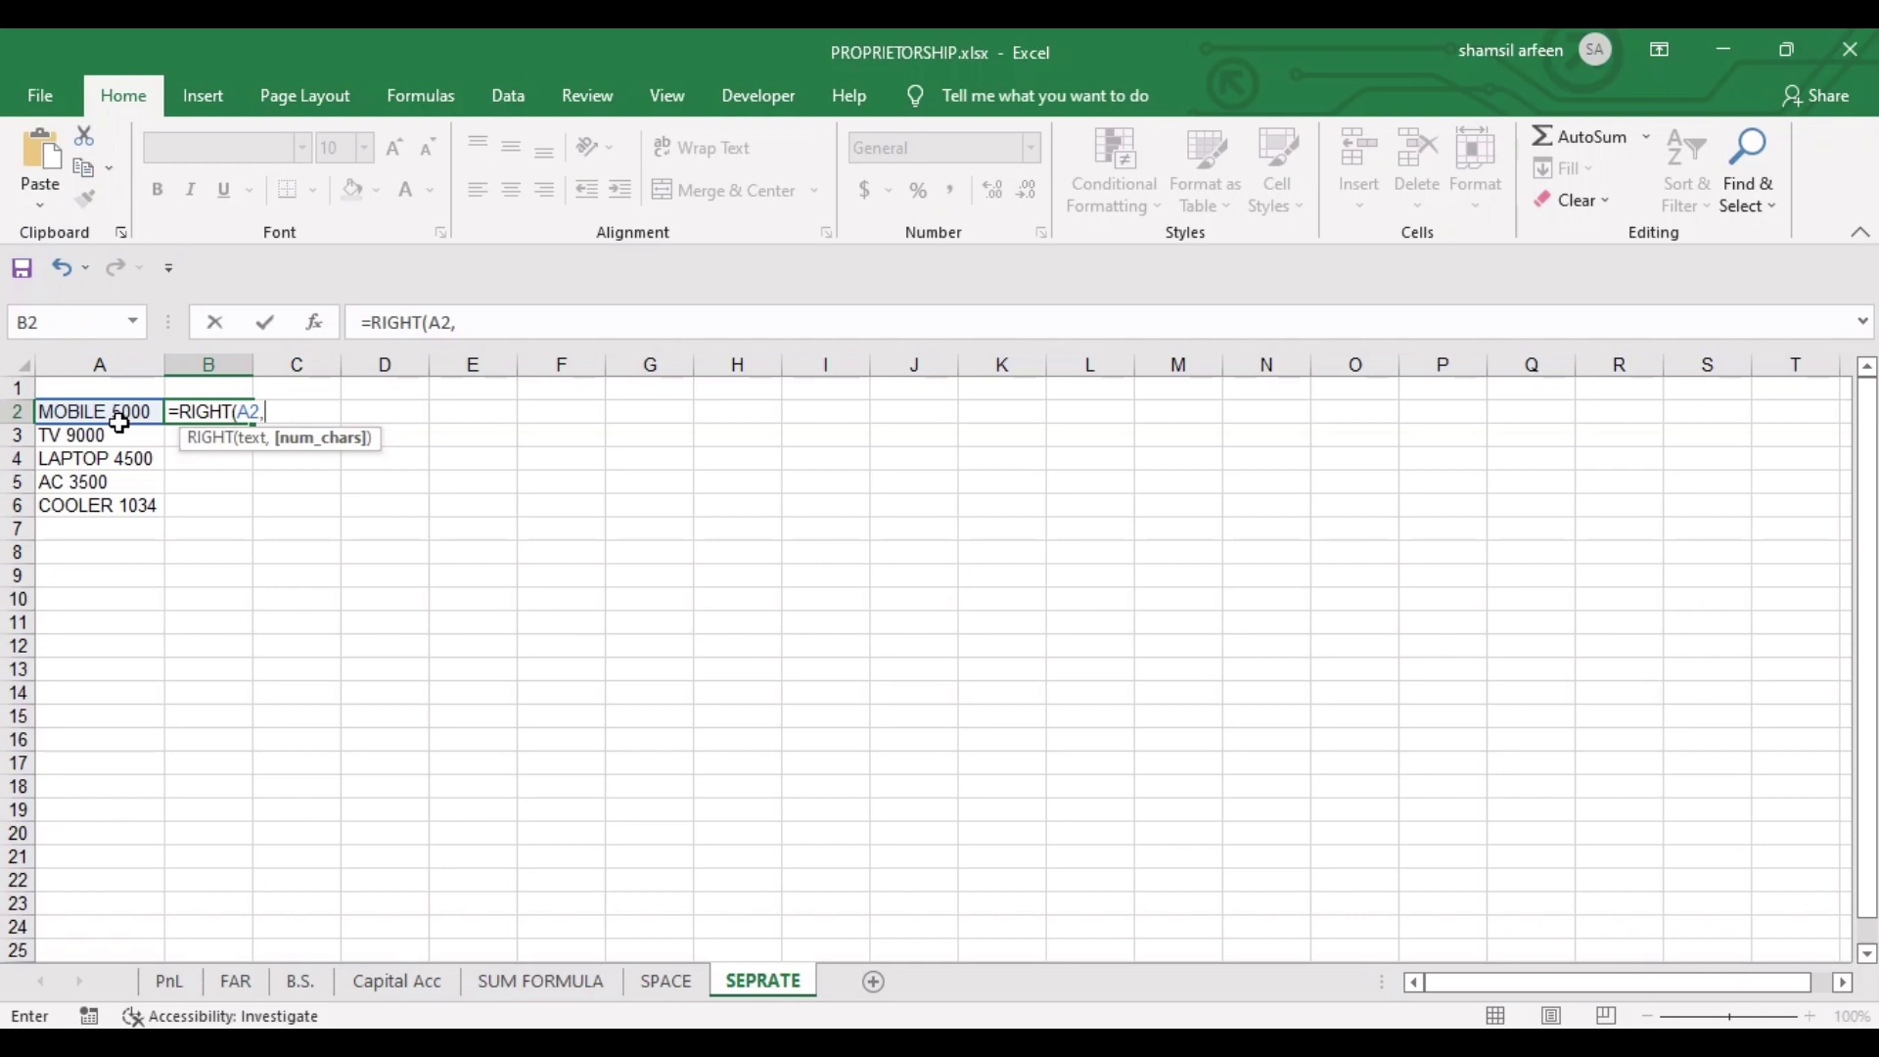
pyautogui.write('4')
pyautogui.write(')')
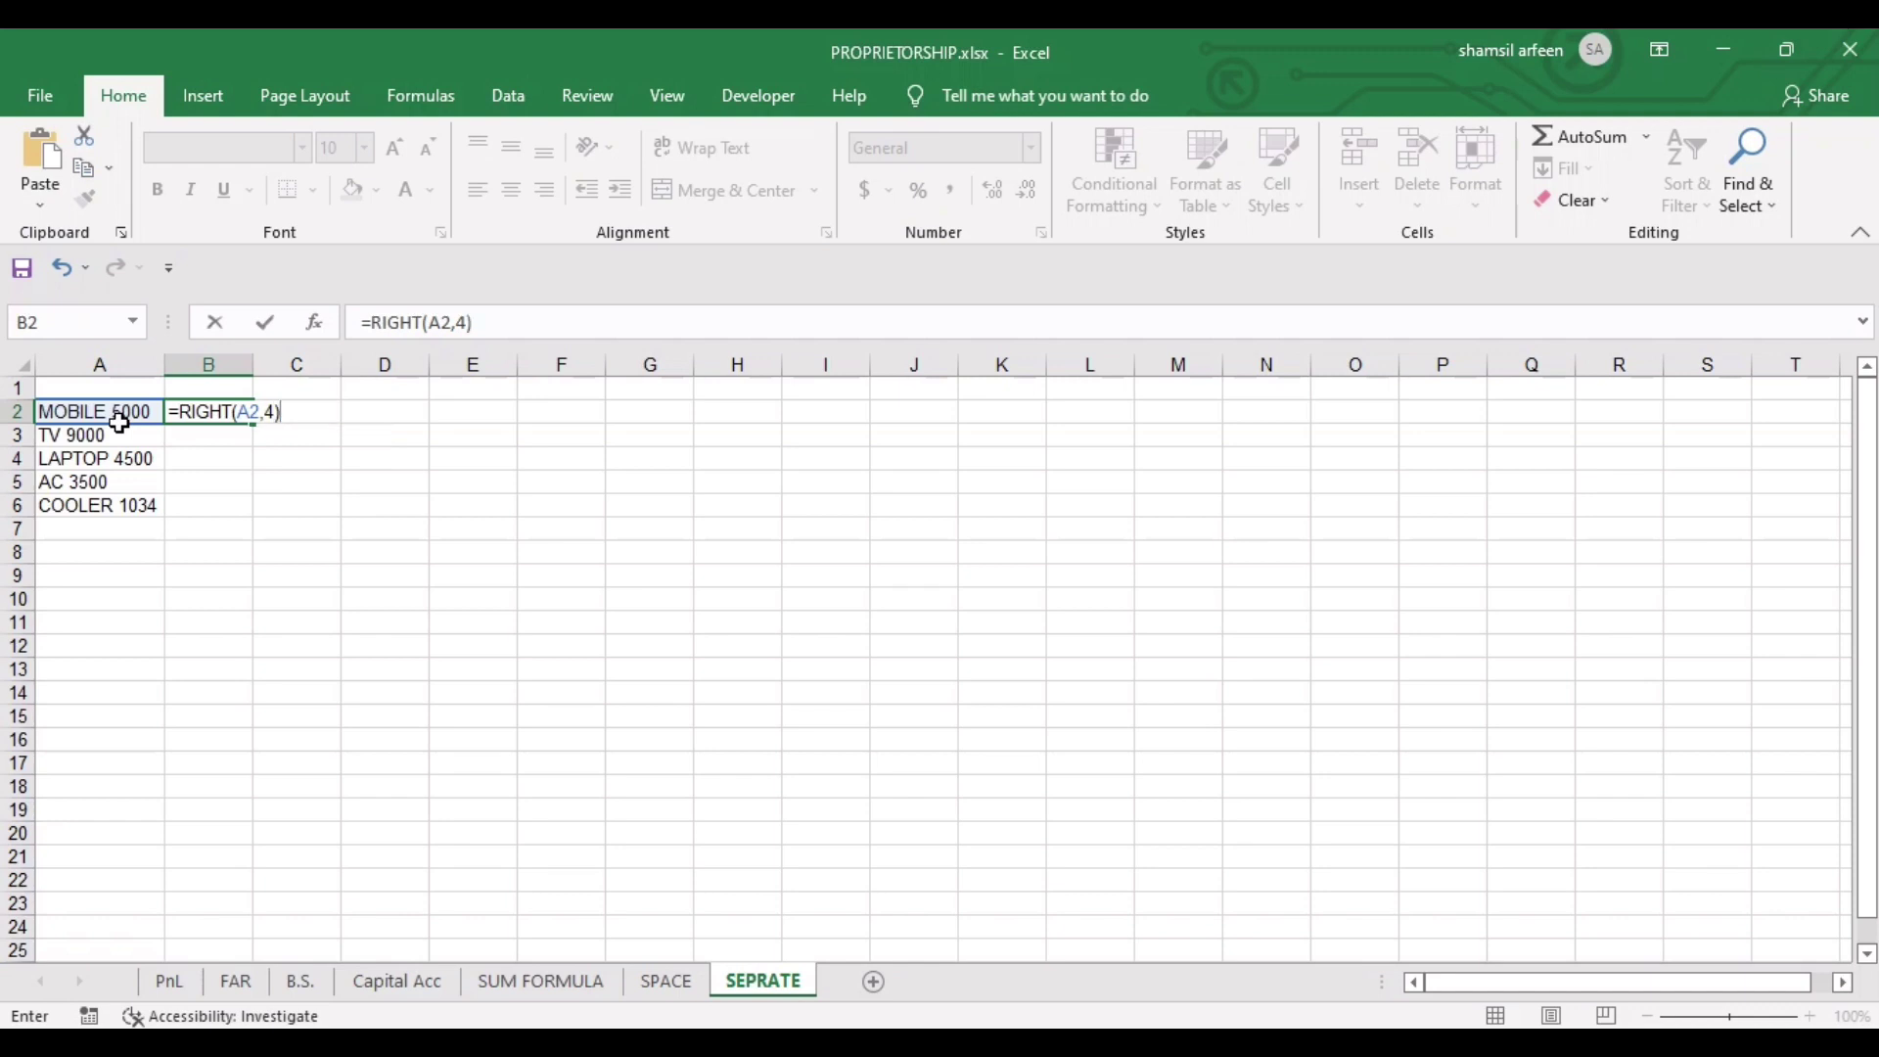
pyautogui.press('Return')
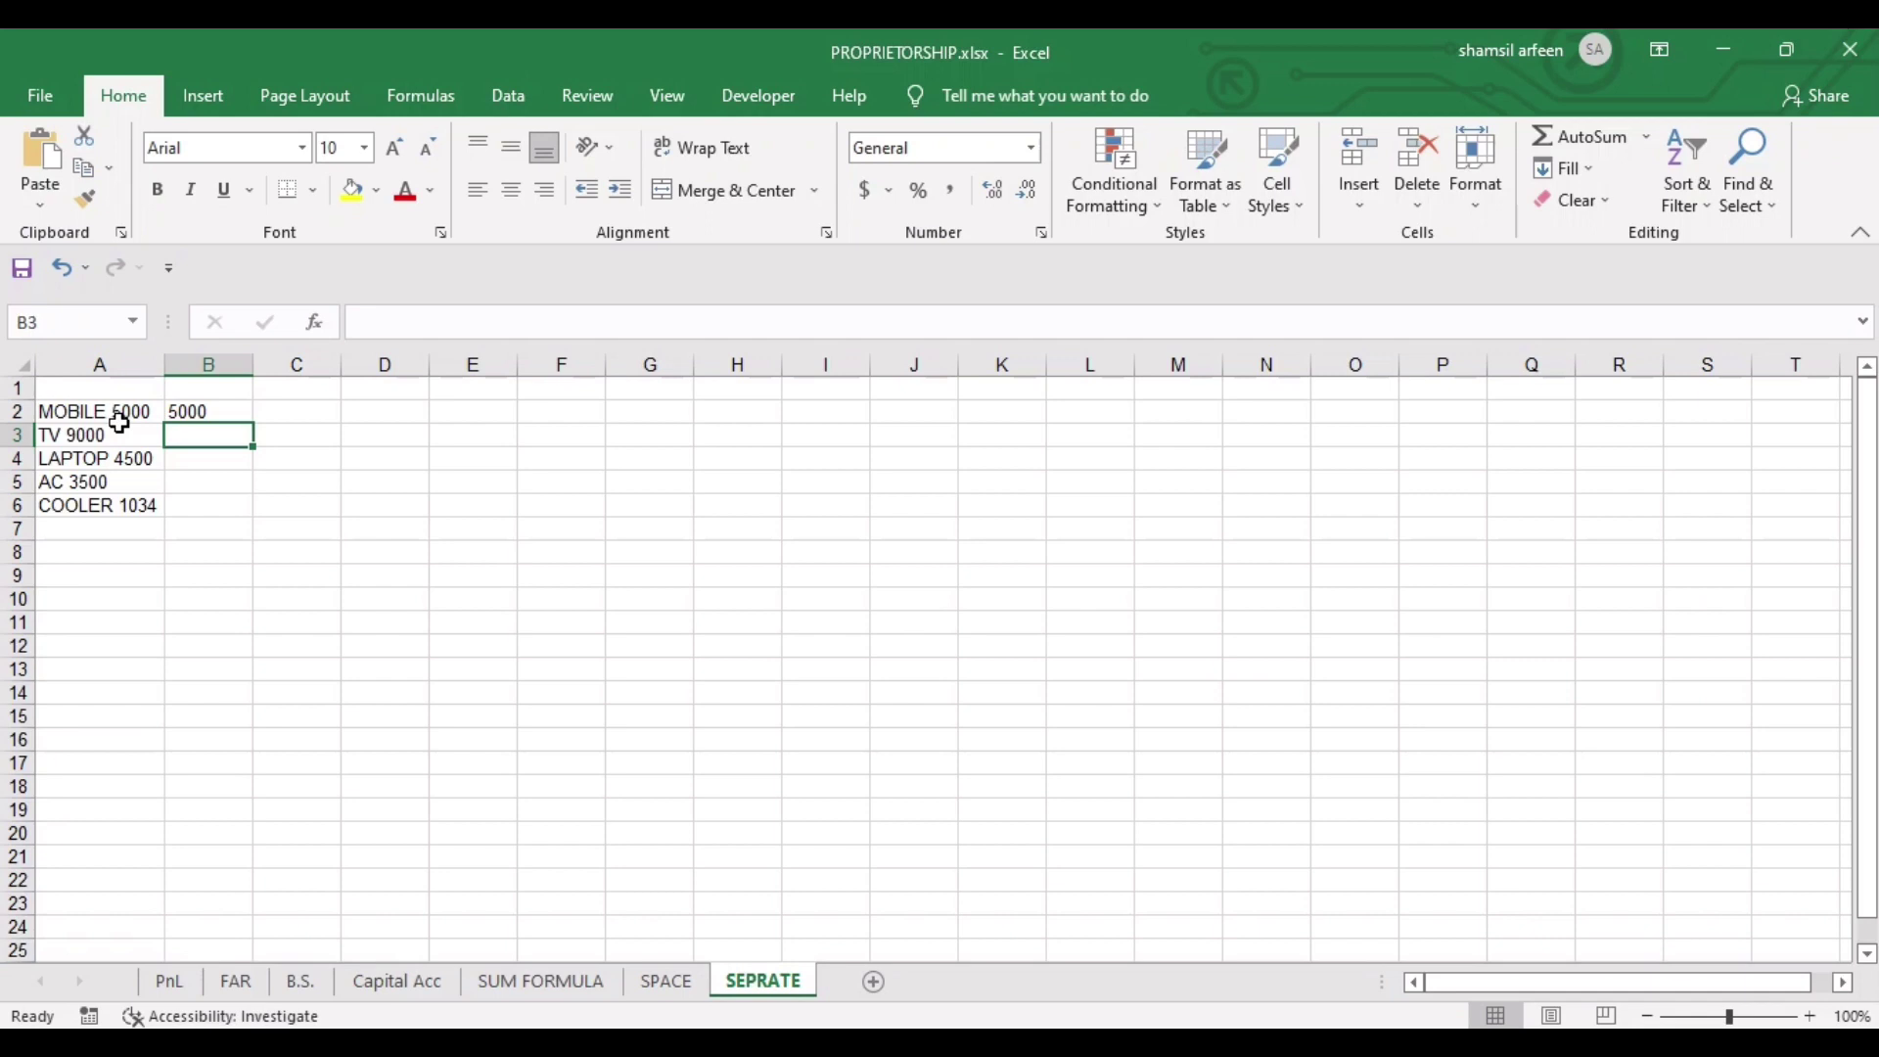
# Fill the RIGHT formula down B2:B6 and check the copied formulas.
pyautogui.press('Up')
pyautogui.hotkey('shift', 'Down')
pyautogui.hotkey('shift', 'Down')
pyautogui.hotkey('shift', 'Down')
pyautogui.hotkey('shift', 'Down')
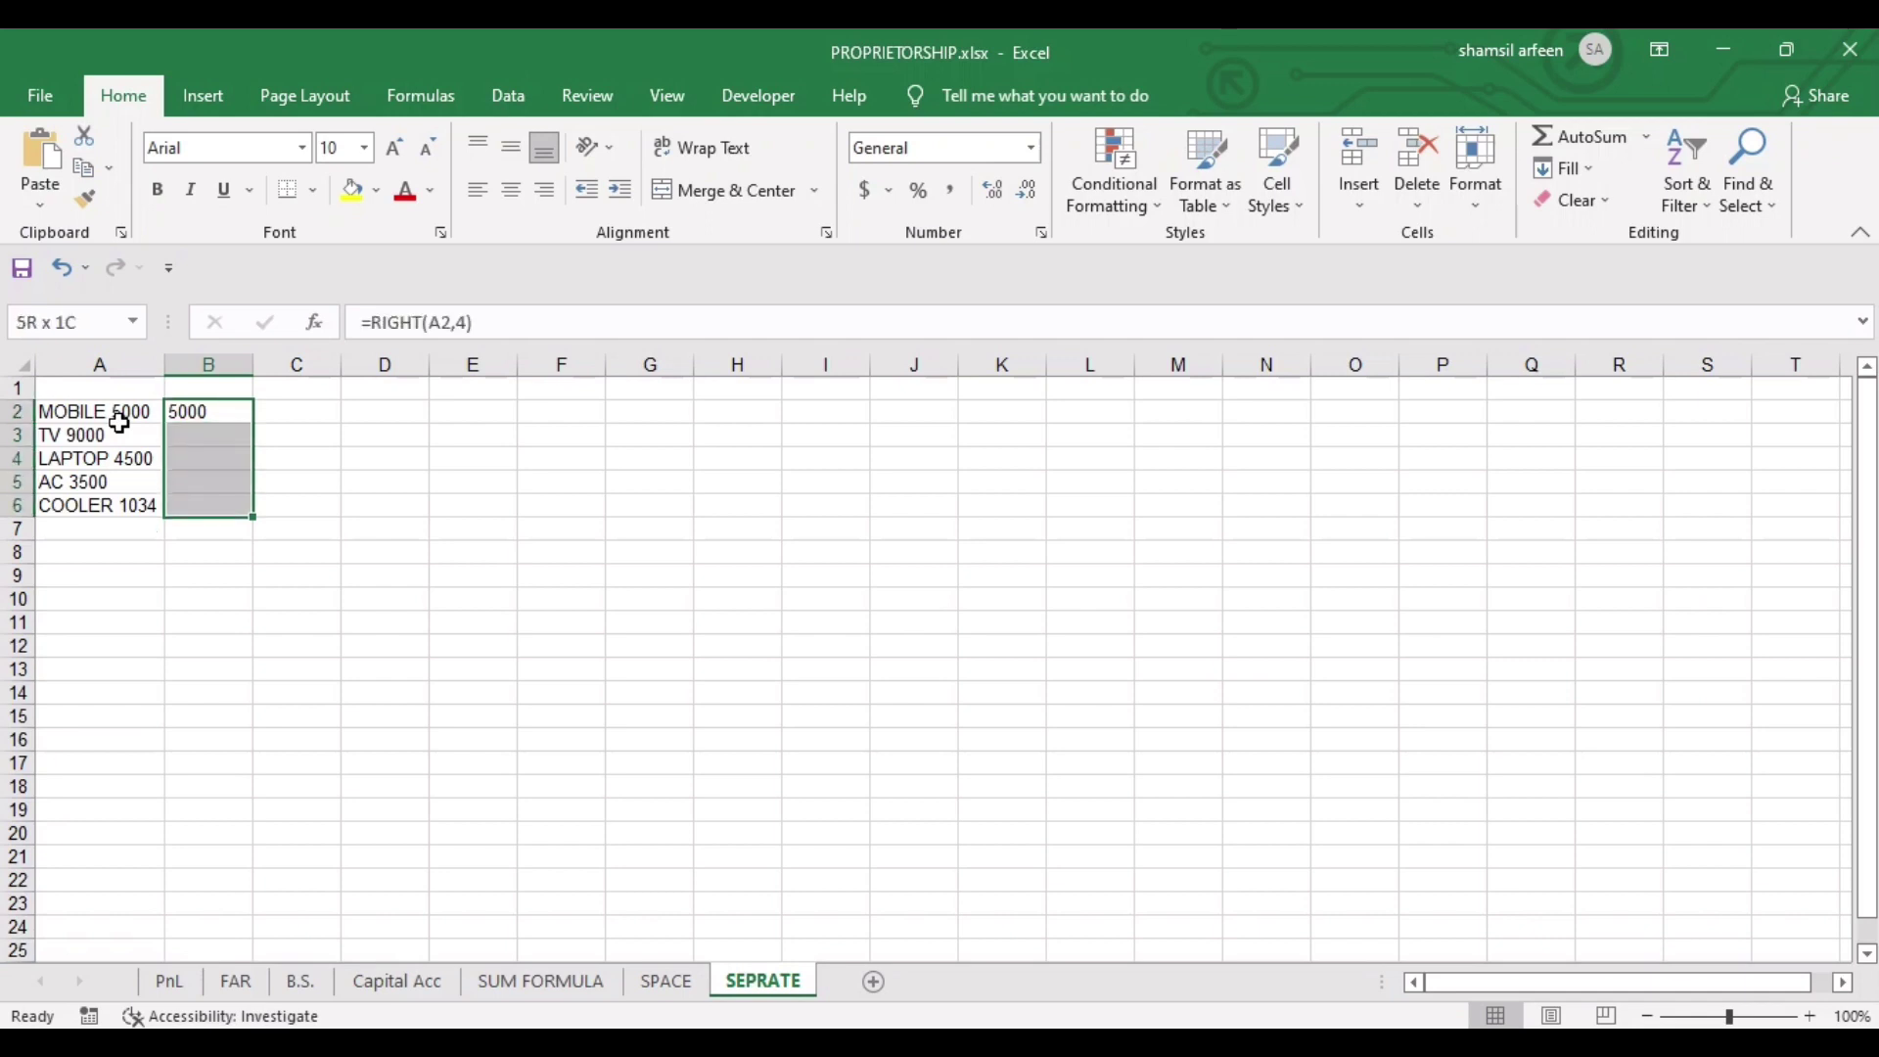
pyautogui.hotkey('ctrl', 'd')
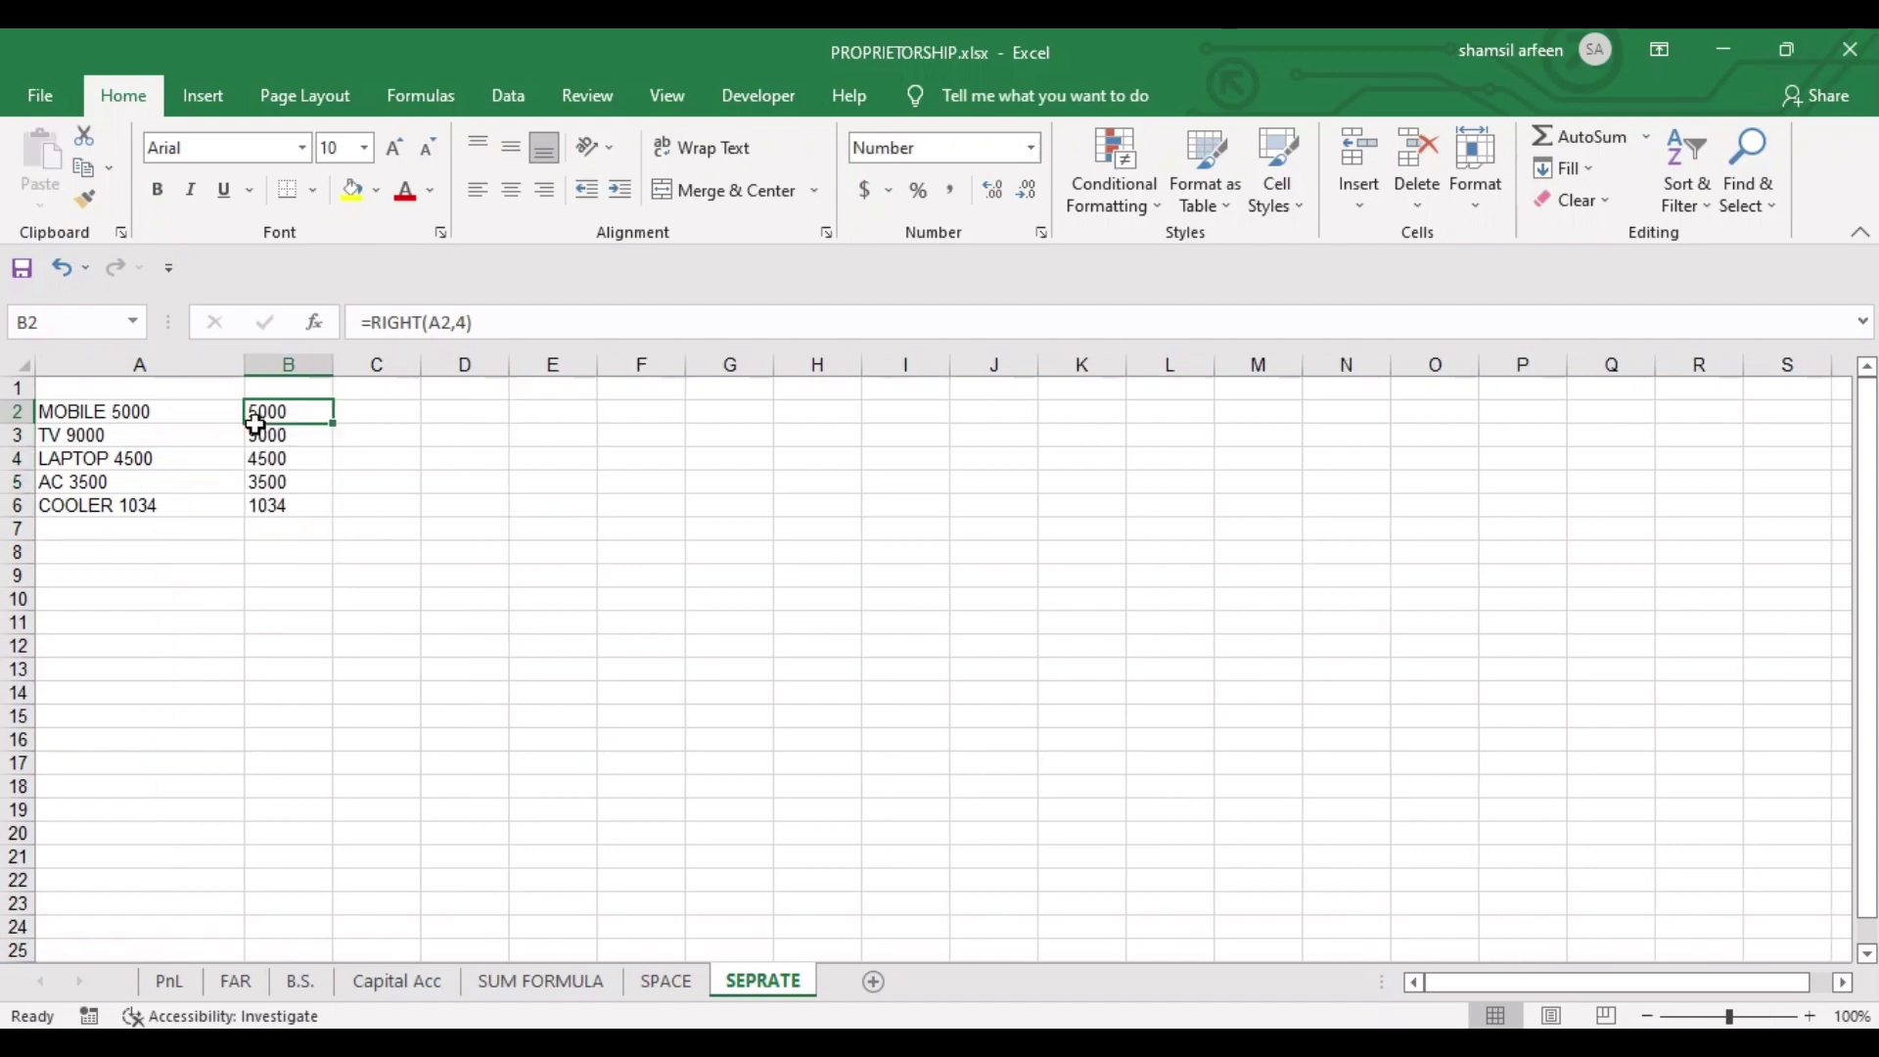
pyautogui.click(271, 431)
pyautogui.click(283, 462)
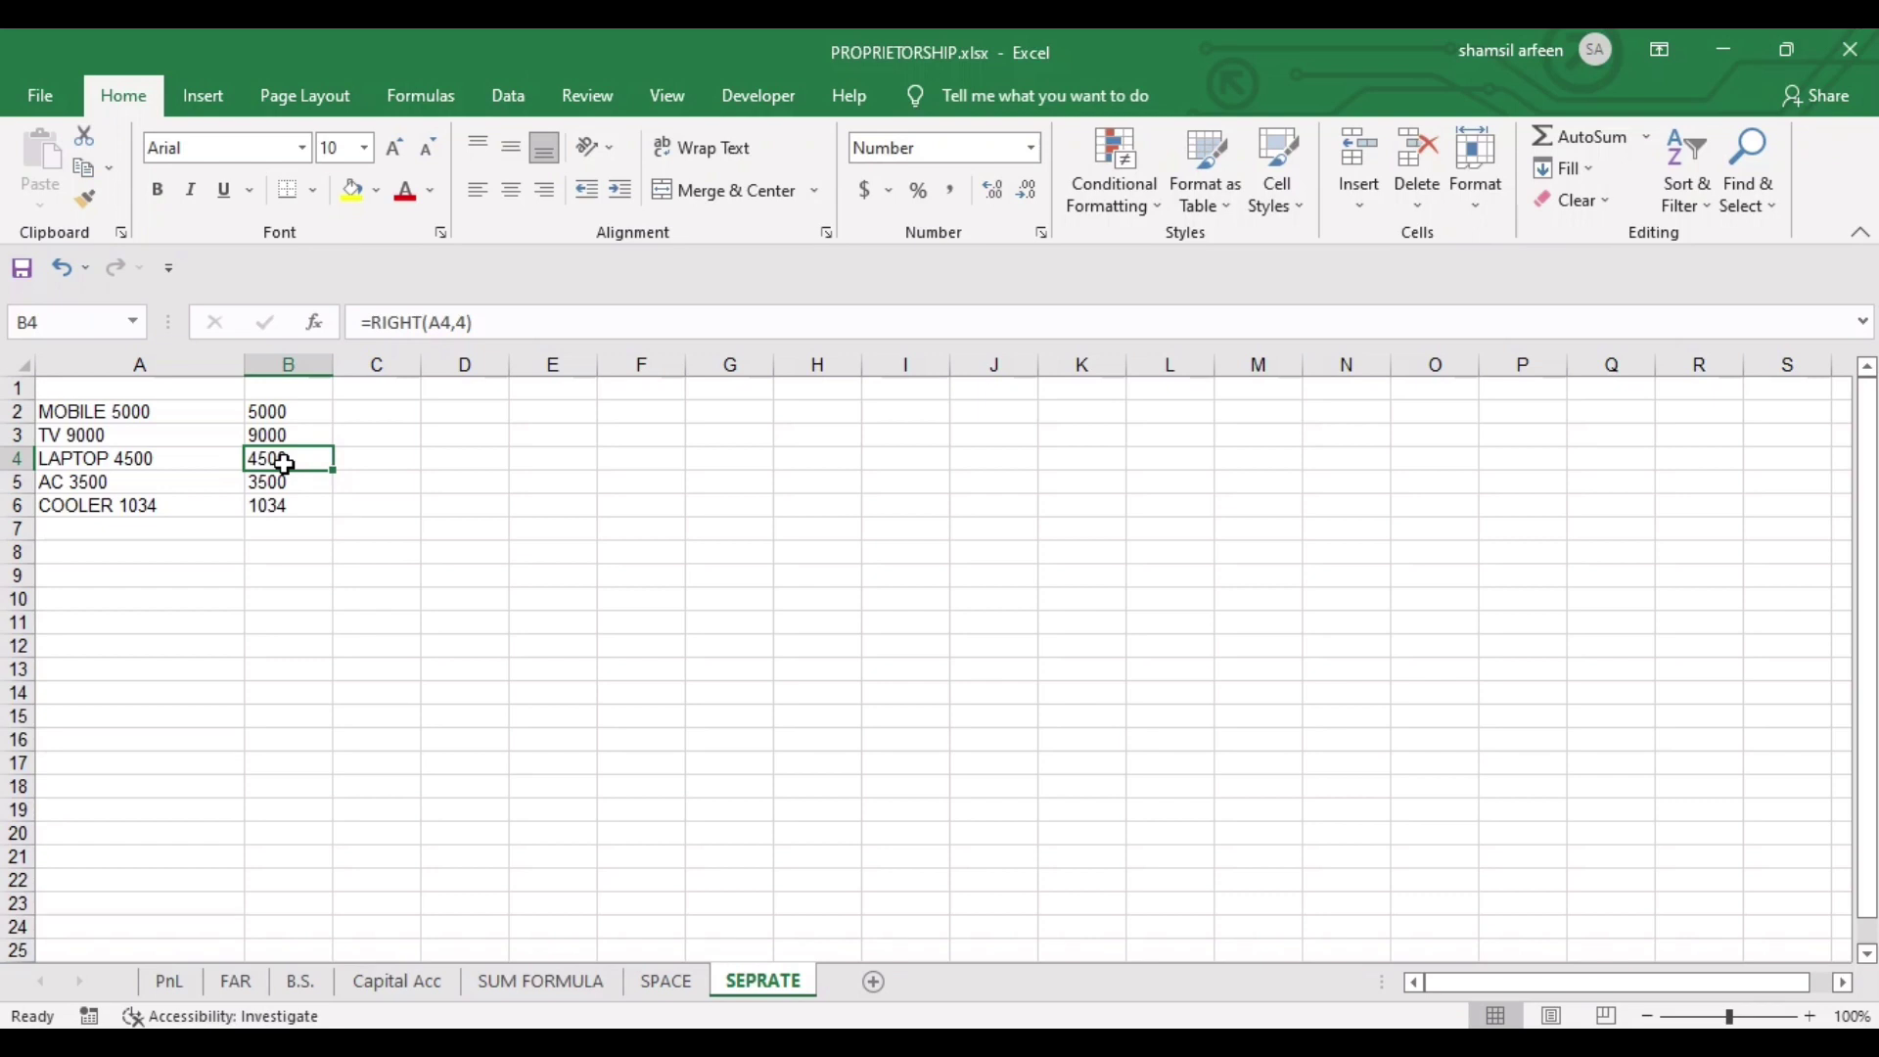
pyautogui.click(288, 528)
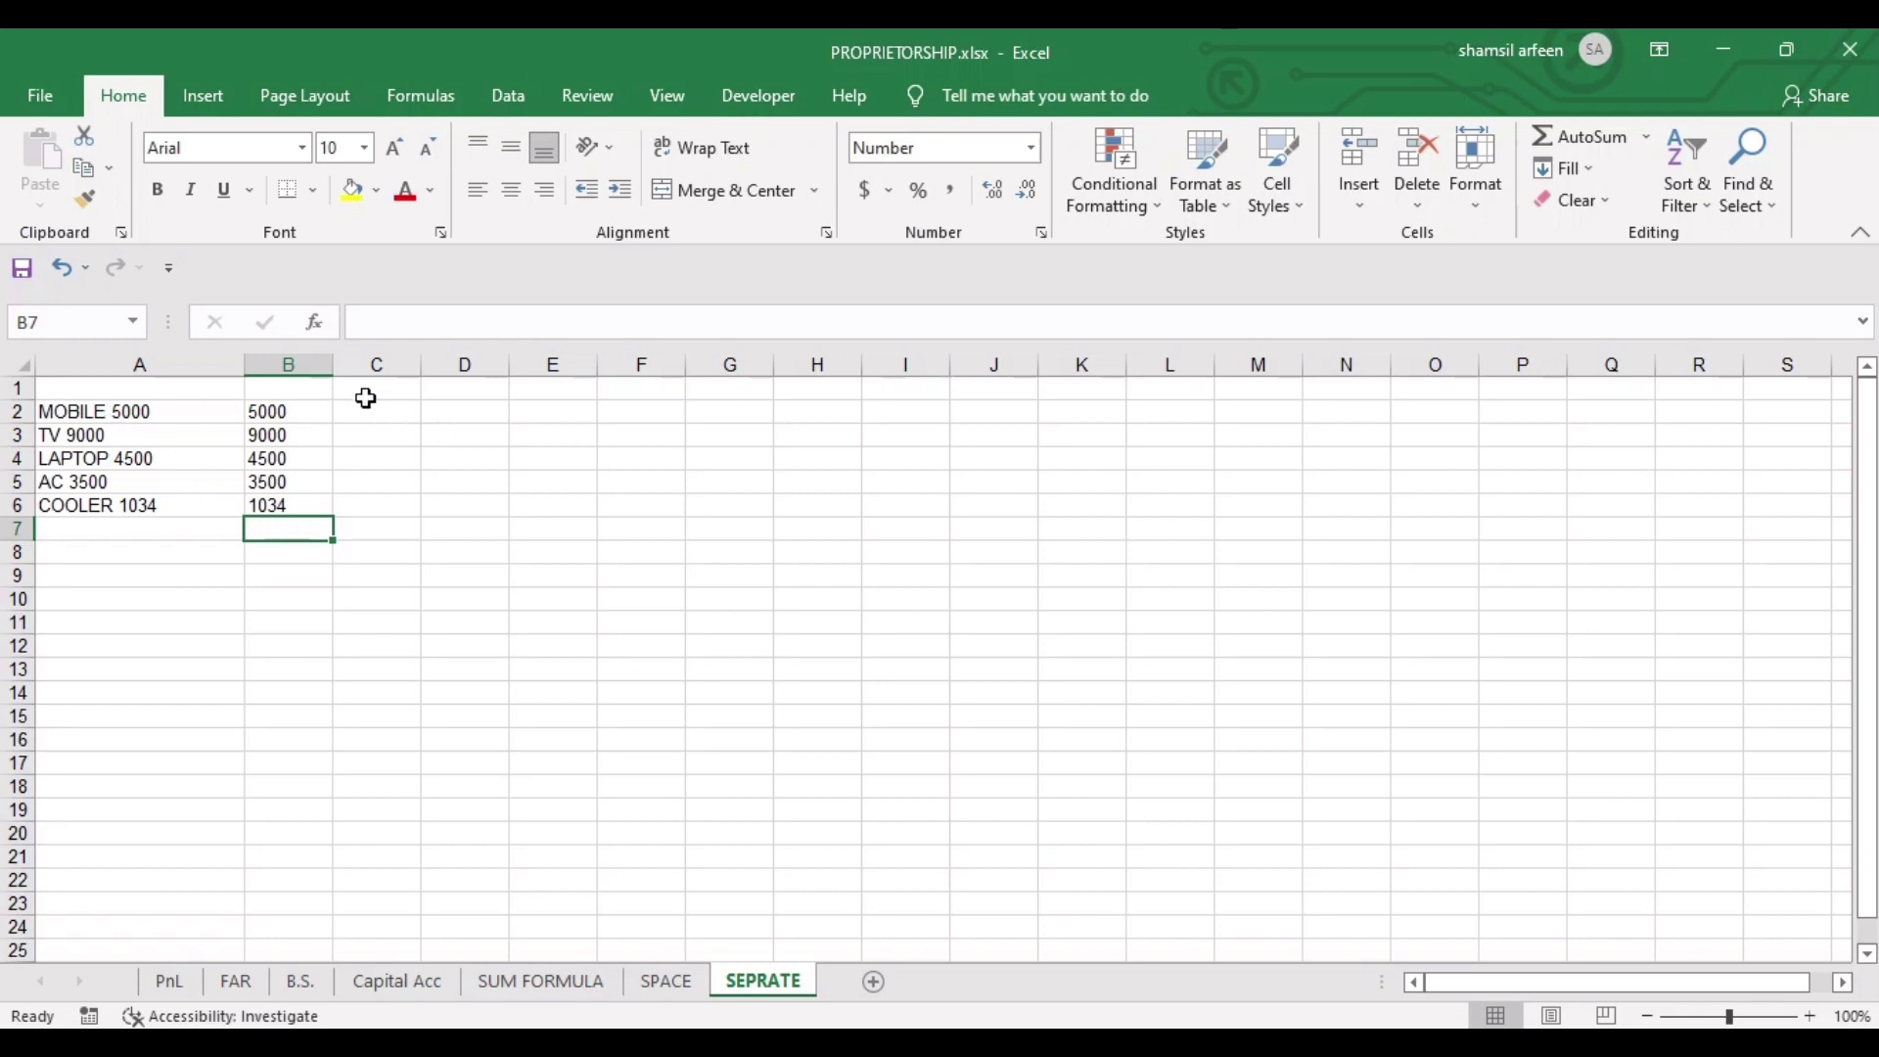
pyautogui.click(1568, 136)
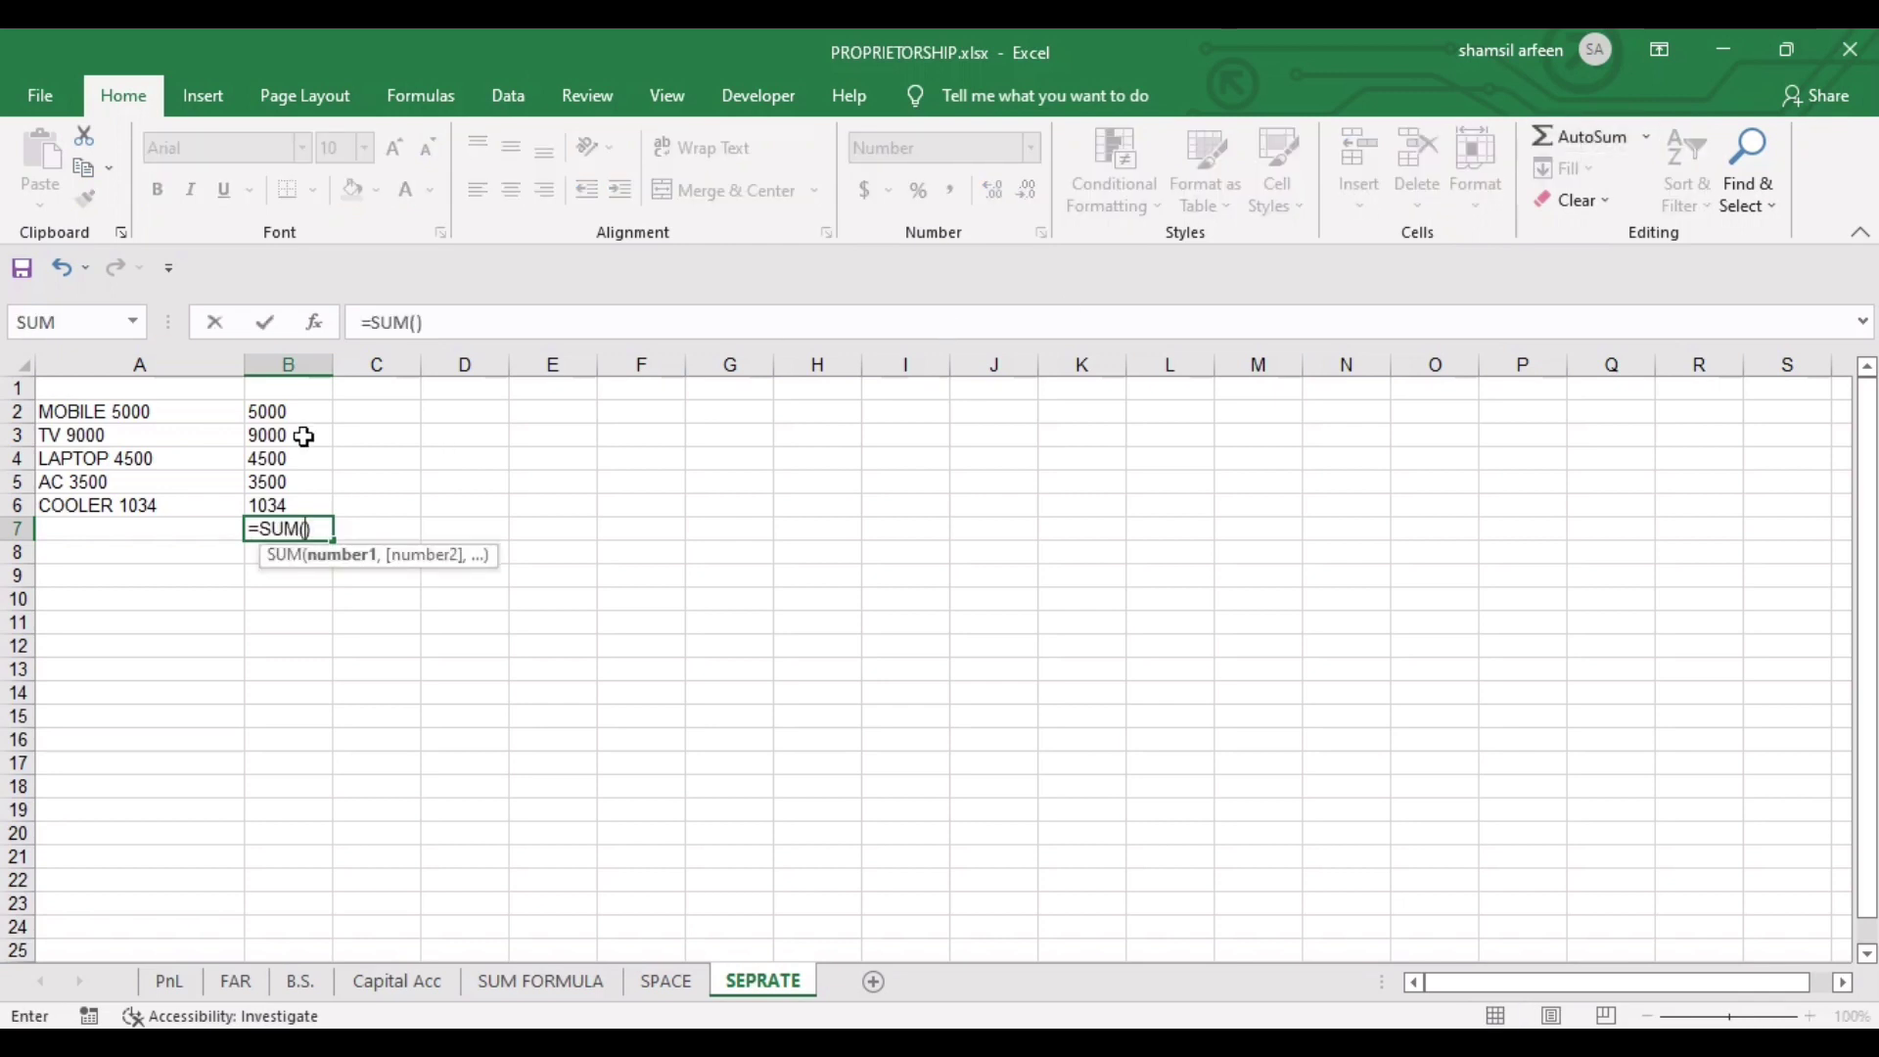
pyautogui.moveTo(266, 409); pyautogui.dragTo(264, 499)
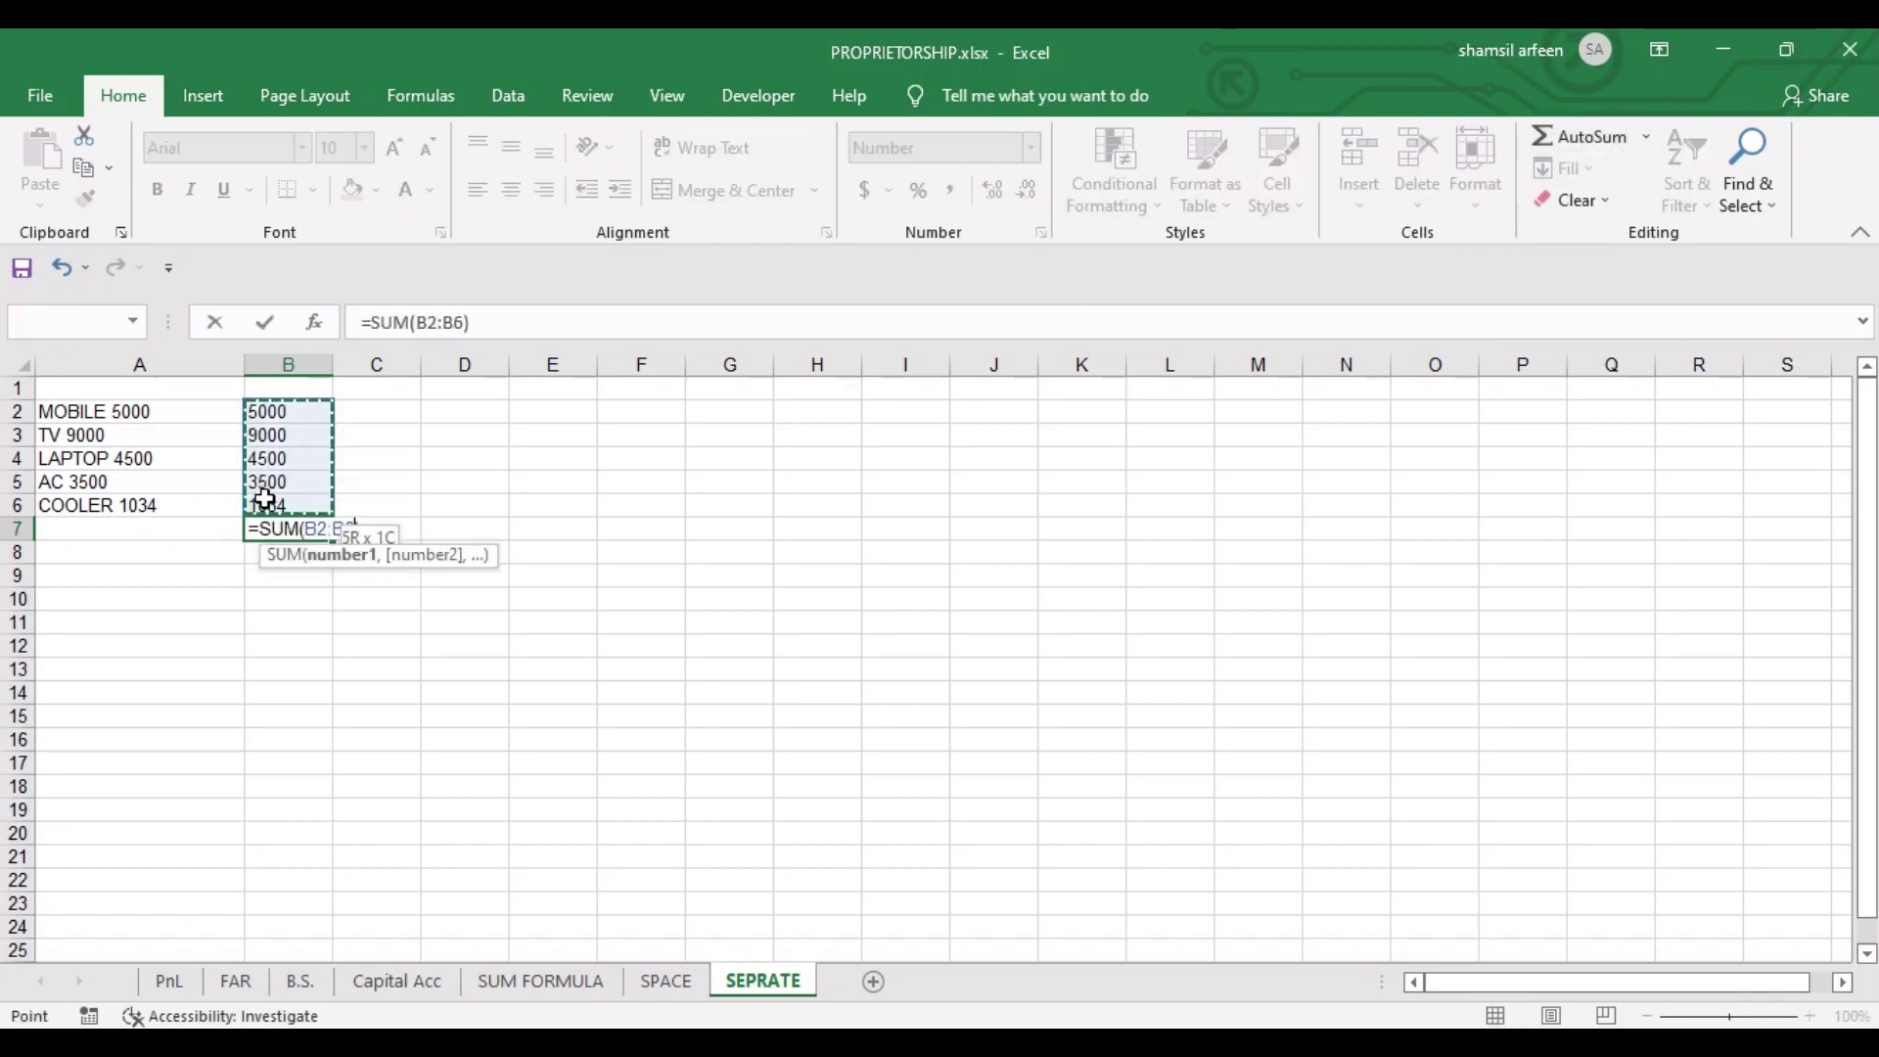
pyautogui.press('Return')
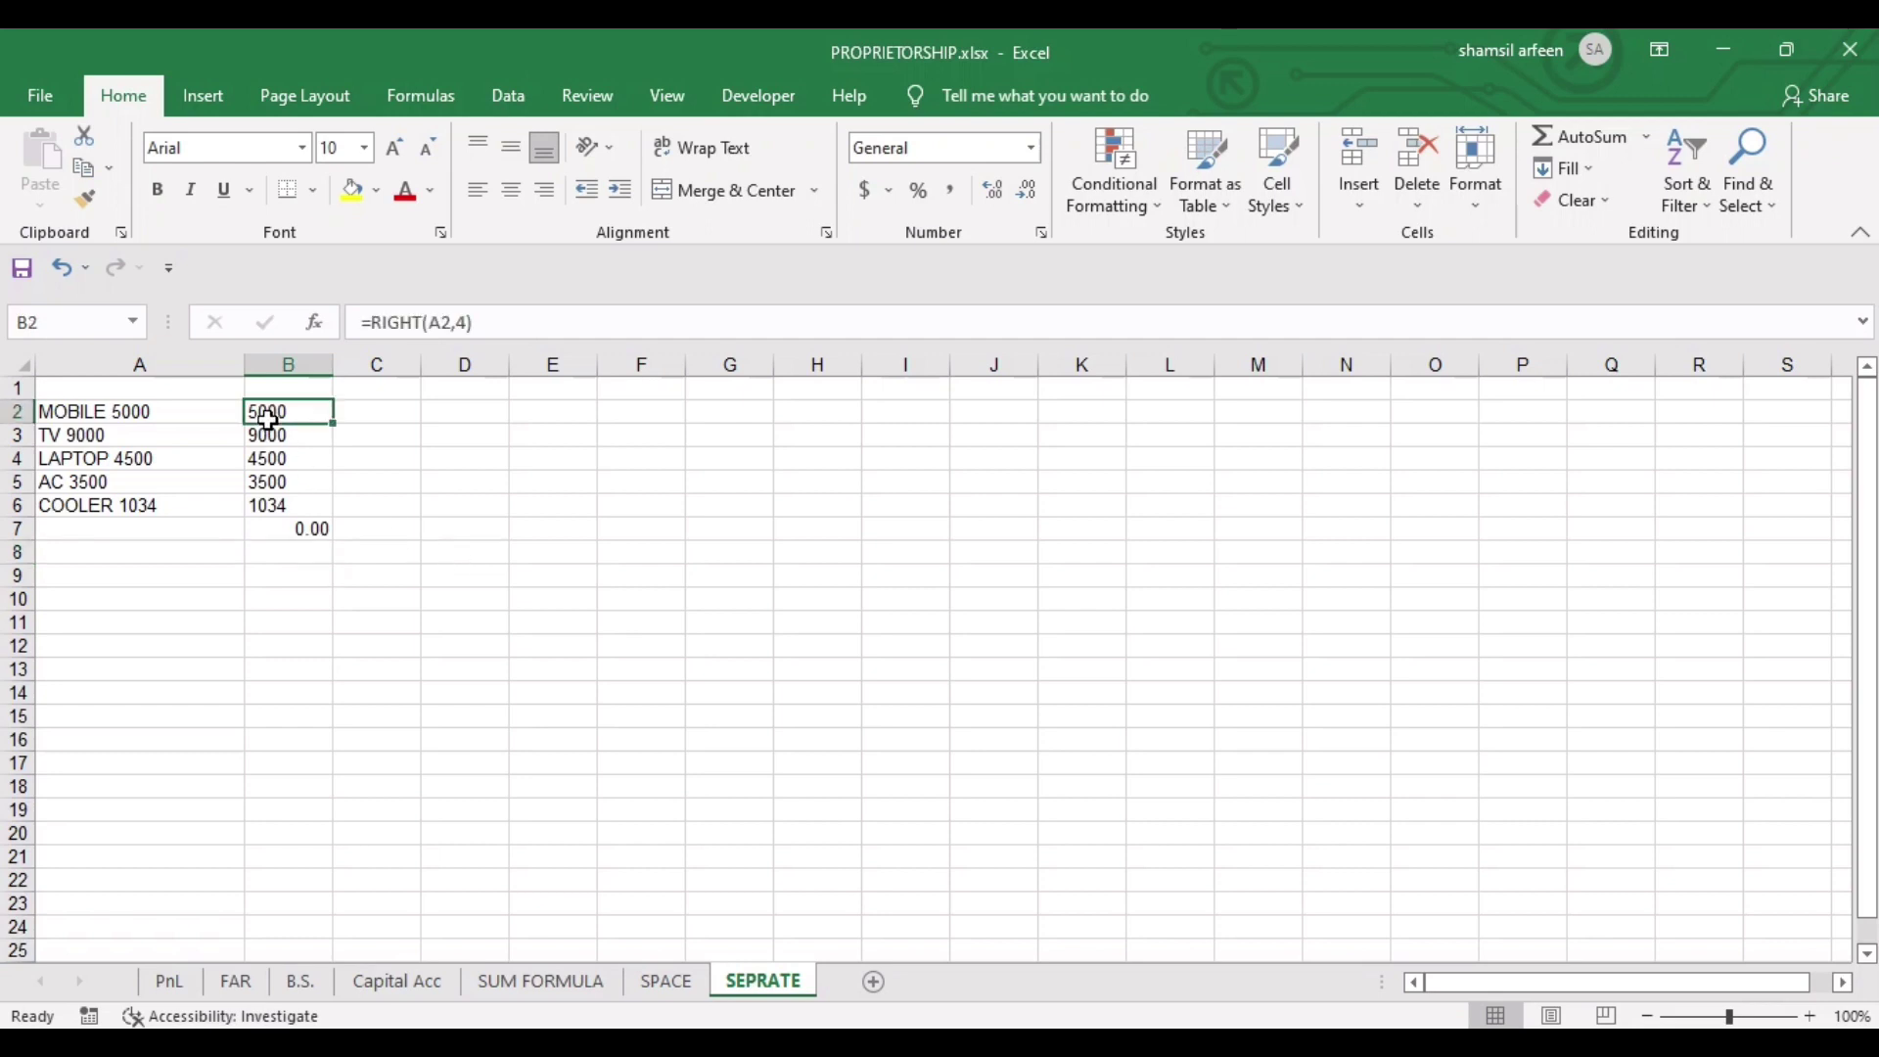
pyautogui.moveTo(266, 415); pyautogui.dragTo(288, 507)
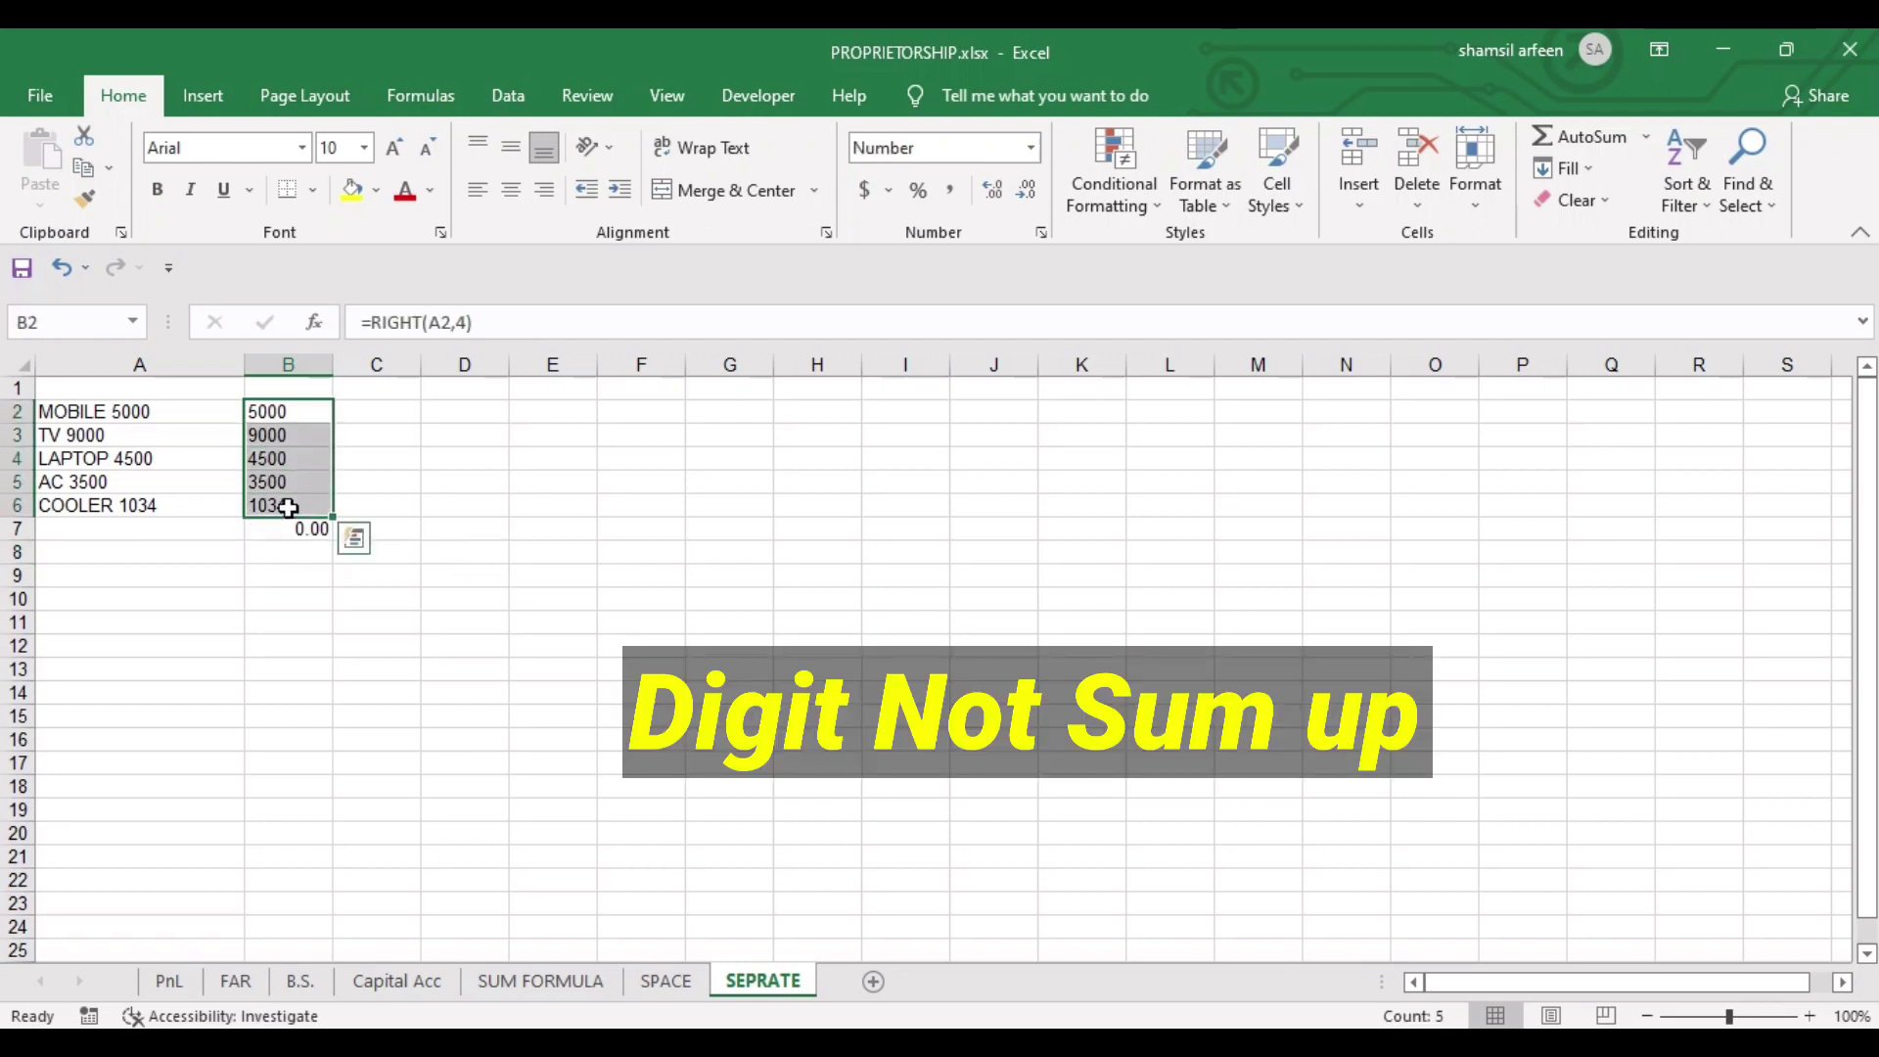
pyautogui.click(288, 507)
pyautogui.click(291, 528)
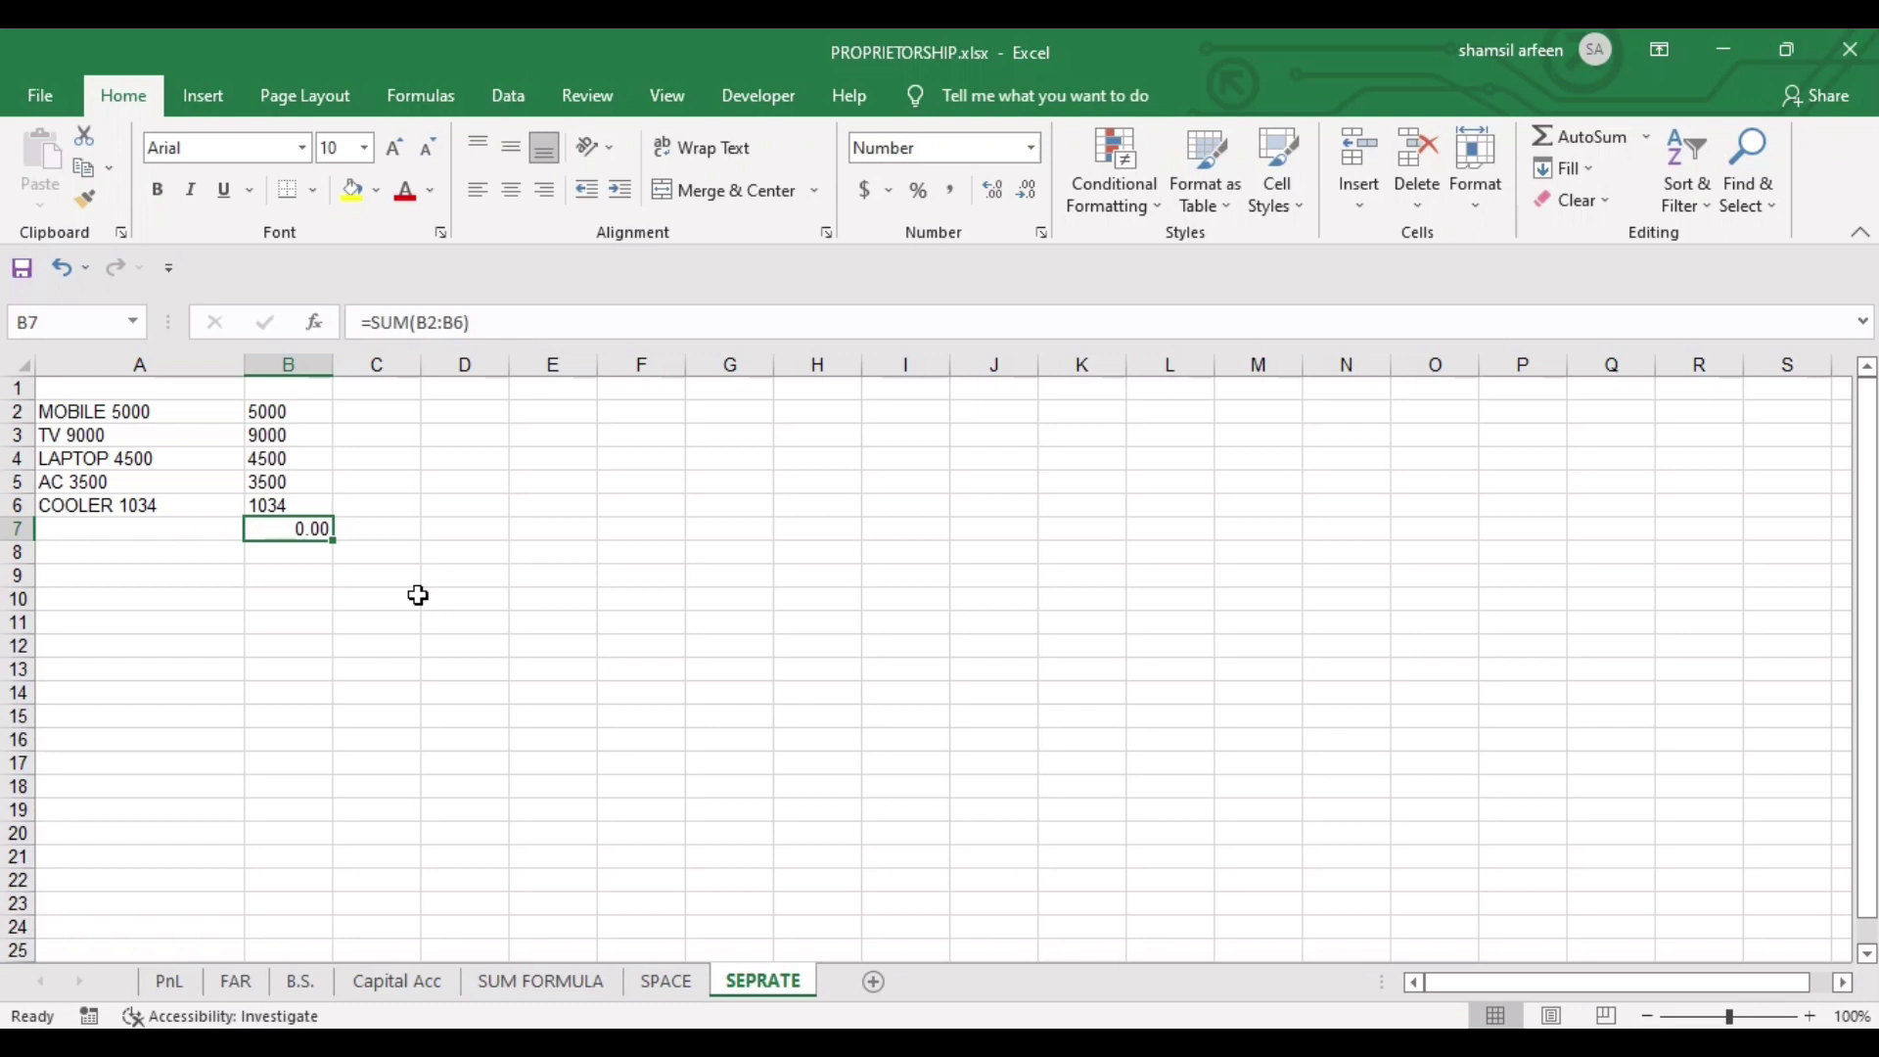
pyautogui.click(357, 528)
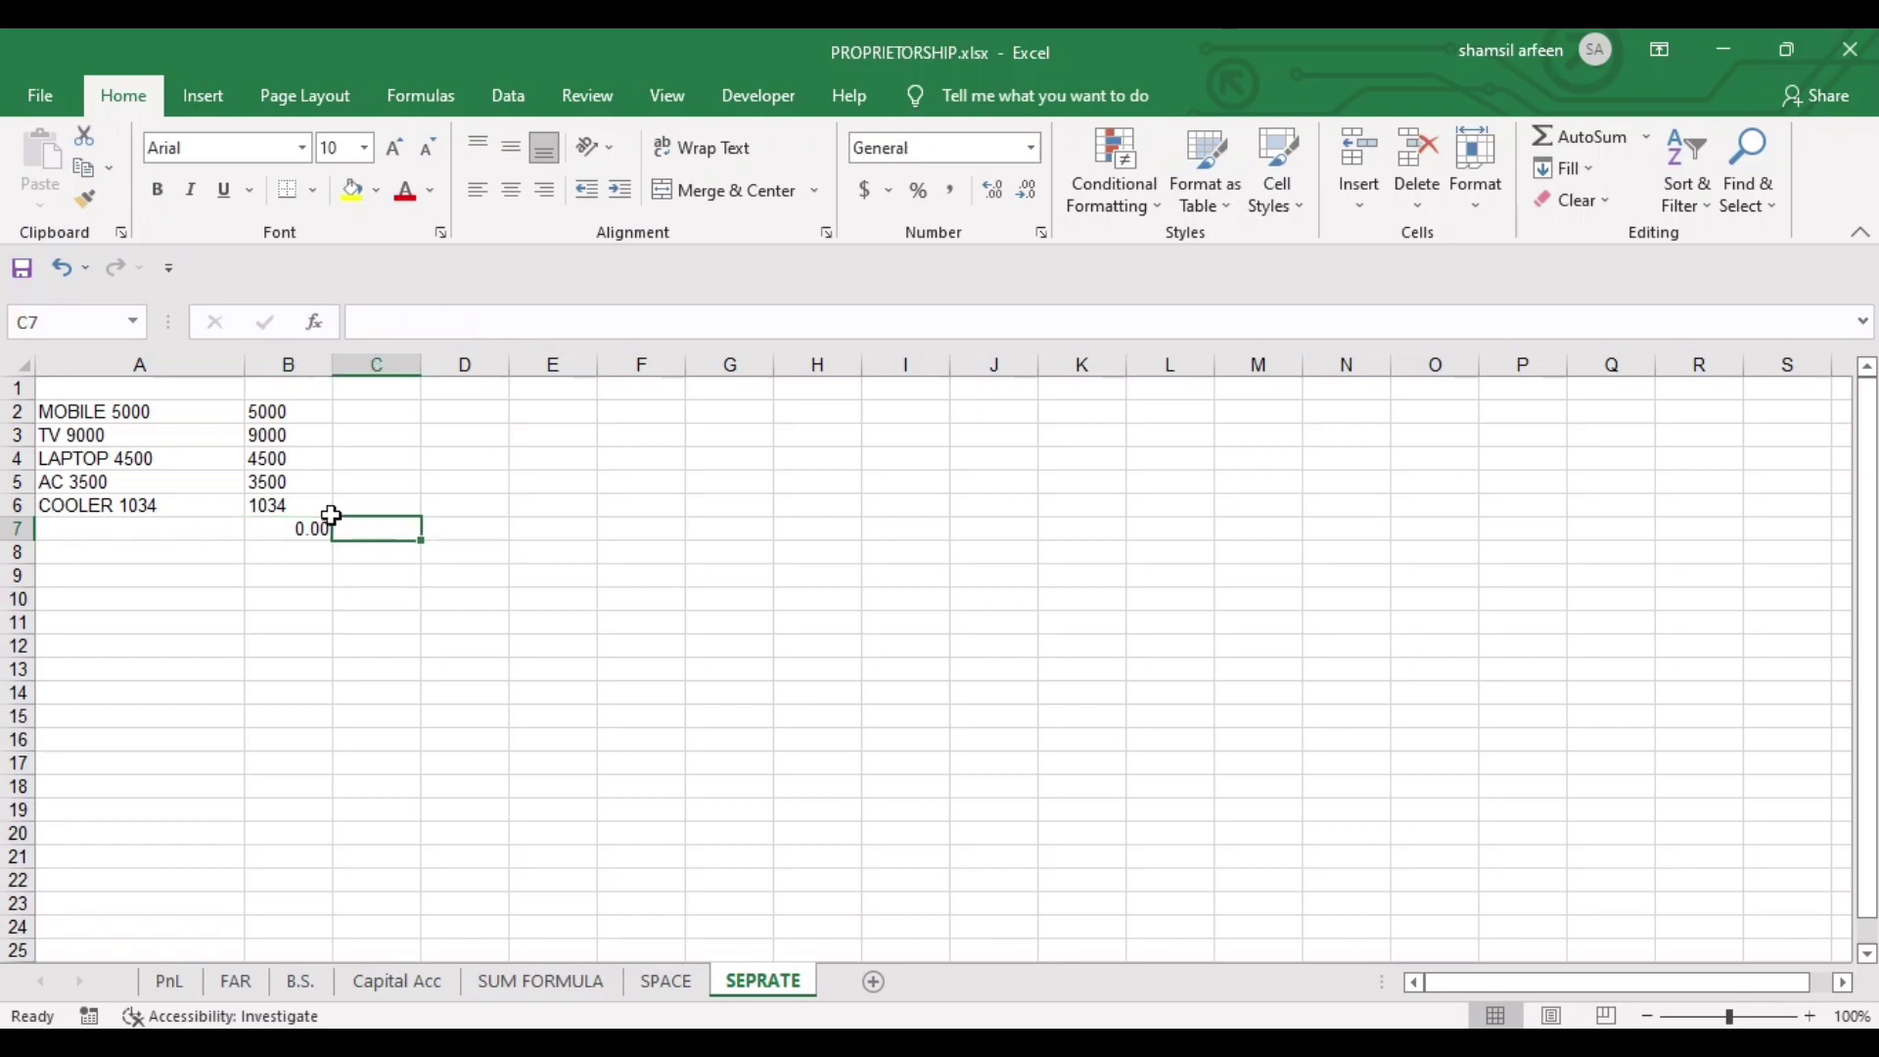
pyautogui.moveTo(269, 415); pyautogui.dragTo(275, 492)
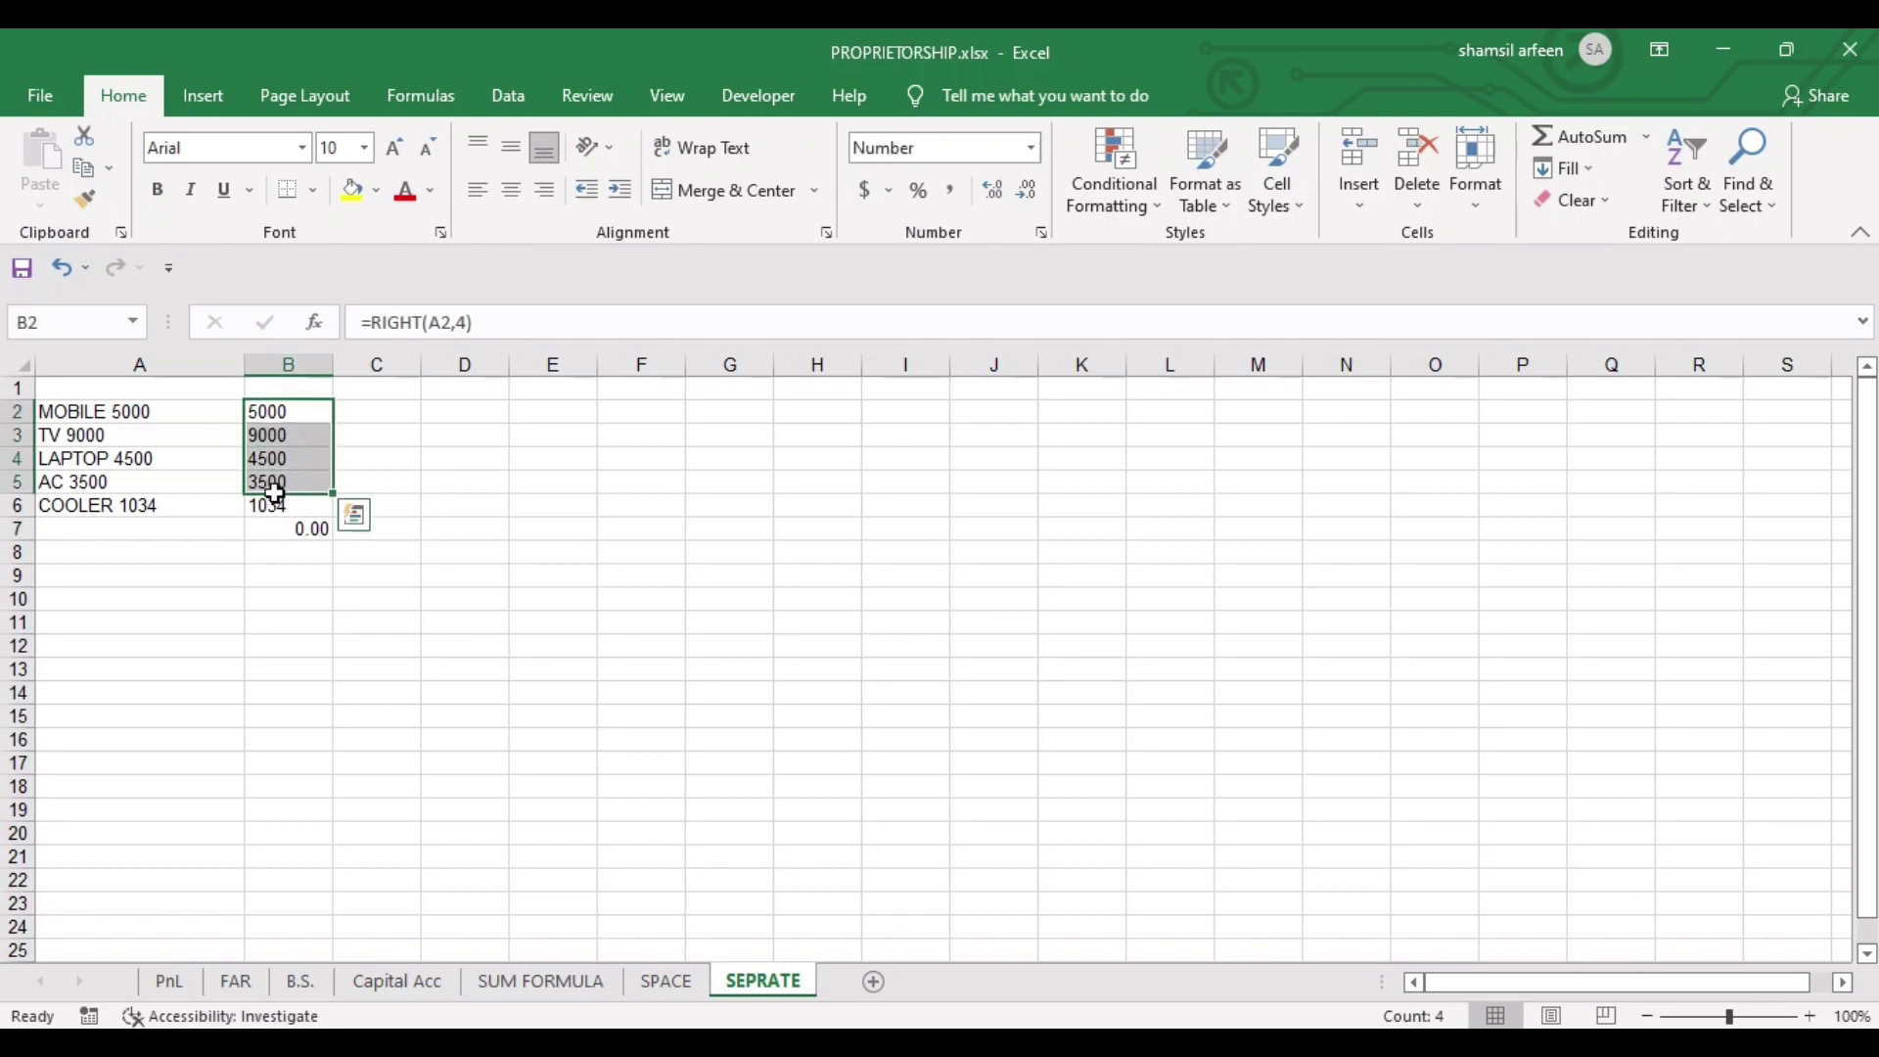
pyautogui.click(293, 539)
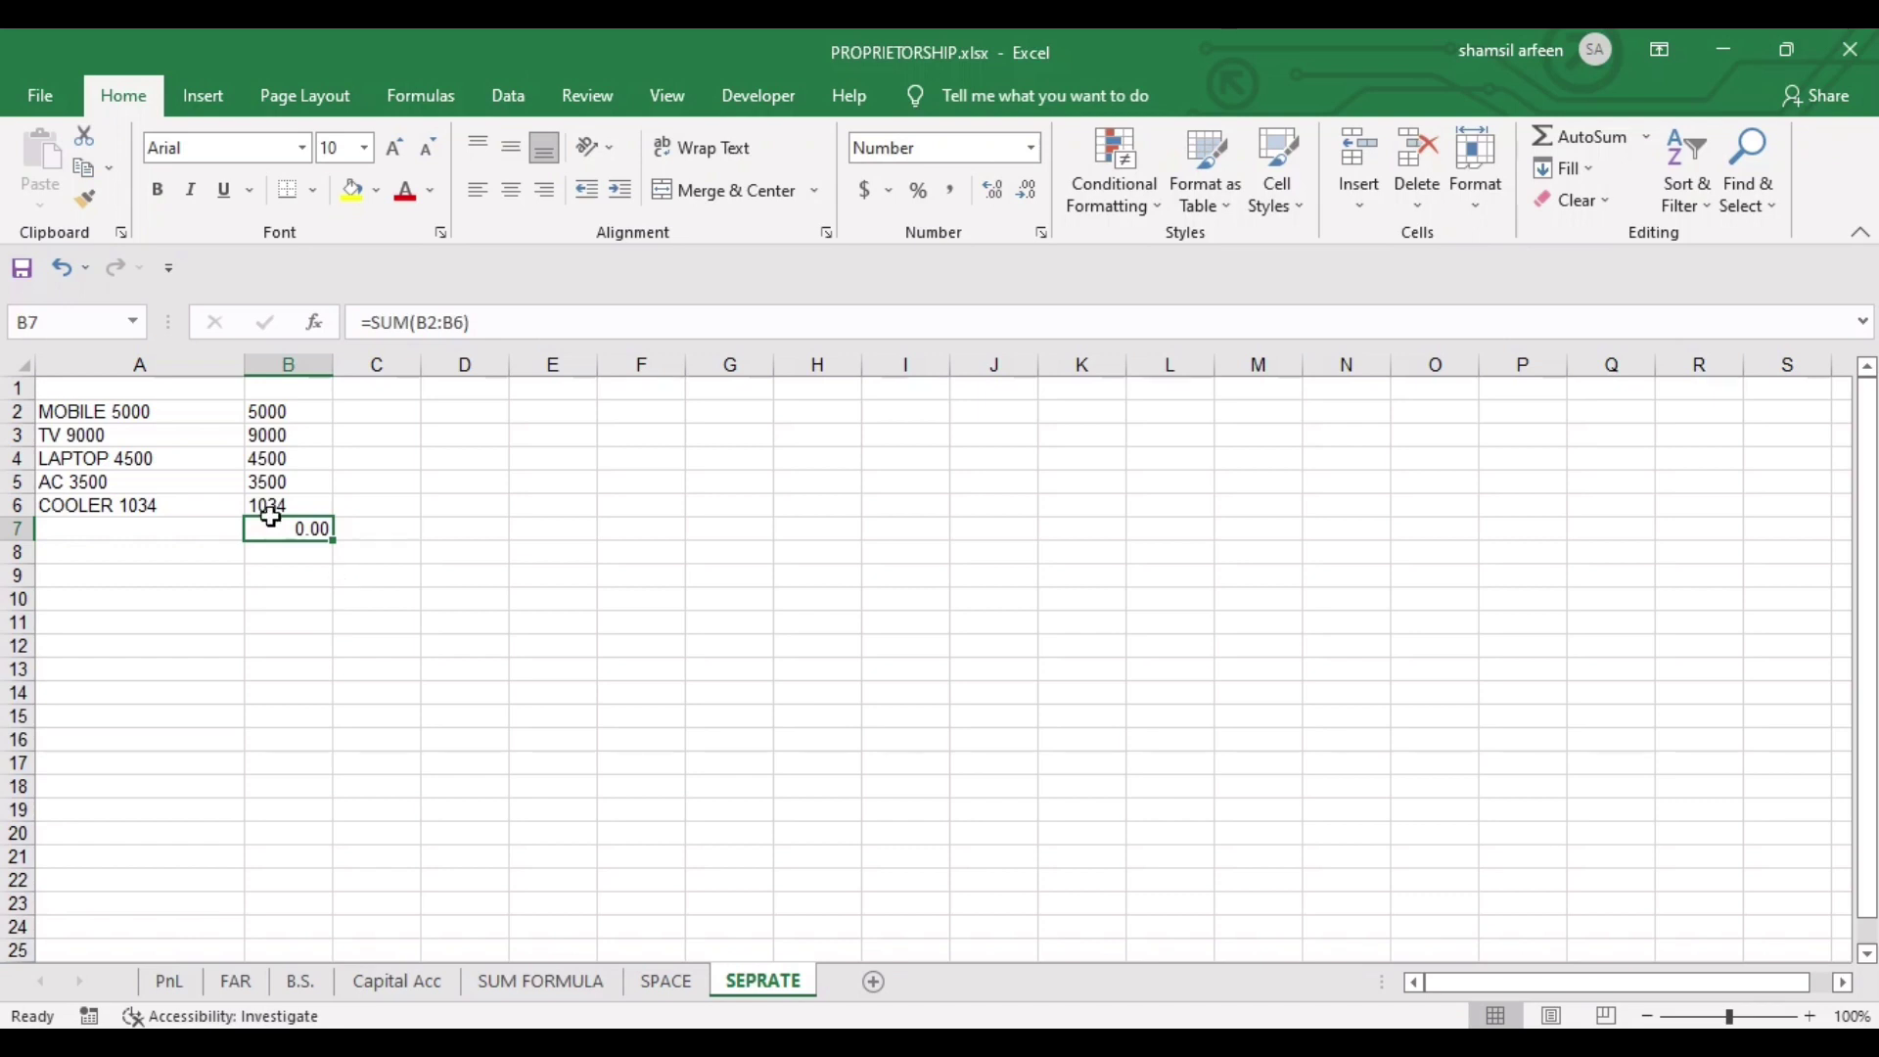
# Copy the extracted amounts in B2:B6.
pyautogui.doubleClick(286, 417)
pyautogui.click(290, 458)
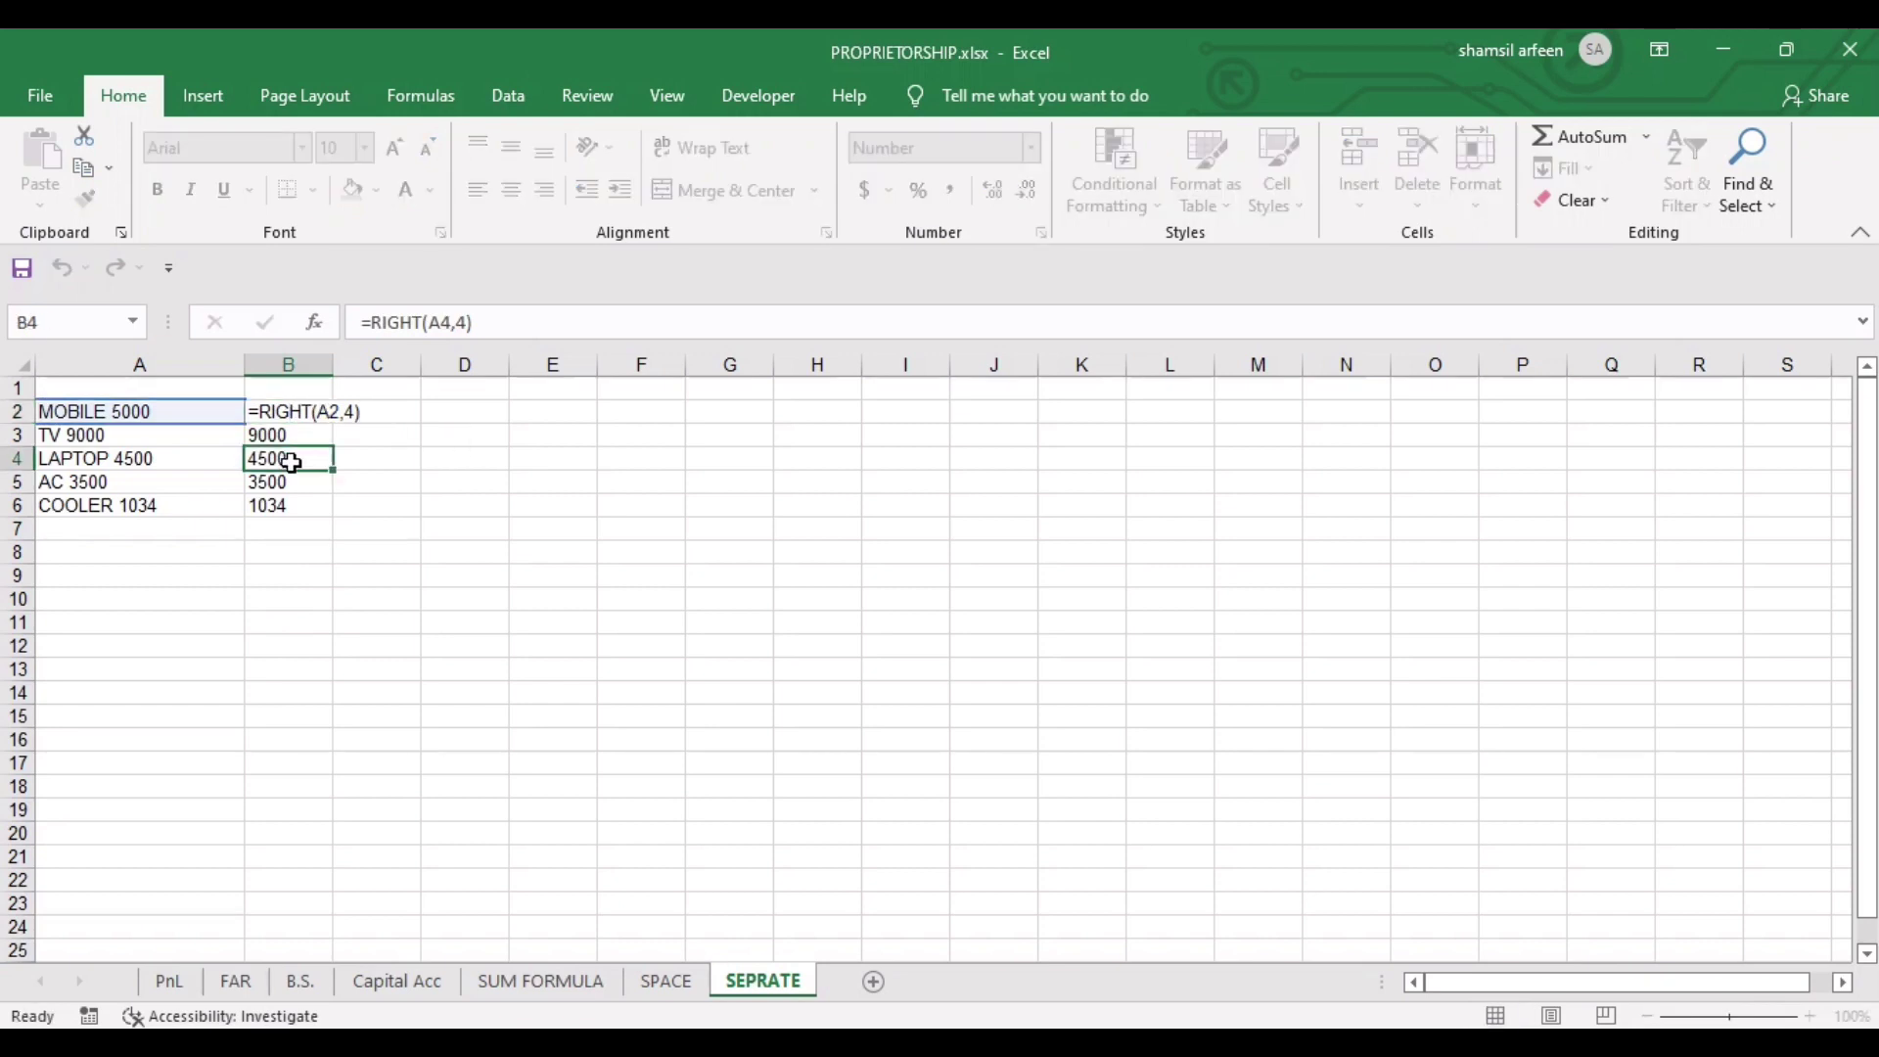
pyautogui.click(419, 521)
pyautogui.moveTo(303, 417); pyautogui.dragTo(307, 511)
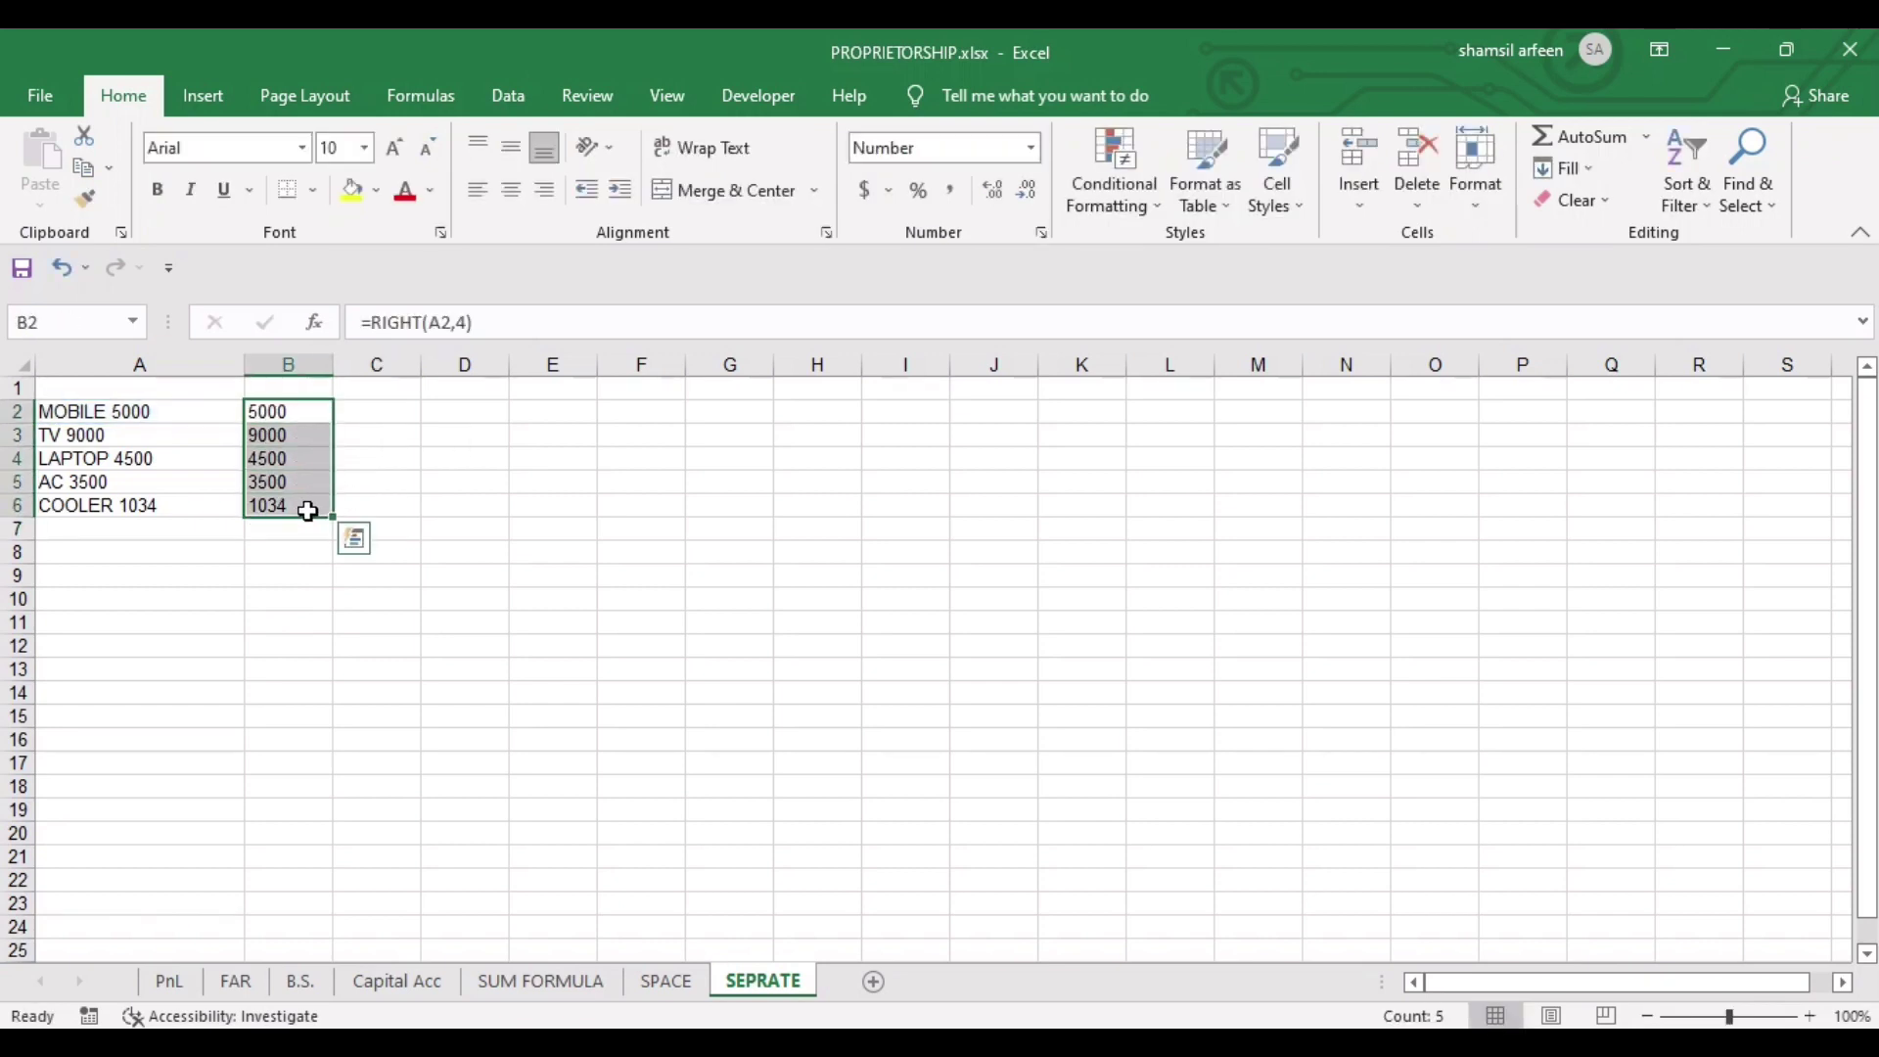
pyautogui.hotkey('ctrl', 'c')
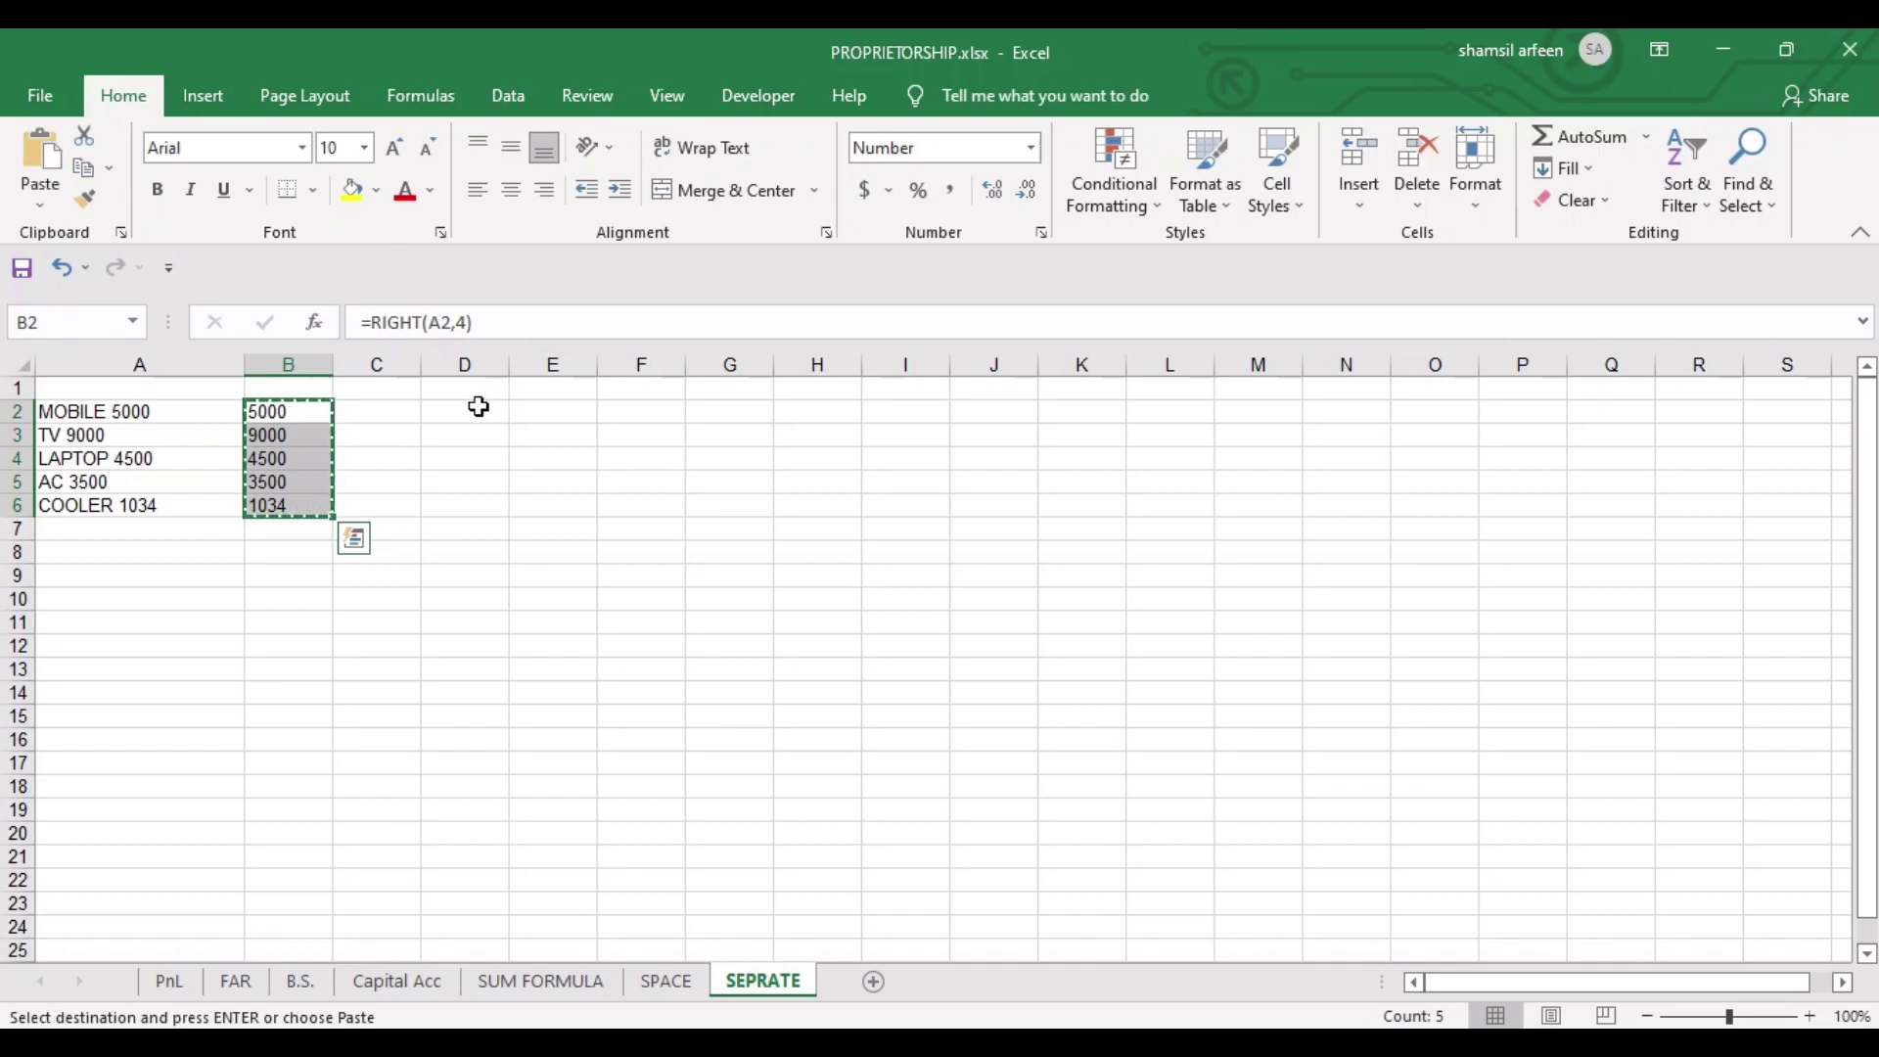
# Paste Special the amounts into D2 as Values with the Add operation.
pyautogui.click(477, 407)
pyautogui.rightClick(477, 407)
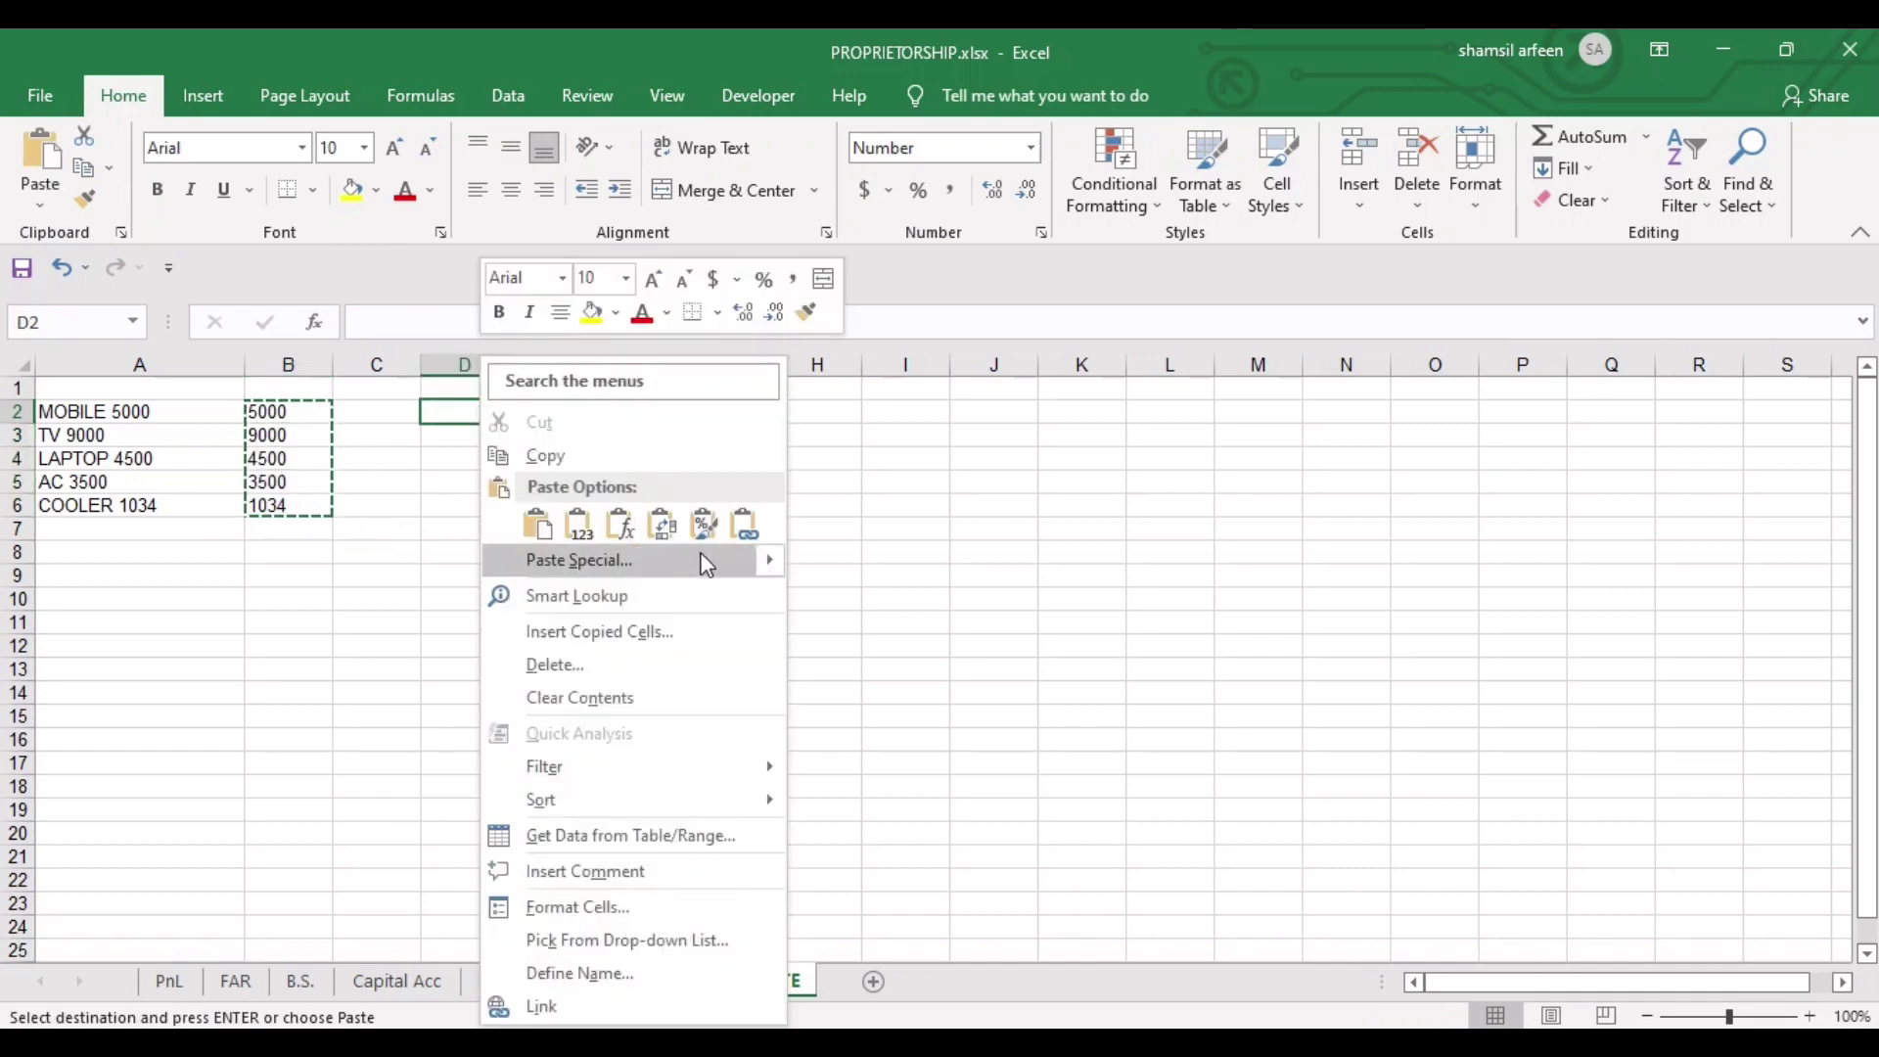
pyautogui.moveTo(646, 560)
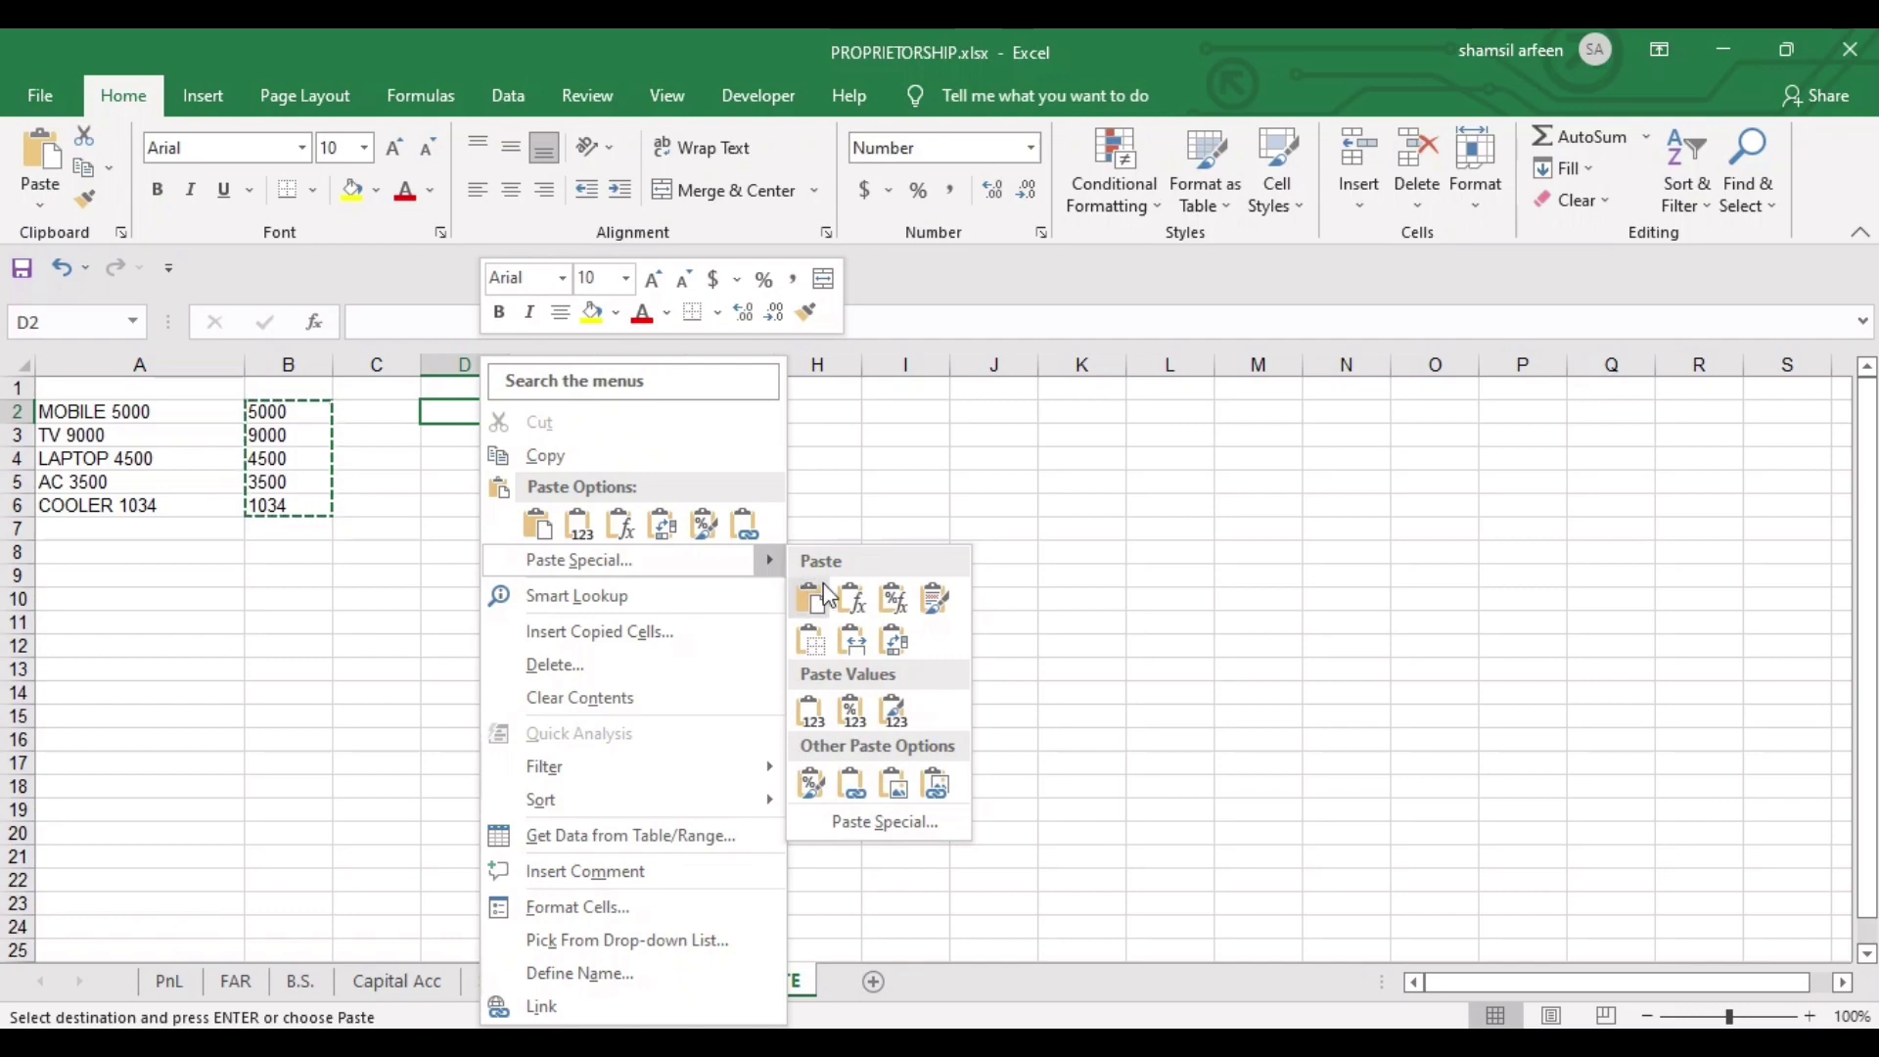
pyautogui.click(886, 822)
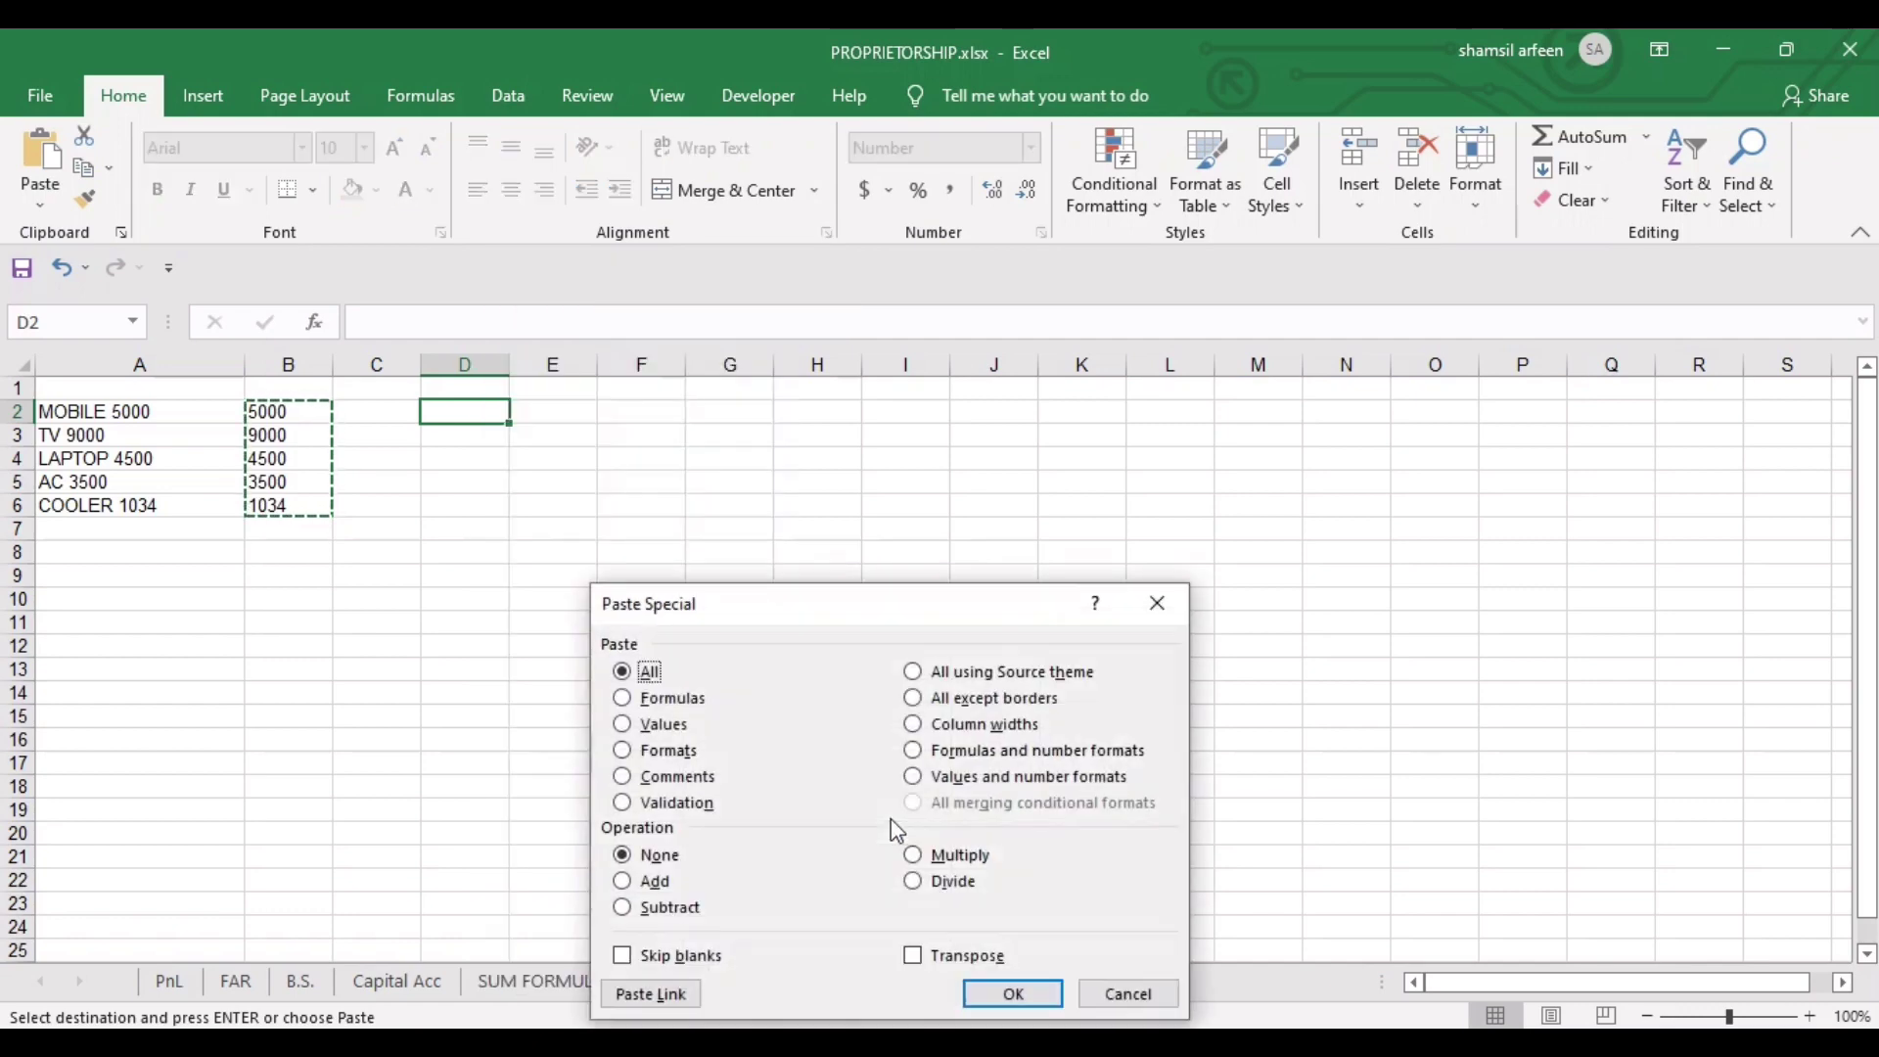
pyautogui.click(629, 726)
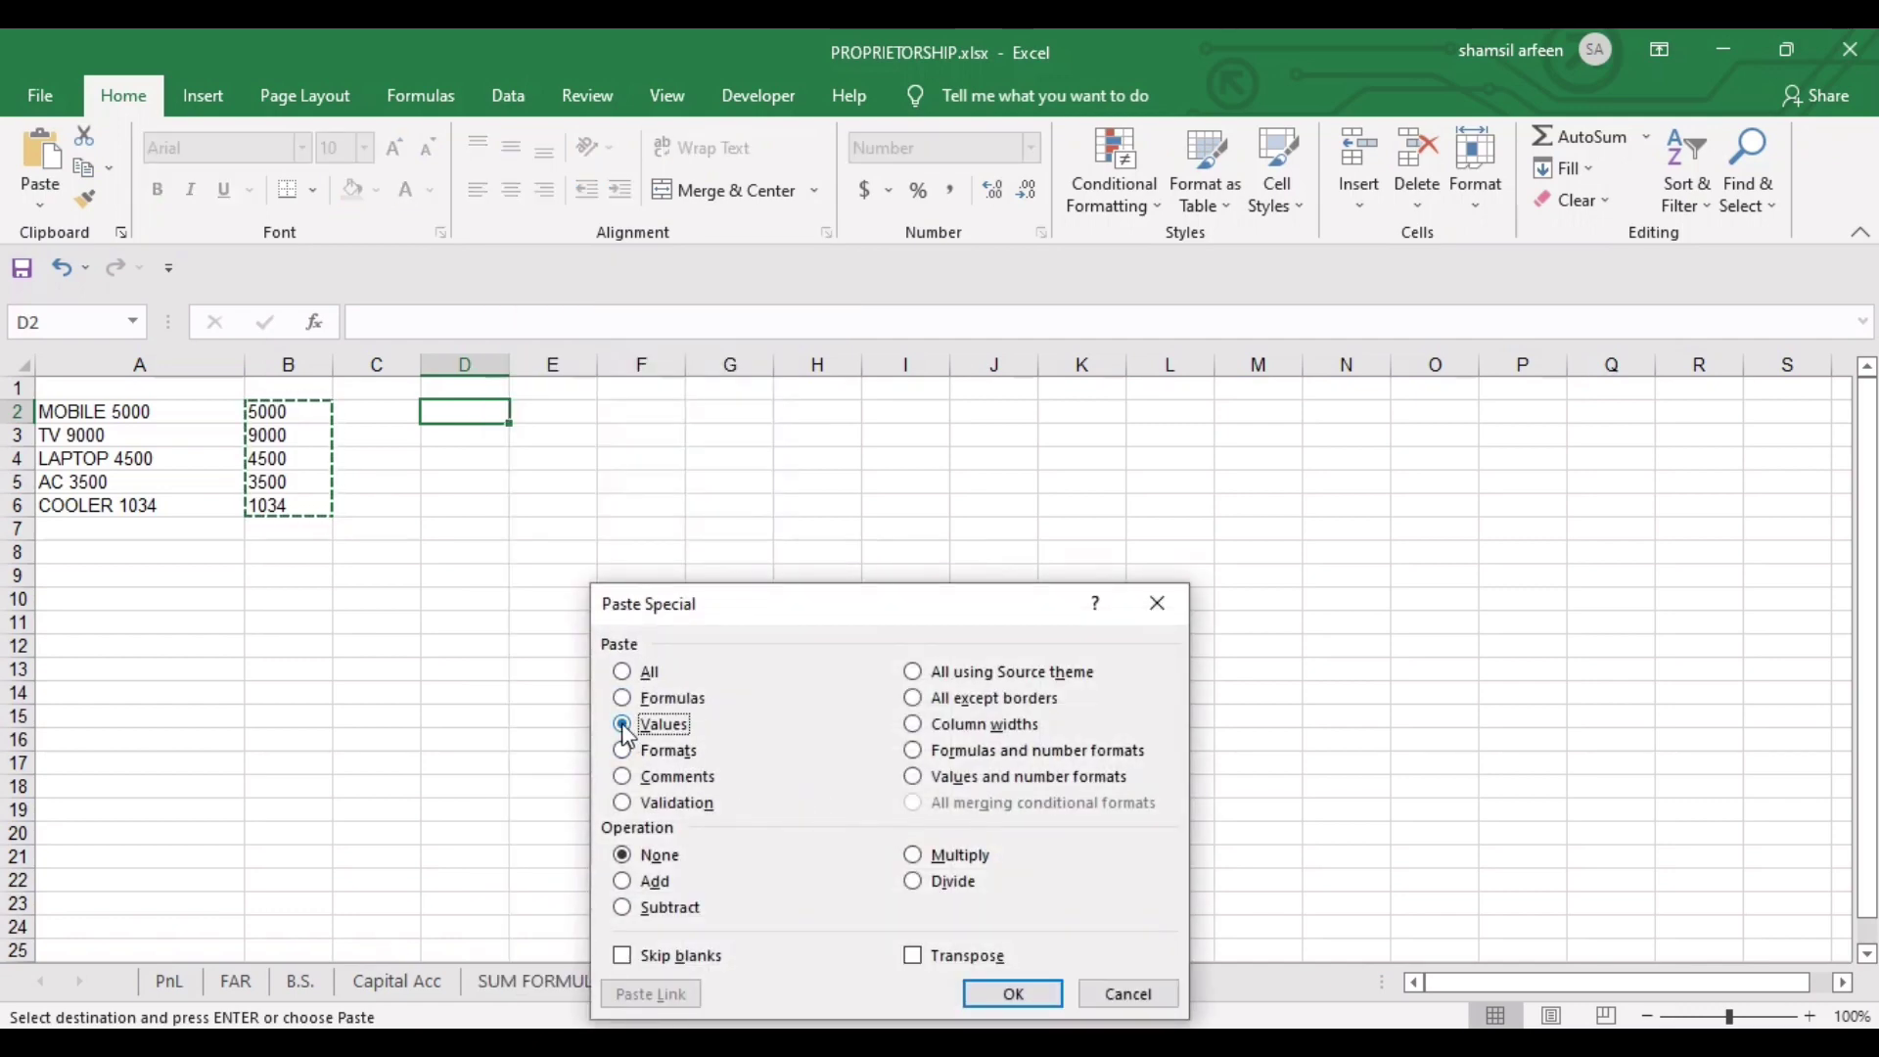
pyautogui.click(623, 882)
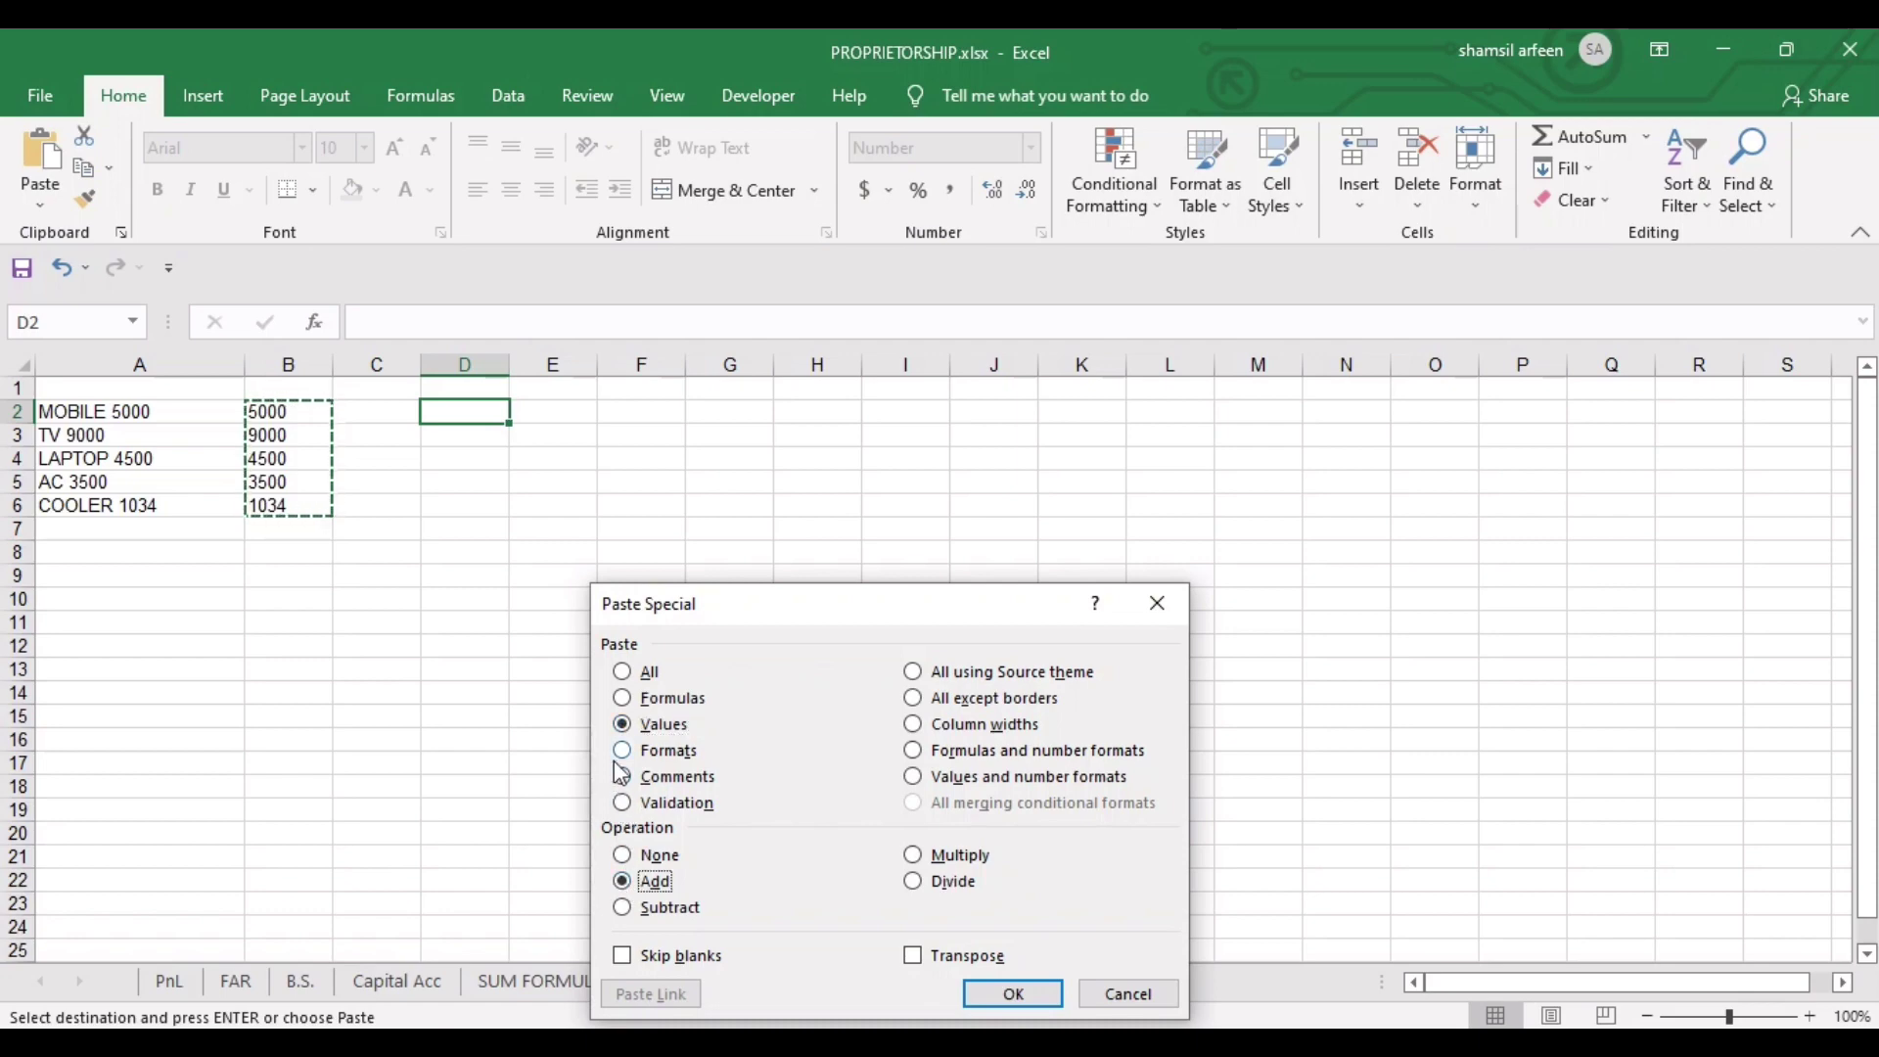
pyautogui.click(1020, 1002)
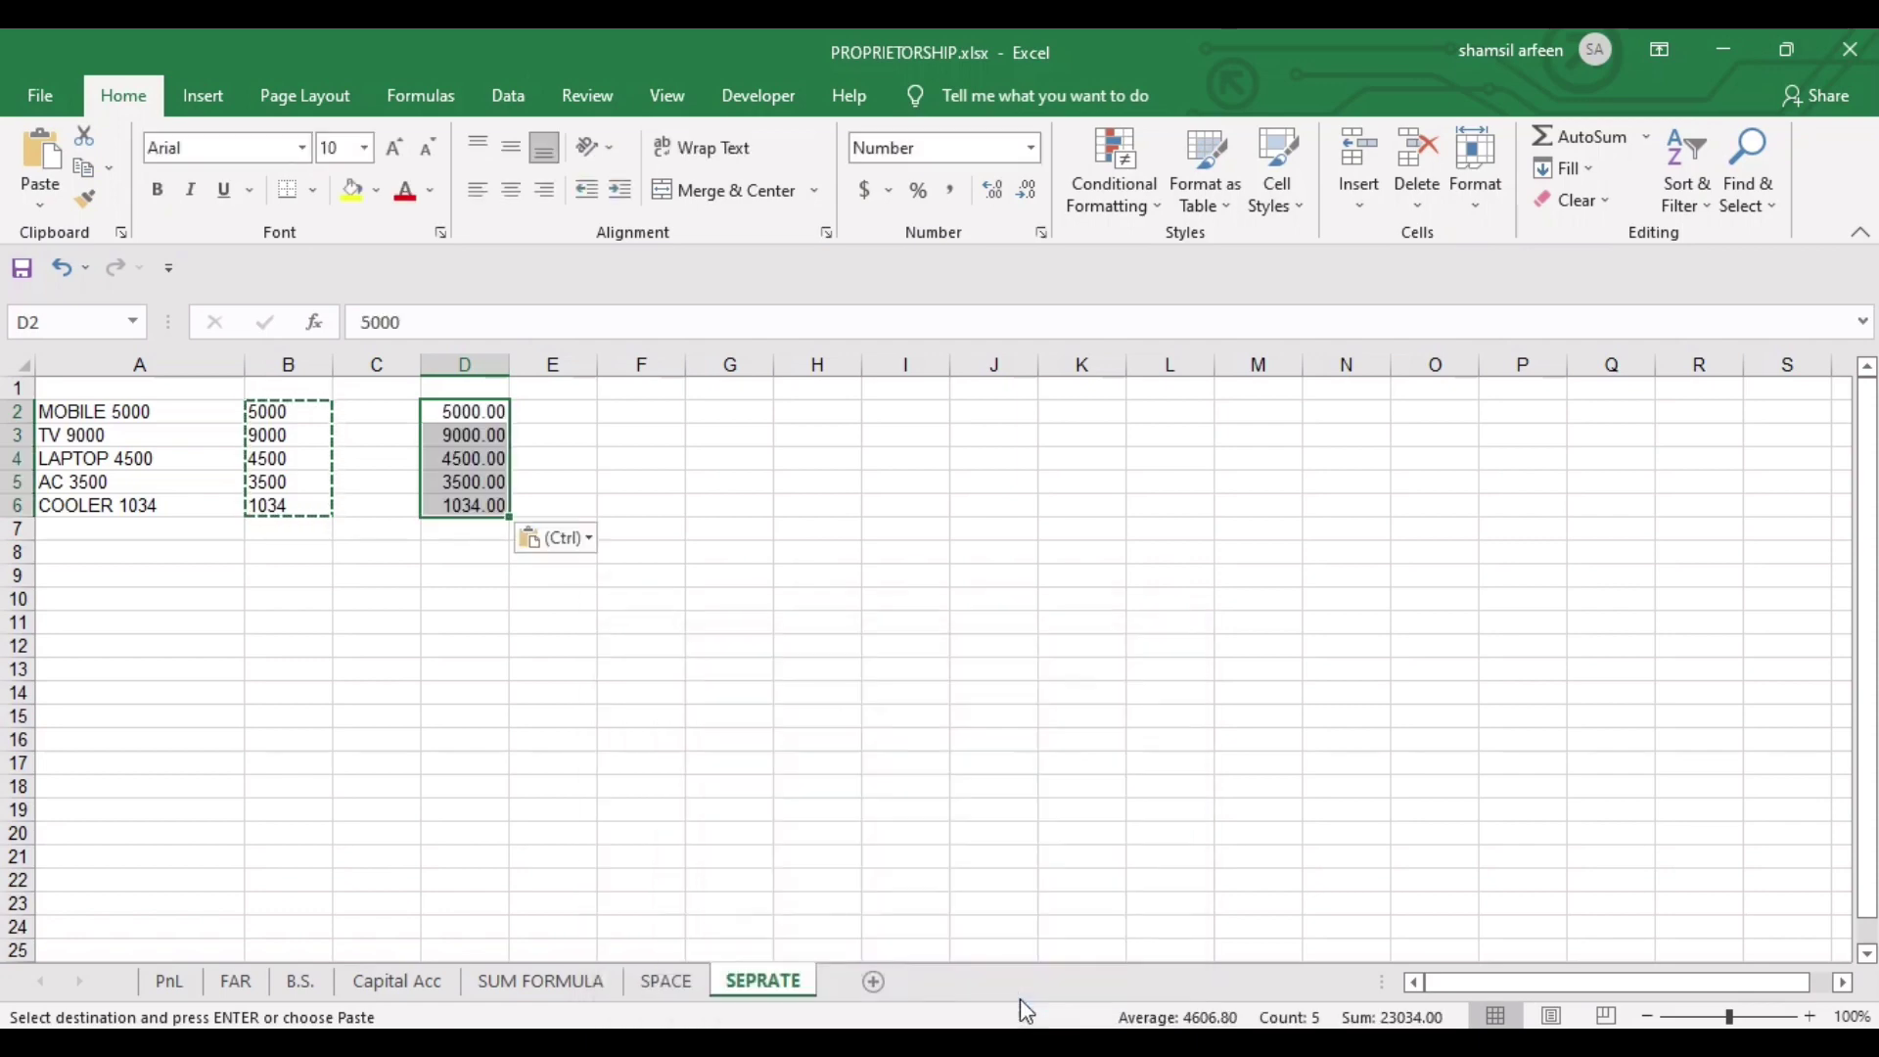
pyautogui.click(473, 527)
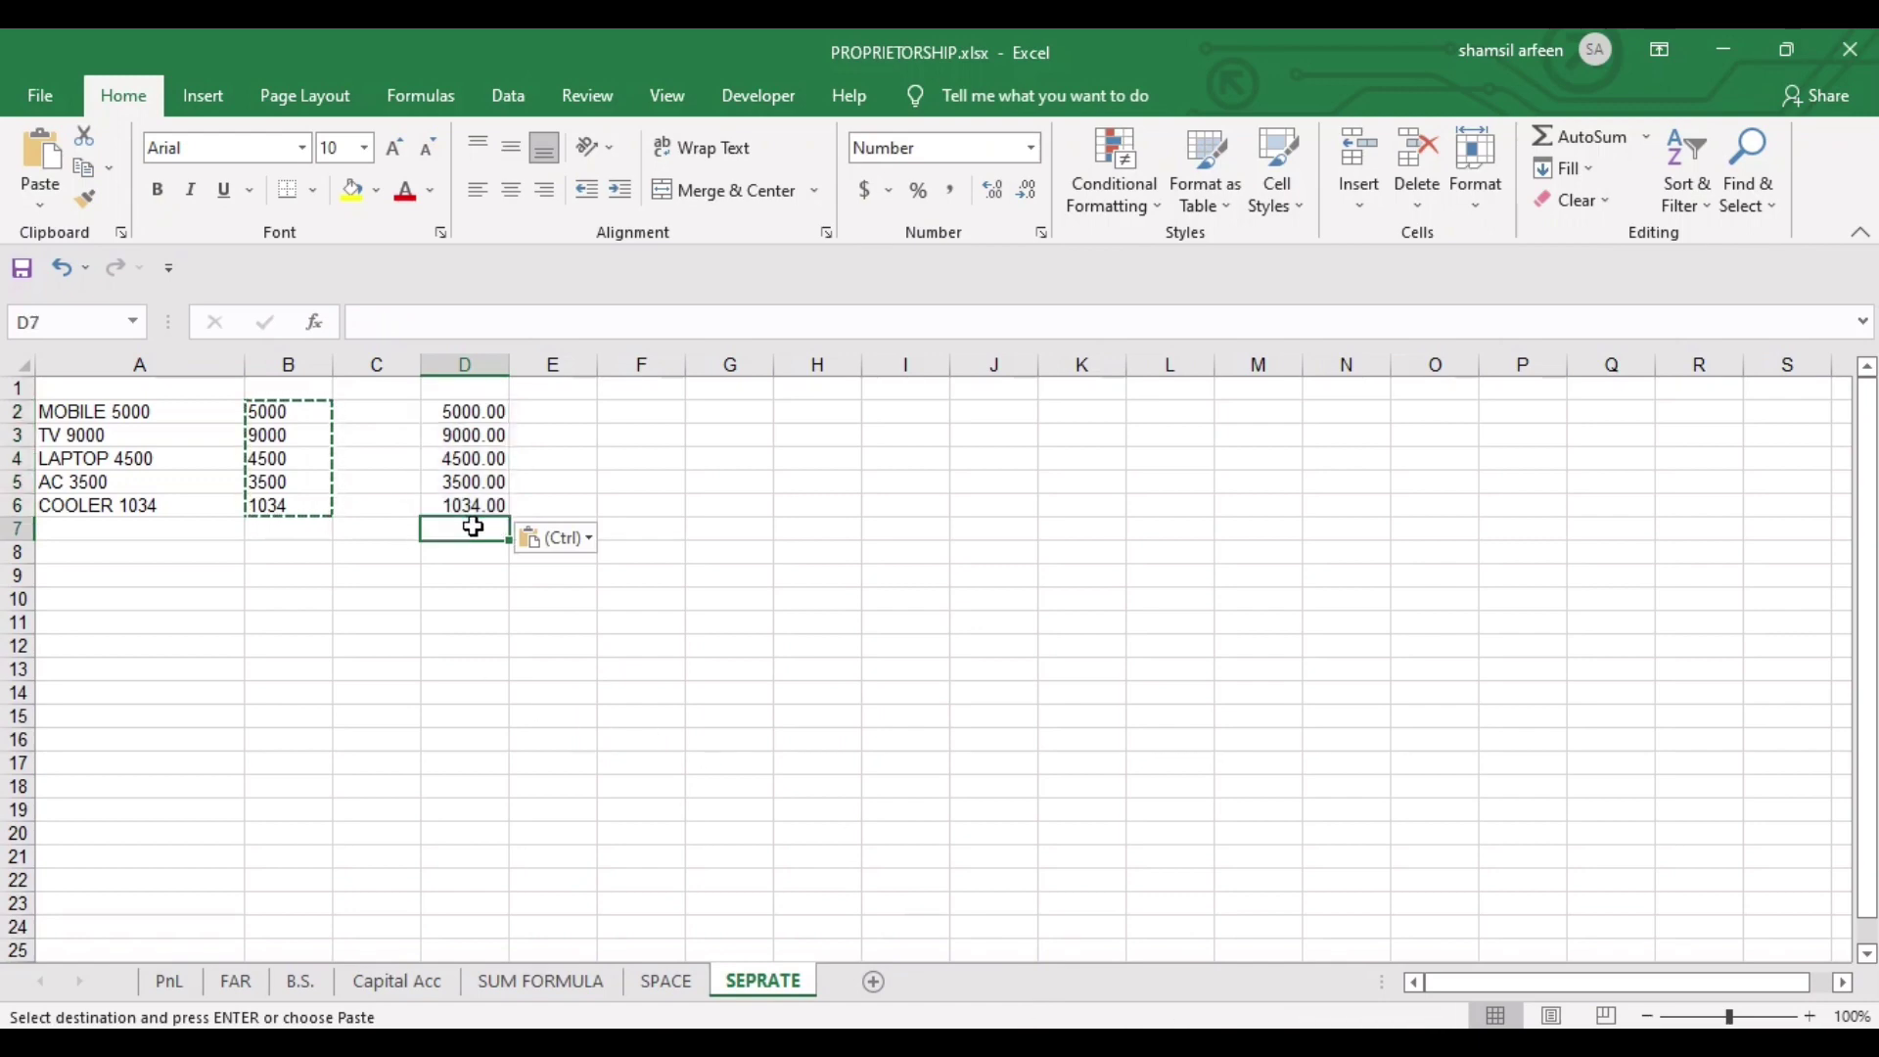
# AutoSum the pasted amounts in D7 to 23034.00 and recheck the =RIGHT formula in B2.
pyautogui.click(1601, 133)
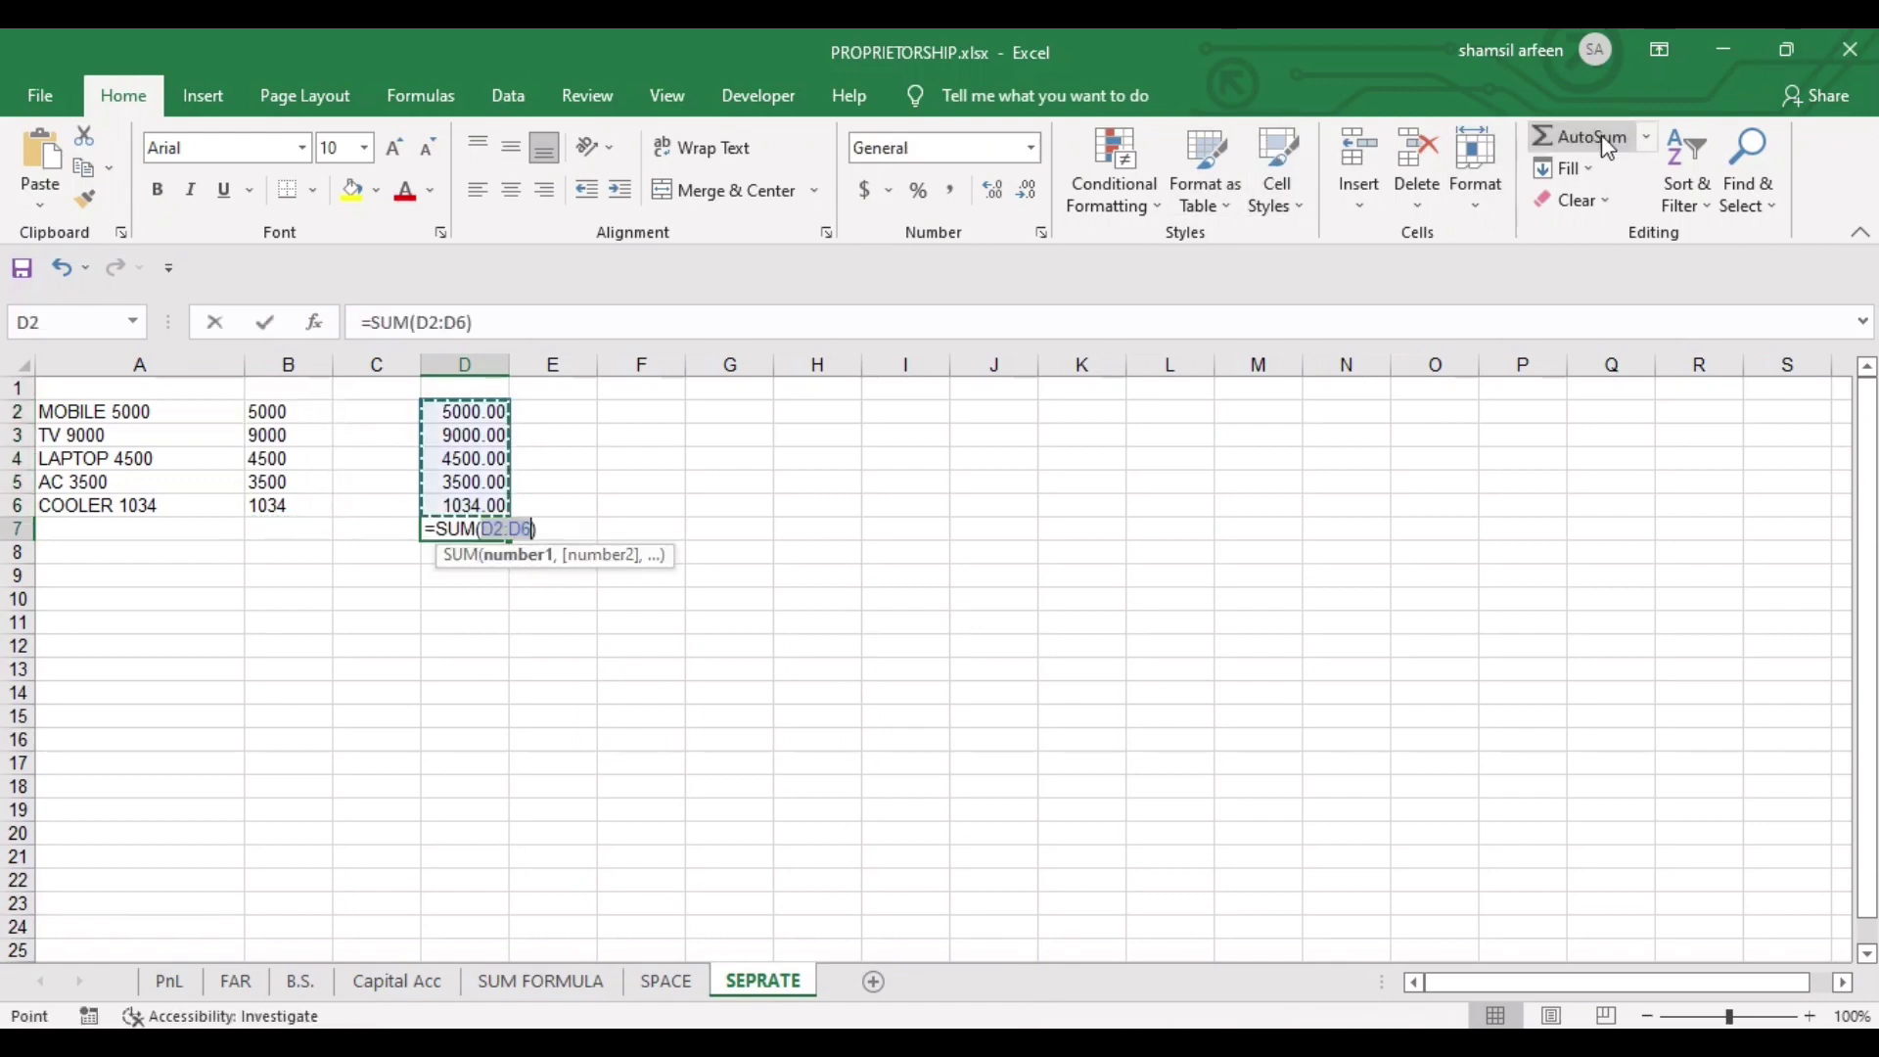
pyautogui.press('Return')
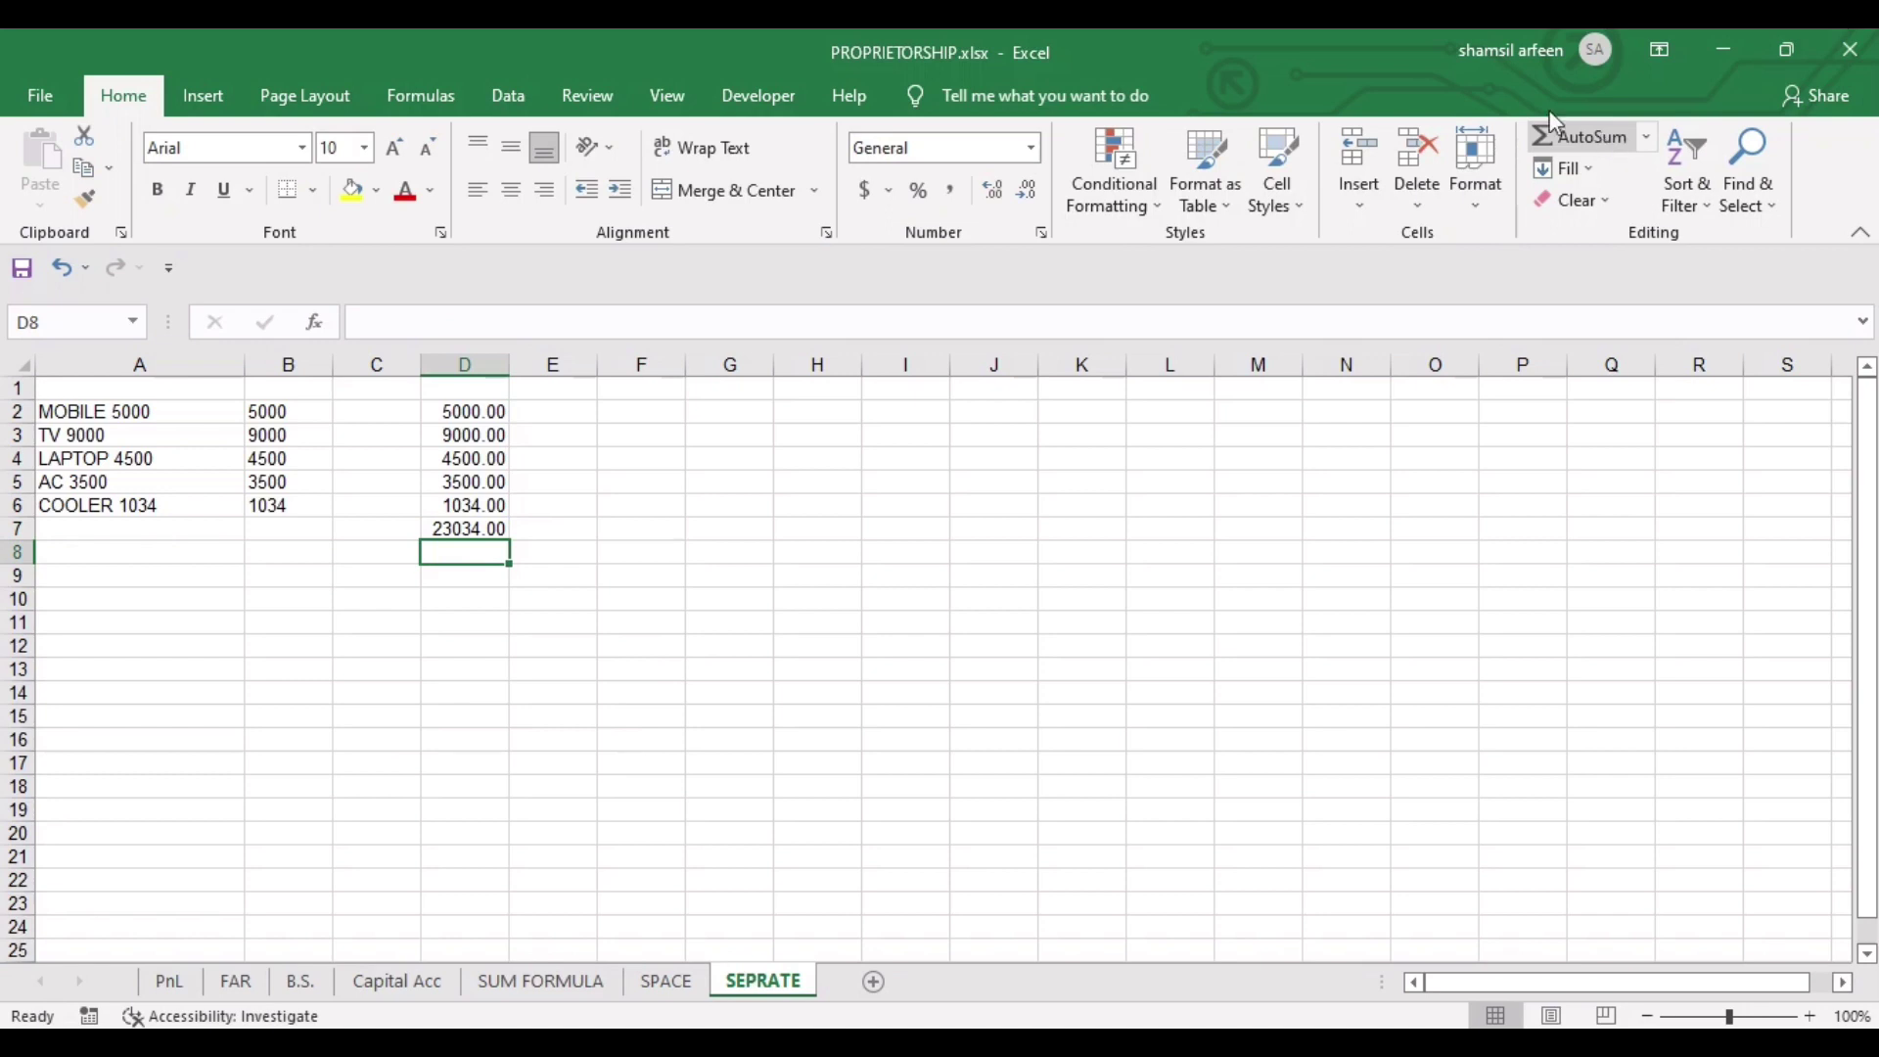
pyautogui.moveTo(83, 423); pyautogui.dragTo(102, 504)
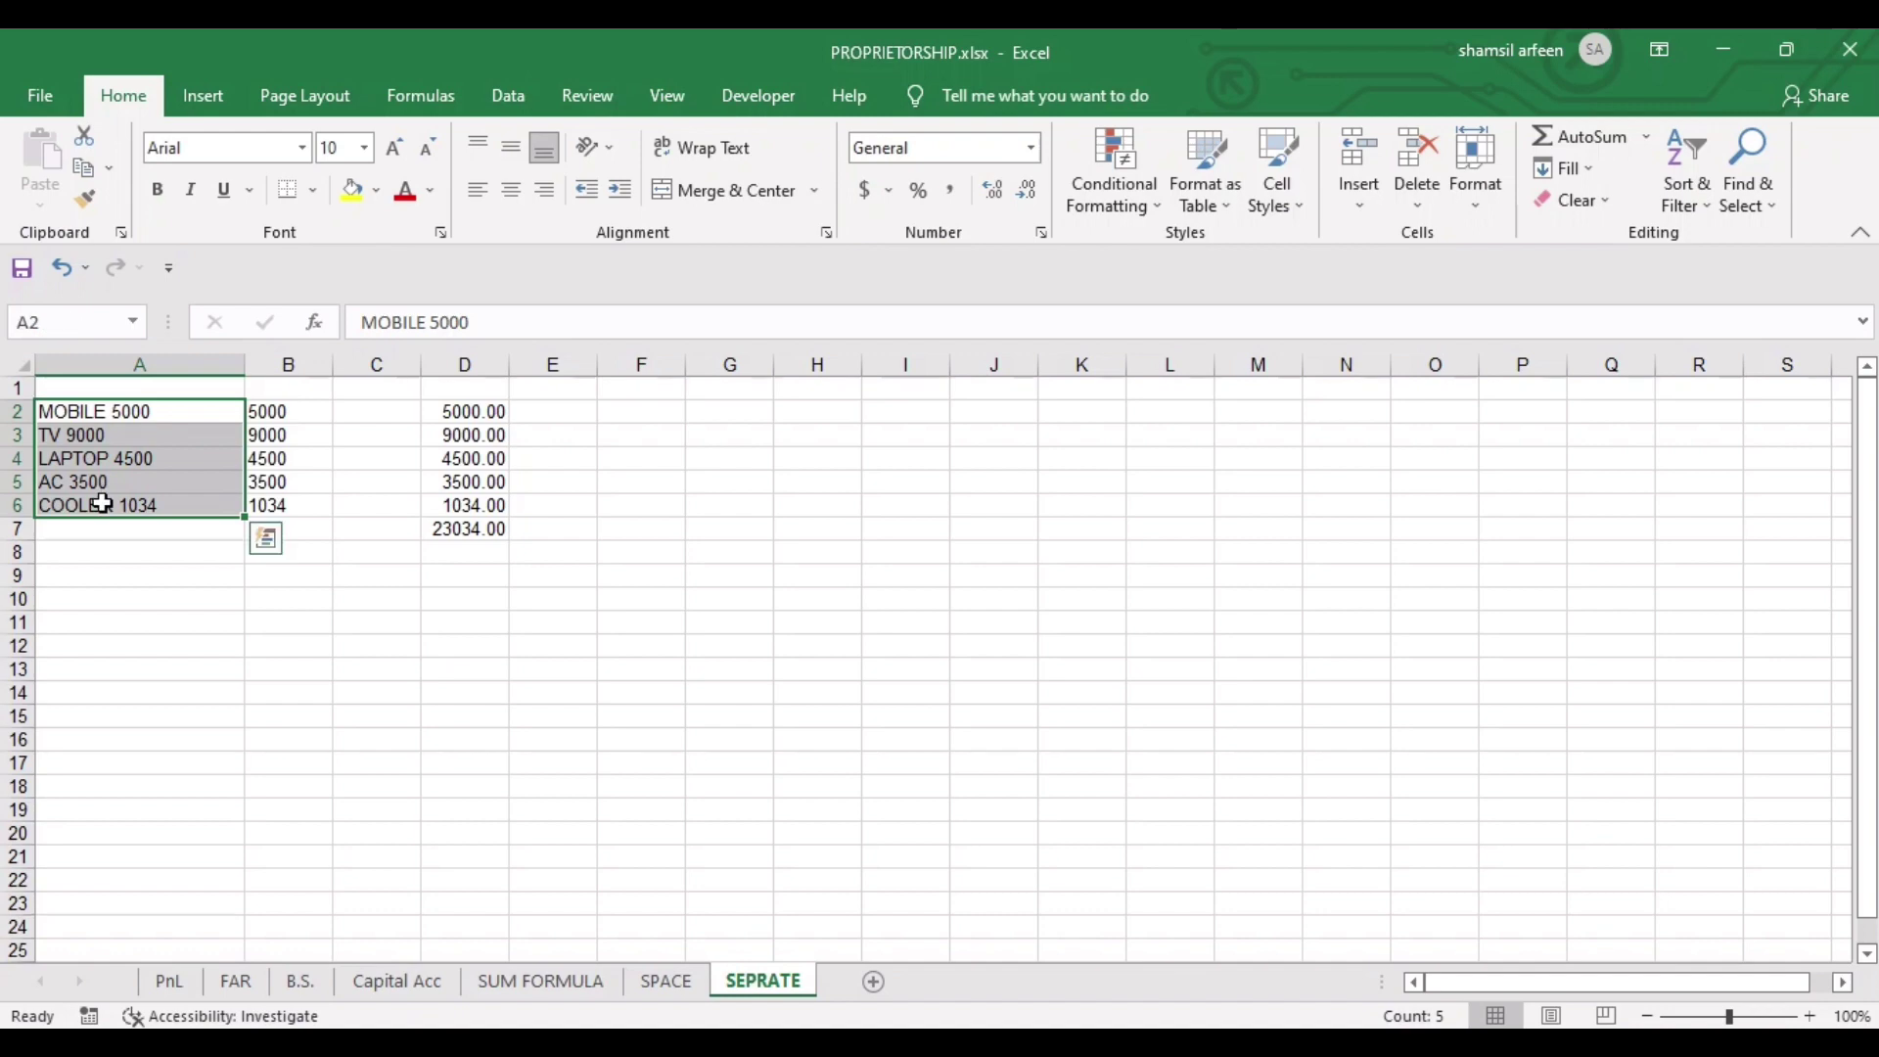
pyautogui.click(102, 503)
pyautogui.click(294, 409)
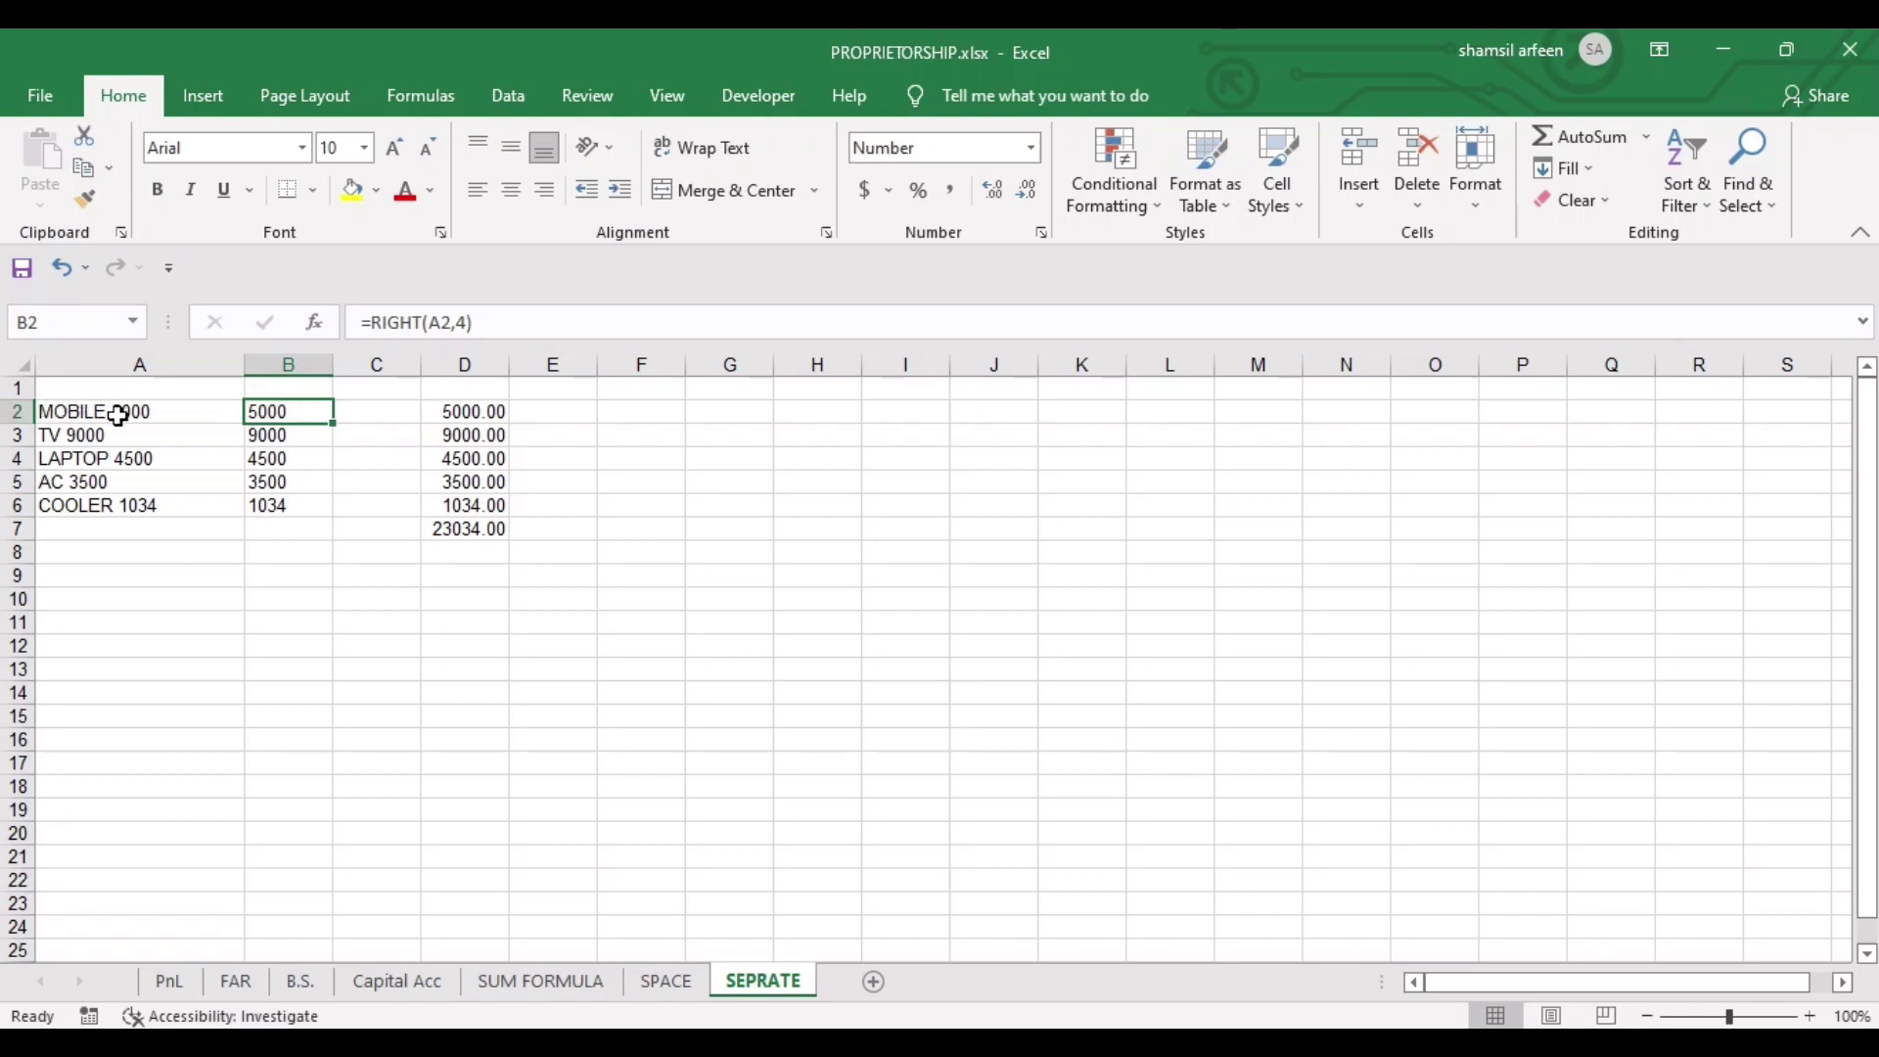
pyautogui.doubleClick(307, 417)
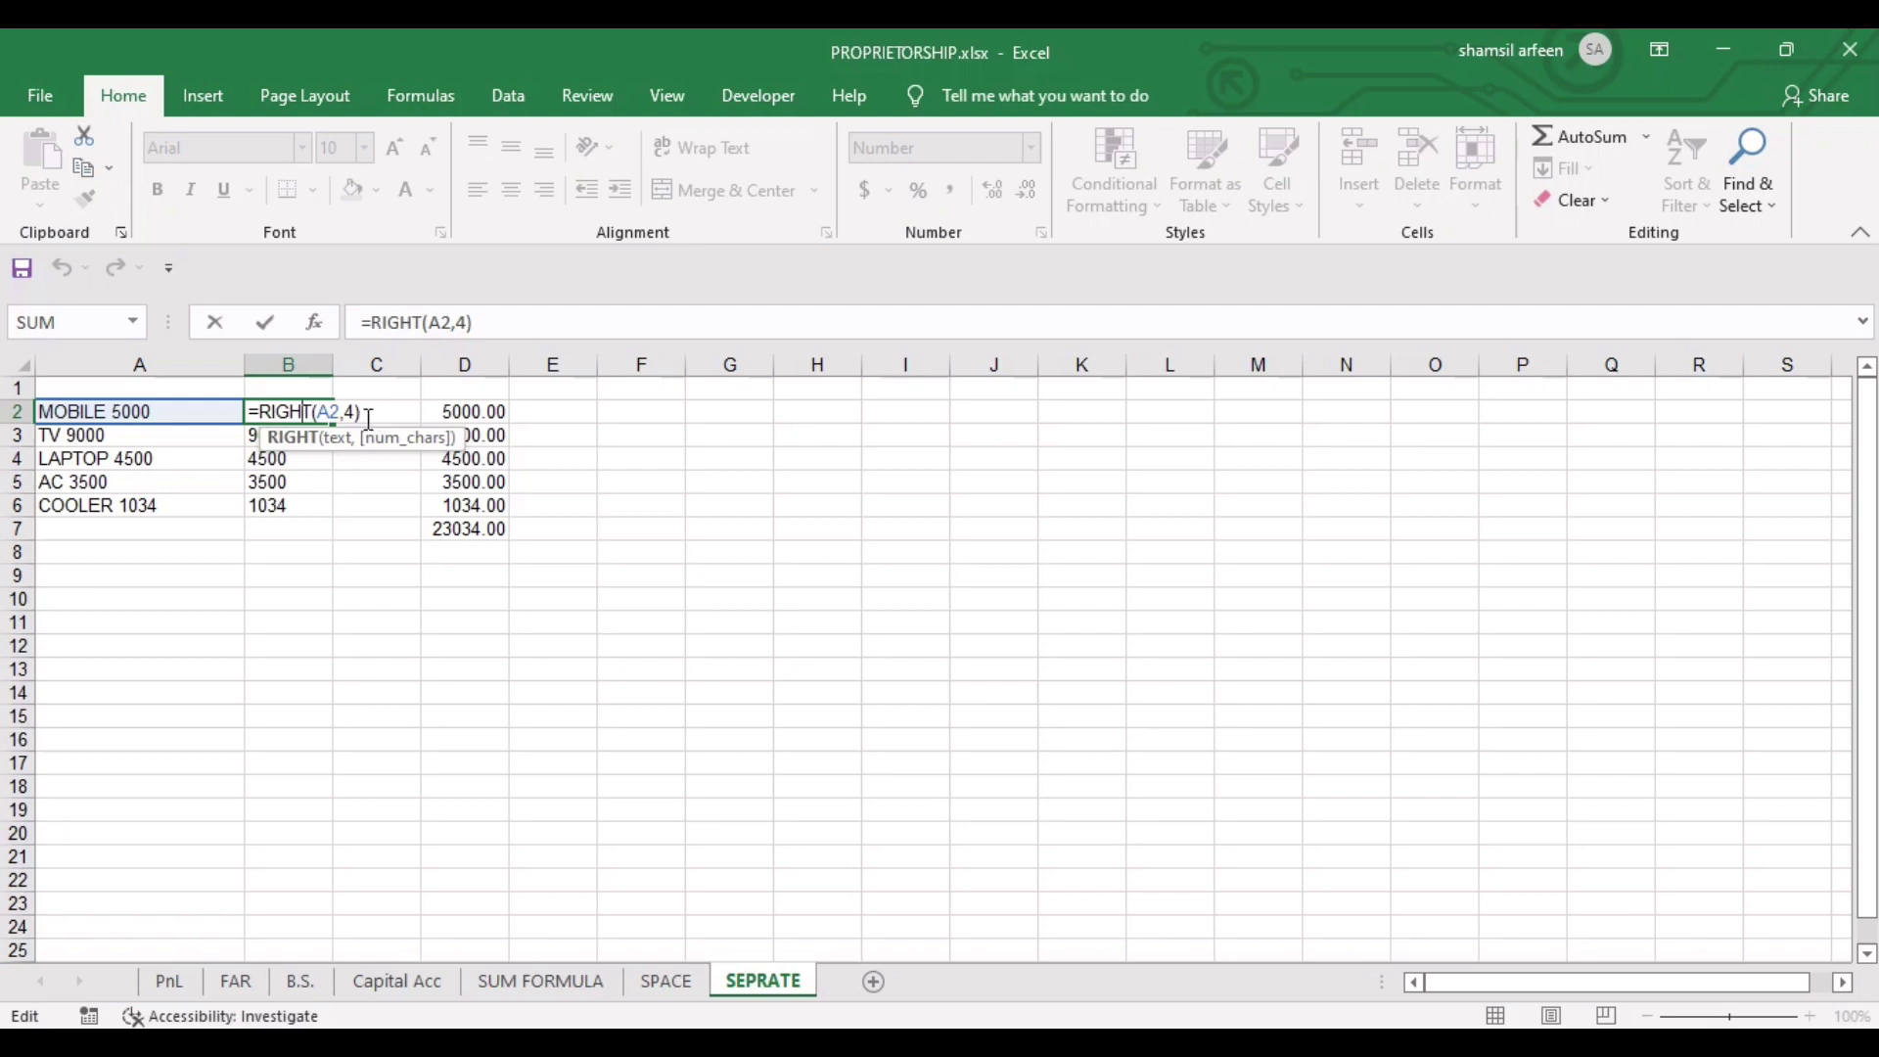
pyautogui.press('Return')
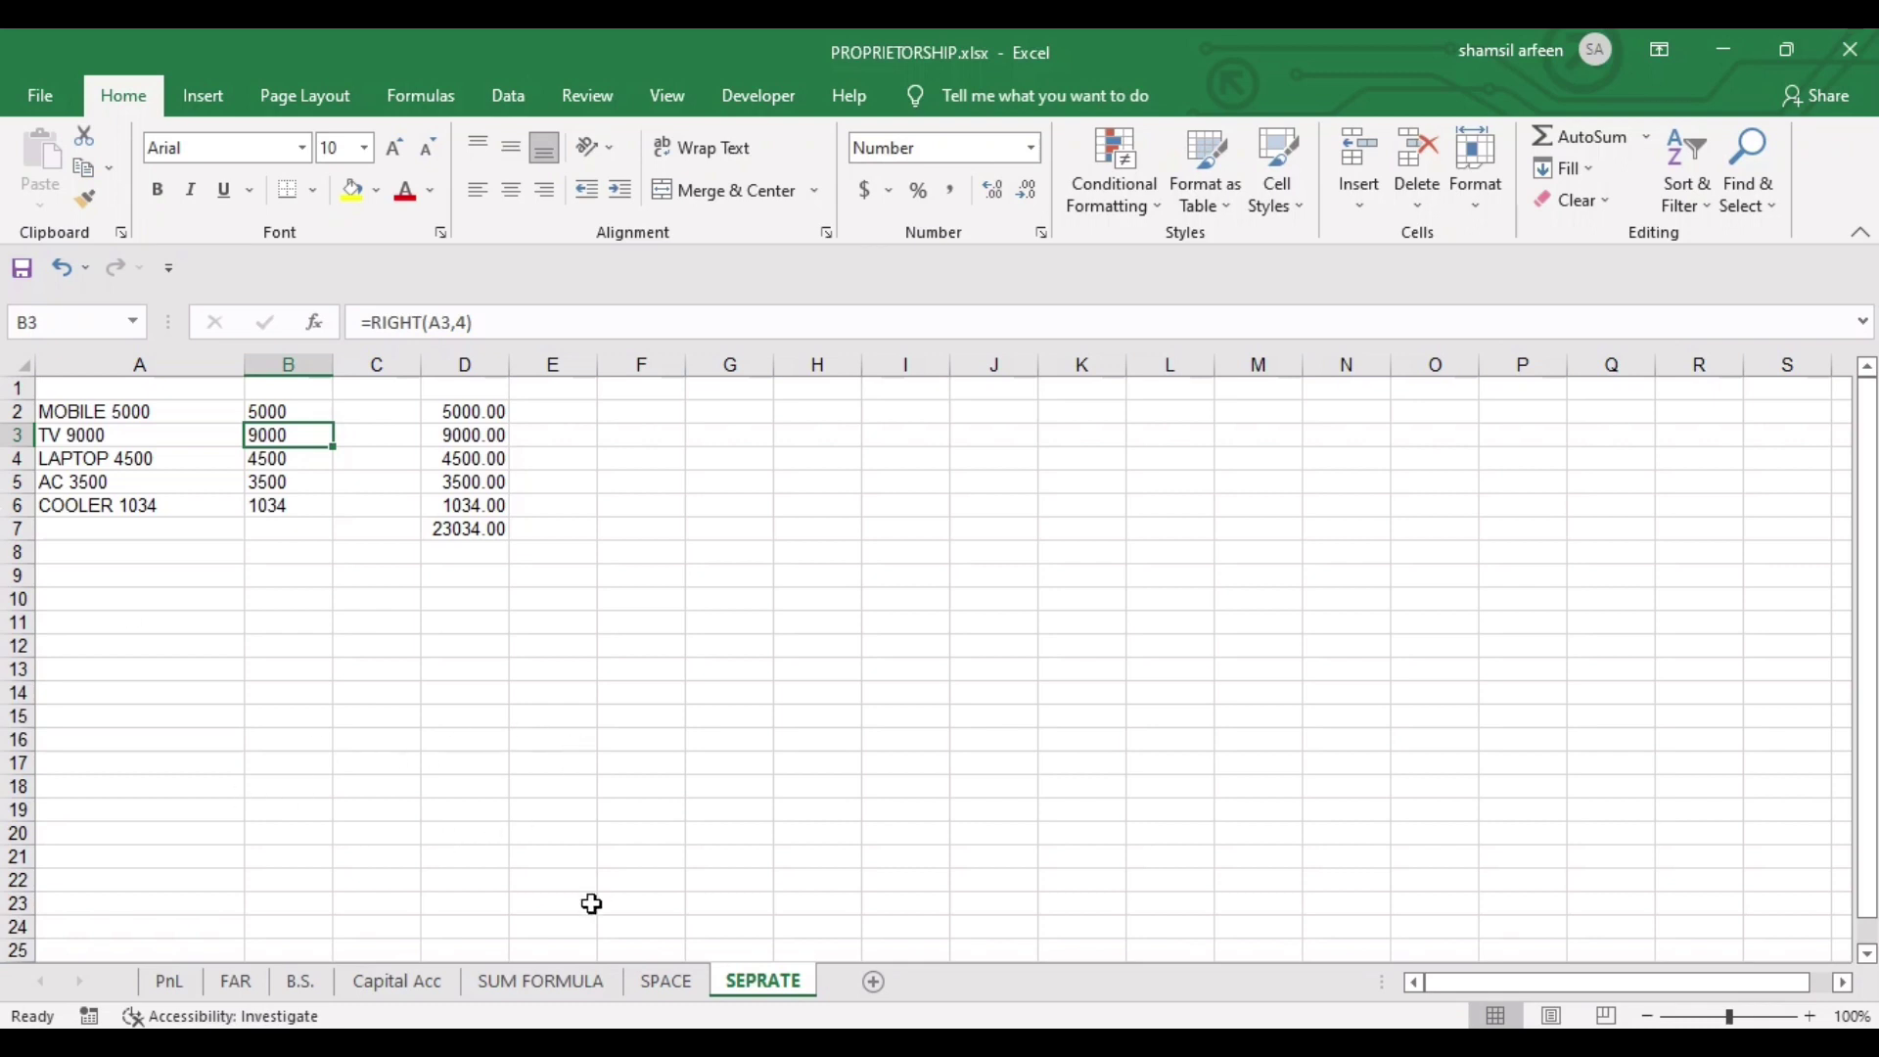
pyautogui.click(168, 981)
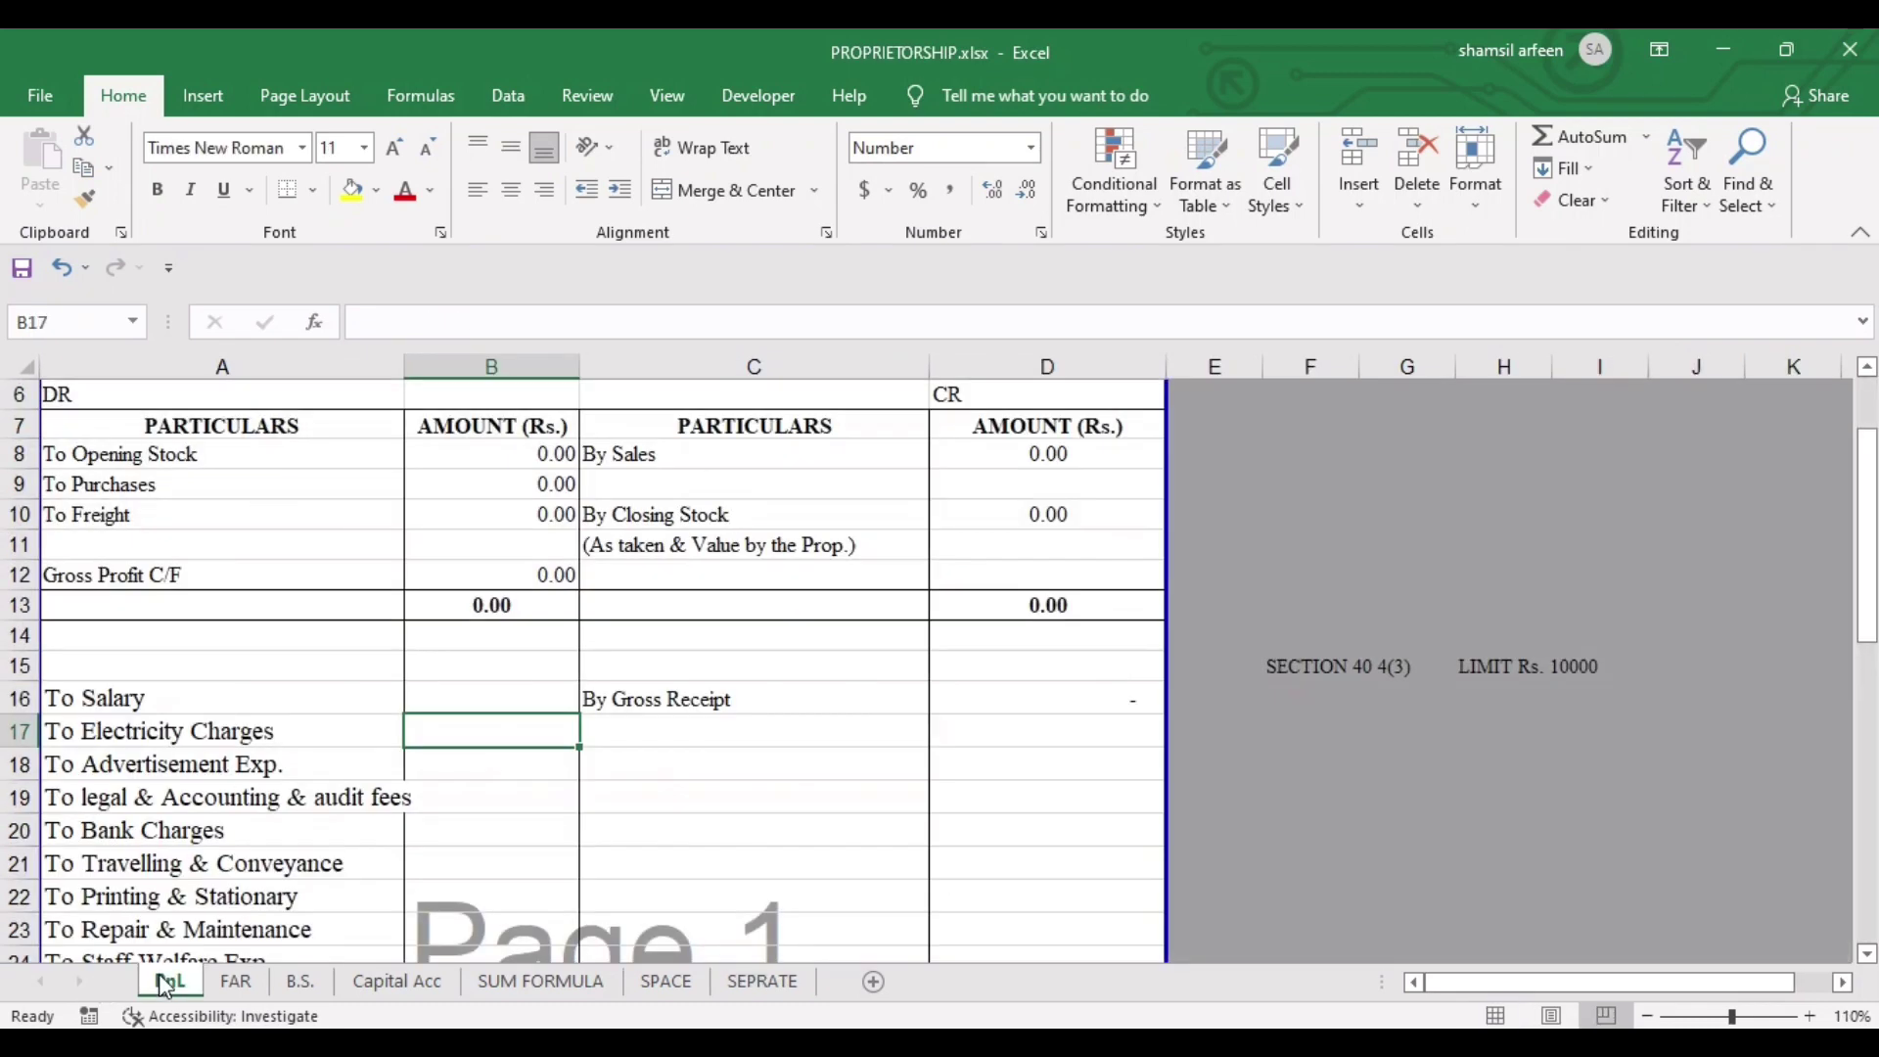
pyautogui.click(730, 661)
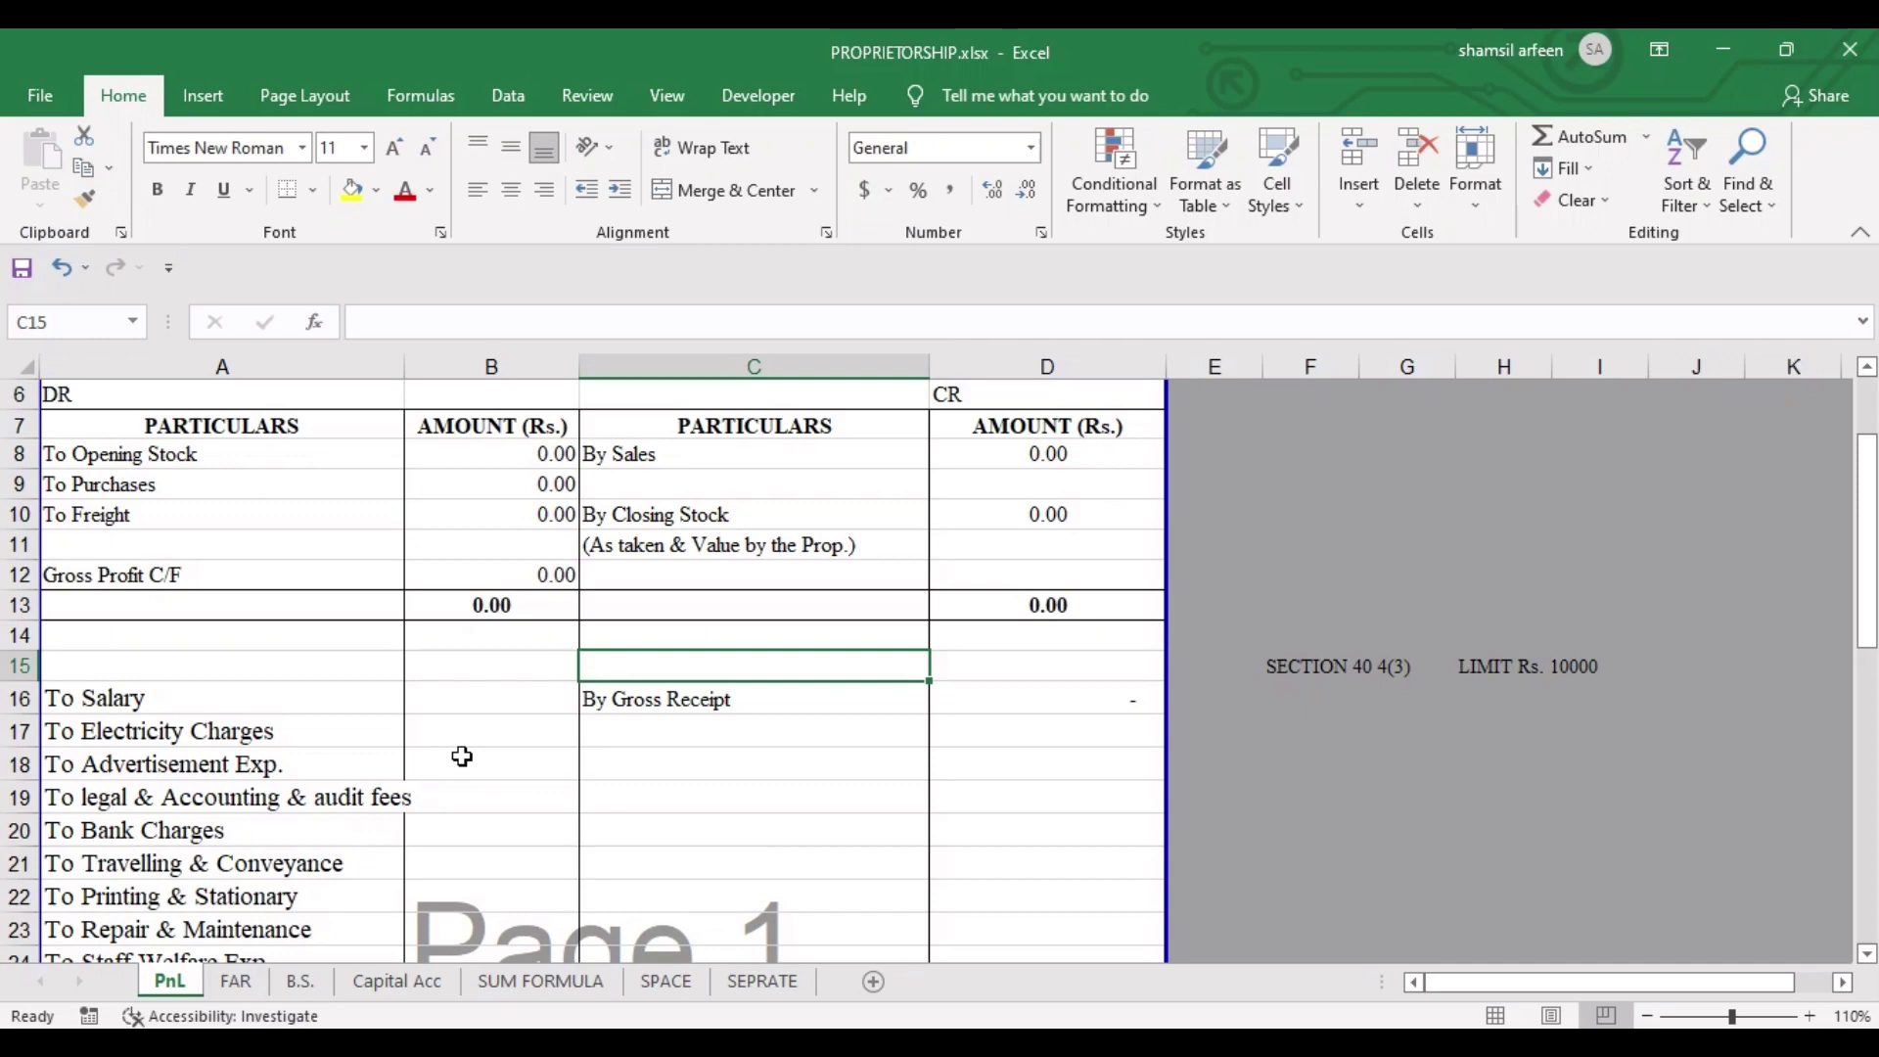
pyautogui.click(1048, 456)
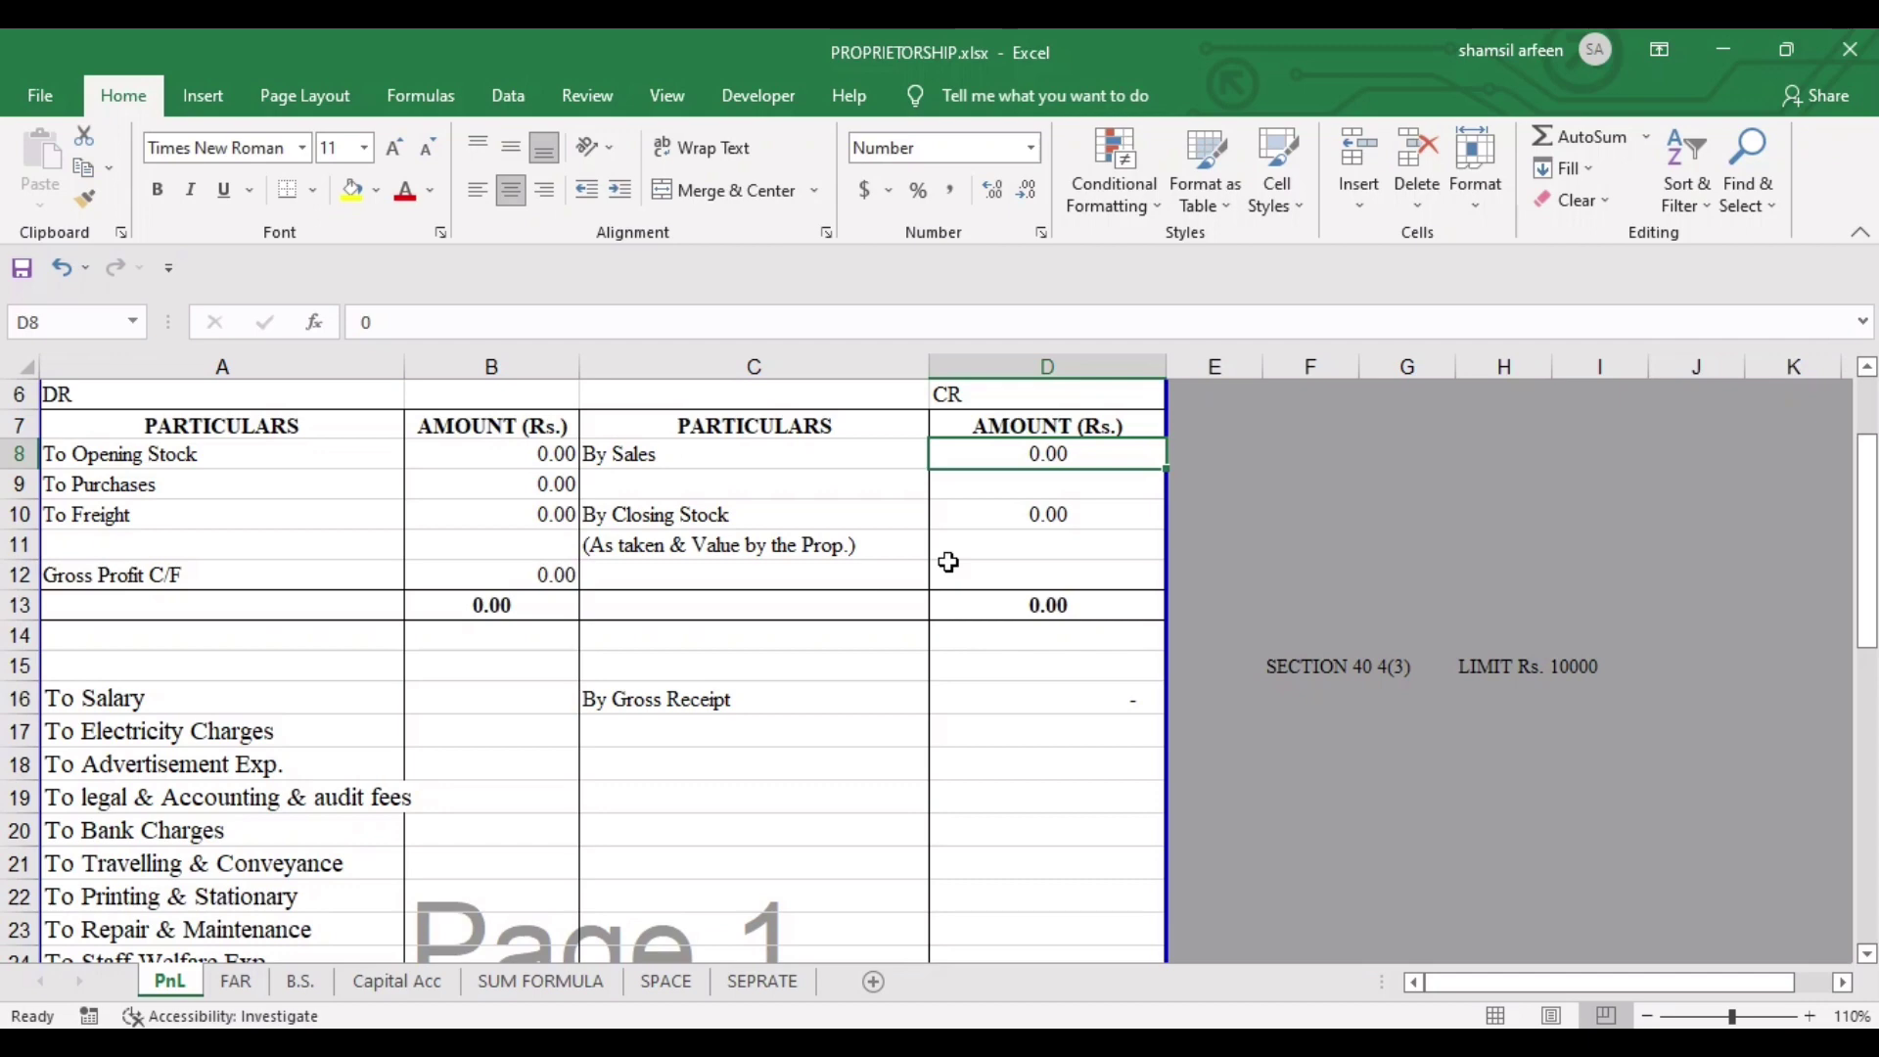
# Enter Sales 1000000 in D8, Opening Stock 245000 in B8 and Purchases 650000 in B9.
pyautogui.write('1')
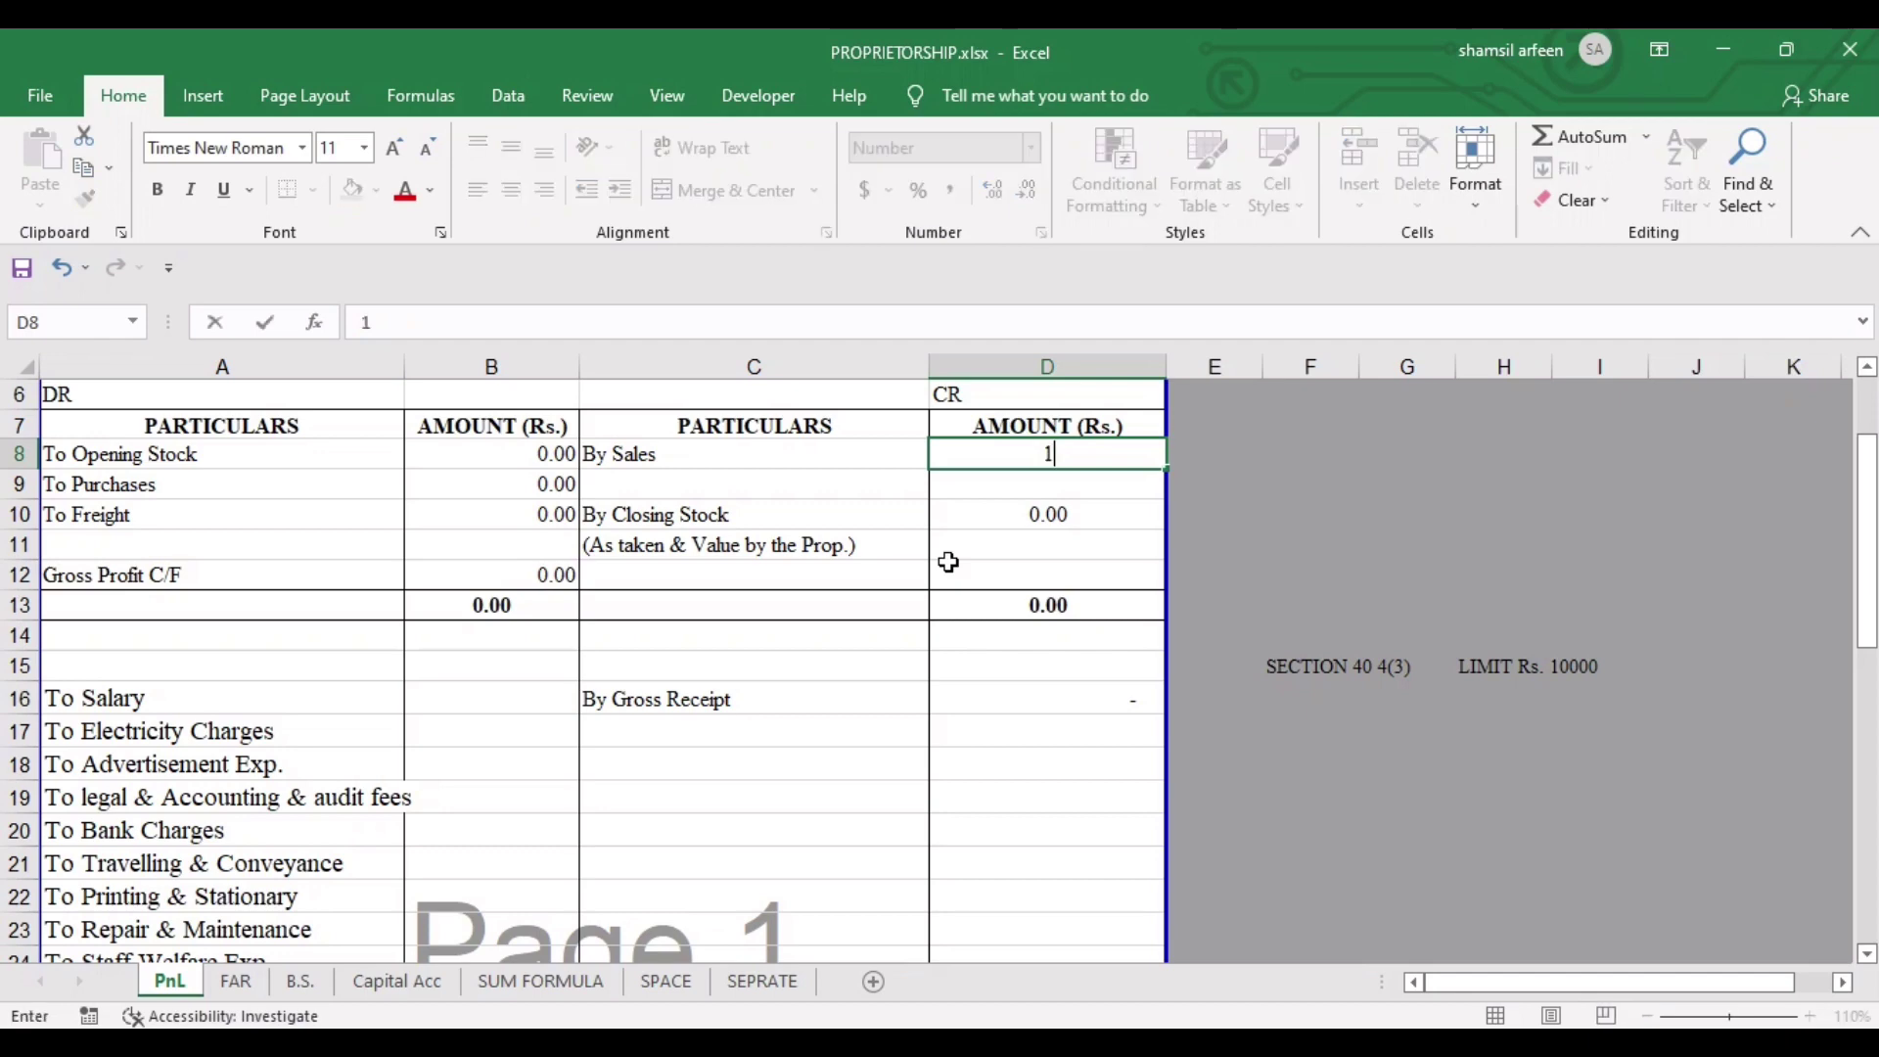
pyautogui.write('000000')
pyautogui.press('Return')
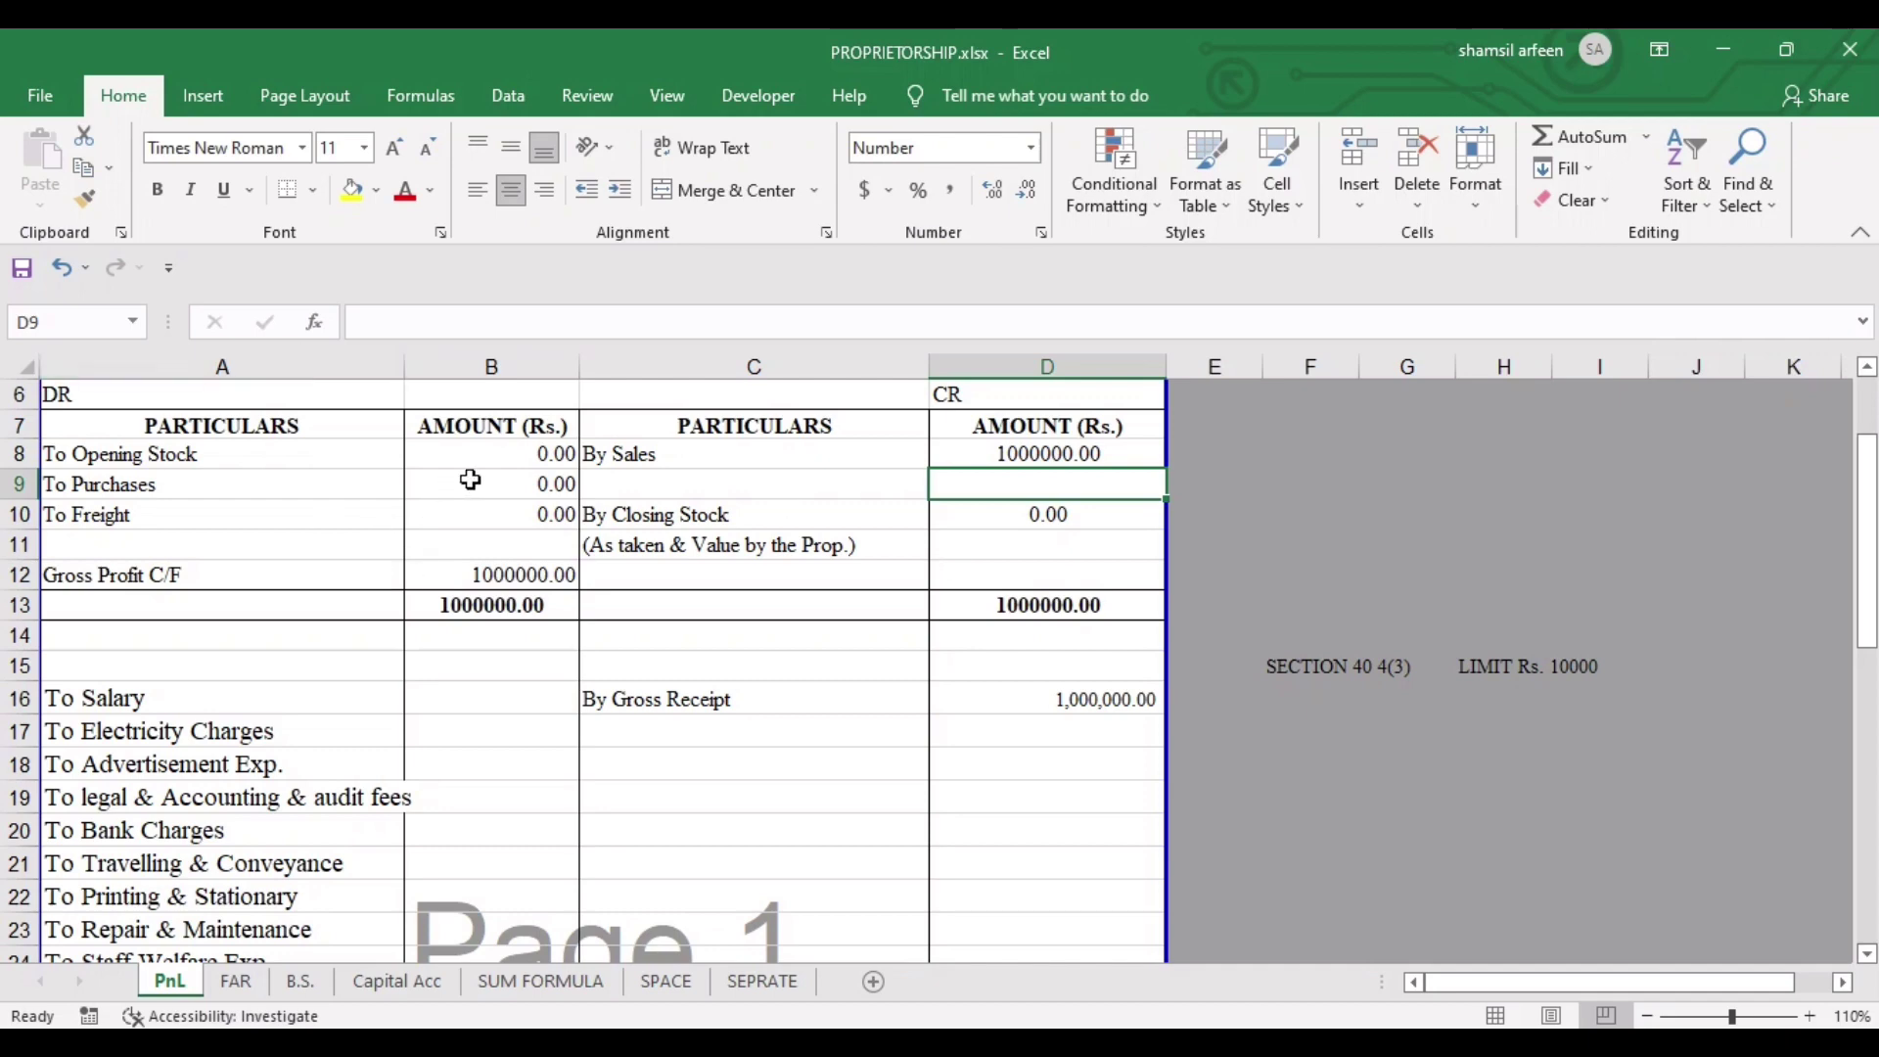
pyautogui.click(493, 457)
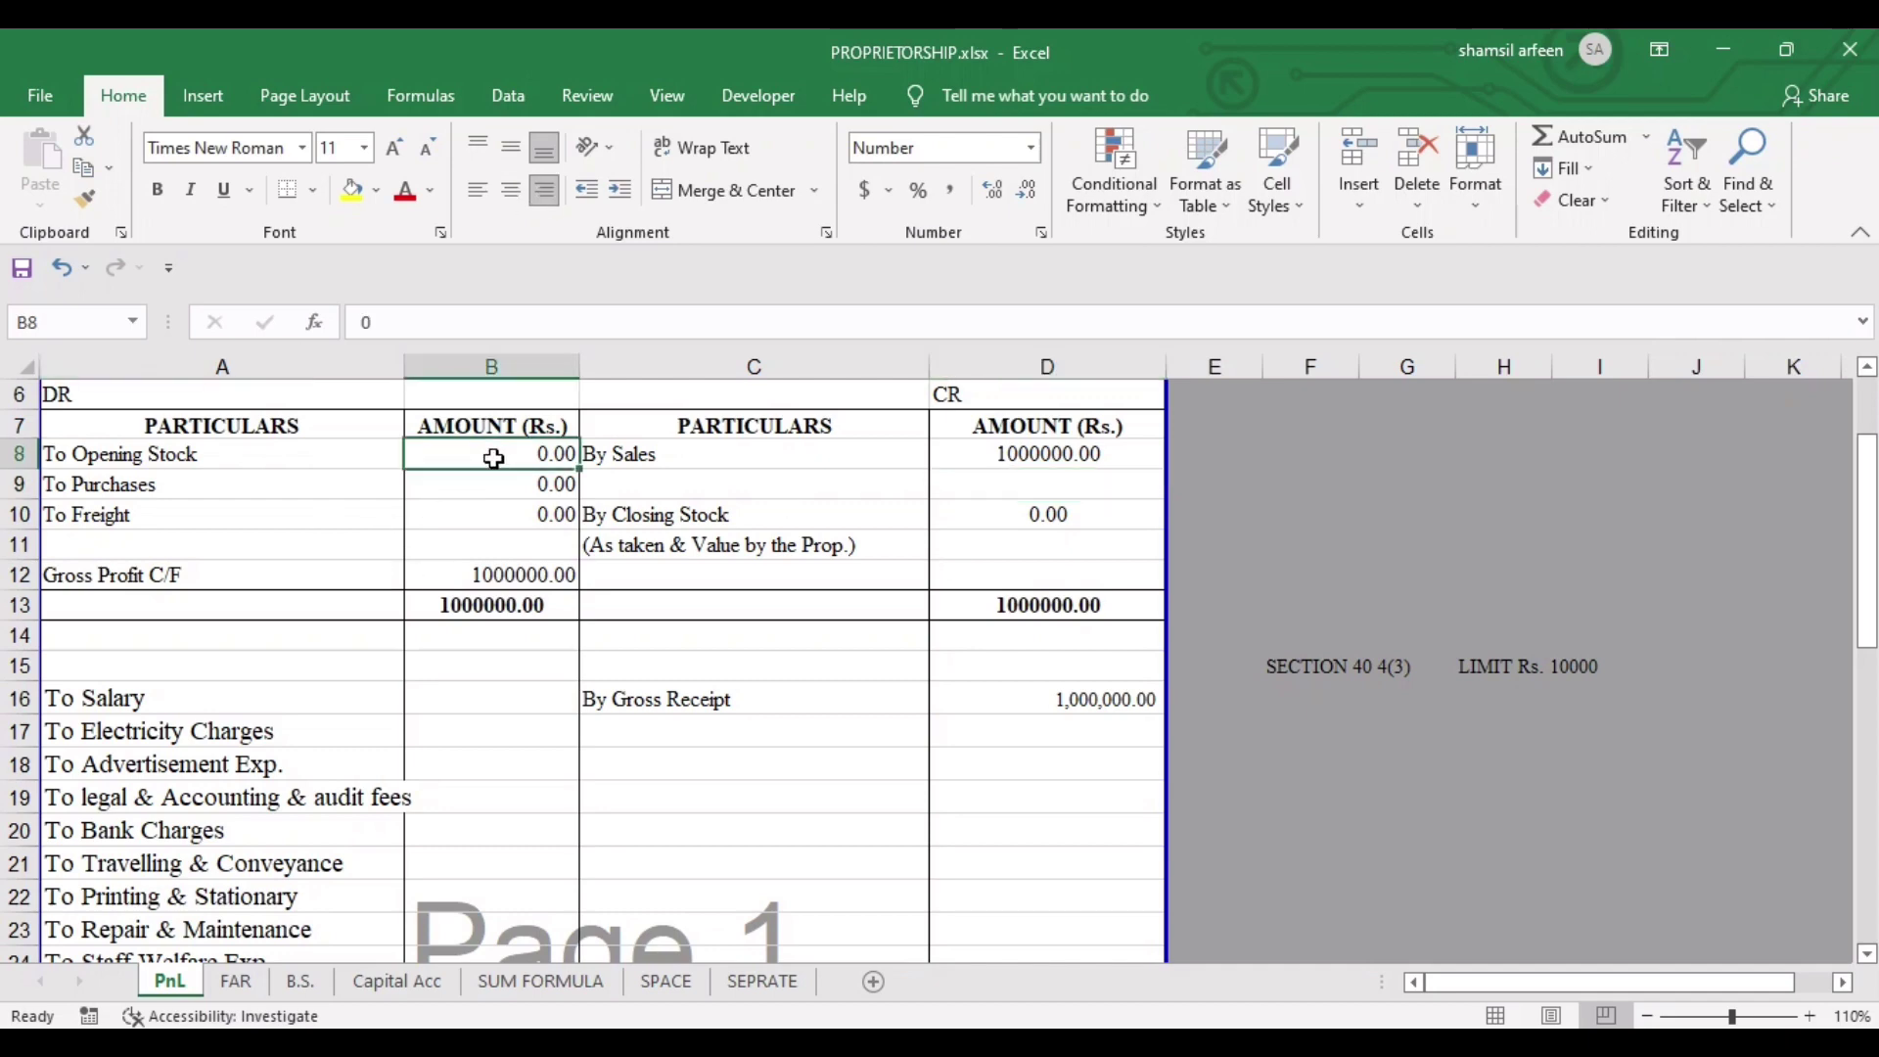
pyautogui.write('2')
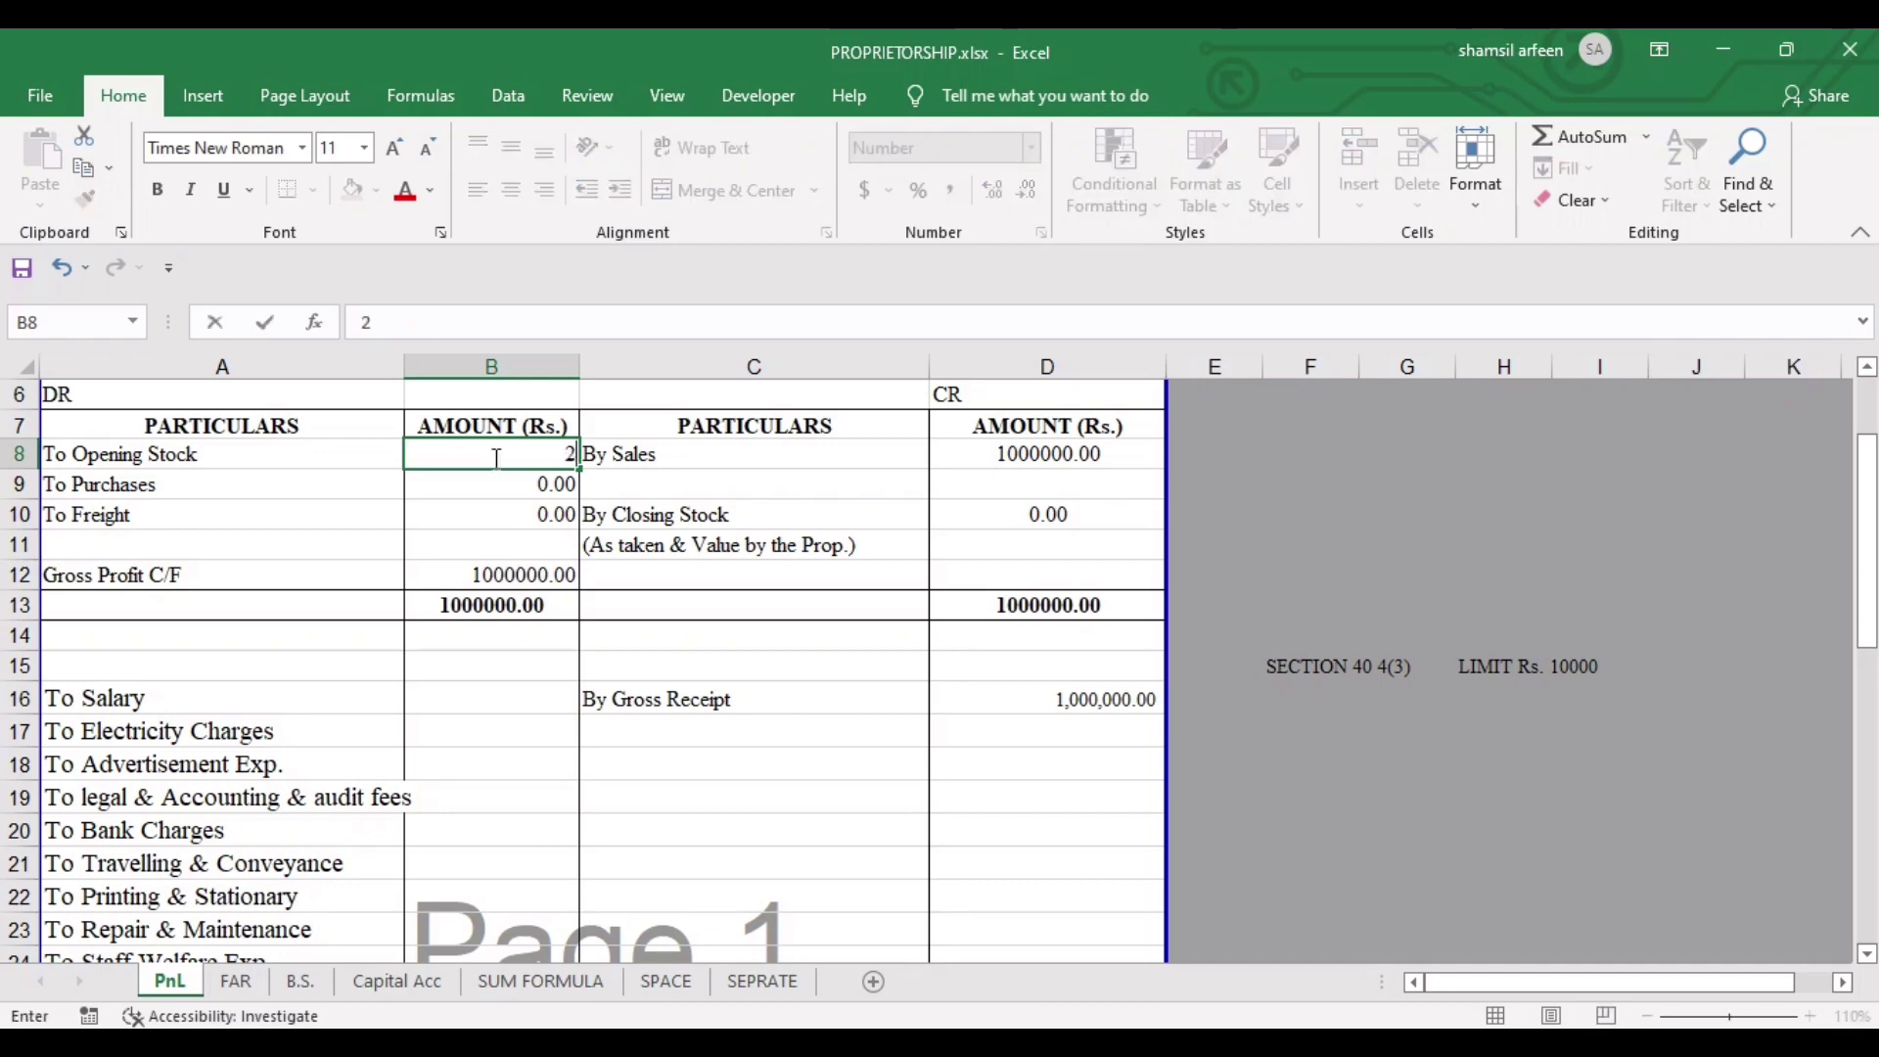
pyautogui.write('45000')
pyautogui.press('Return')
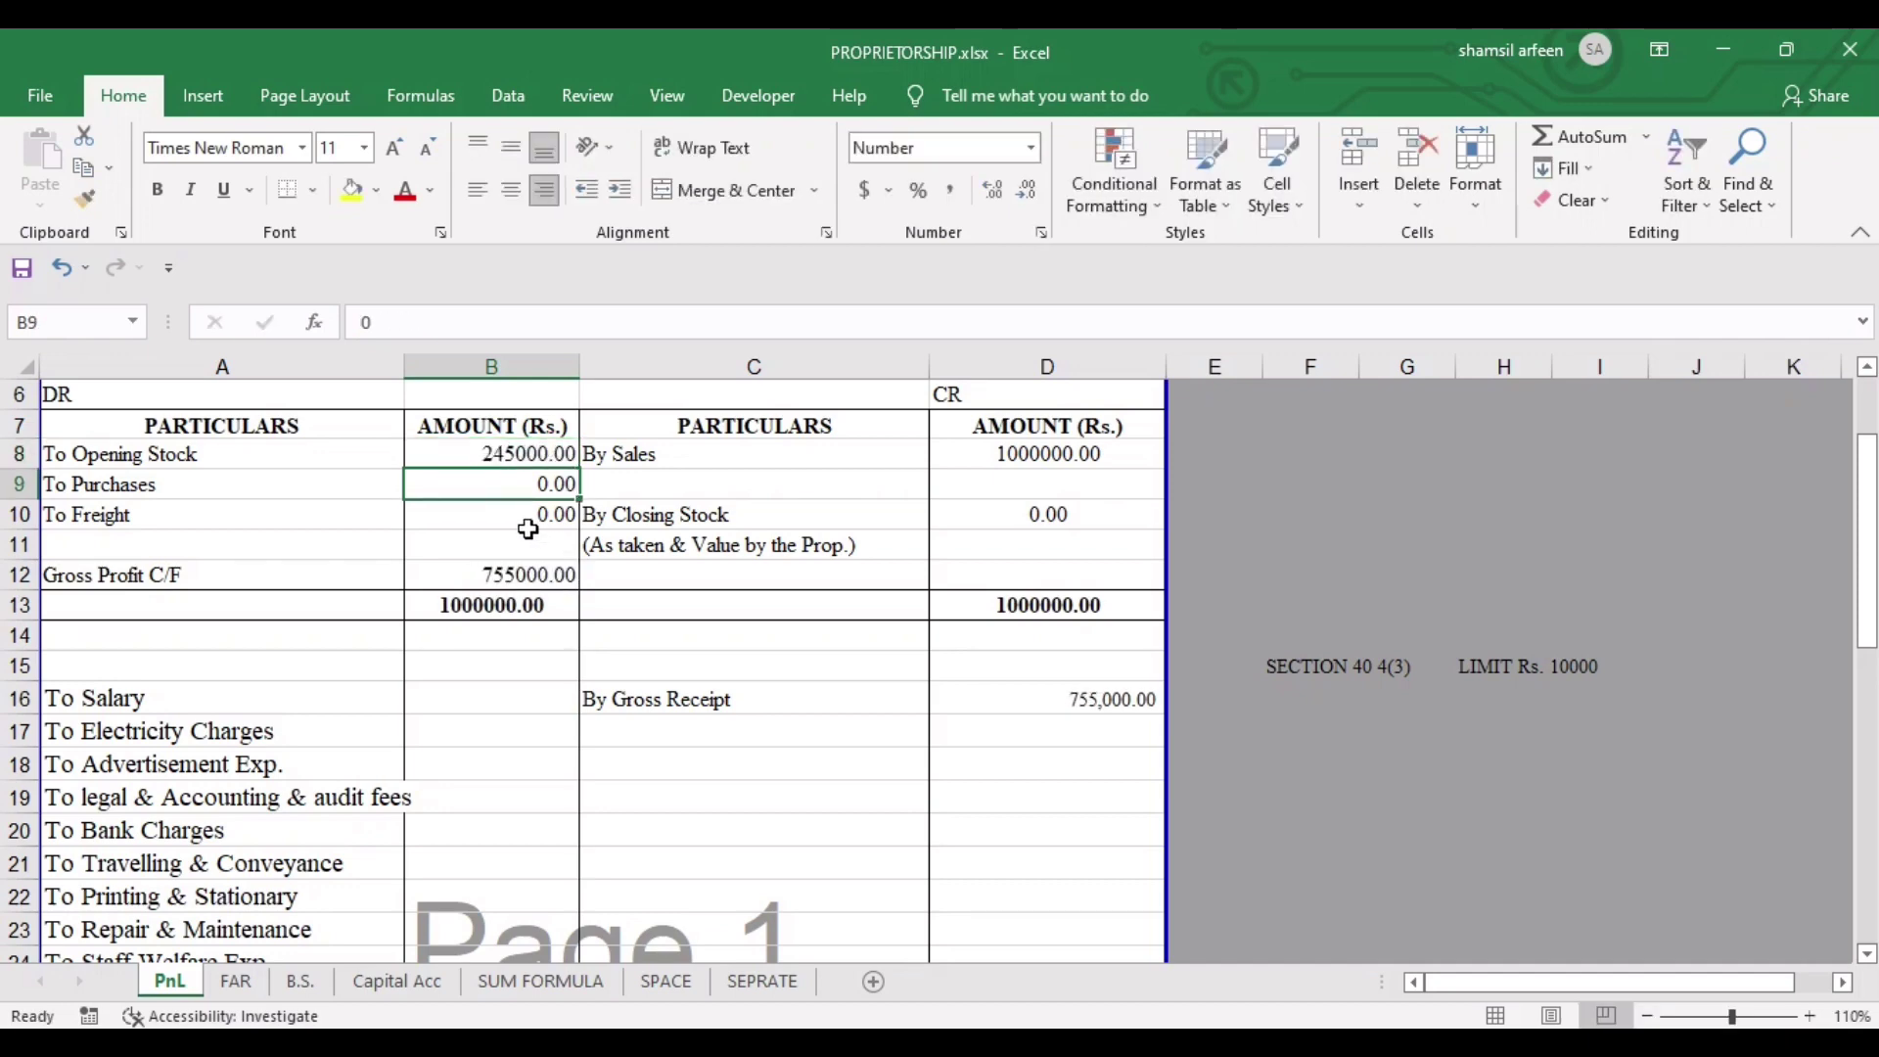
pyautogui.click(527, 521)
pyautogui.click(499, 486)
pyautogui.write('65')
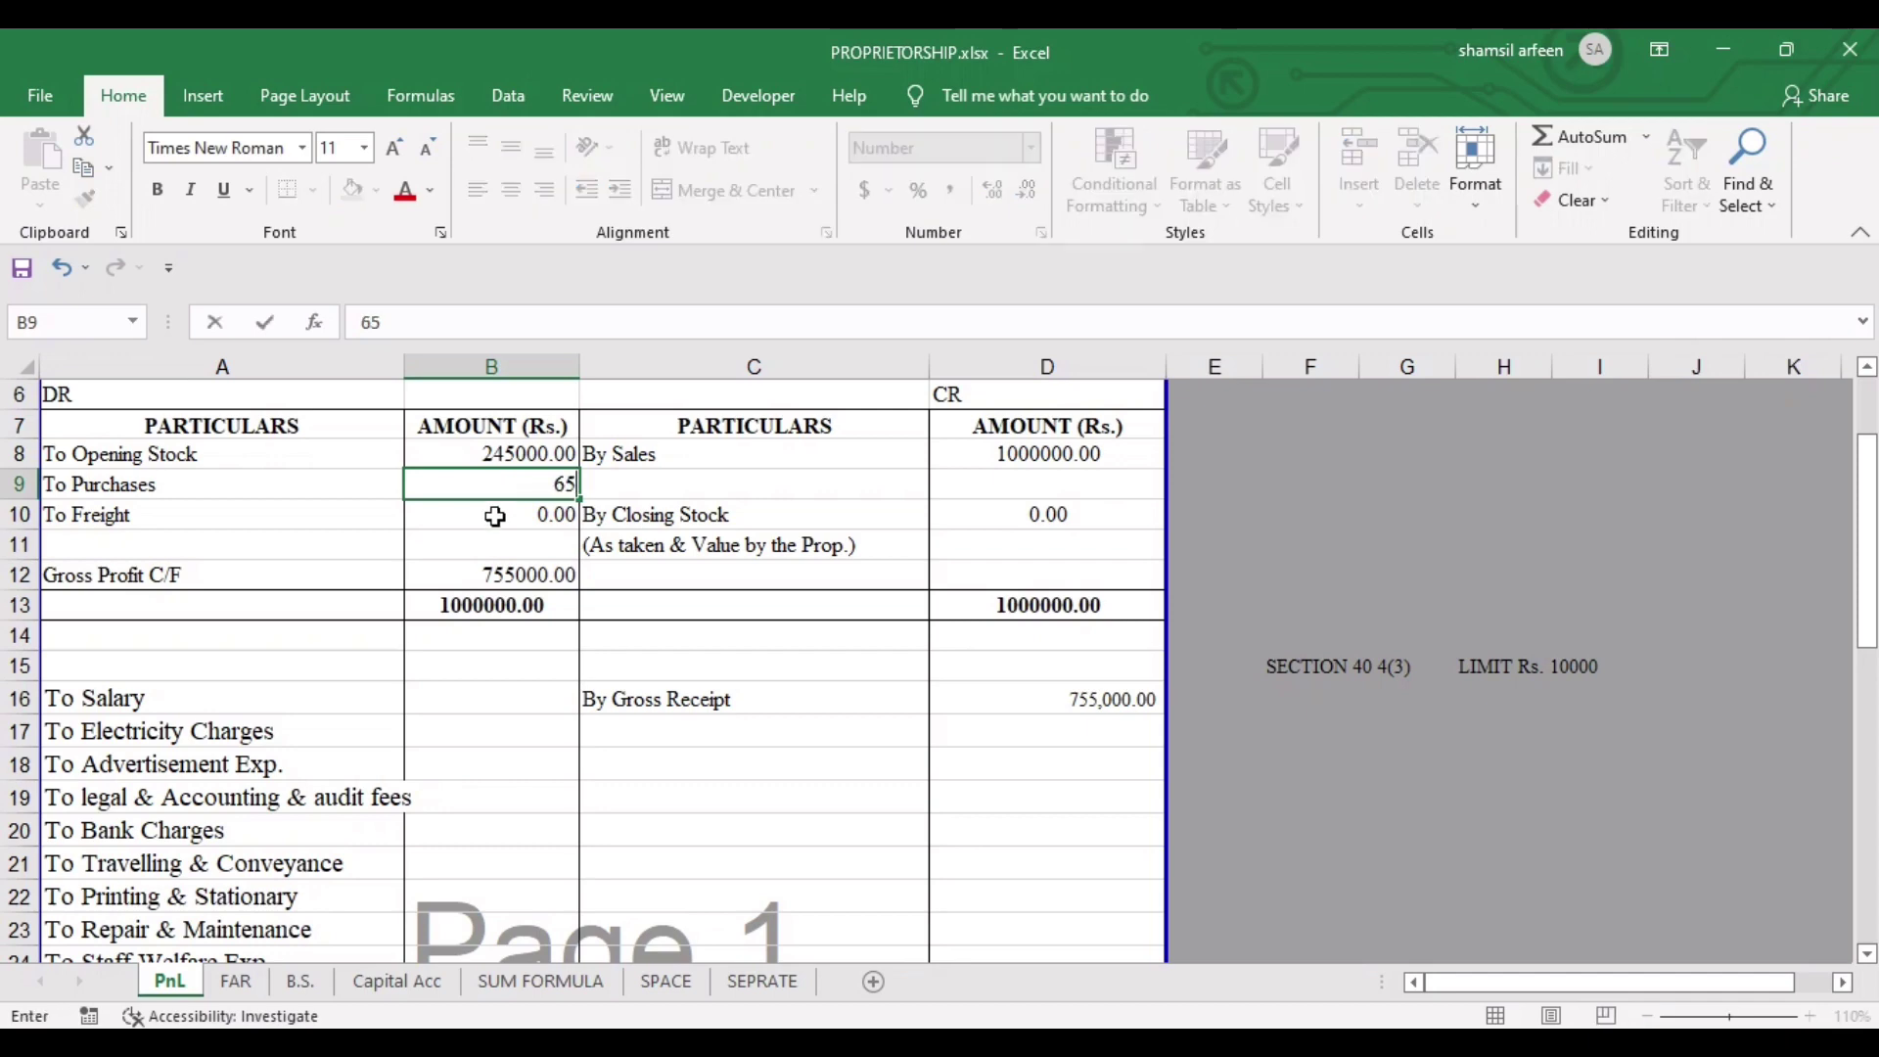
pyautogui.write('0000')
pyautogui.press('Return')
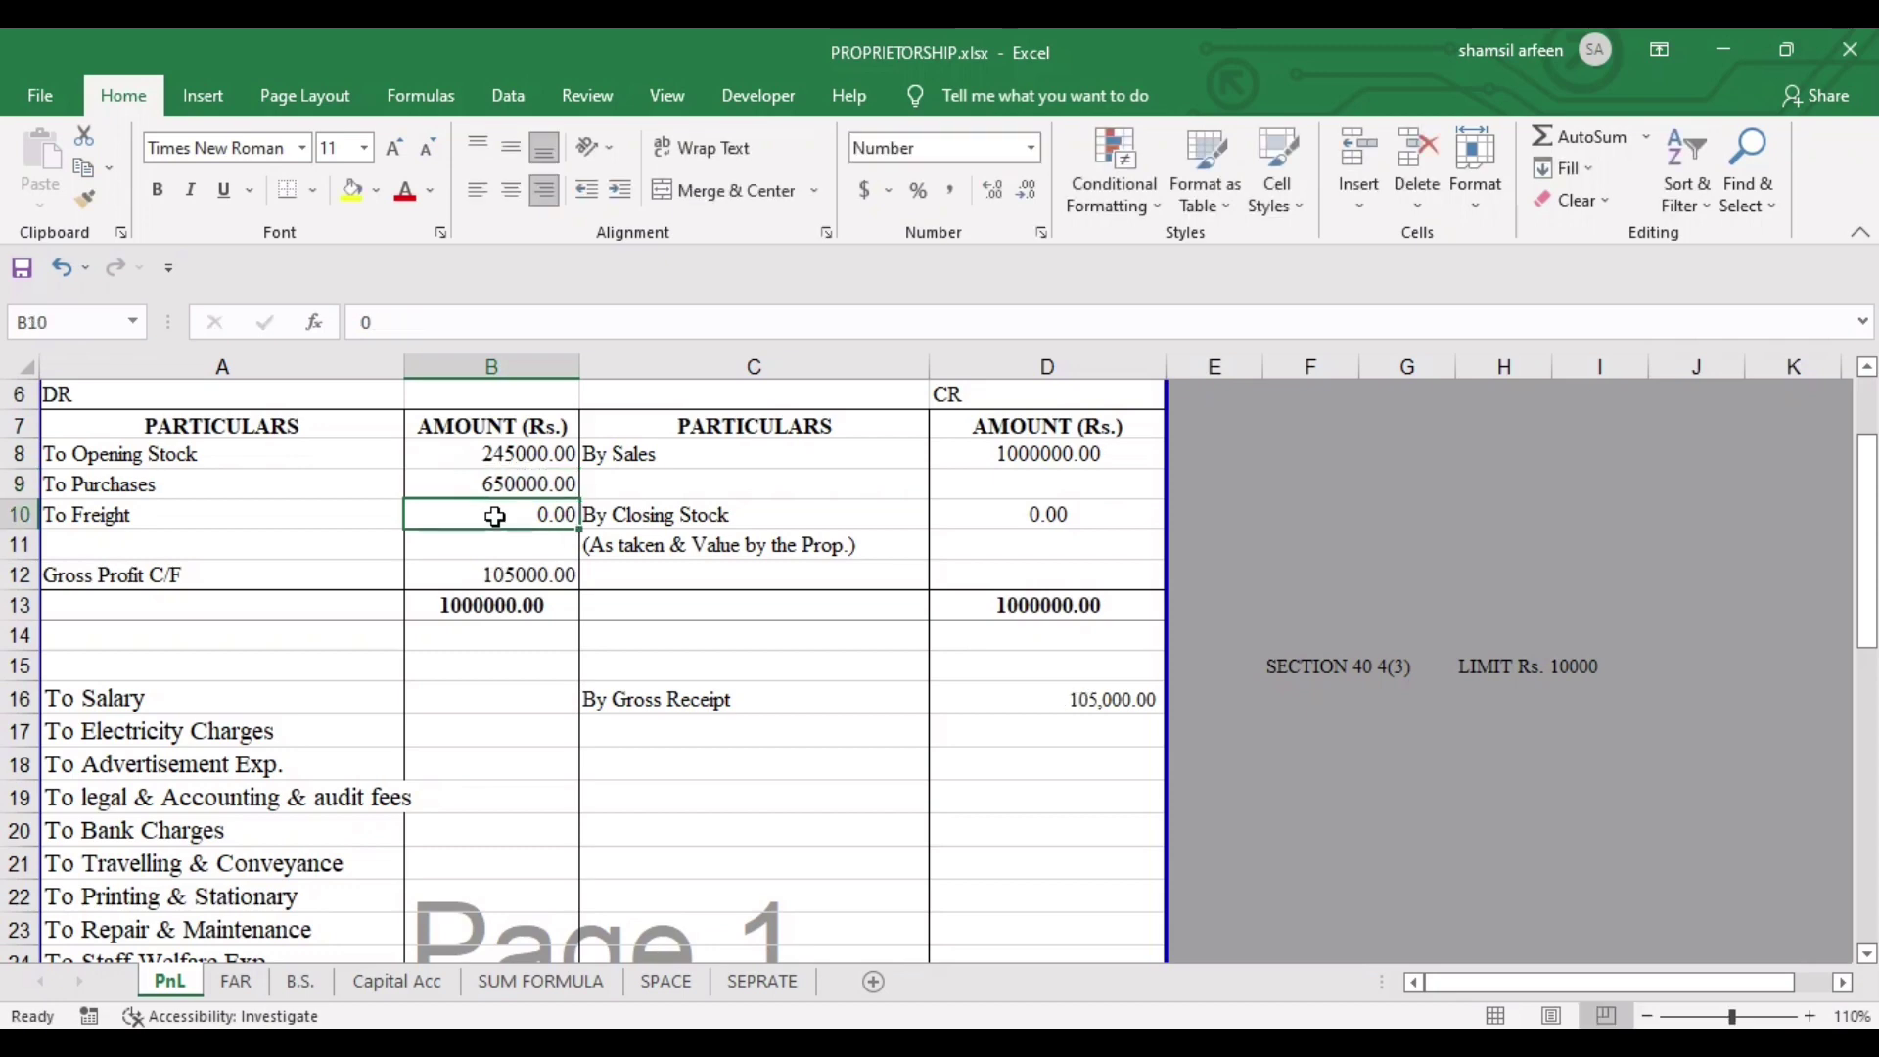
# Enter Closing Stock 450000 in D10 and Freight 35000 in B10.
pyautogui.click(1014, 513)
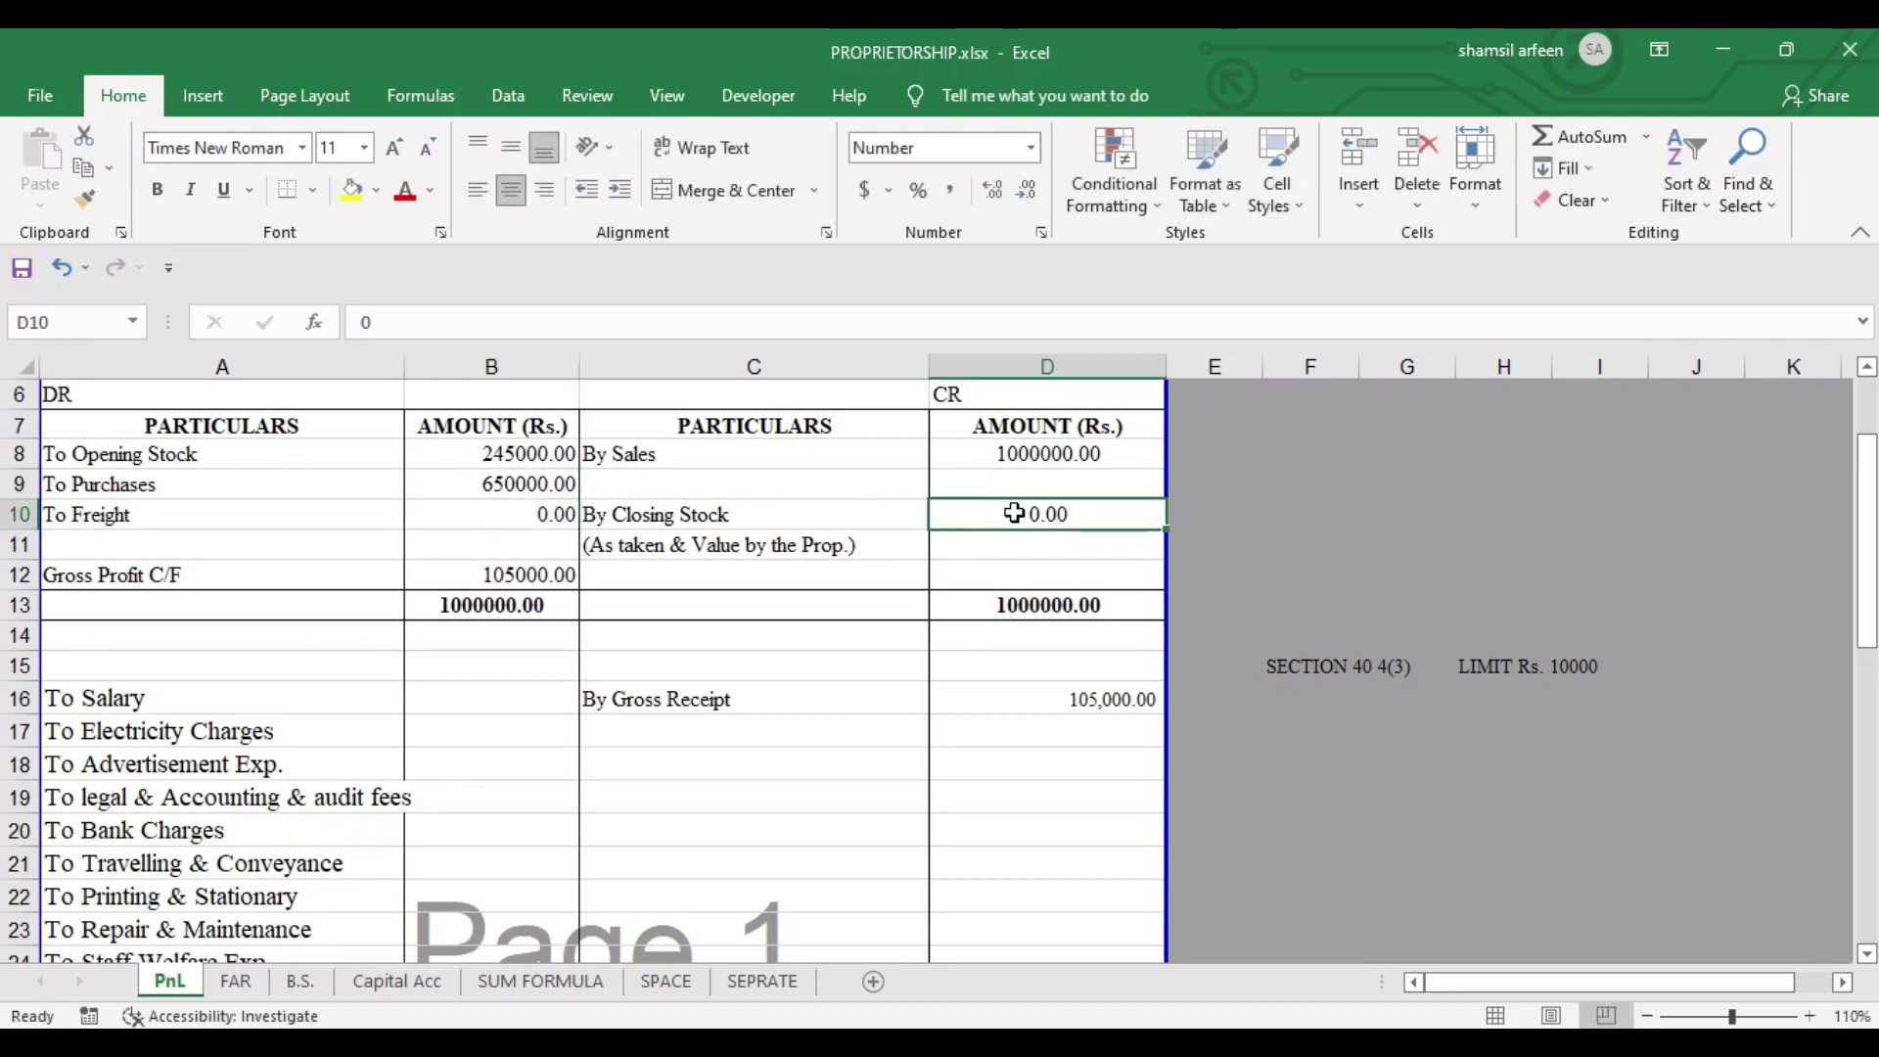
pyautogui.write('45')
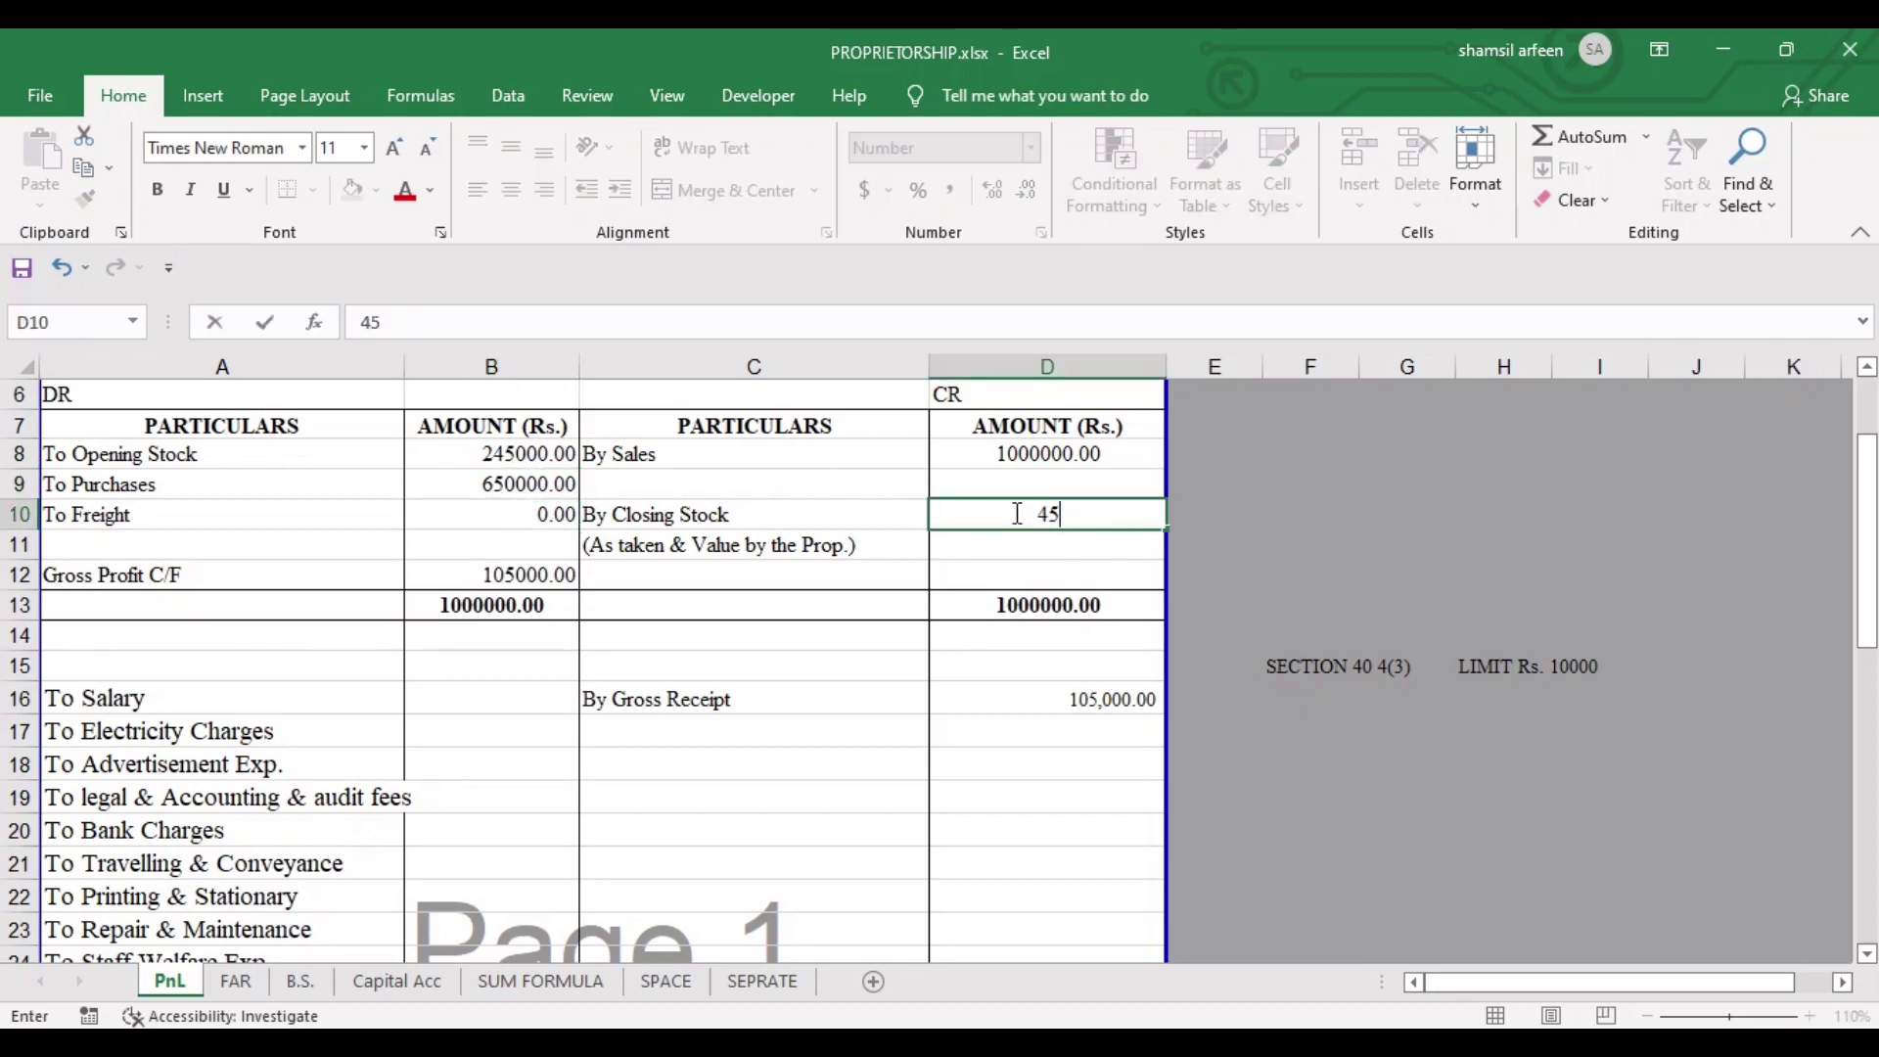
pyautogui.write('0000')
pyautogui.press('Return')
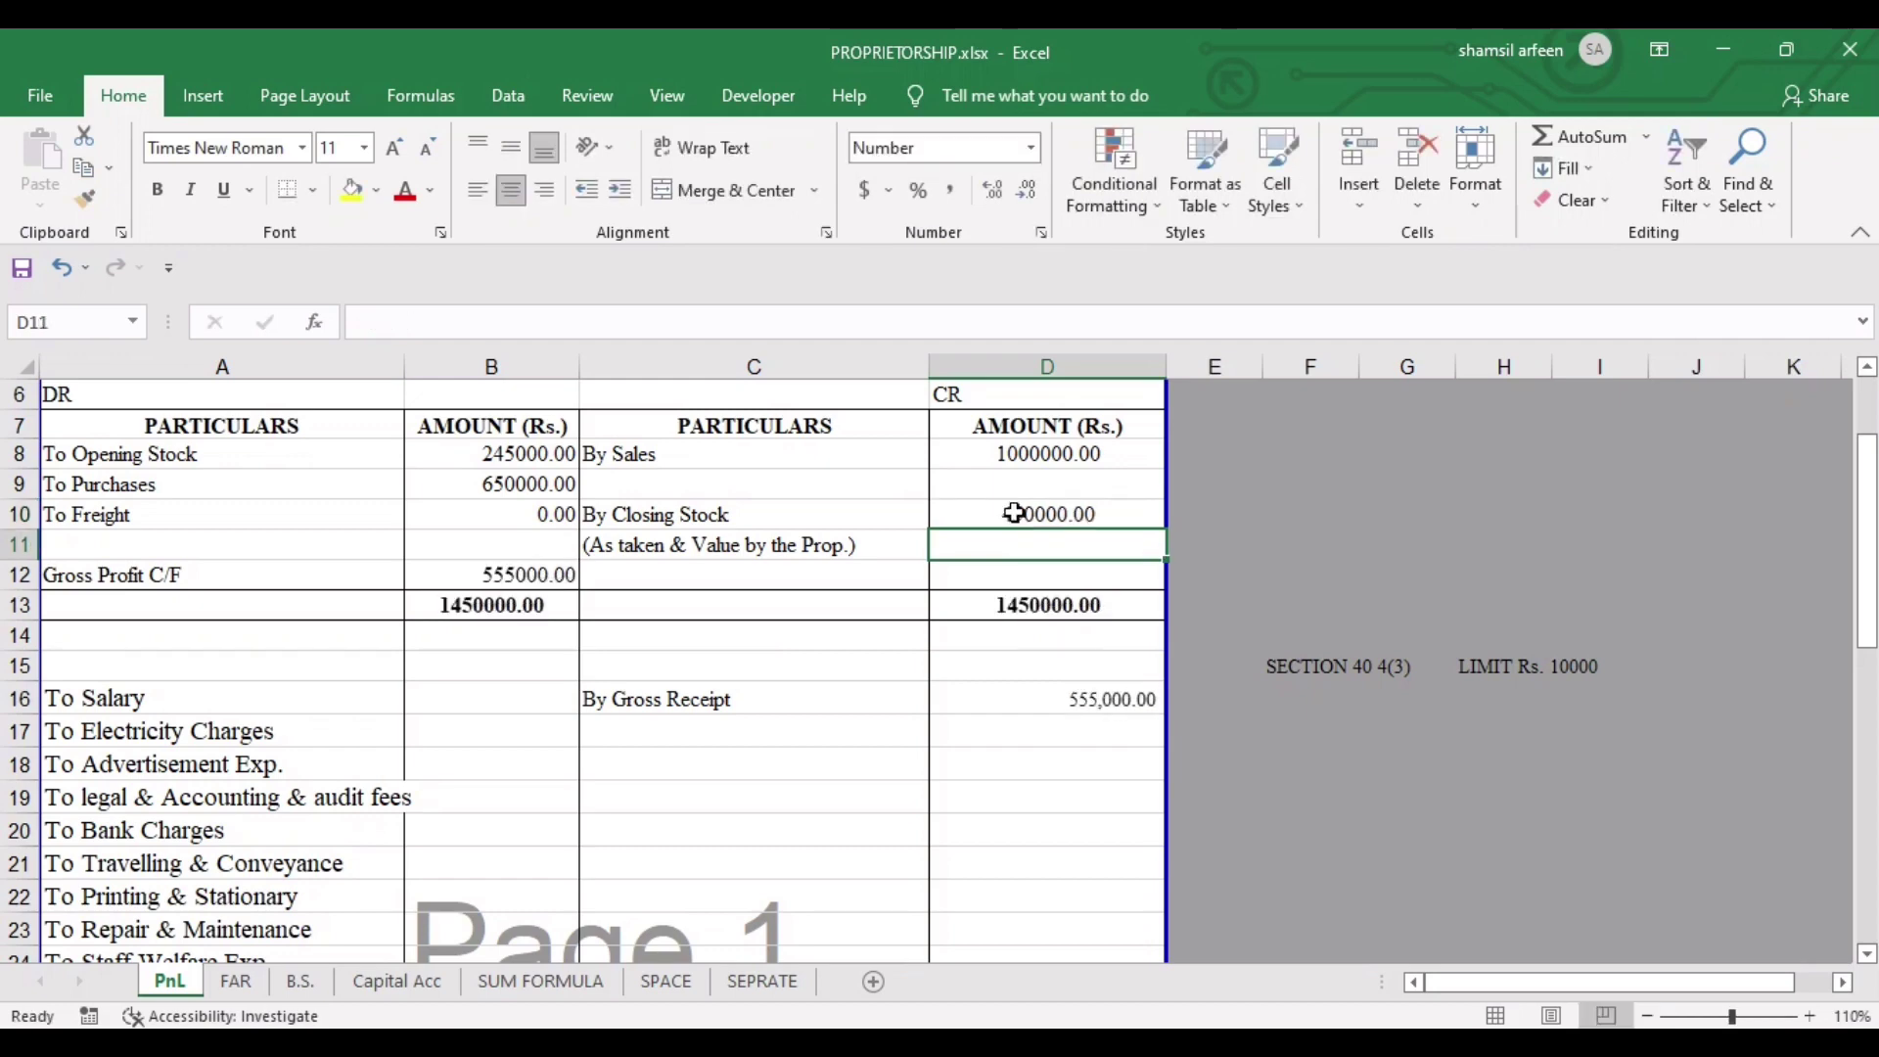
pyautogui.click(480, 514)
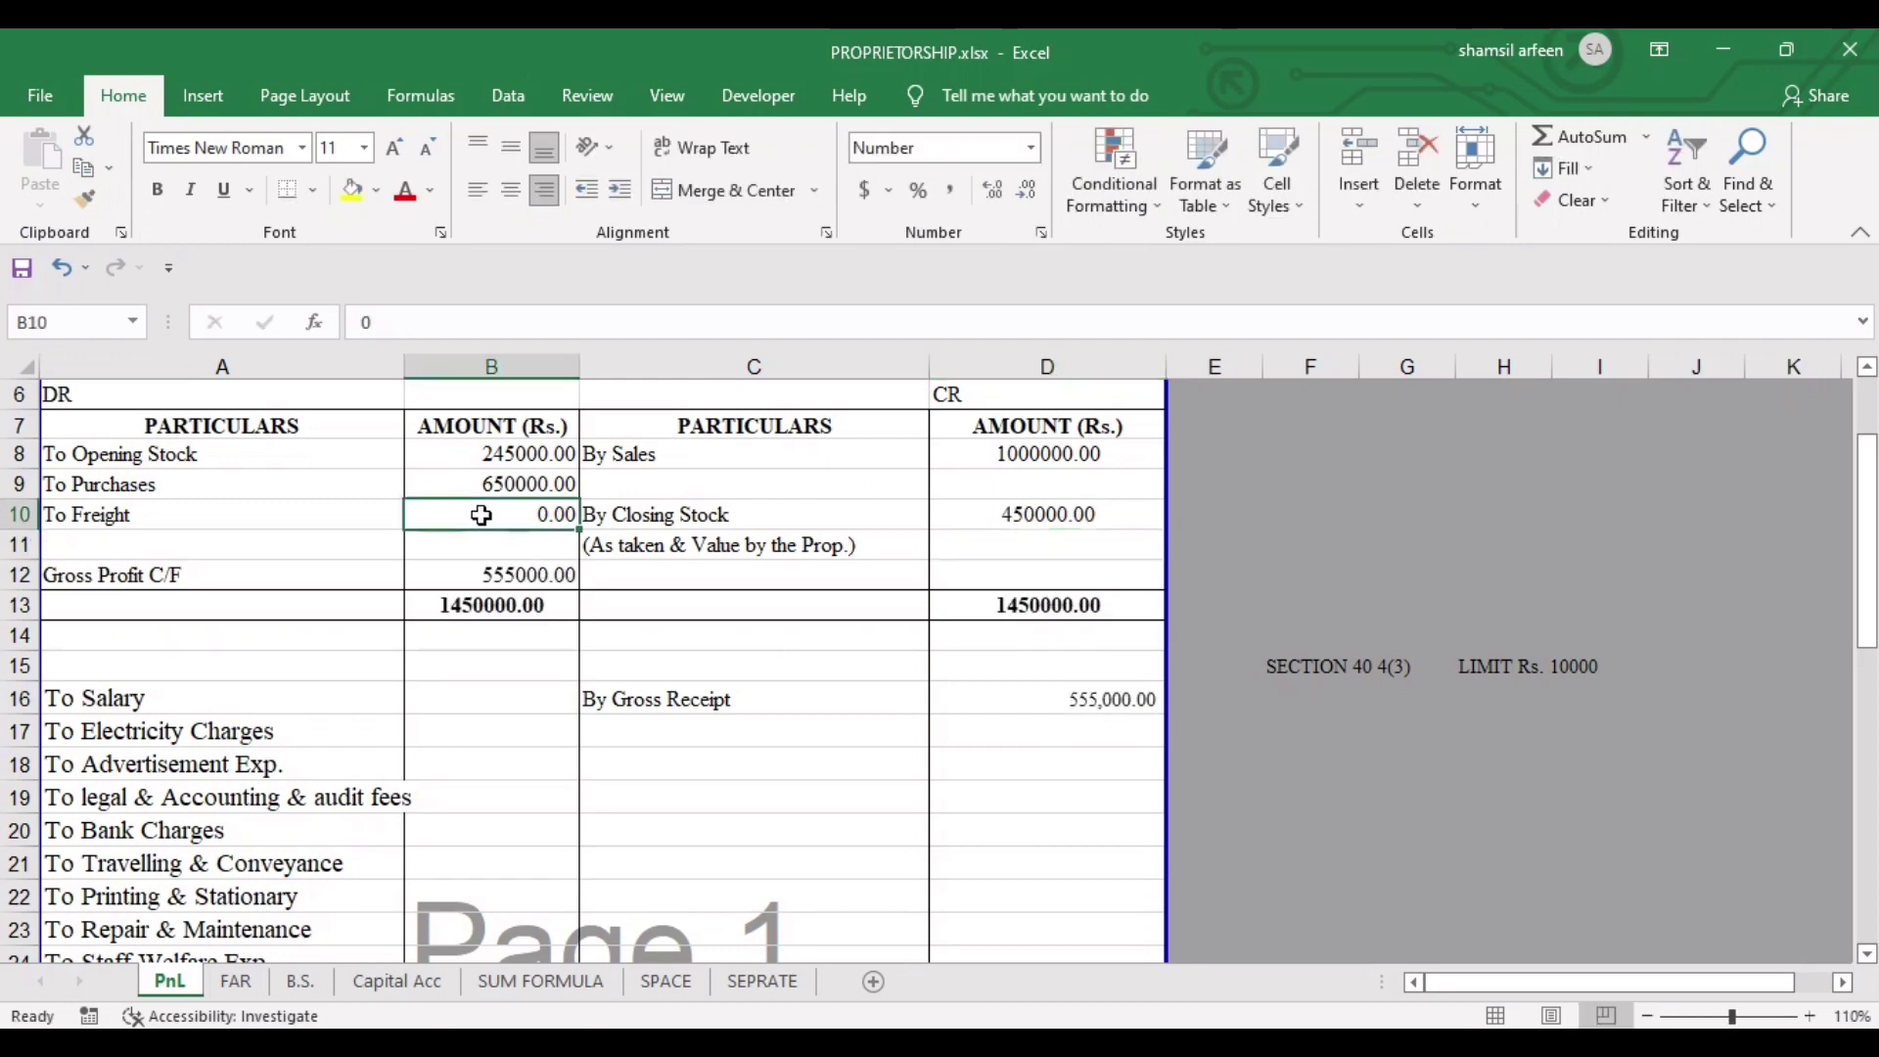
pyautogui.write('35000')
pyautogui.press('Return')
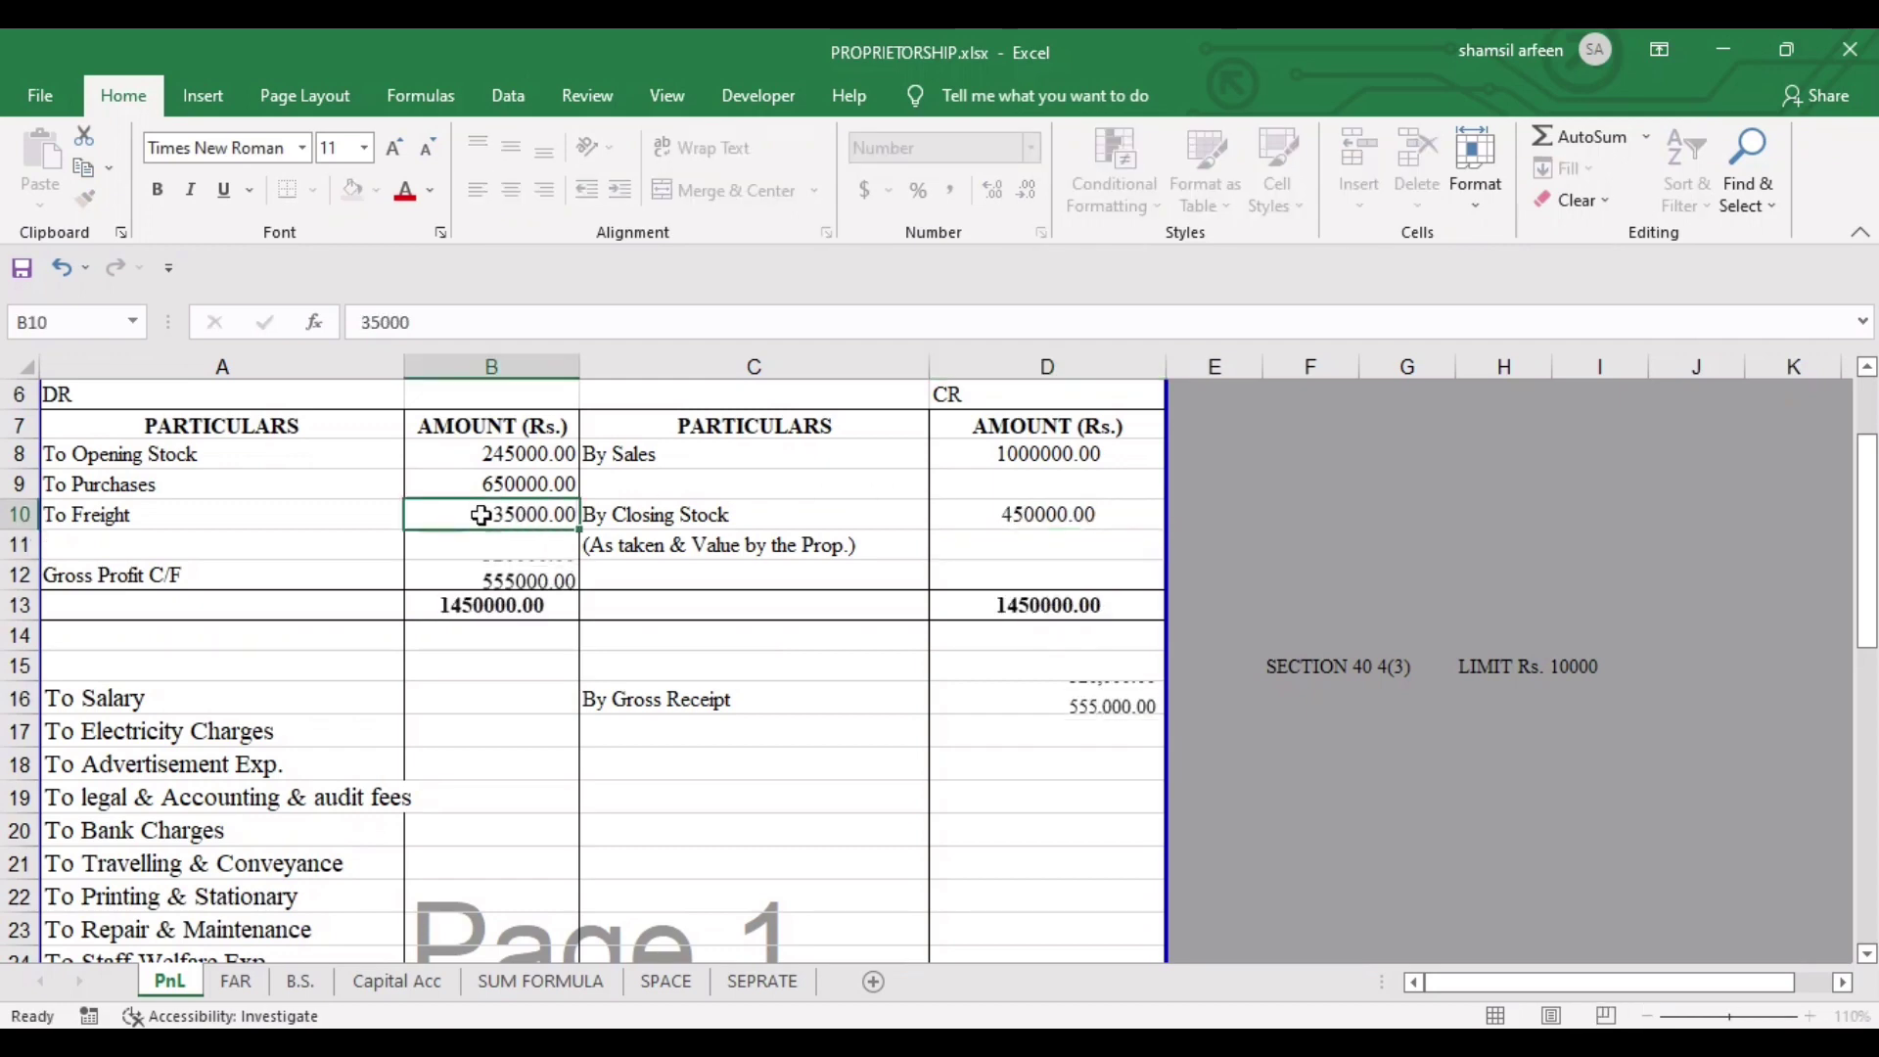
# Select the SECTION 40 4(3) note in F15 for formatting.
pyautogui.click(473, 788)
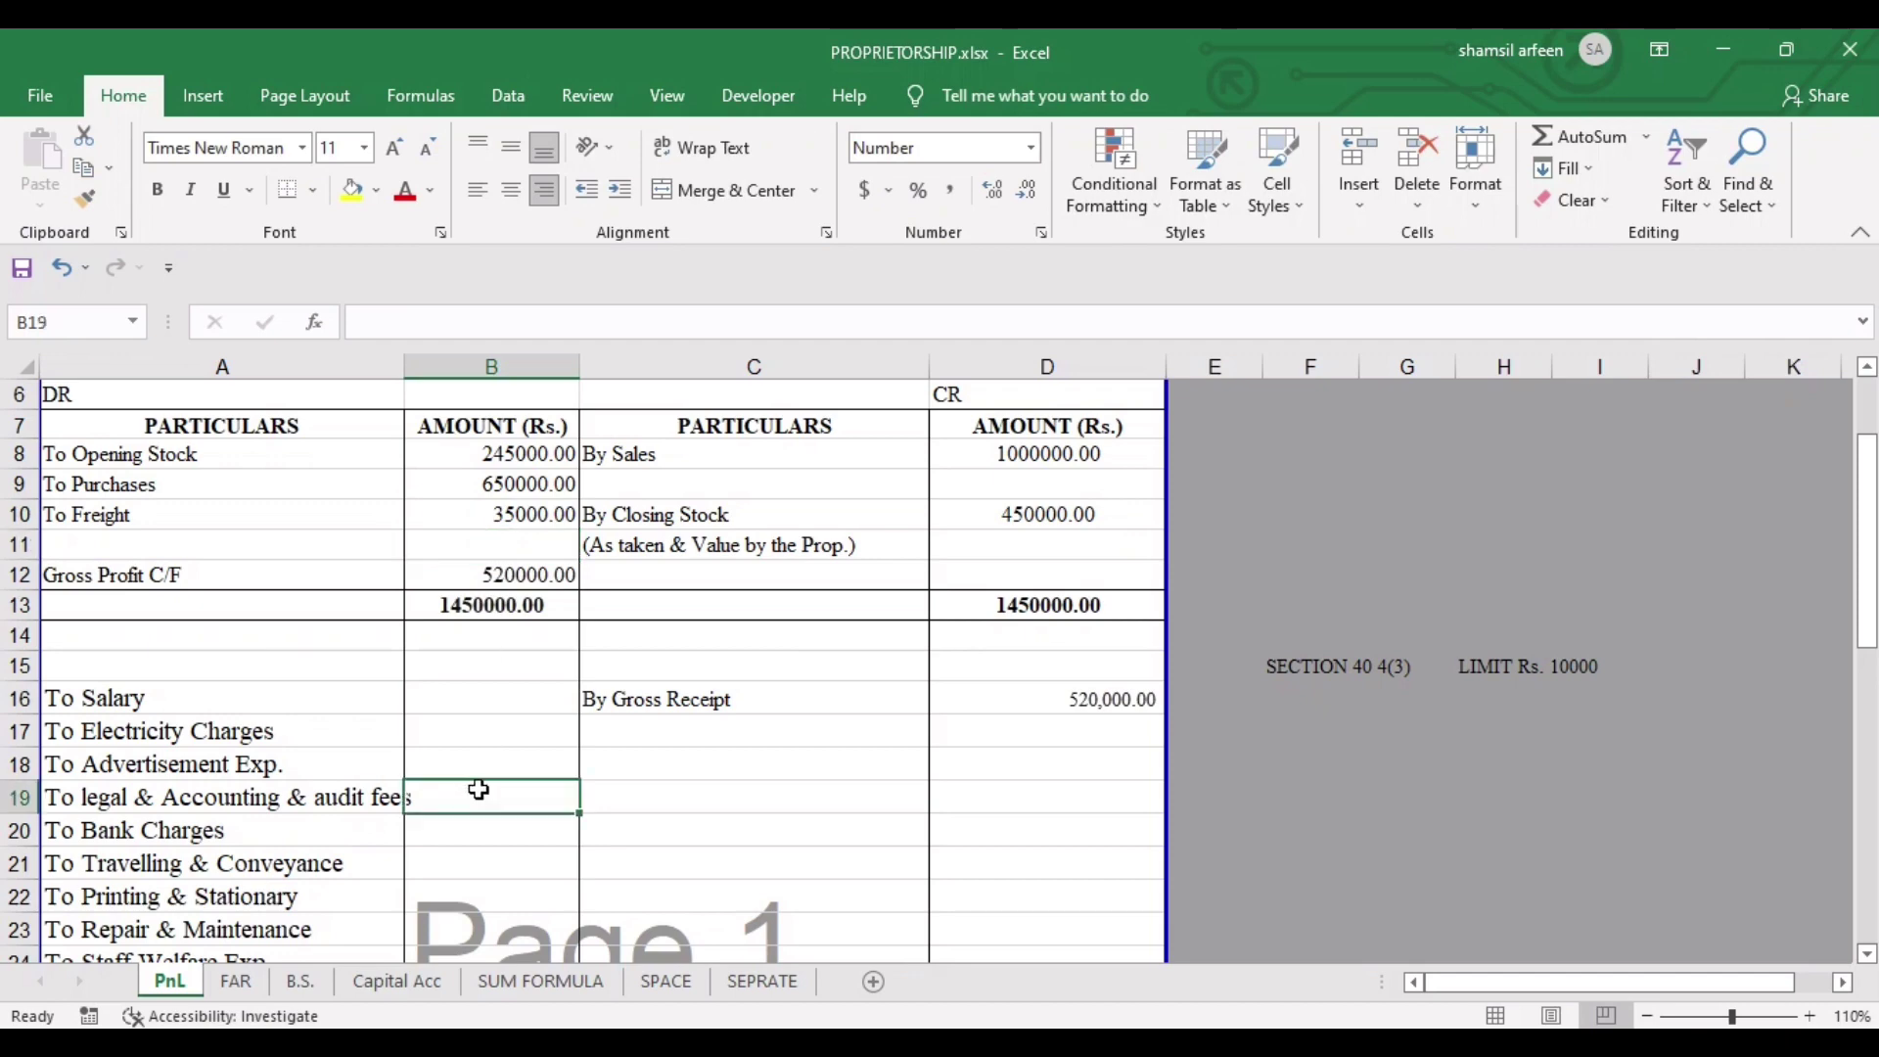
pyautogui.press('Down')
pyautogui.press('Down')
pyautogui.press('Down')
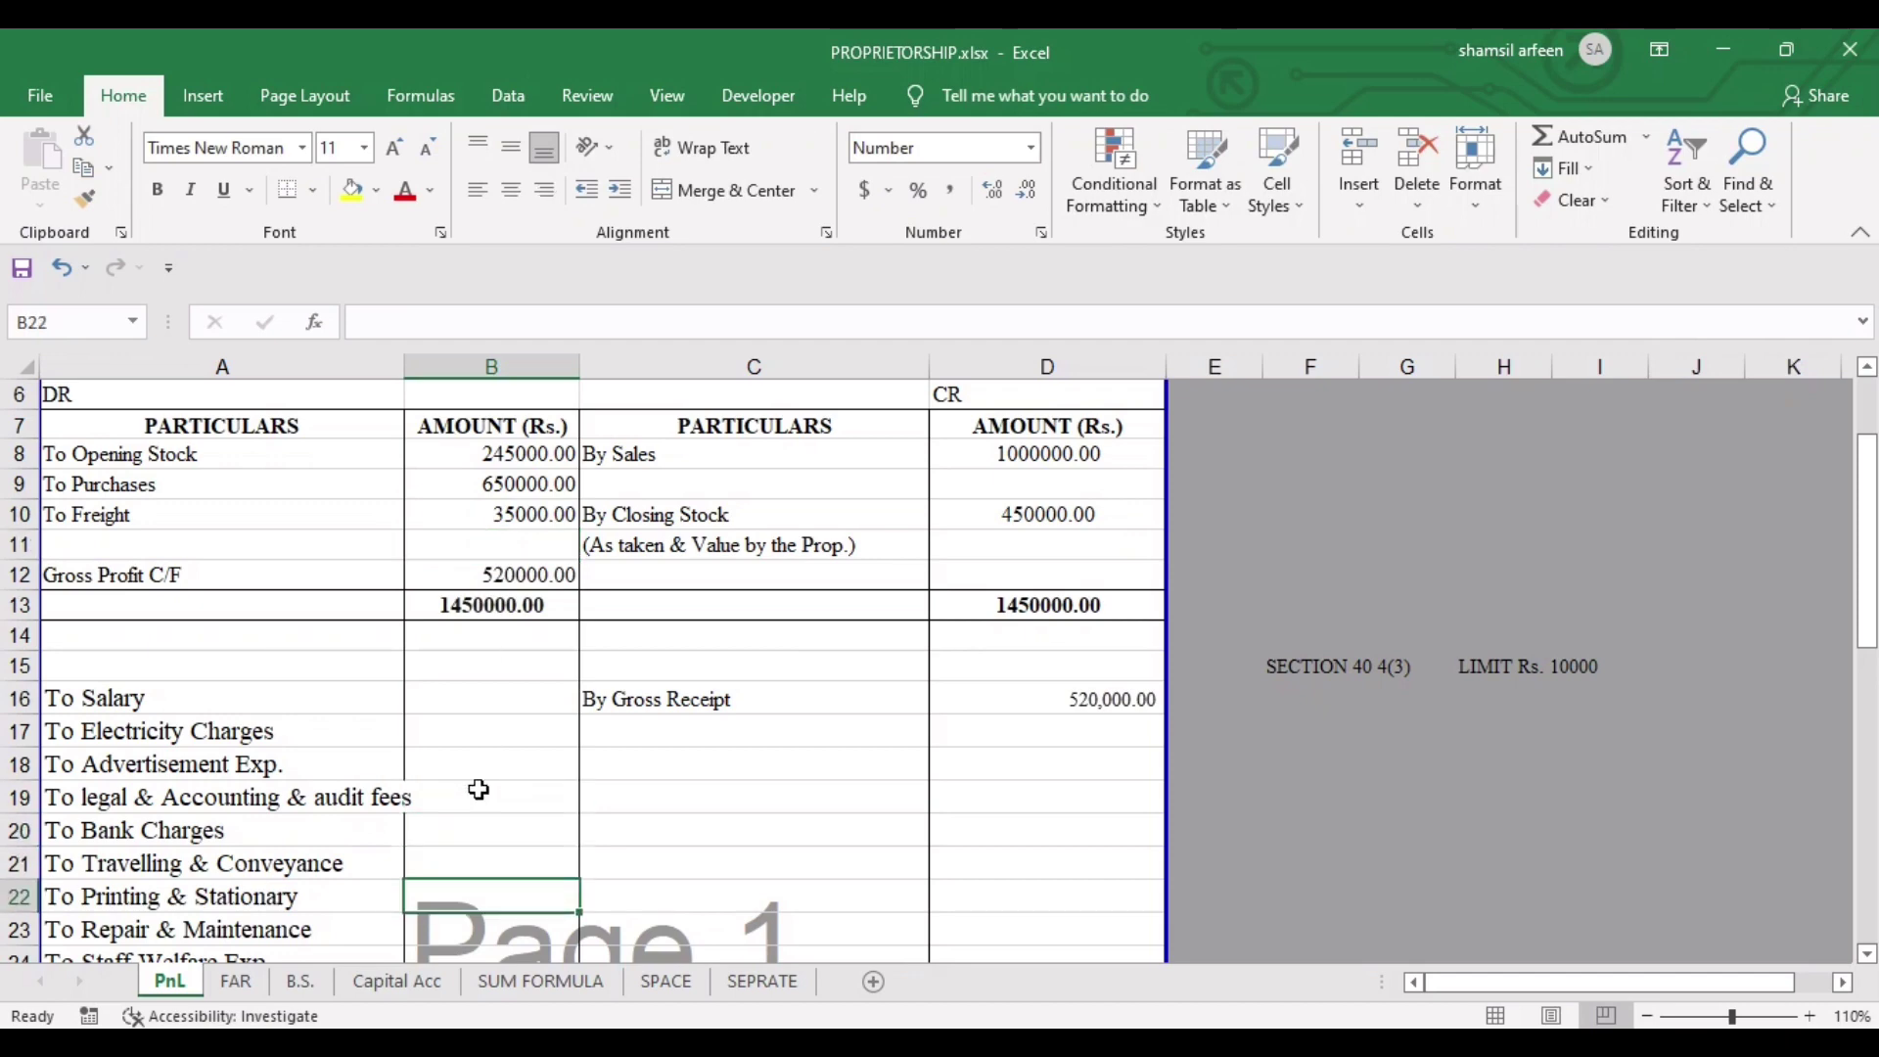
pyautogui.press('Down')
pyautogui.press('Down')
pyautogui.press('Down')
pyautogui.press('Up')
pyautogui.press('Up')
pyautogui.press('Up')
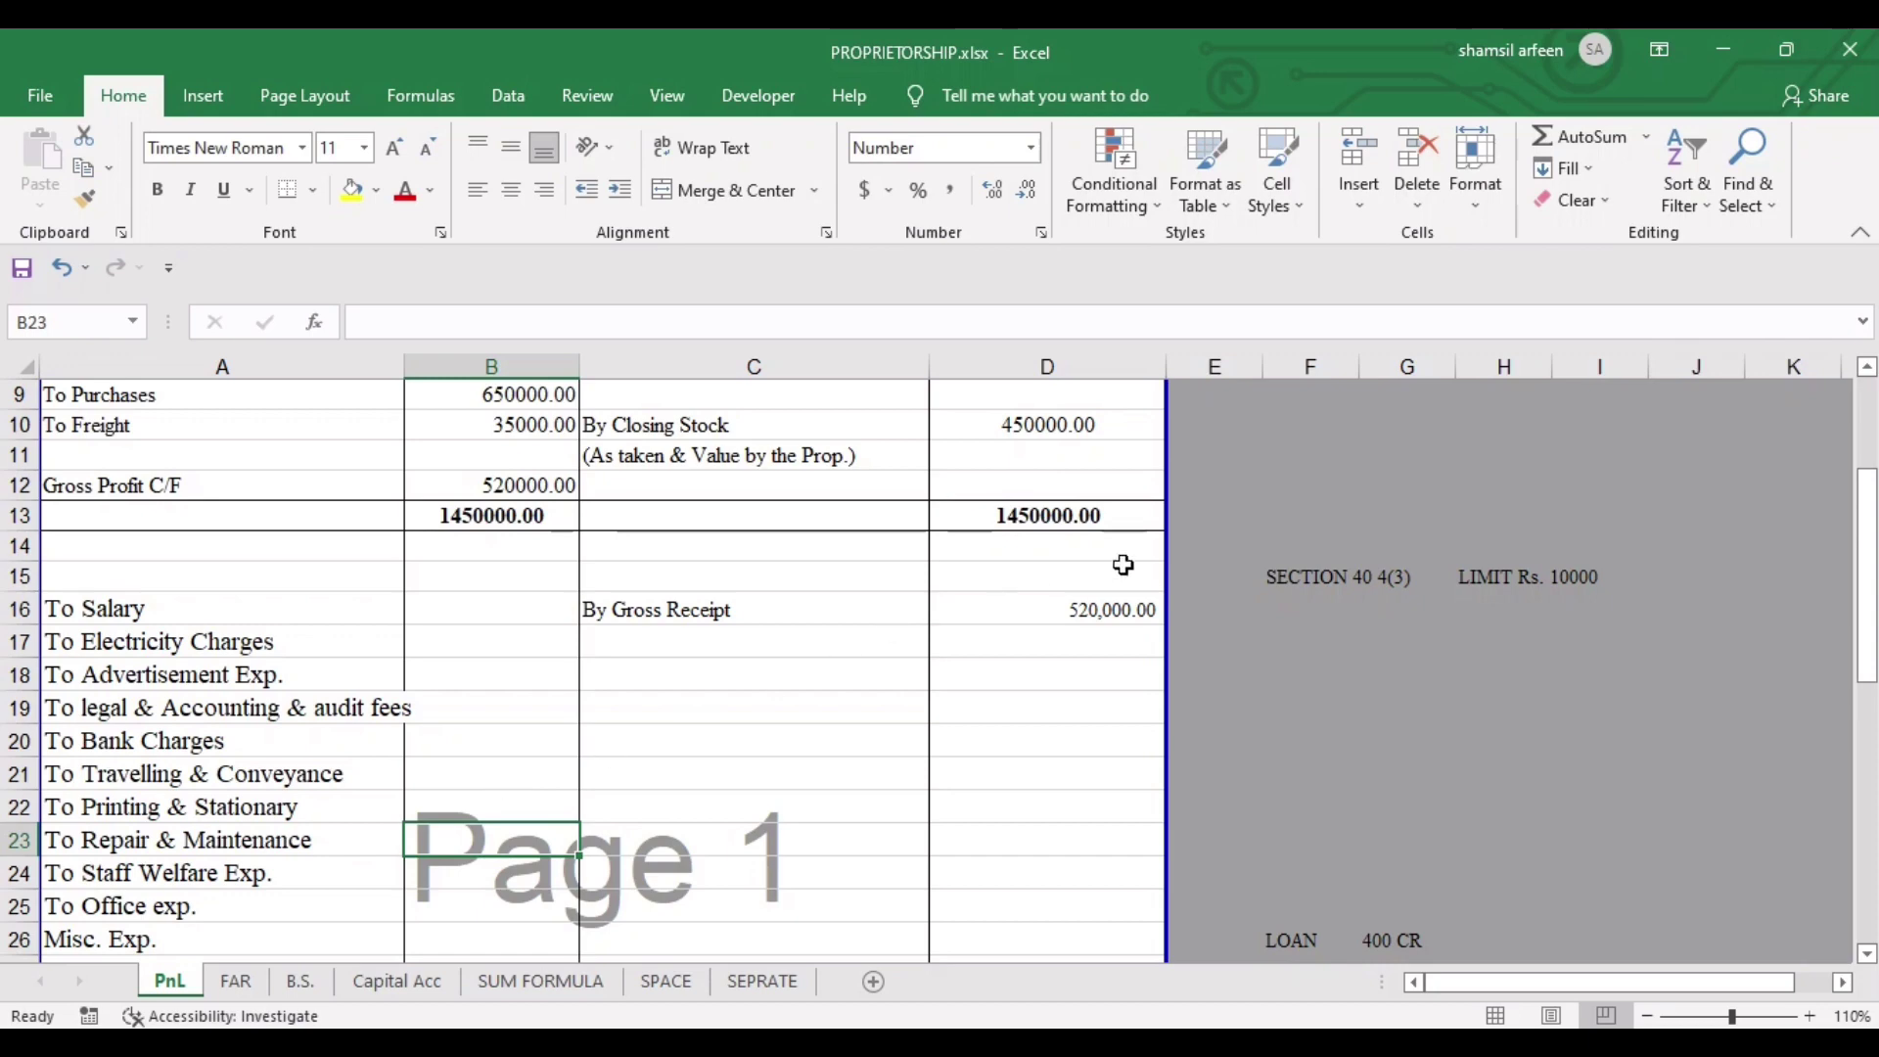
pyautogui.click(1297, 572)
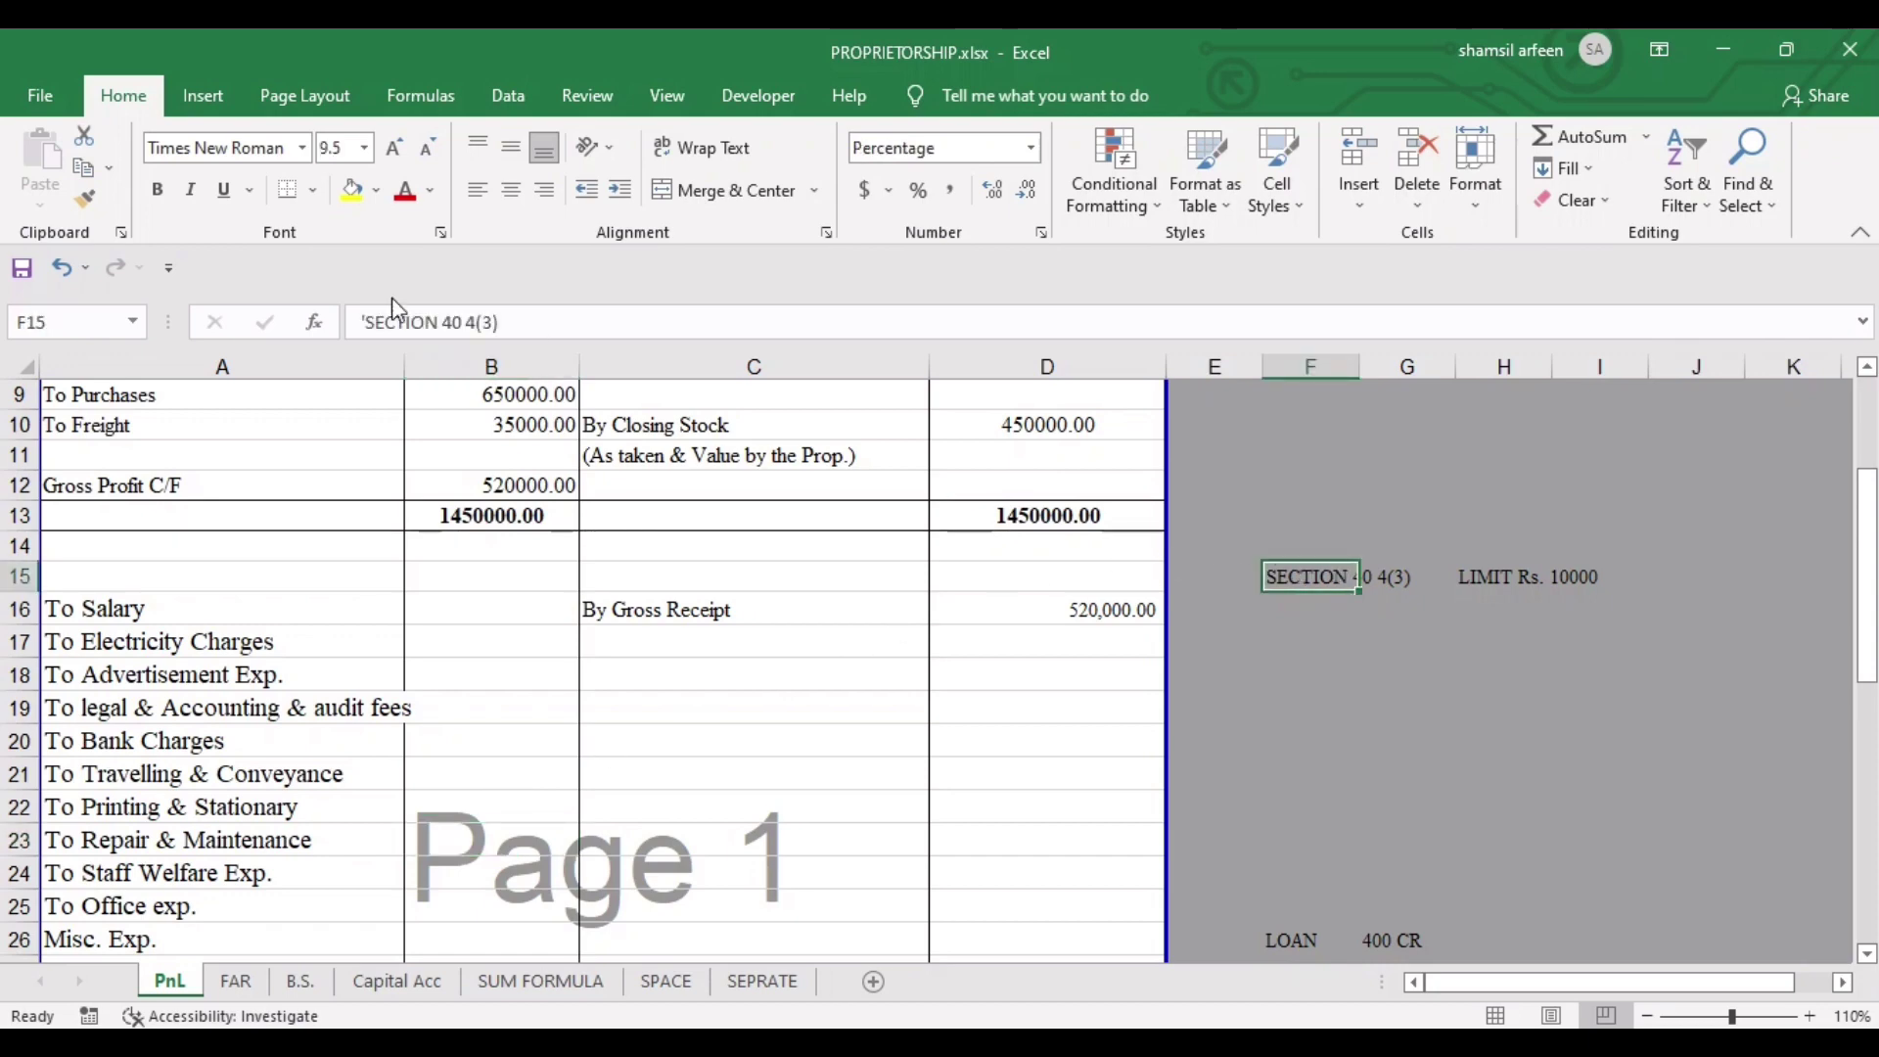
pyautogui.click(365, 148)
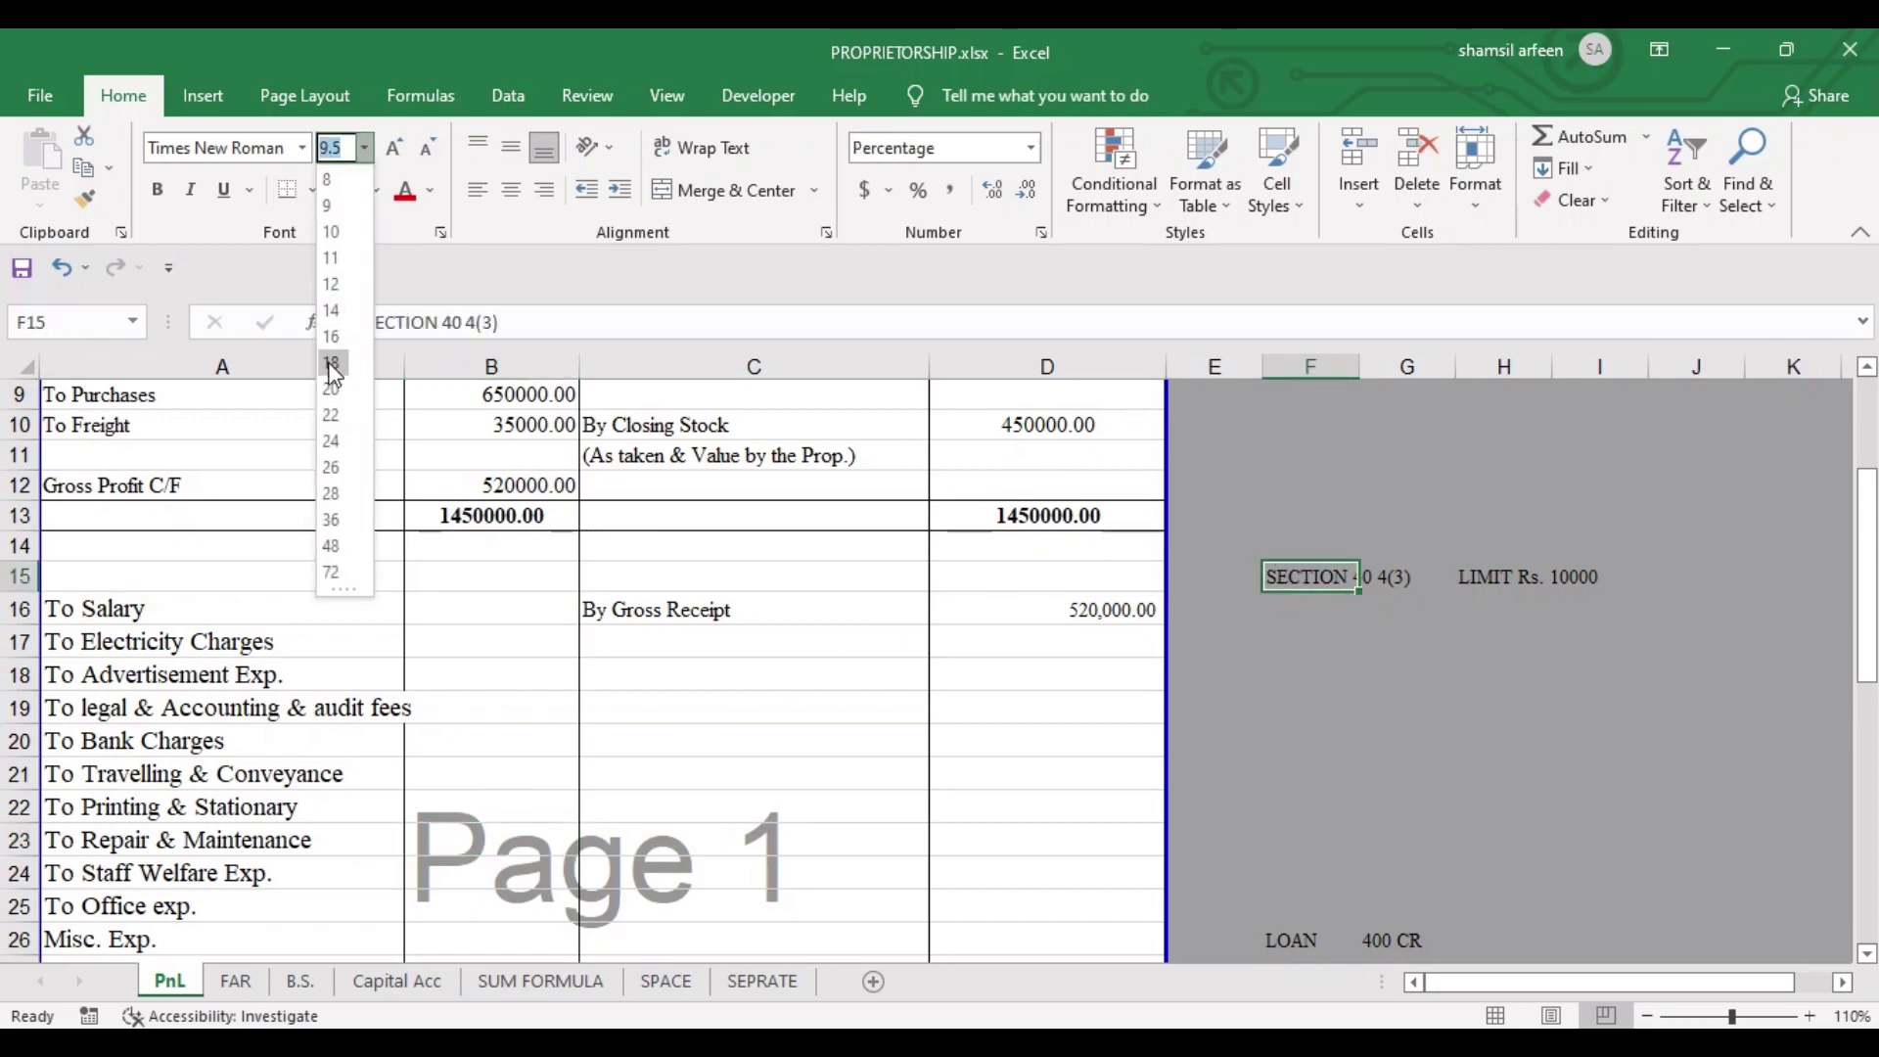
# Set the F15 note to font size 22 and widen column F to fit it.
pyautogui.click(333, 415)
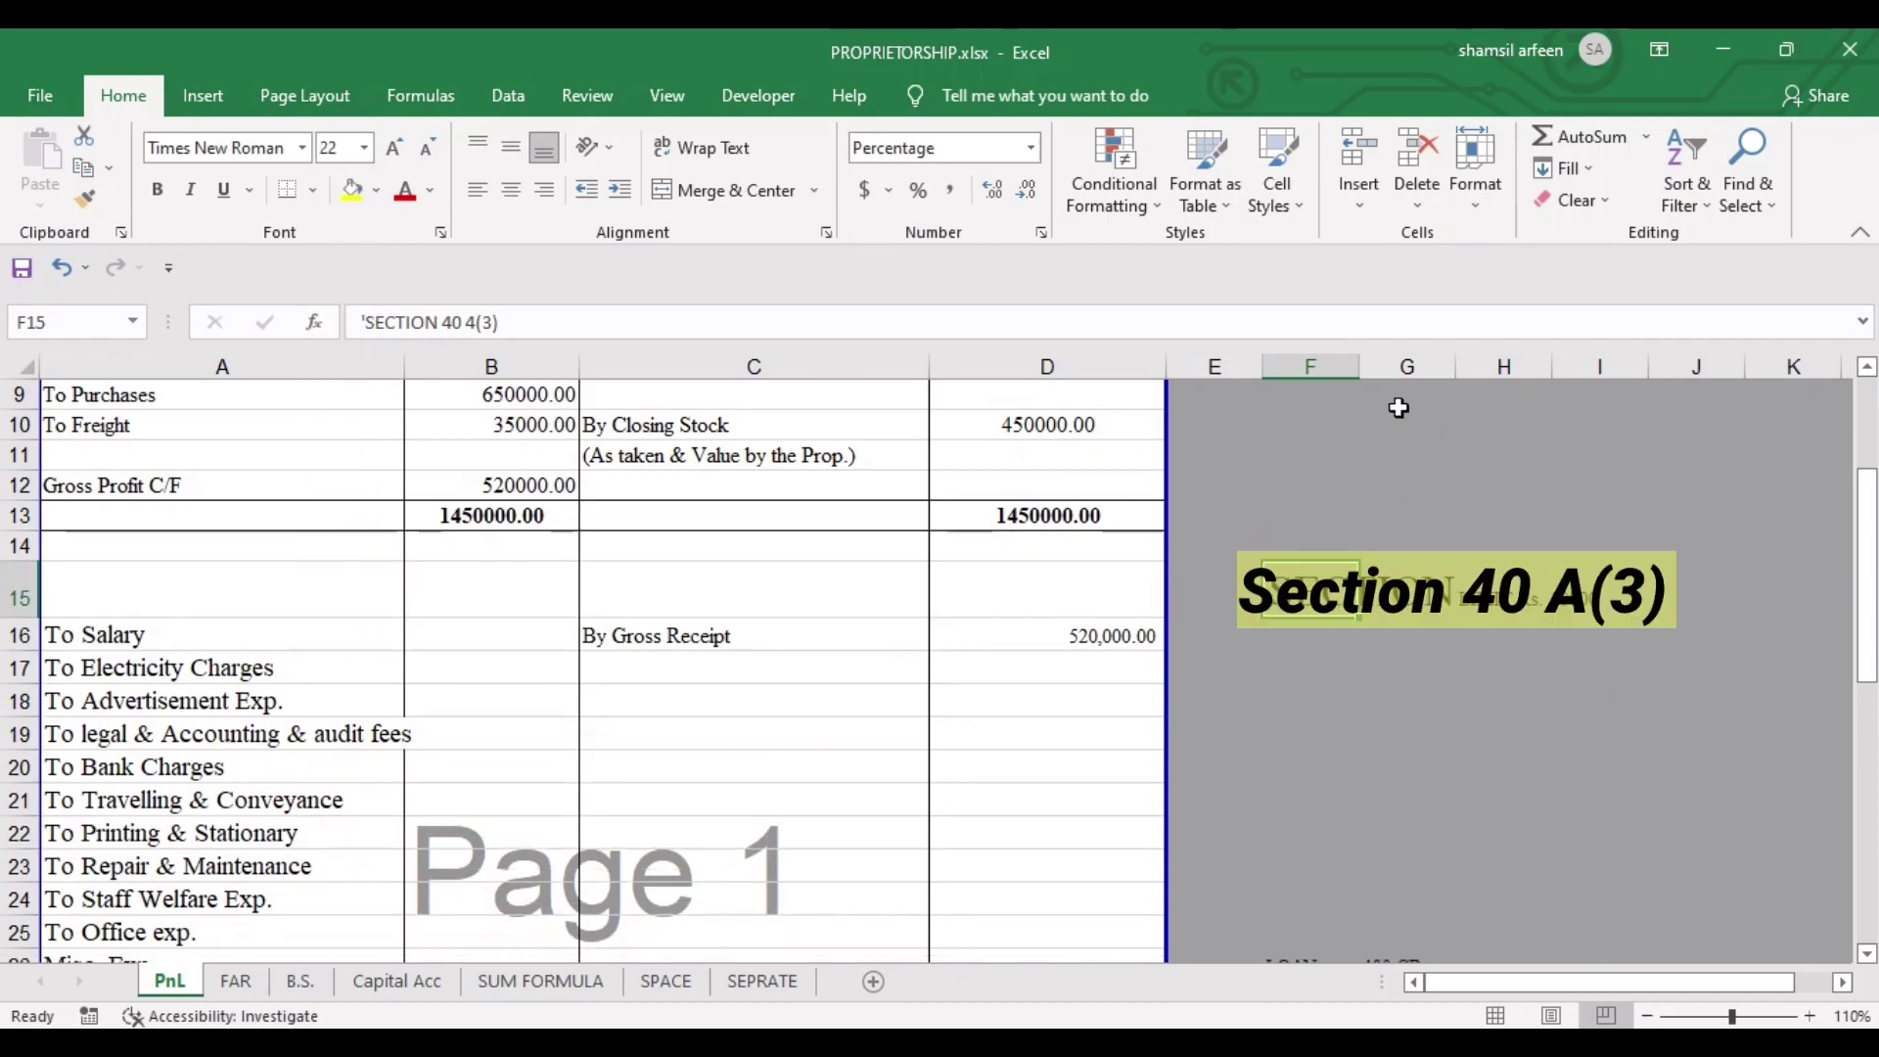
pyautogui.moveTo(1356, 369); pyautogui.dragTo(1611, 368)
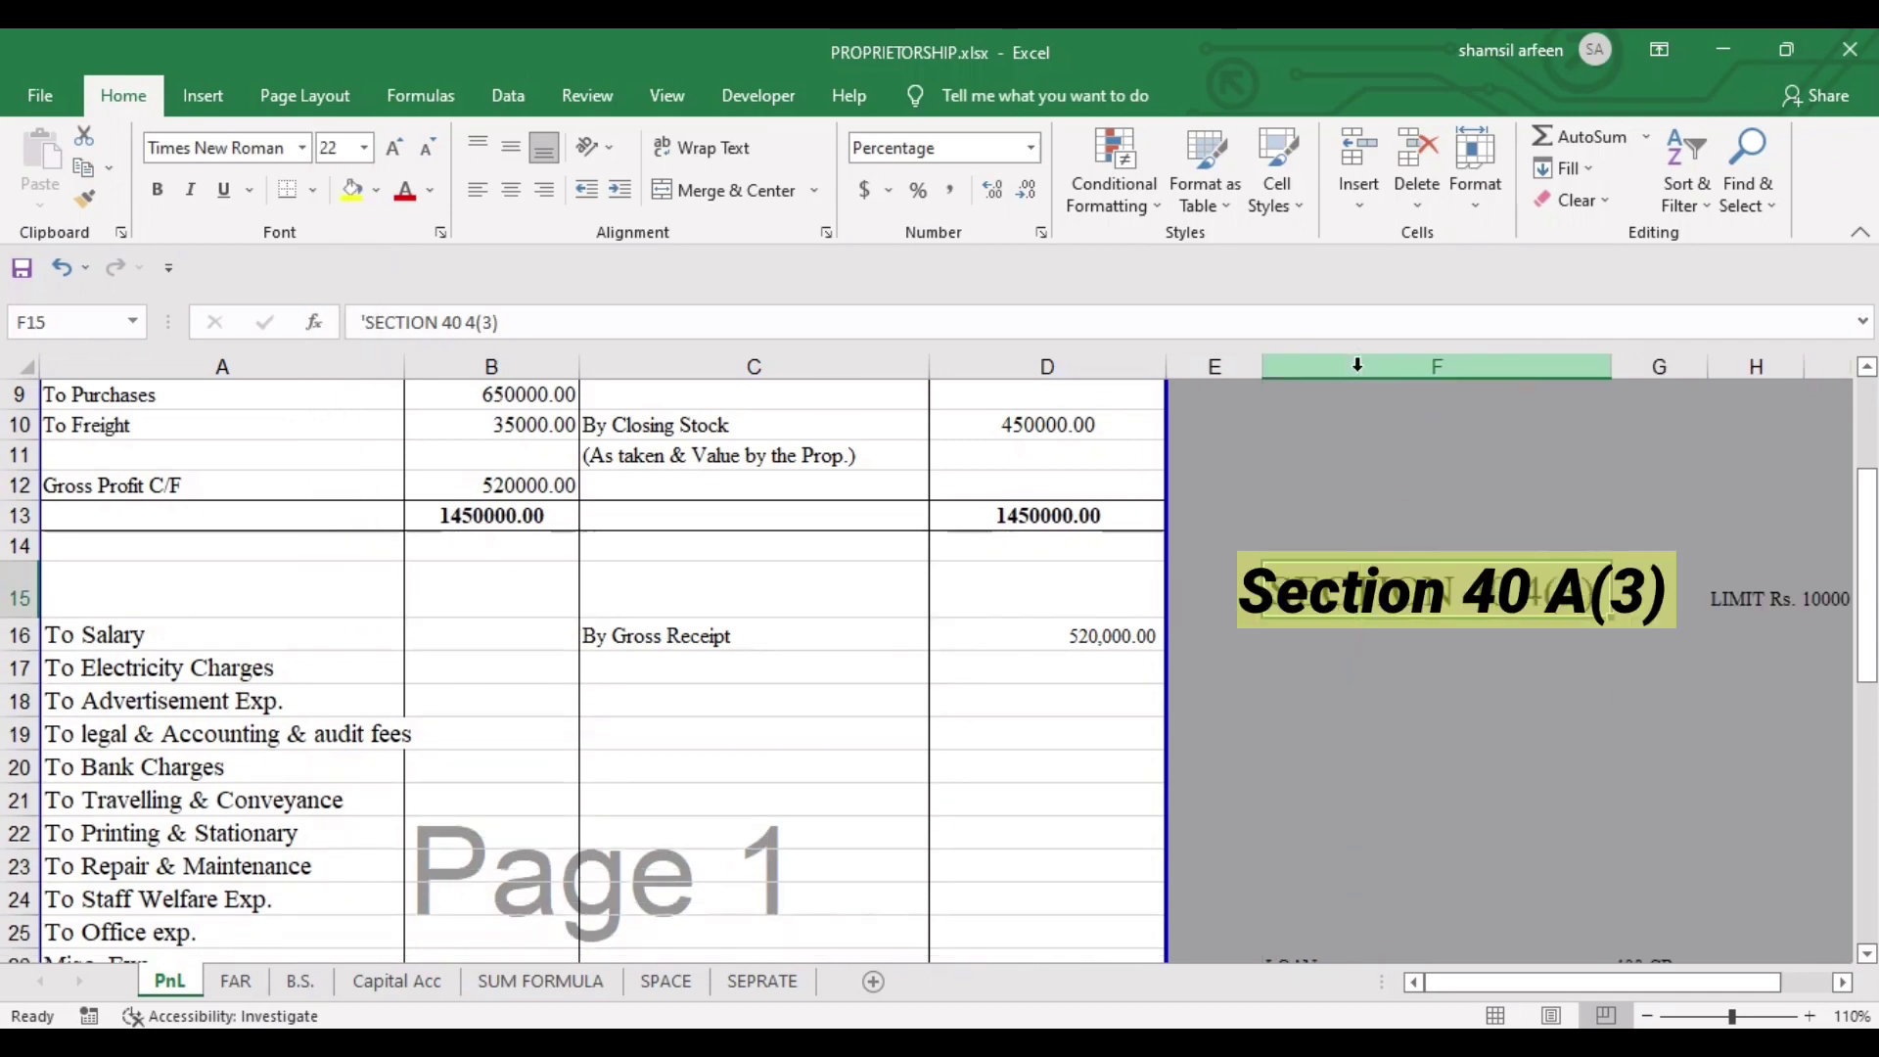
pyautogui.click(1502, 664)
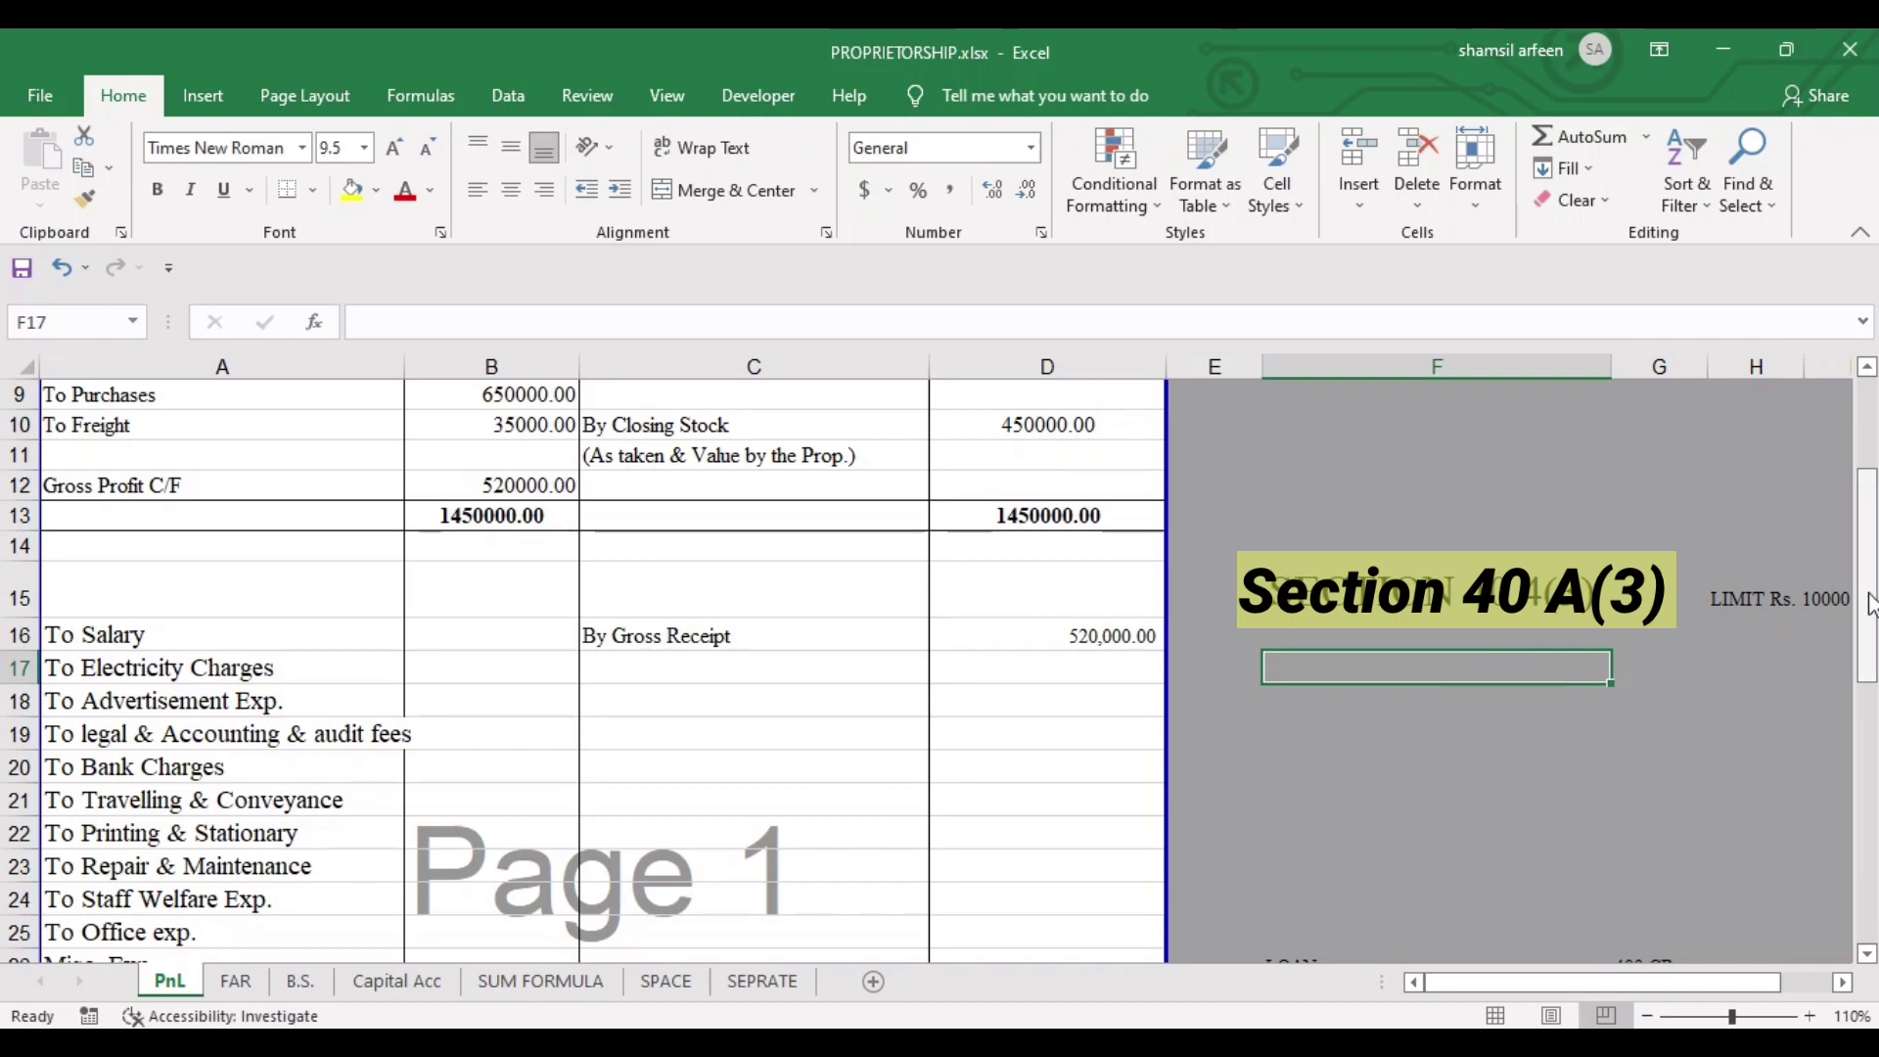
pyautogui.moveTo(1867, 608); pyautogui.dragTo(1869, 641)
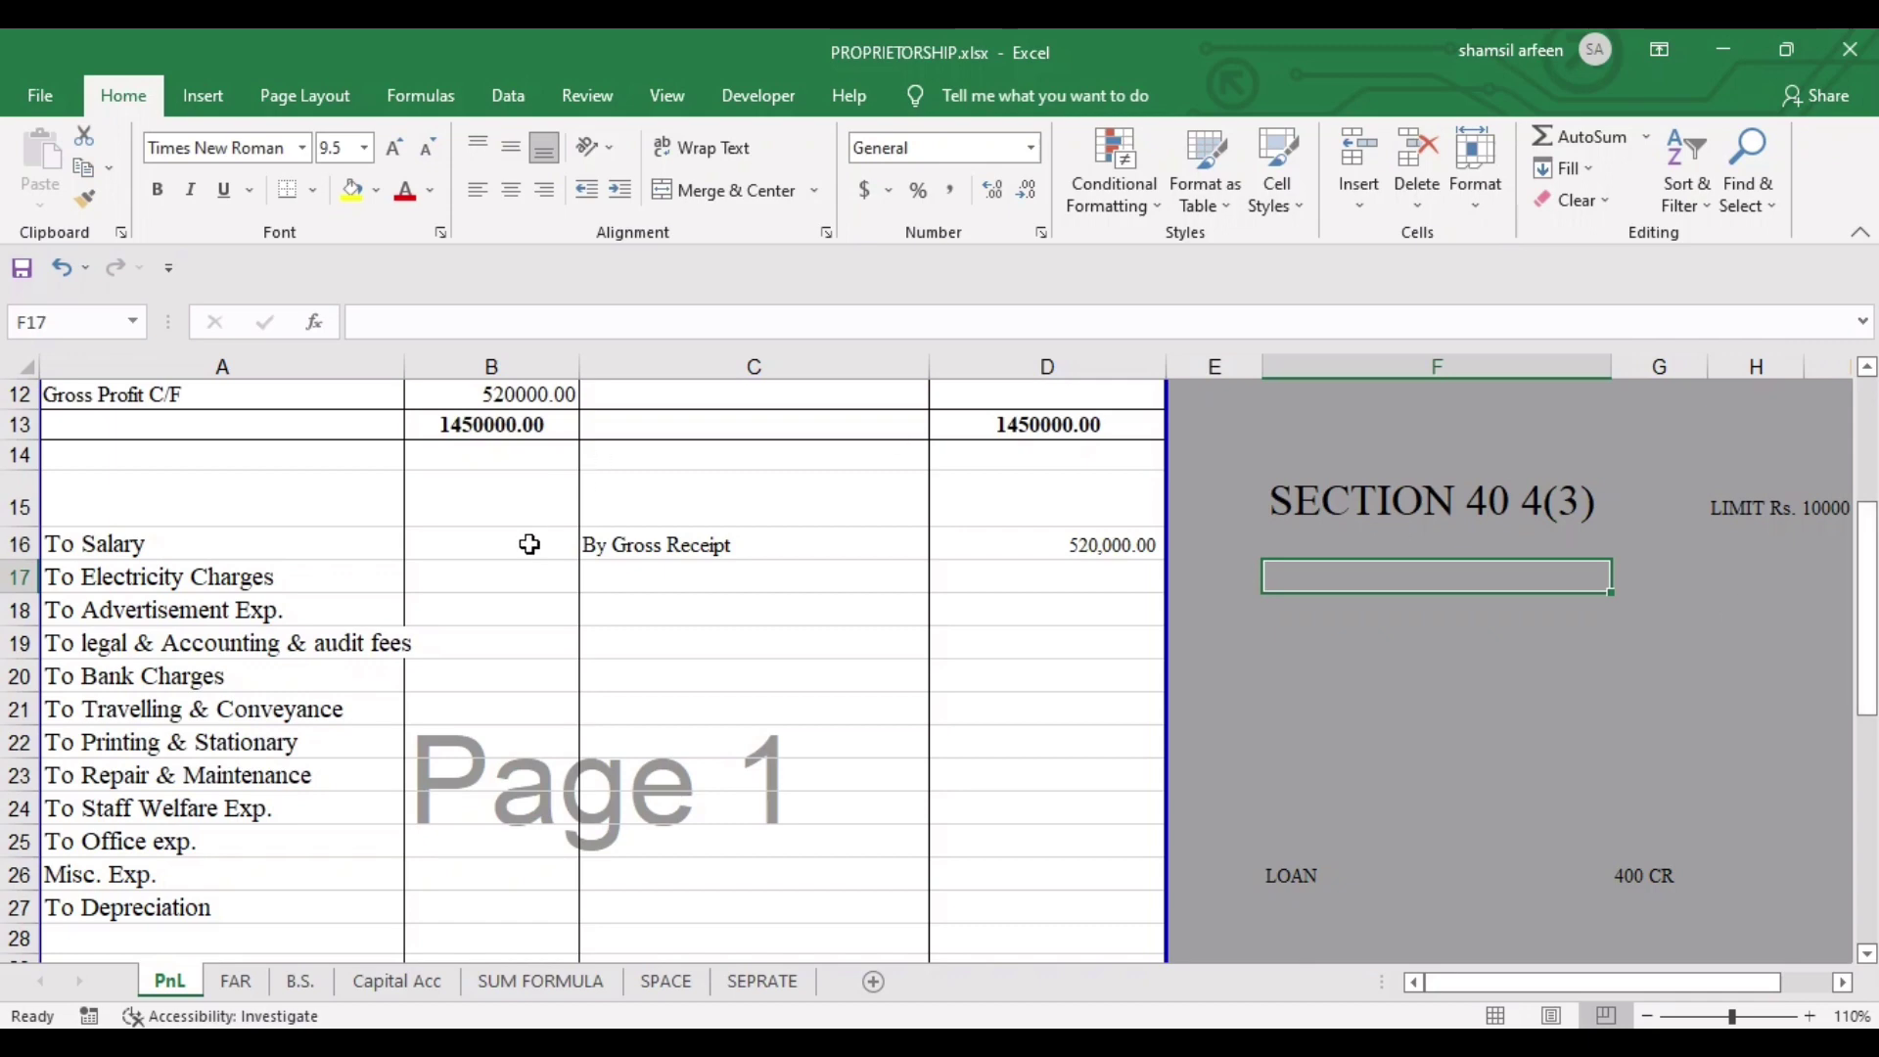
# Enter =RANDBETWEEN(5000,10000) in the Salary amount cell B16.
pyautogui.click(199, 546)
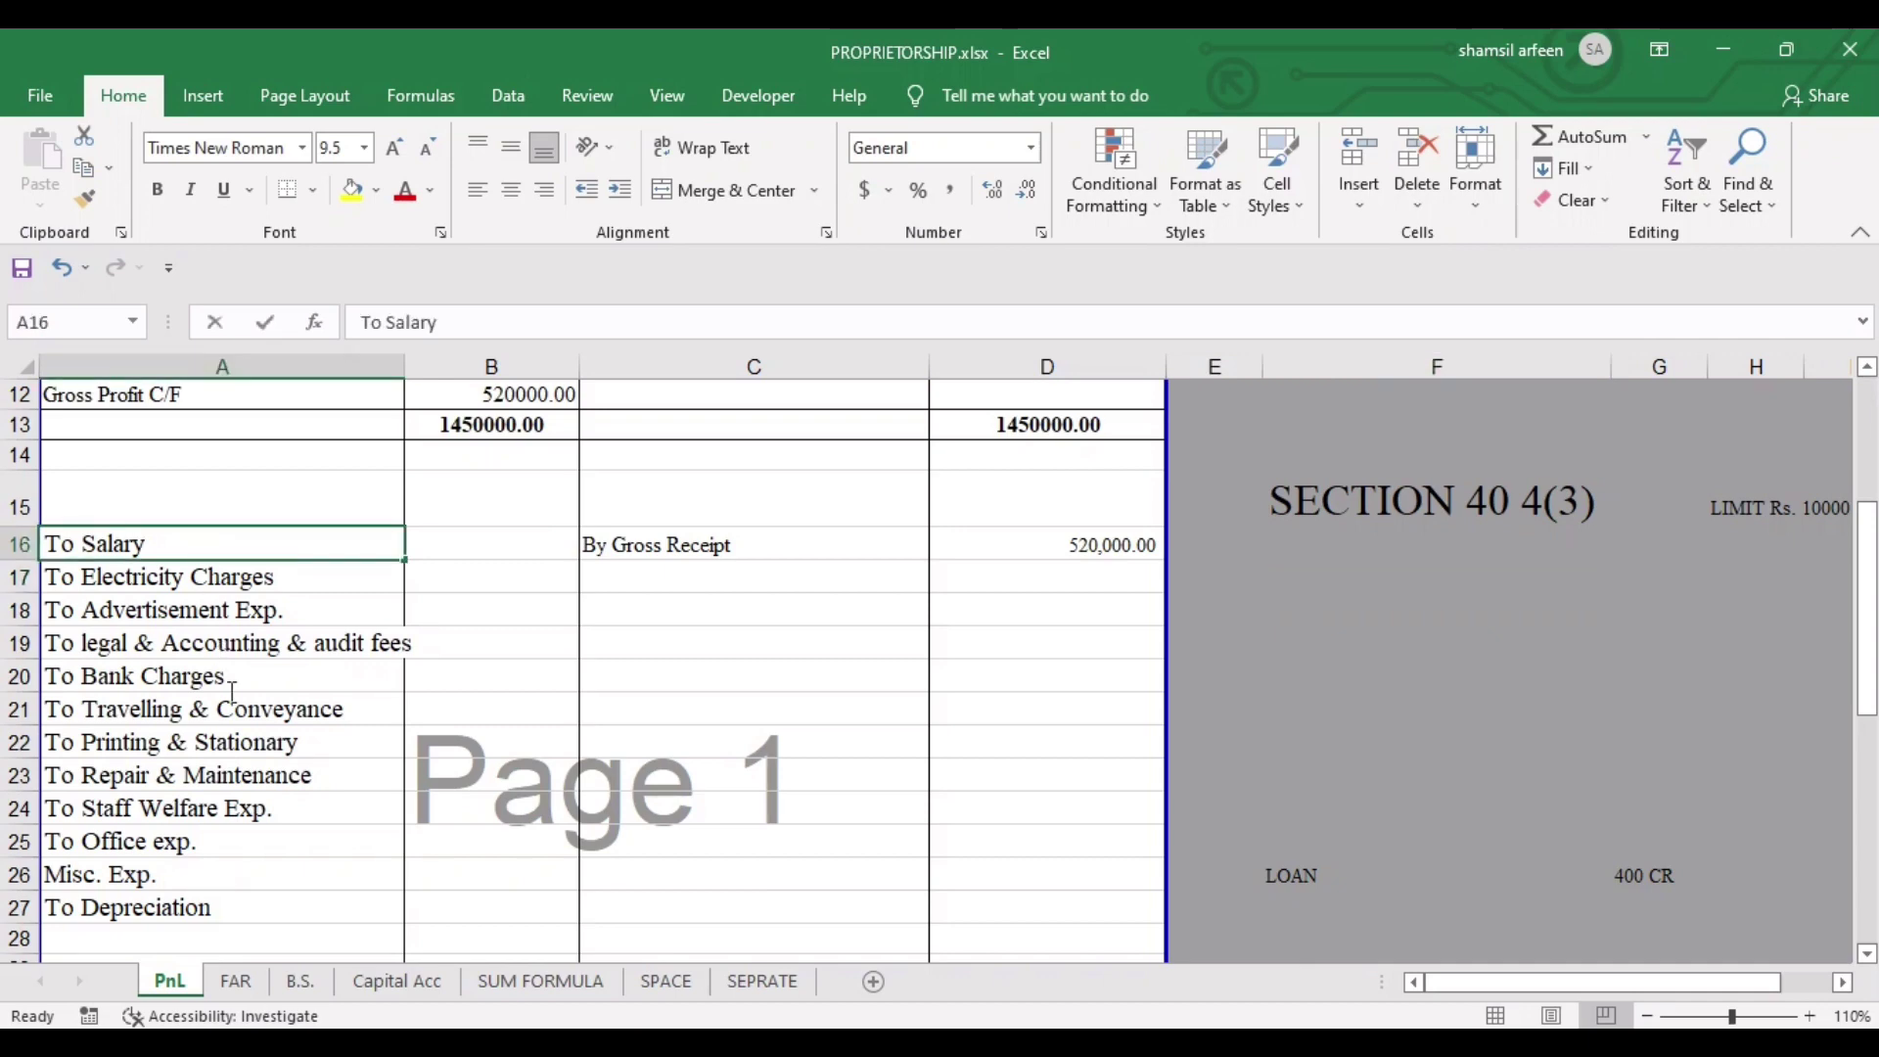
pyautogui.press('F2')
pyautogui.click(232, 735)
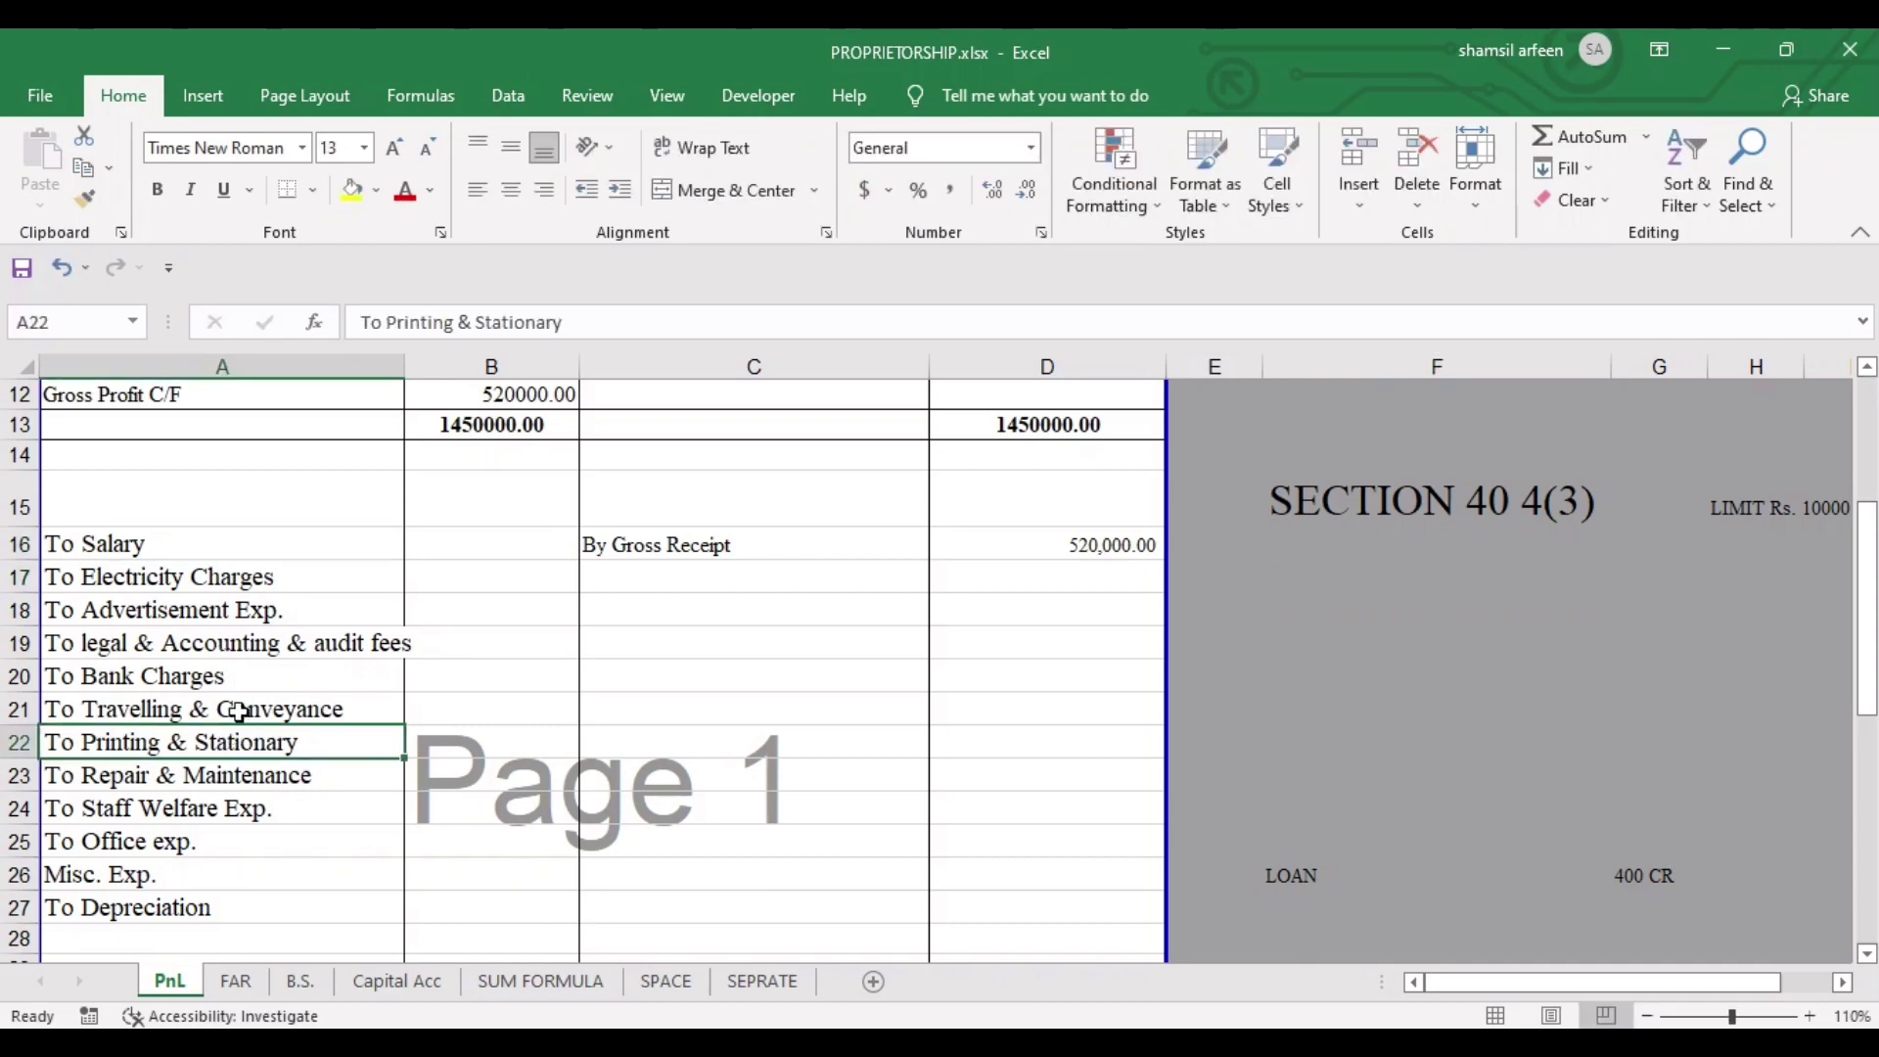
pyautogui.click(476, 546)
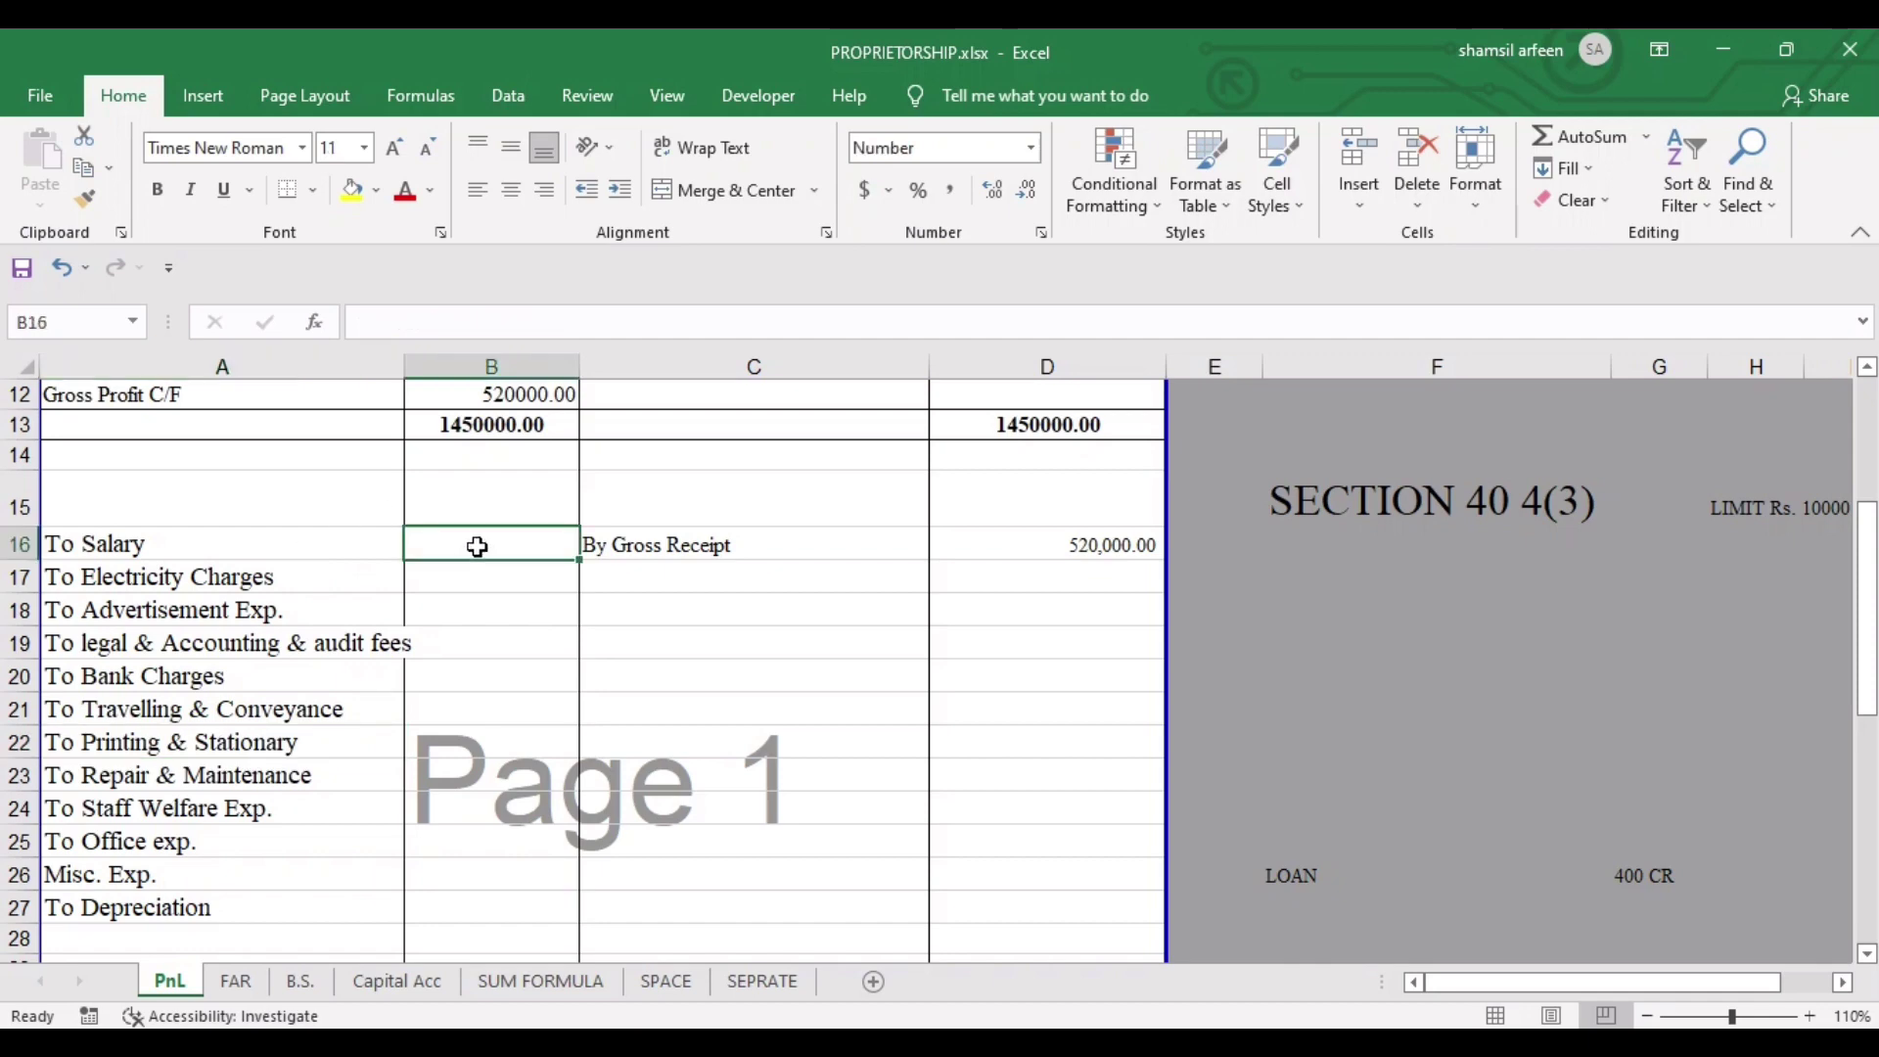
pyautogui.write('=R')
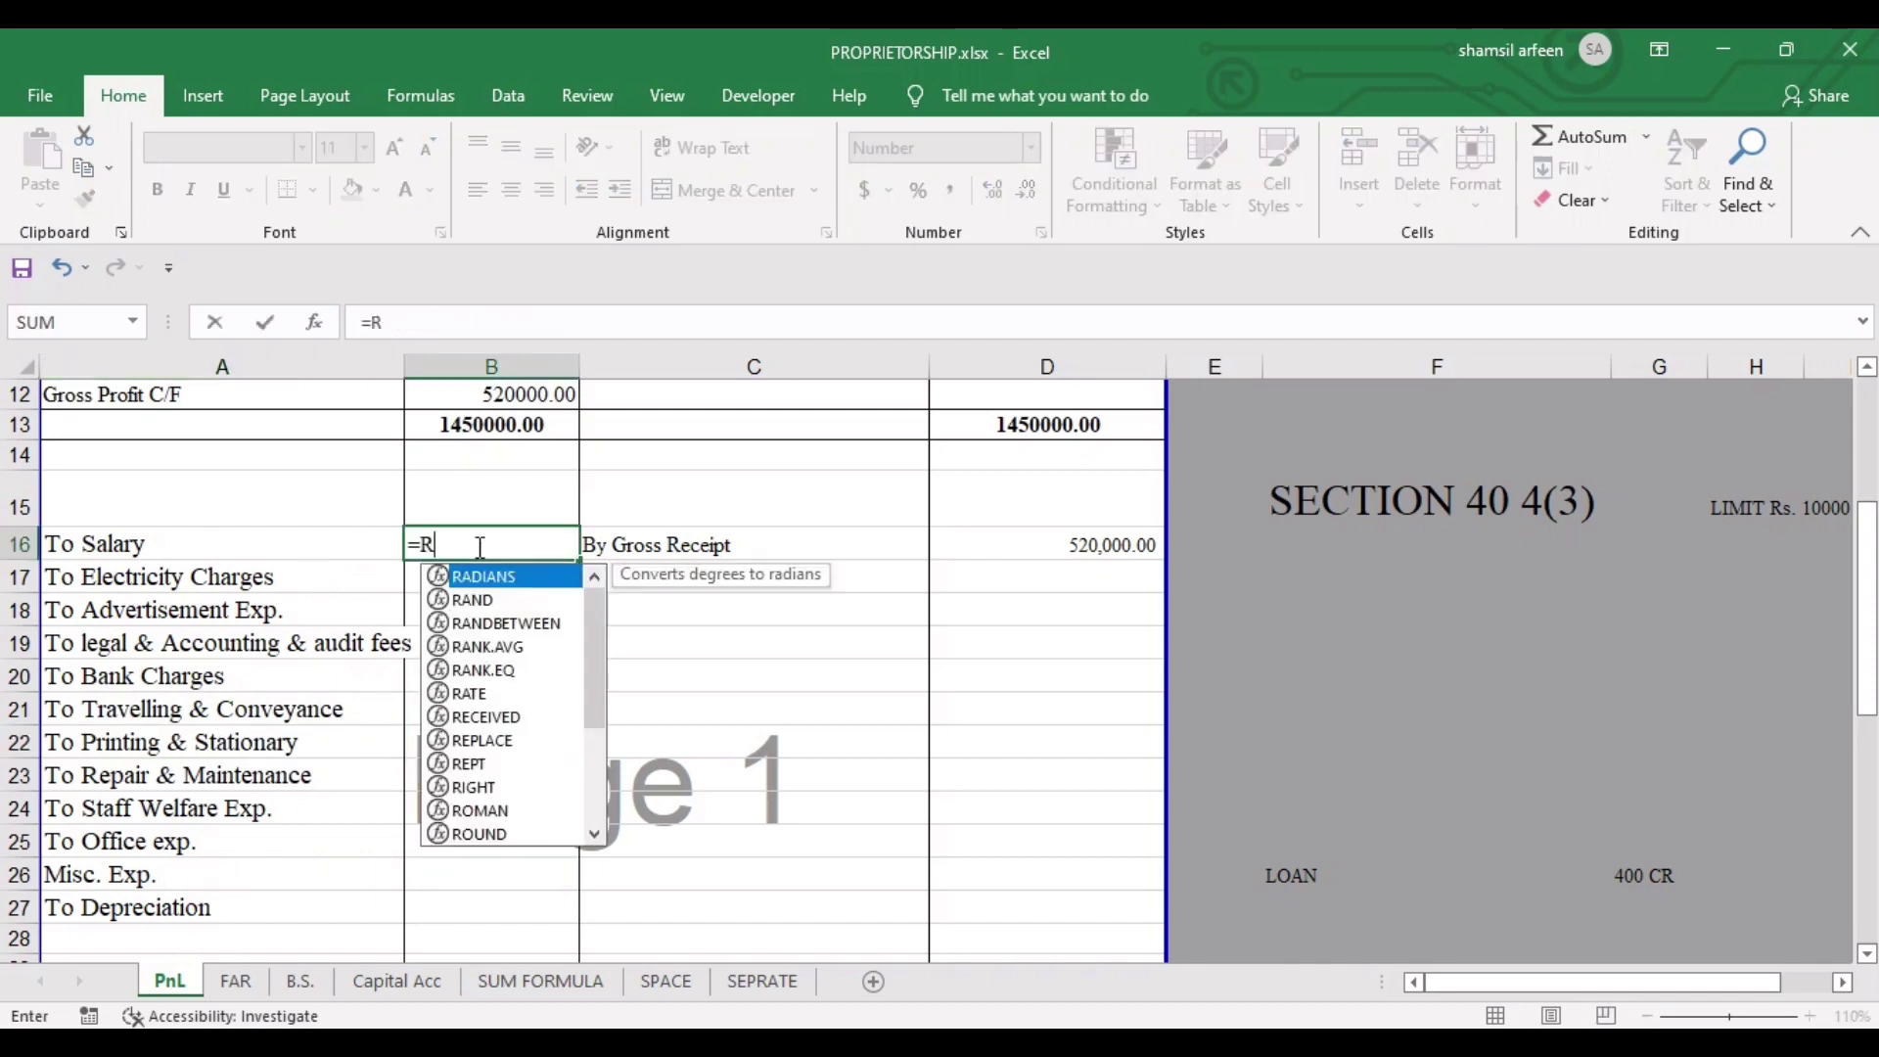
pyautogui.write('AND')
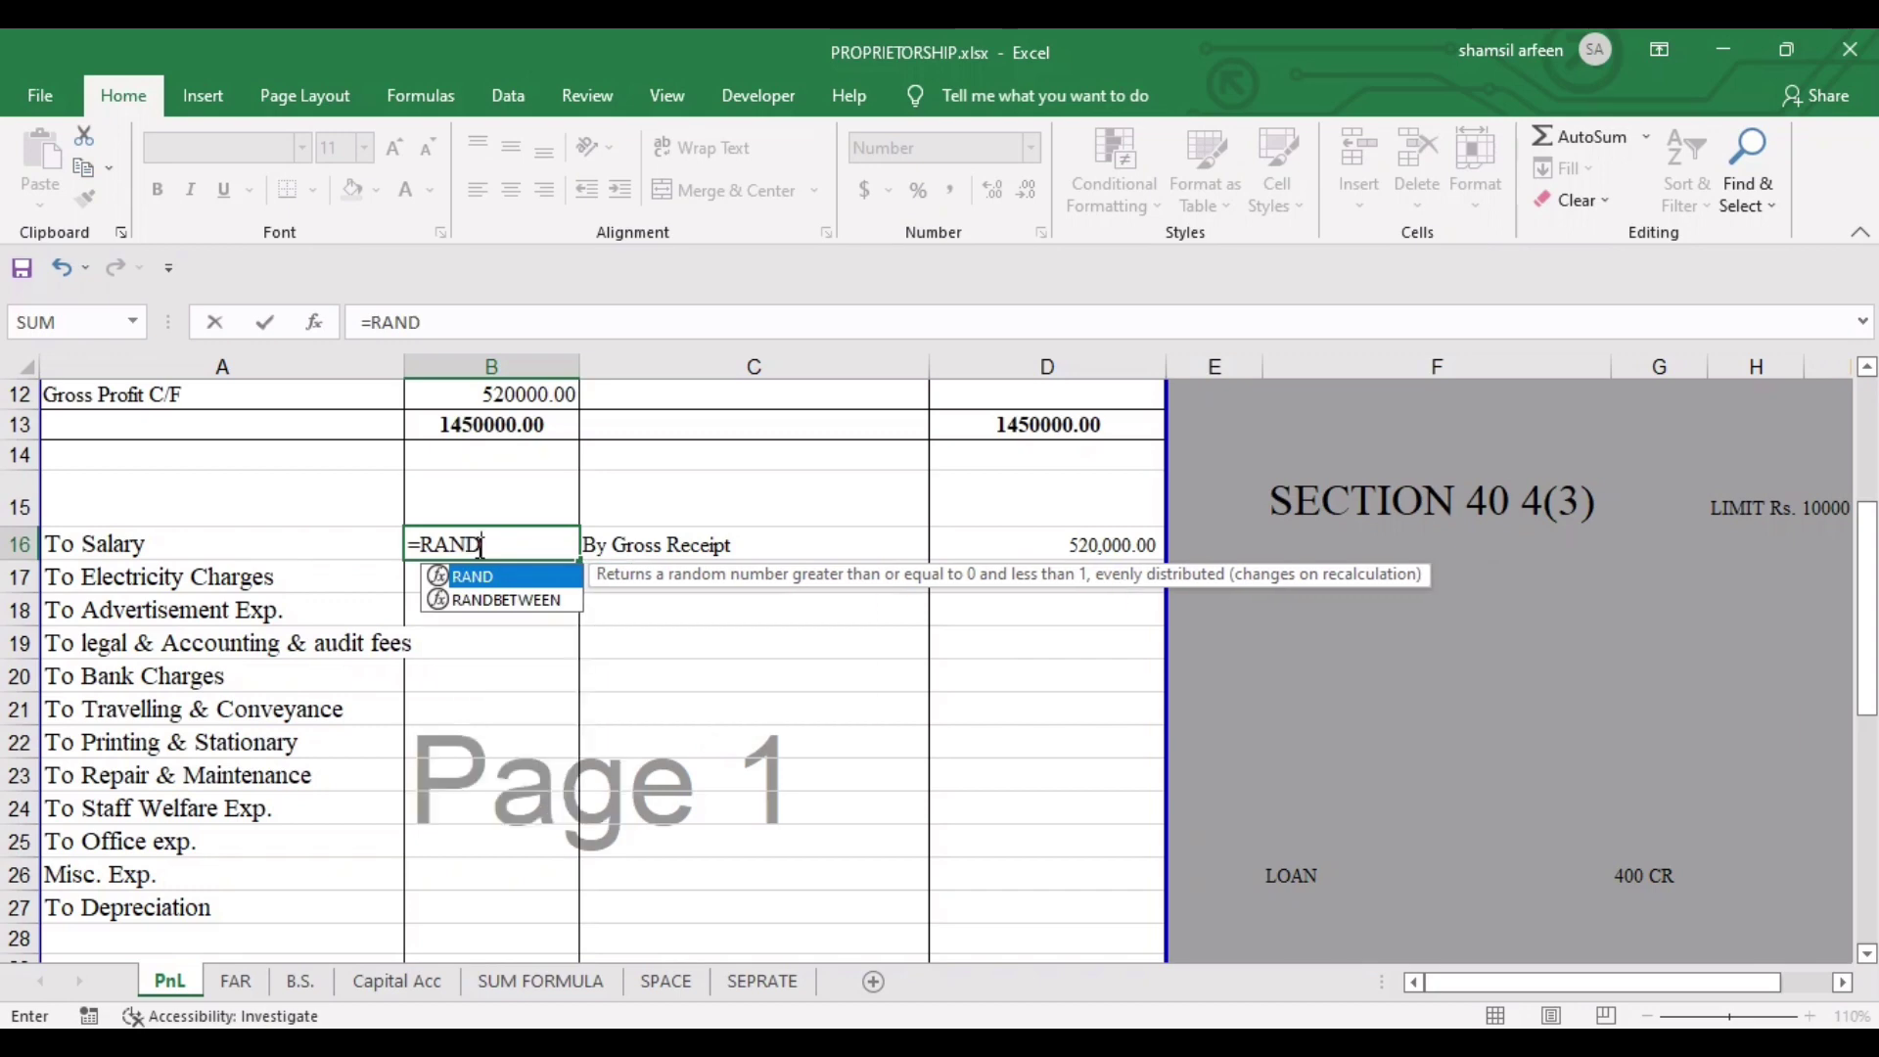
pyautogui.write('BET')
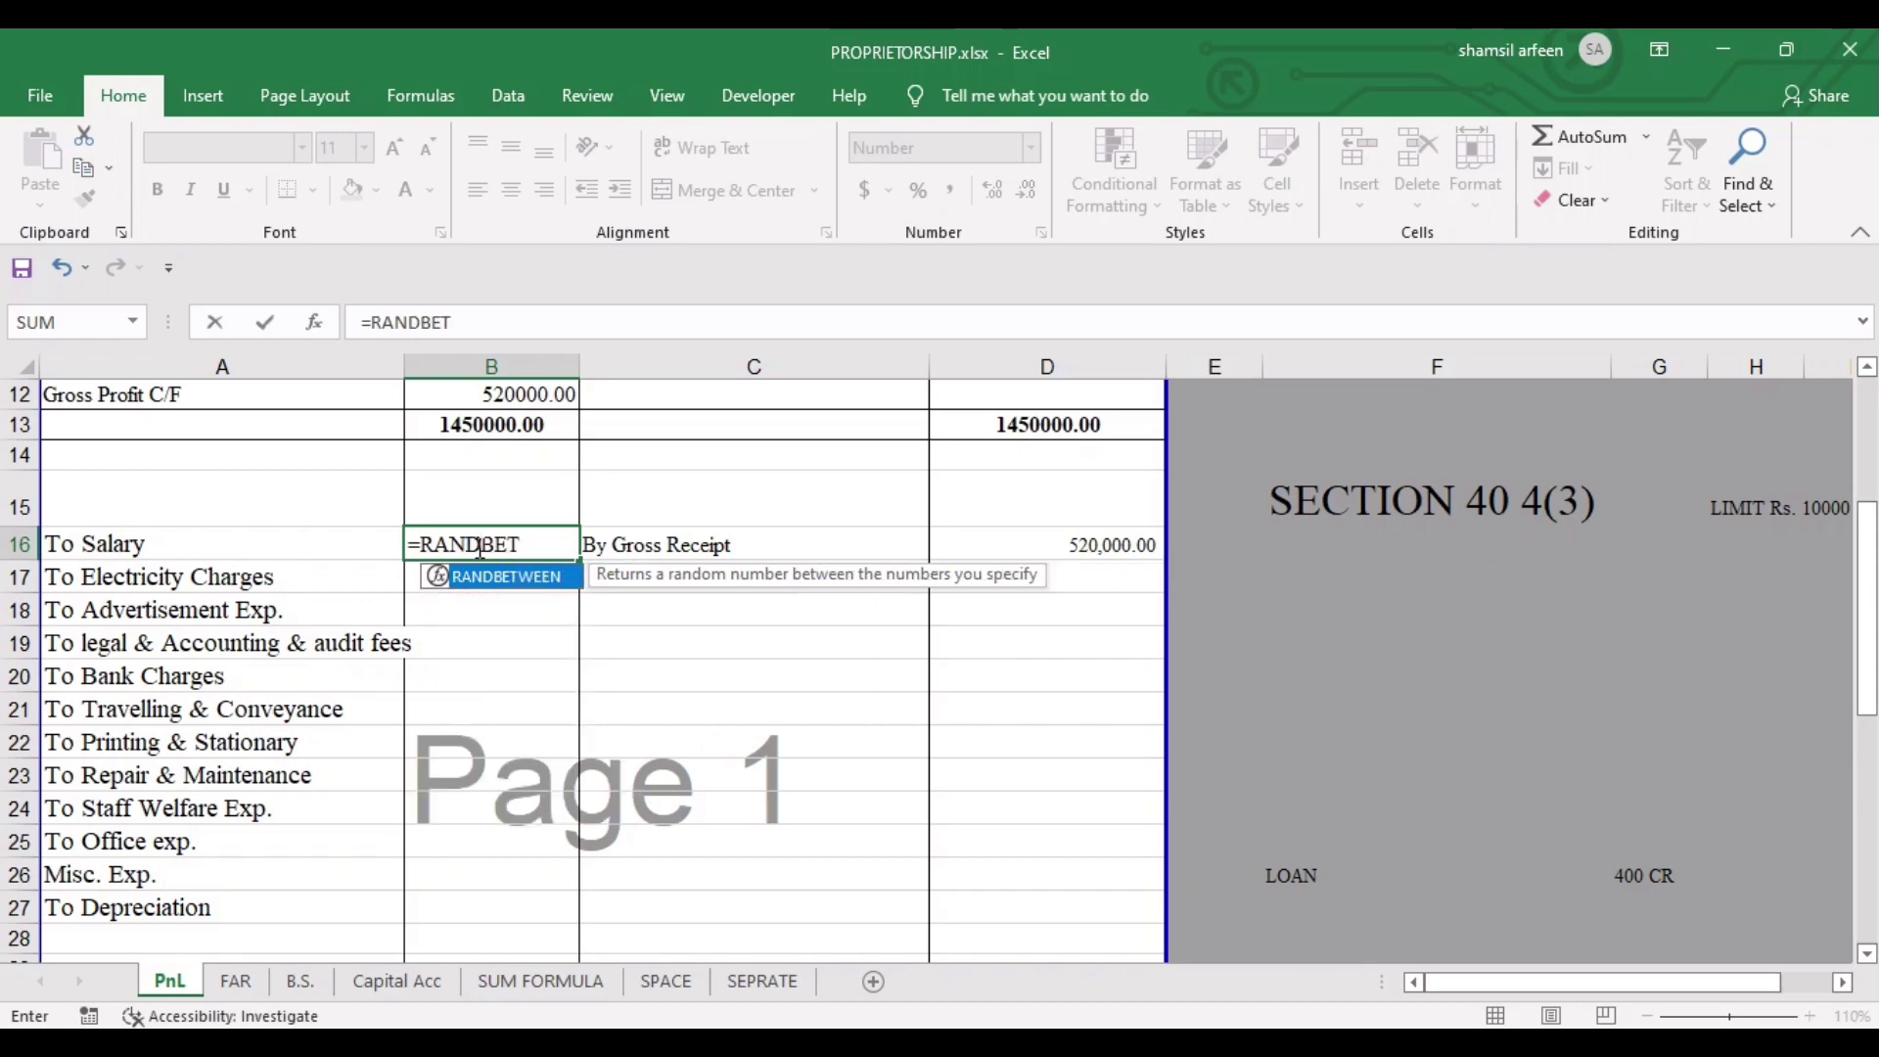
pyautogui.doubleClick(548, 579)
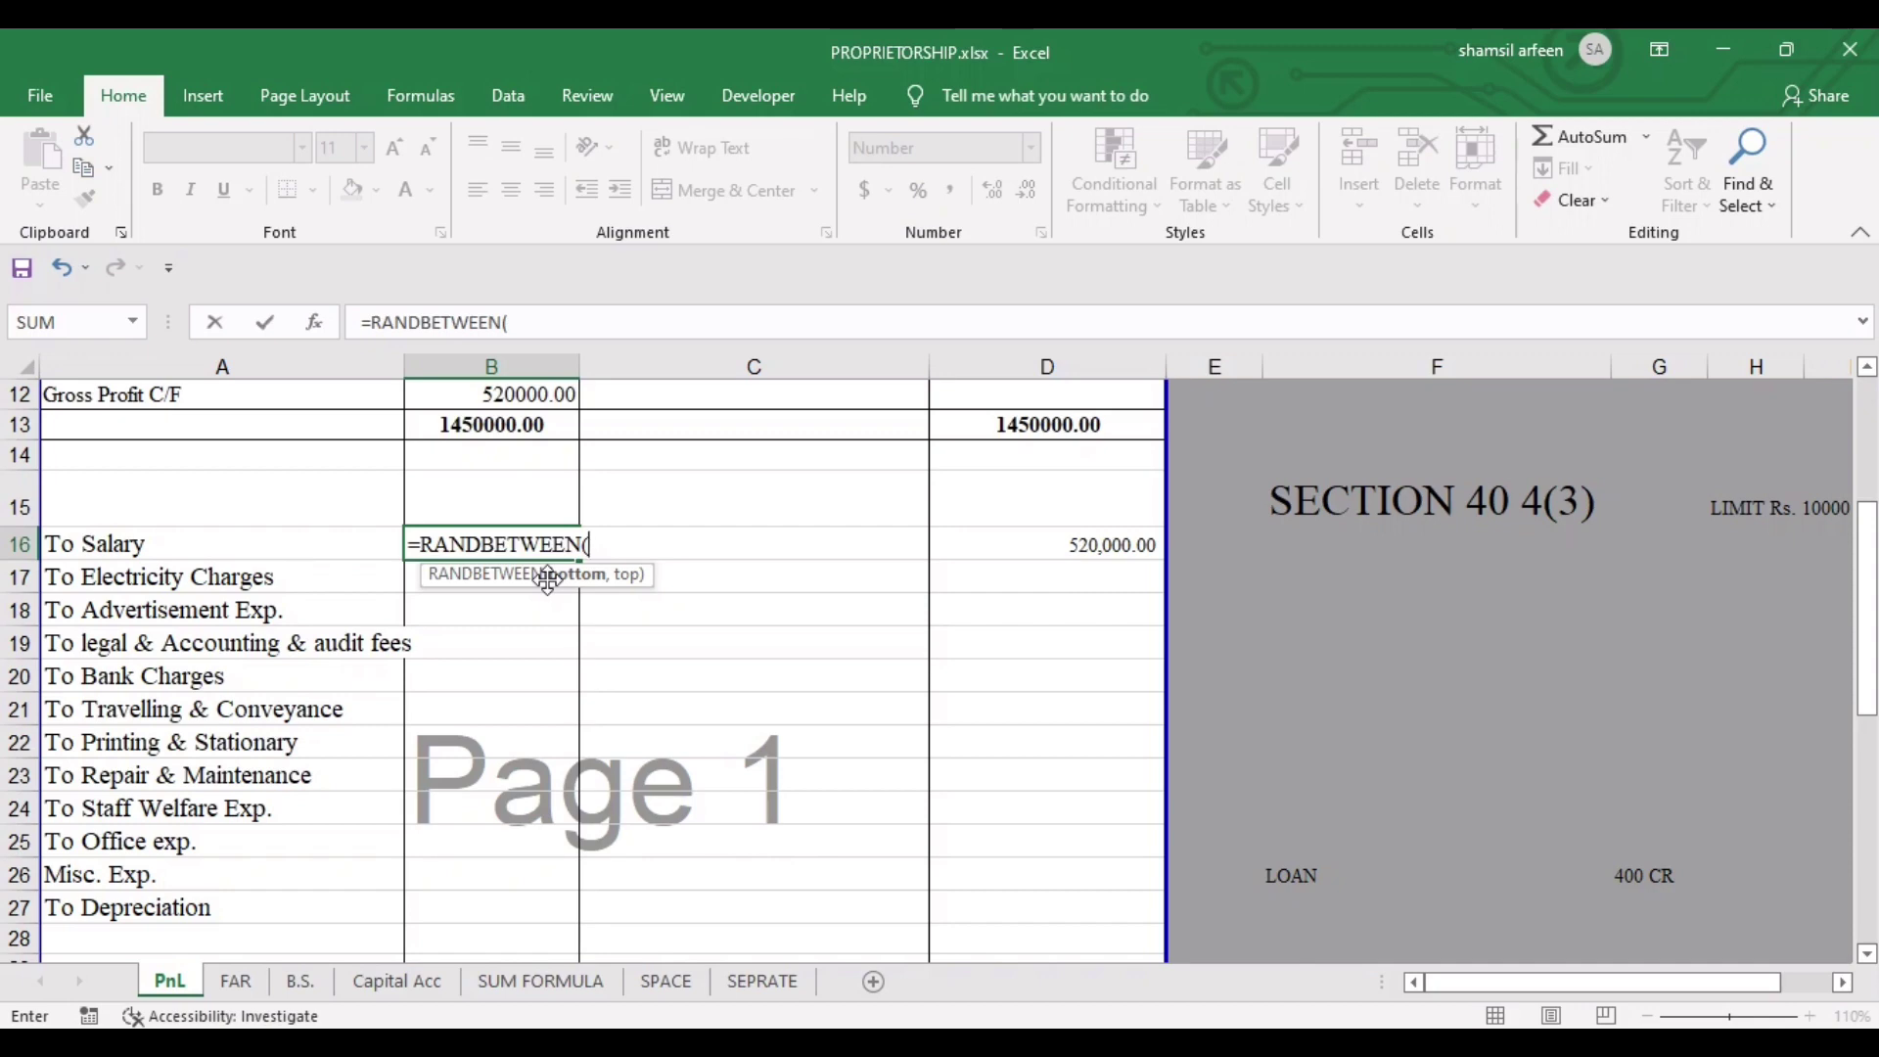
pyautogui.write('5000')
pyautogui.write(',1000')
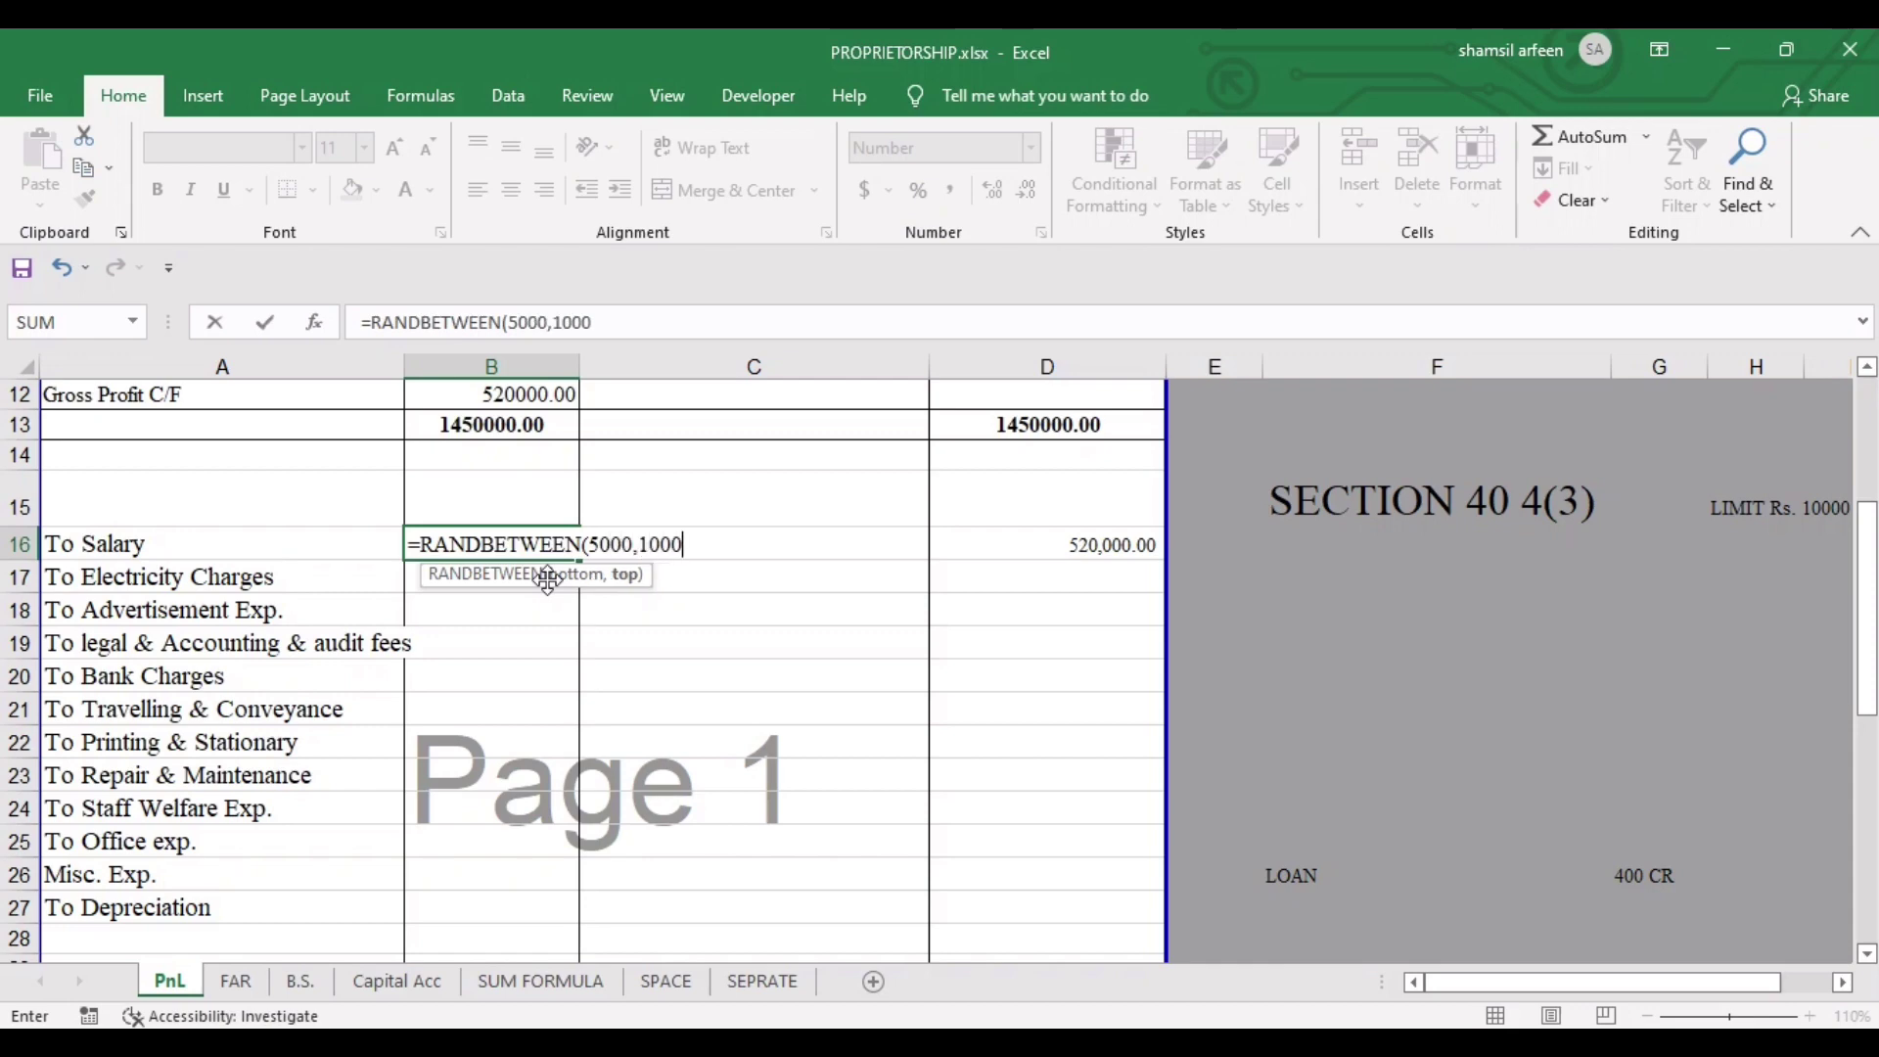
pyautogui.write('0')
pyautogui.write(')')
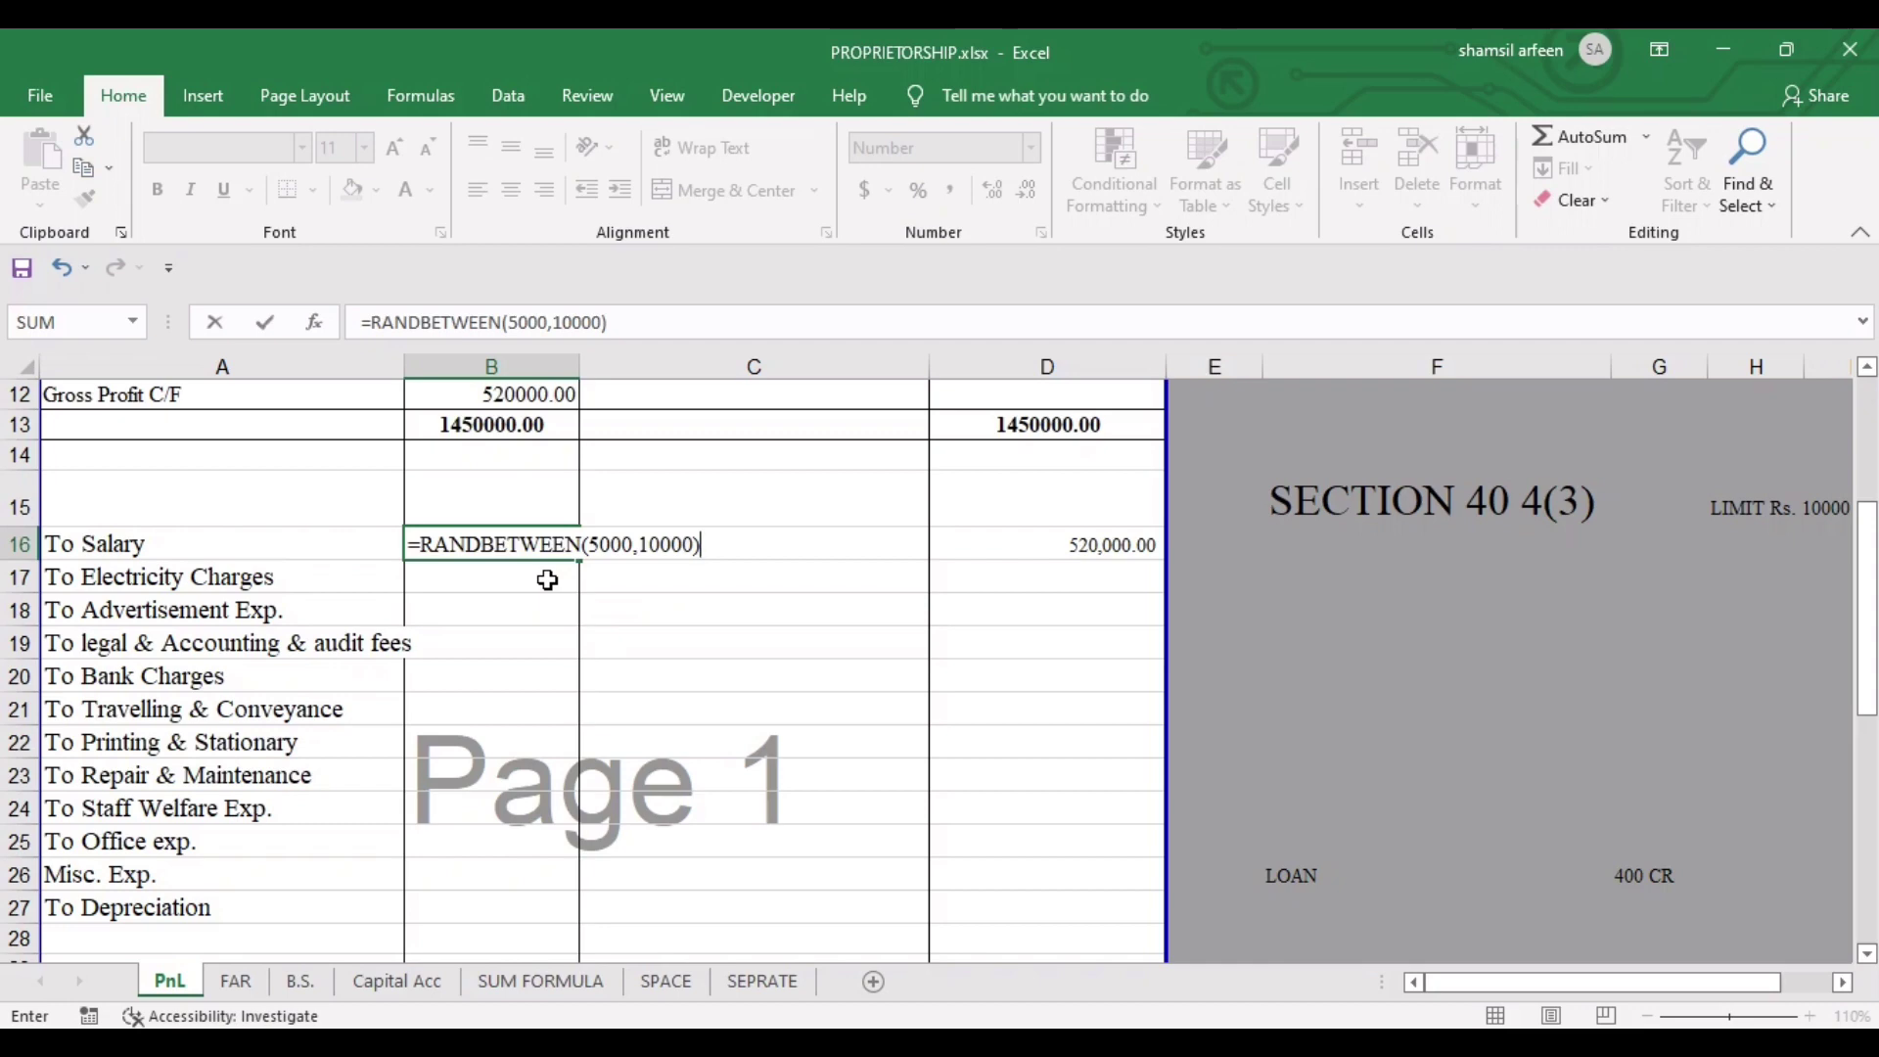
pyautogui.press('Return')
# Fill the RANDBETWEEN formula down B16:B26 to Misc. Exp. with Ctrl+D.
pyautogui.press('Up')
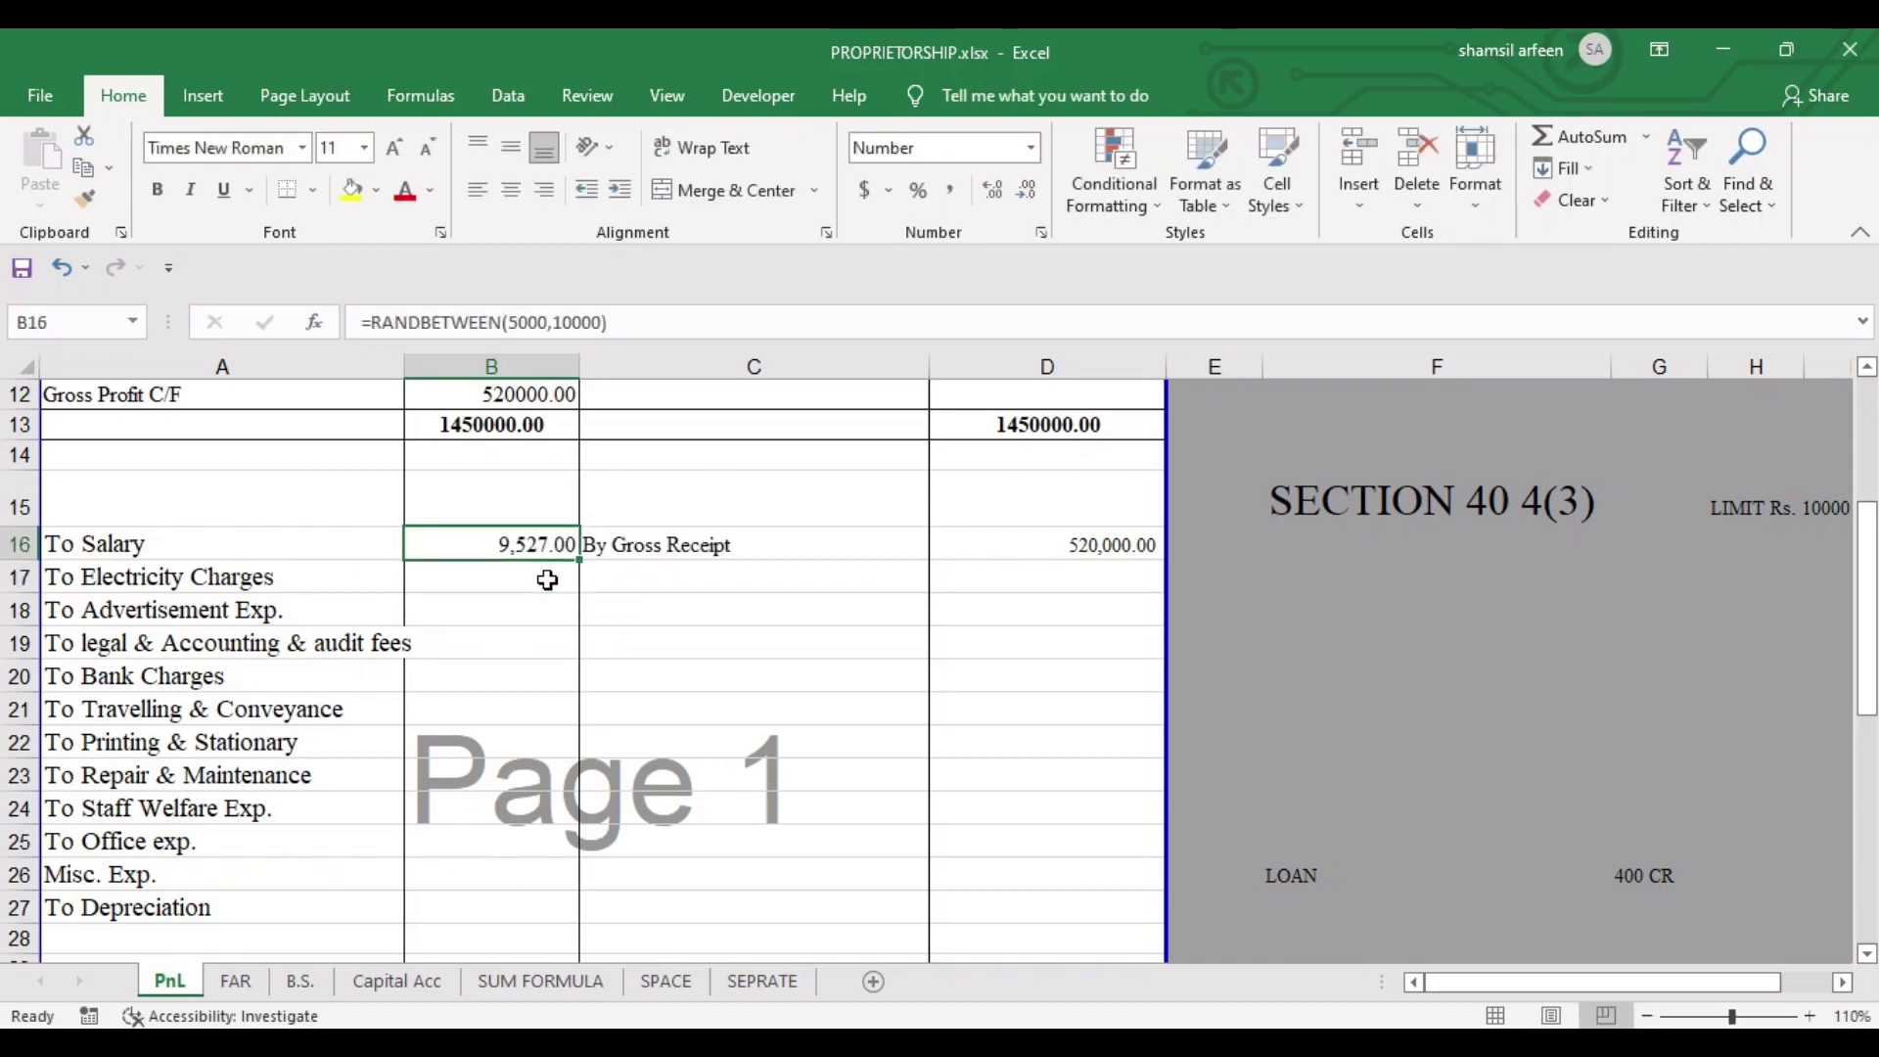
pyautogui.hotkey('shift', 'Down')
pyautogui.hotkey('shift', 'Down')
pyautogui.hotkey('shift', 'Down')
pyautogui.hotkey('shift', 'Down')
pyautogui.hotkey('shift', 'Down')
pyautogui.hotkey('shift', 'Down')
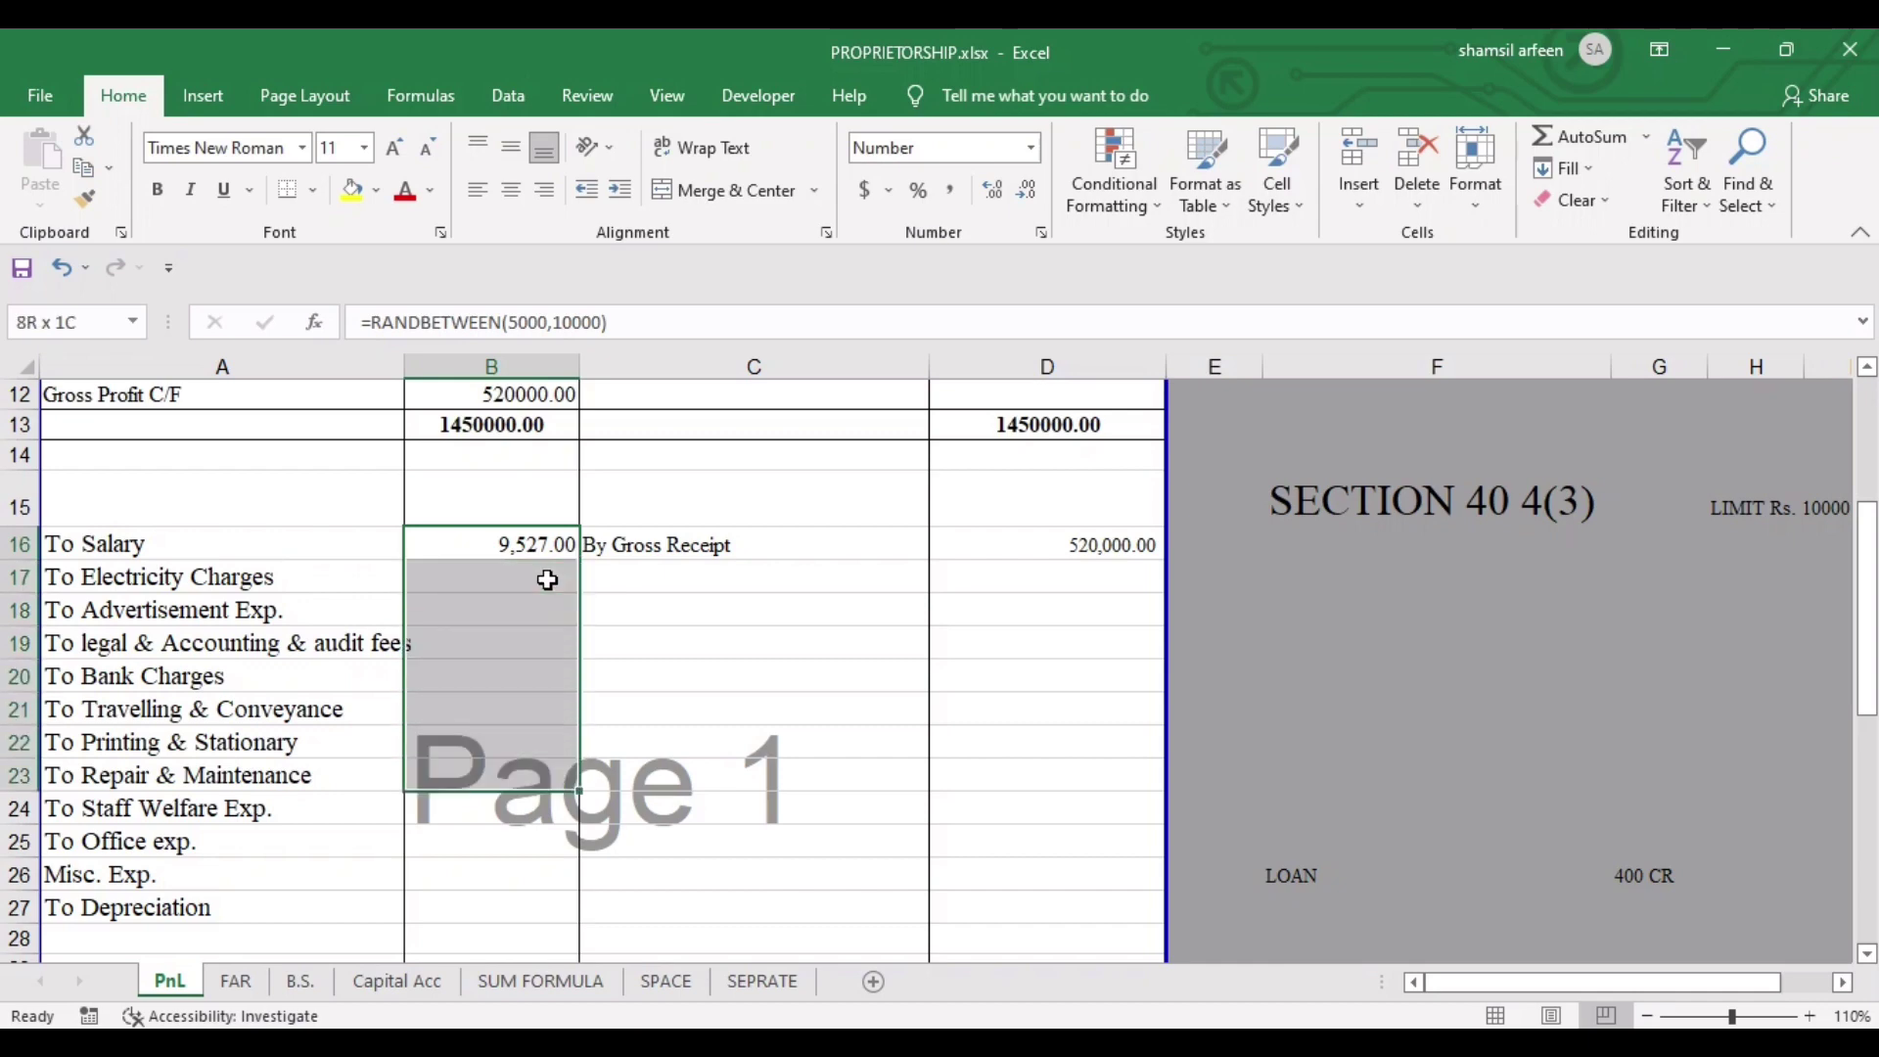
pyautogui.hotkey('shift', 'Down')
pyautogui.hotkey('shift', 'Down')
pyautogui.hotkey('shift', 'Down')
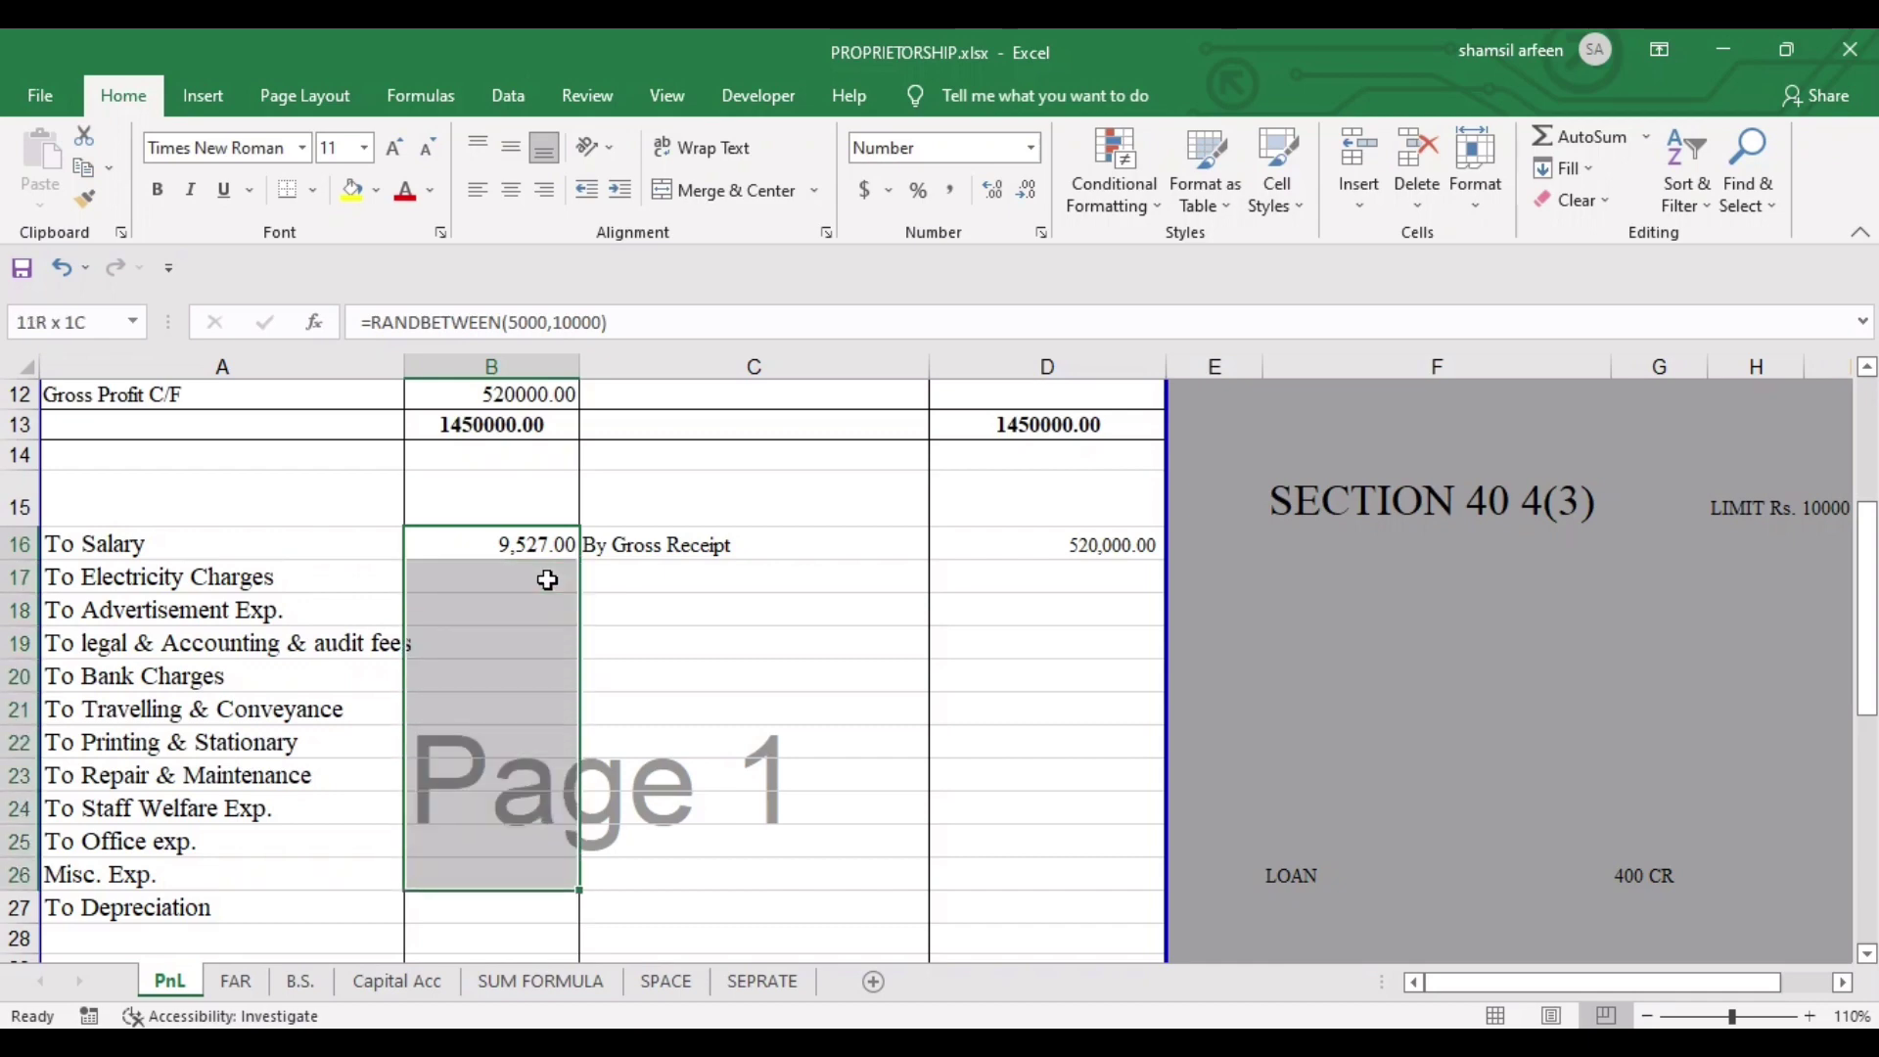
pyautogui.hotkey('ctrl', 'd')
pyautogui.hotkey('ctrl', 'q')
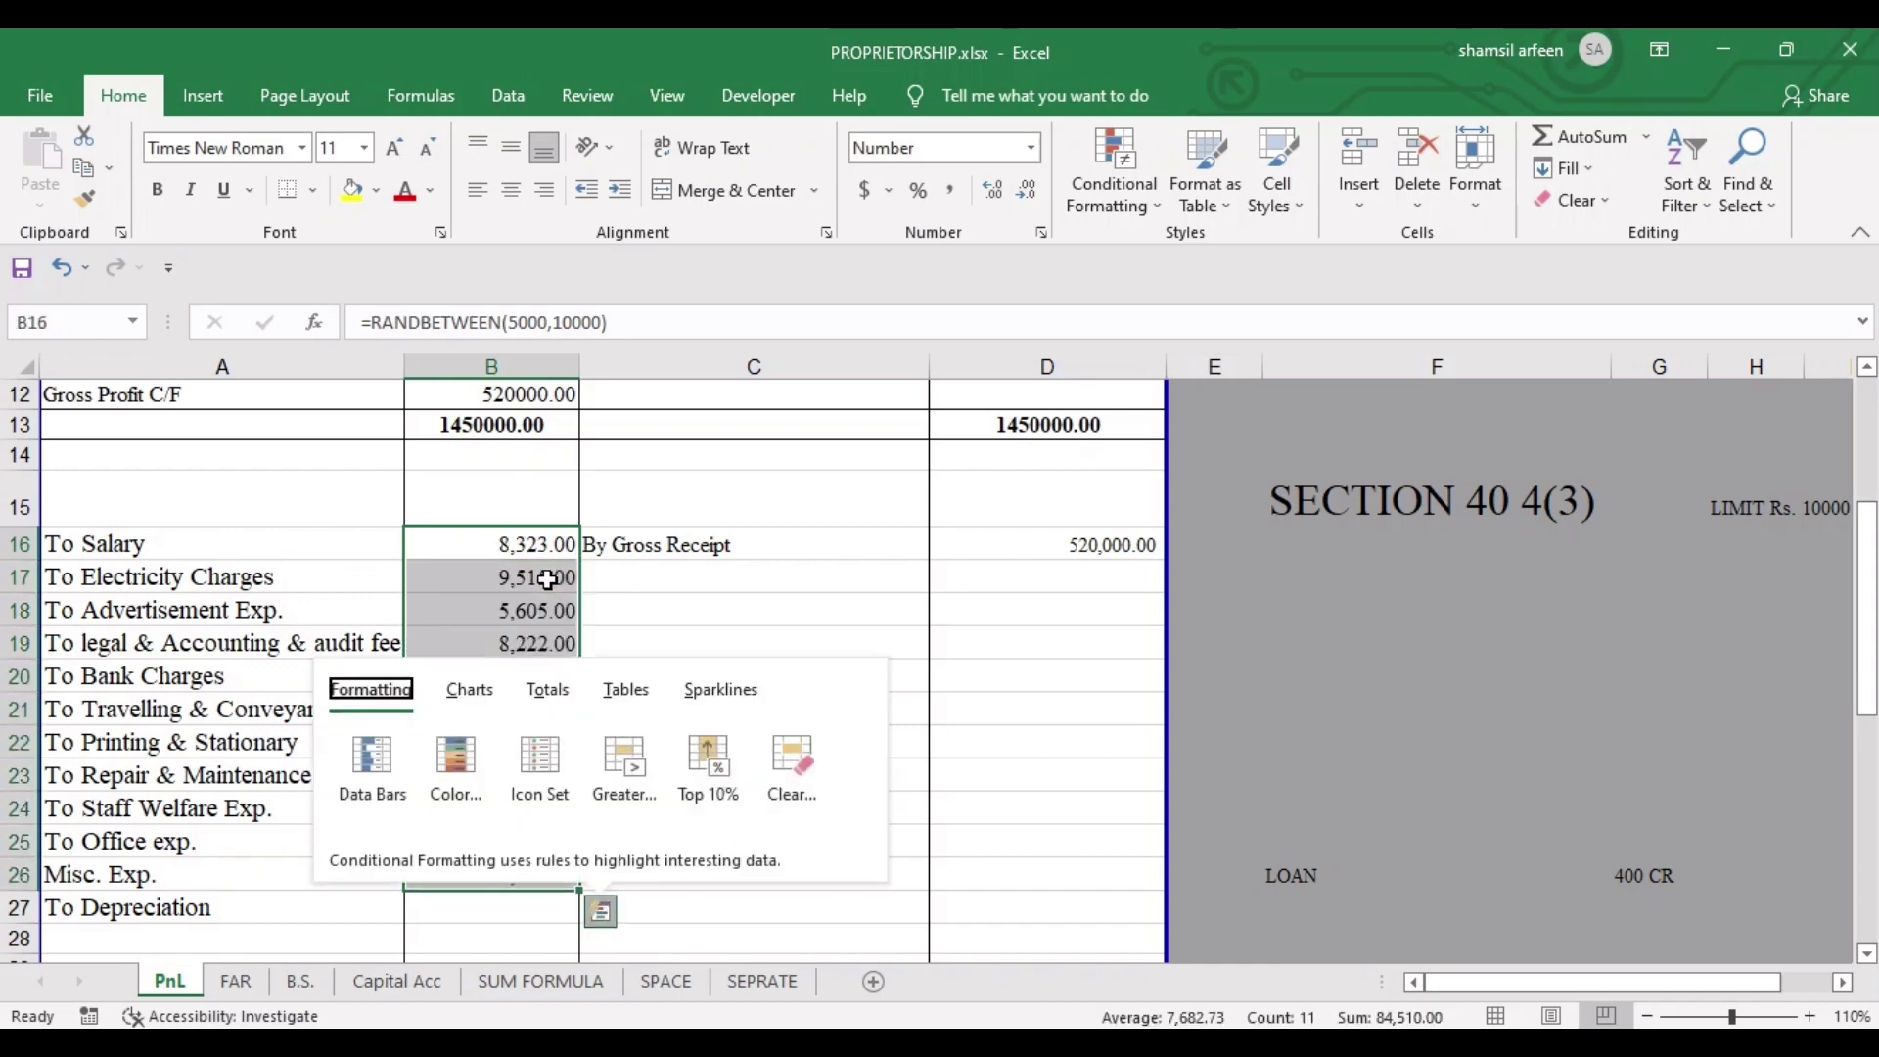
# Replace the random Salary amount in B16 with 250,000.
pyautogui.click(887, 644)
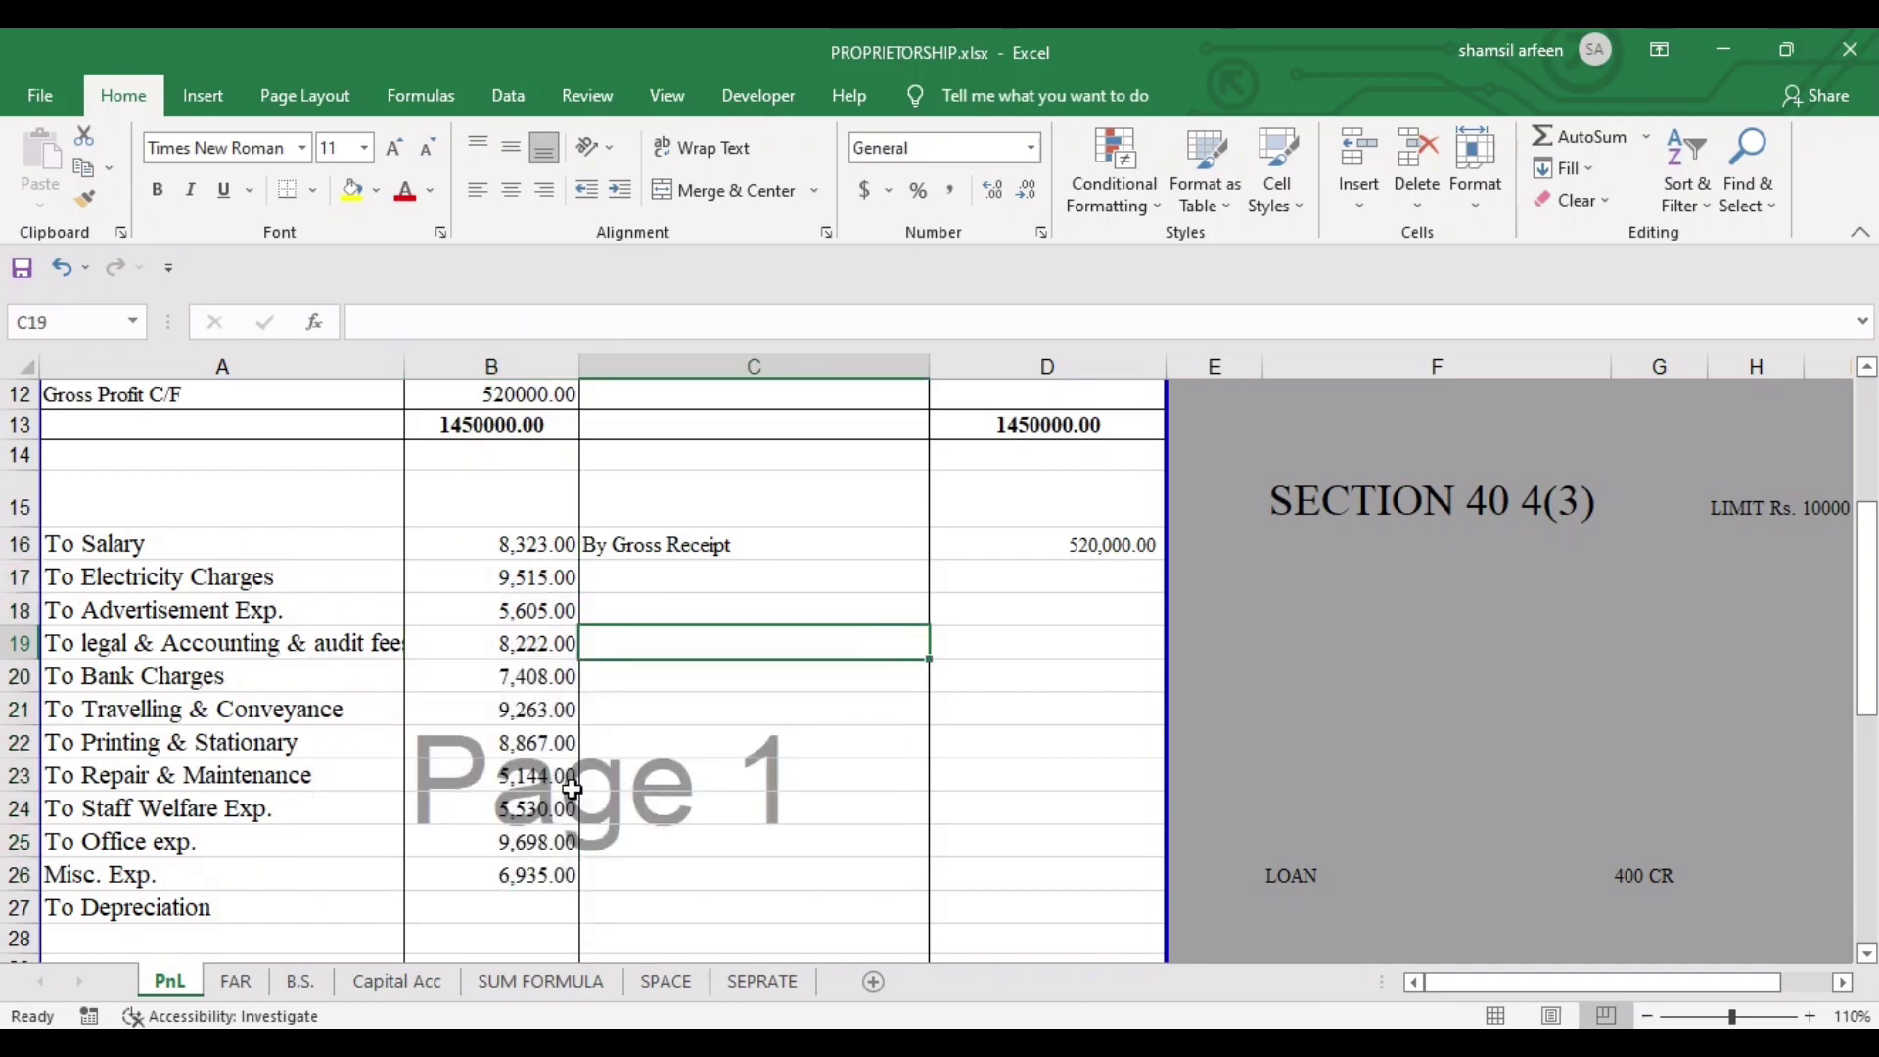
pyautogui.click(473, 573)
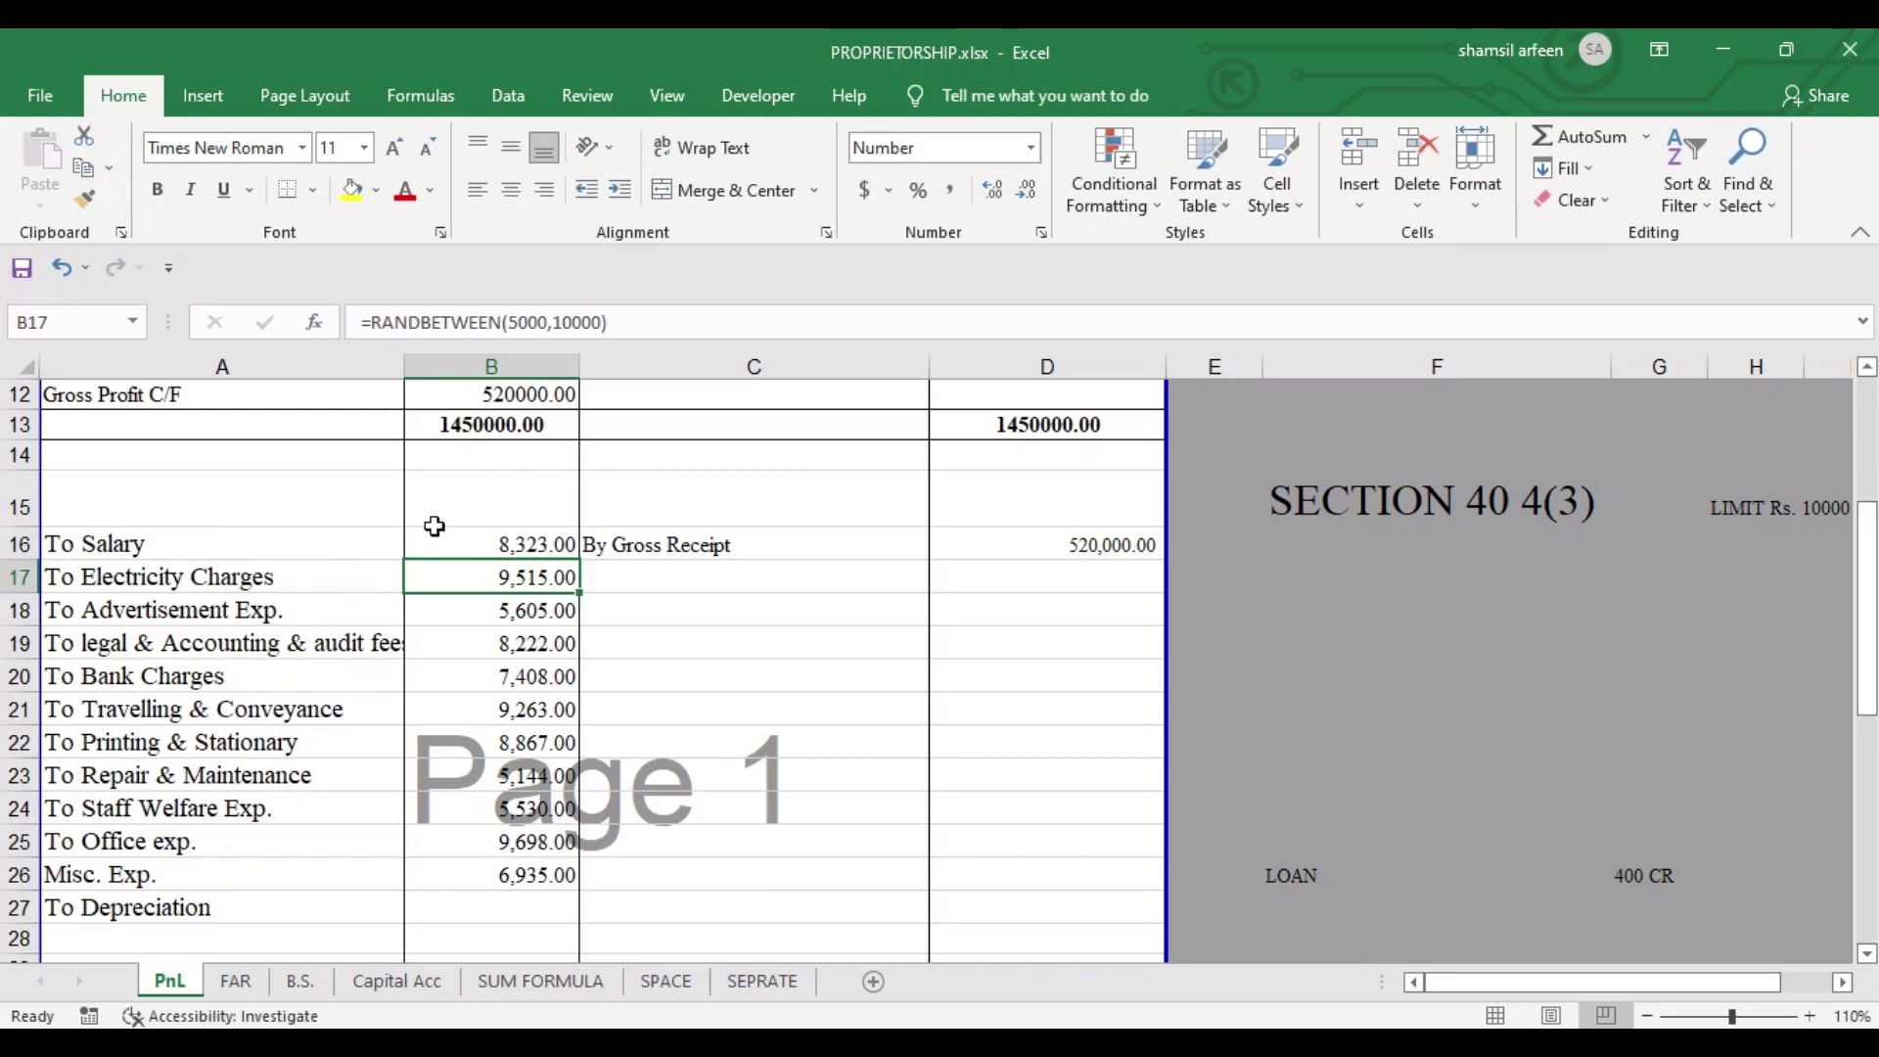
pyautogui.click(502, 548)
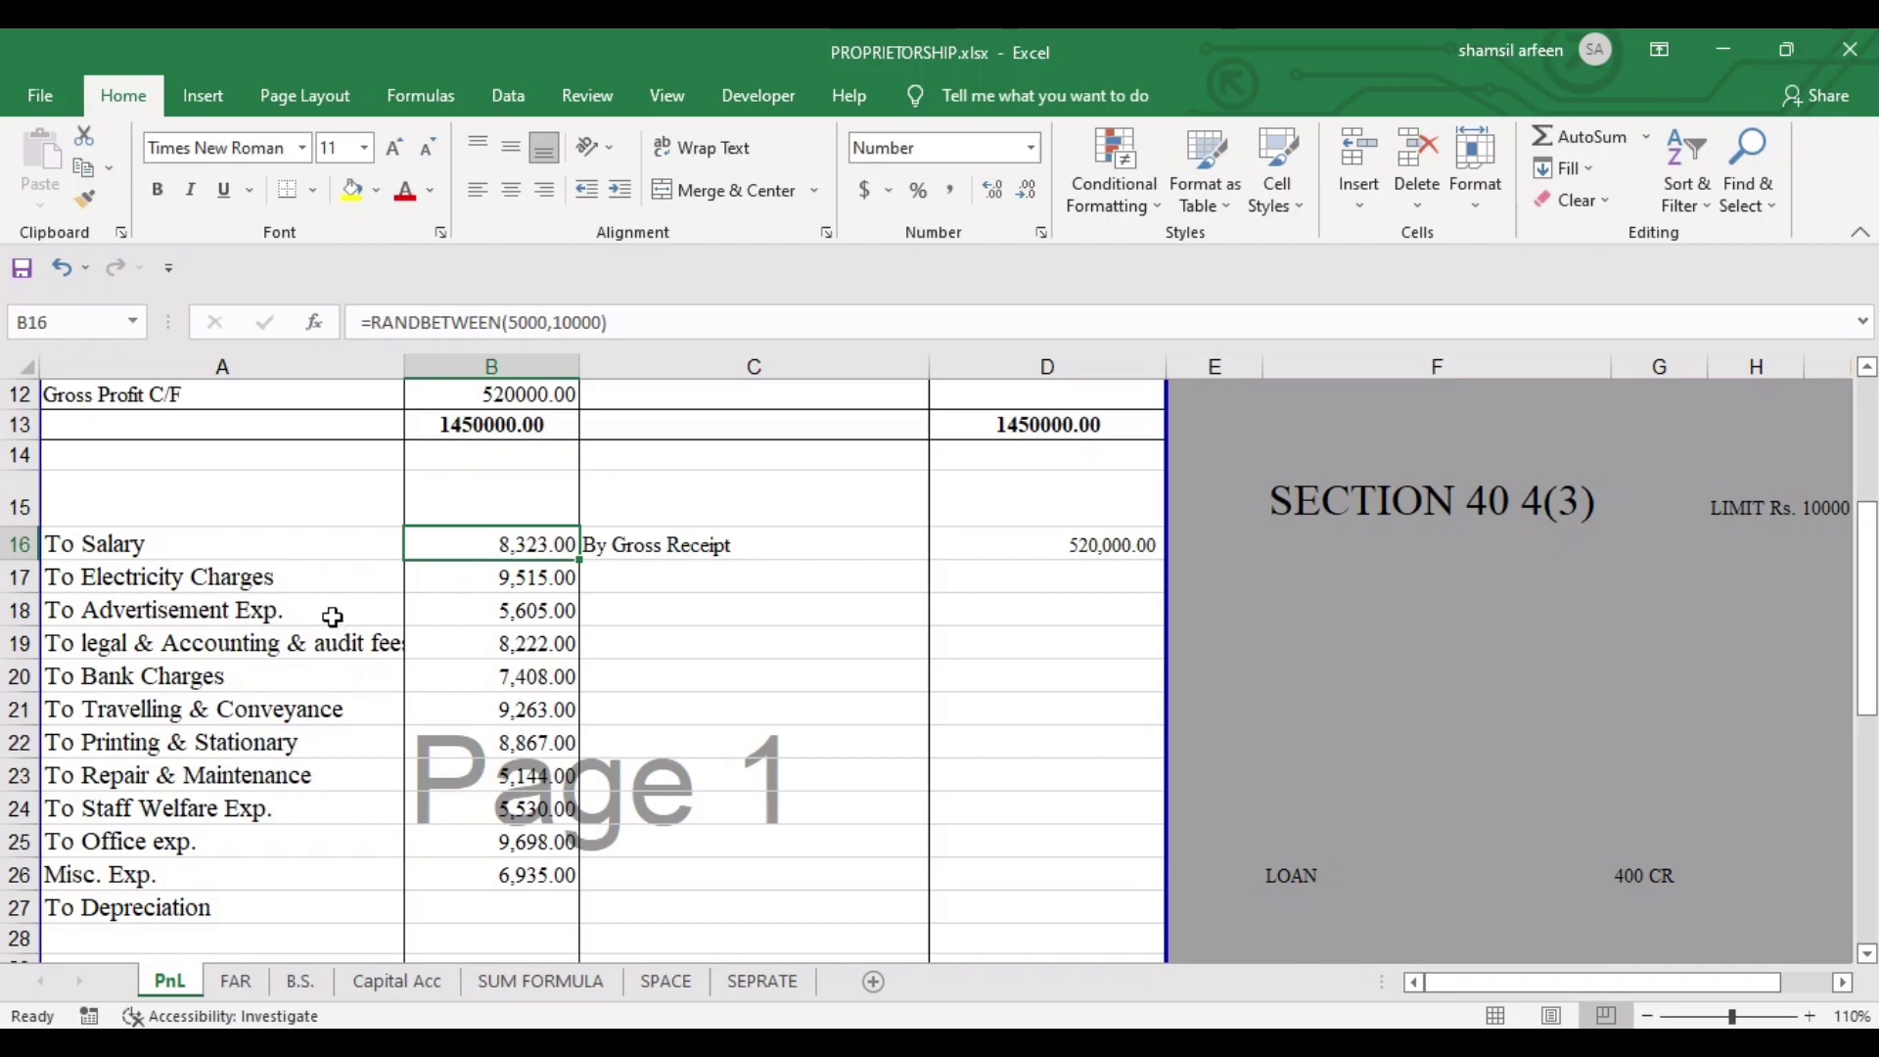
pyautogui.write('250,000')
pyautogui.press('Return')
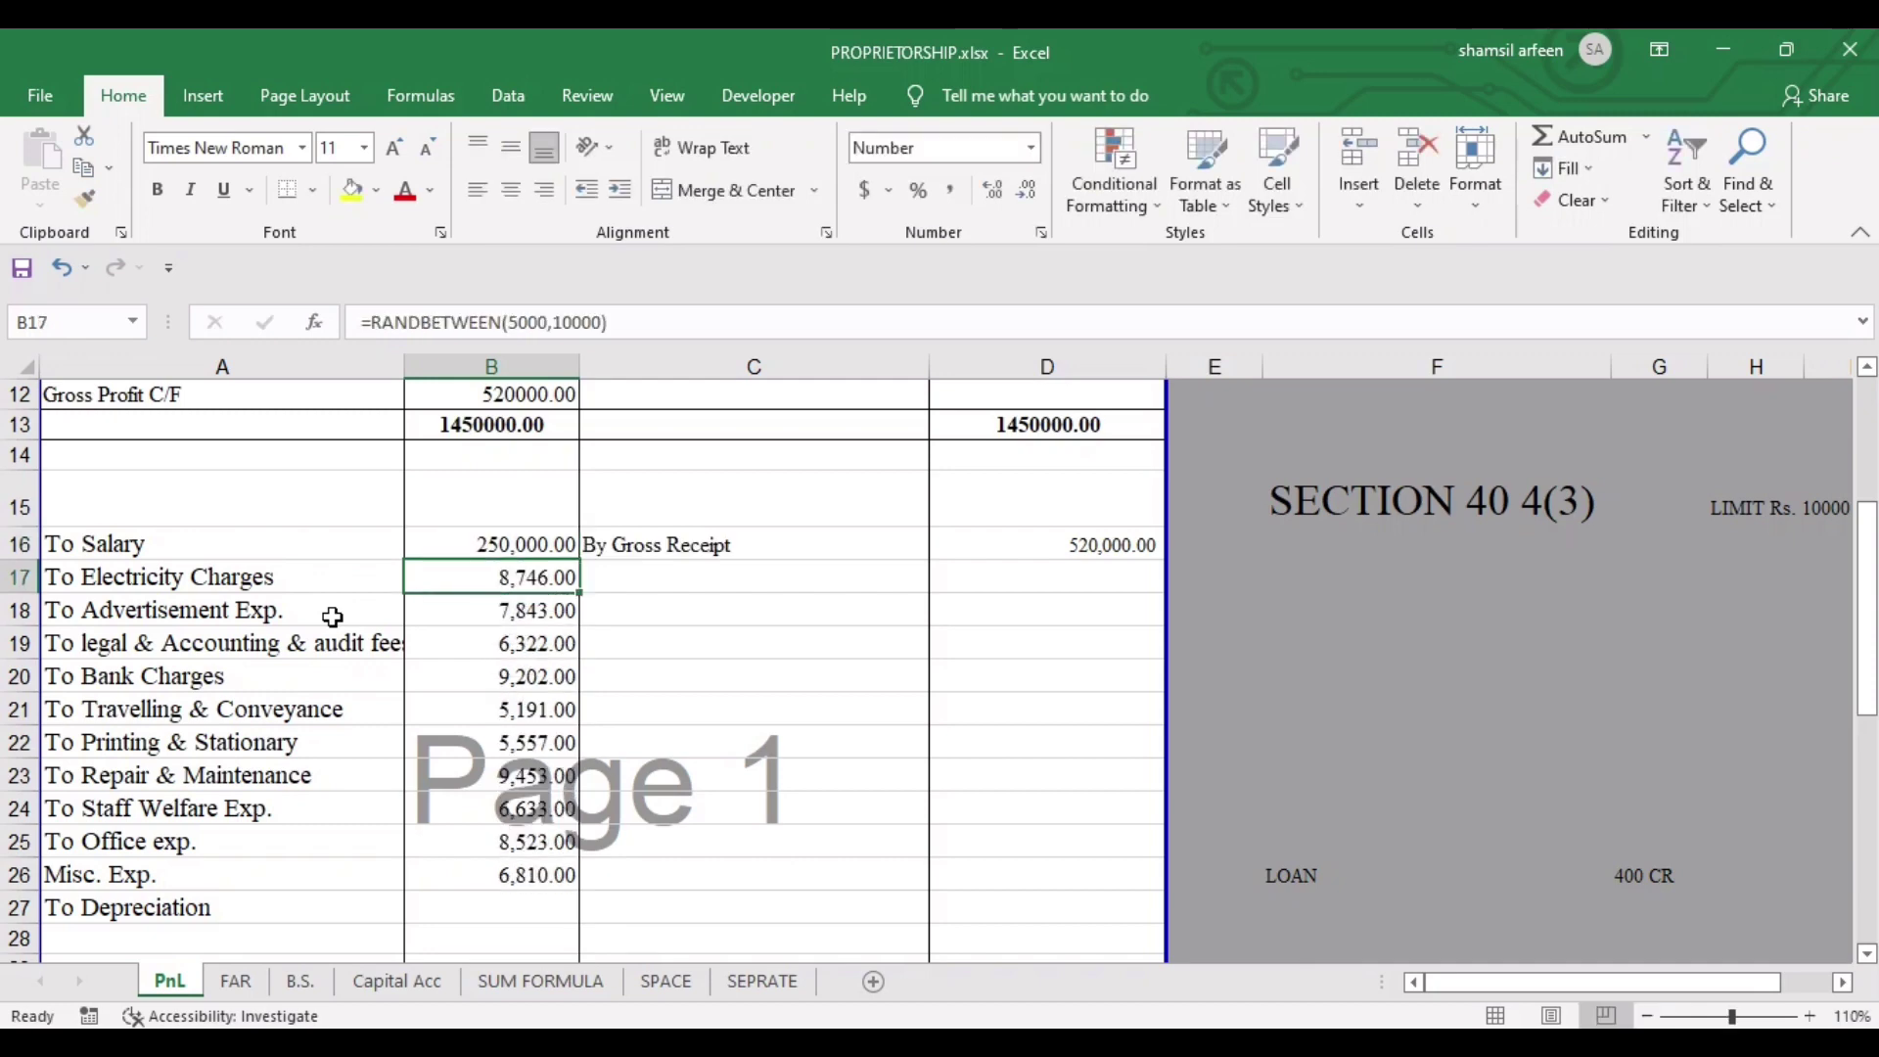
# Enter 23,500 for Electricity Charges in B17 and check Net Profit in B30.
pyautogui.click(164, 581)
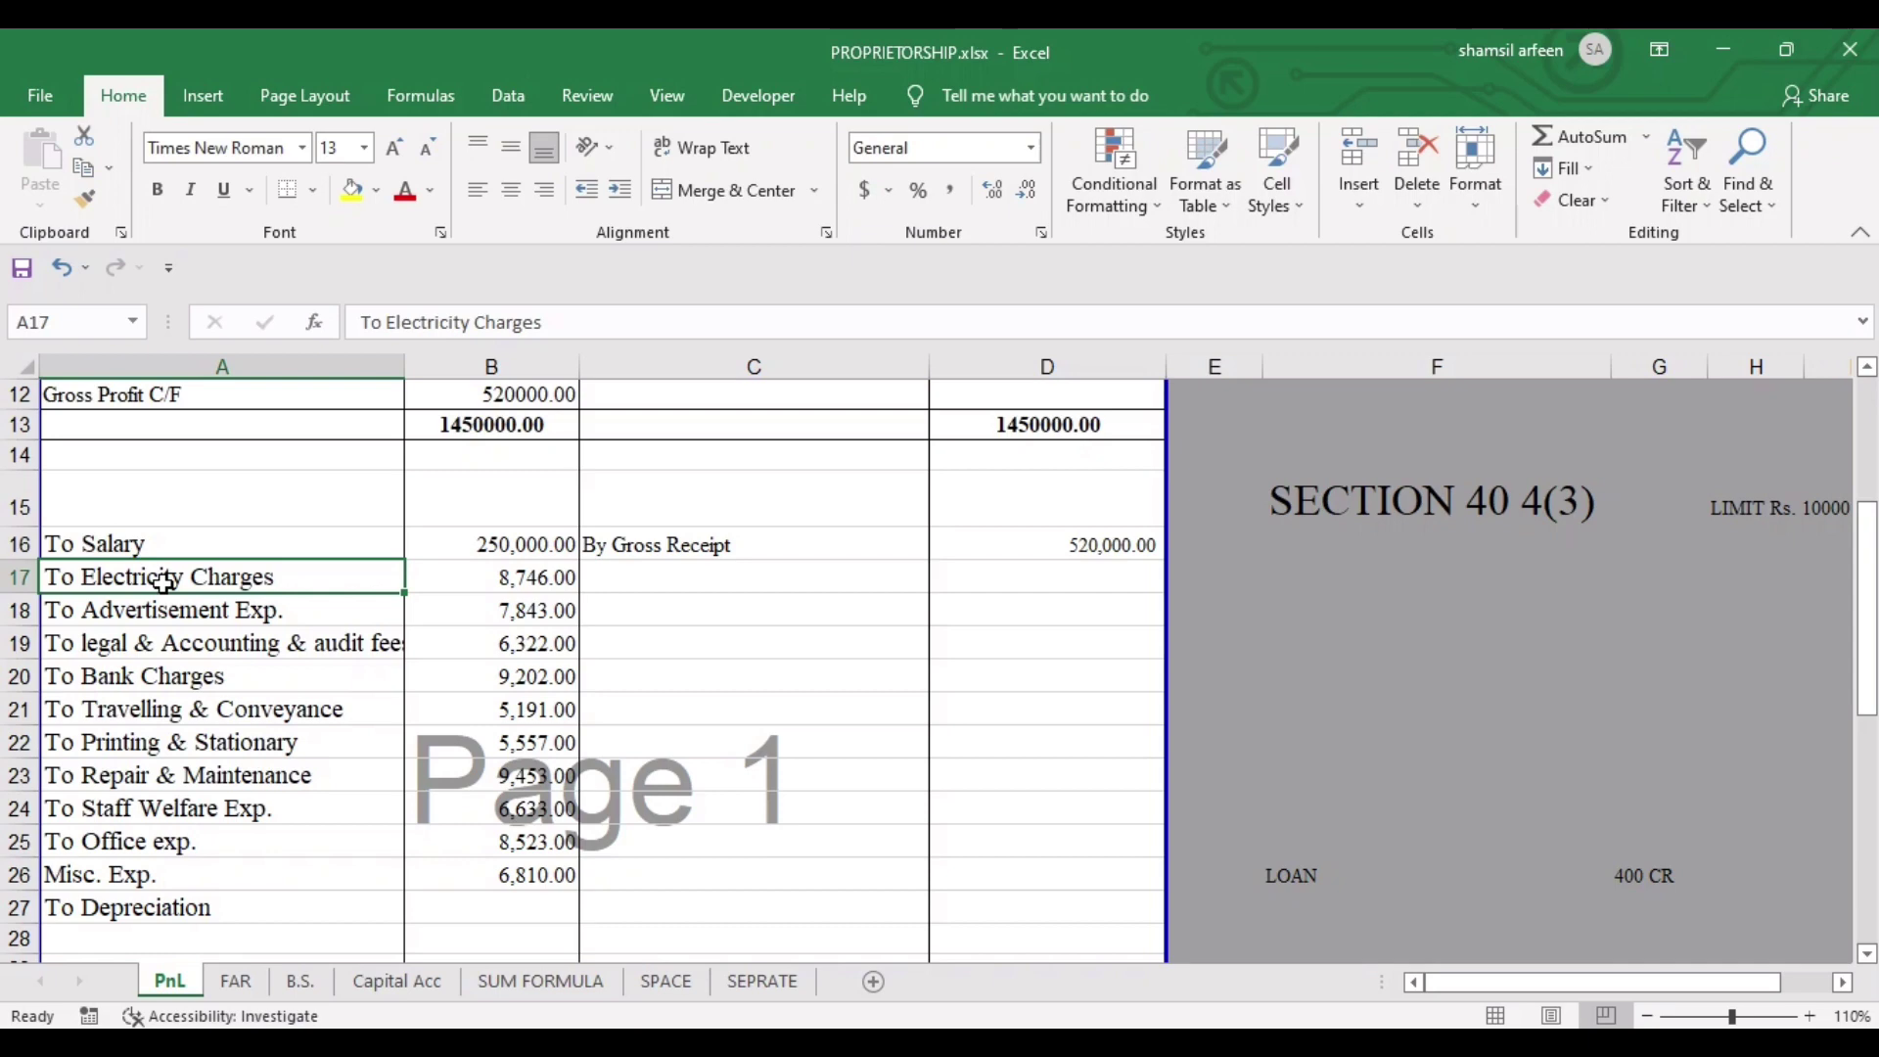
pyautogui.click(439, 574)
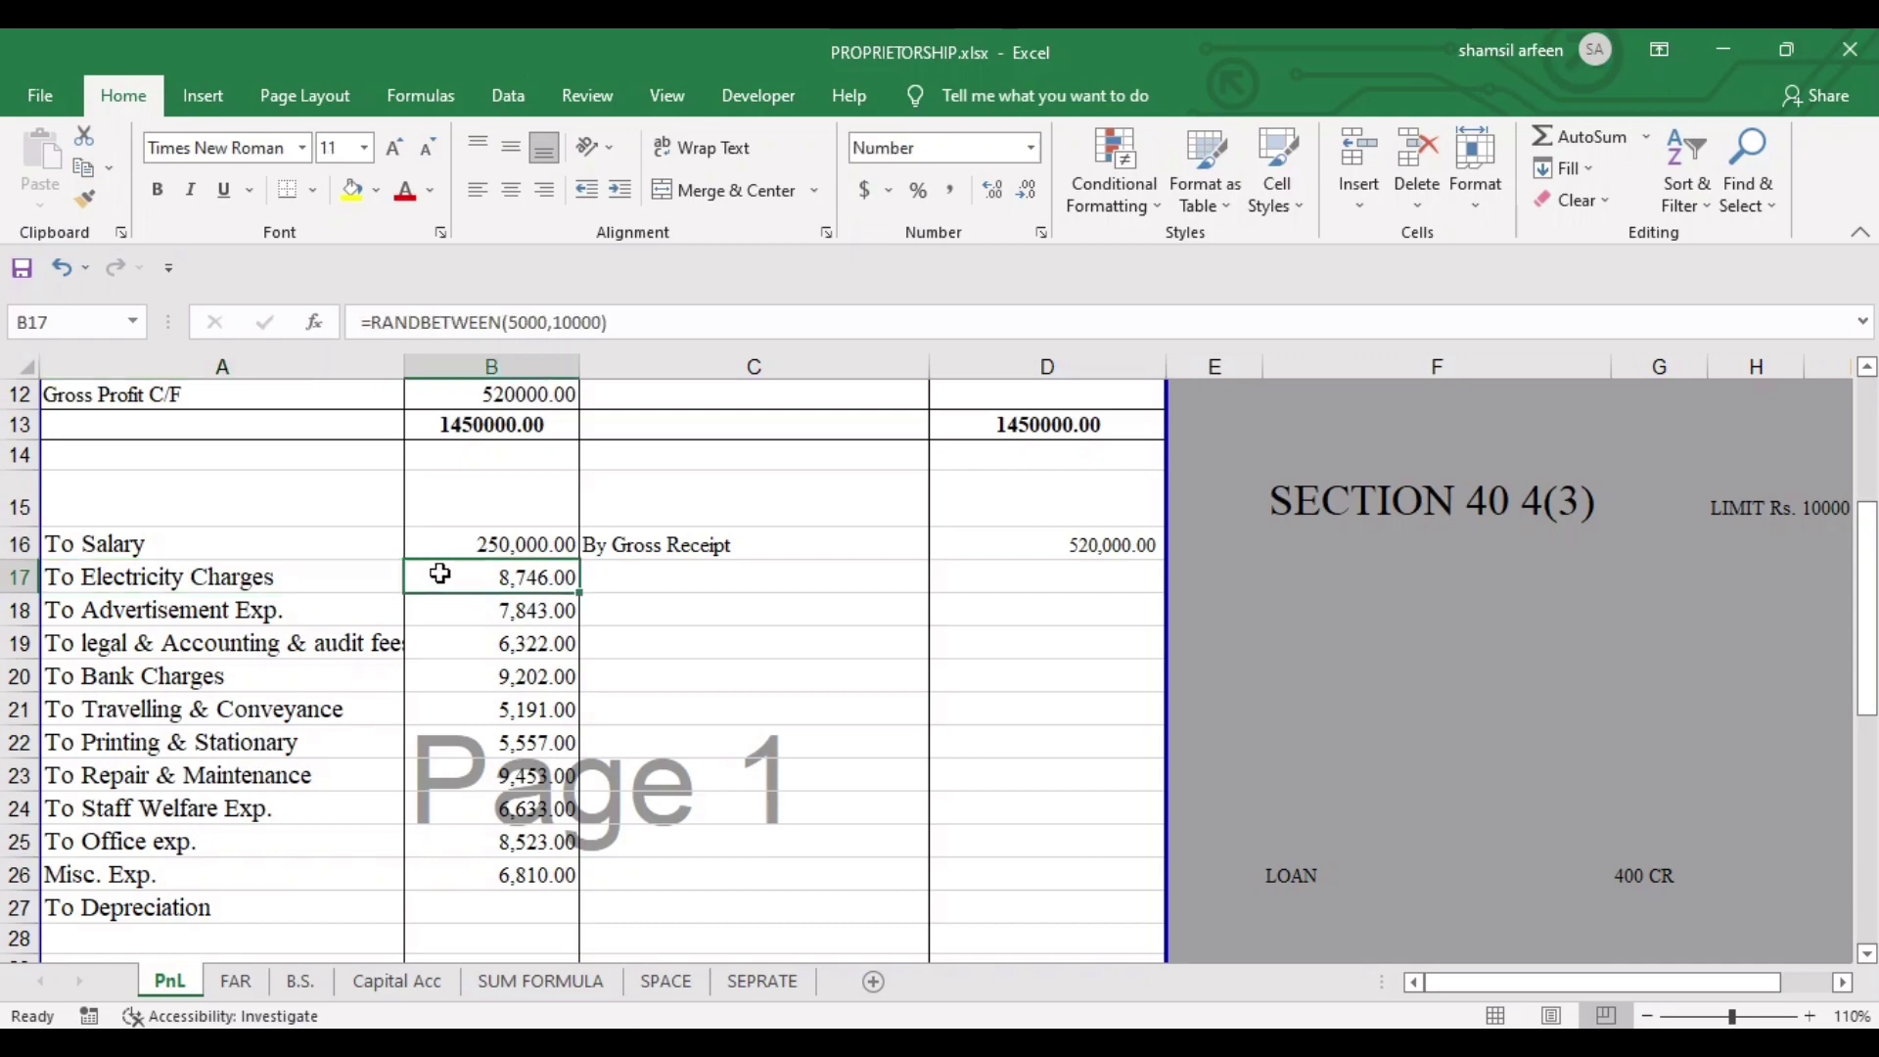
pyautogui.write('23')
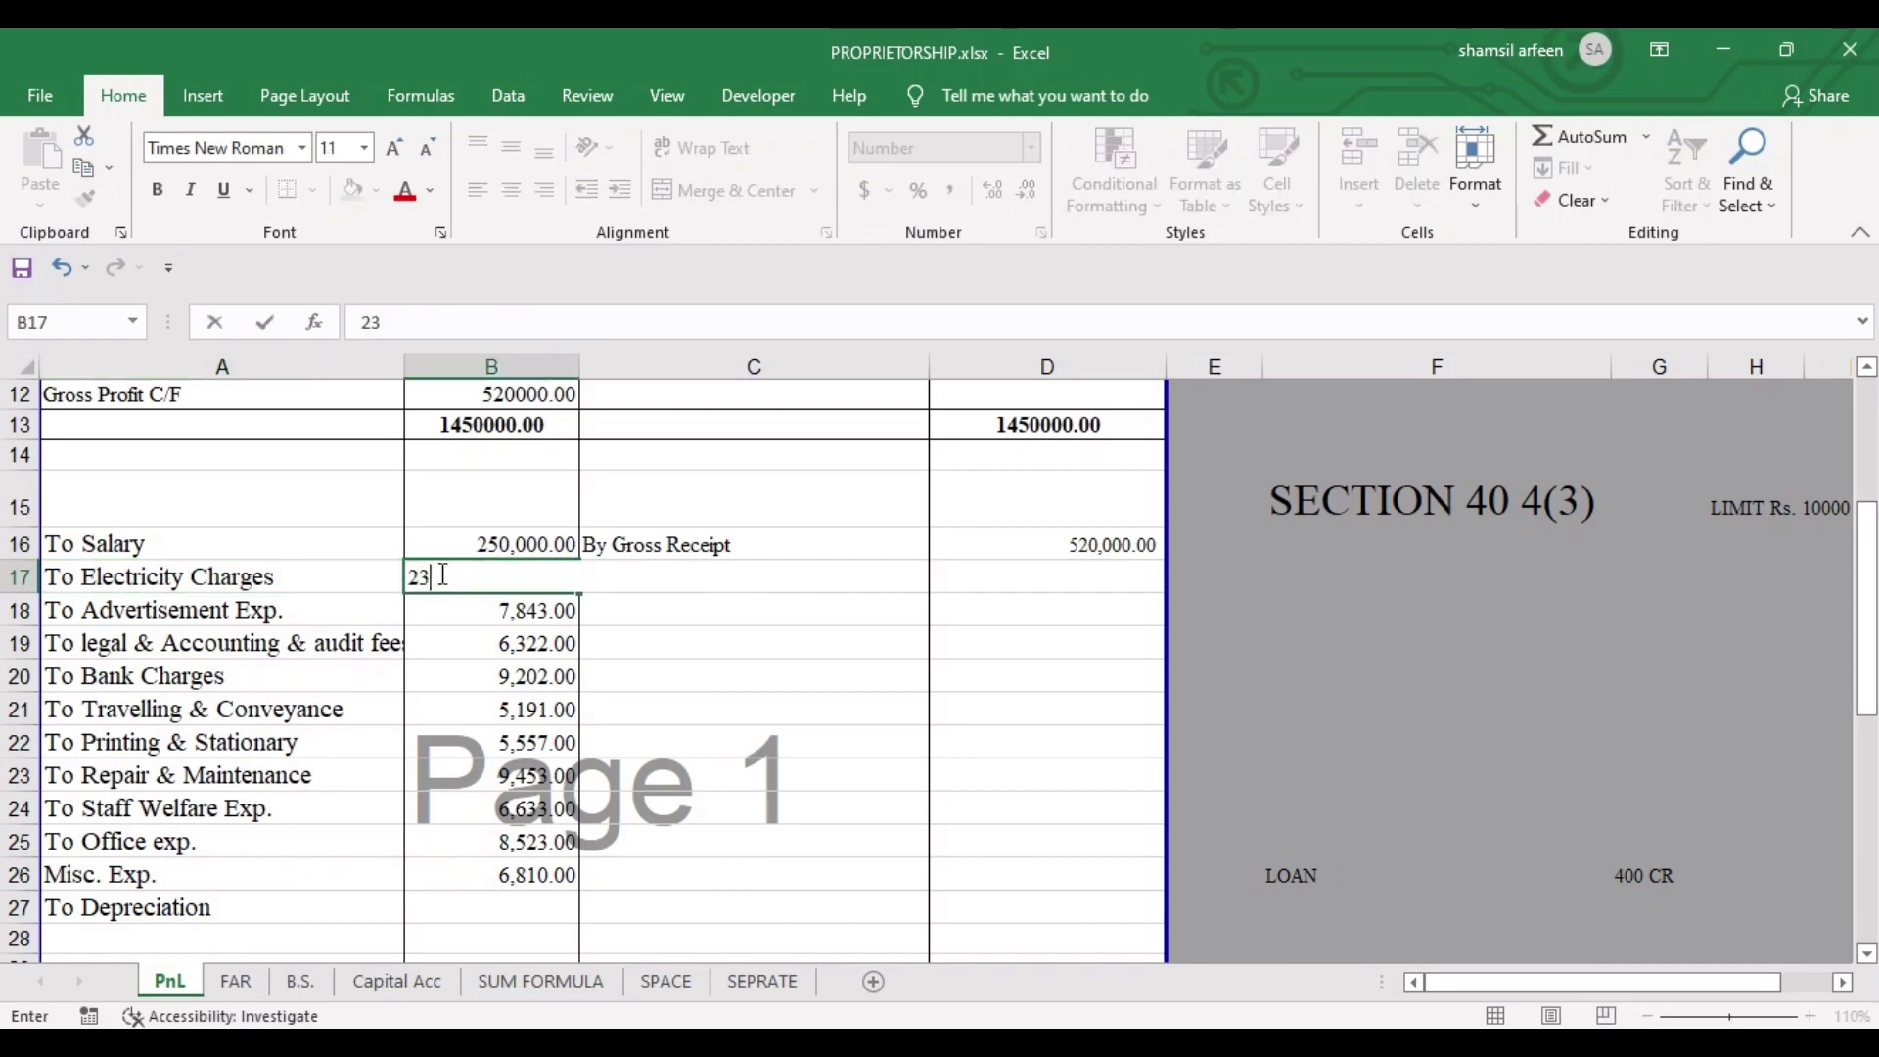
pyautogui.write(',500')
pyautogui.press('Return')
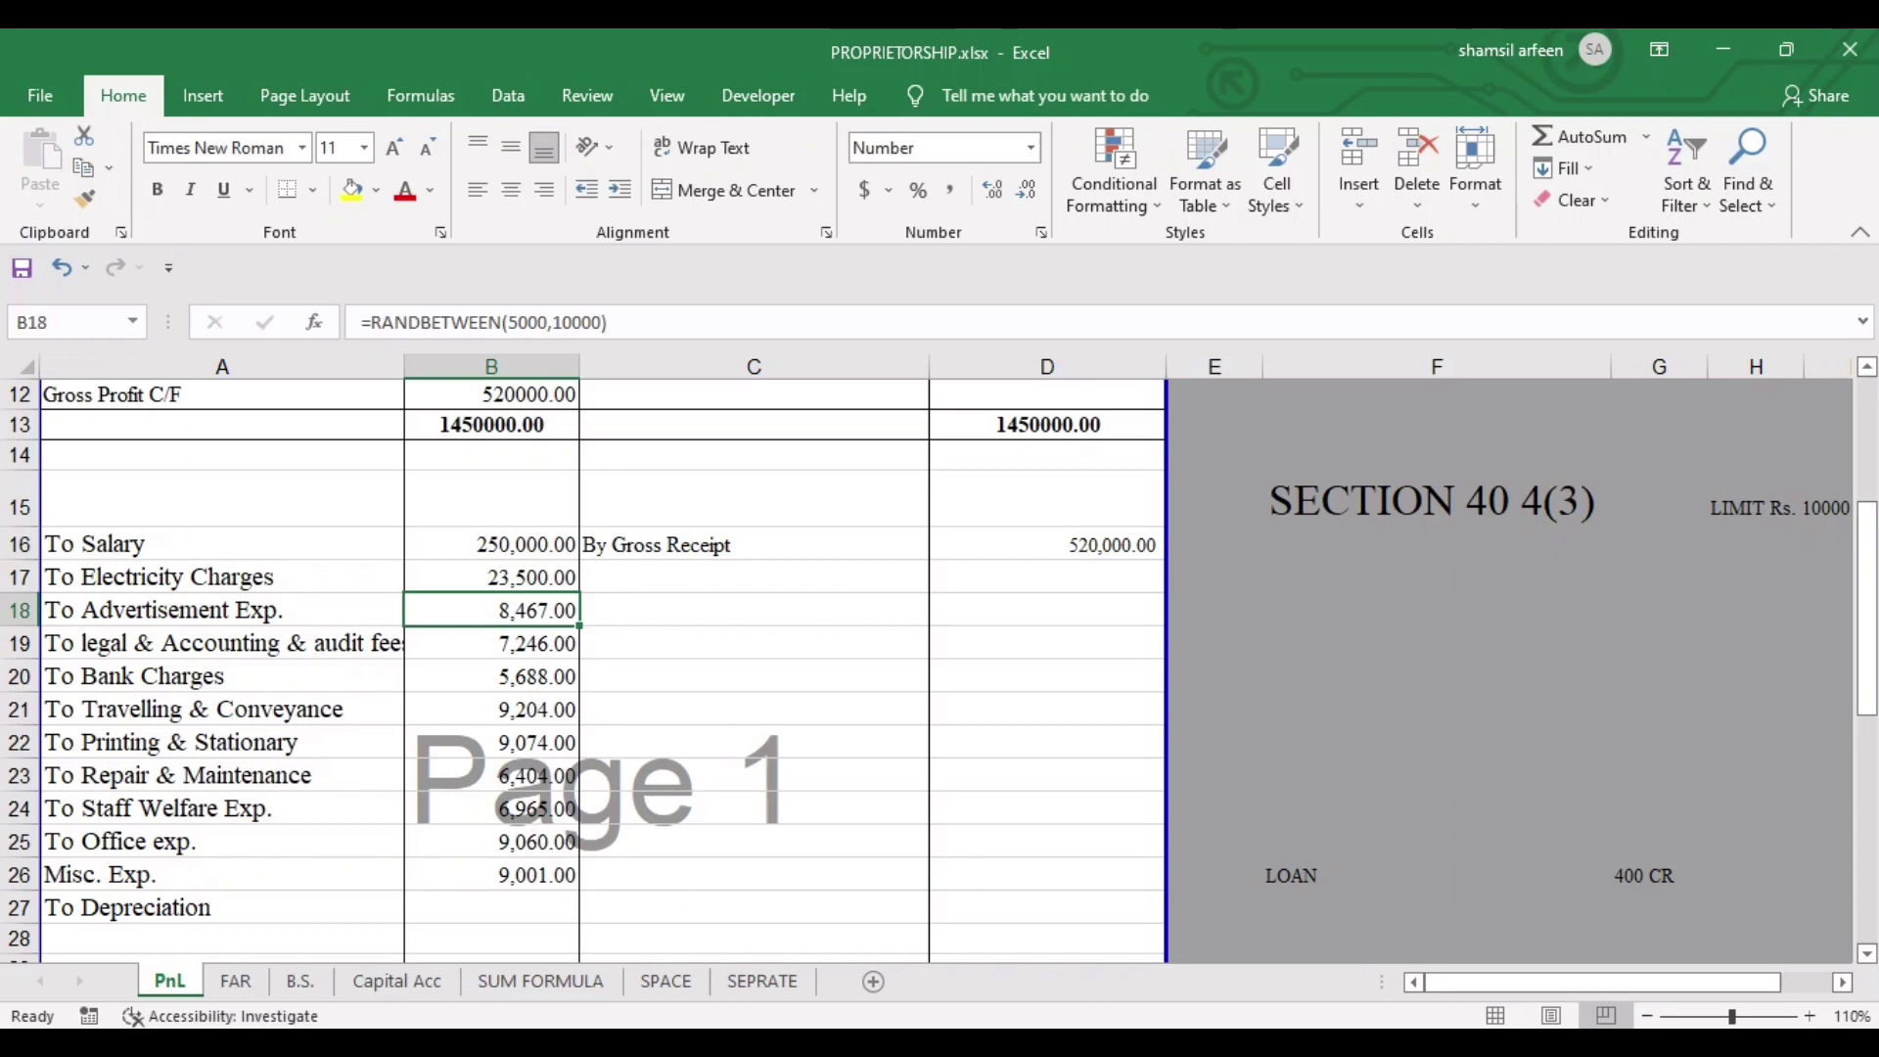
pyautogui.moveTo(1867, 601); pyautogui.dragTo(1869, 674)
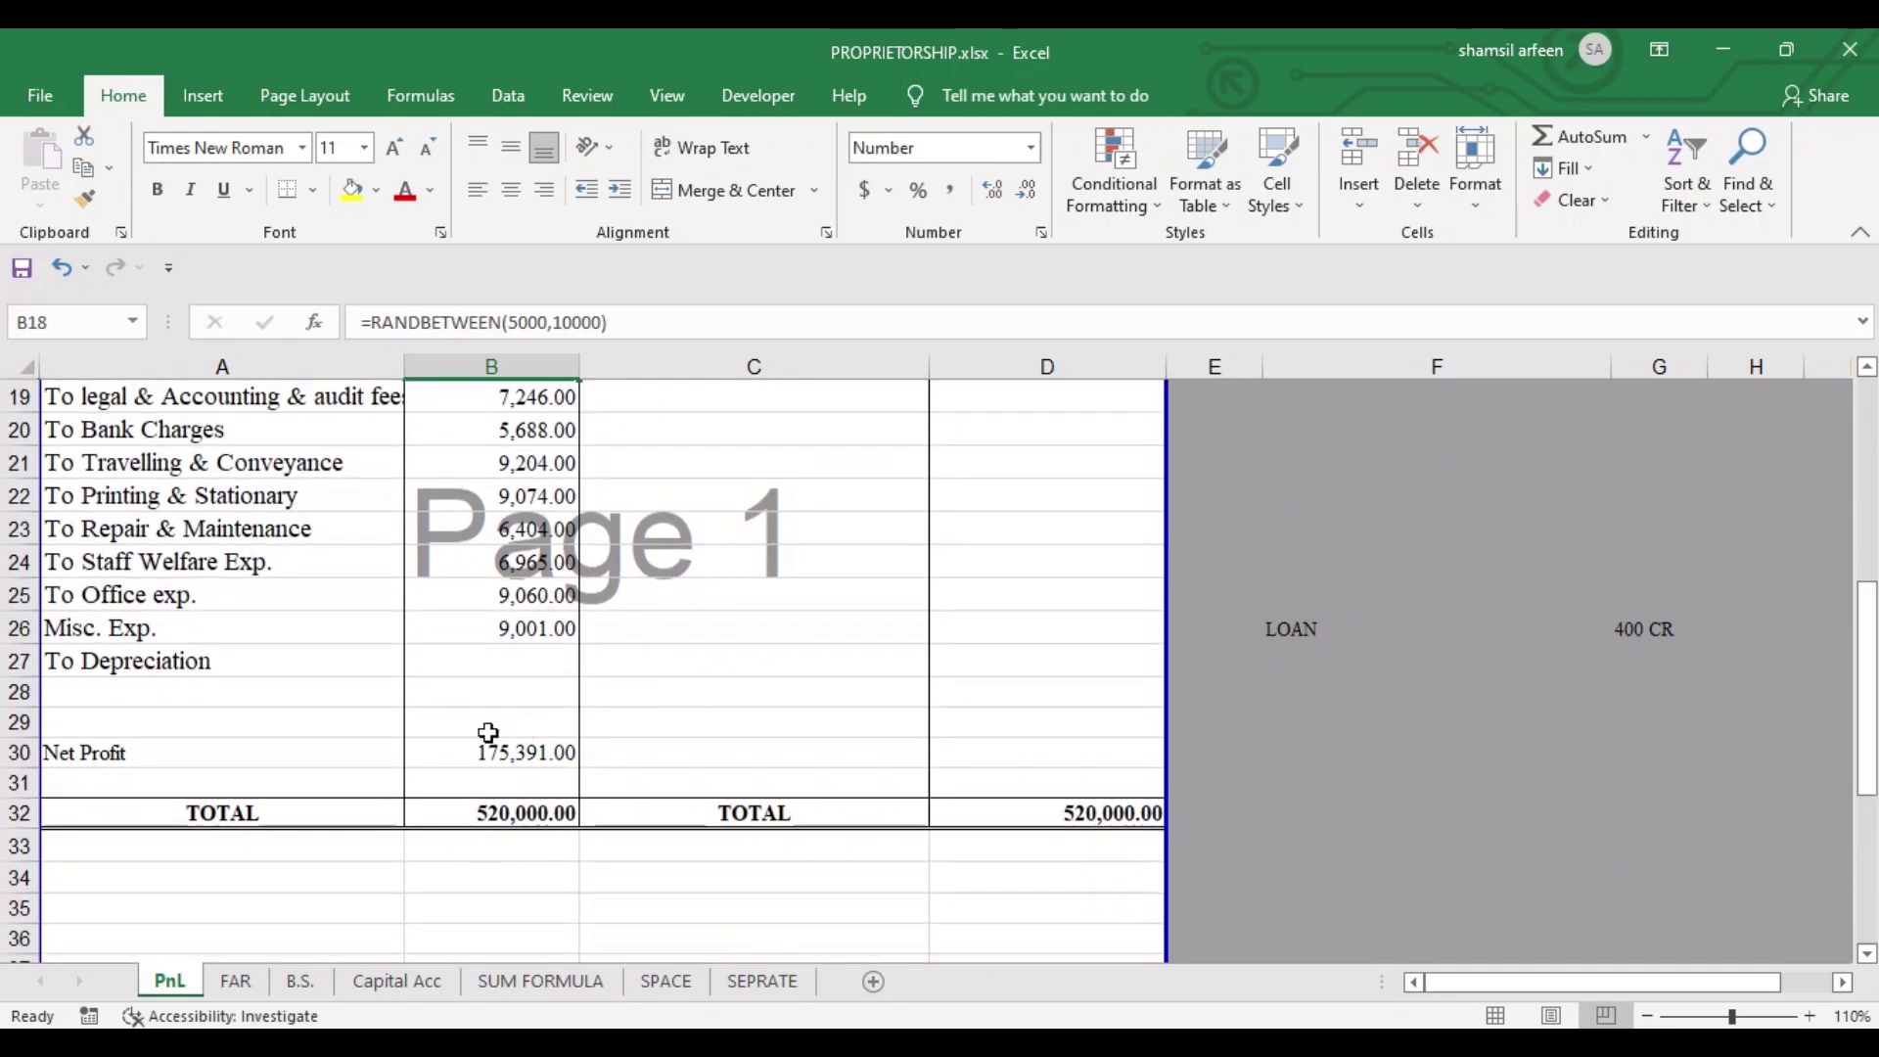
pyautogui.click(487, 753)
# Review the sales, closing stock and opening stock–freight amounts behind Gross Profit in B12.
pyautogui.moveTo(1867, 690); pyautogui.dragTo(1867, 560)
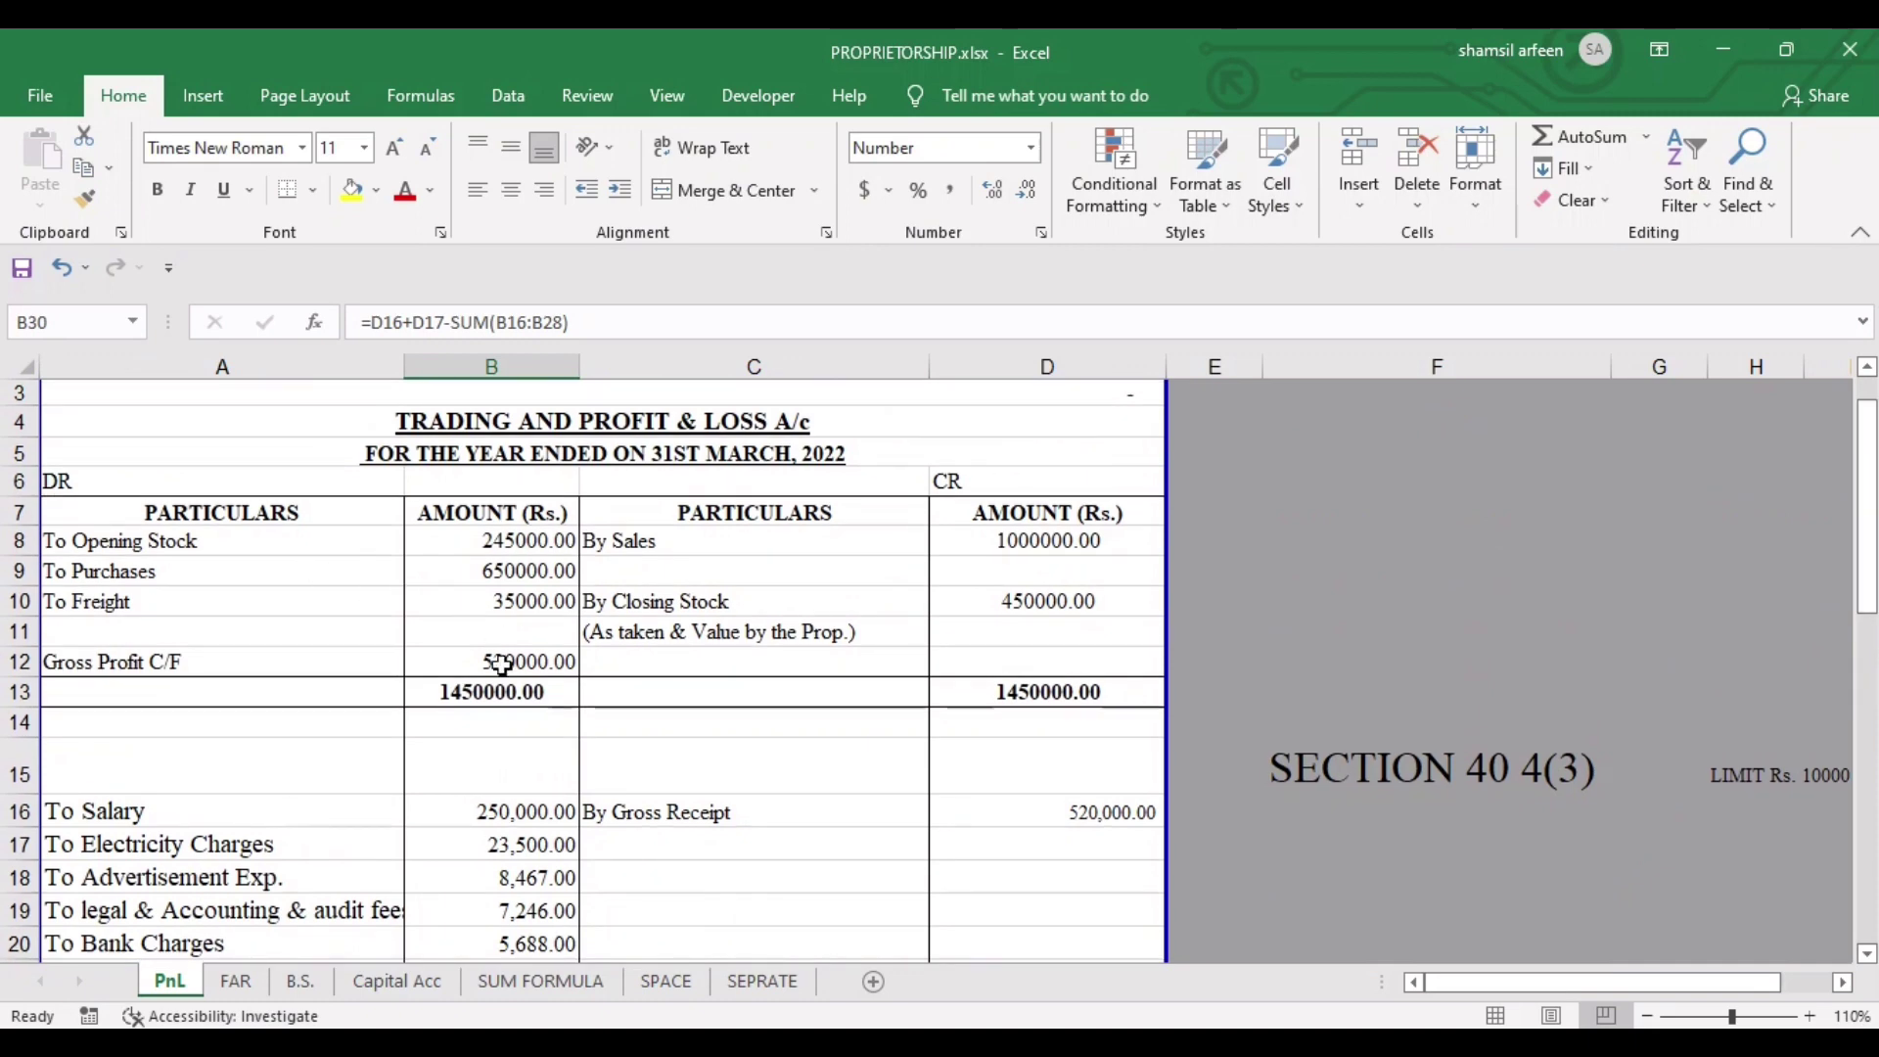
pyautogui.click(506, 669)
pyautogui.click(1021, 542)
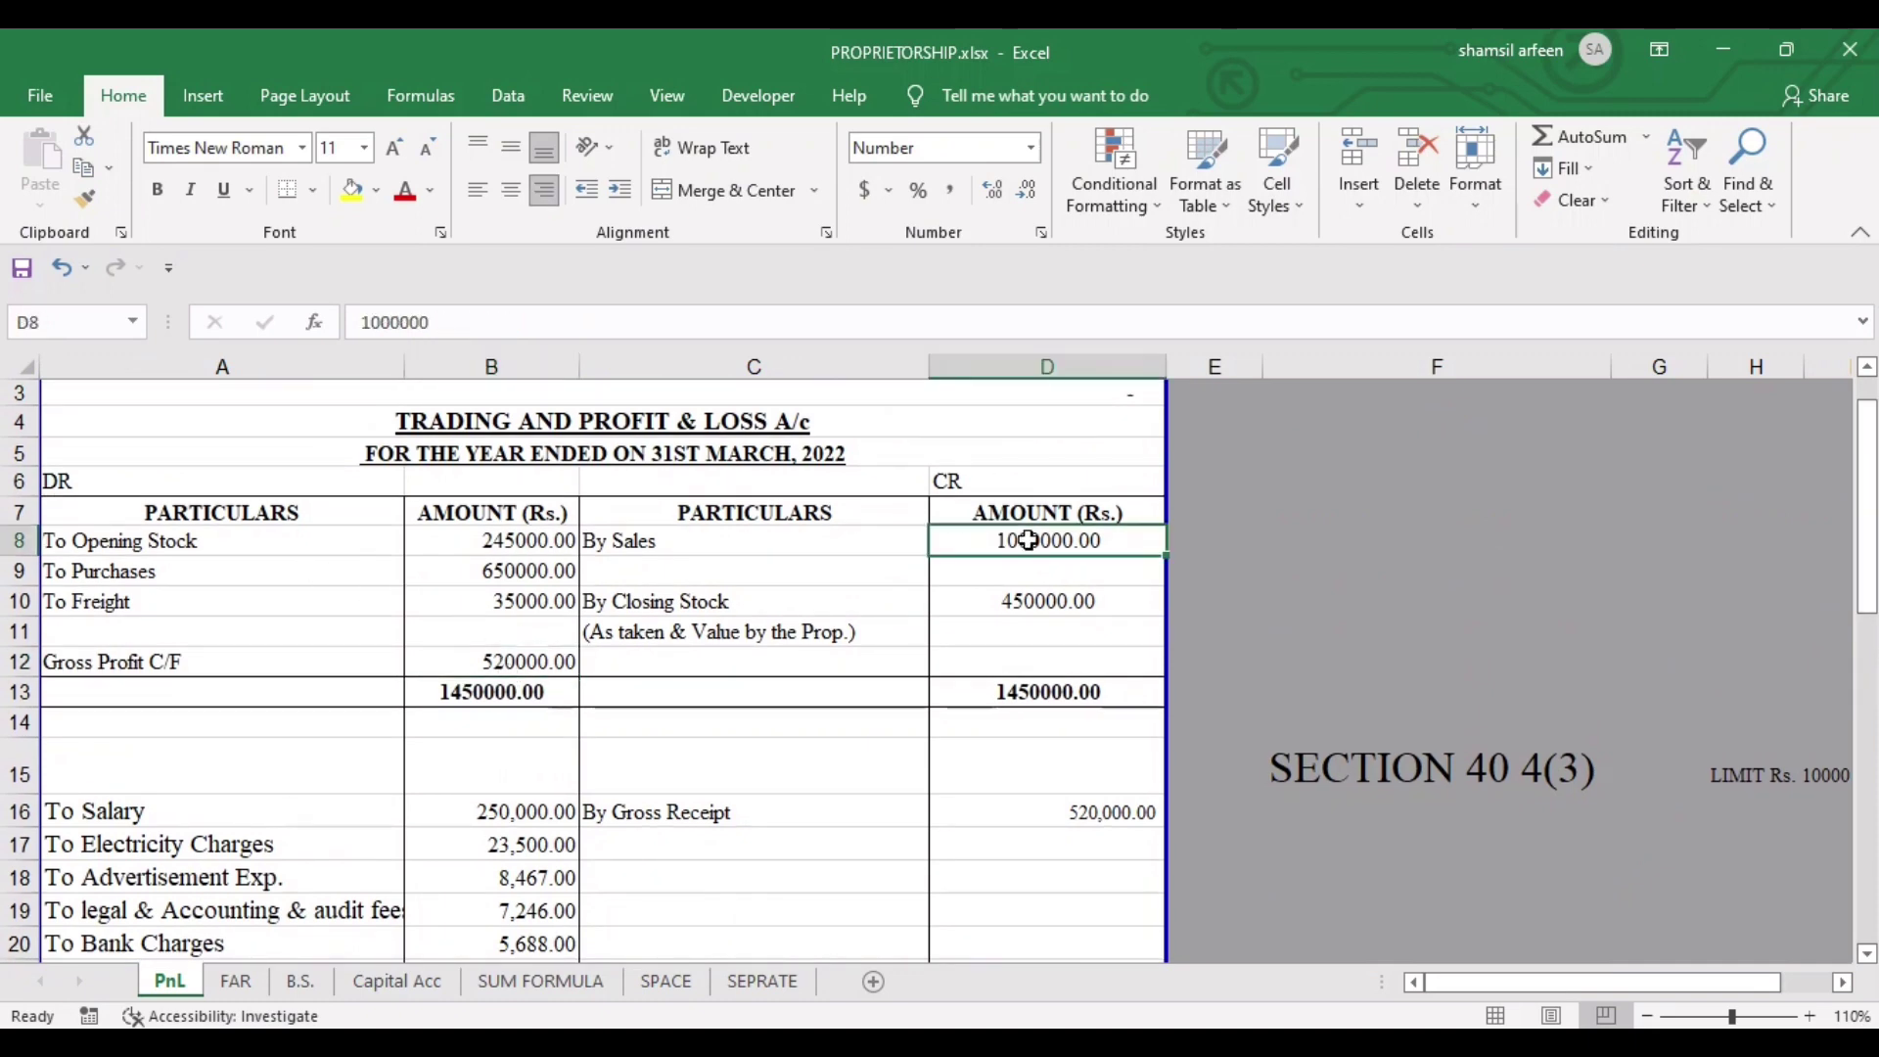
pyautogui.click(1026, 592)
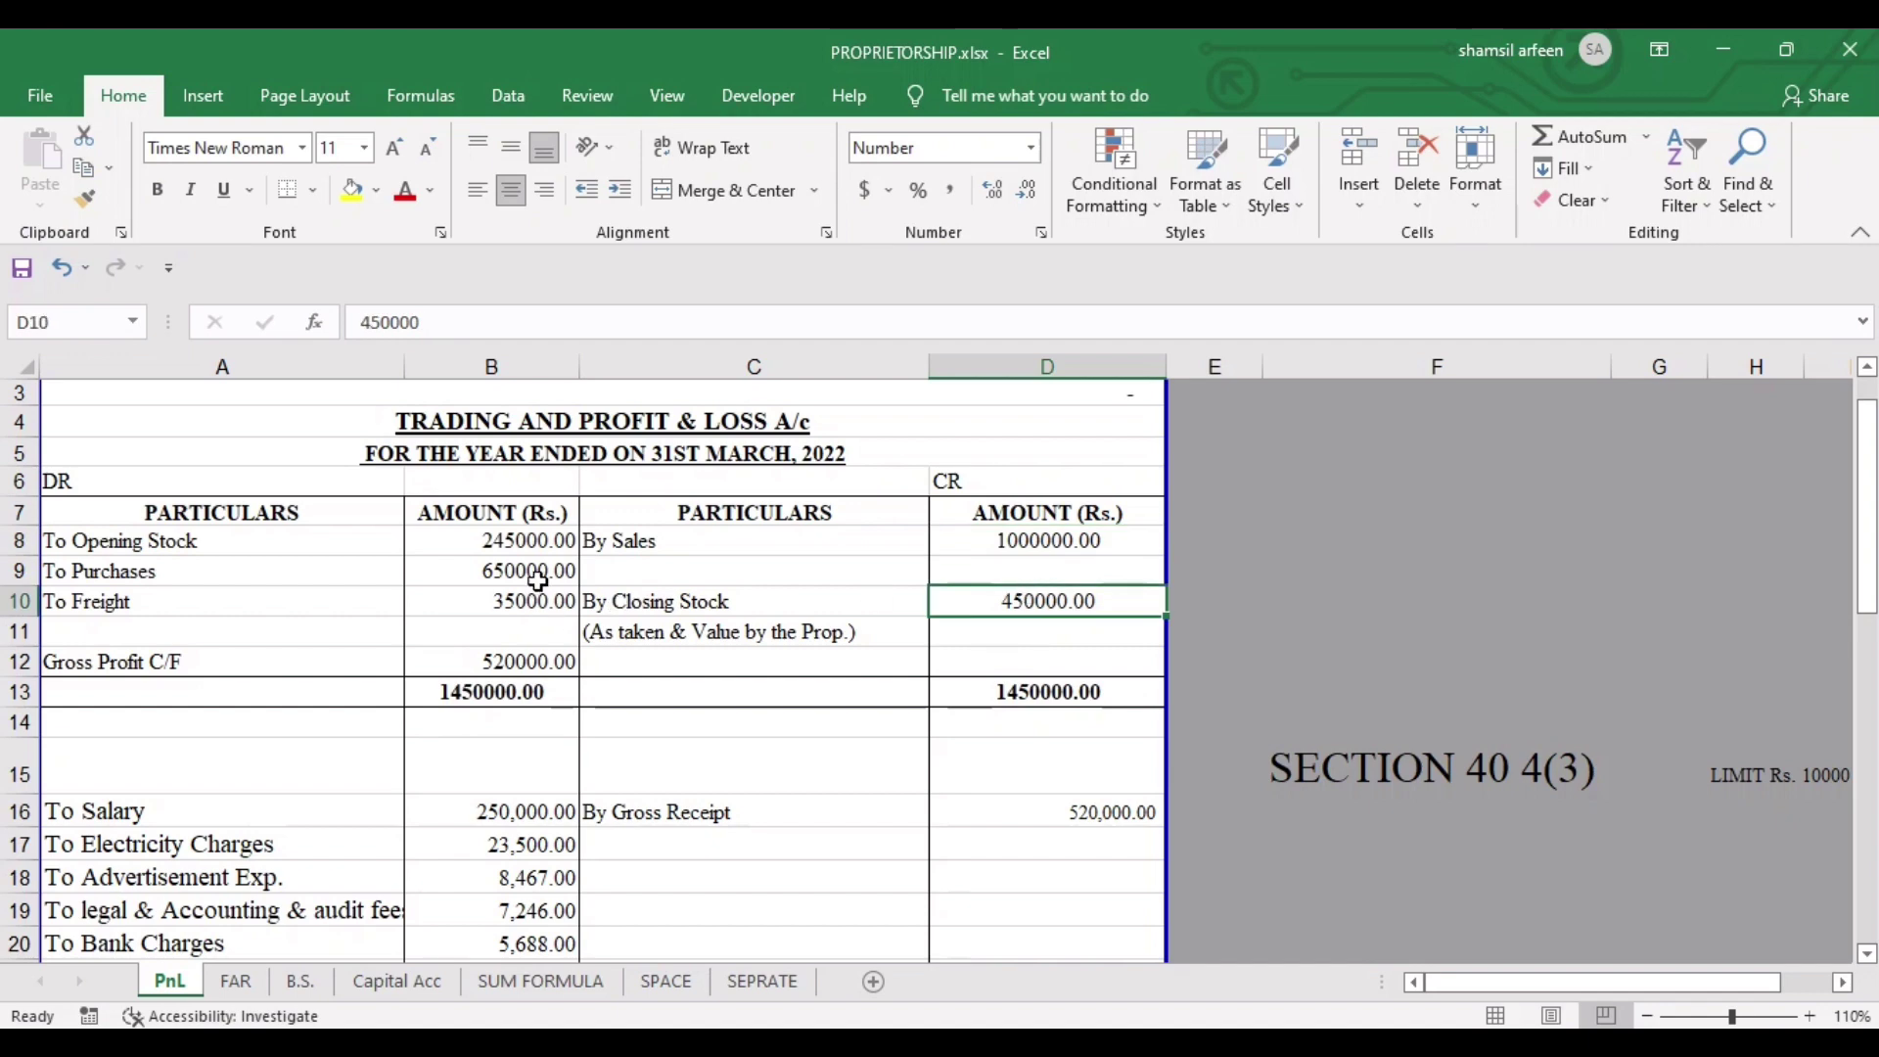
pyautogui.moveTo(529, 539); pyautogui.dragTo(539, 624)
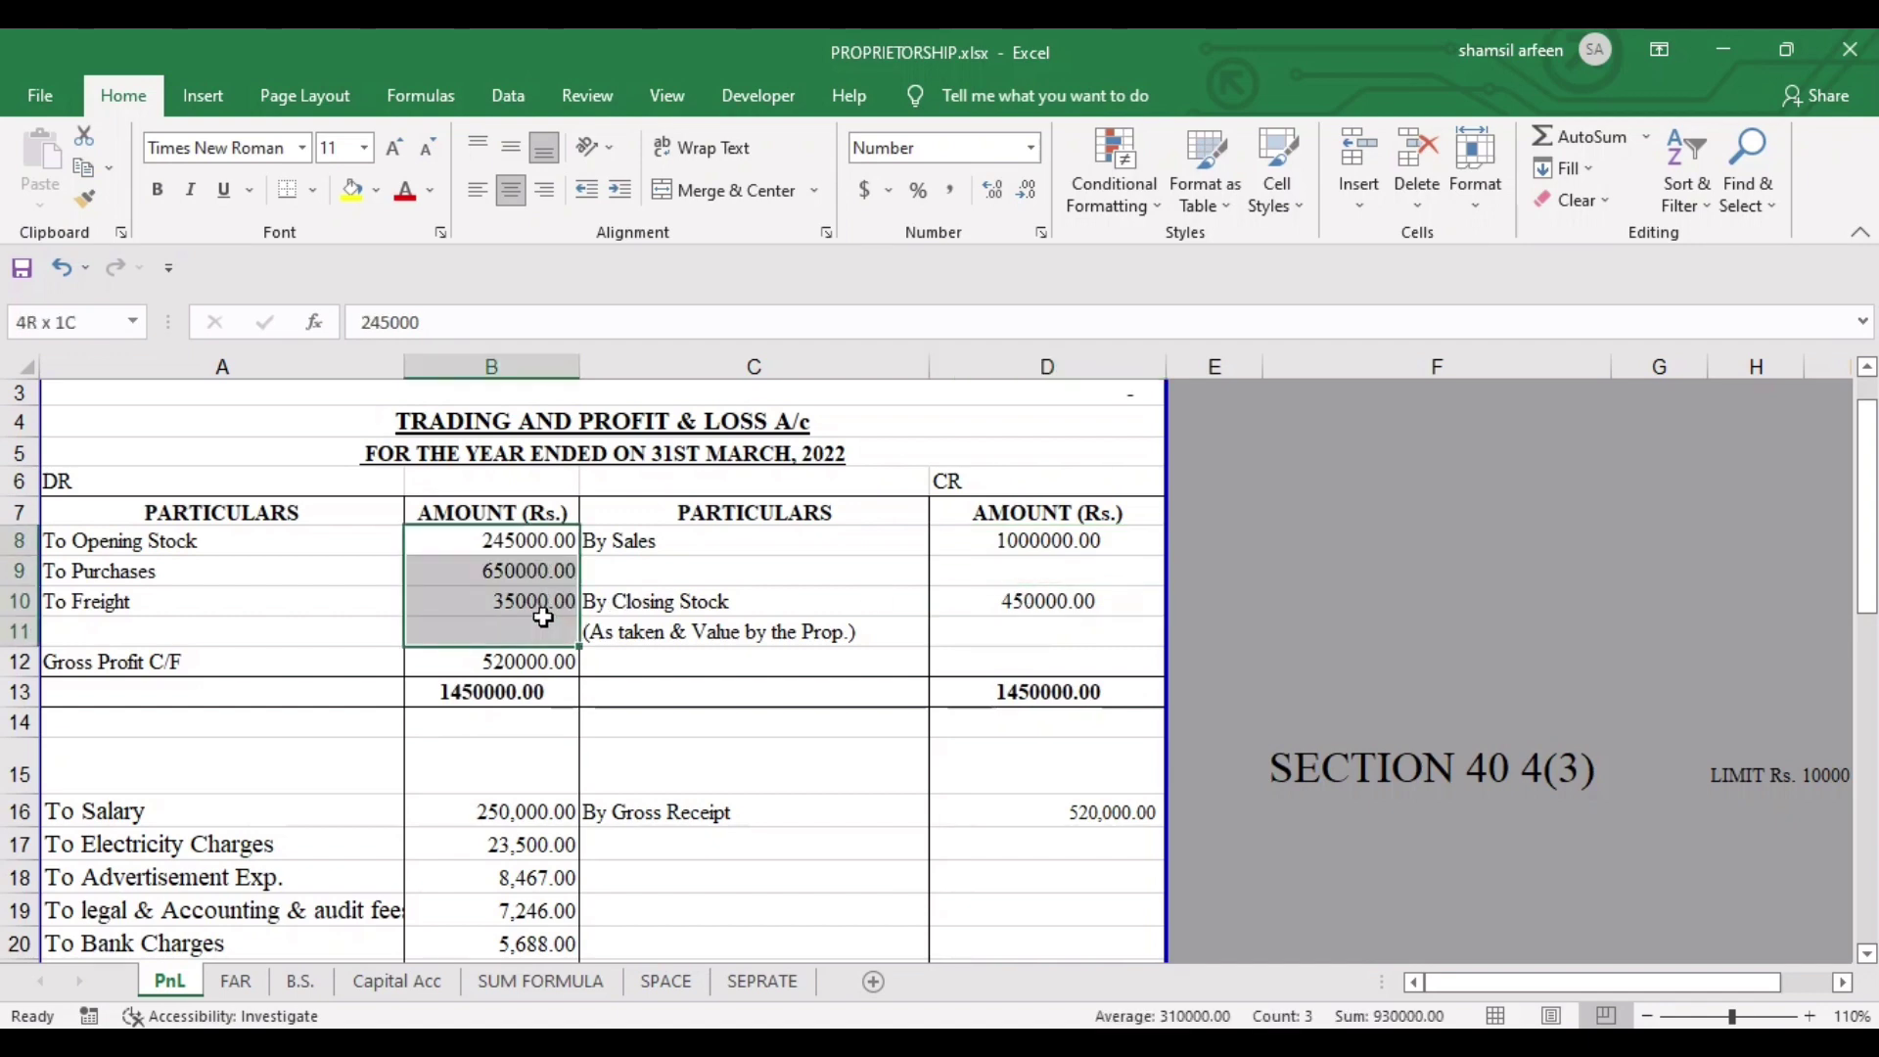
pyautogui.click(530, 661)
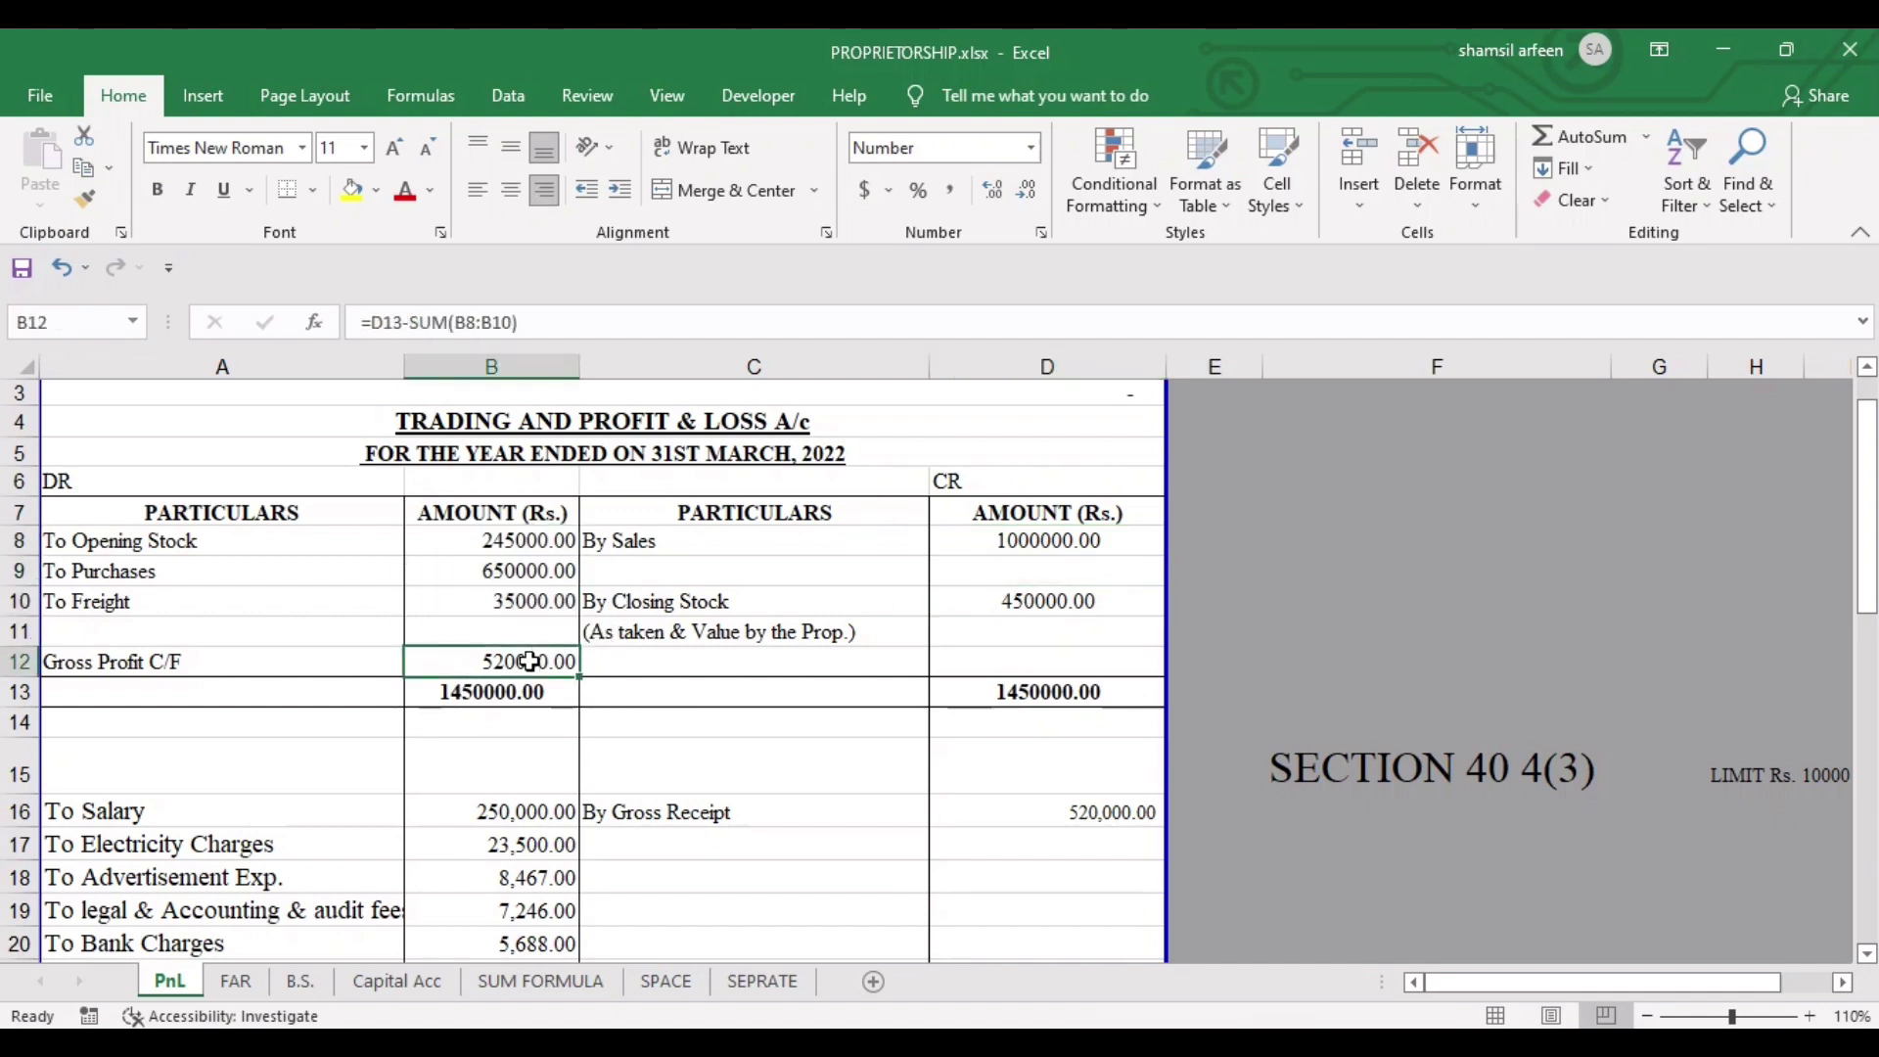
# Enter a B12 formula of D13 minus B8, B9 and B10, accepting Excel's correction.
pyautogui.write('=')
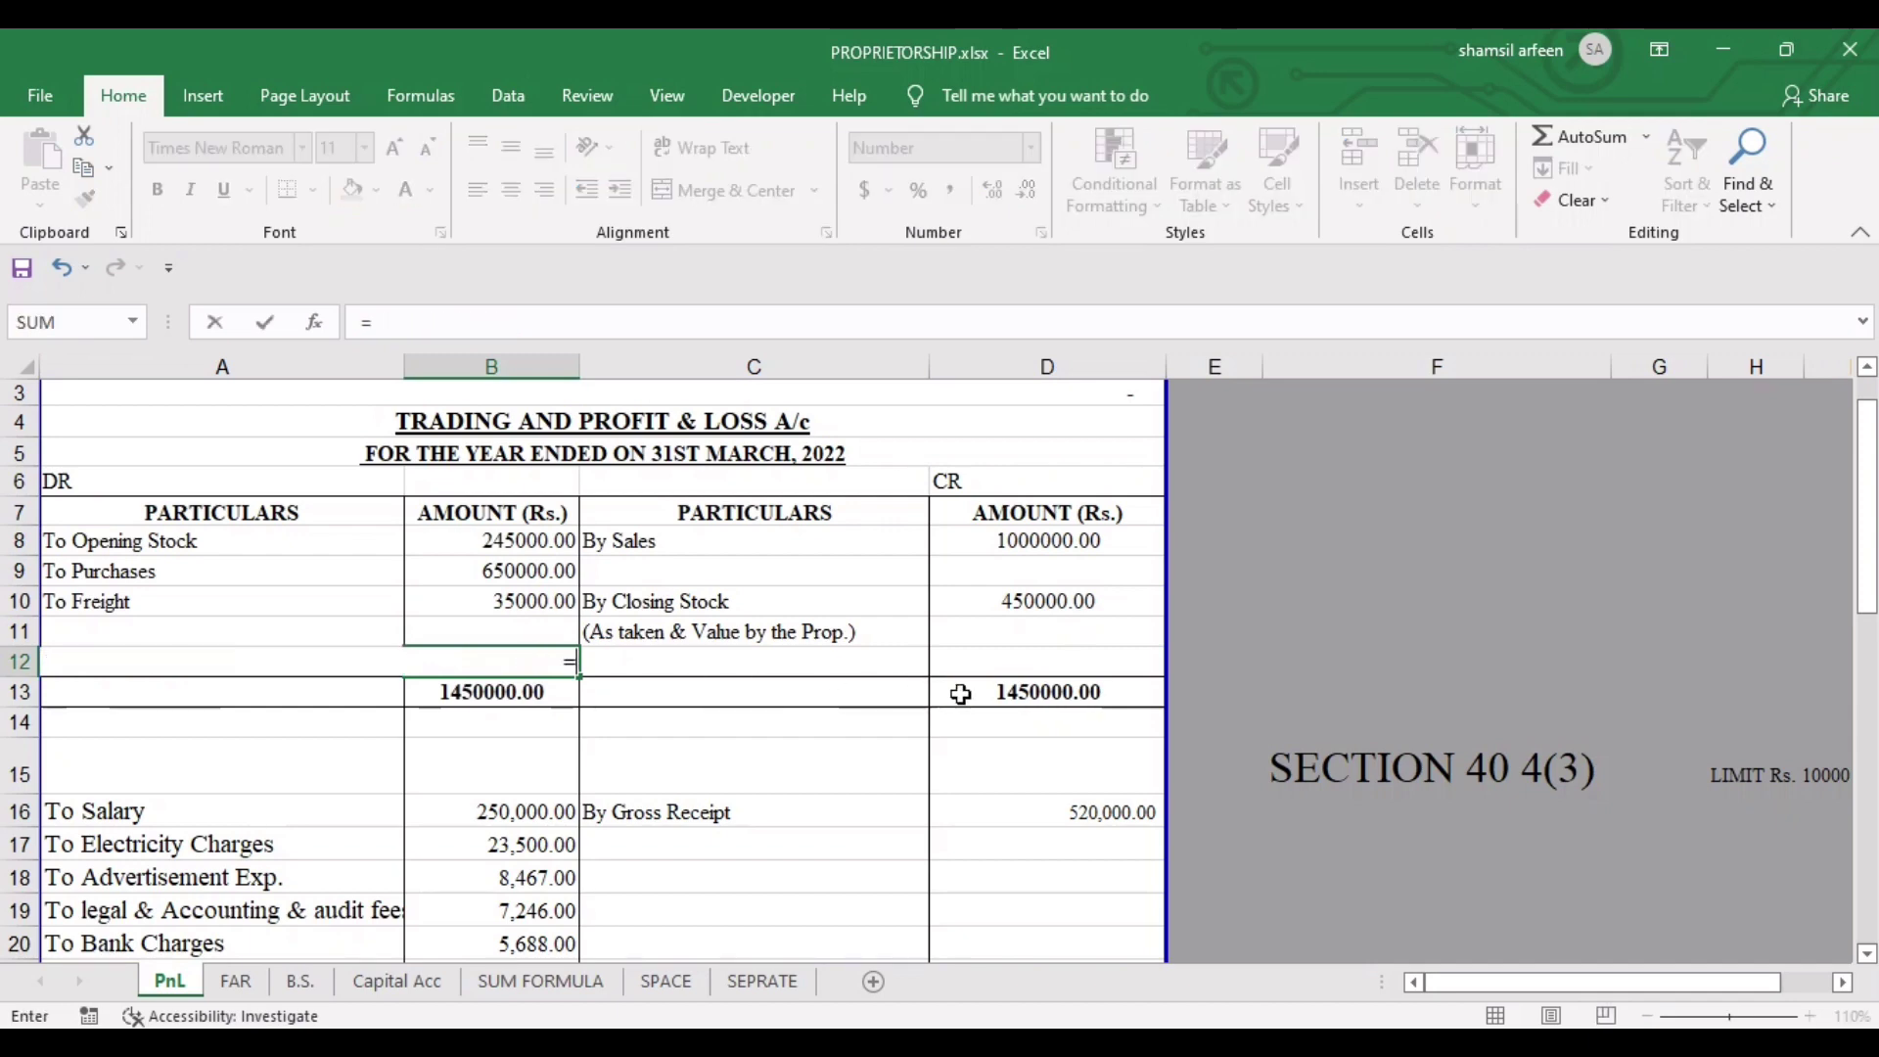
pyautogui.click(996, 696)
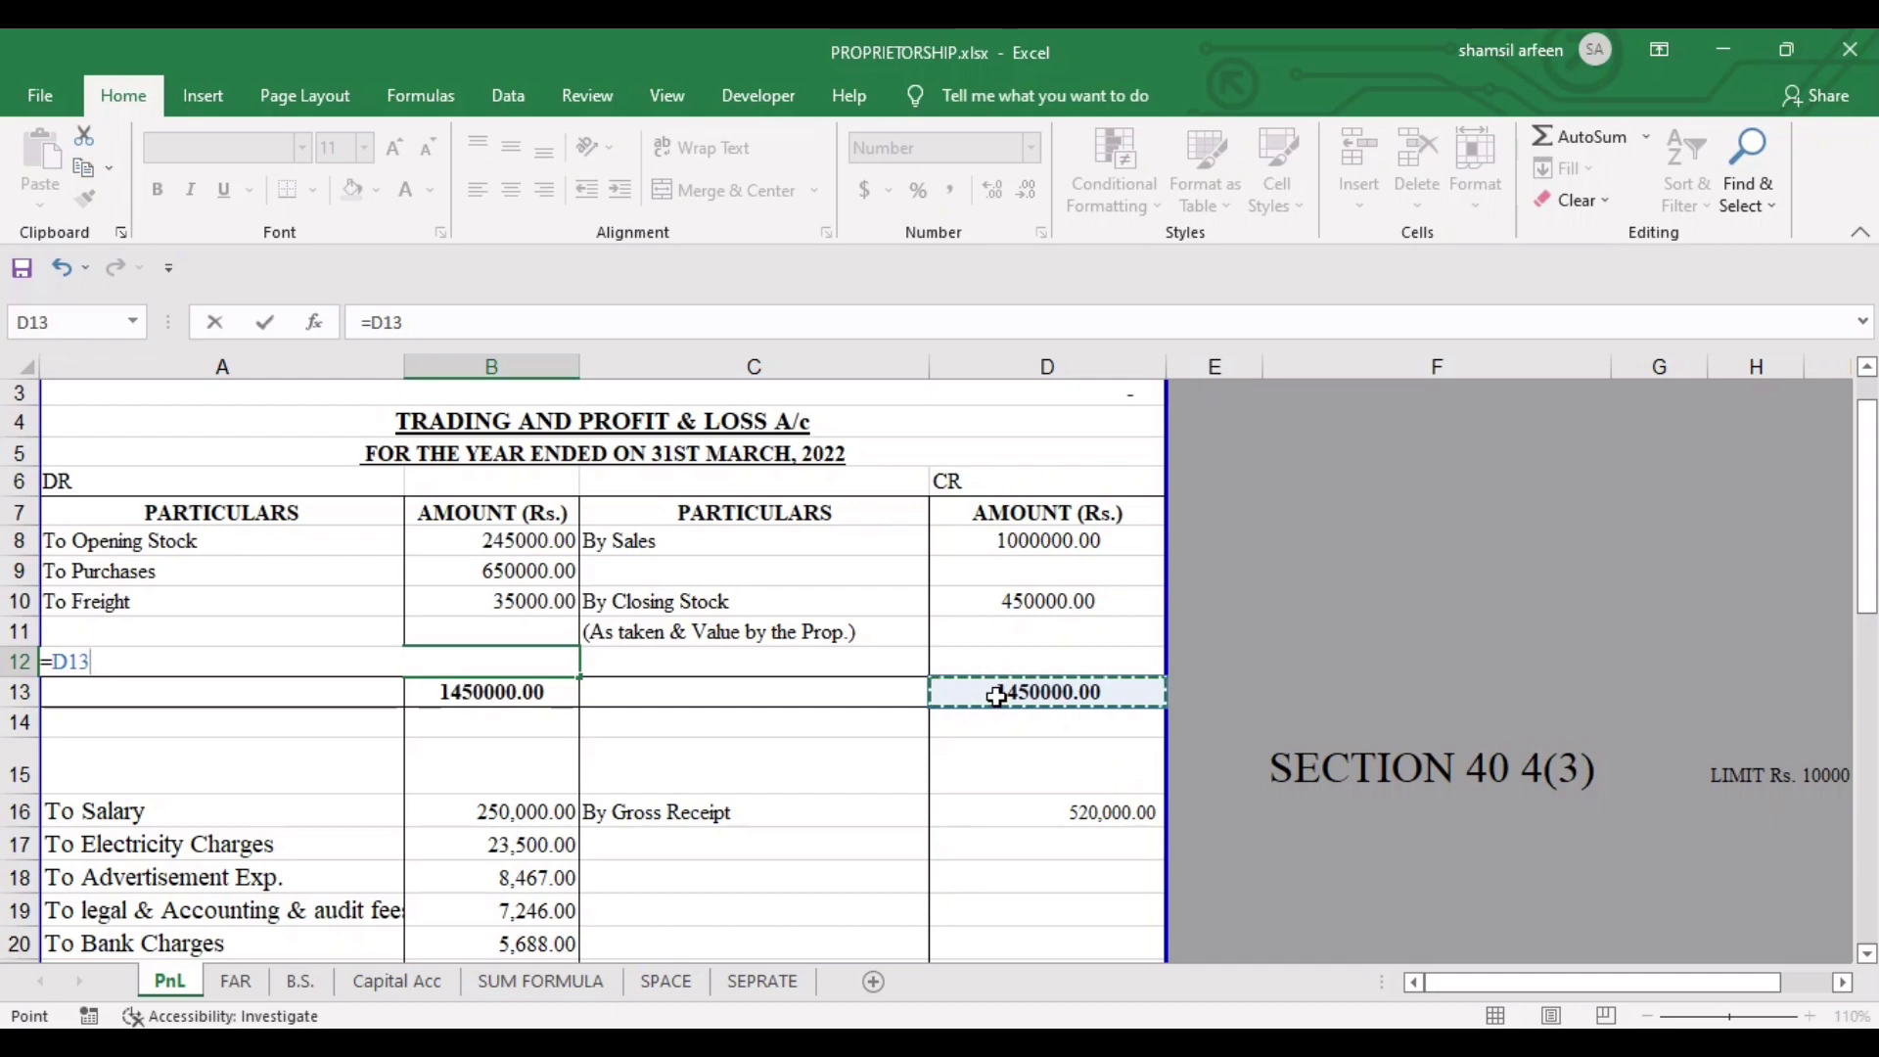
pyautogui.write('-')
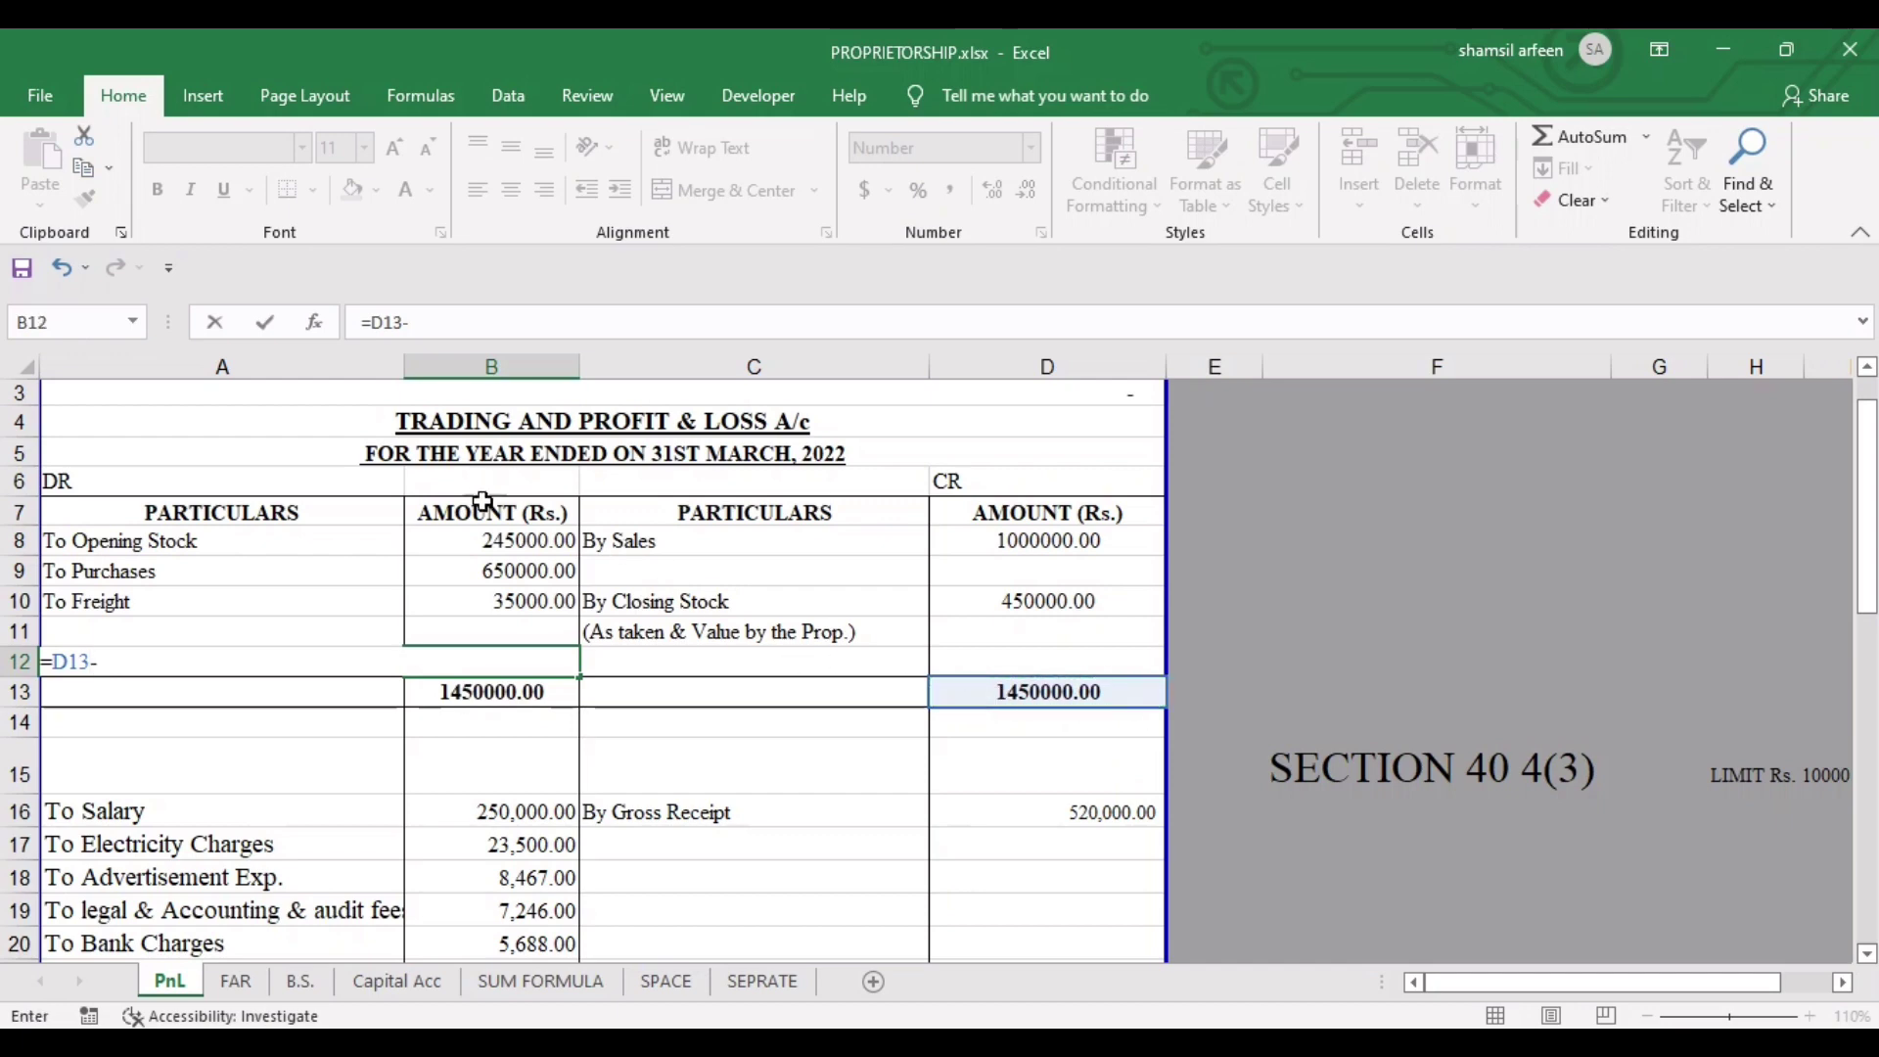
pyautogui.click(483, 539)
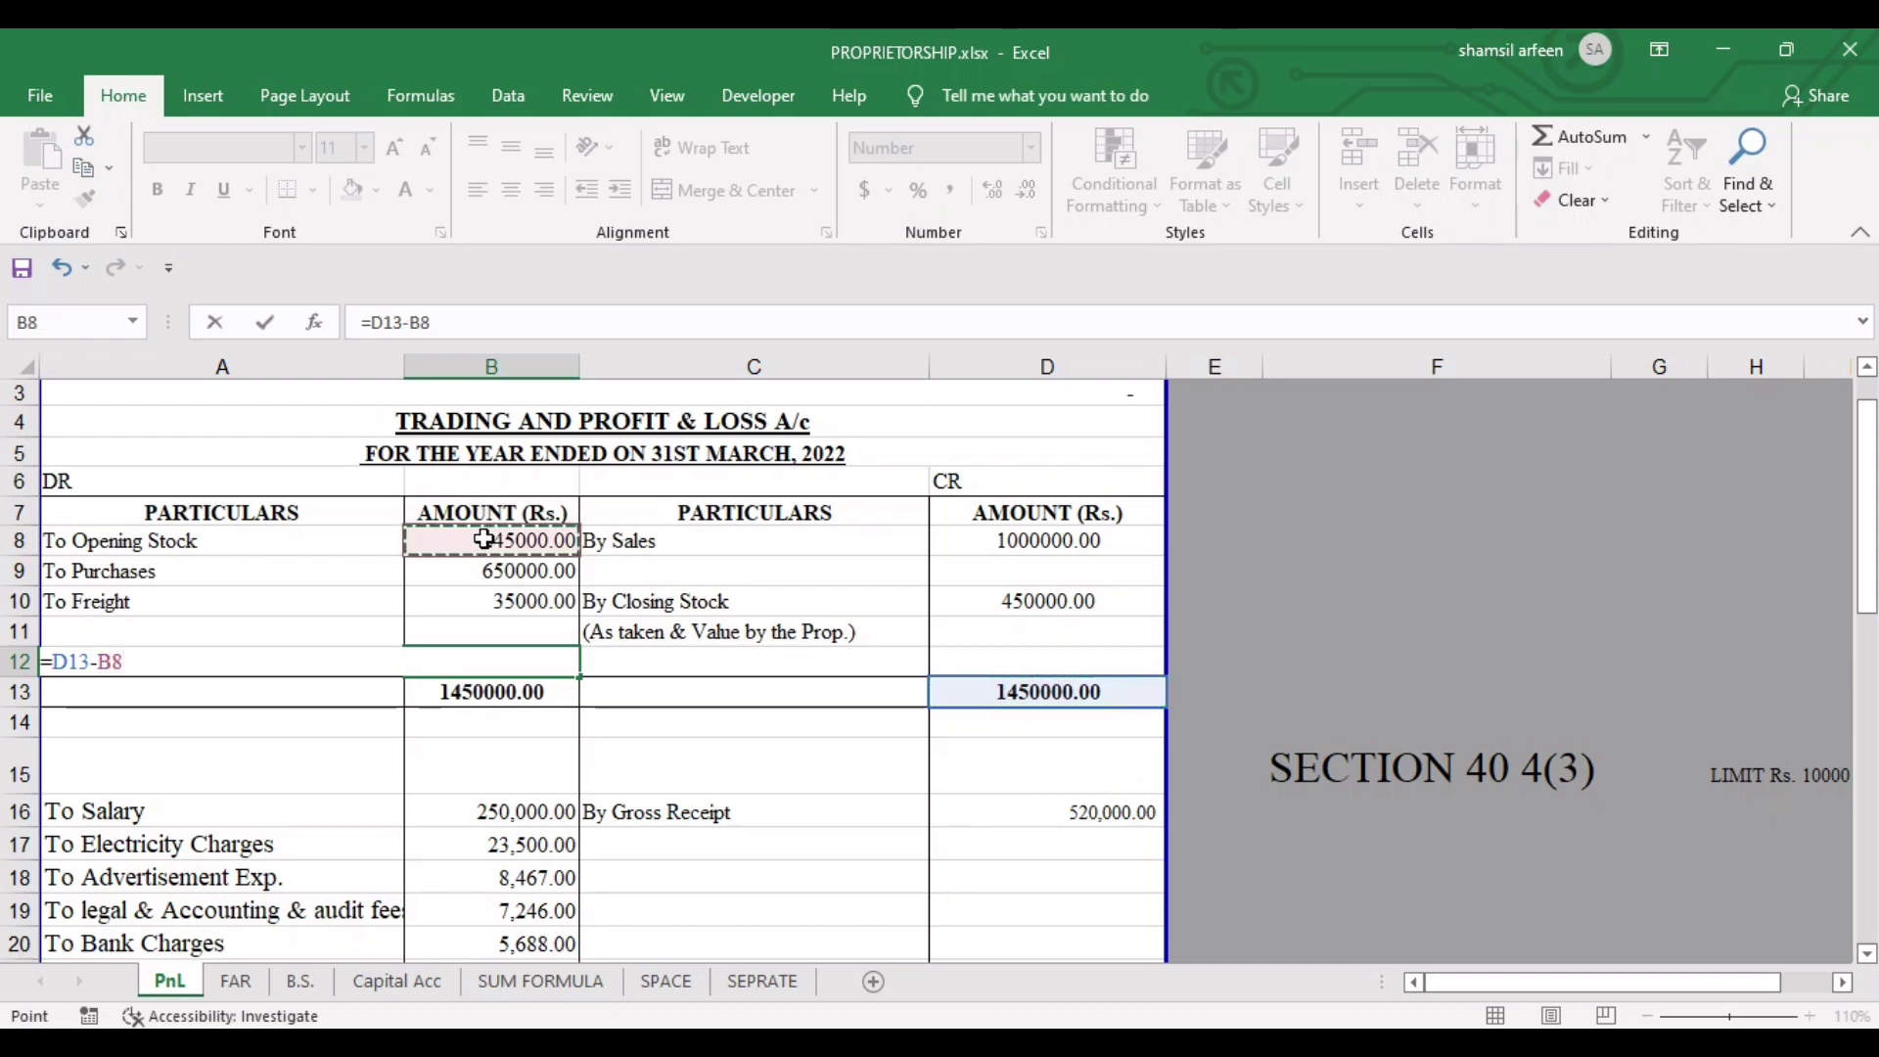
pyautogui.write('+')
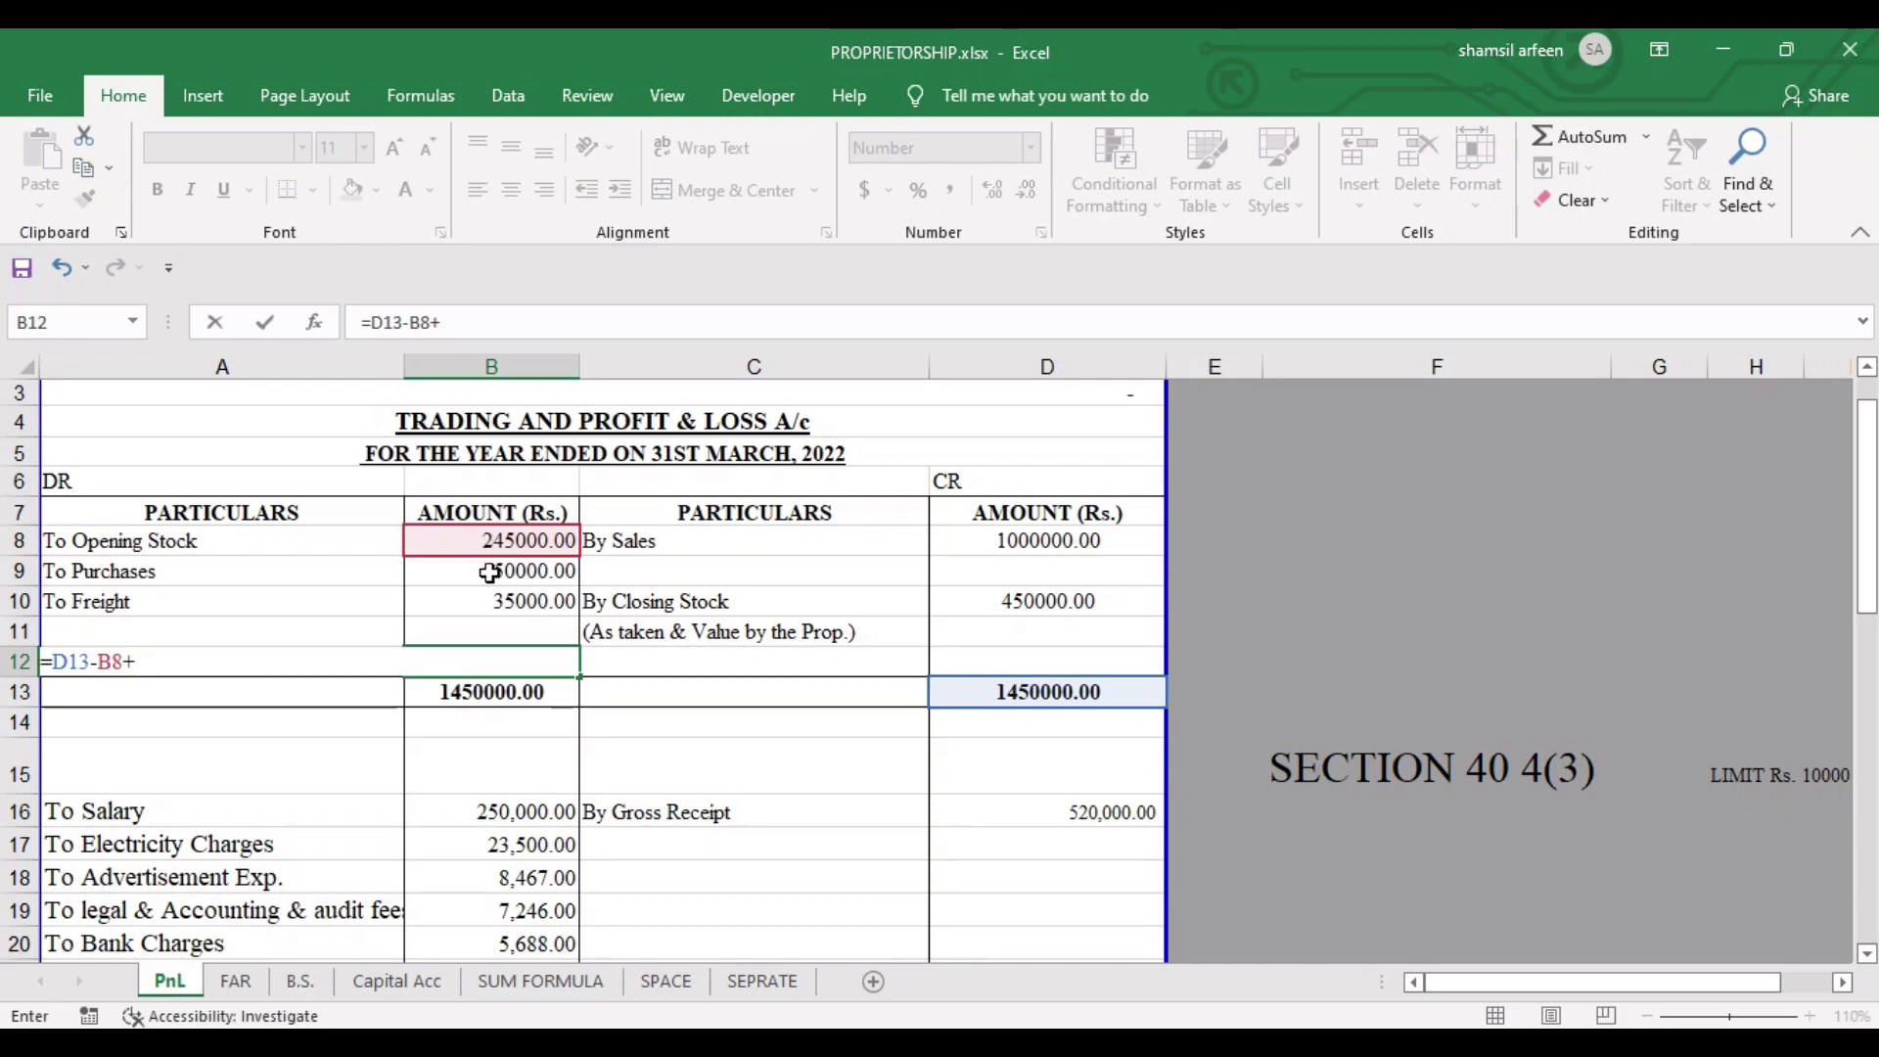
pyautogui.click(488, 573)
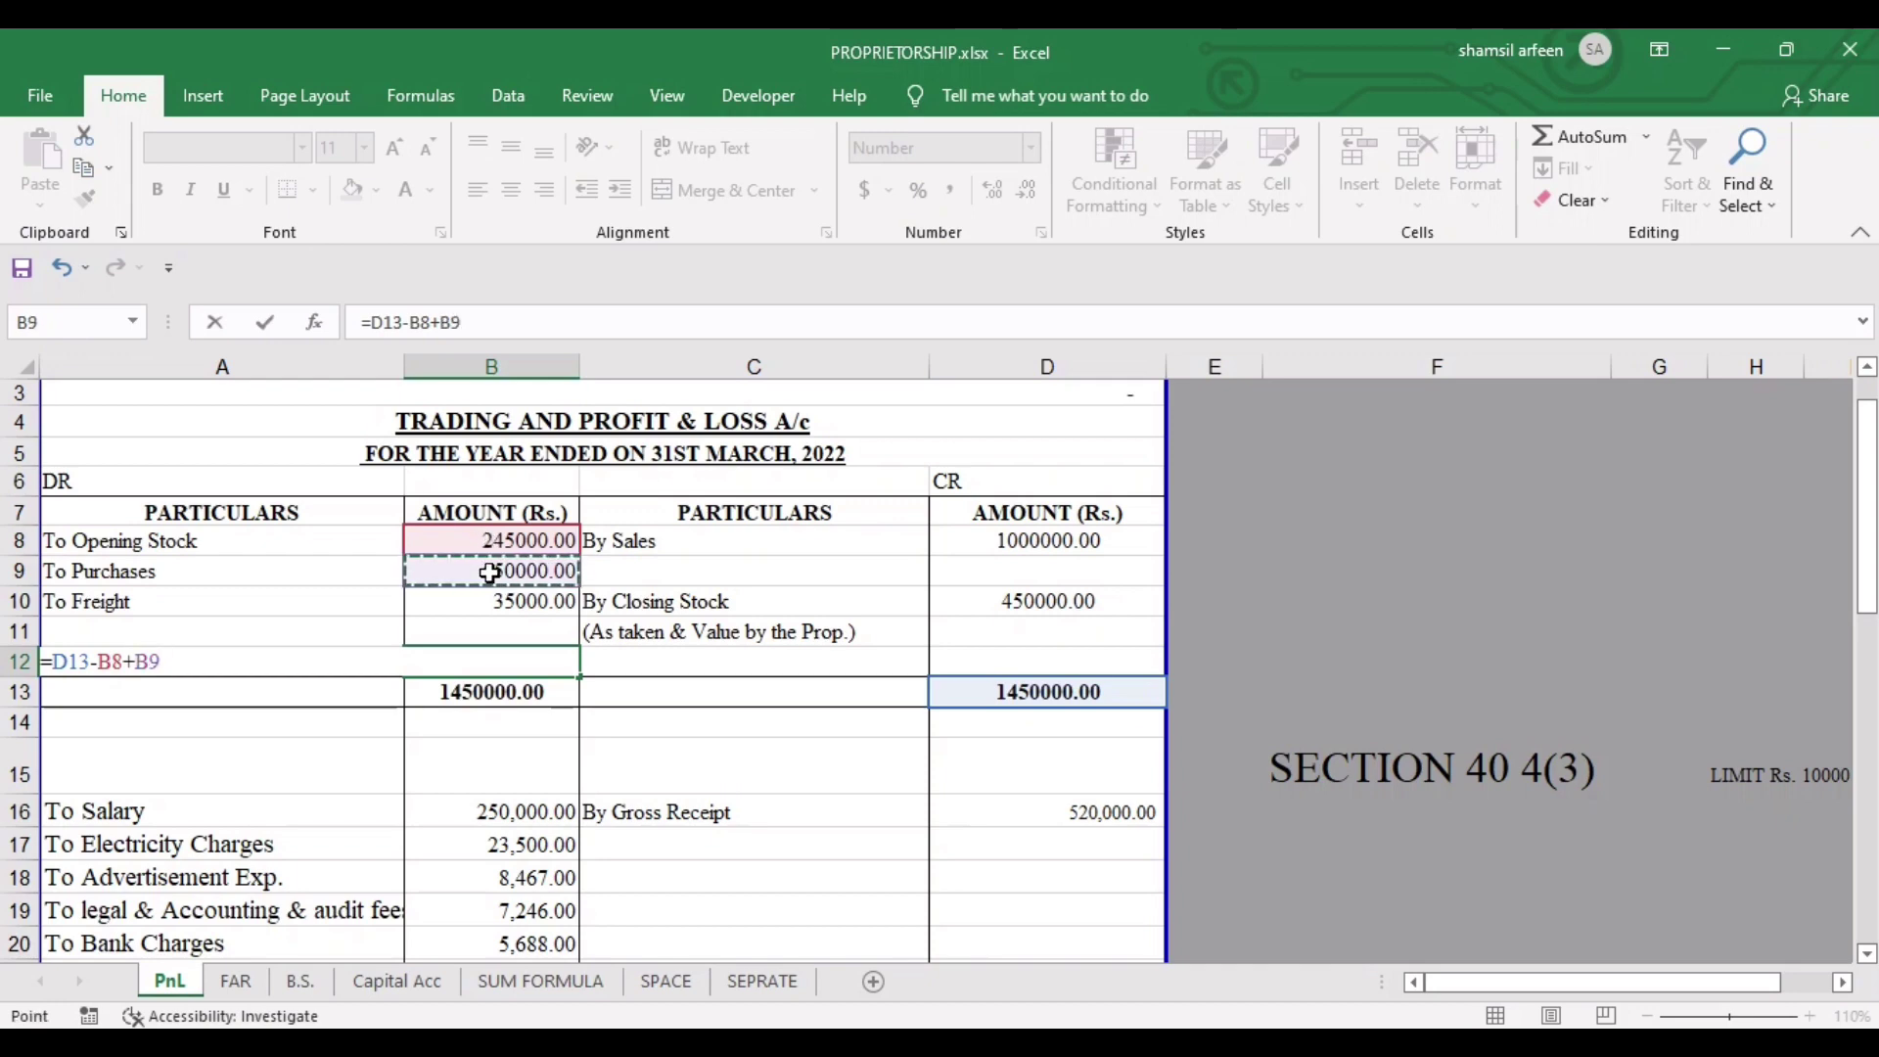
pyautogui.write('+')
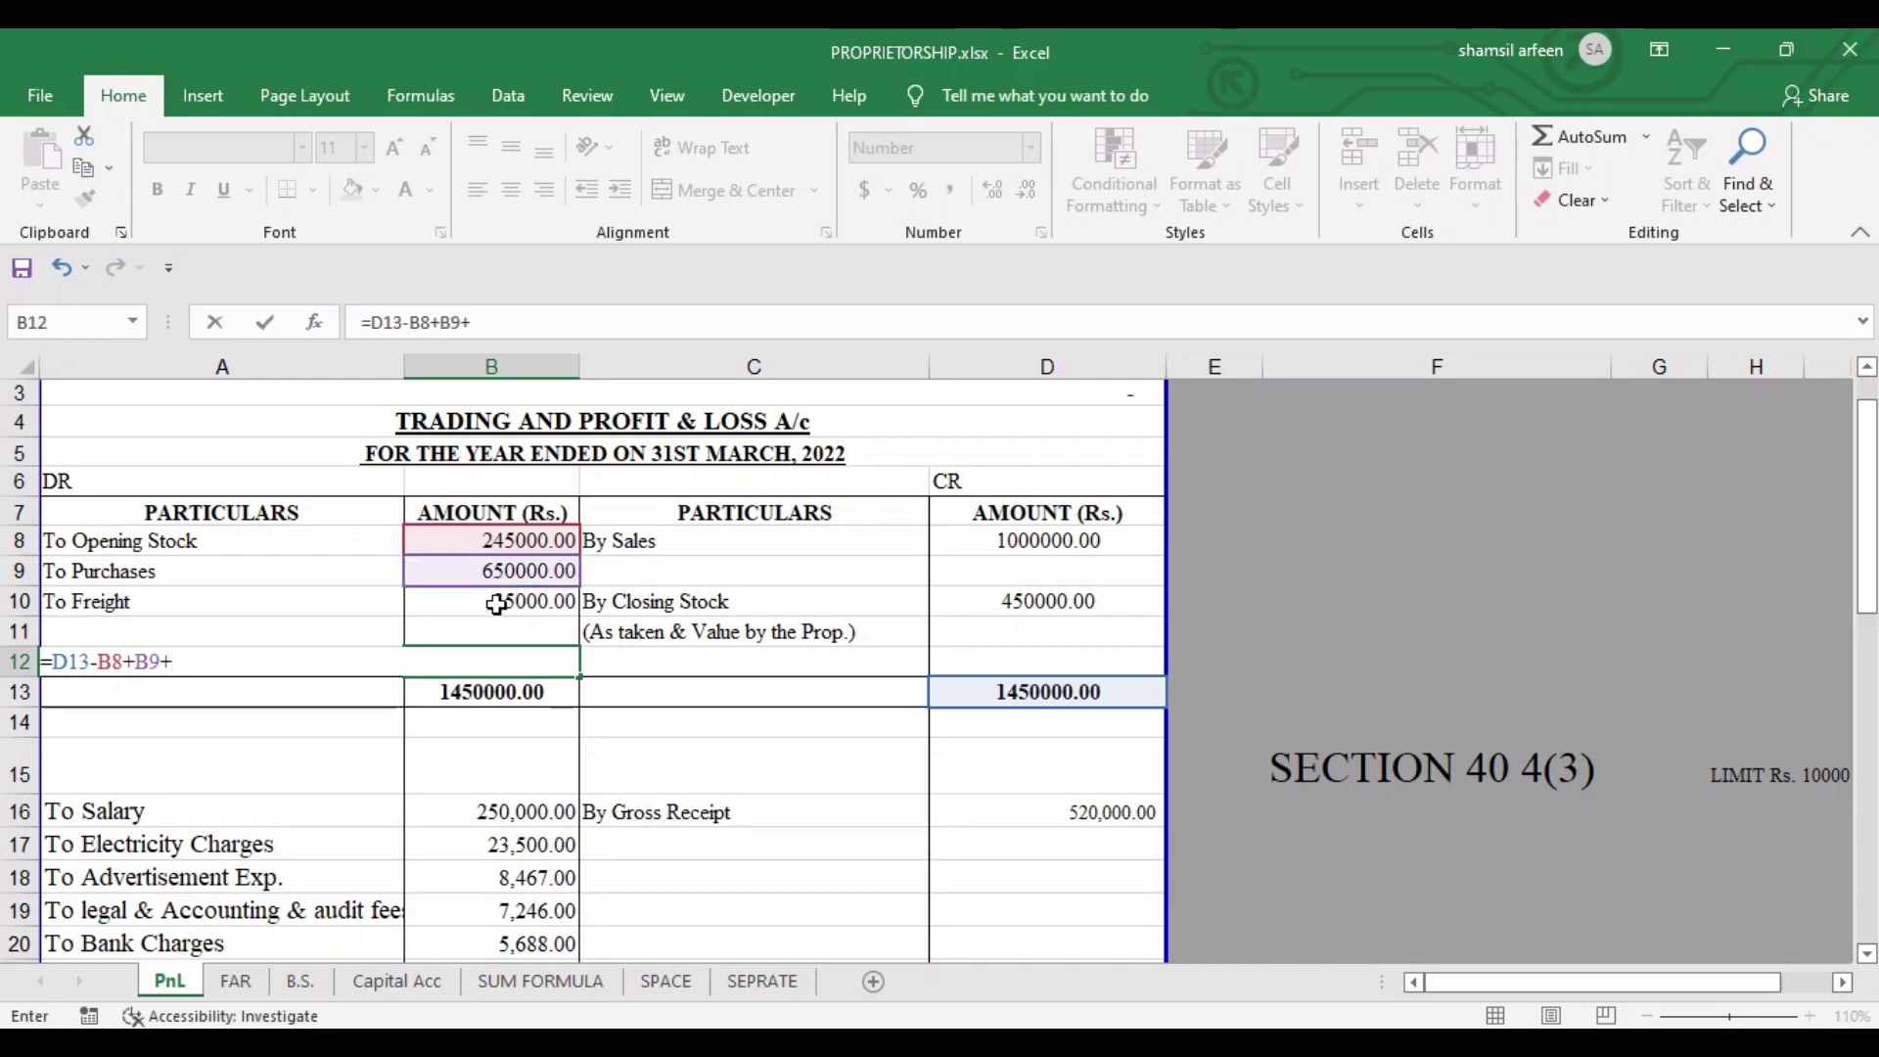
pyautogui.click(497, 604)
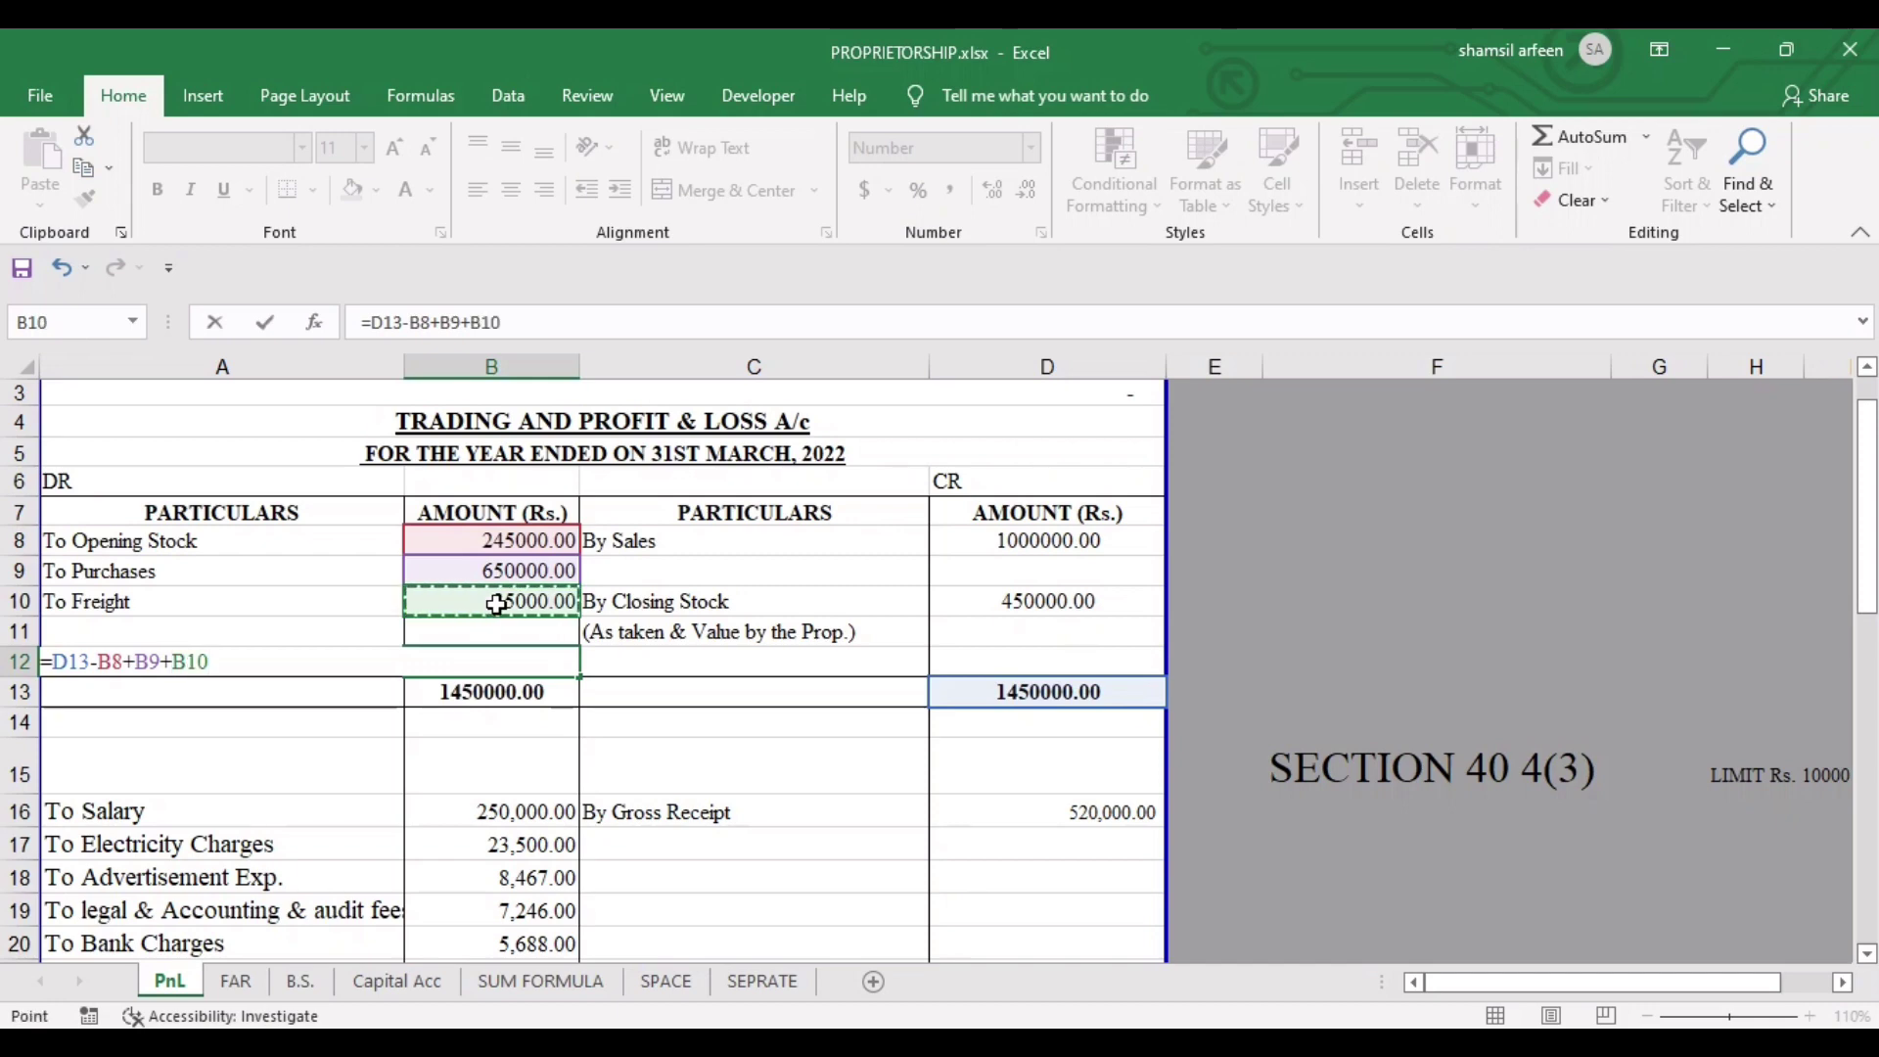
pyautogui.write(')')
pyautogui.press('Return')
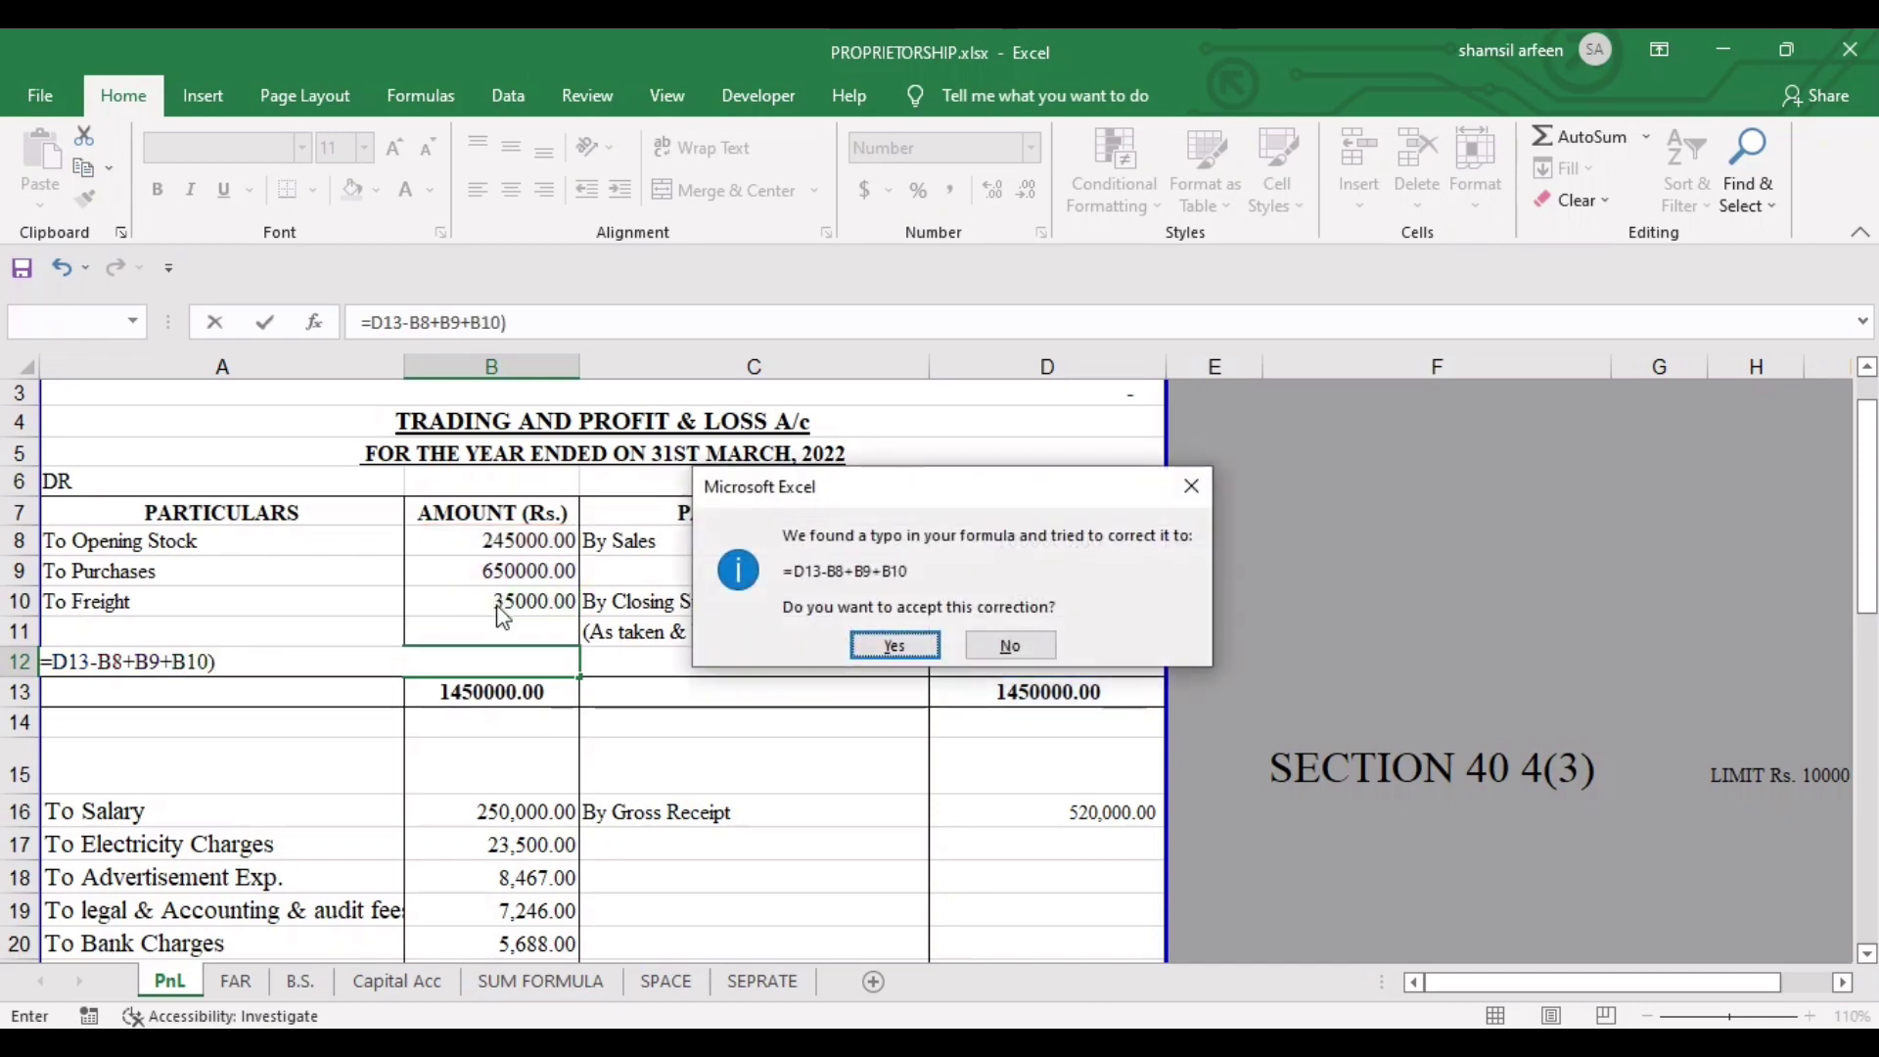
pyautogui.press('Return')
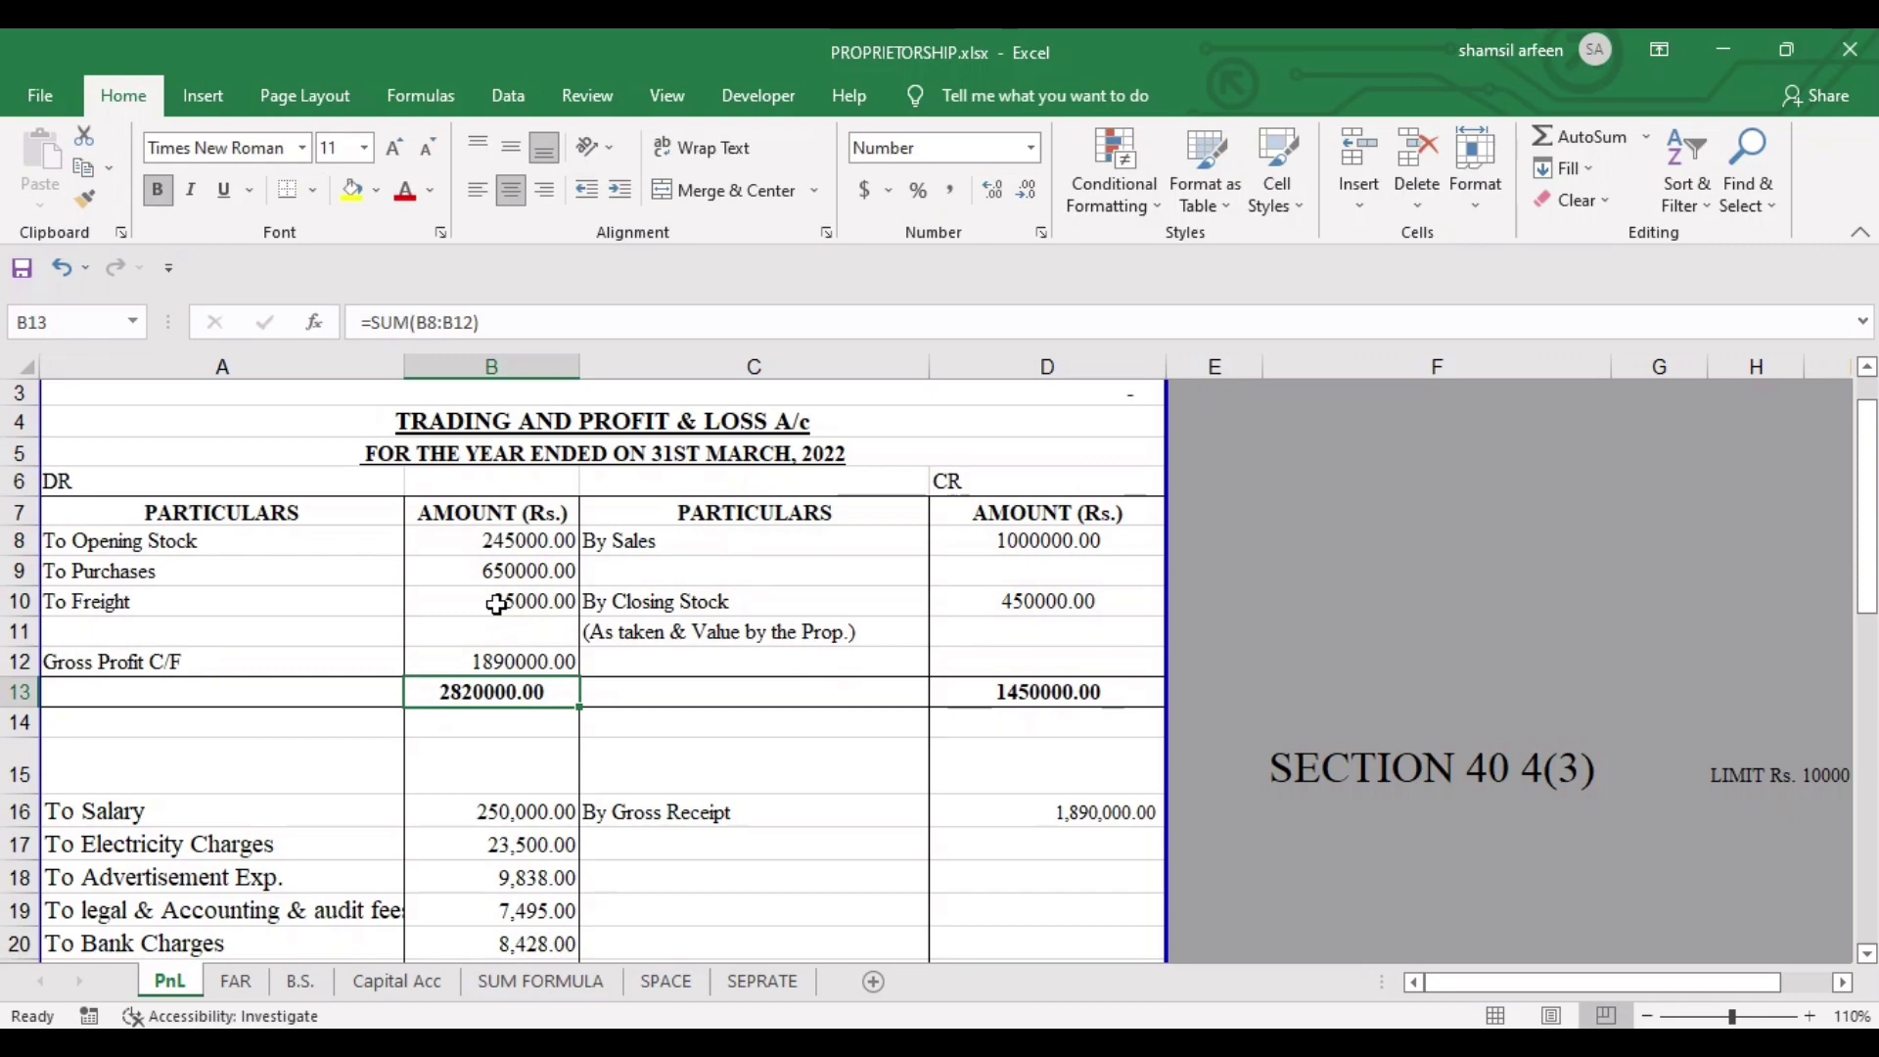
# Rewrite Gross Profit C/F in B12 as =D13-SUM(B8:B10), giving 520000.00.
pyautogui.click(497, 661)
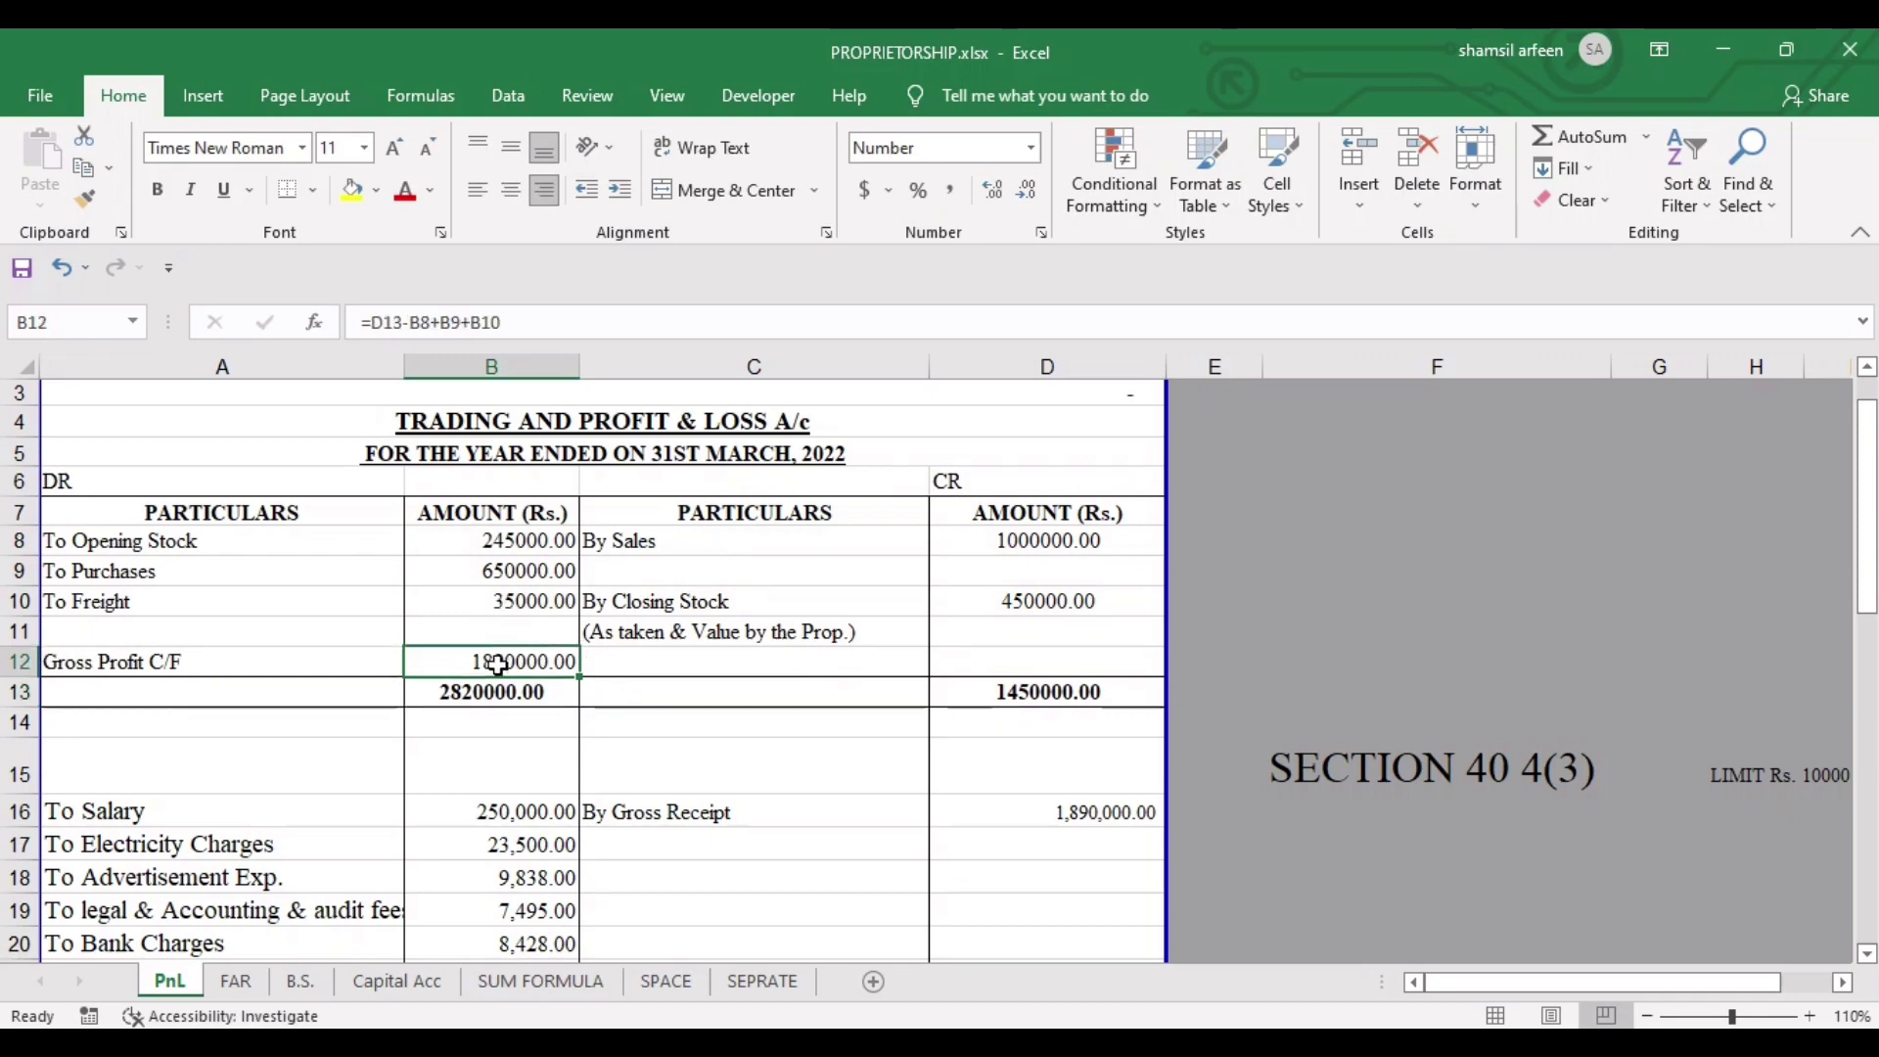
pyautogui.write('=')
pyautogui.click(1010, 693)
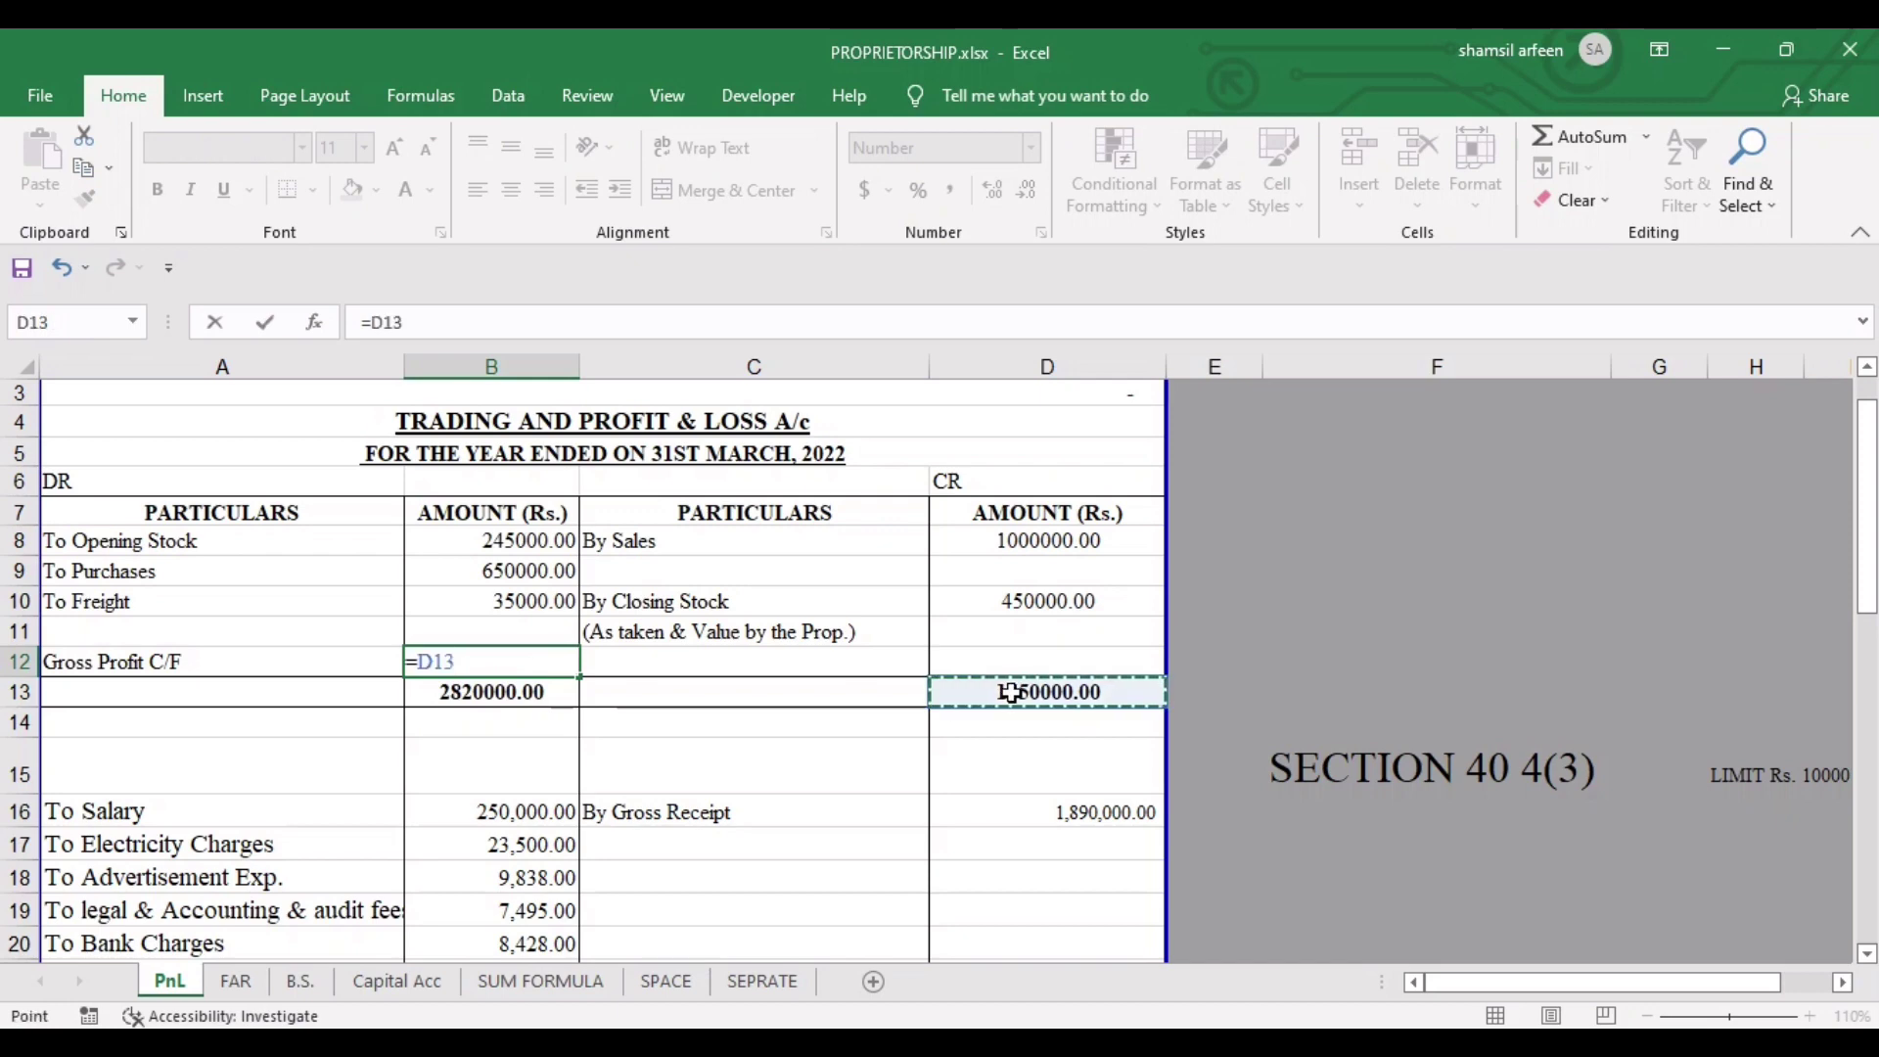
pyautogui.write('-SUM')
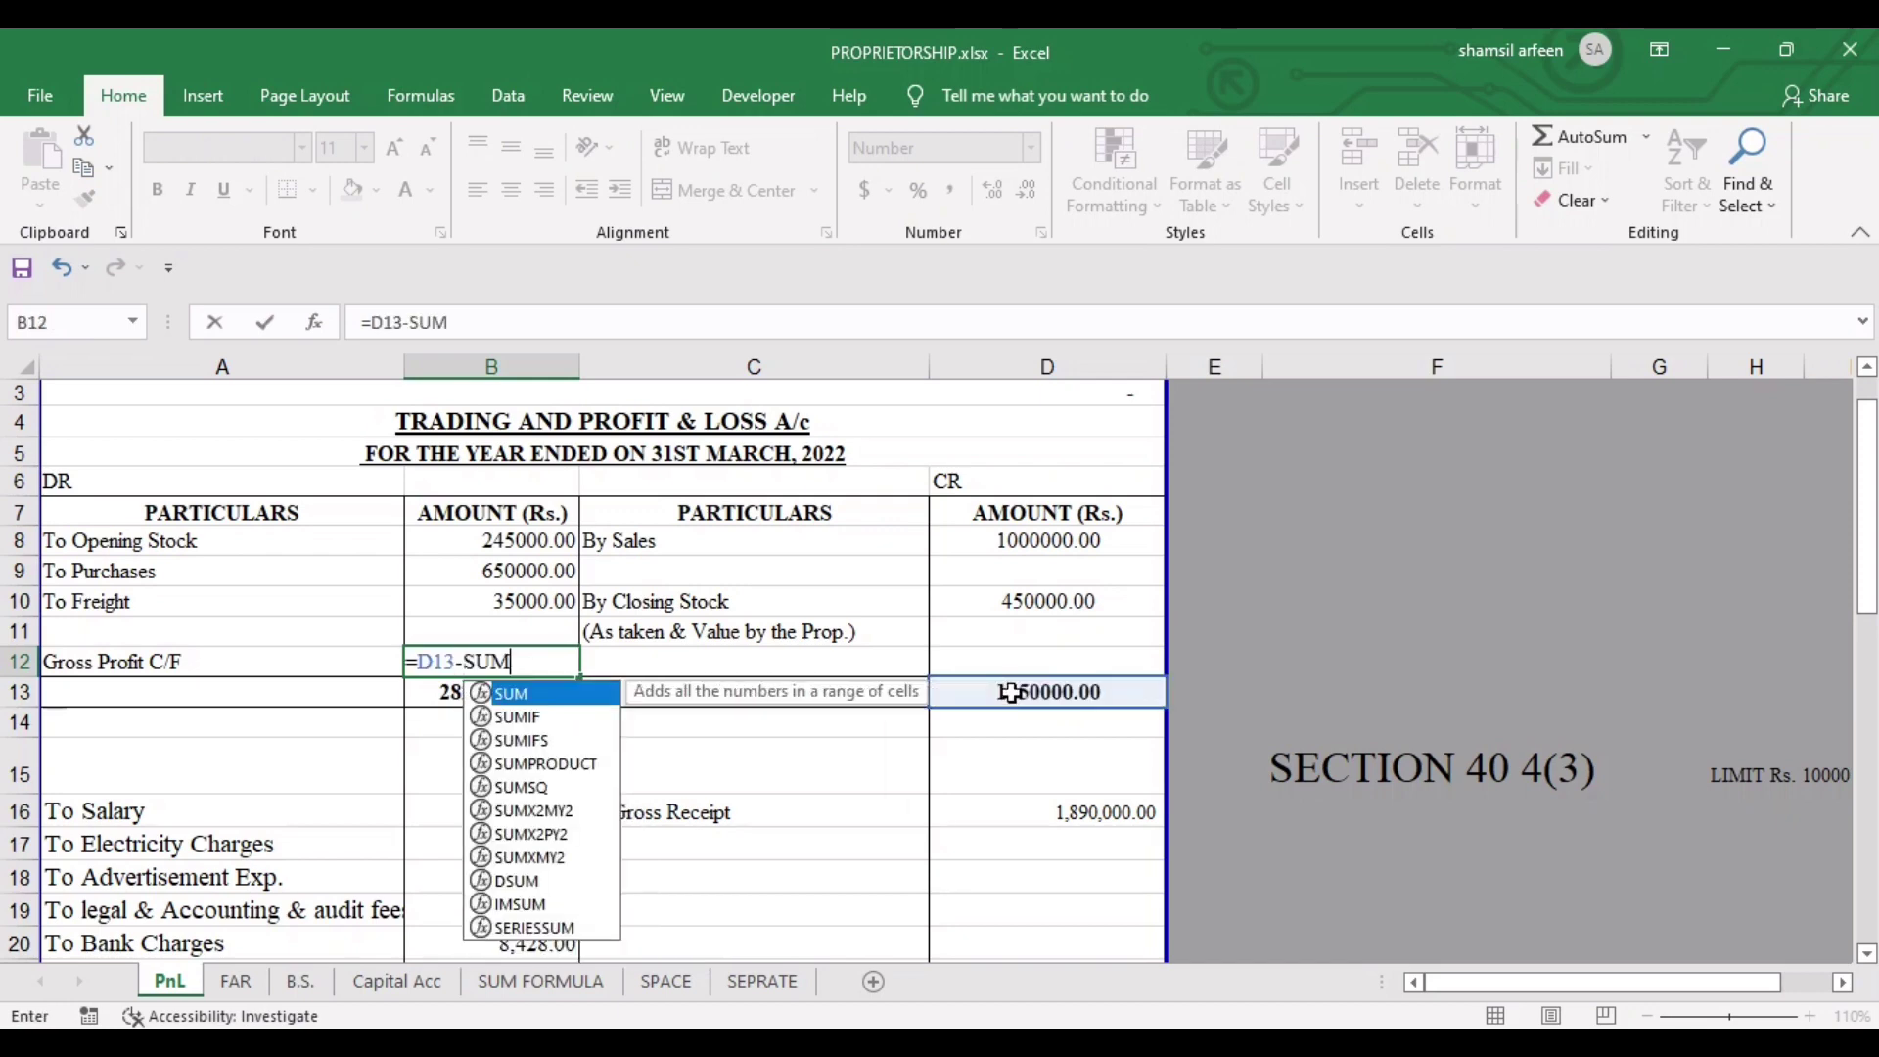
pyautogui.write('(')
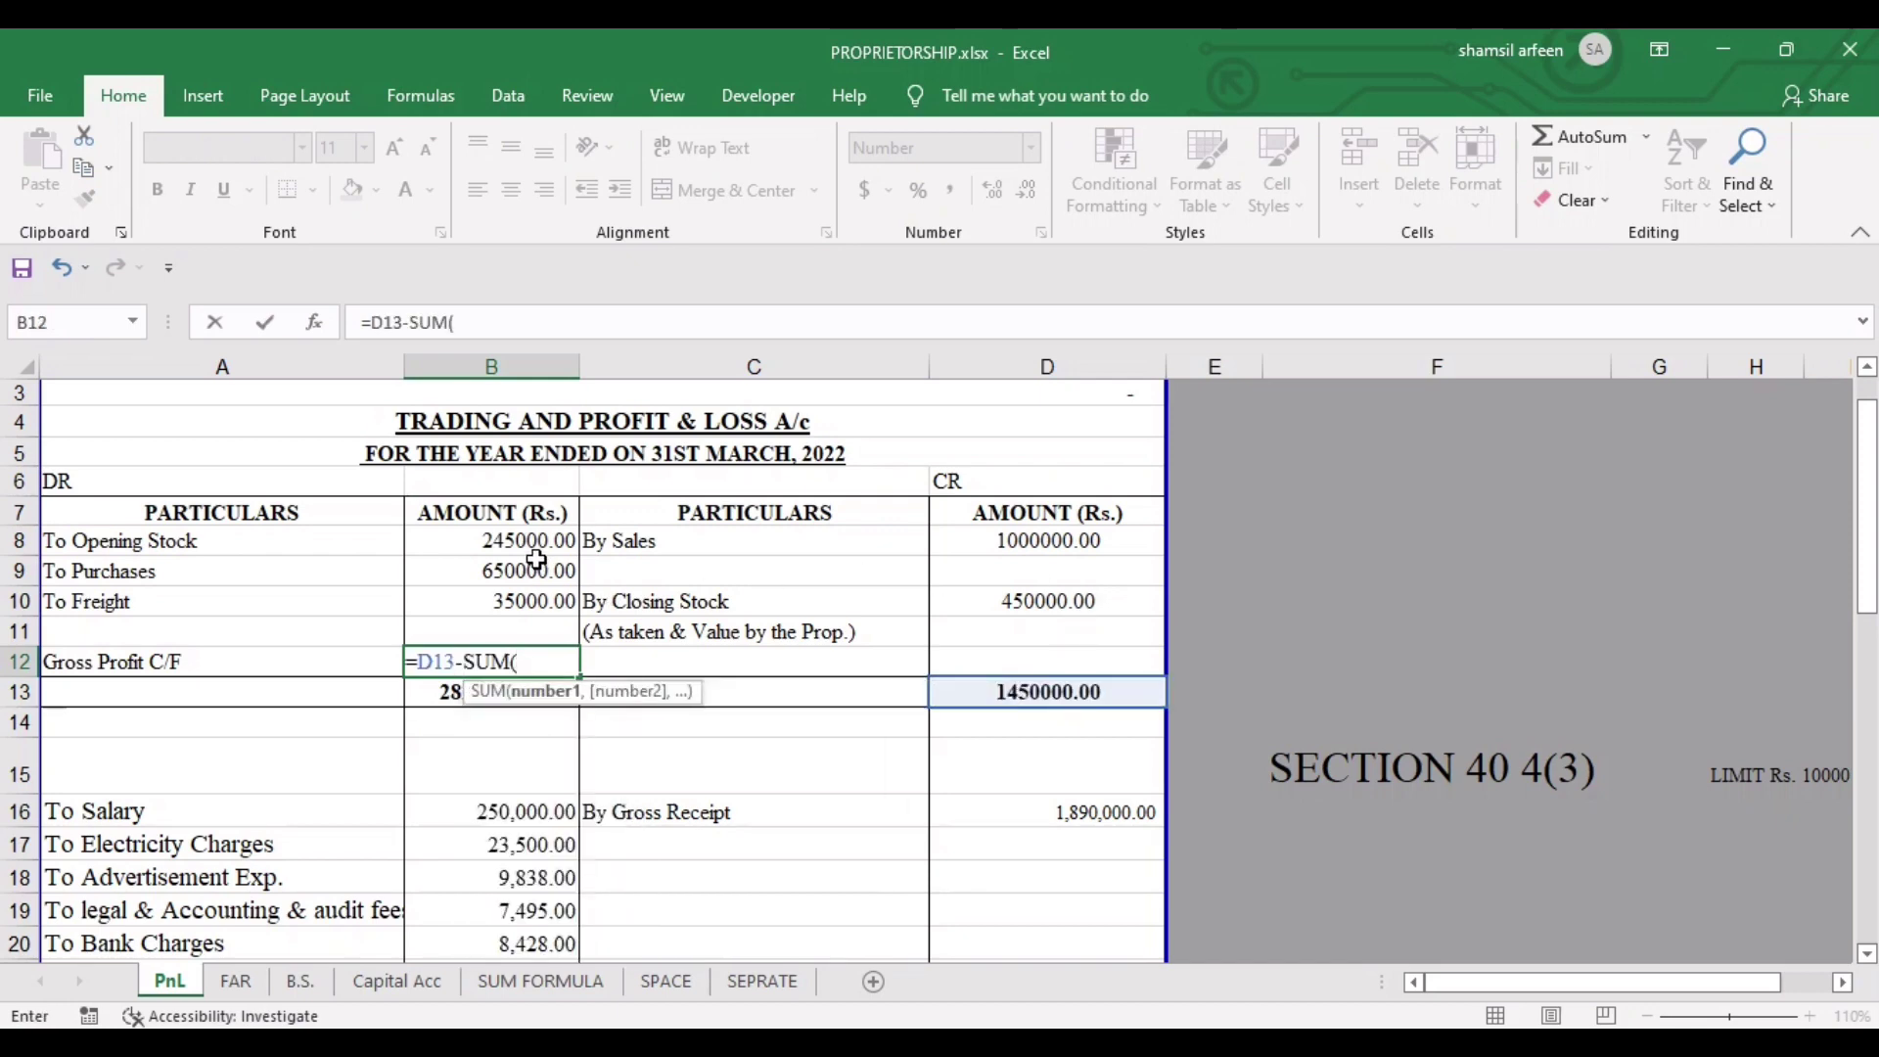
pyautogui.moveTo(533, 544); pyautogui.dragTo(536, 596)
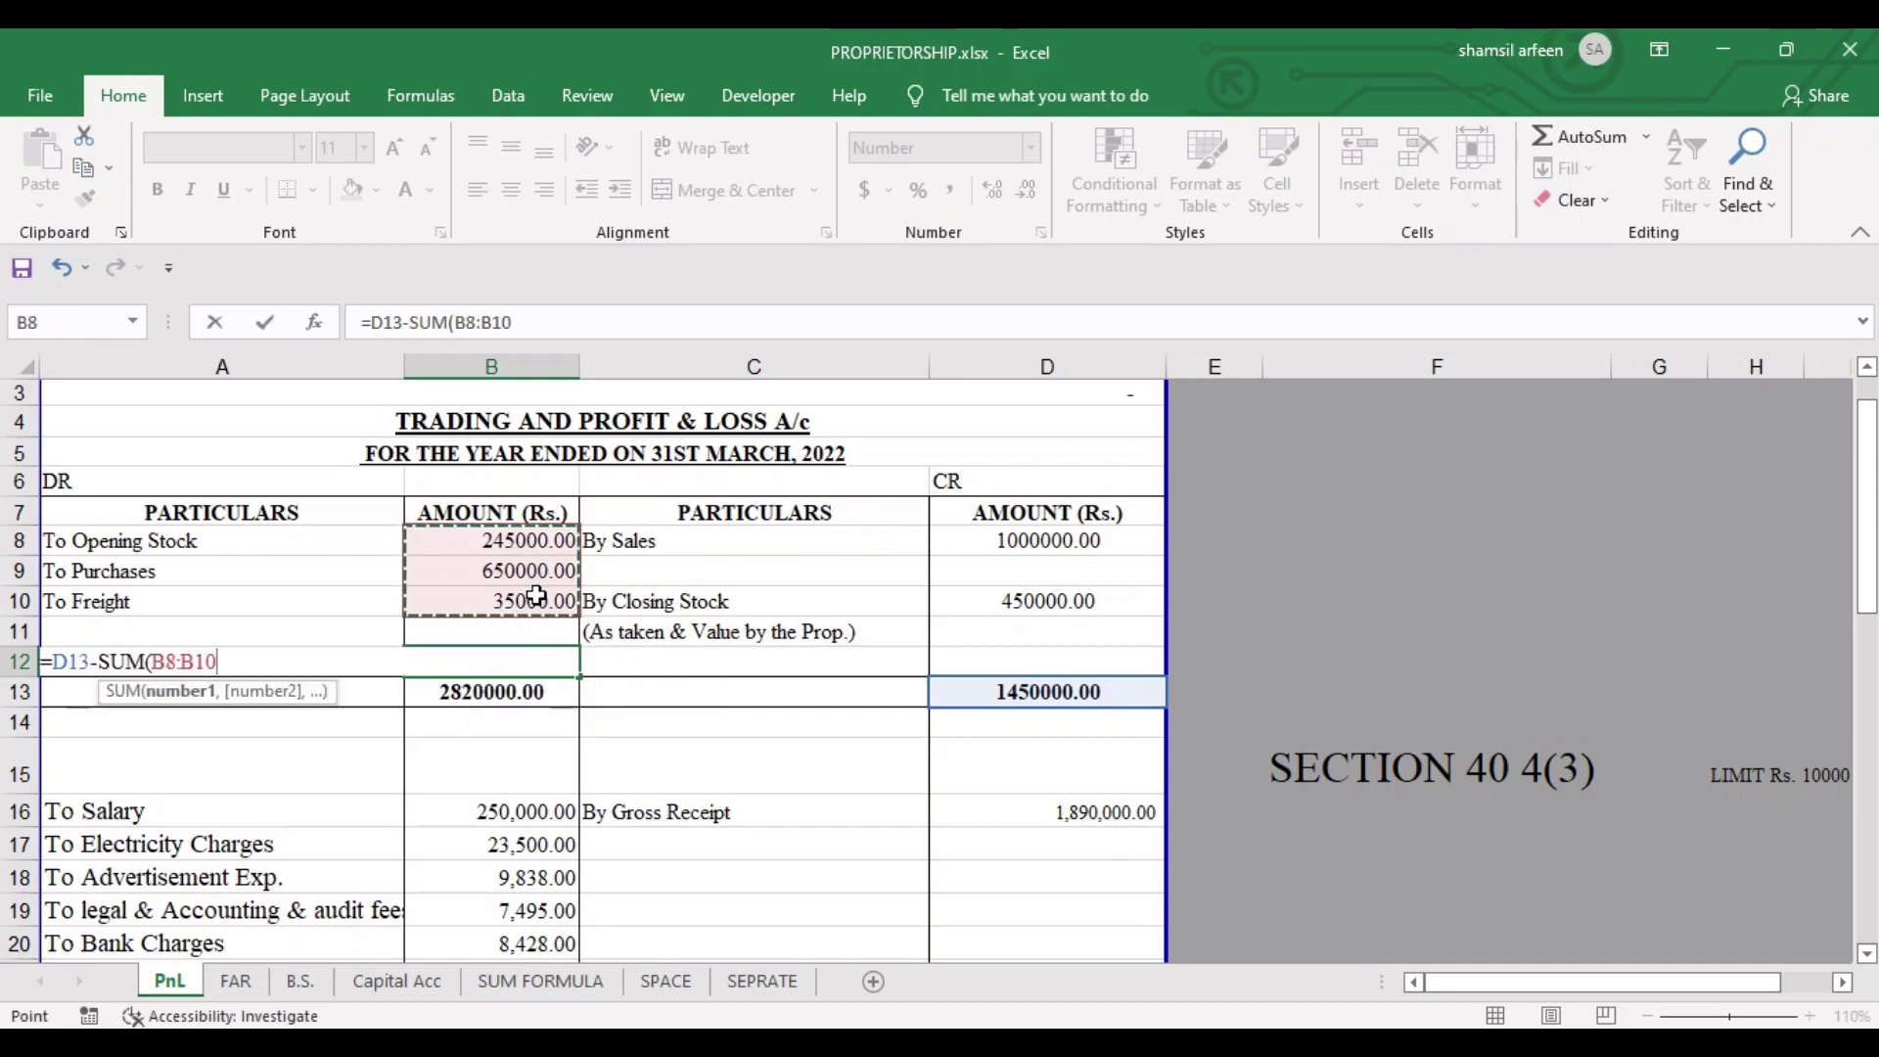
pyautogui.write(')')
pyautogui.press('Return')
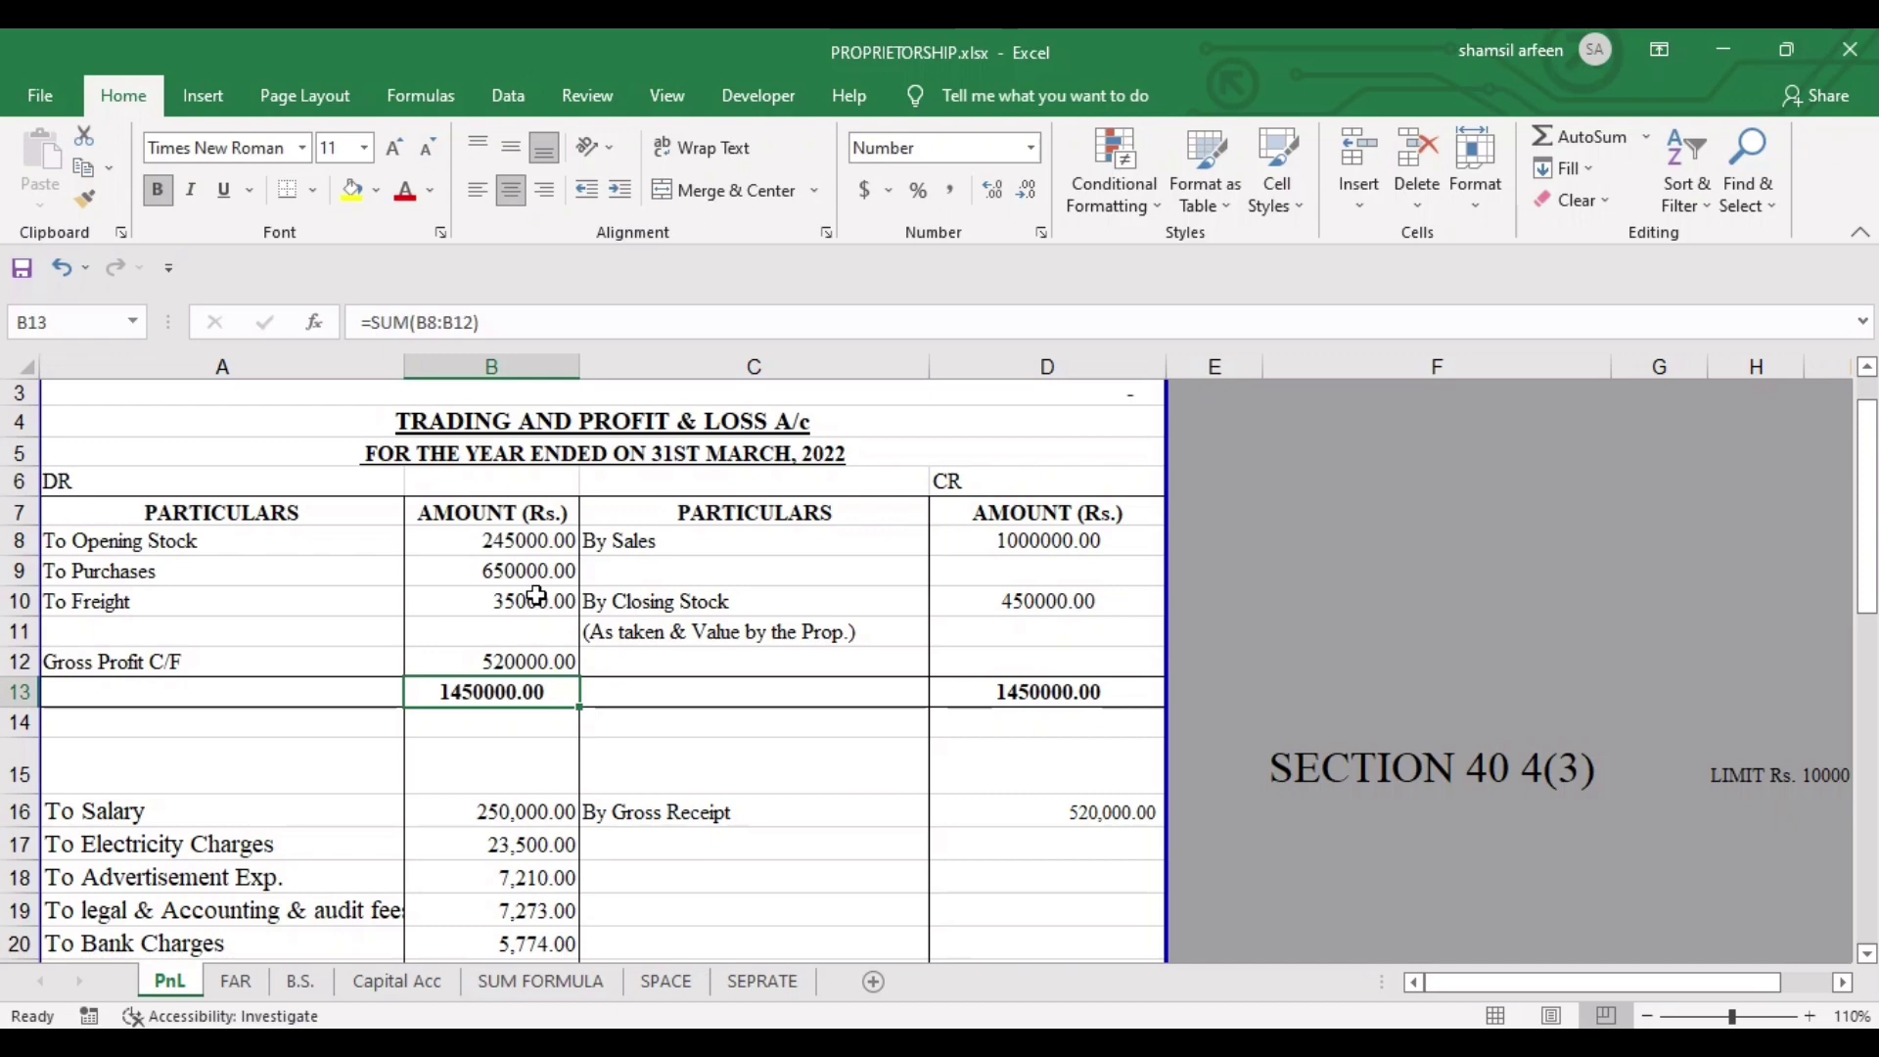
pyautogui.press('Up')
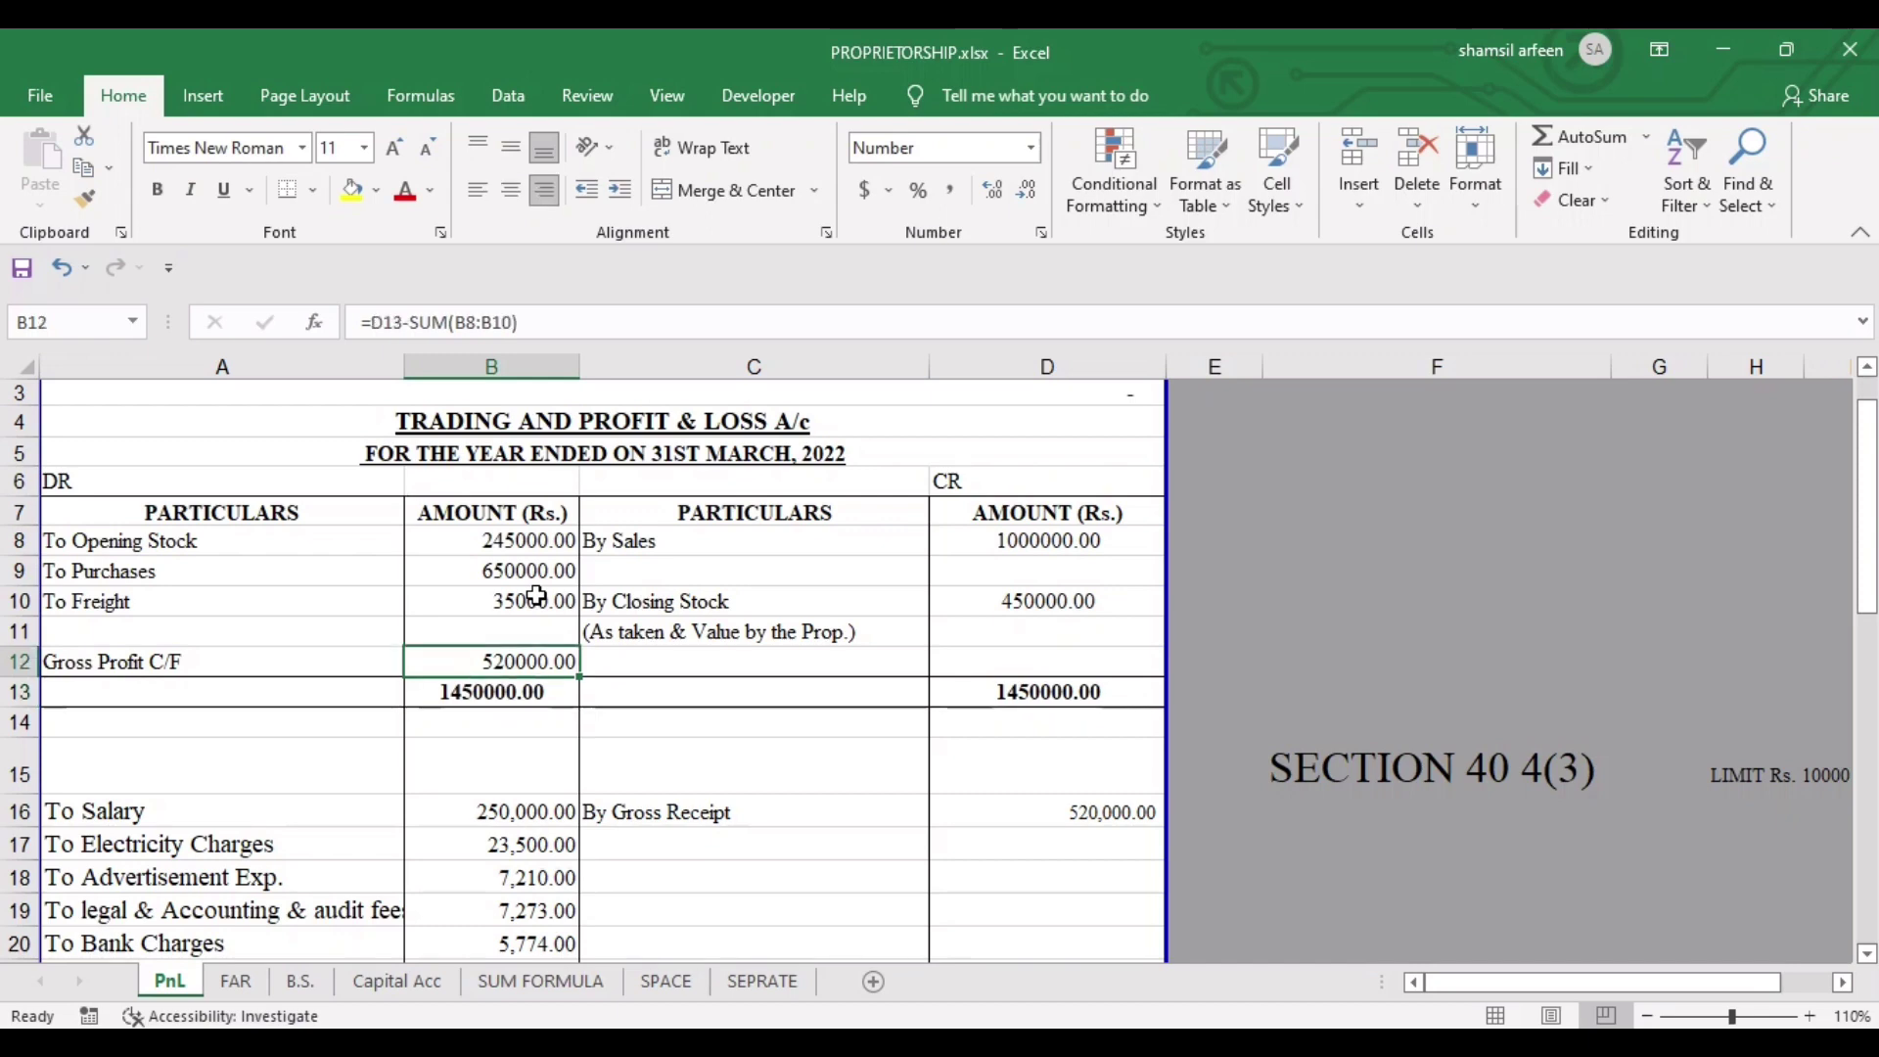
pyautogui.press('Up')
pyautogui.press('Up')
pyautogui.press('Down')
pyautogui.press('Down')
pyautogui.press('Down')
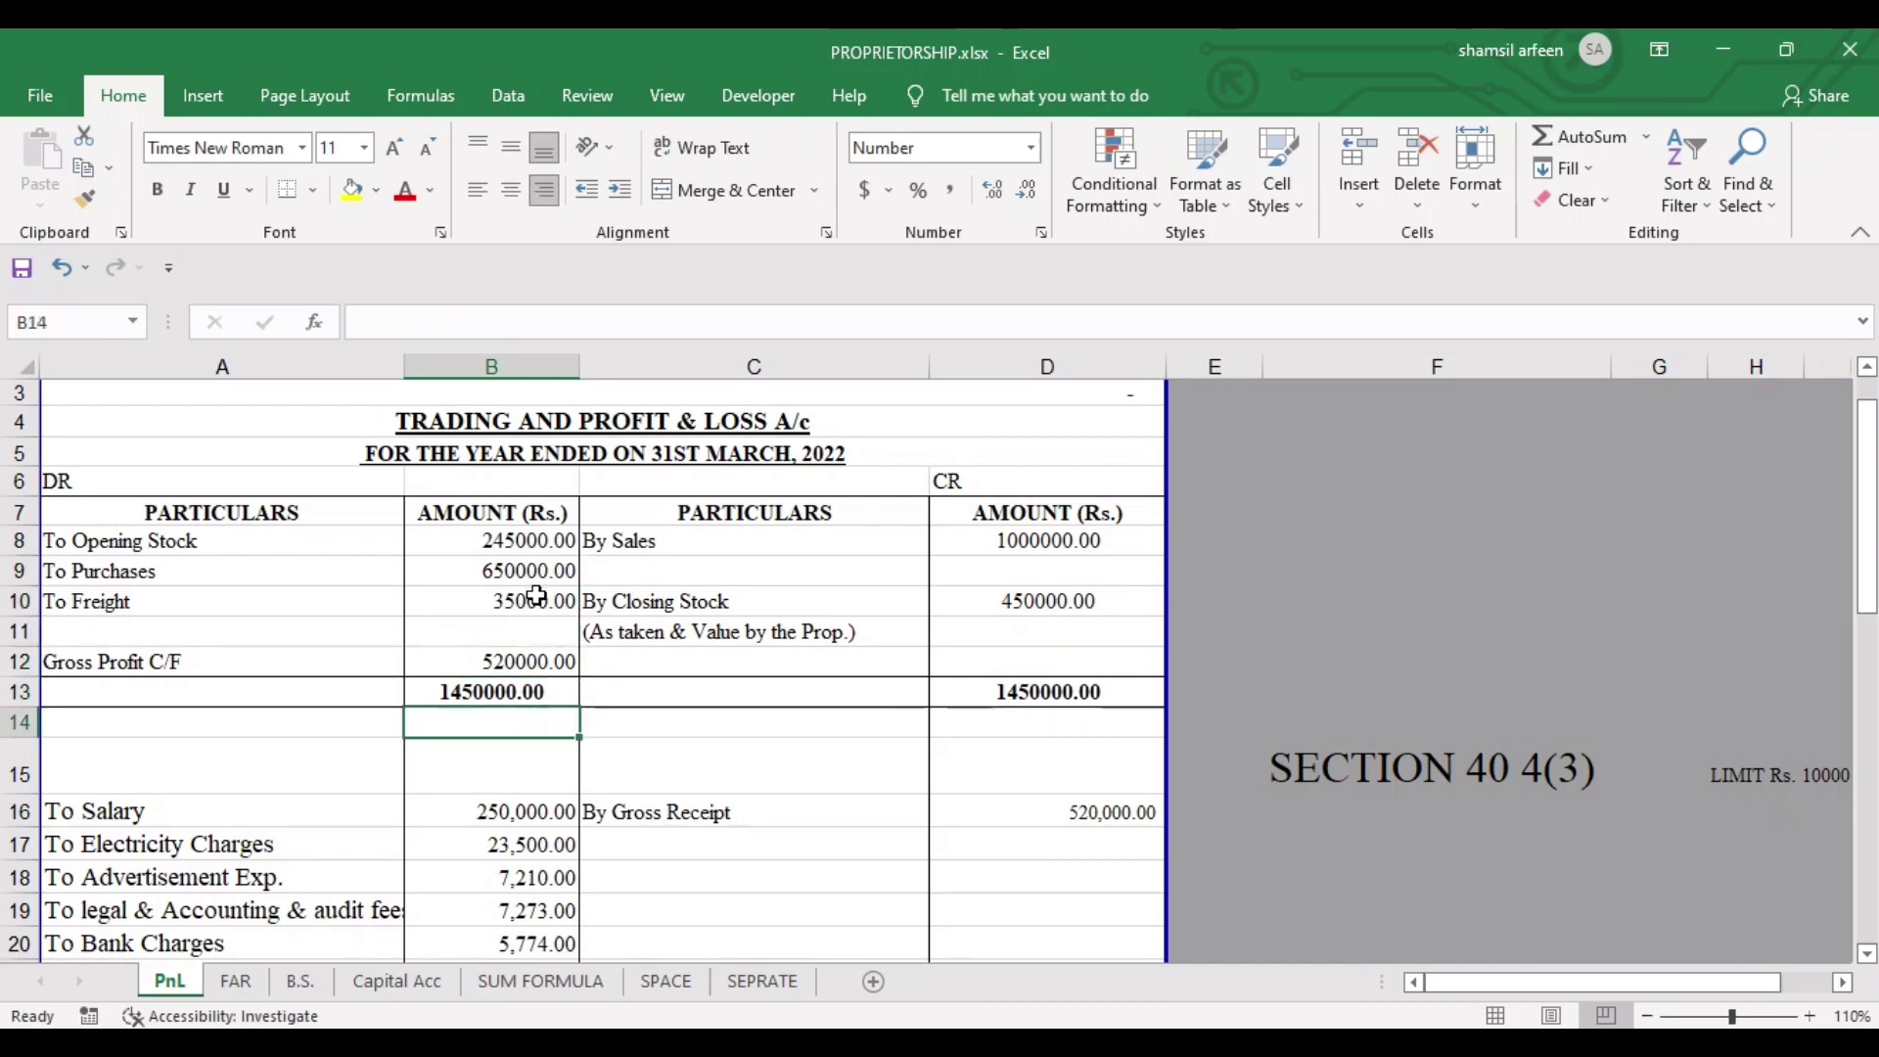
pyautogui.press('Down')
pyautogui.press('Down')
pyautogui.press('Down')
pyautogui.press('Down')
pyautogui.press('Down')
pyautogui.press('Down')
pyautogui.press('Down')
pyautogui.press('Down')
pyautogui.press('Up')
pyautogui.press('Up')
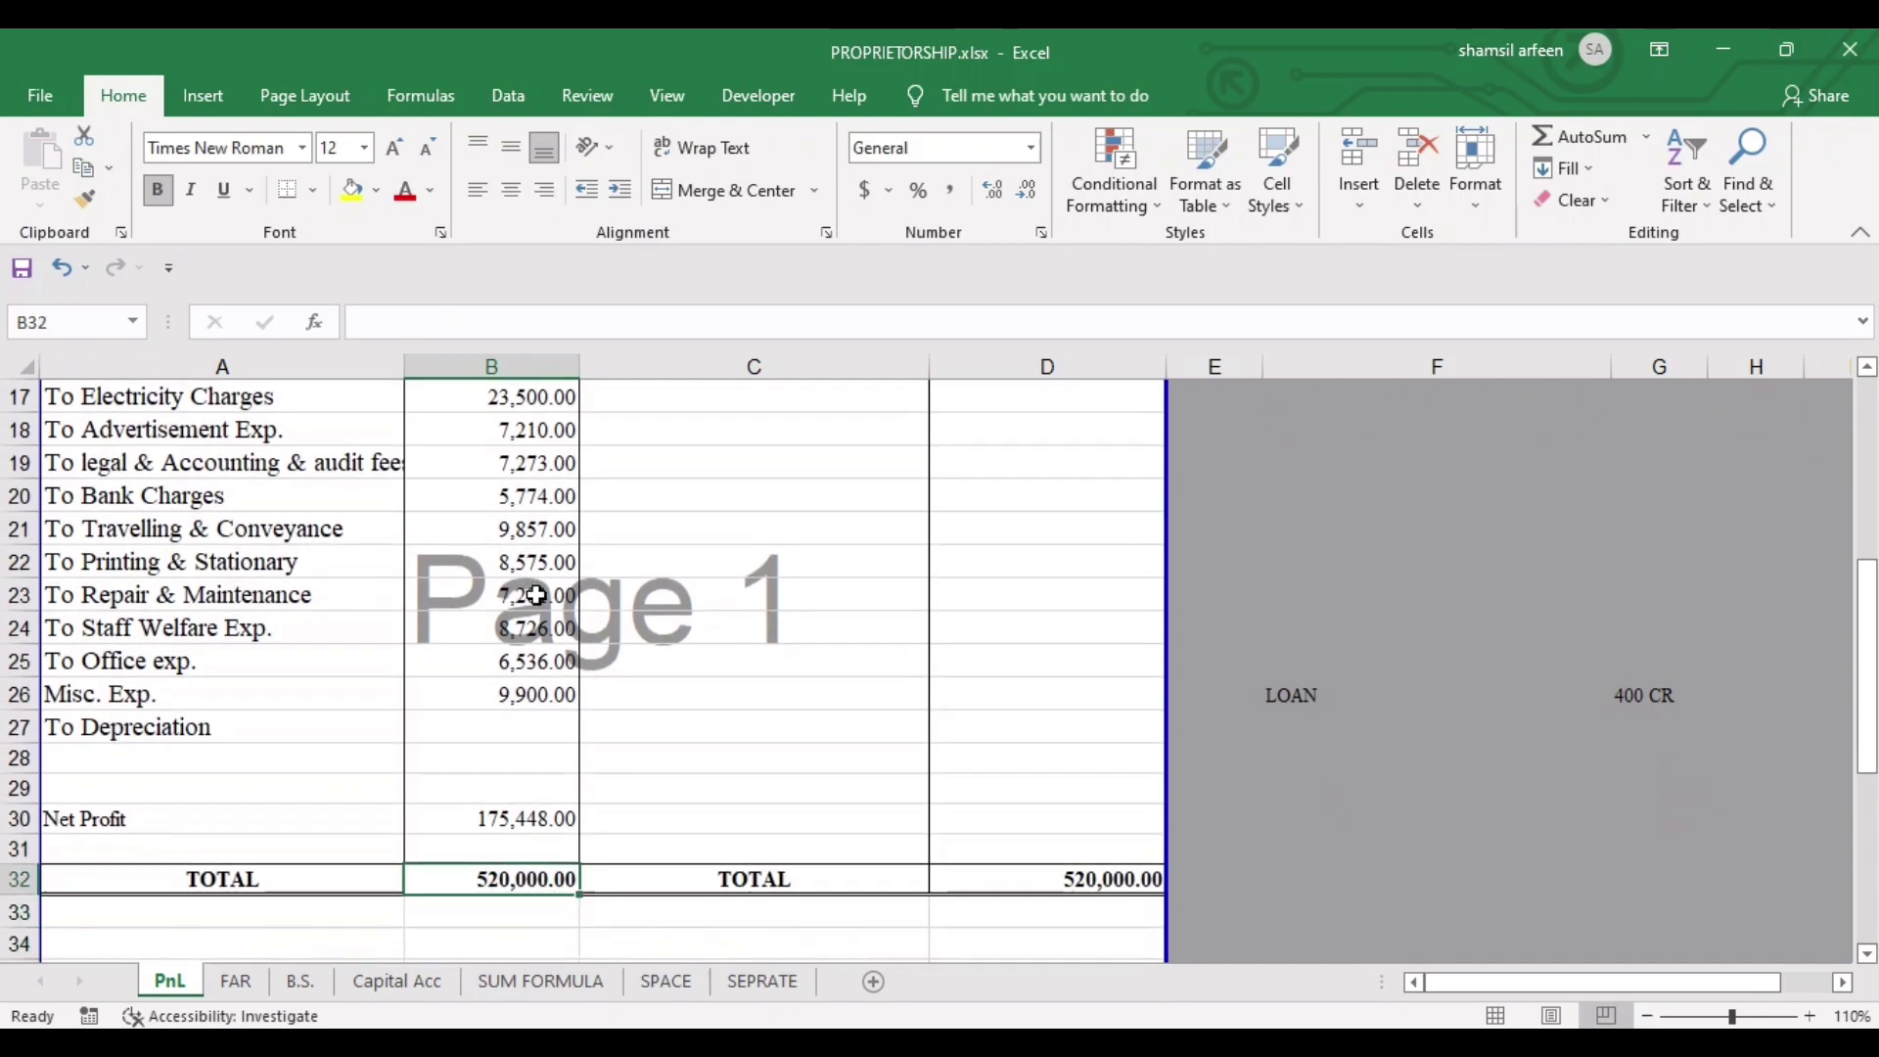
pyautogui.press('Up')
pyautogui.press('Up')
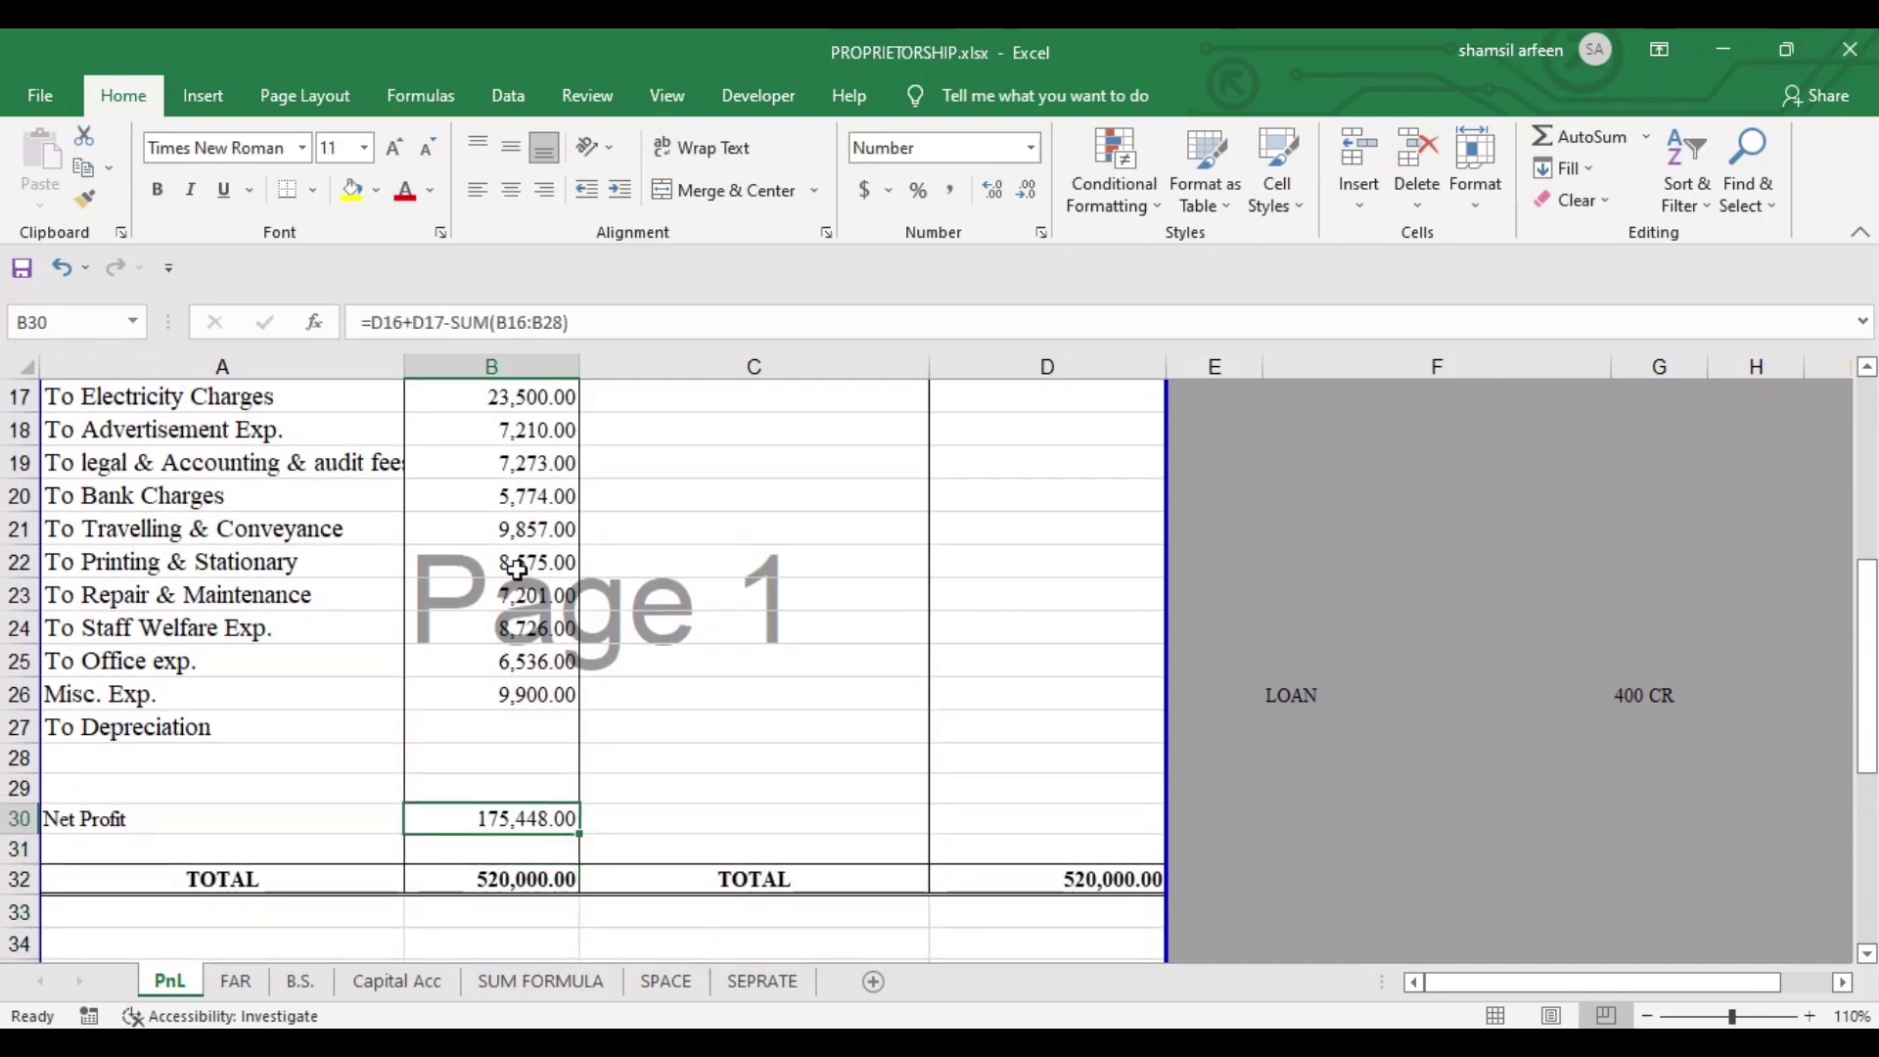
# Set Net Profit in B30 to =D32-SUM(B16:B27), showing 180,710.00.
pyautogui.write('=')
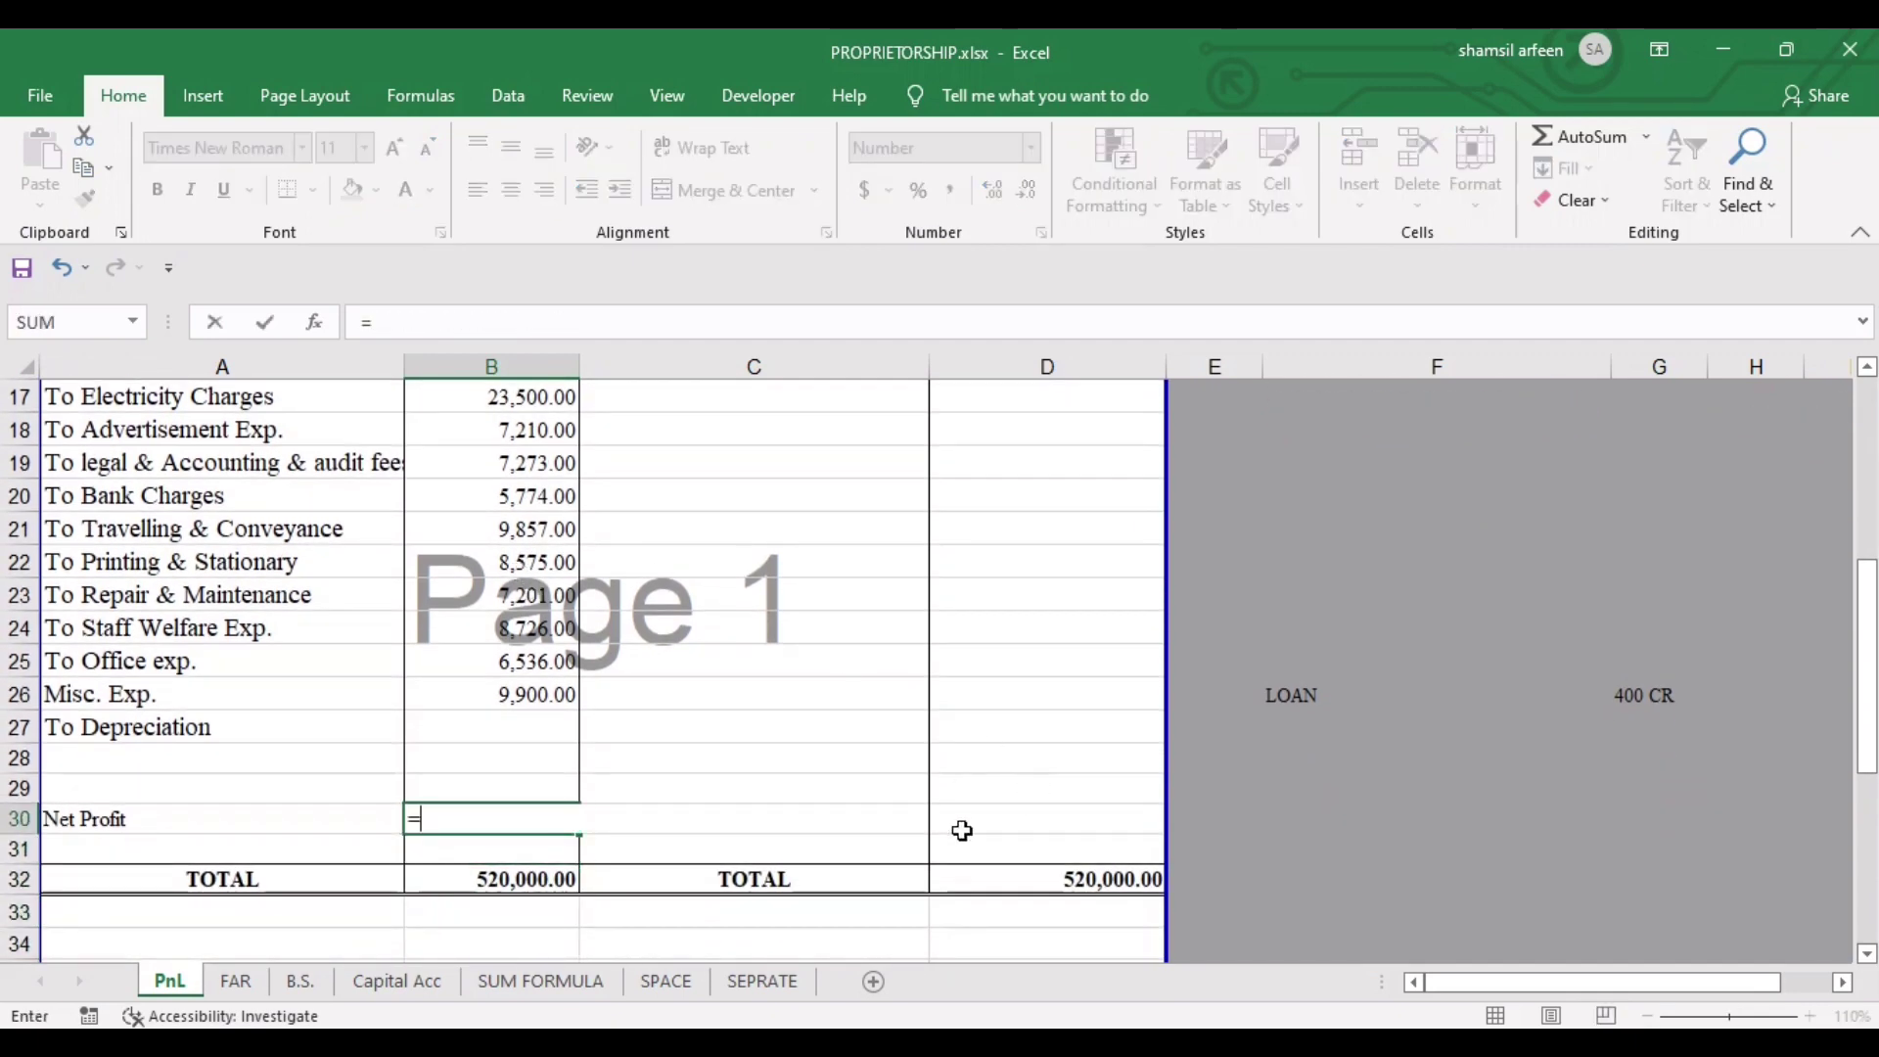
pyautogui.click(1059, 886)
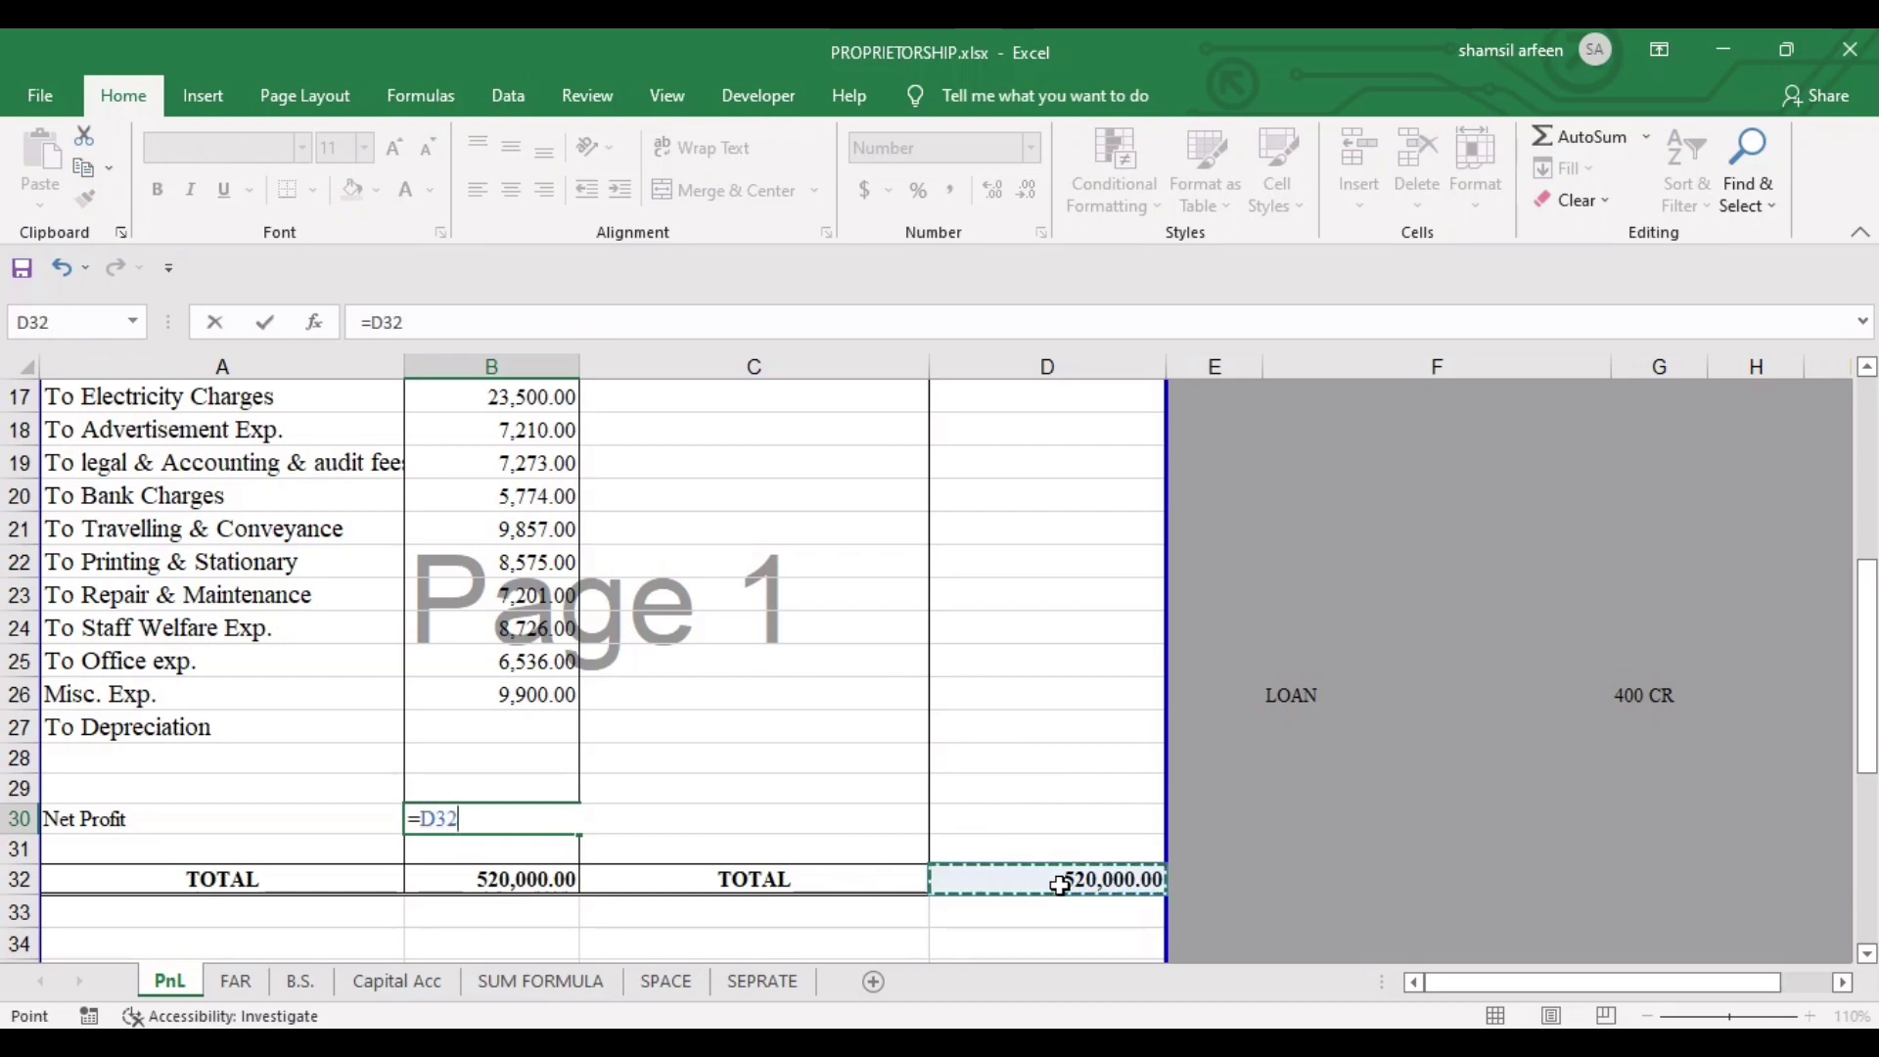
pyautogui.write('-S')
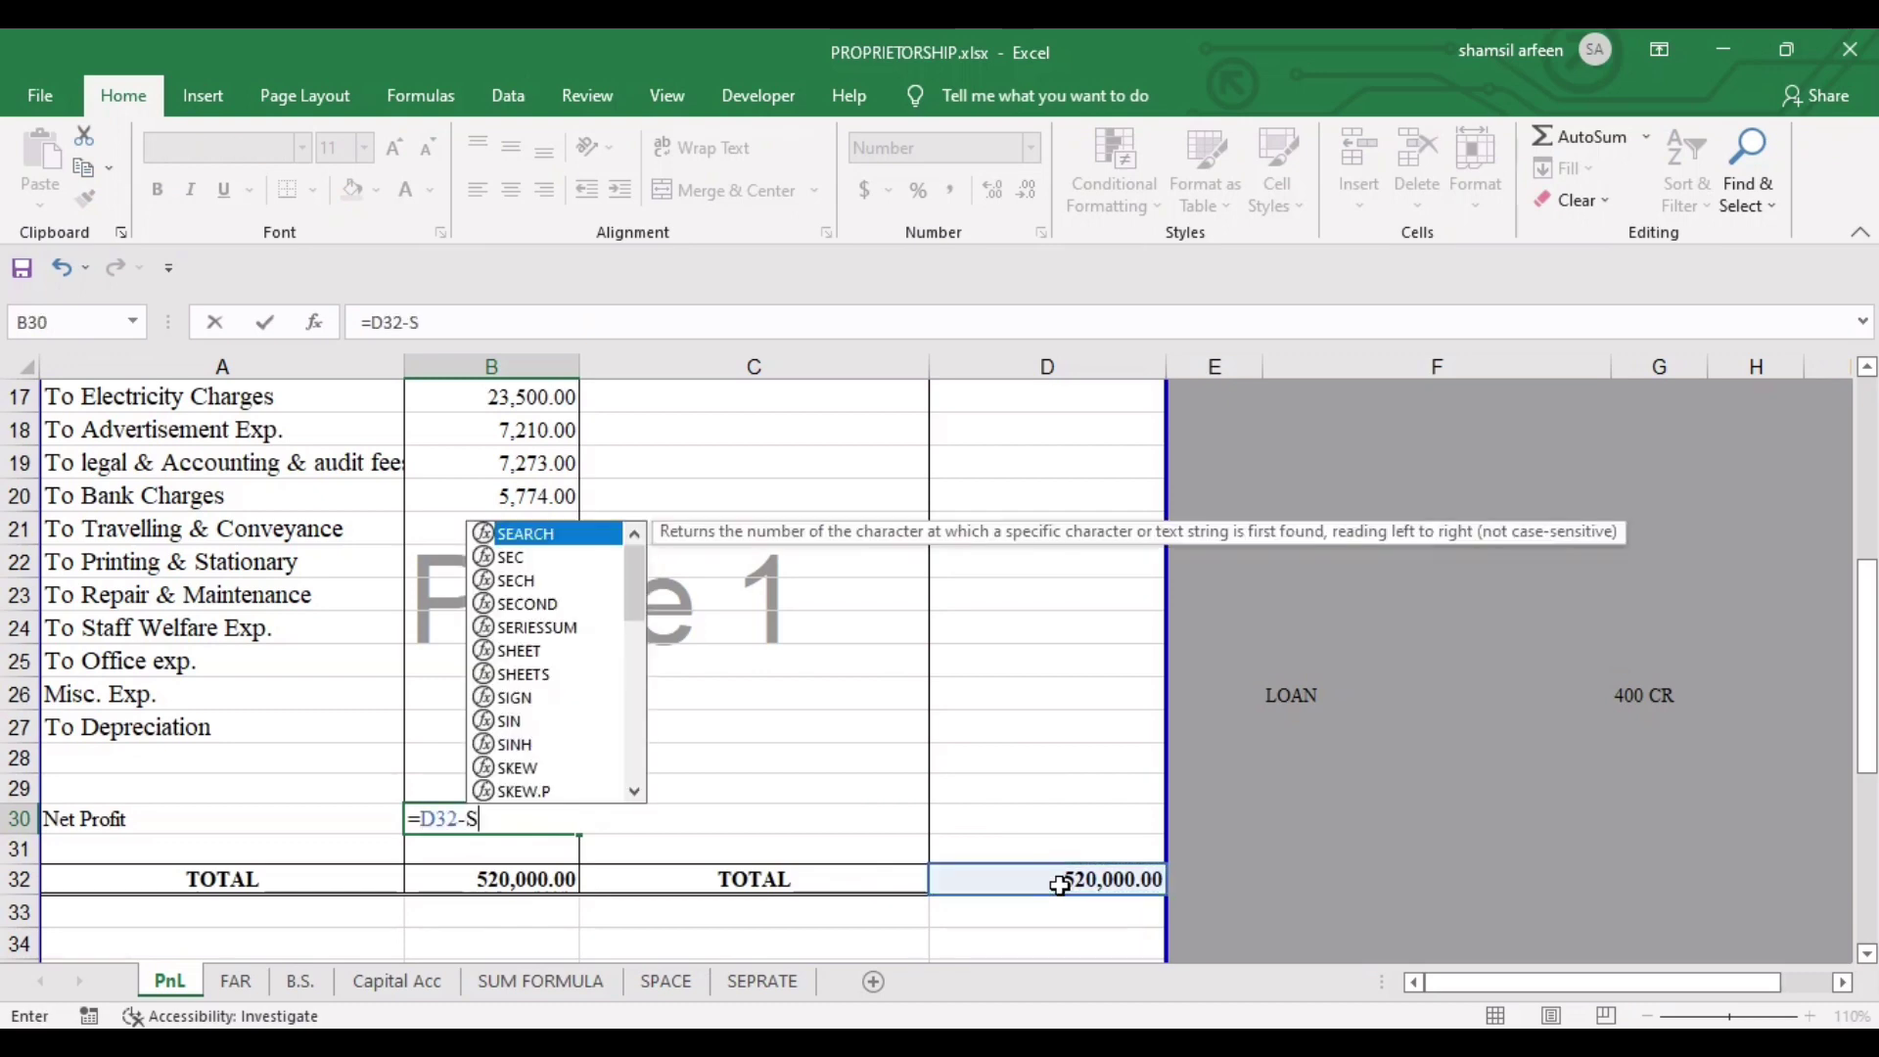
pyautogui.write('UM(')
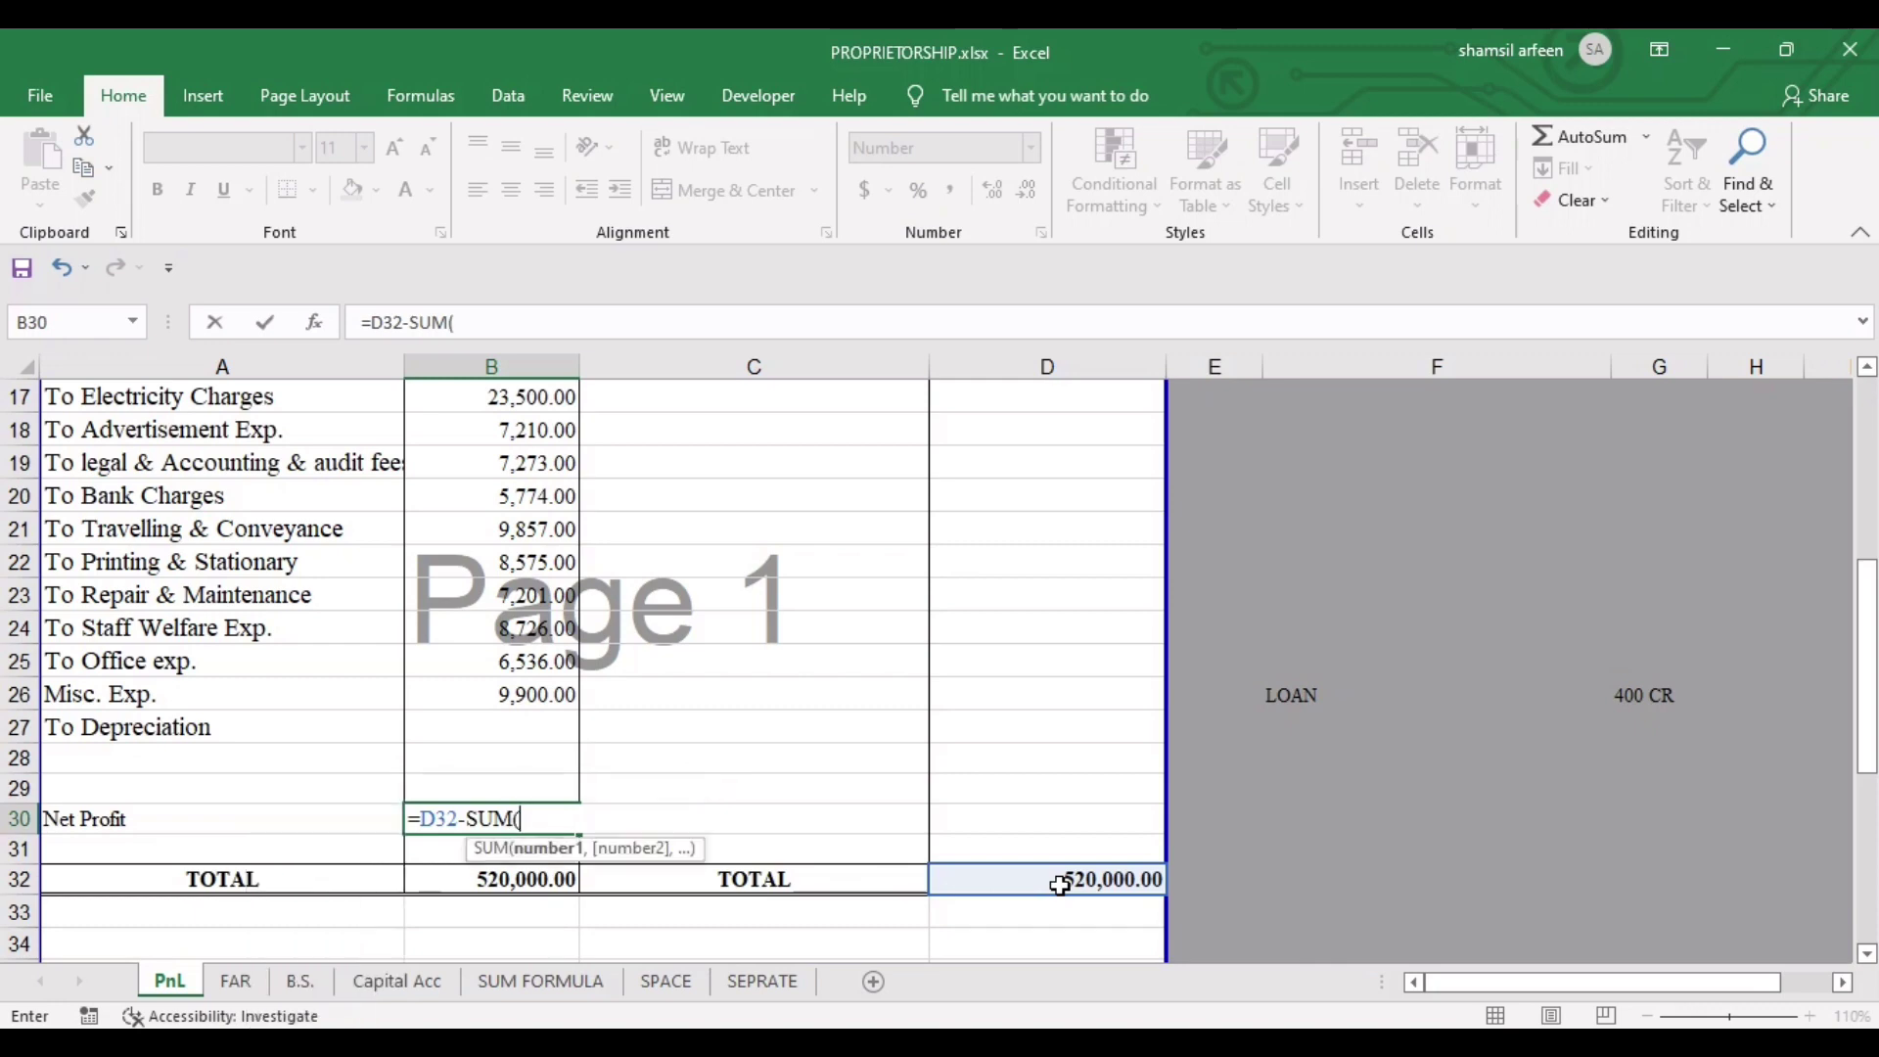
pyautogui.moveTo(537, 709); pyautogui.dragTo(492, 319)
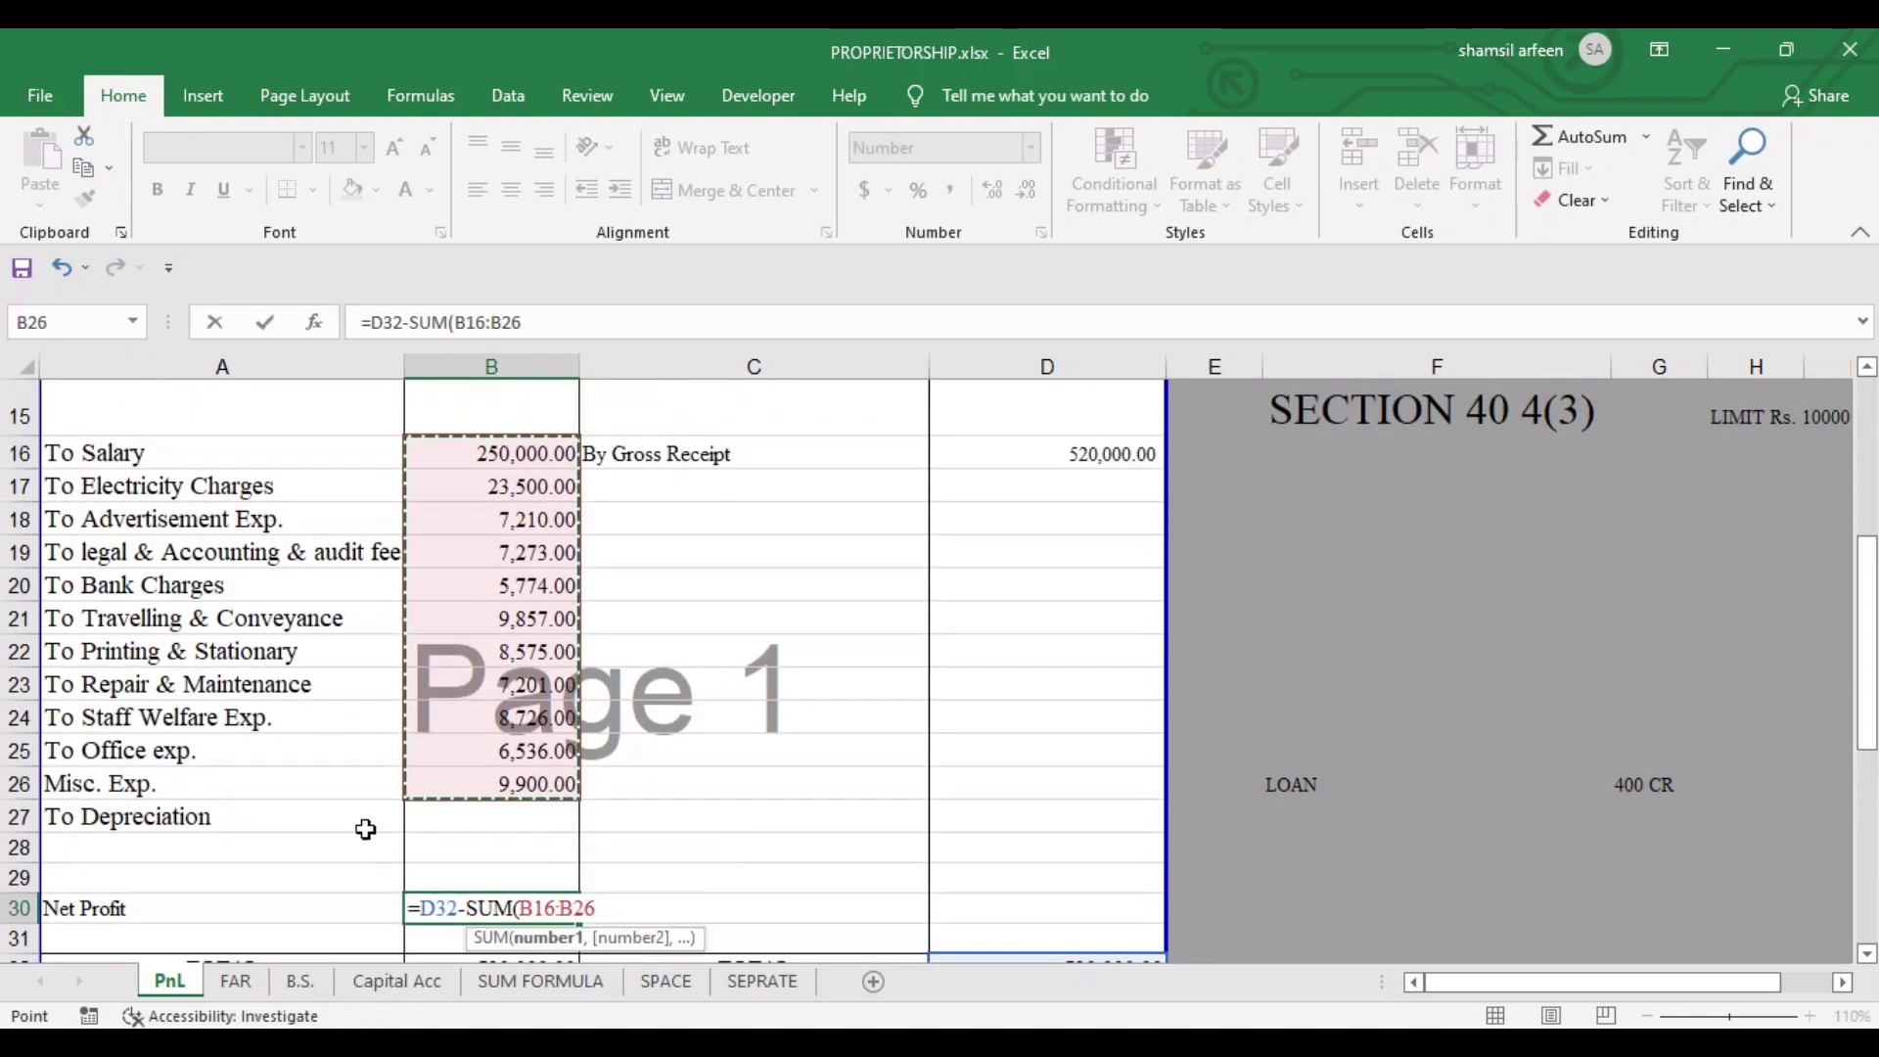
pyautogui.click(496, 817)
pyautogui.moveTo(497, 817); pyautogui.dragTo(473, 458)
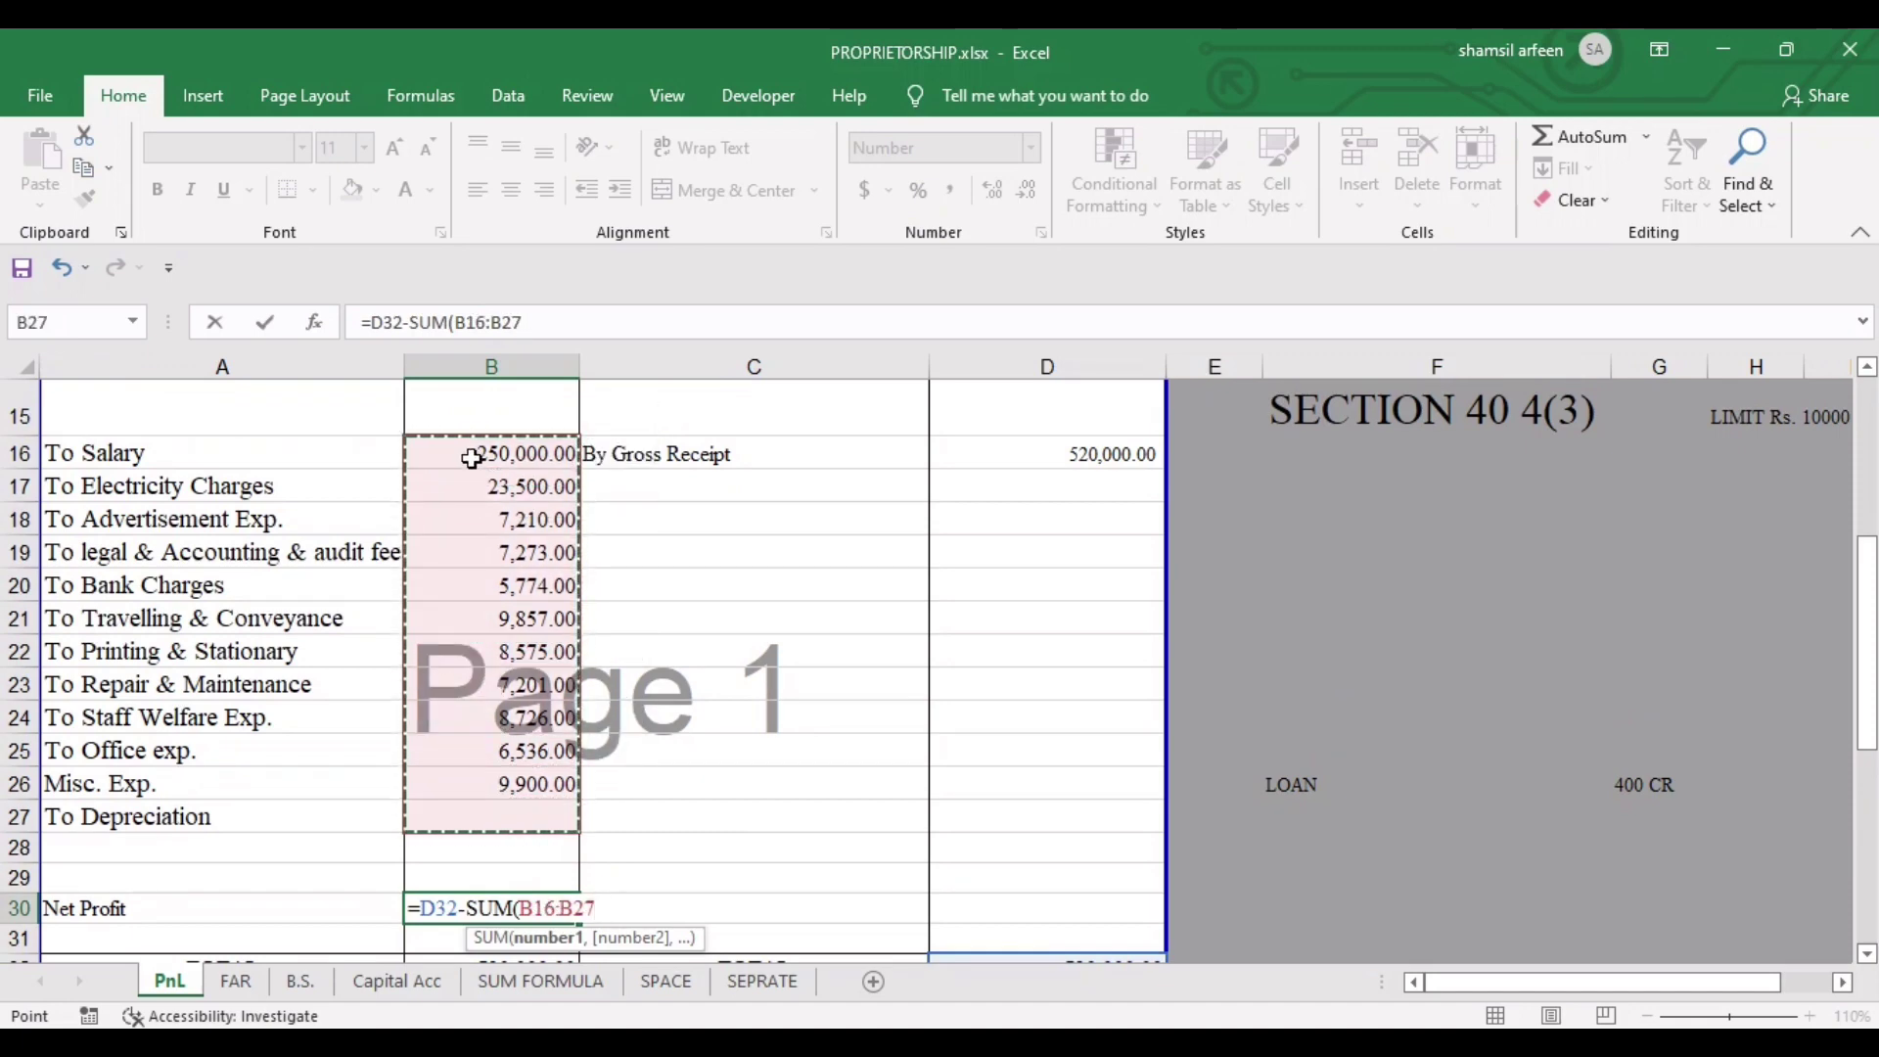
pyautogui.write(')')
pyautogui.press('Return')
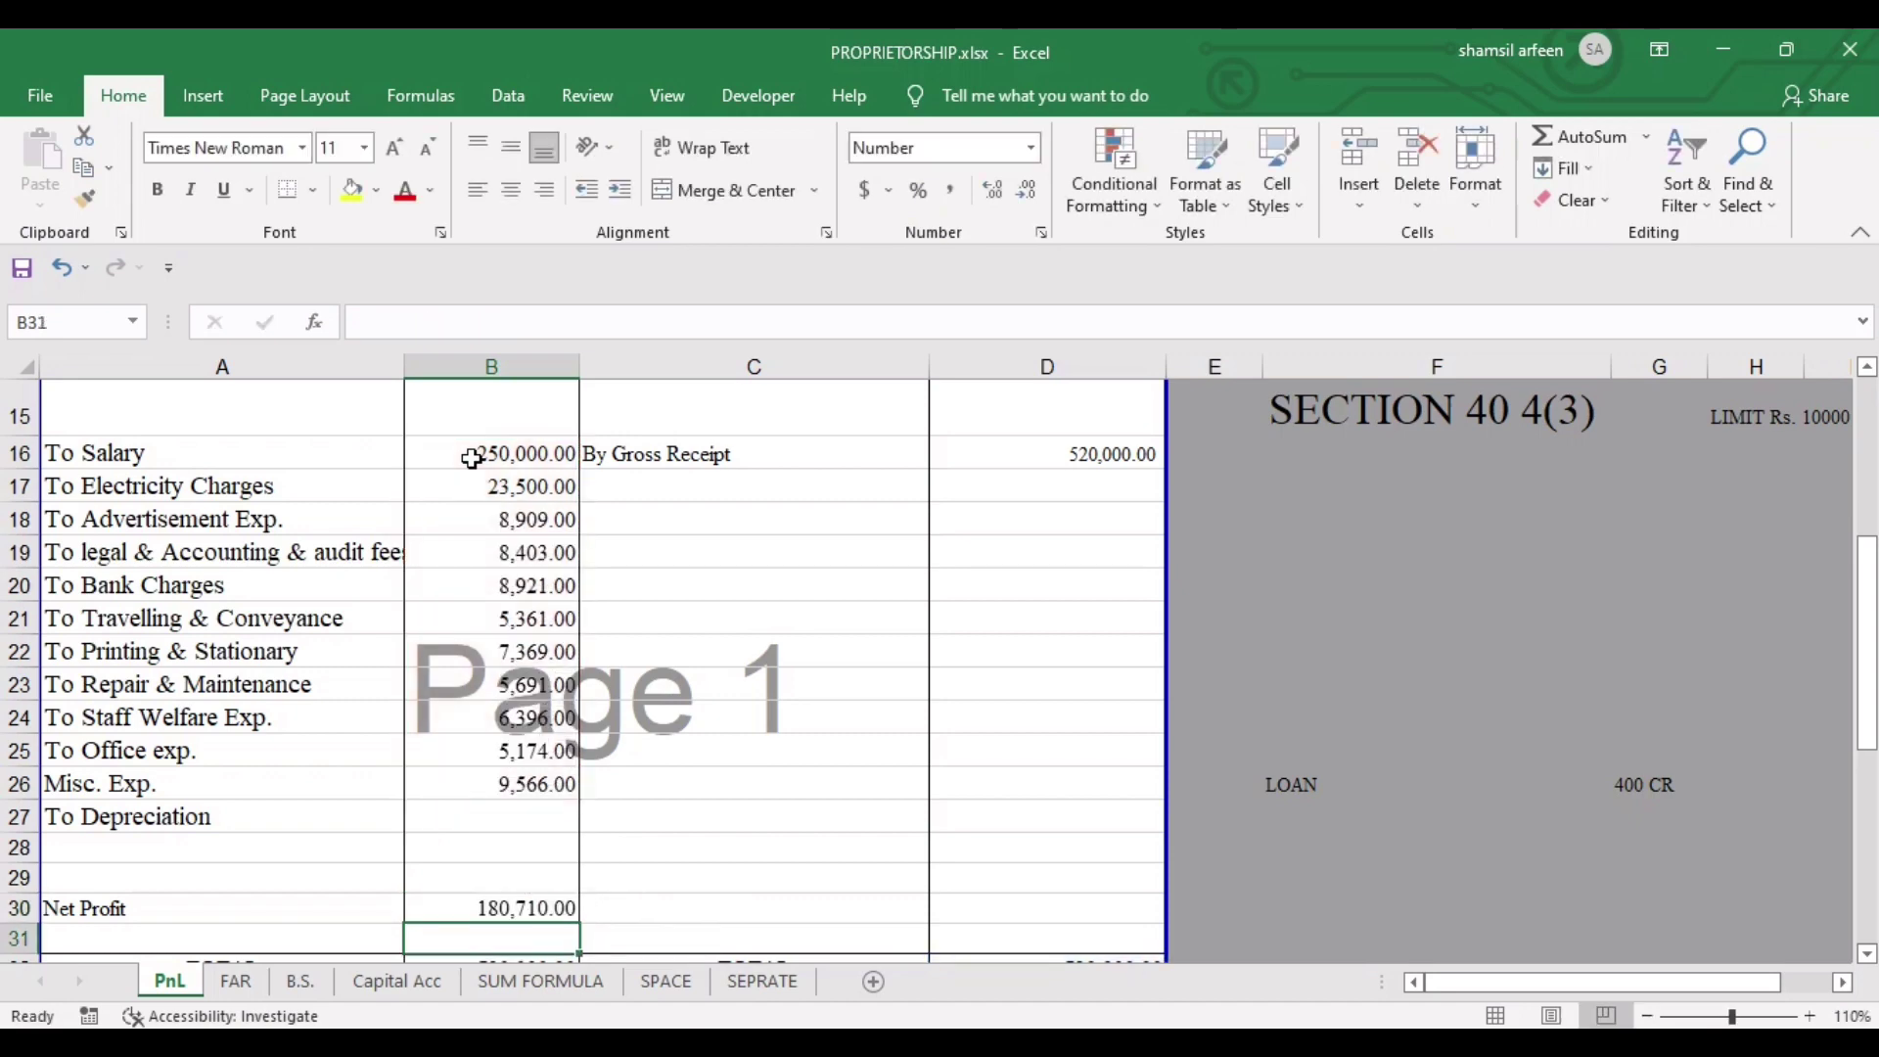
pyautogui.press('Down')
pyautogui.press('Down')
pyautogui.press('Down')
pyautogui.press('Up')
pyautogui.press('Up')
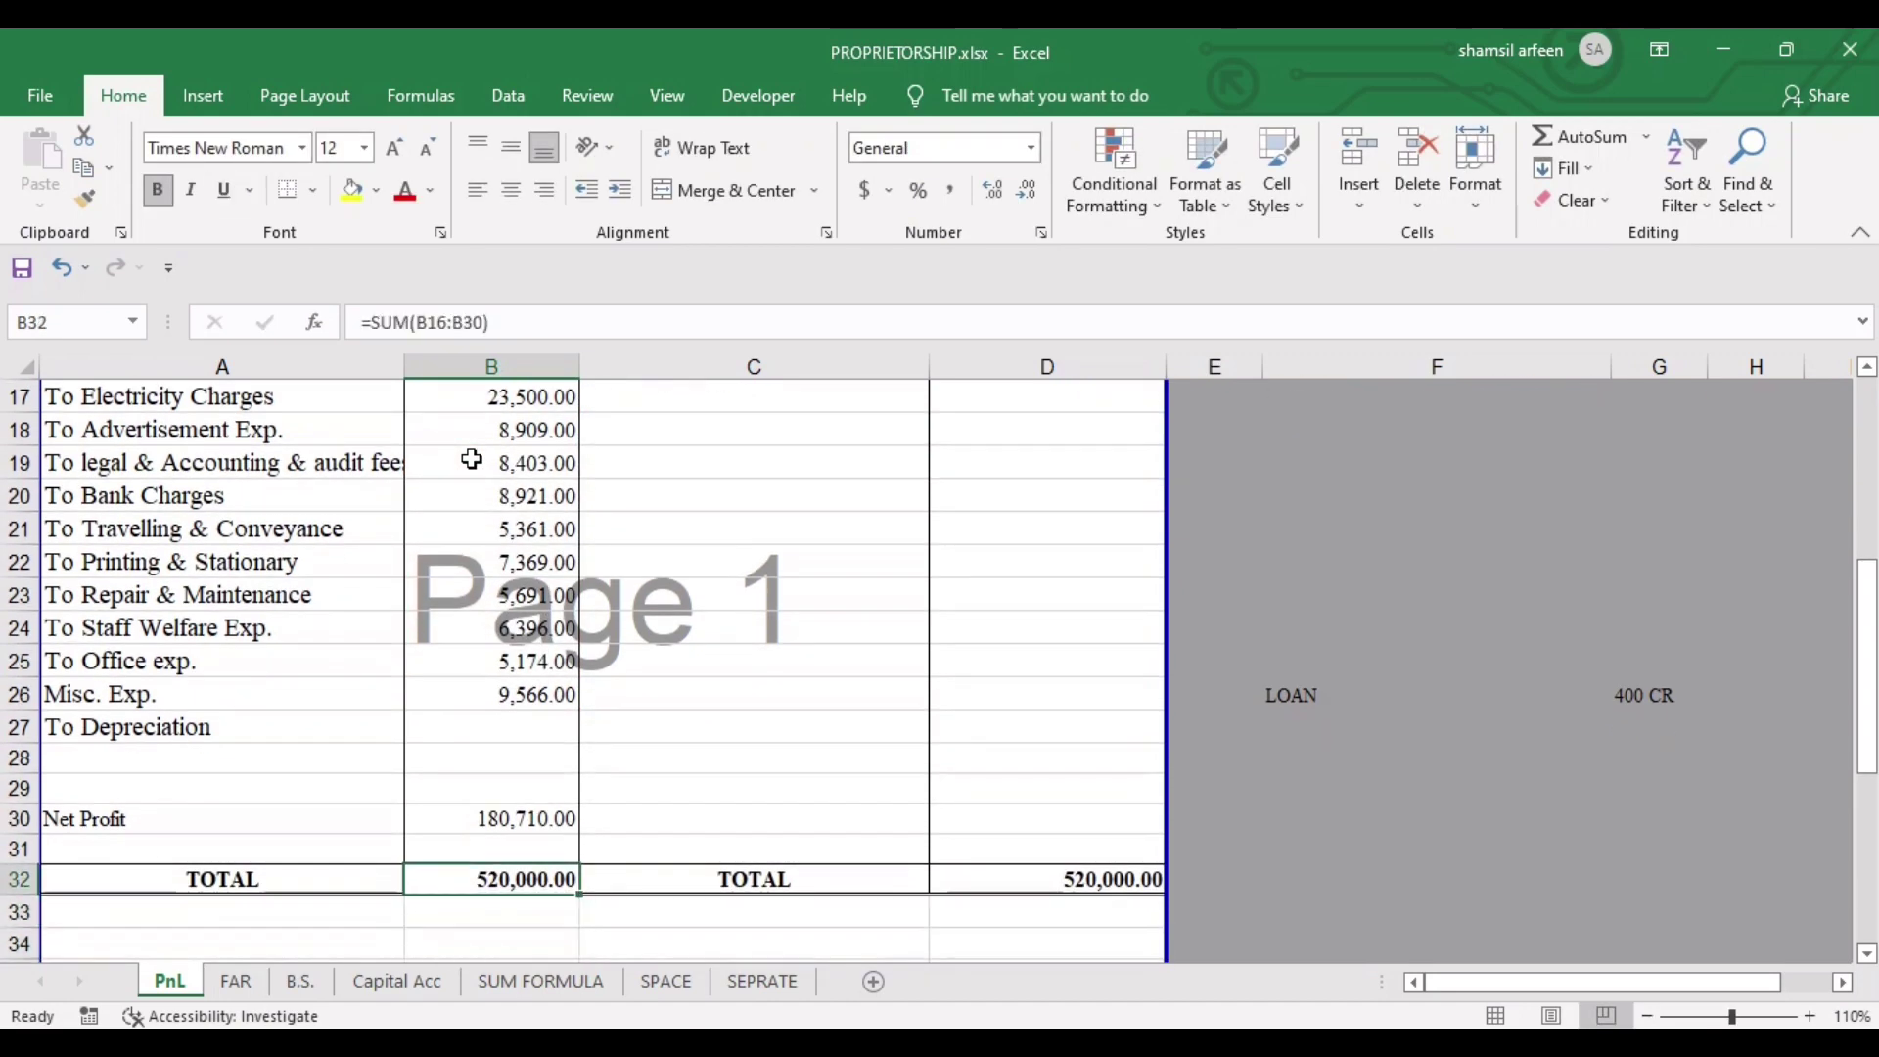
pyautogui.press('Up')
pyautogui.press('Up')
pyautogui.press('Up')
pyautogui.press('Up')
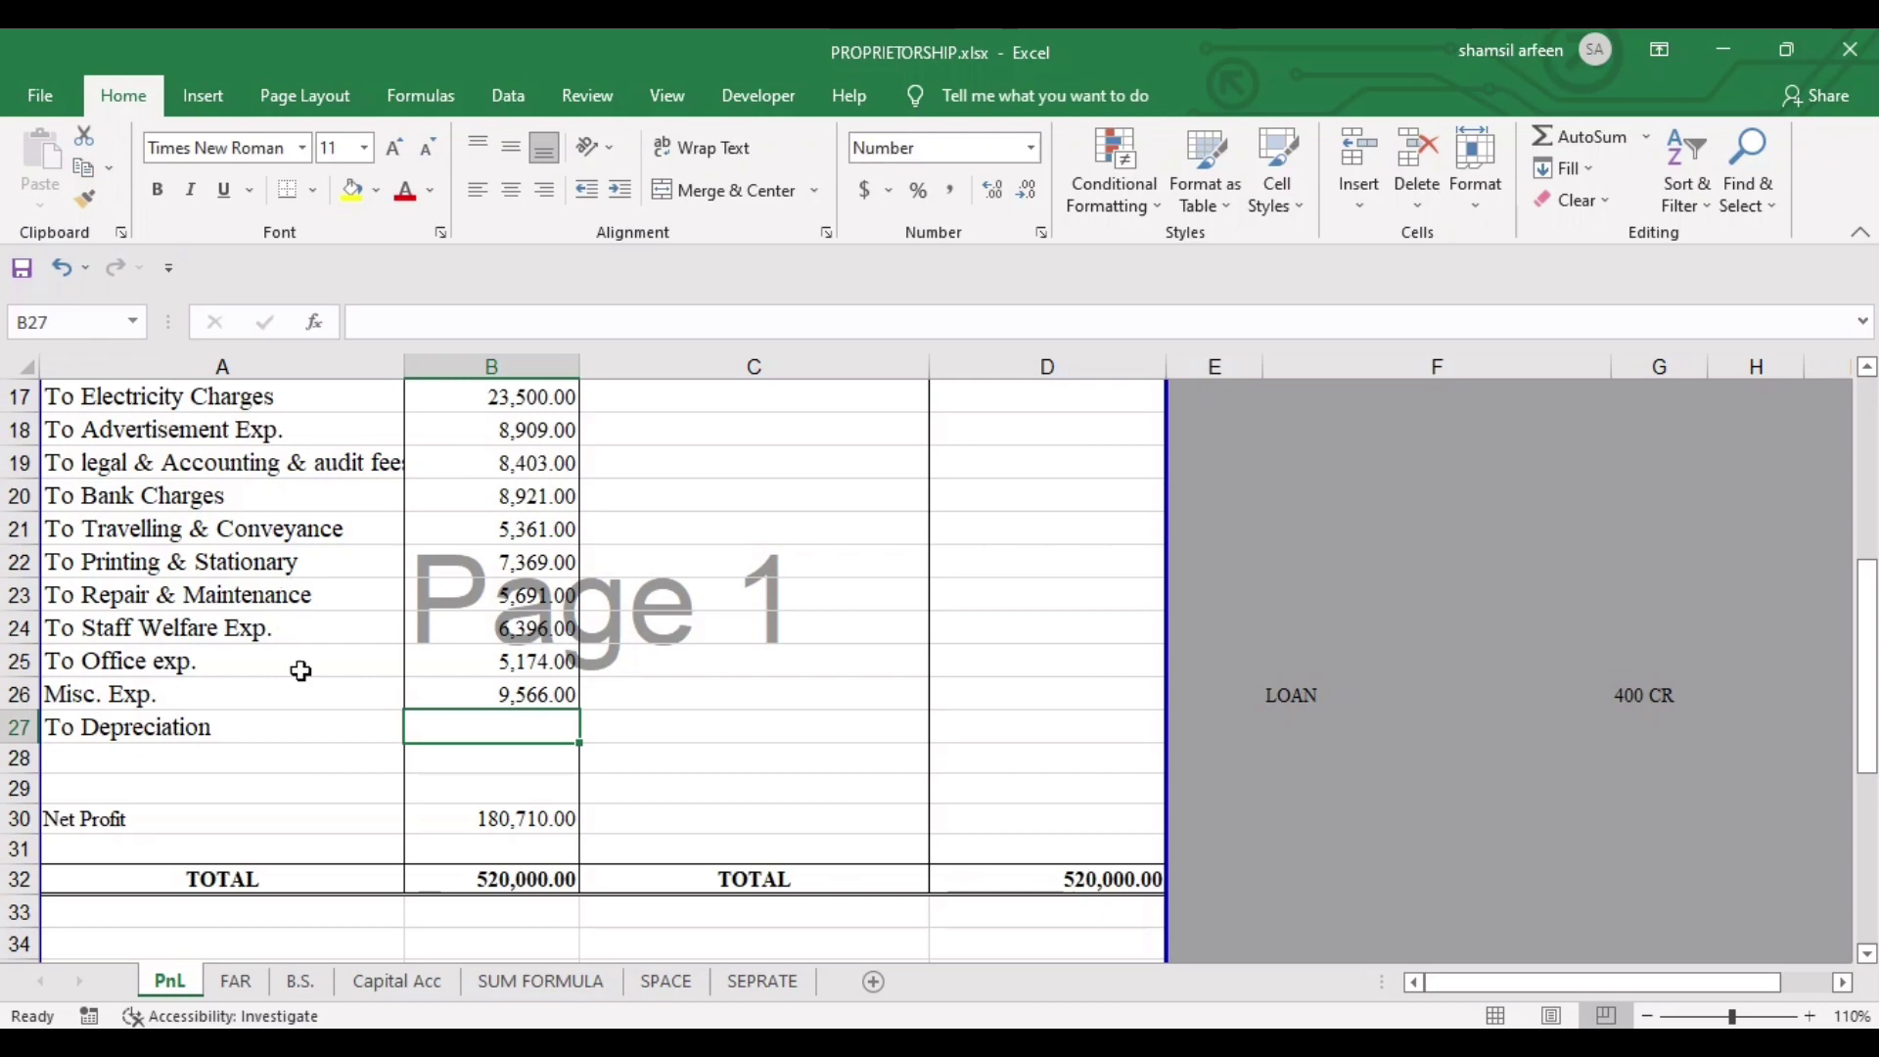
# On FAR, inspect Furniture & Fixtures' opening W.D.V., 10% rate and depreciation formula in I10.
pyautogui.click(236, 981)
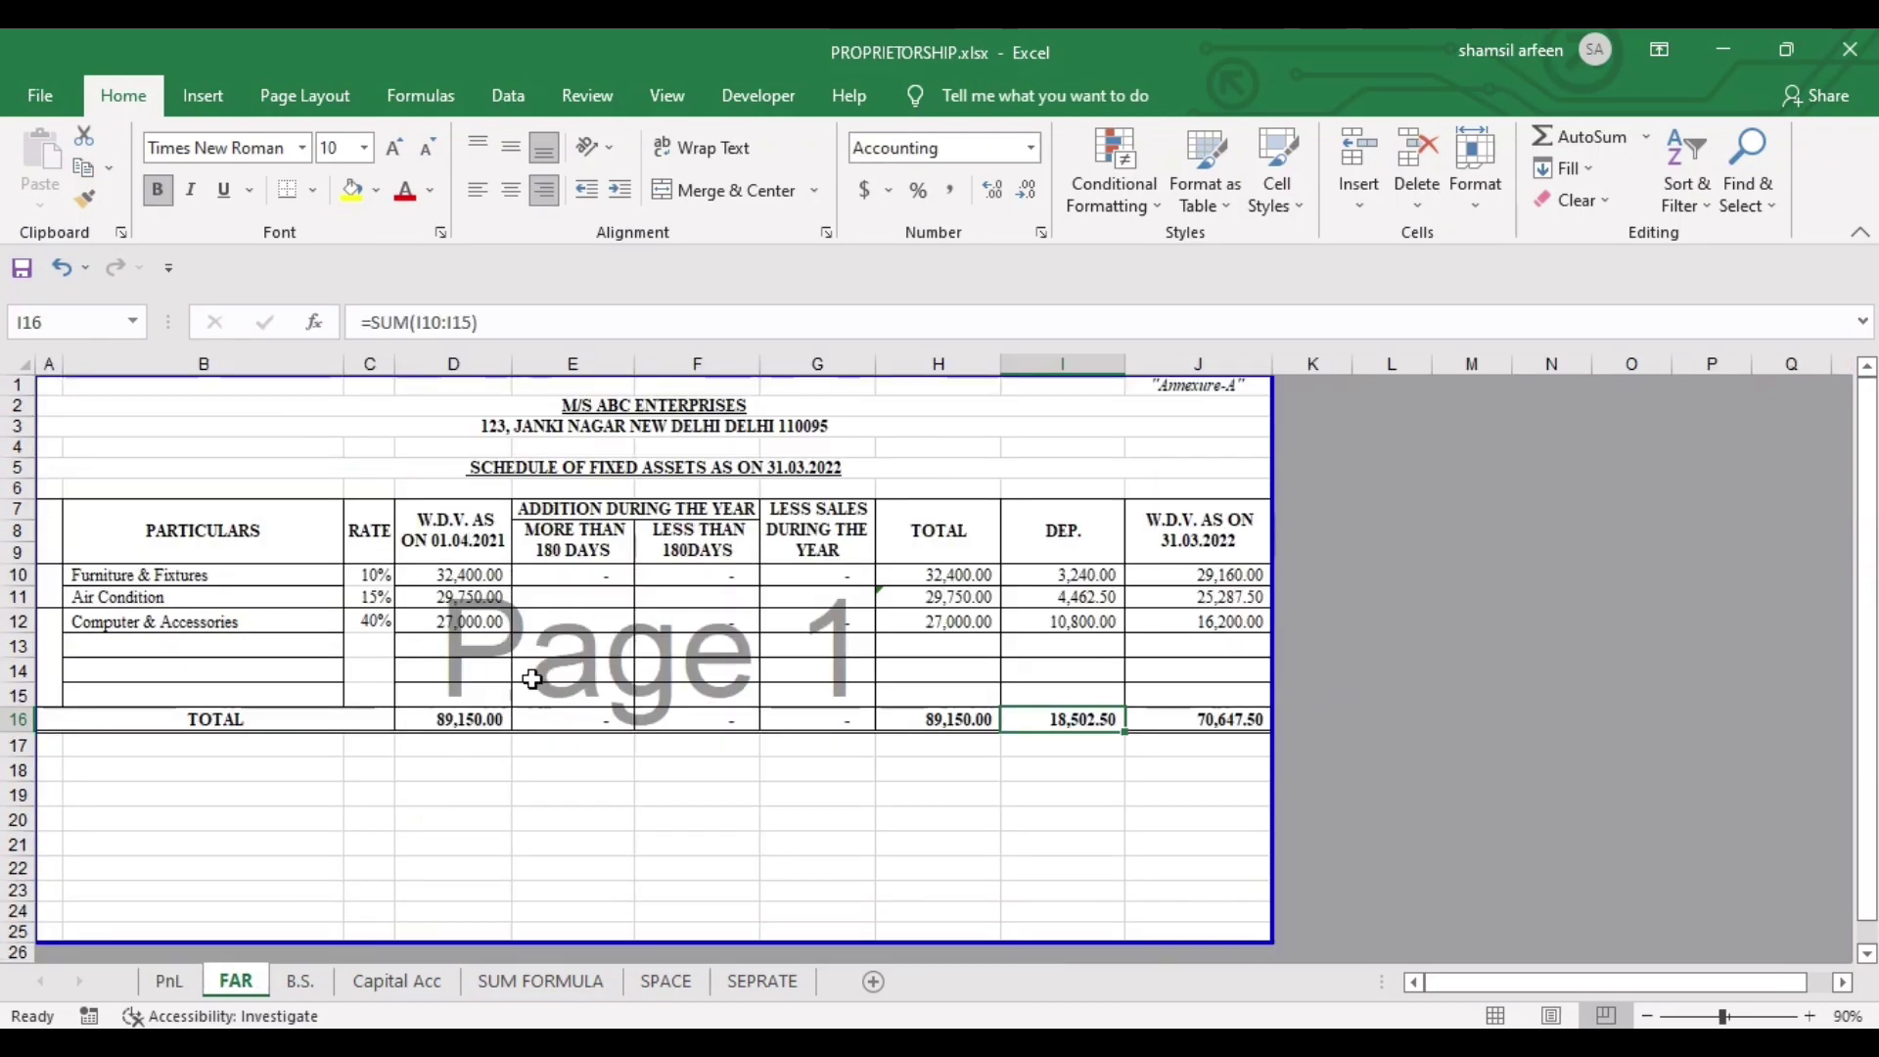
pyautogui.click(935, 818)
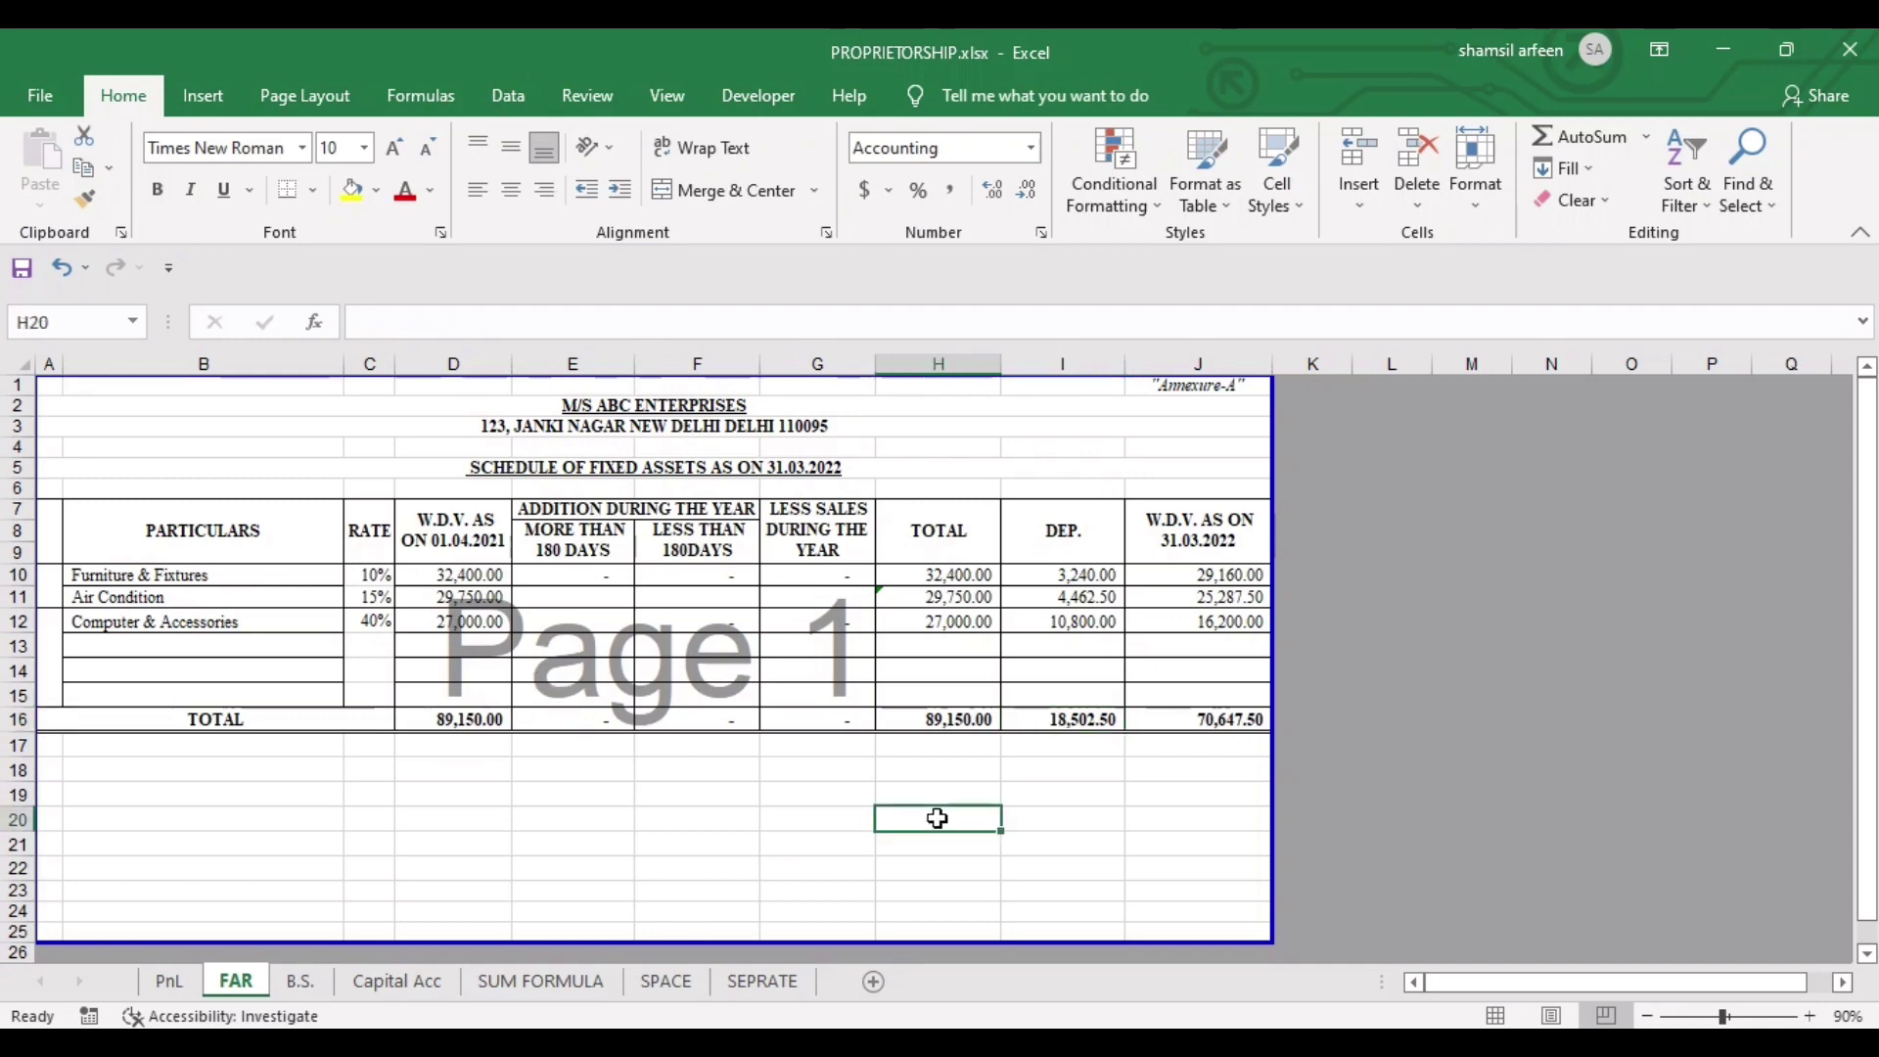
pyautogui.click(423, 570)
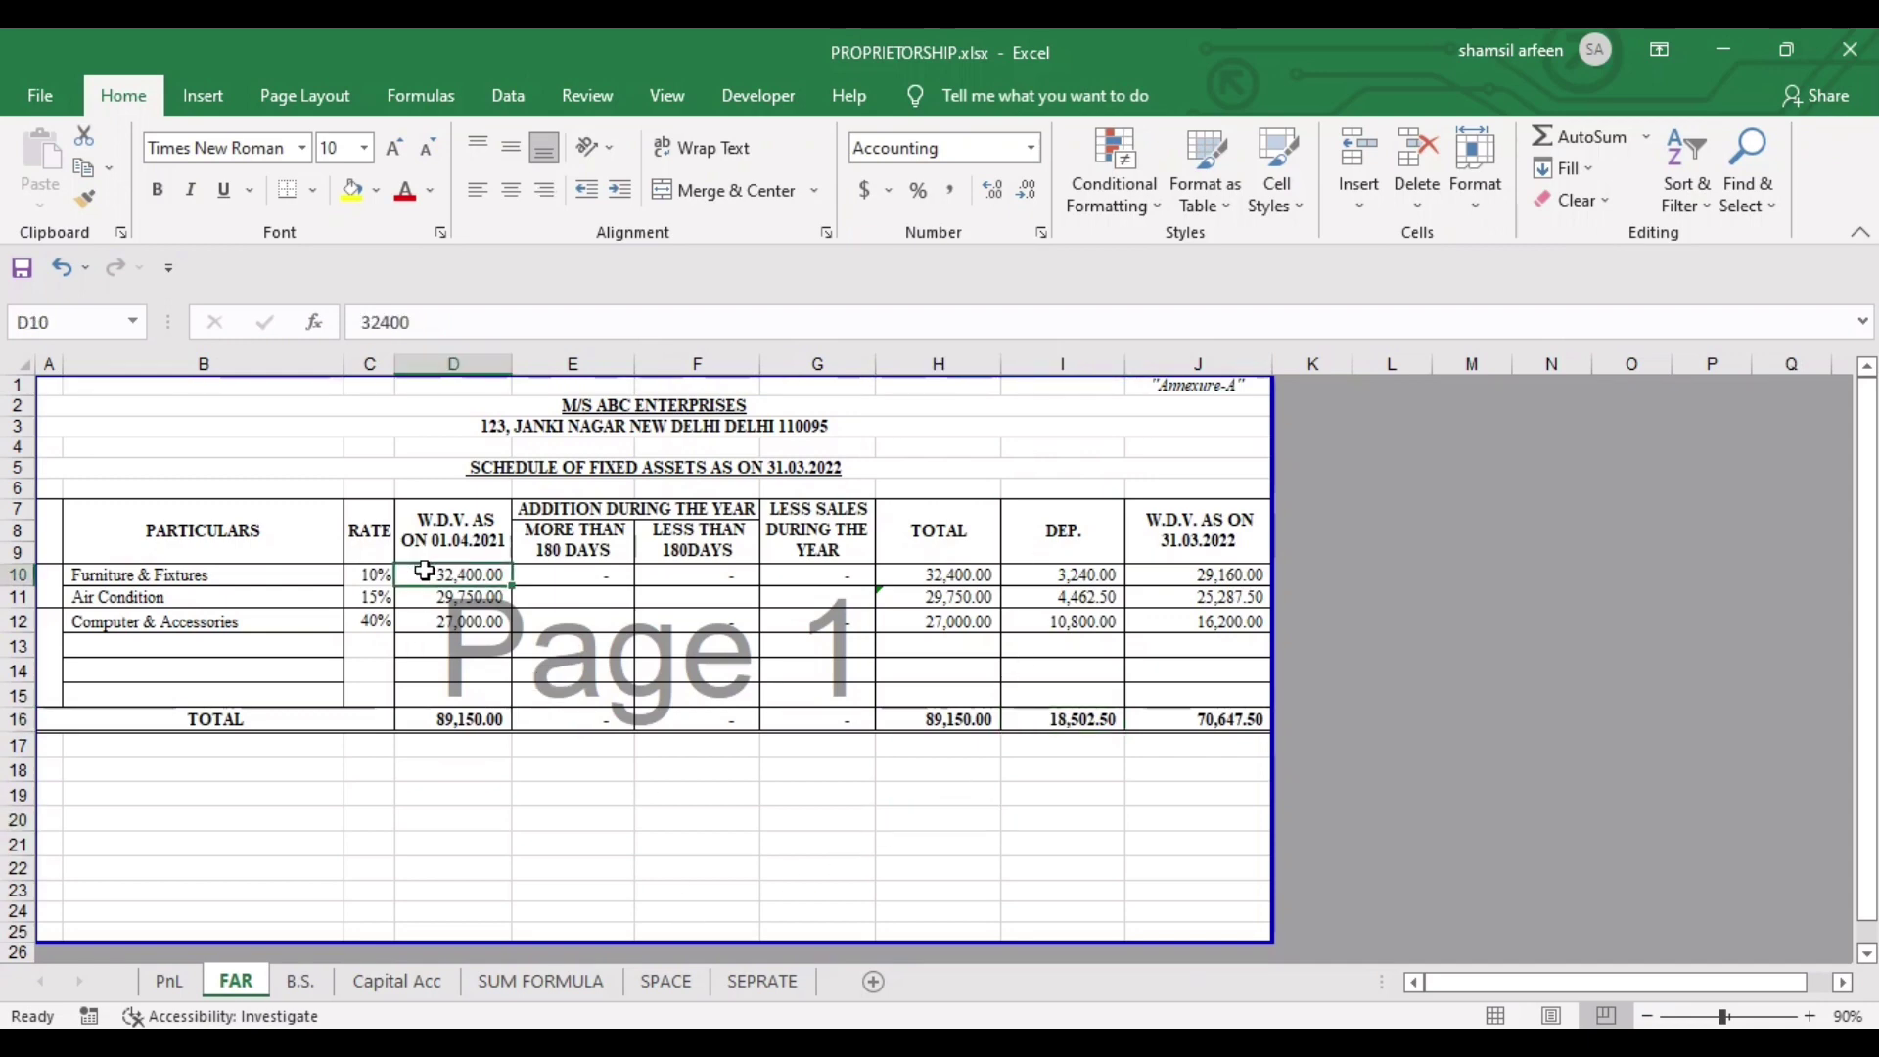
pyautogui.click(370, 573)
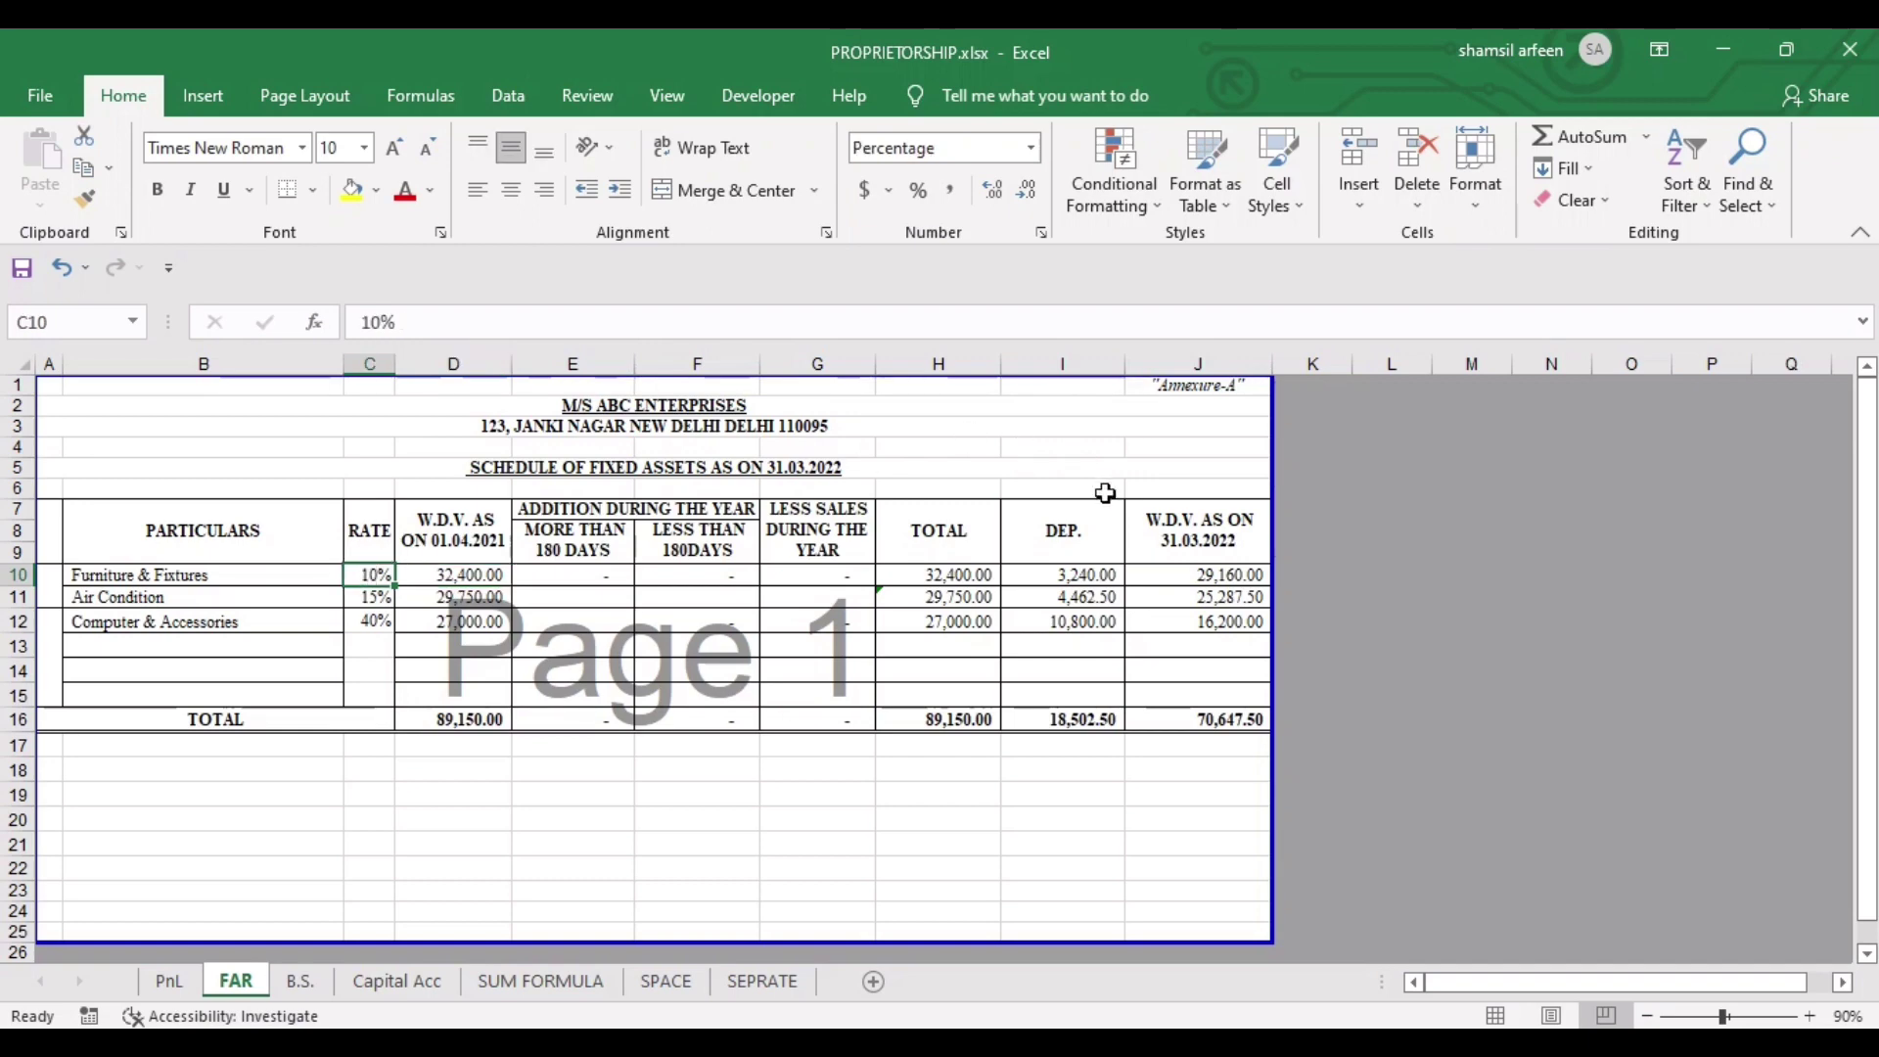
pyautogui.click(1084, 574)
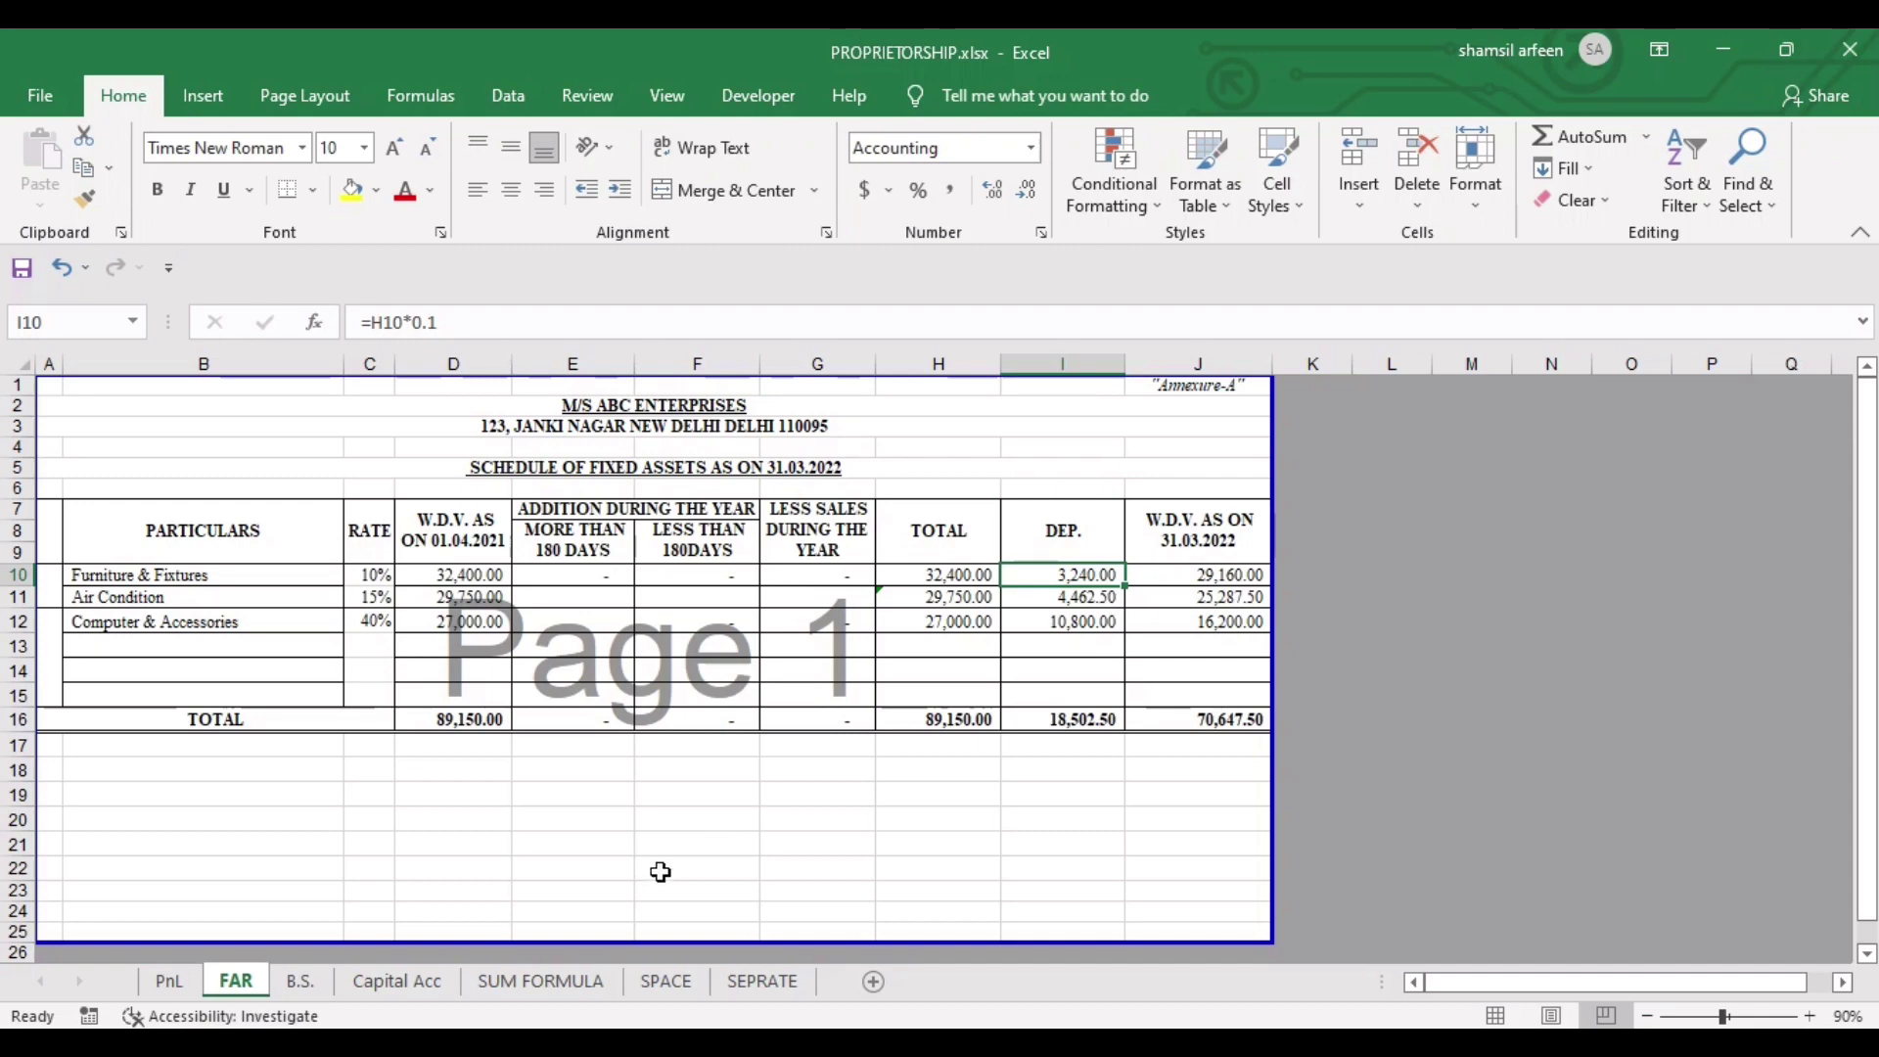
# Check the 18% GST rate for Mobile on the SUM FORMULA sheet.
pyautogui.click(572, 980)
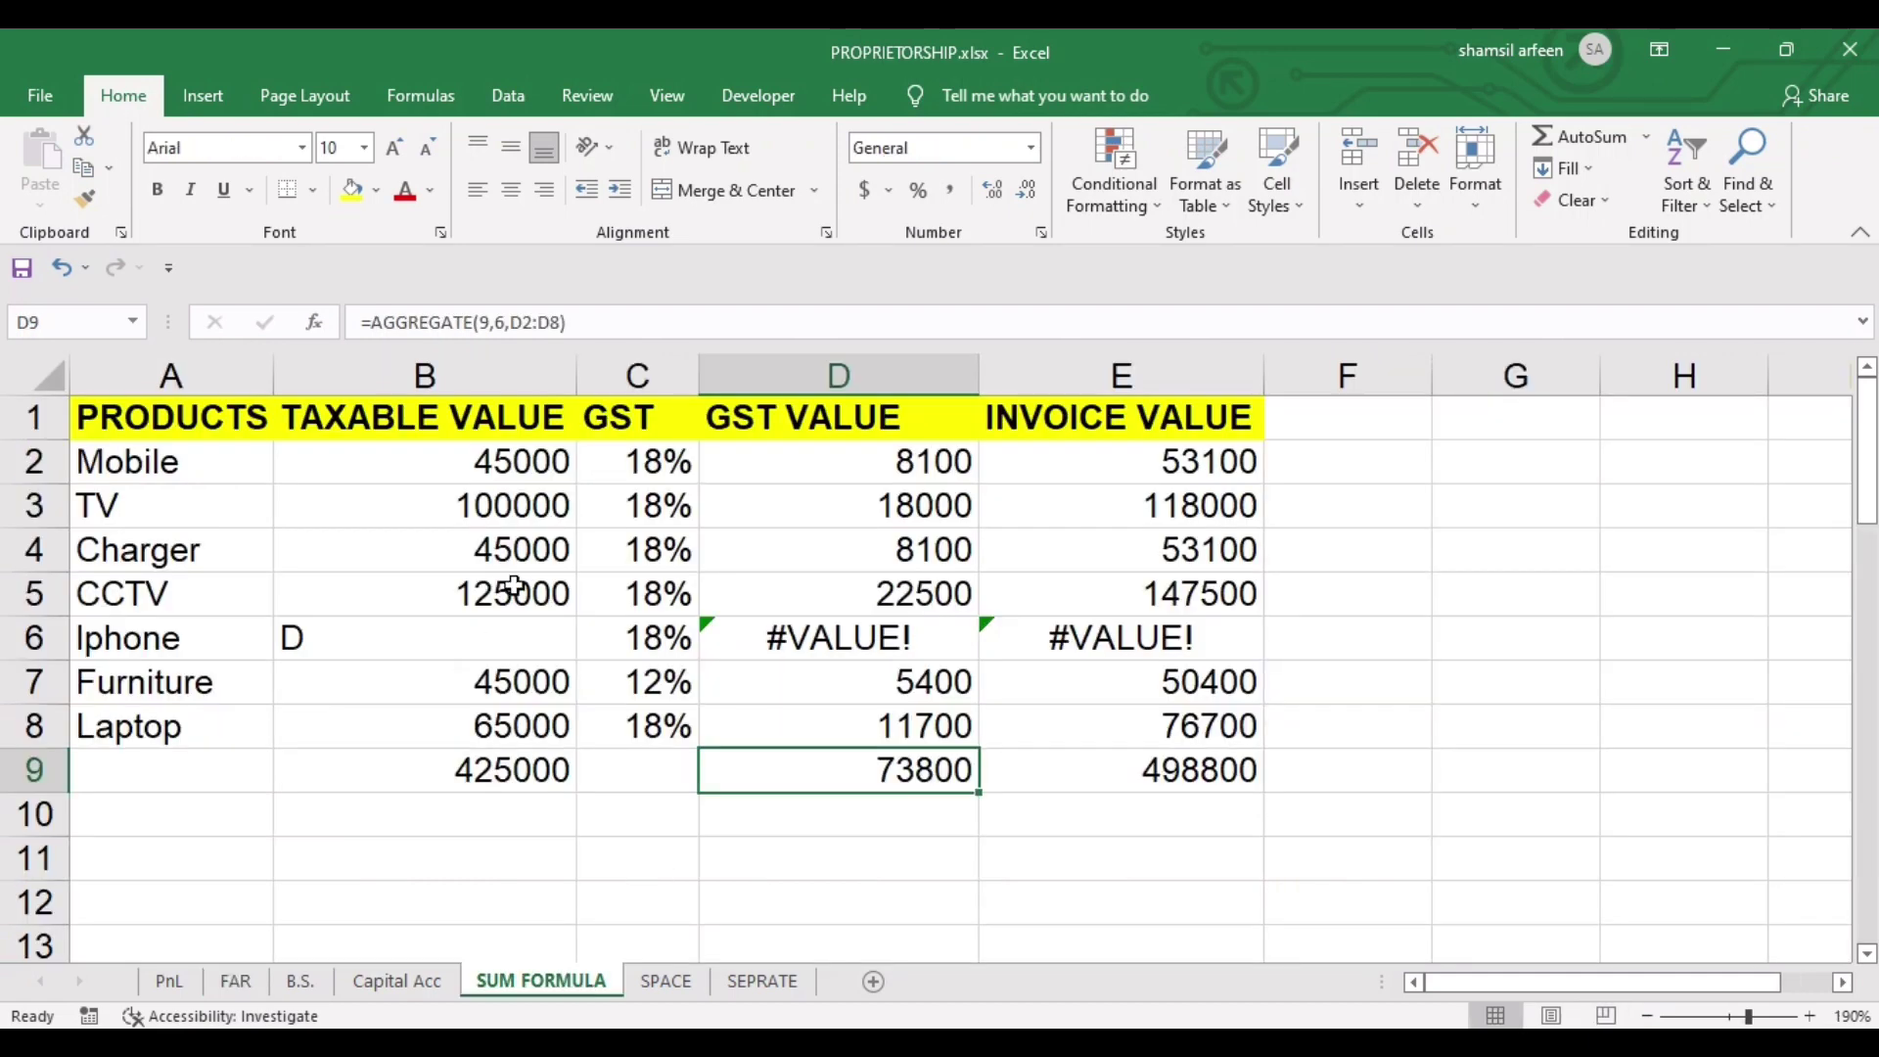
pyautogui.click(647, 446)
pyautogui.click(531, 460)
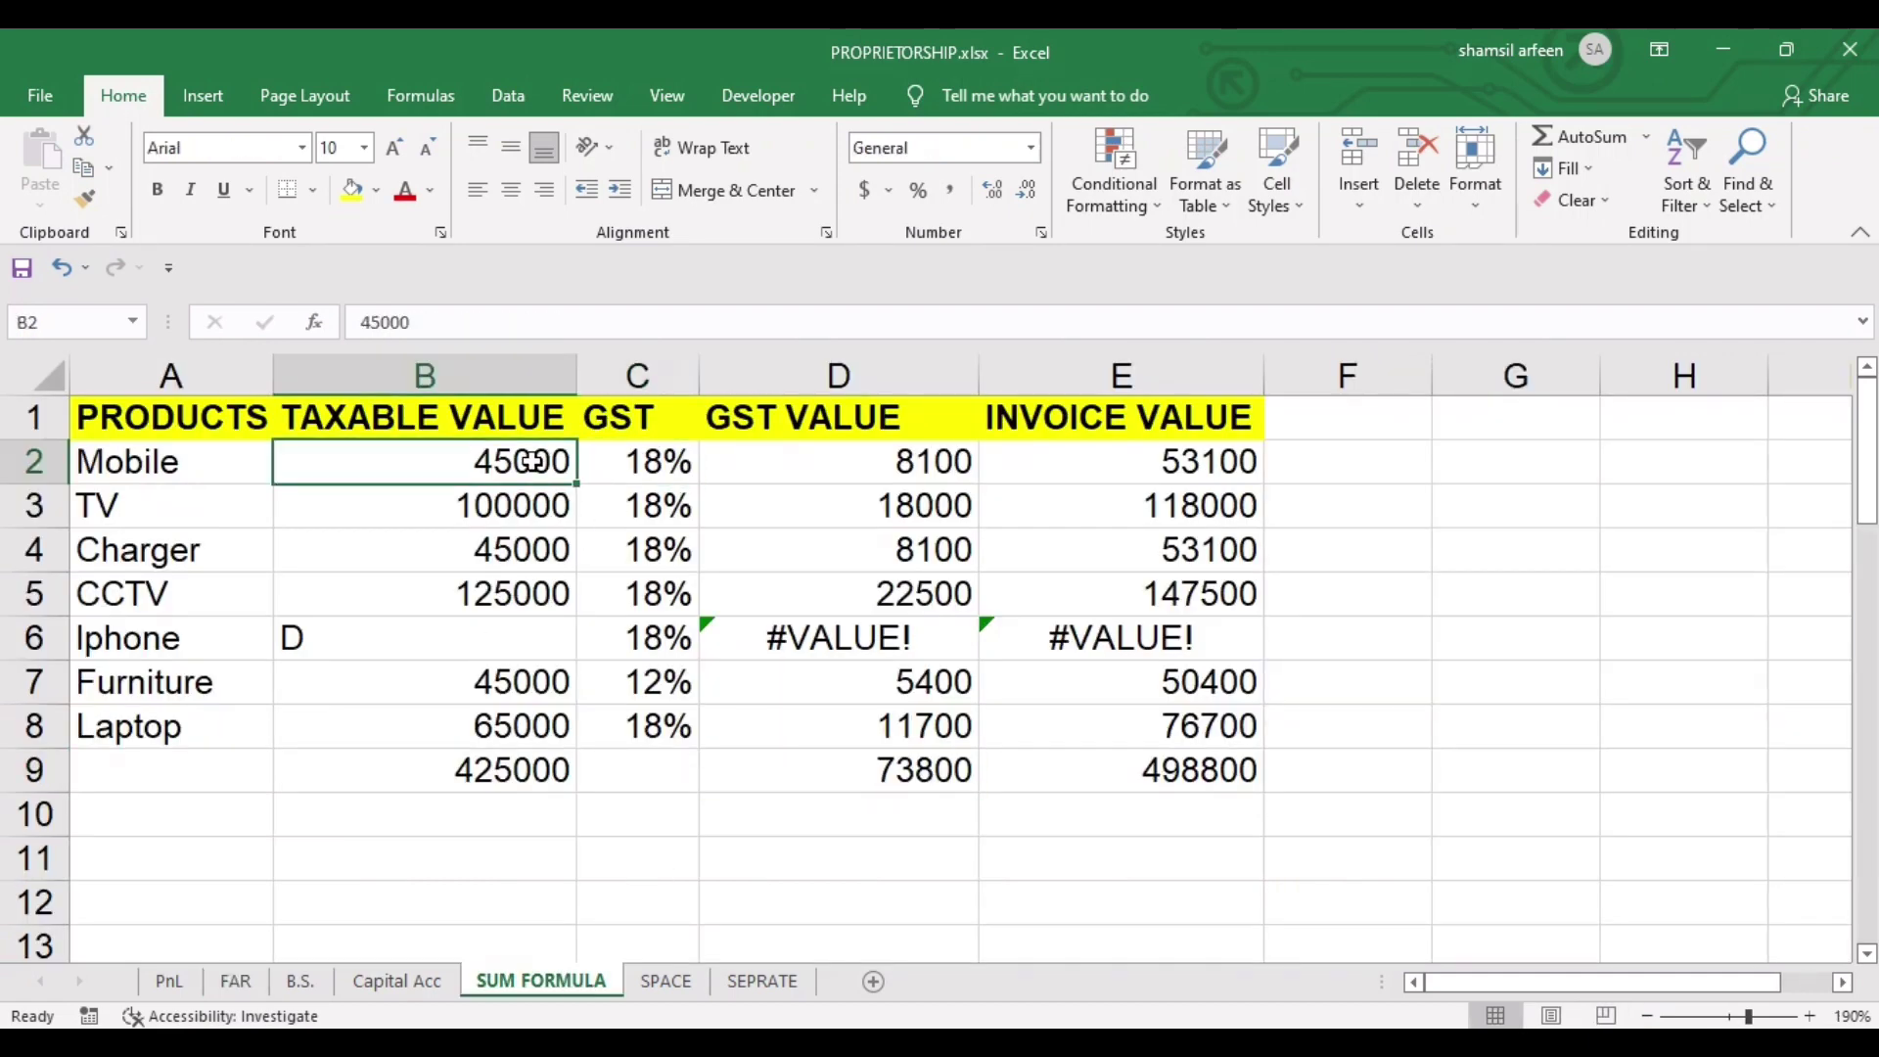
pyautogui.click(649, 449)
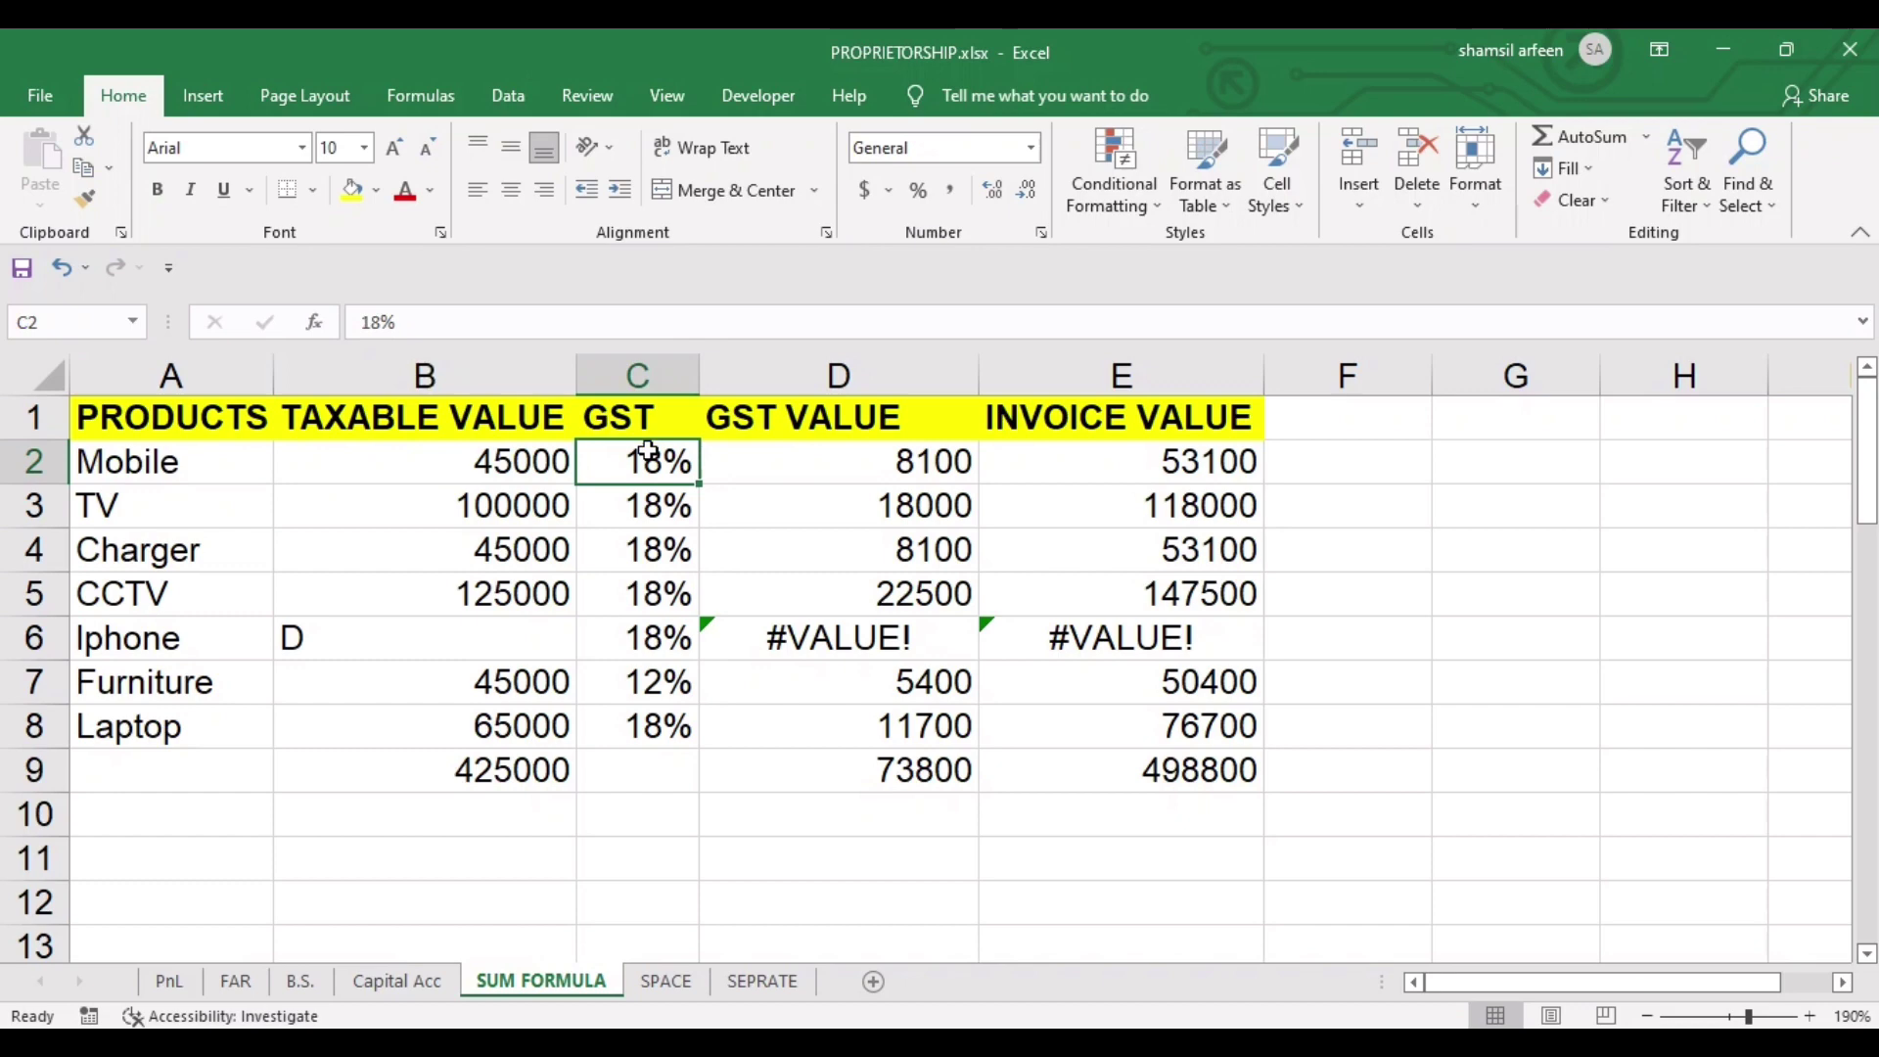
# Back on FAR, inspect the Furniture depreciation and the 18,502.50 total depreciation formula in I16.
pyautogui.click(235, 981)
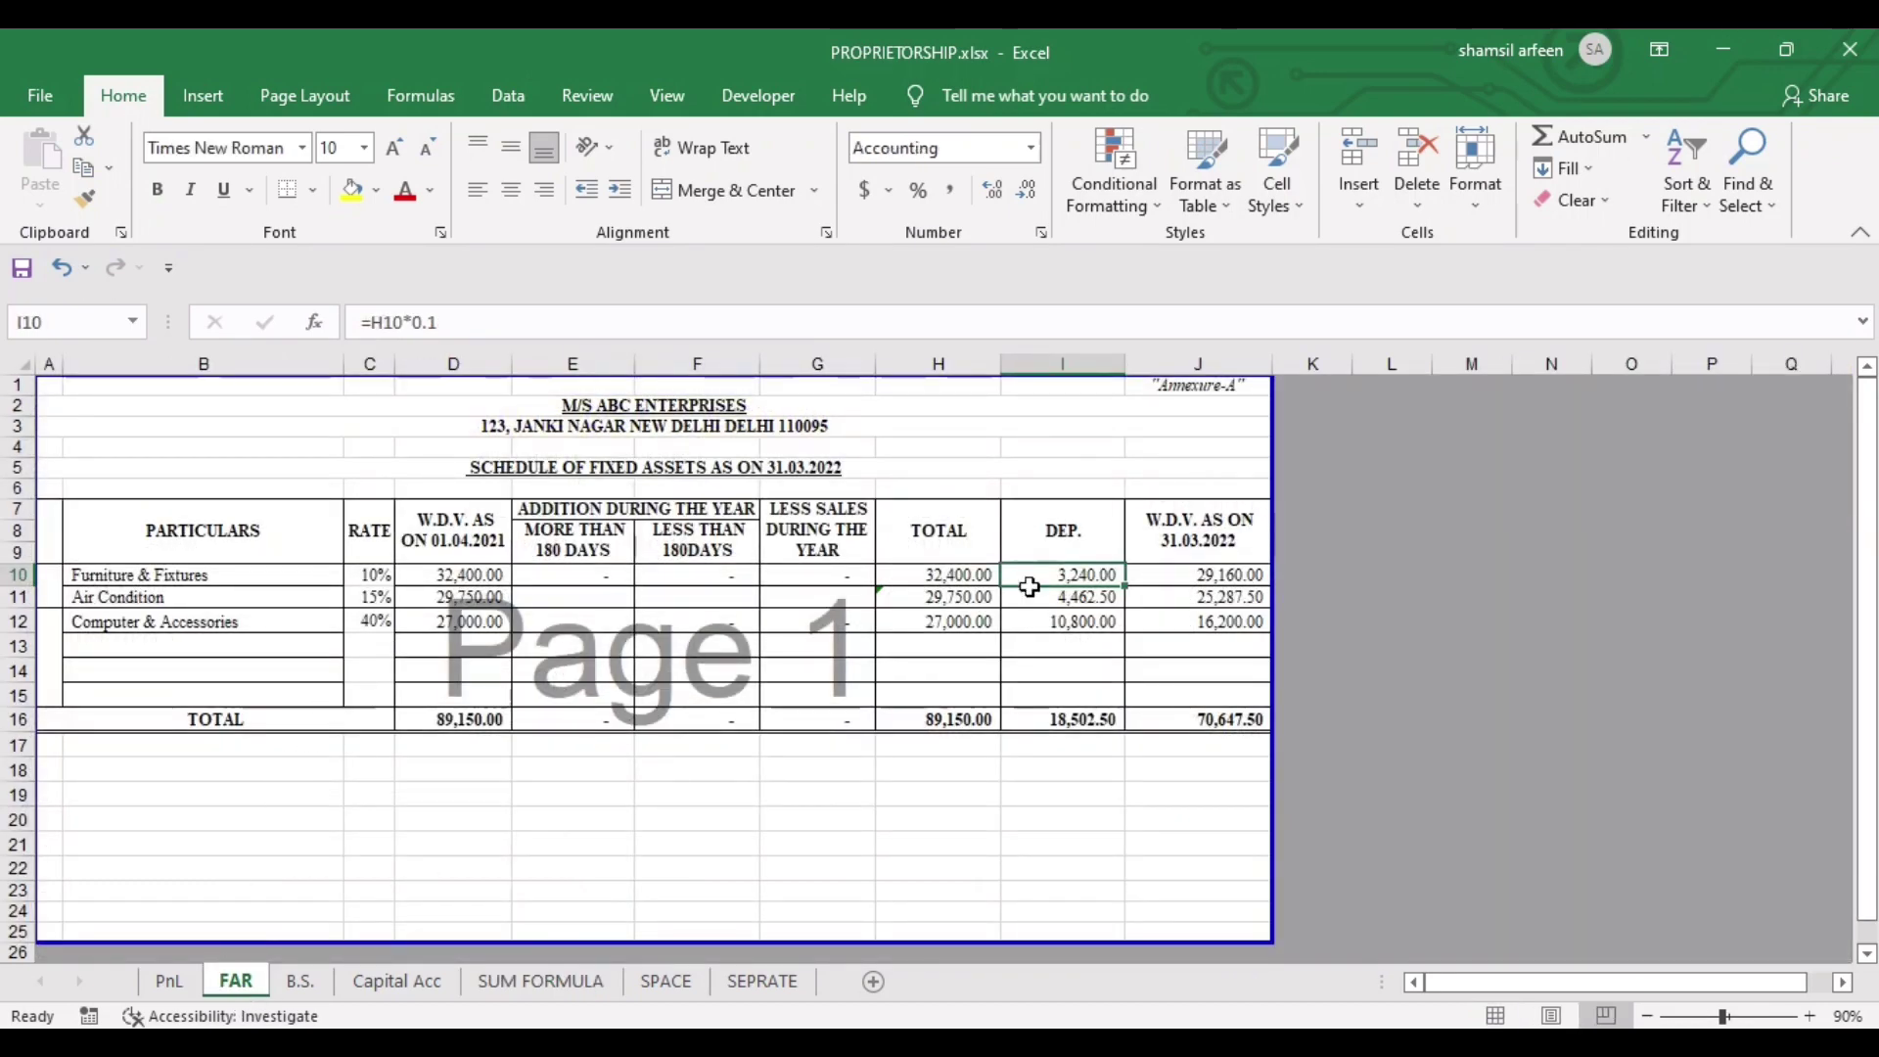
pyautogui.click(955, 581)
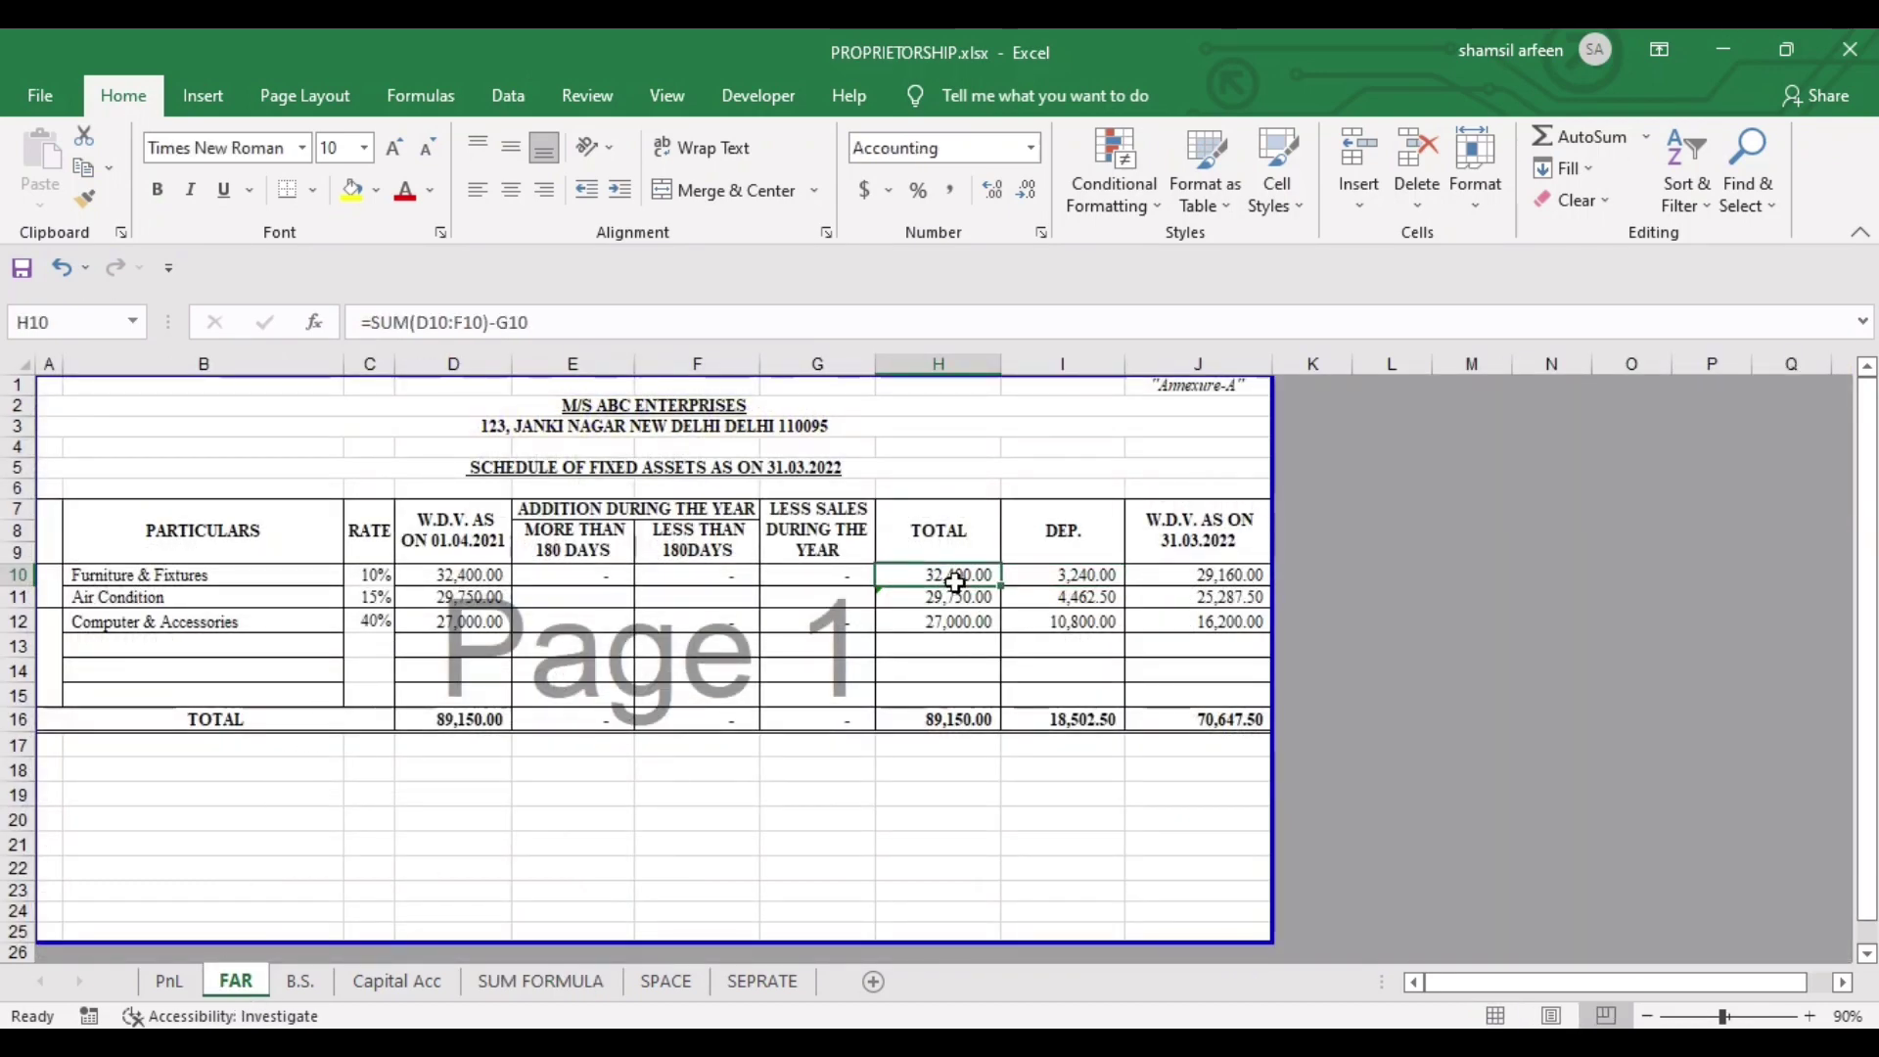
pyautogui.click(1054, 570)
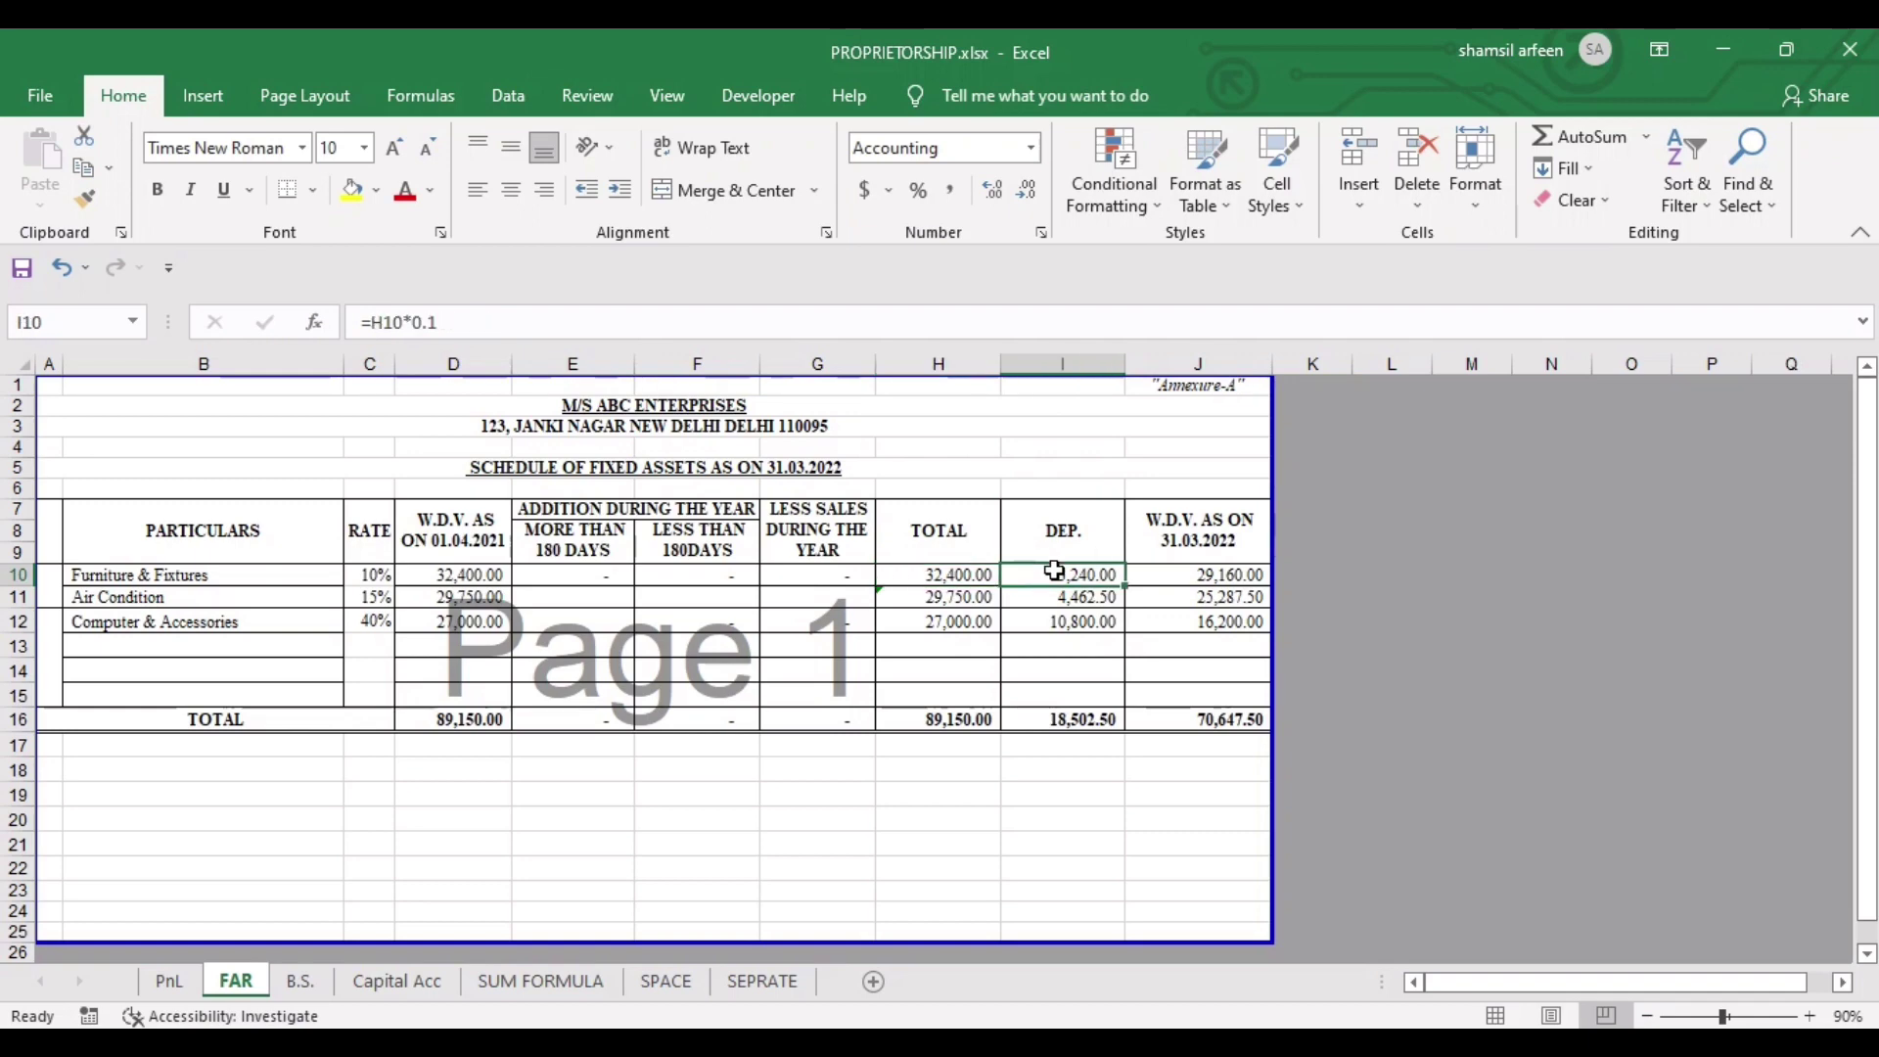
pyautogui.click(1062, 720)
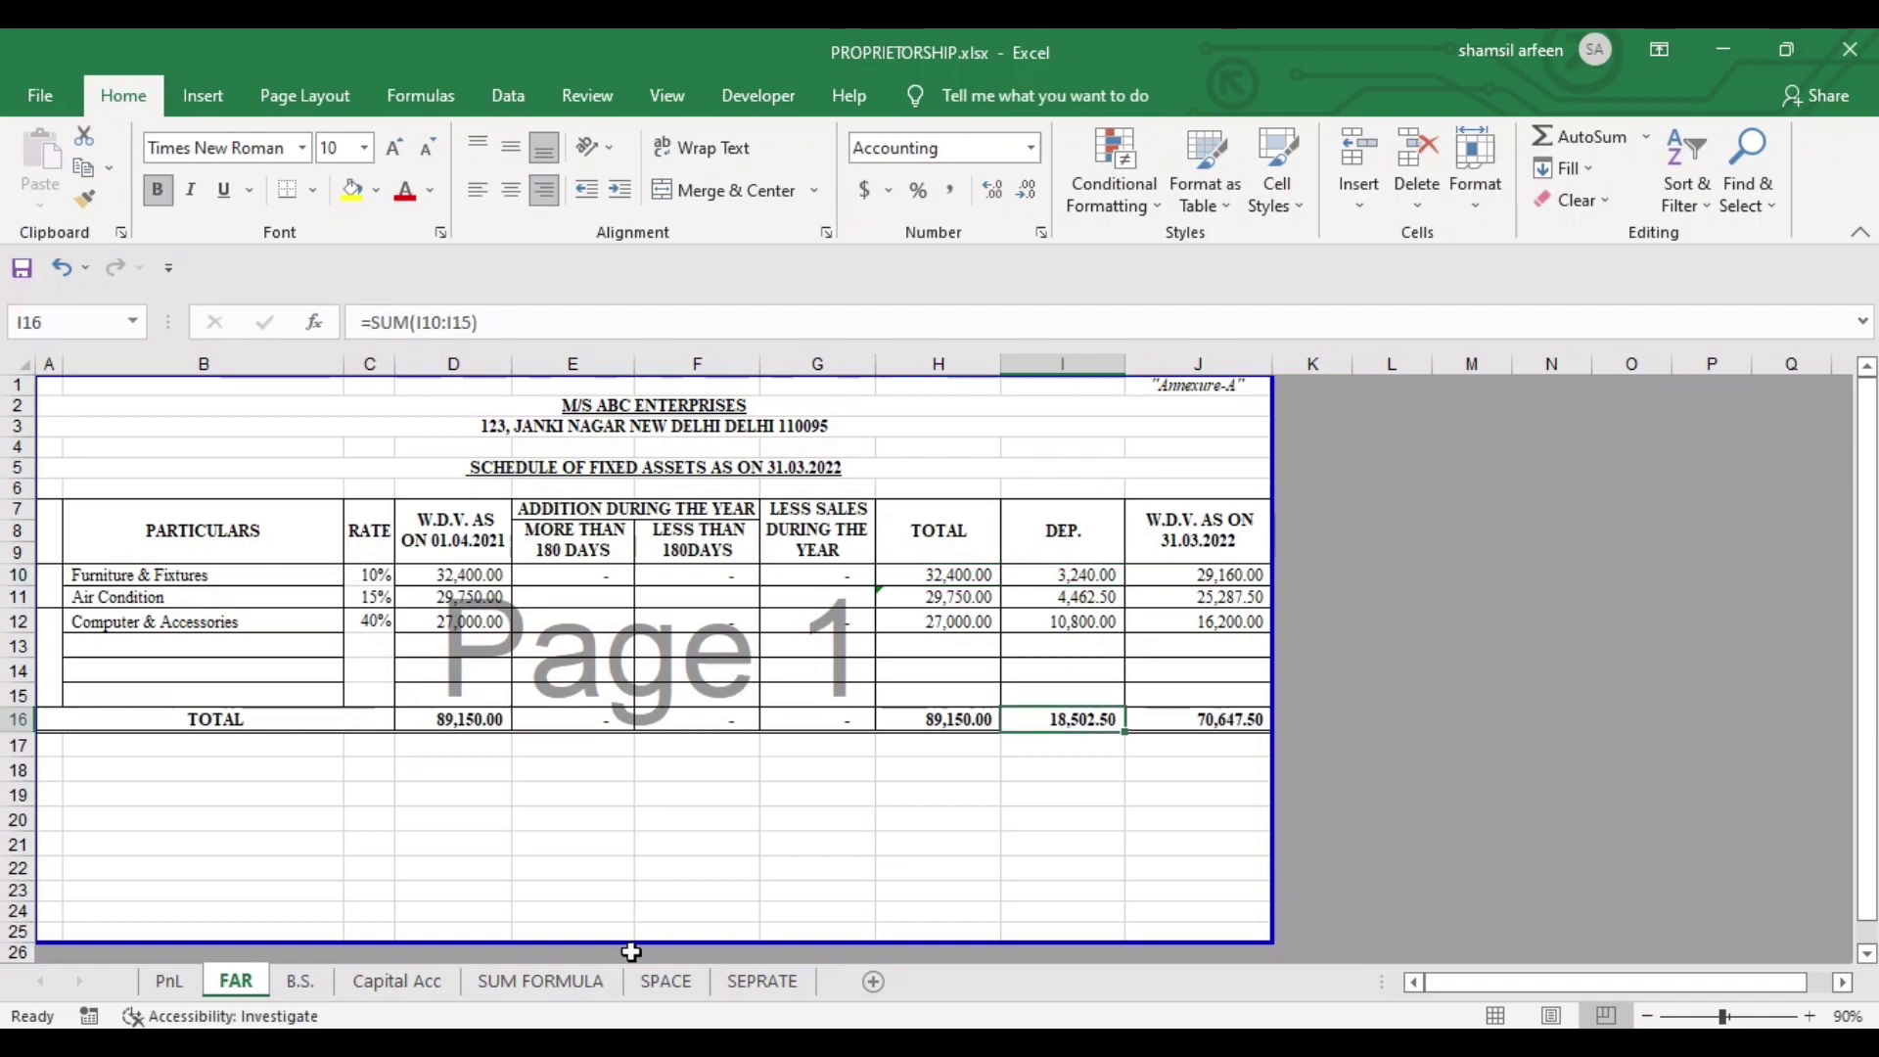
# Link the PnL To Depreciation amount to =FAR!I16, showing 18,502.50.
pyautogui.click(170, 981)
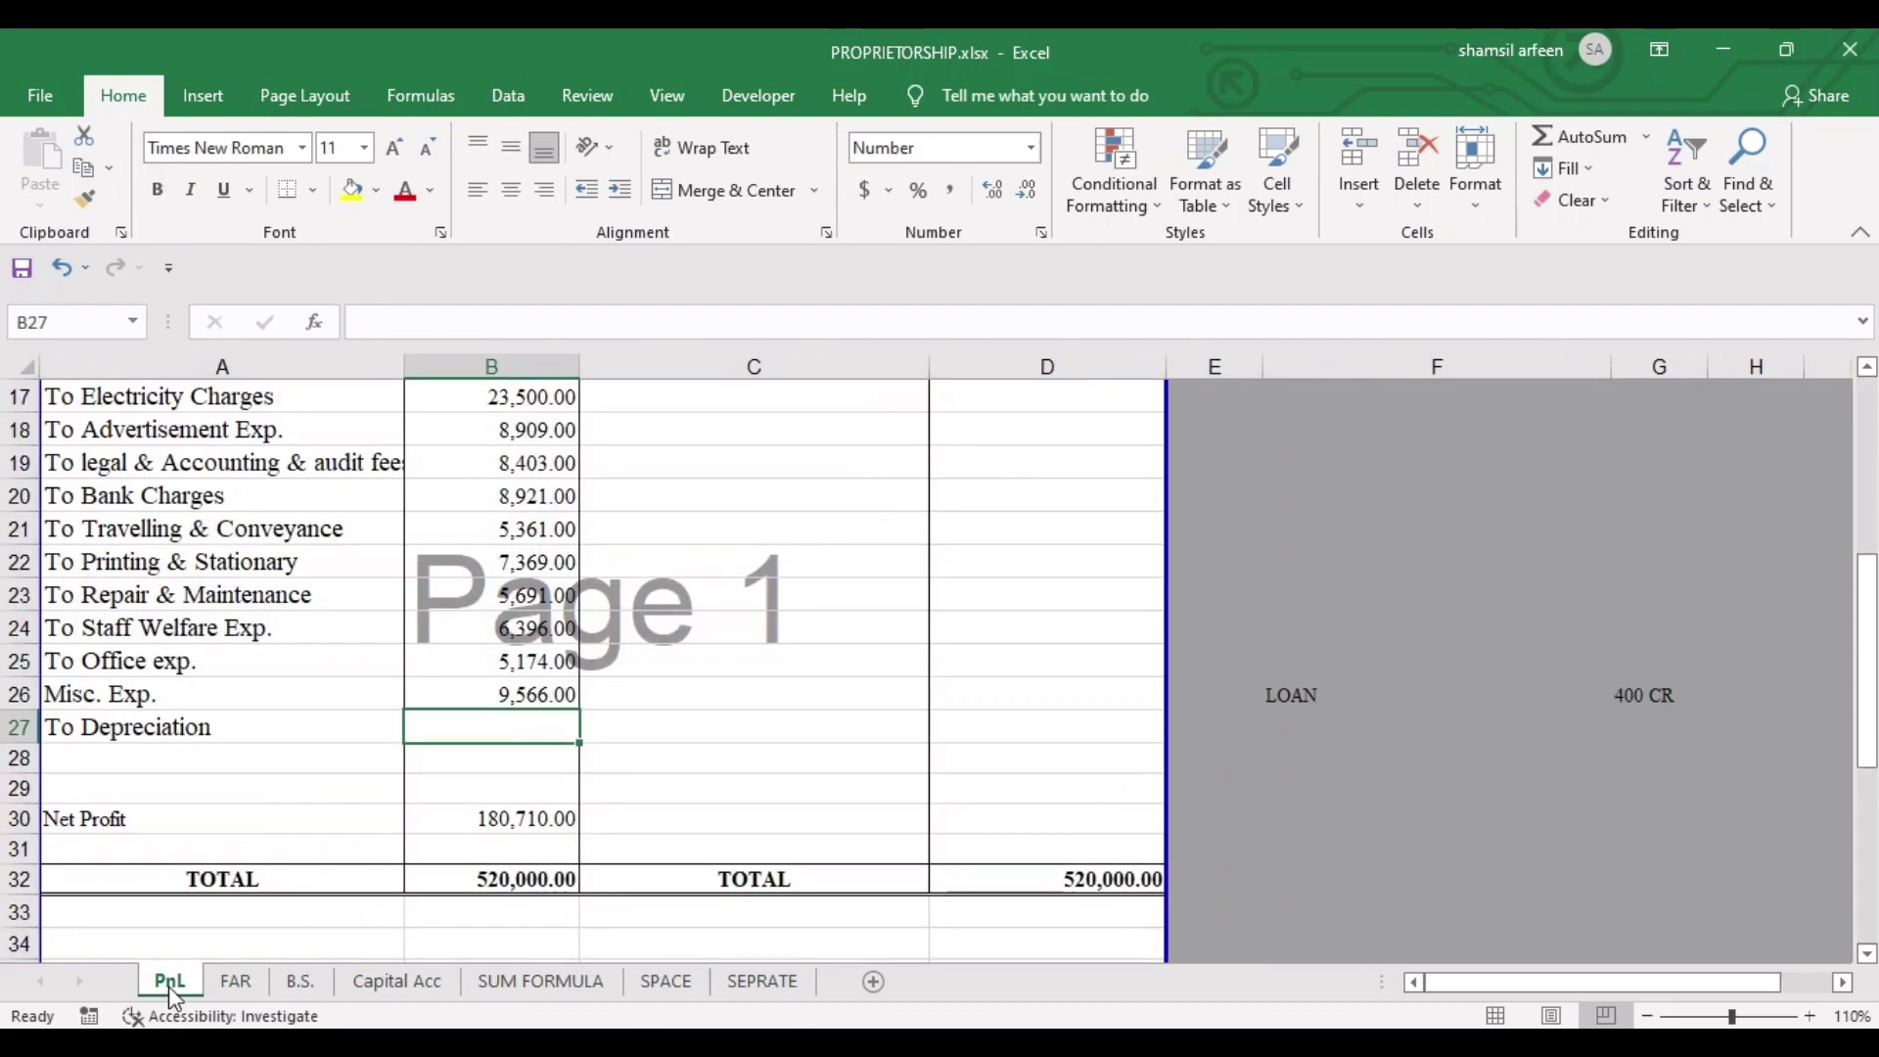
pyautogui.click(496, 757)
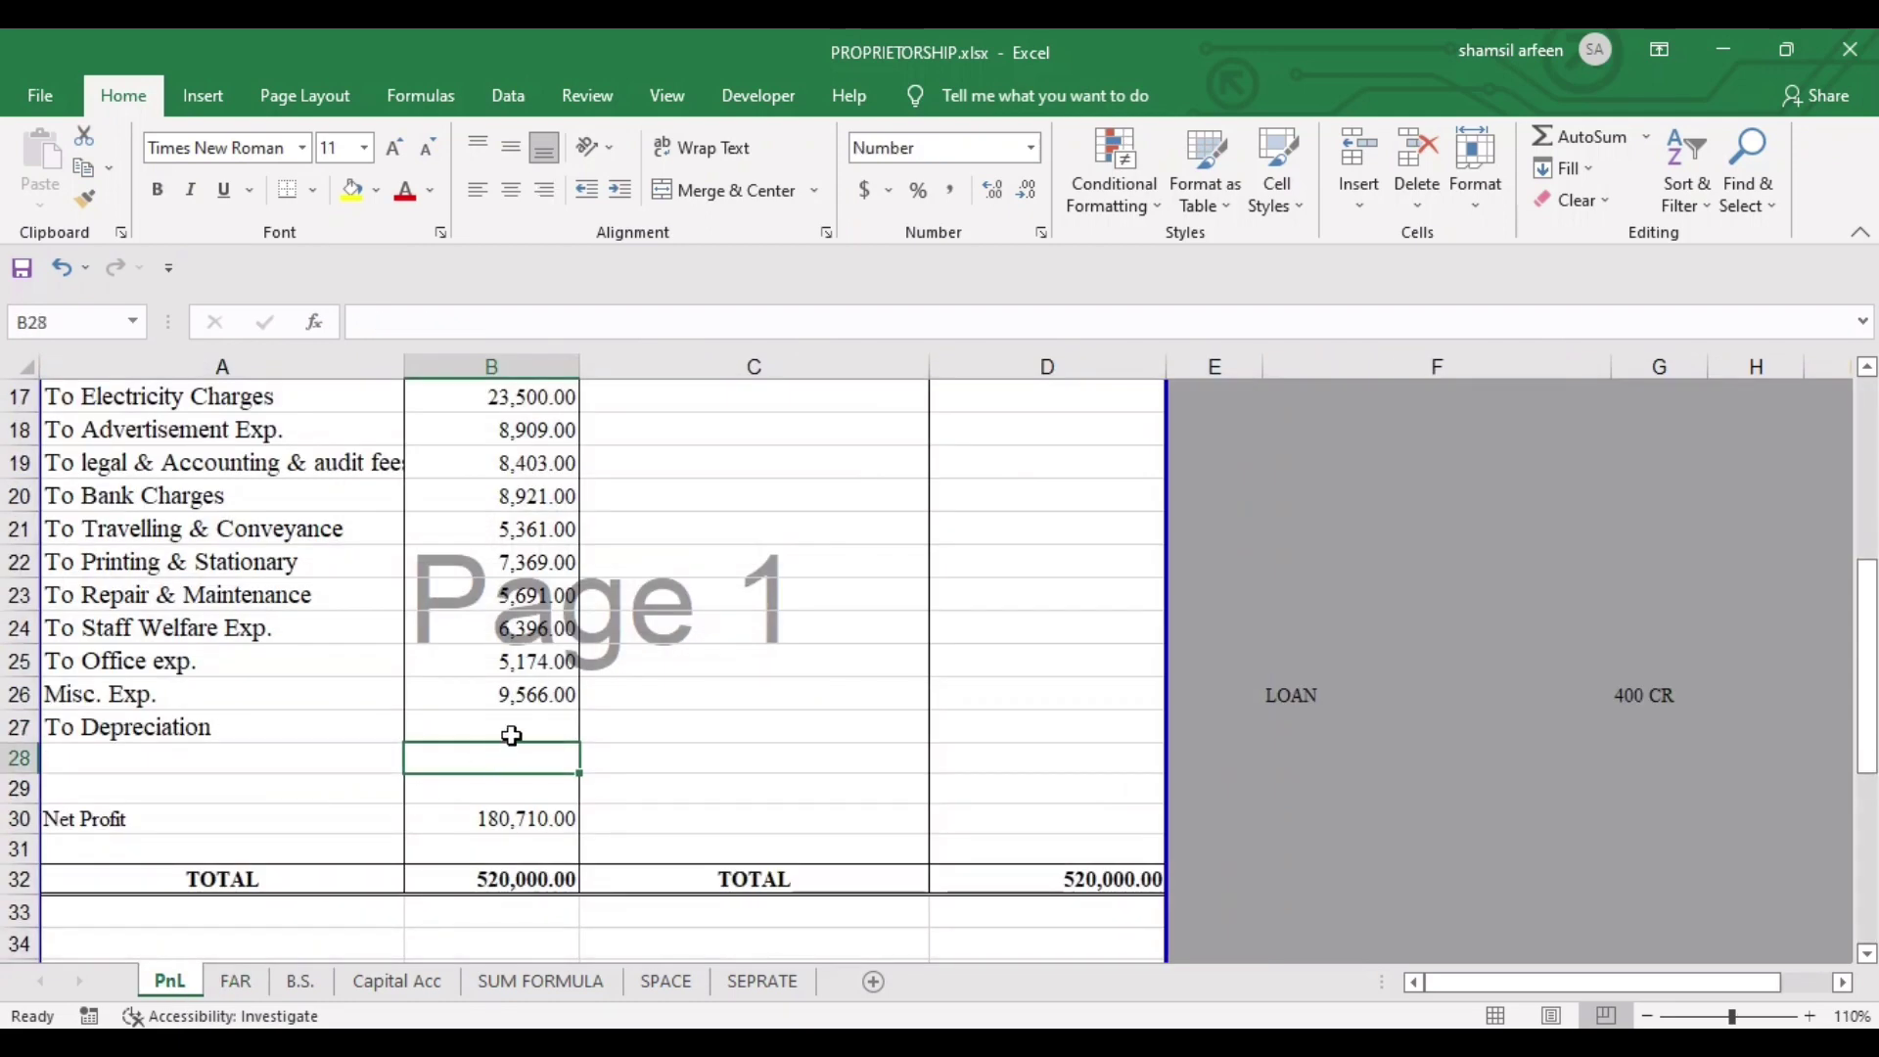
pyautogui.click(511, 735)
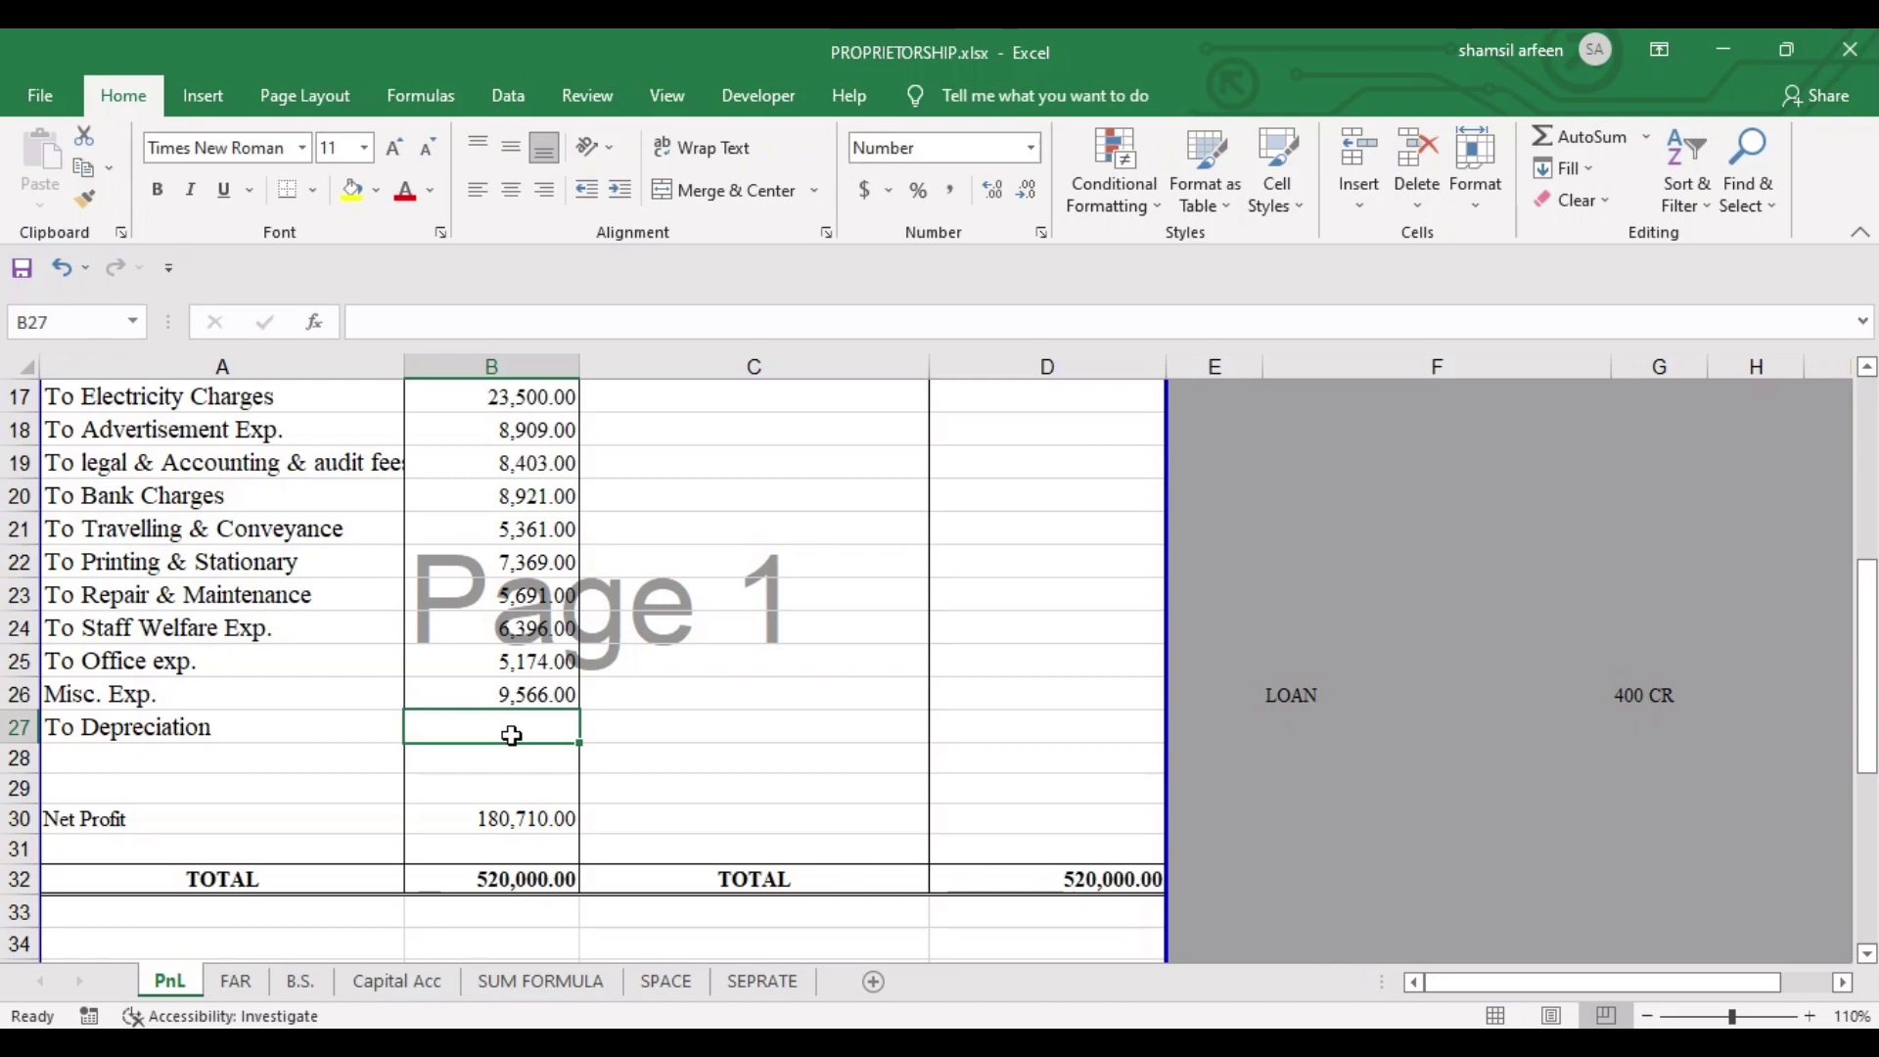
pyautogui.write('=')
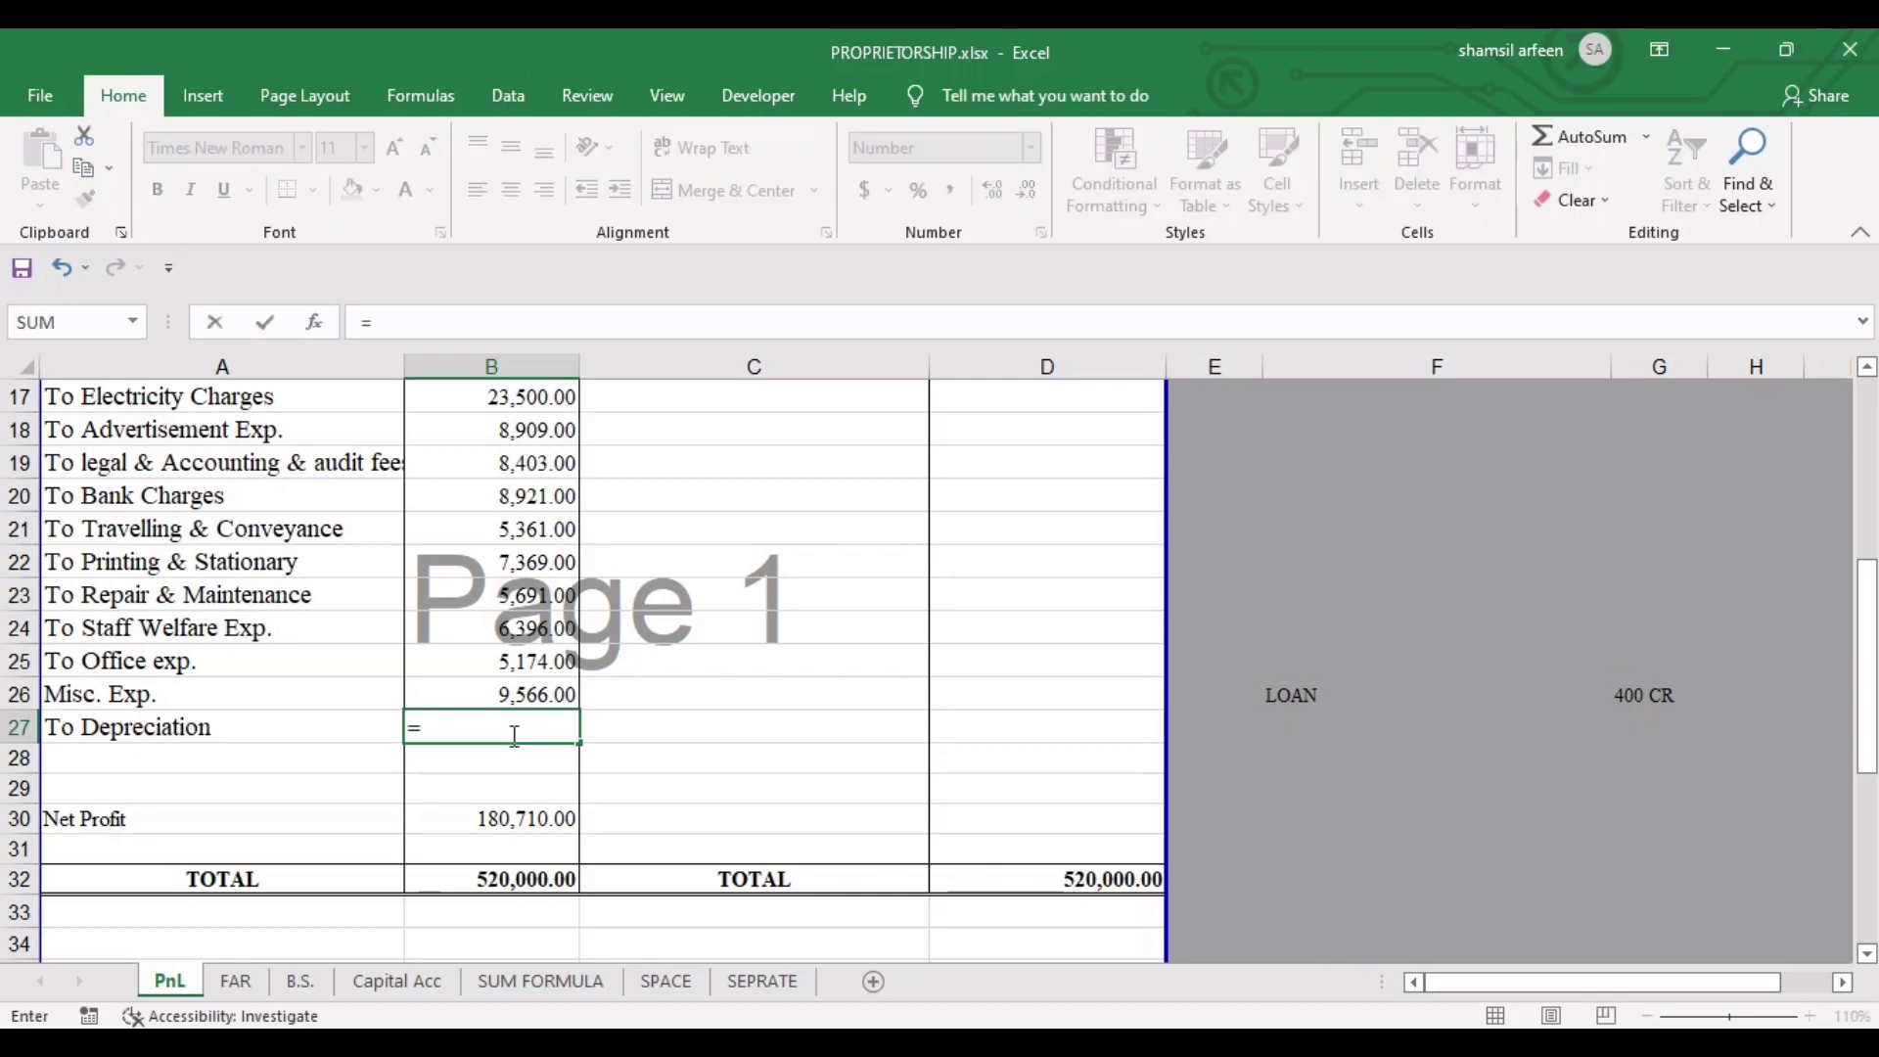
pyautogui.click(236, 981)
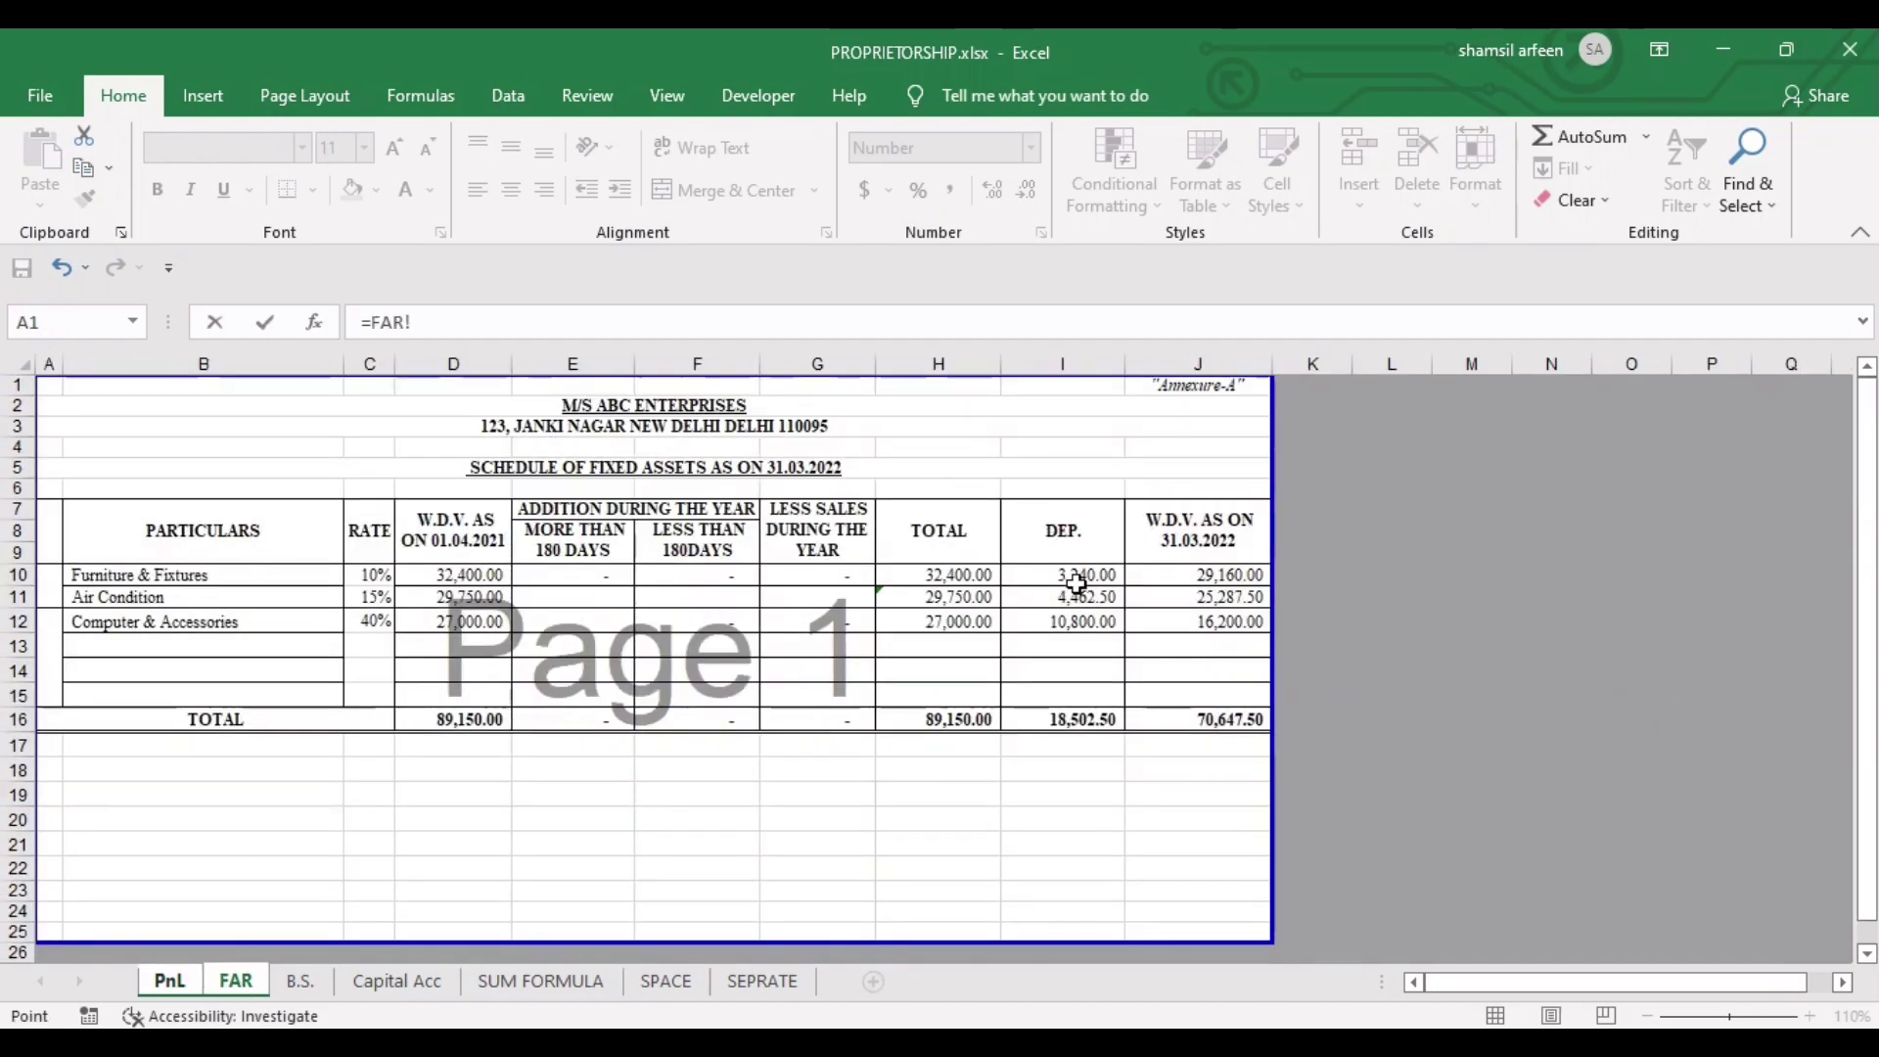
pyautogui.click(1064, 719)
pyautogui.press('Return')
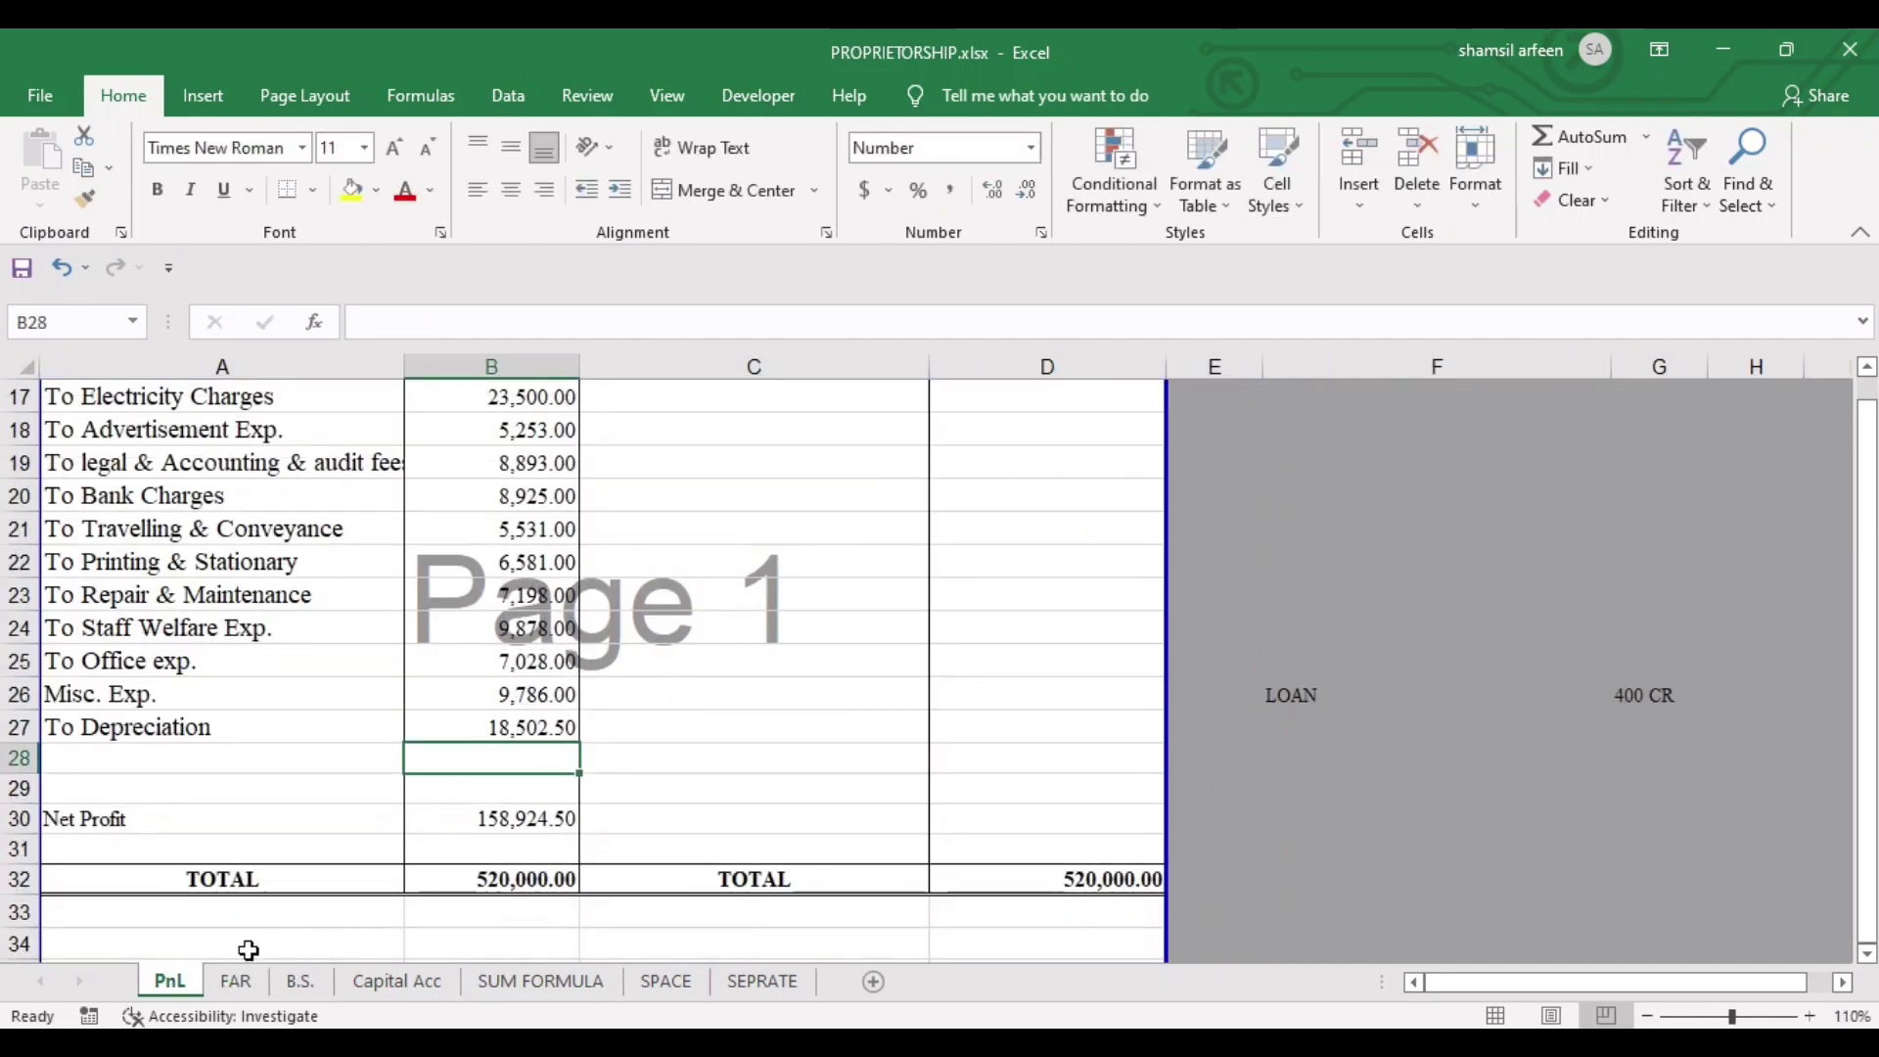
# Compare the linked depreciation against the FAR total, ending back on PnL.
pyautogui.click(246, 992)
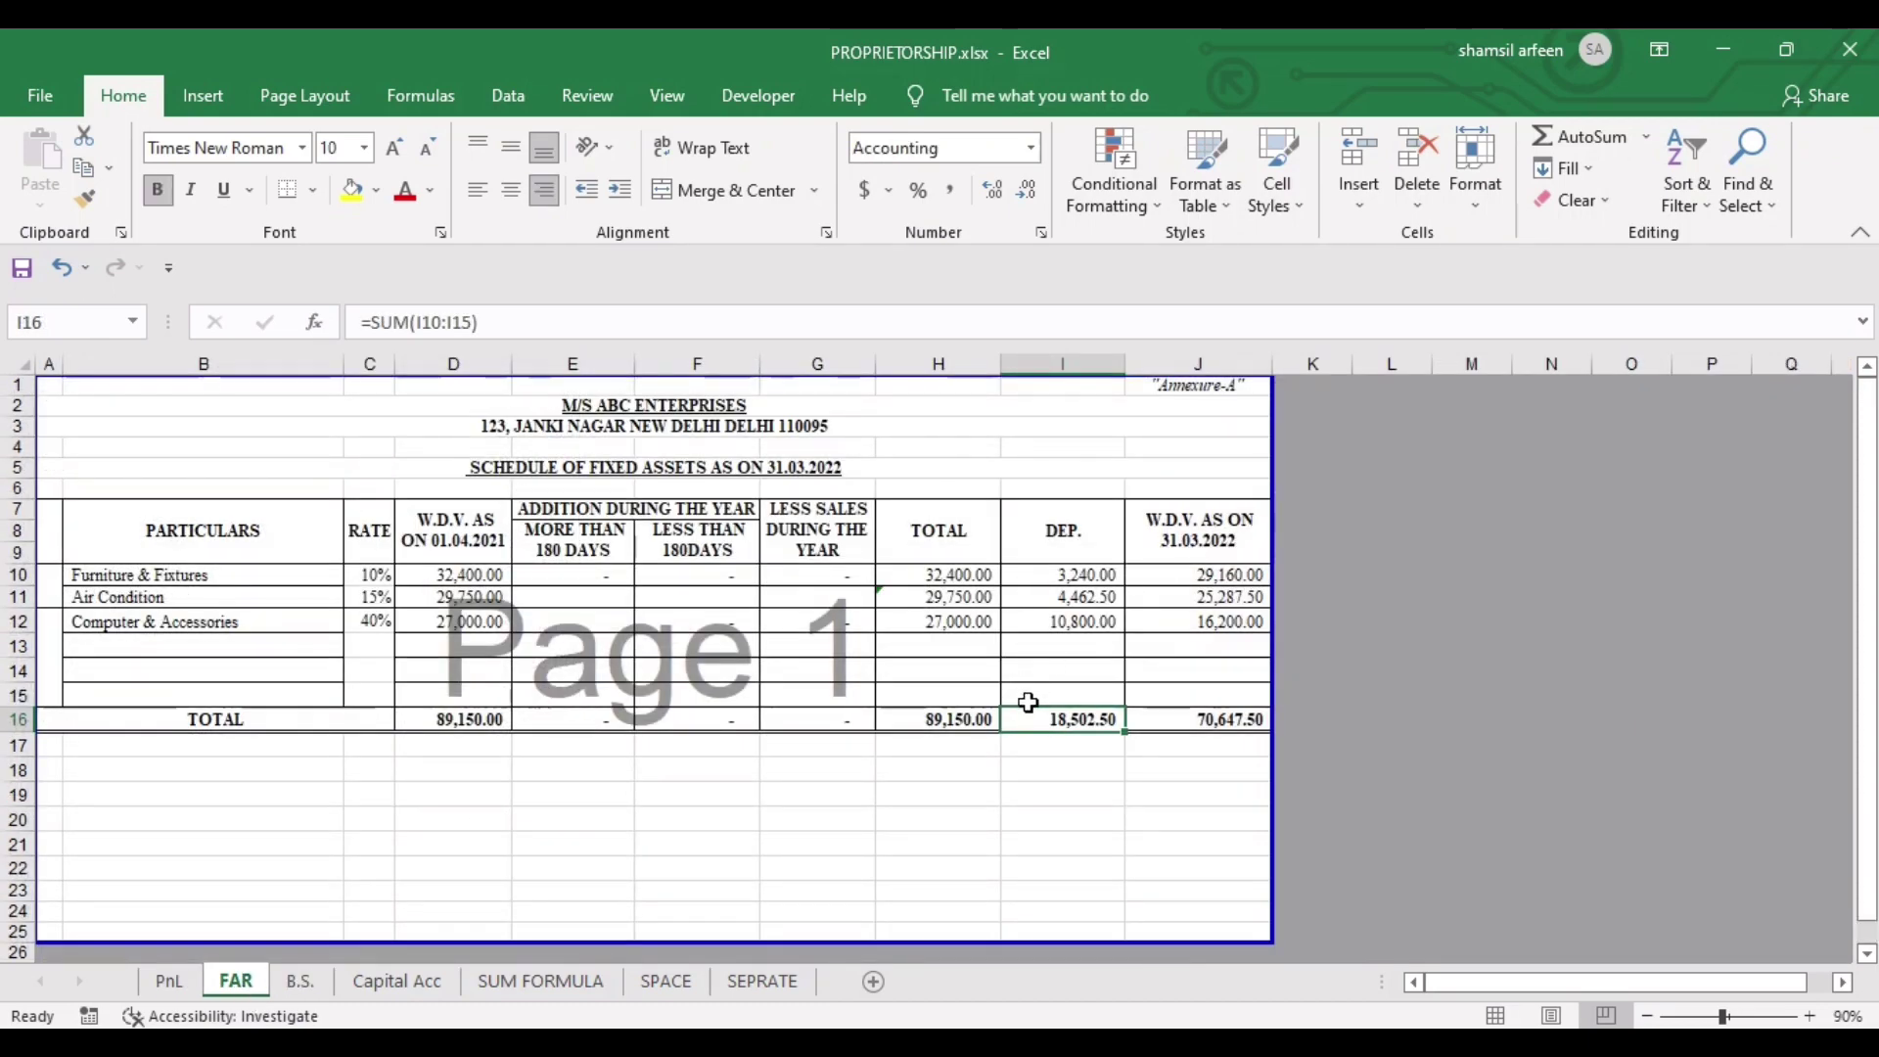
pyautogui.click(169, 980)
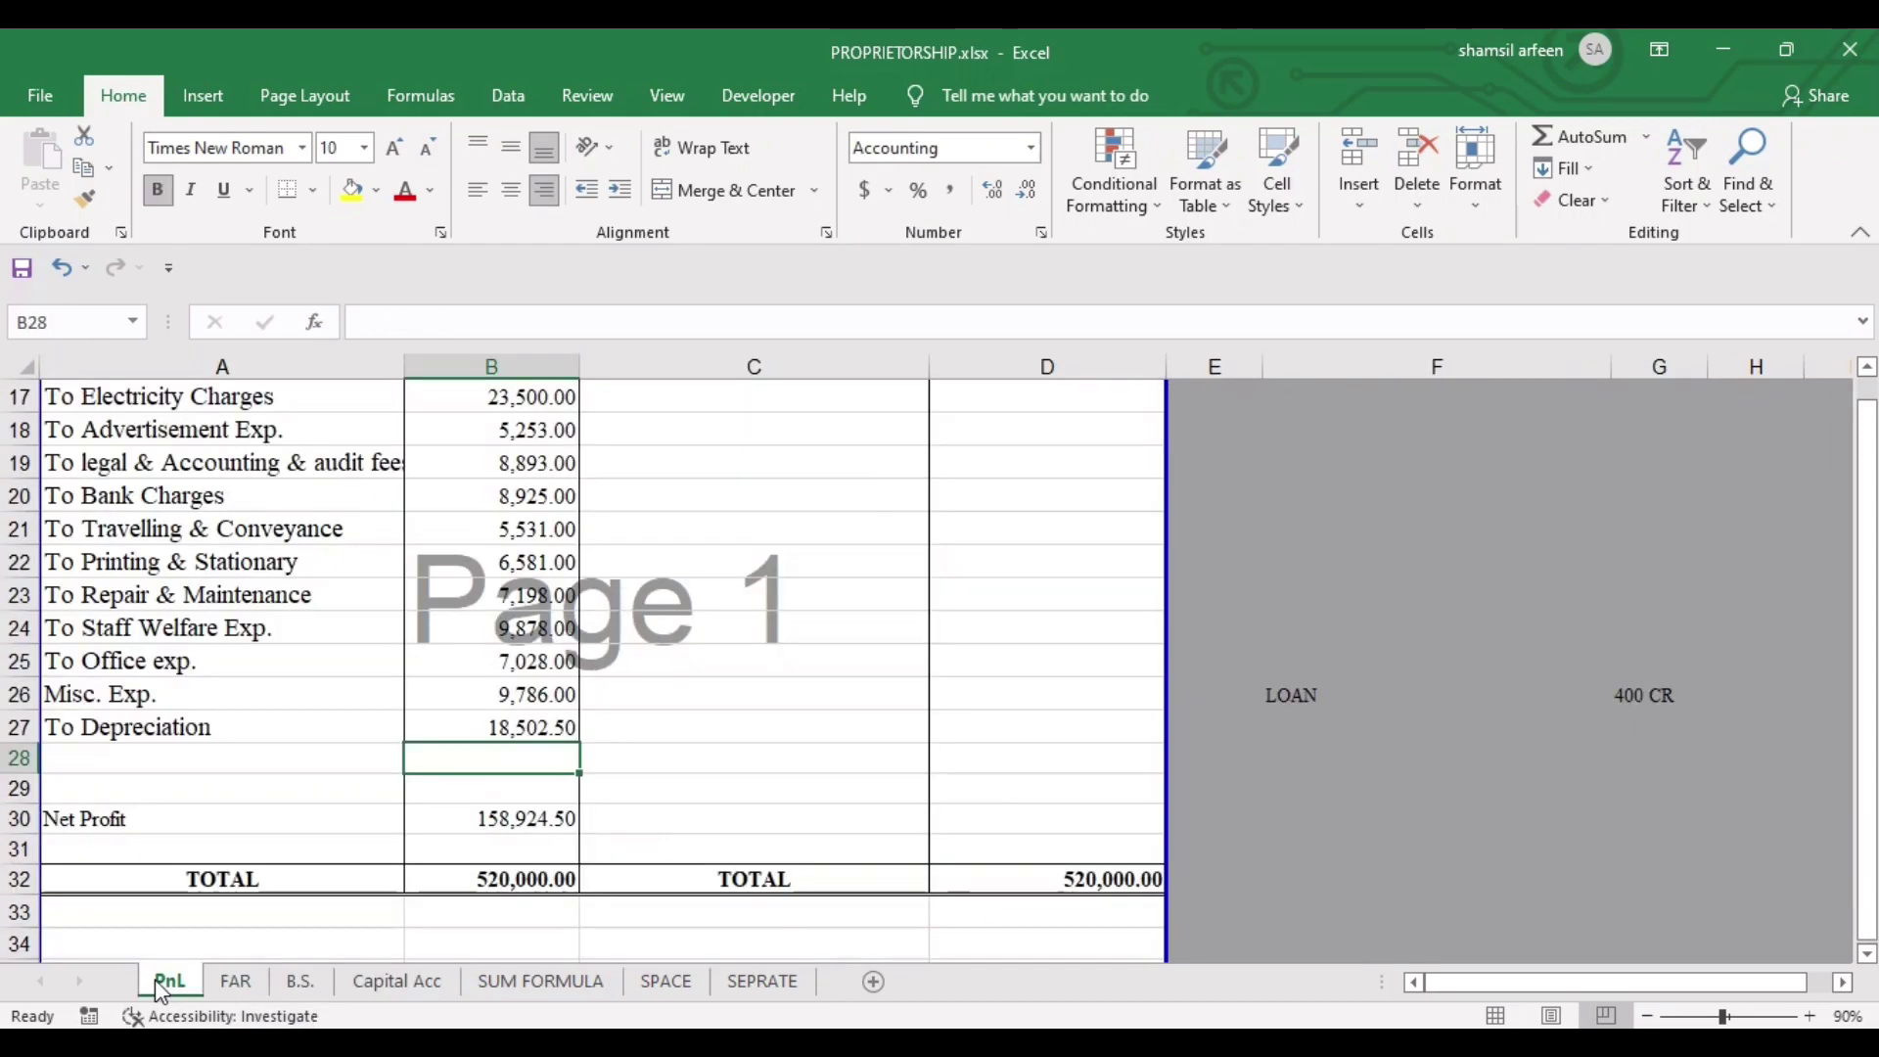
pyautogui.click(460, 723)
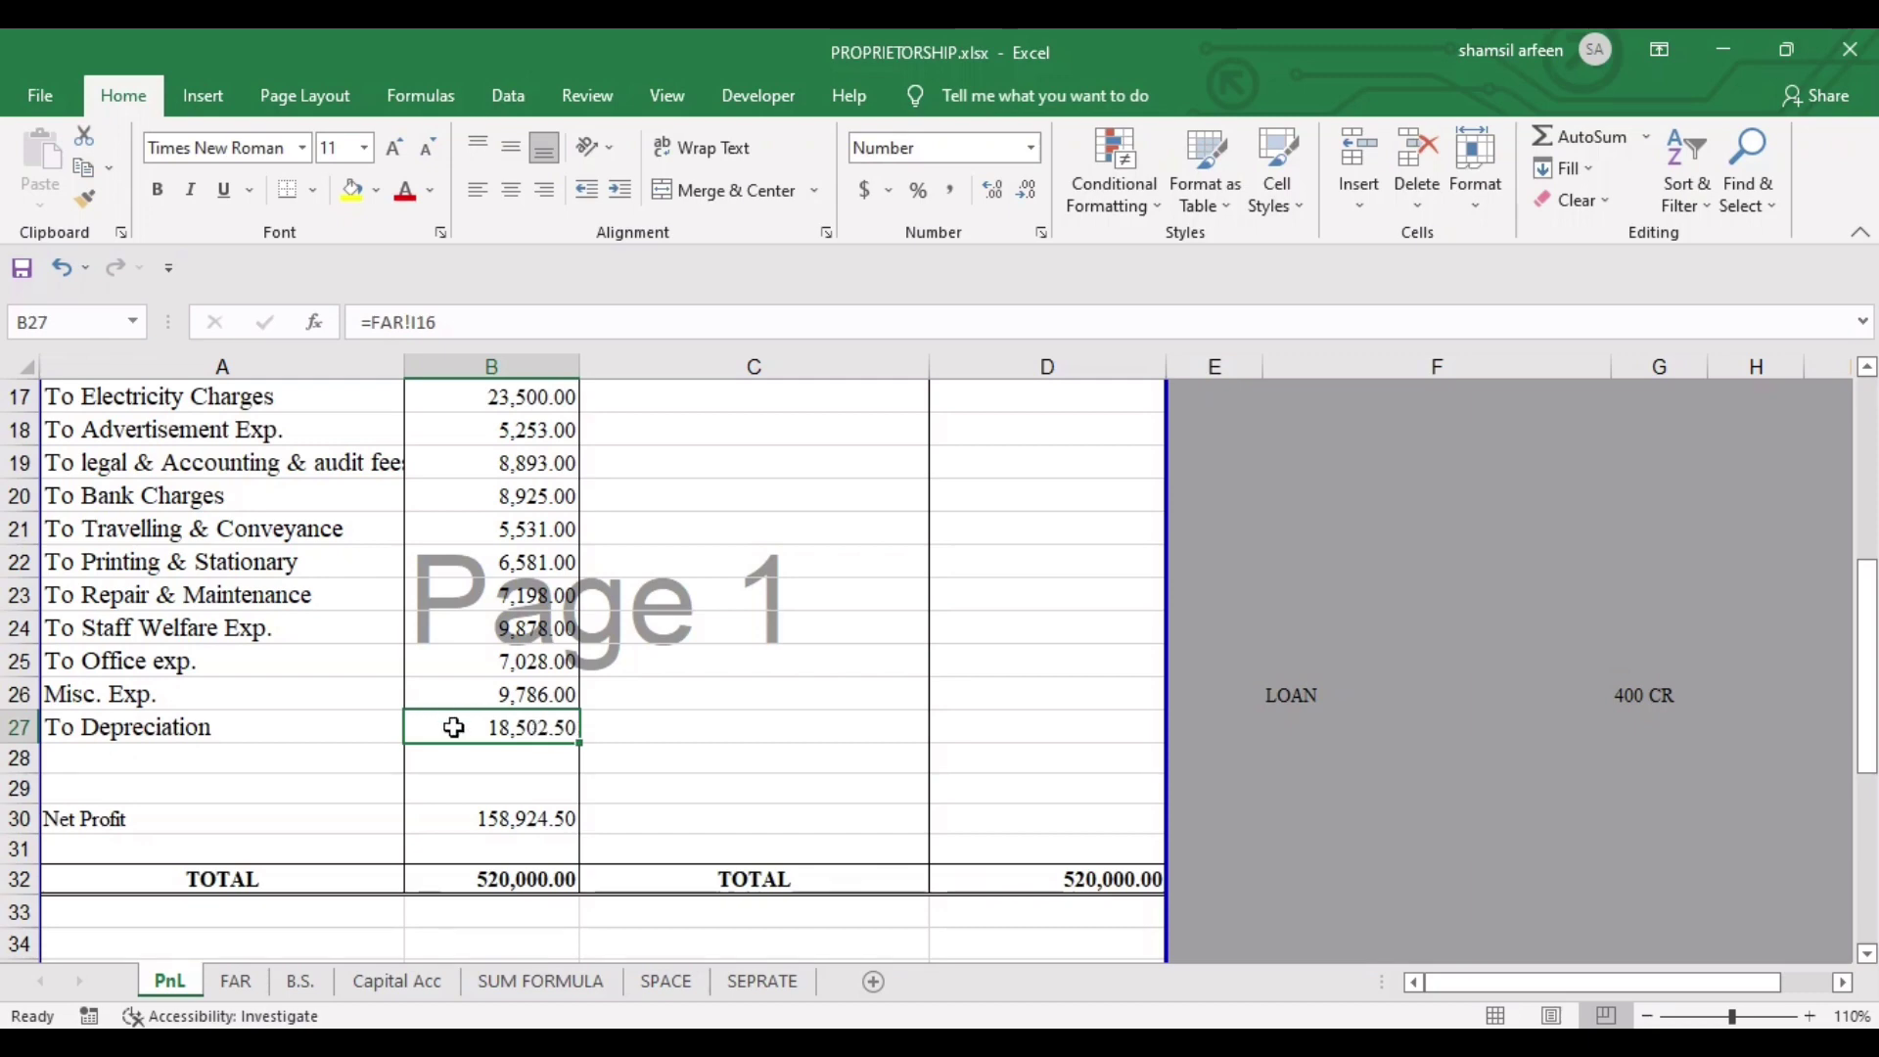
pyautogui.click(236, 980)
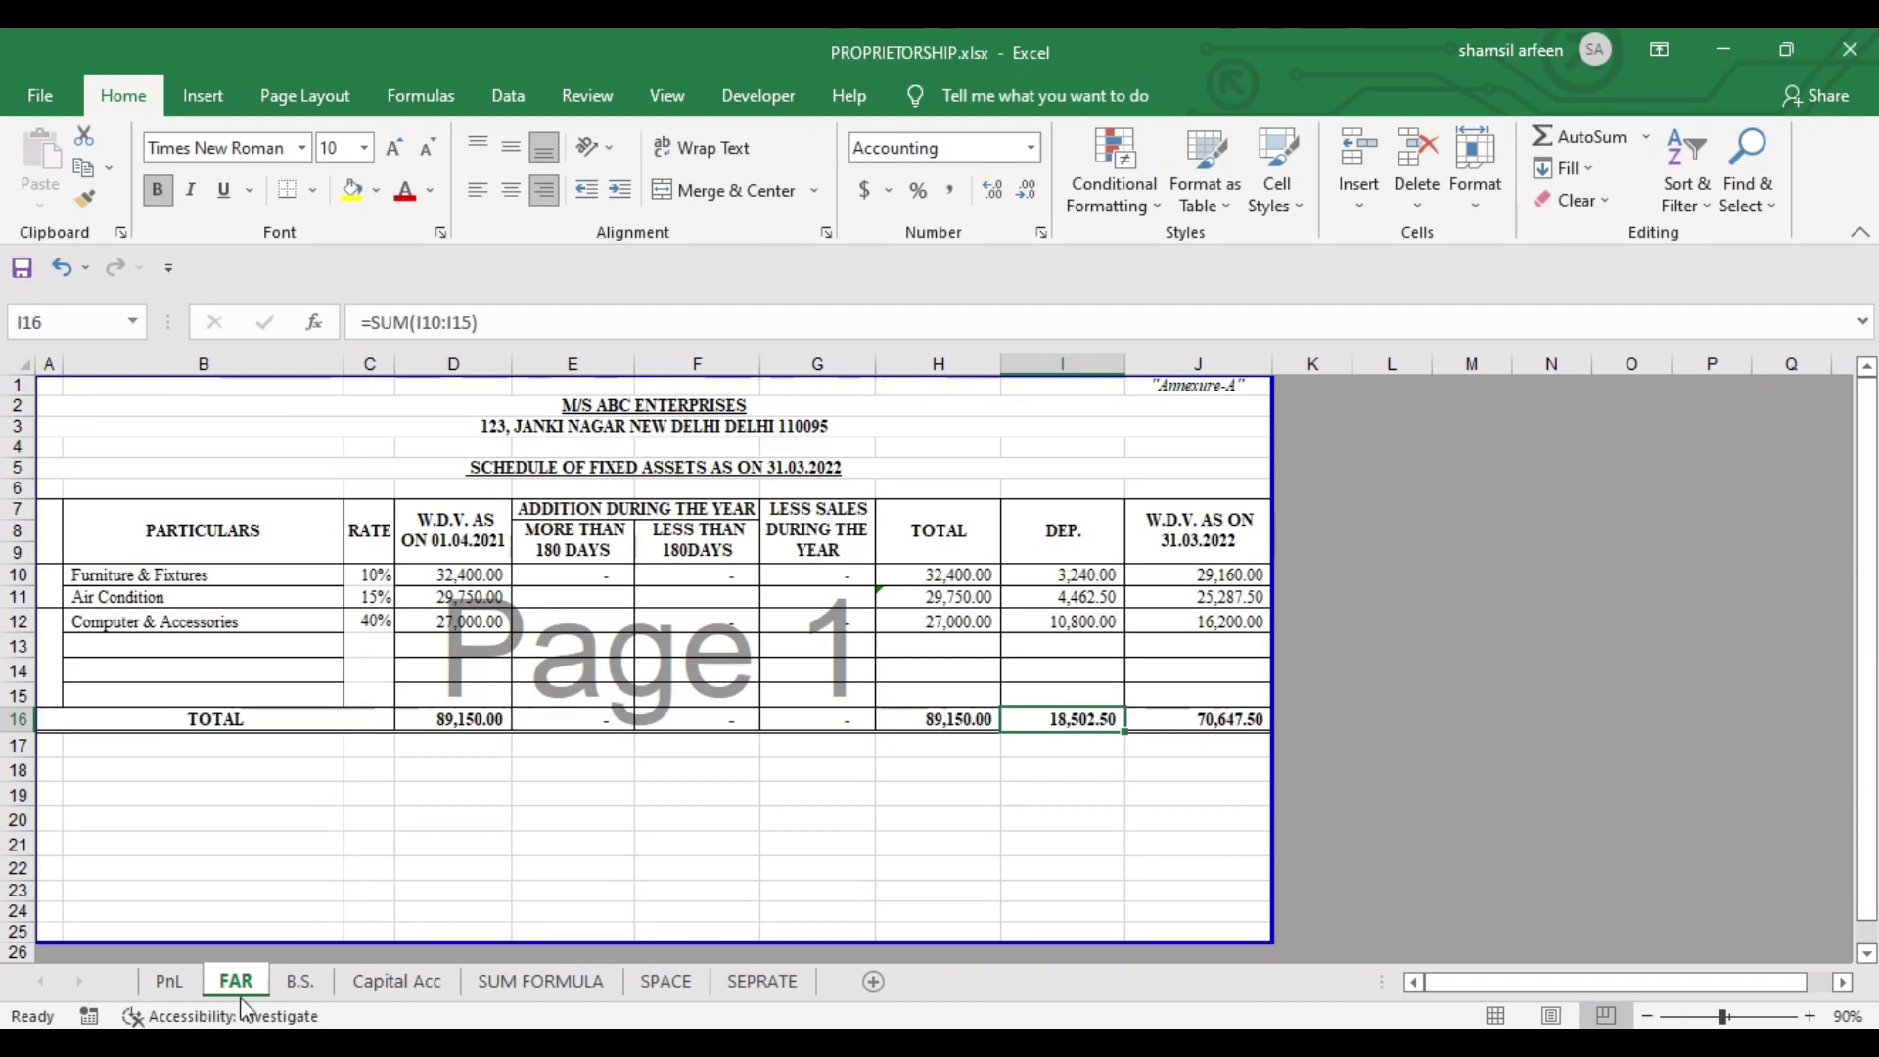
pyautogui.click(169, 979)
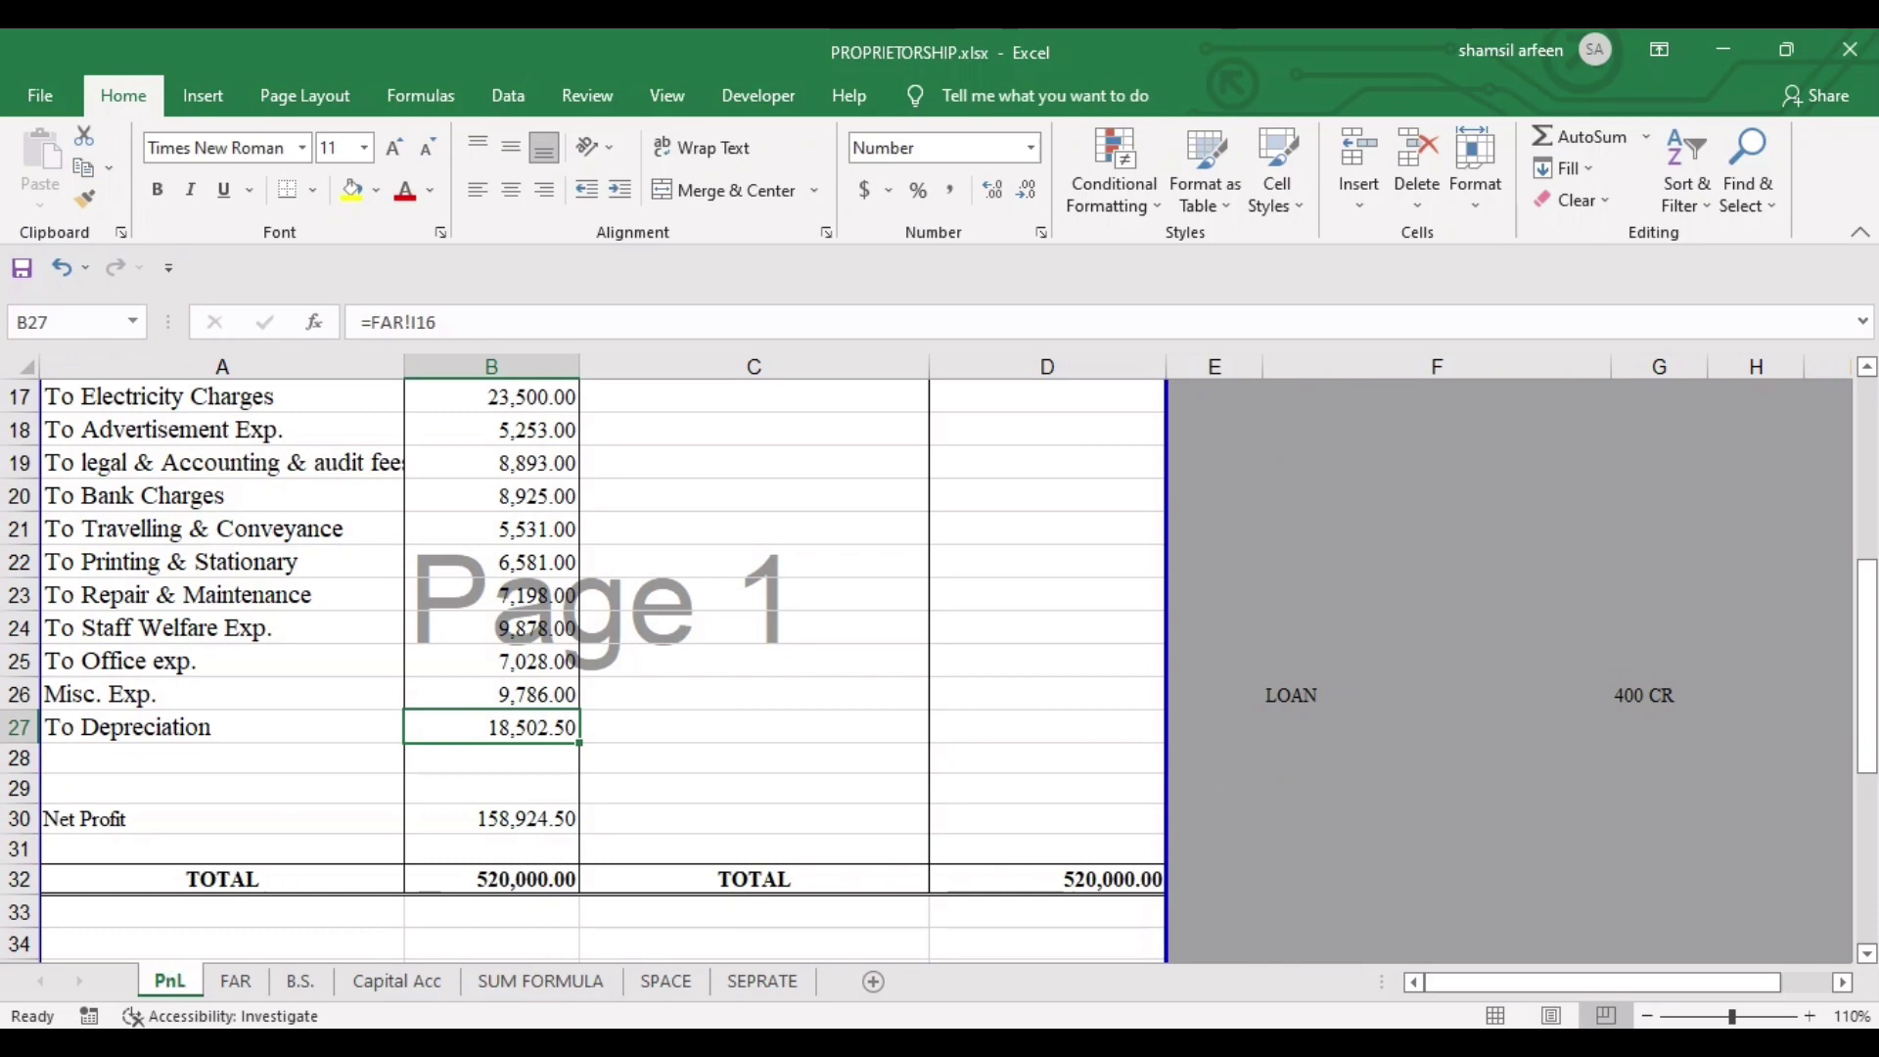
# Review the By Sales, Electricity, Advertisement and Travelling amounts, then switch to the B.S. balance sheet.
pyautogui.moveTo(1862, 663); pyautogui.dragTo(1864, 515)
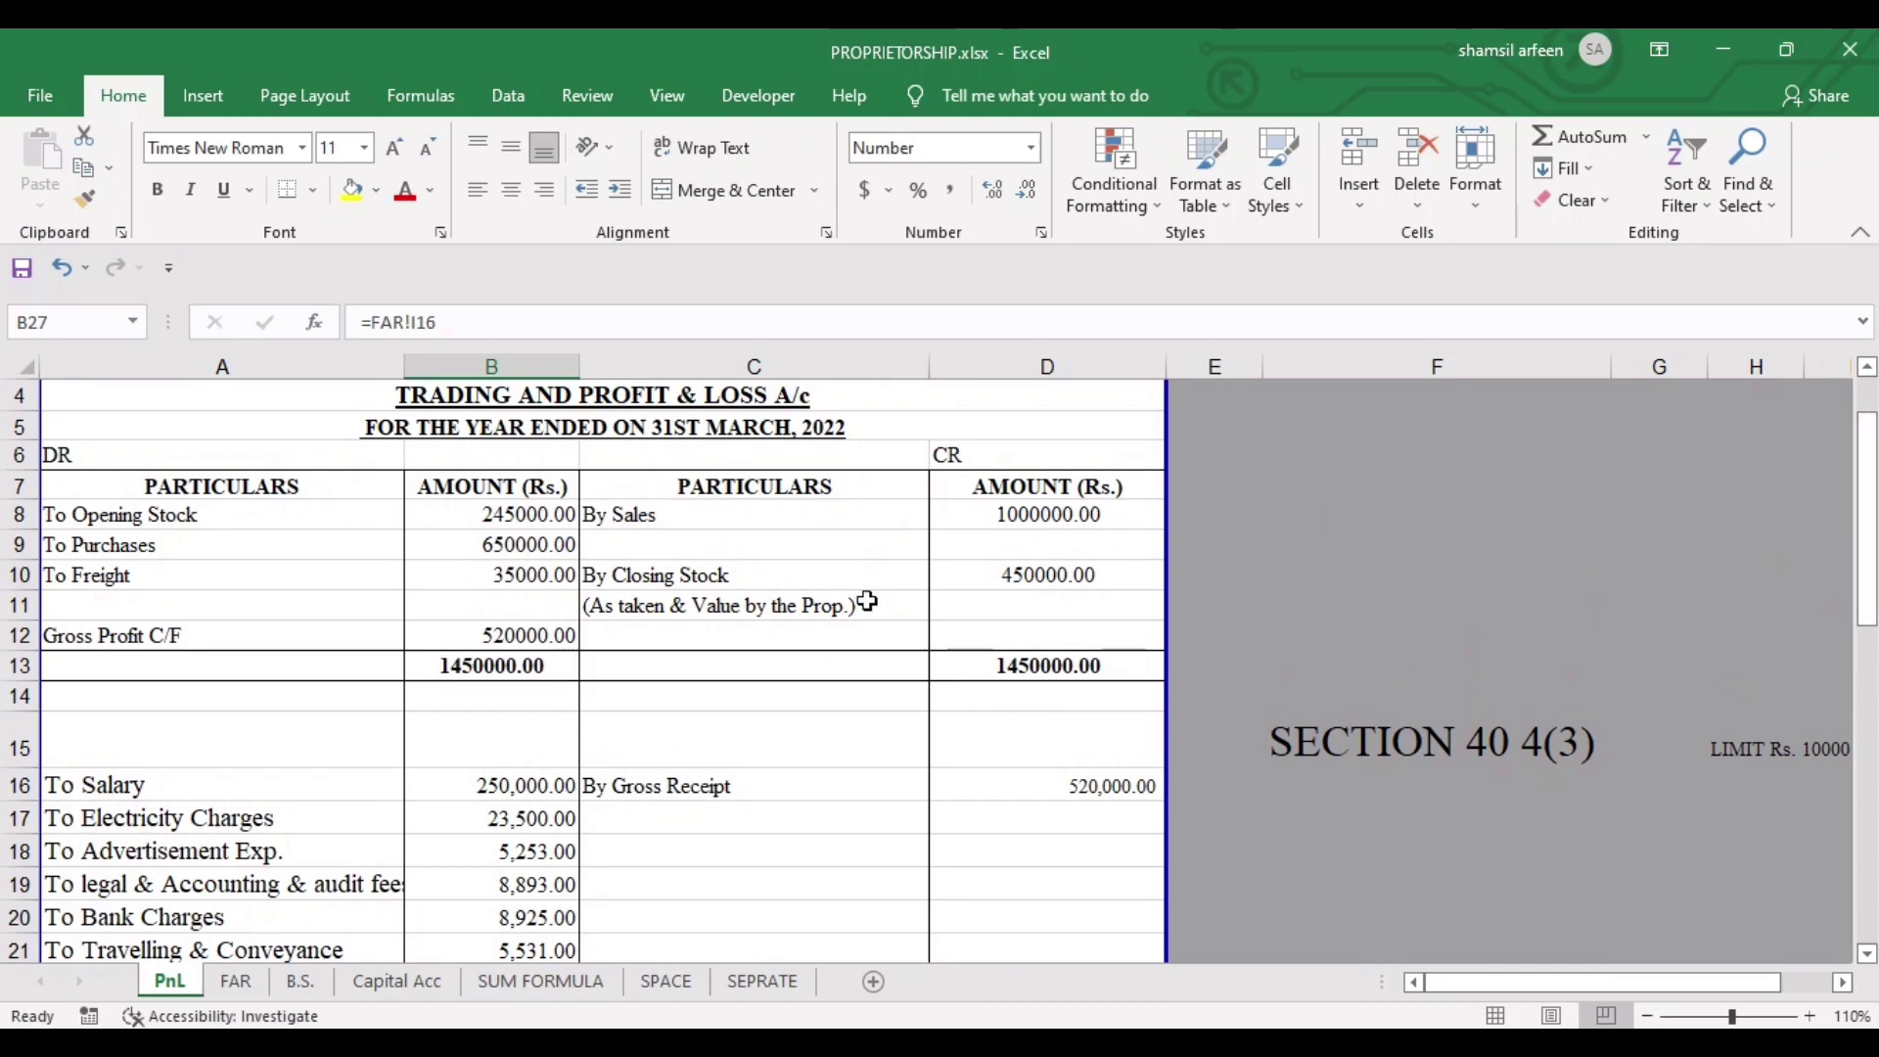
pyautogui.click(1057, 507)
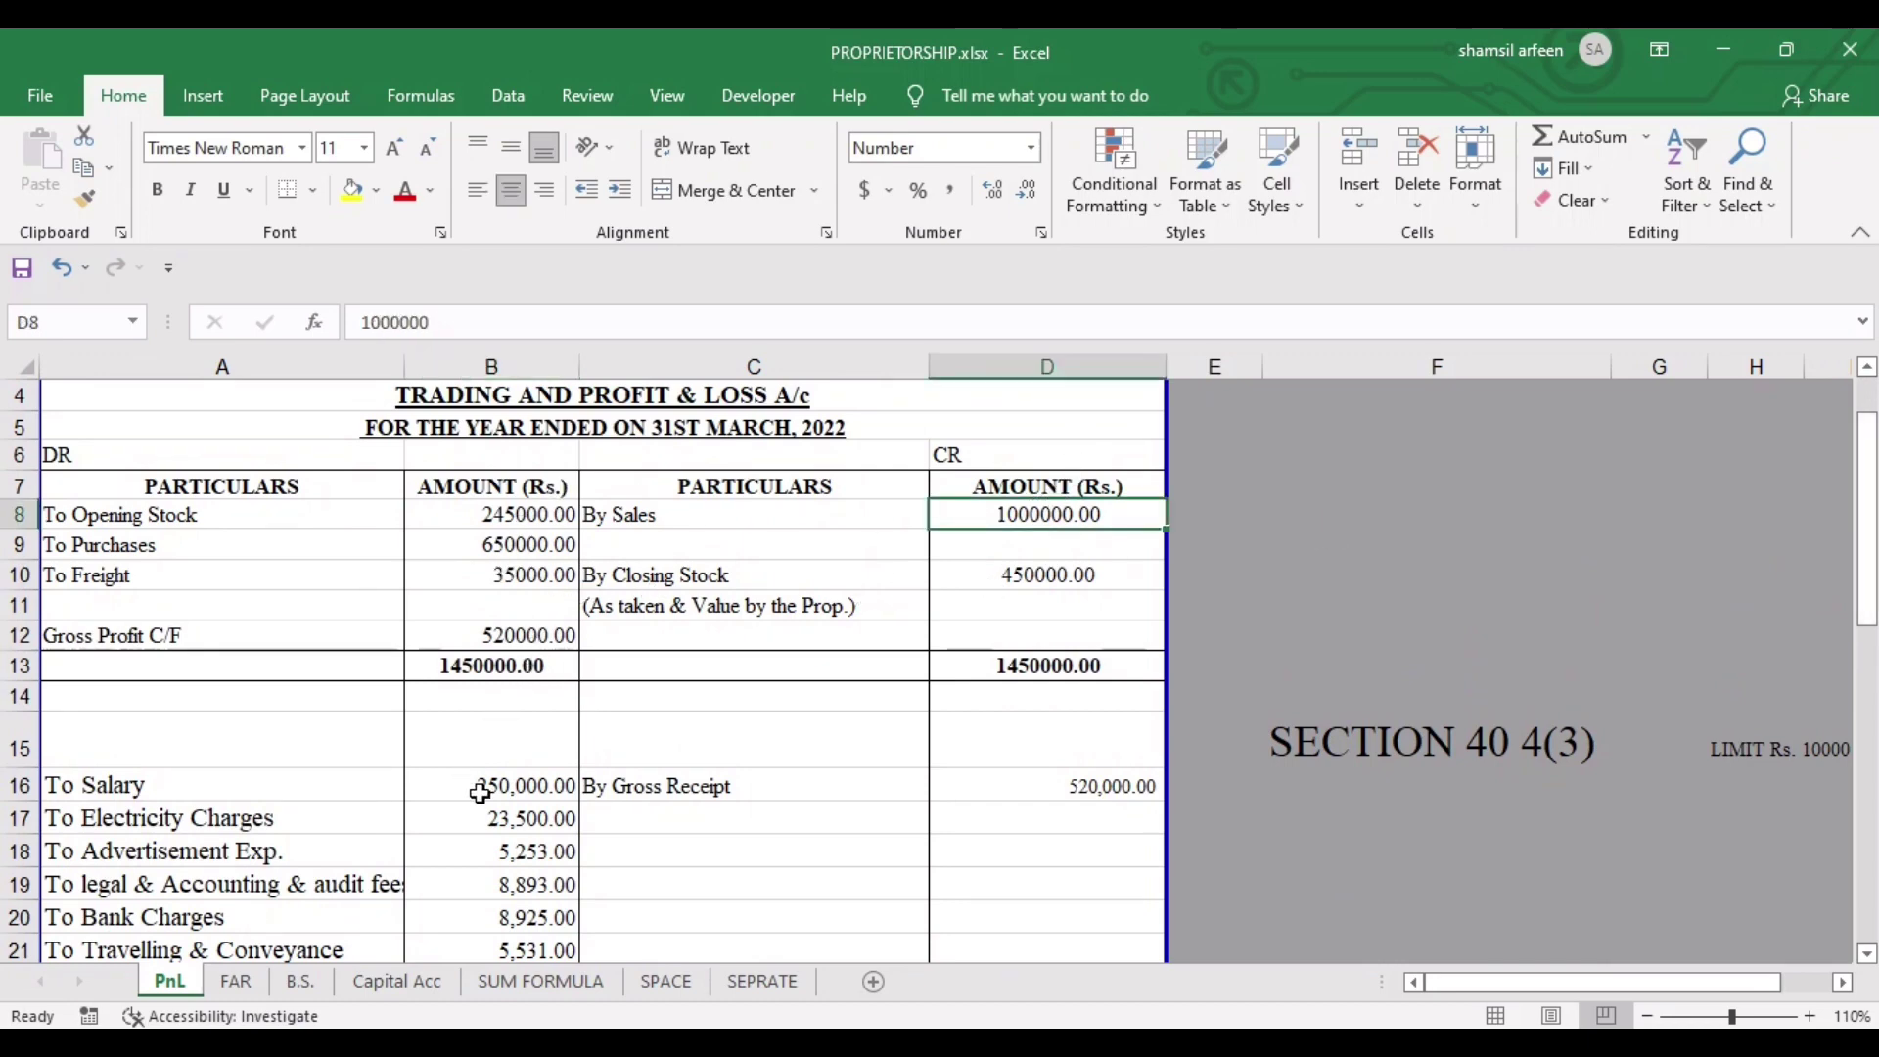
pyautogui.click(534, 810)
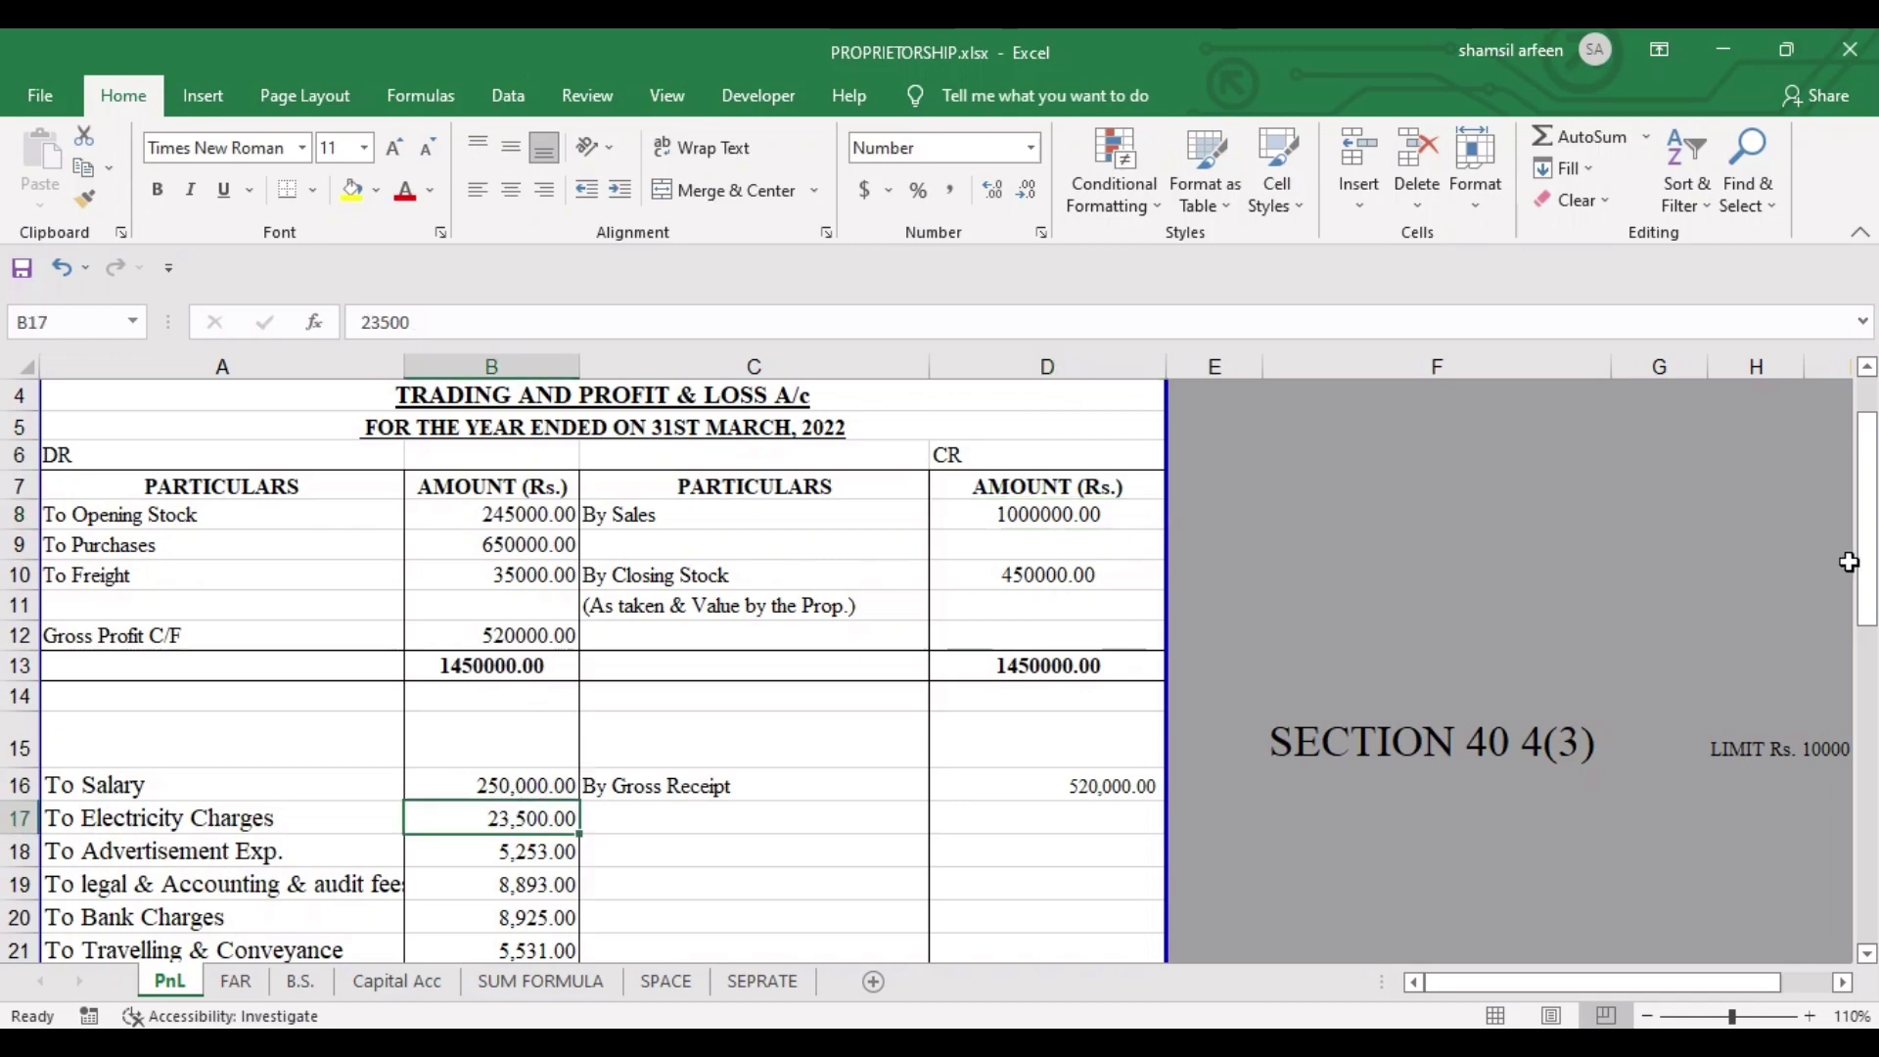
pyautogui.moveTo(1864, 567); pyautogui.dragTo(1871, 658)
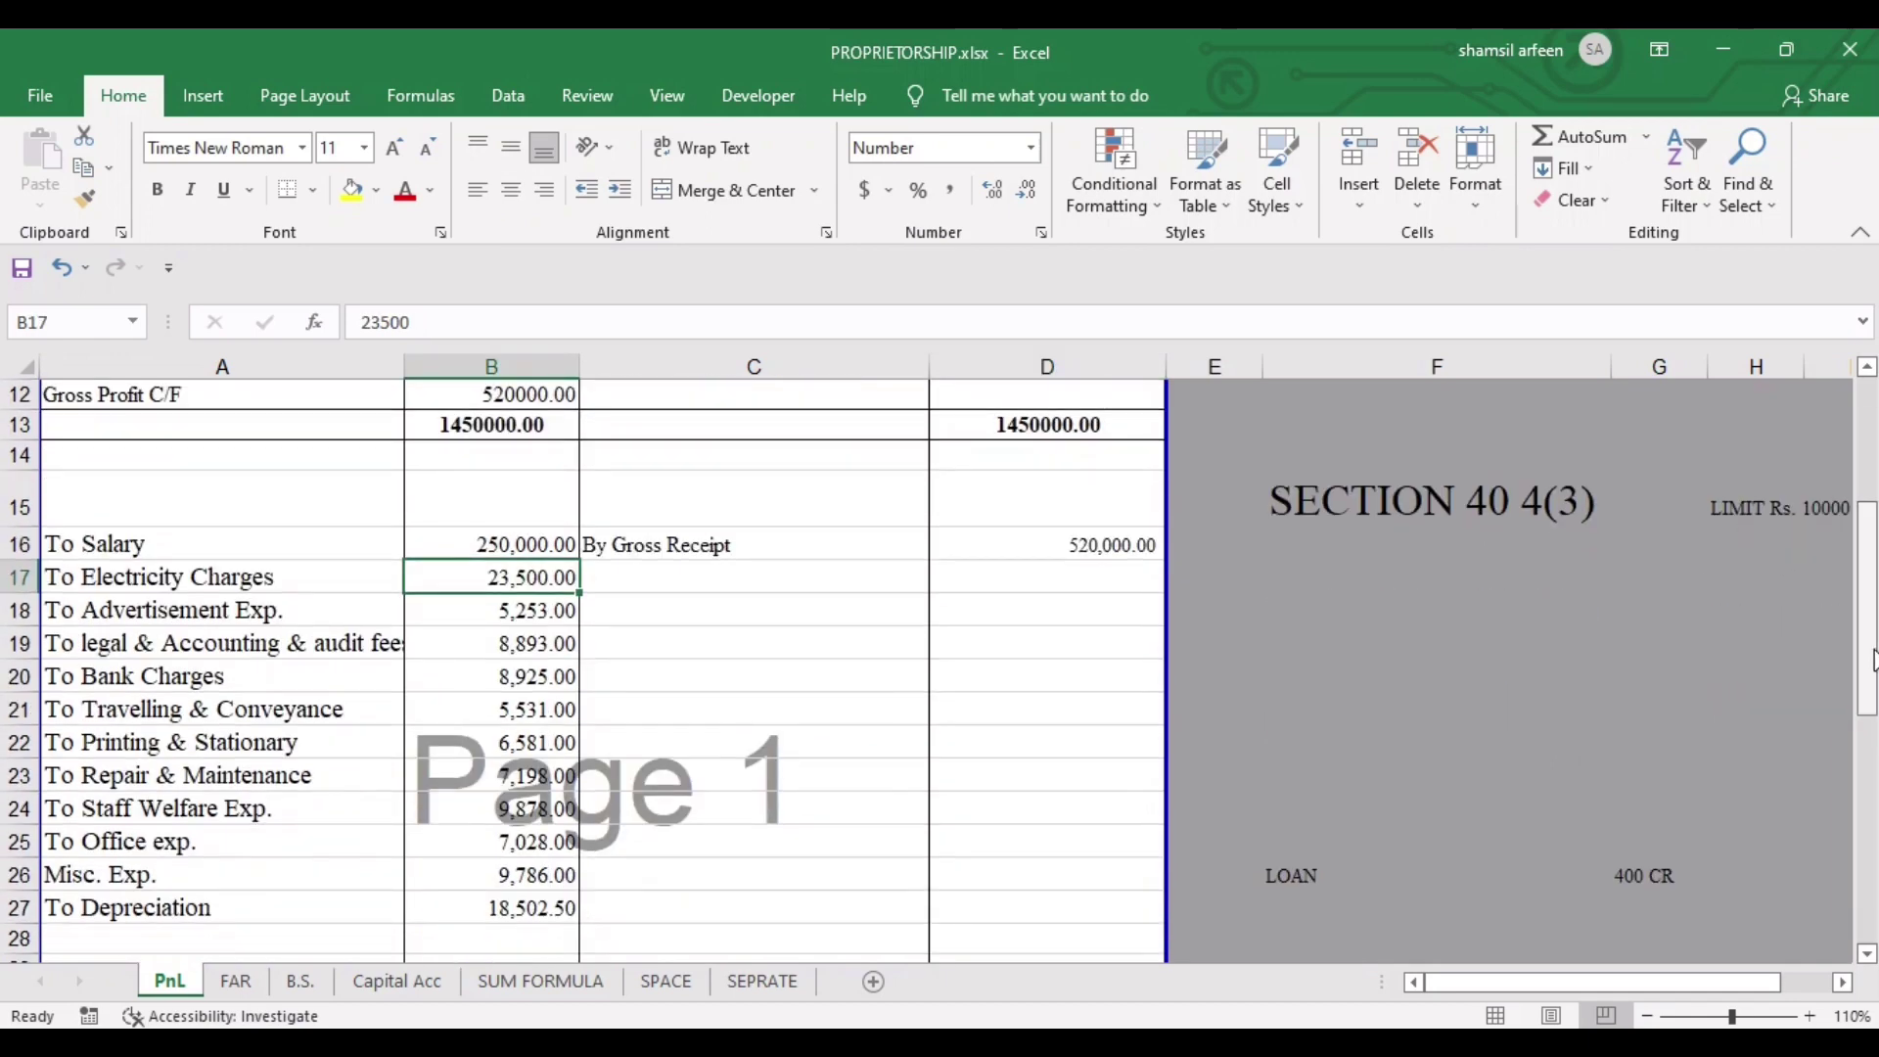
pyautogui.click(506, 595)
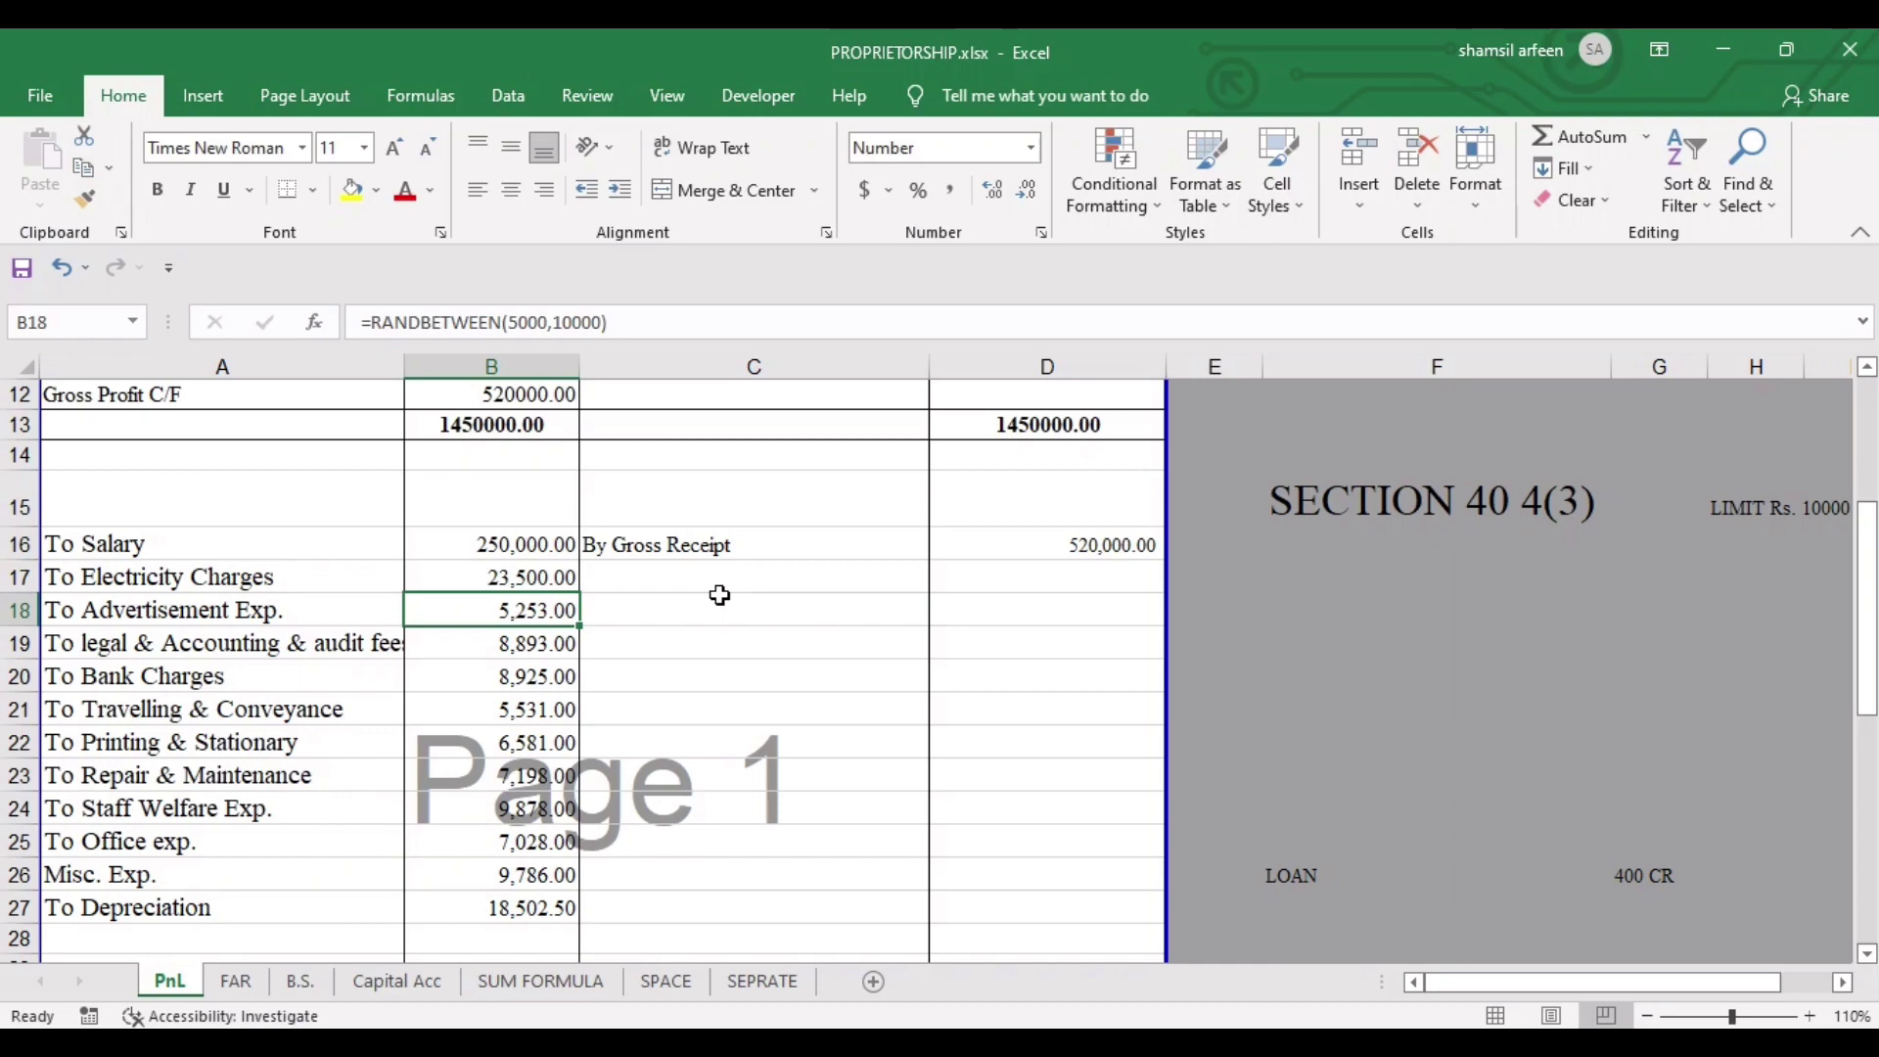
pyautogui.click(476, 705)
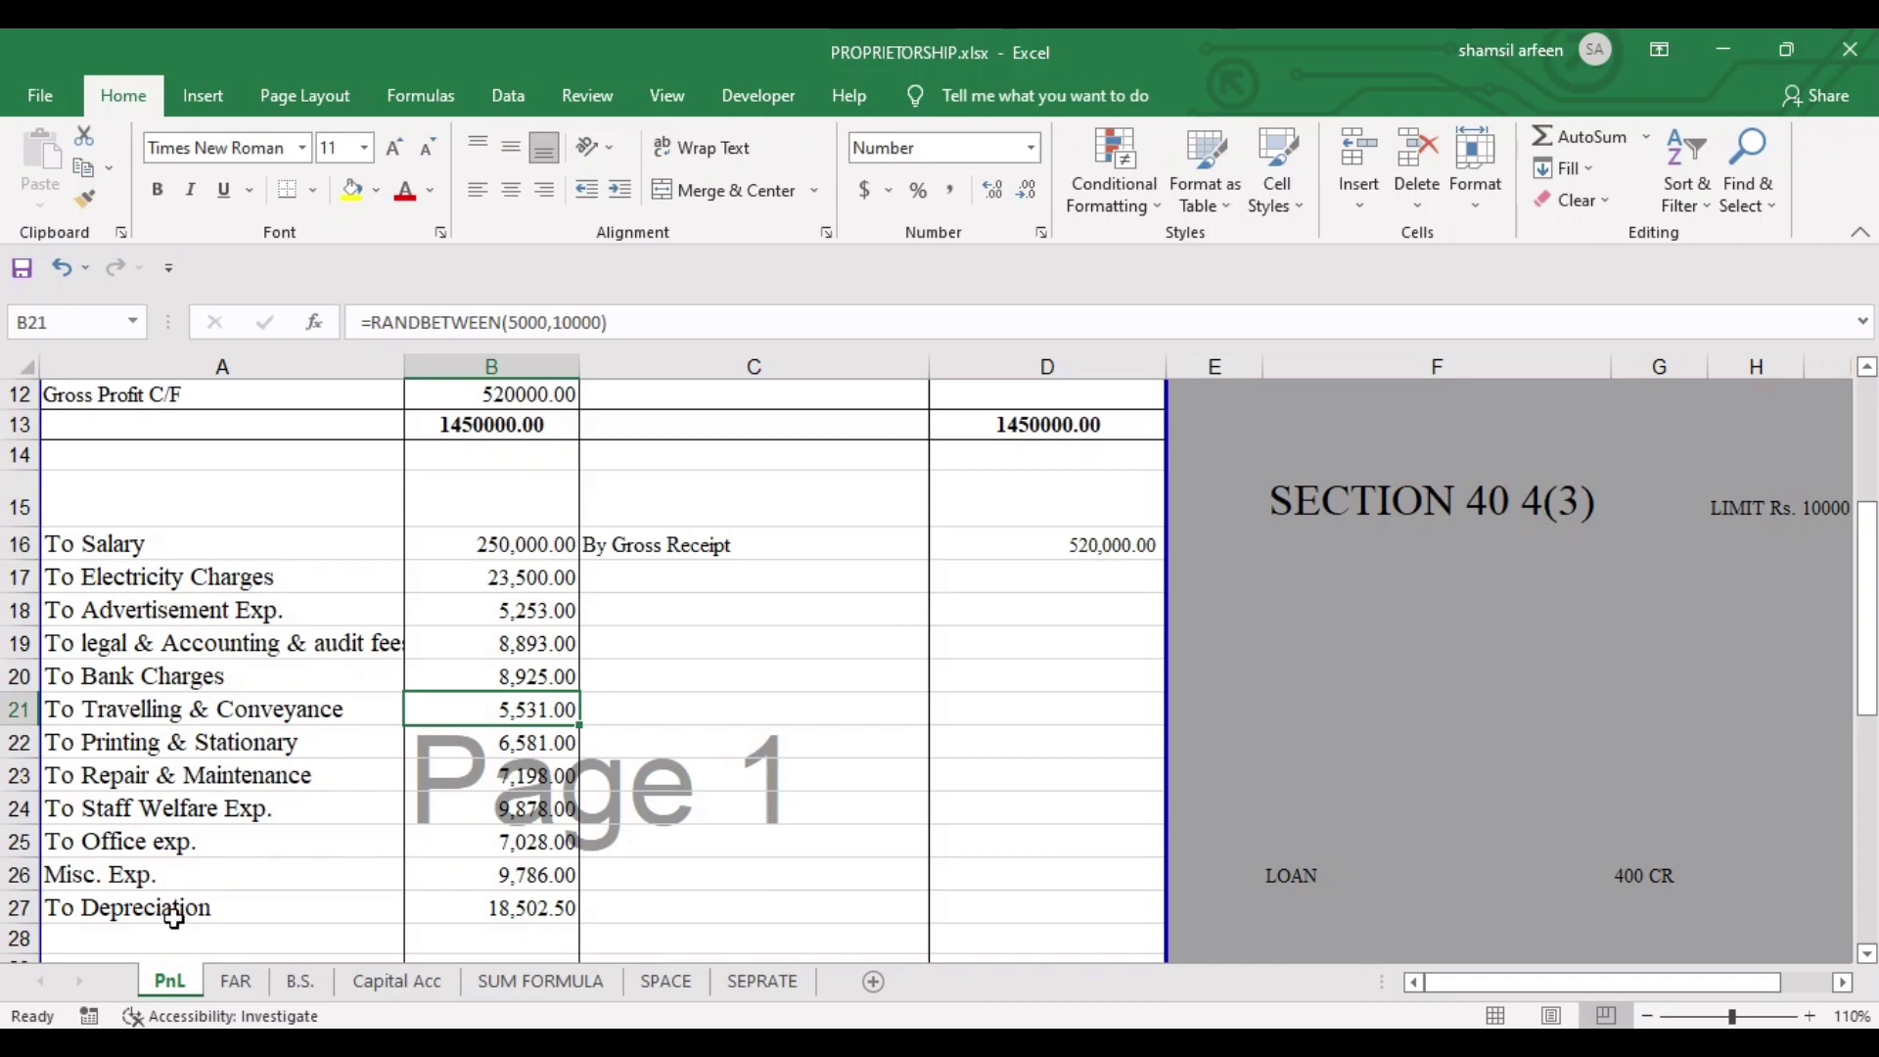
pyautogui.click(319, 984)
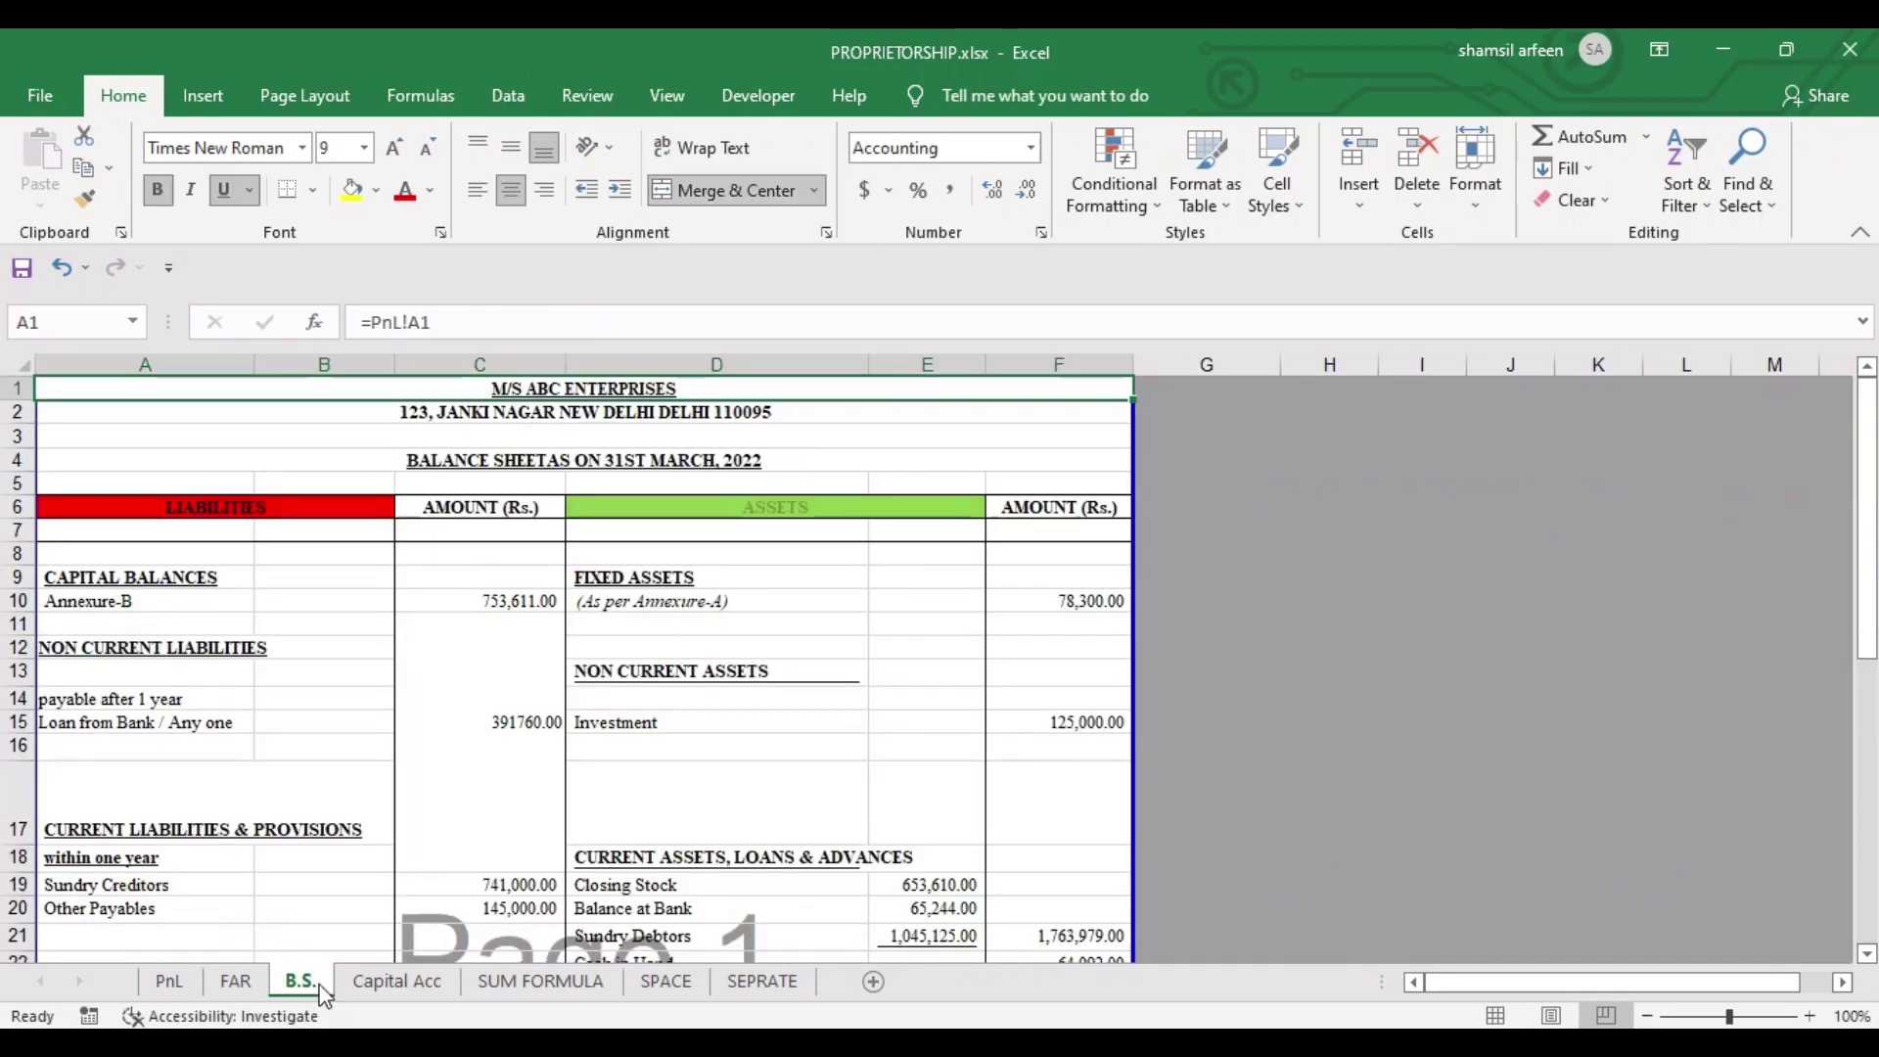
# View Profit Transferred from P&L A/c (158,924.50) on Capital Acc, then return to PnL.
pyautogui.click(367, 986)
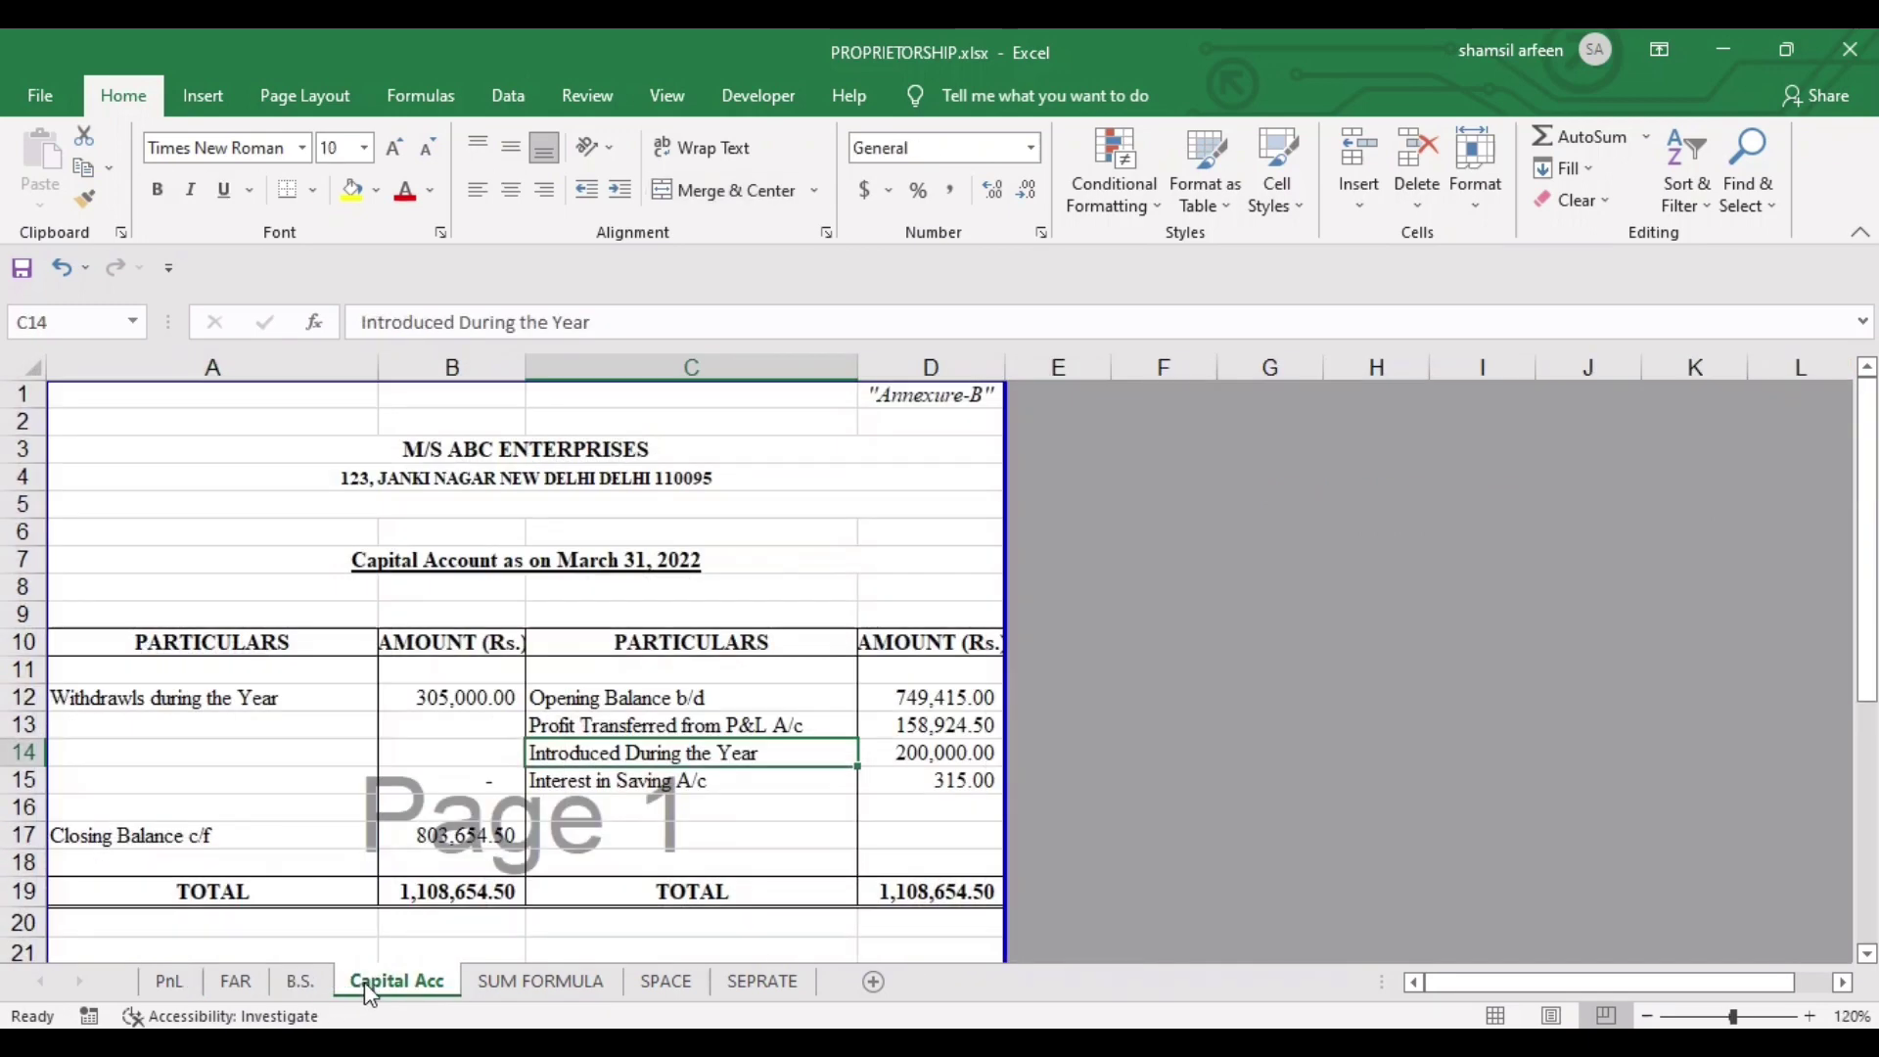
pyautogui.click(165, 982)
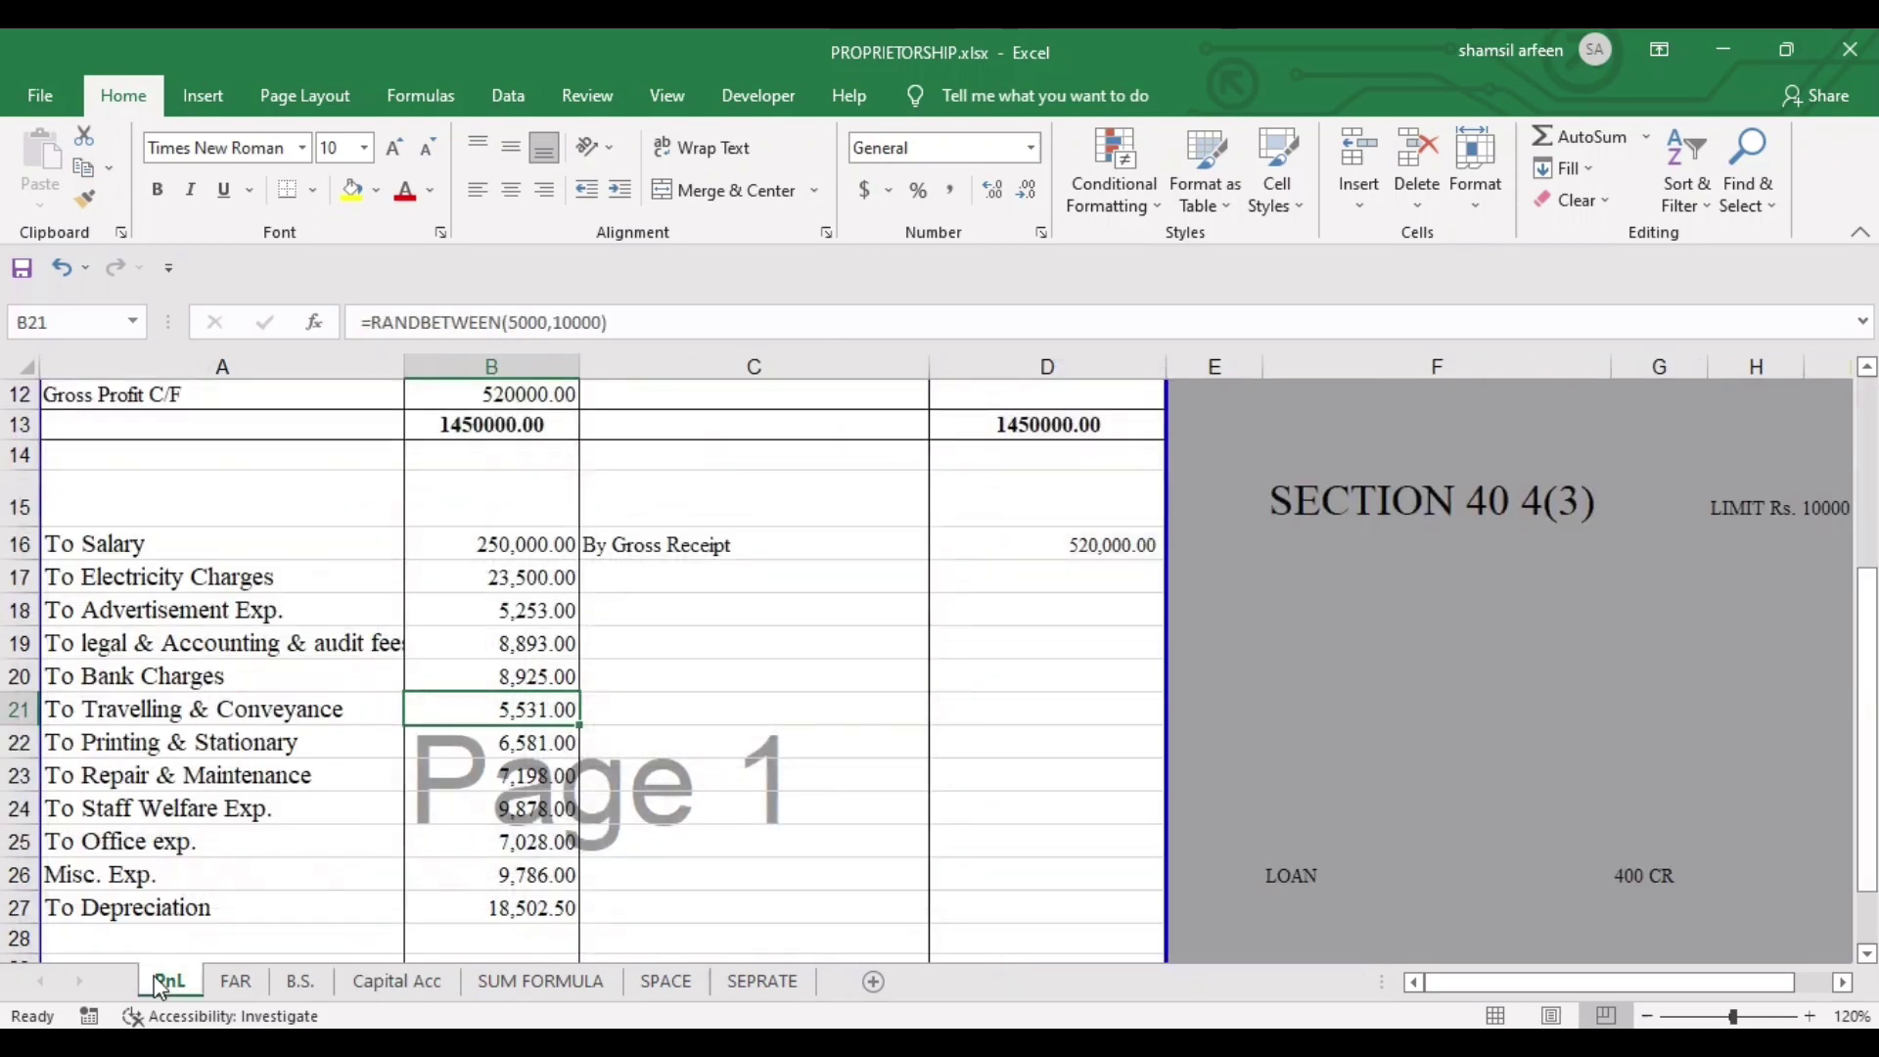